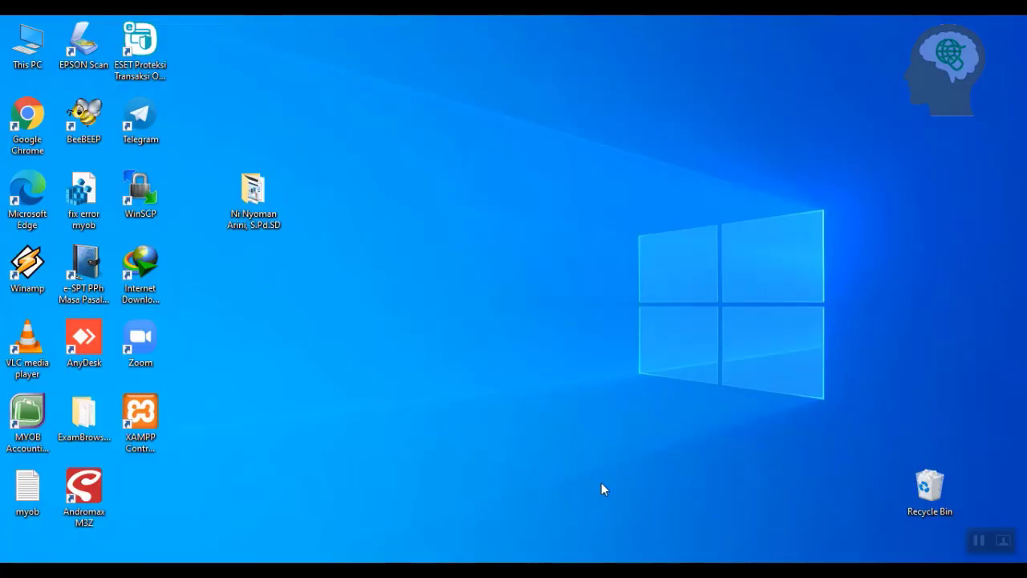
Launch MYOB Accounting and start creating a new company file.
double_click(26, 417)
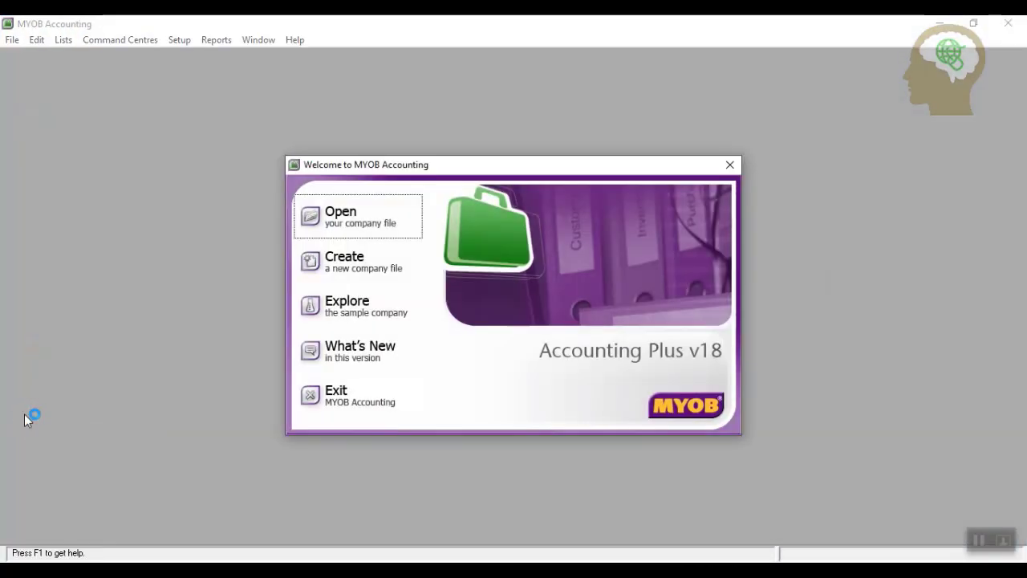
left_click(360, 263)
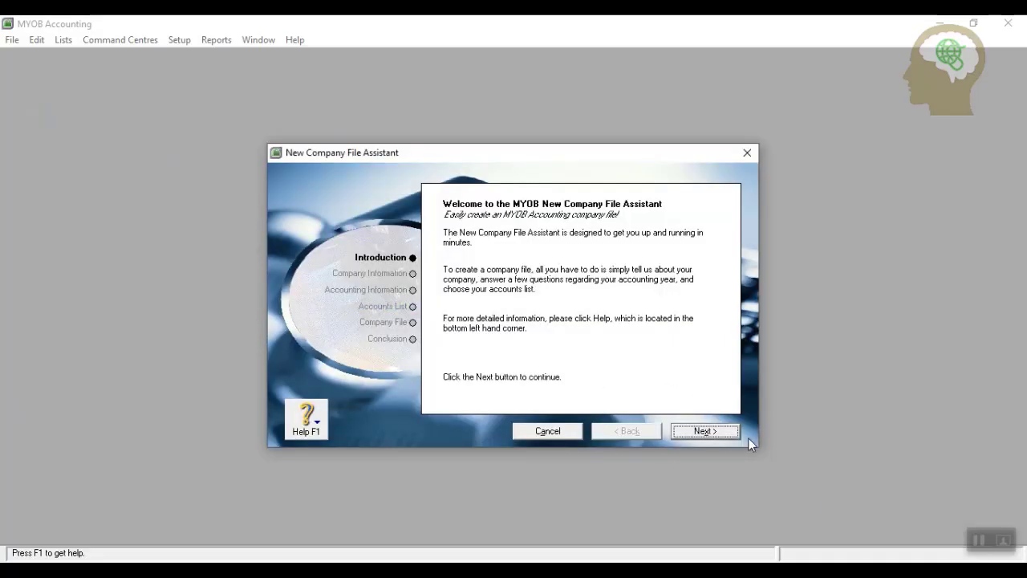
Enter the company name 'PT ABEKANAYA COMPUTER' and the company's street address.
left_click(695, 438)
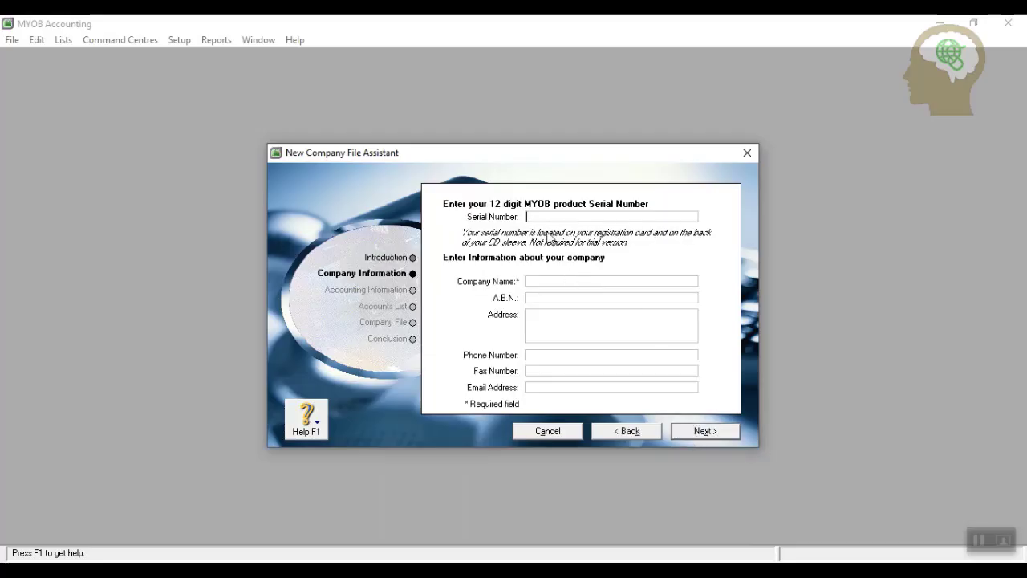
left_click(545, 282)
type("PT ABEKANAYA COMPUTER")
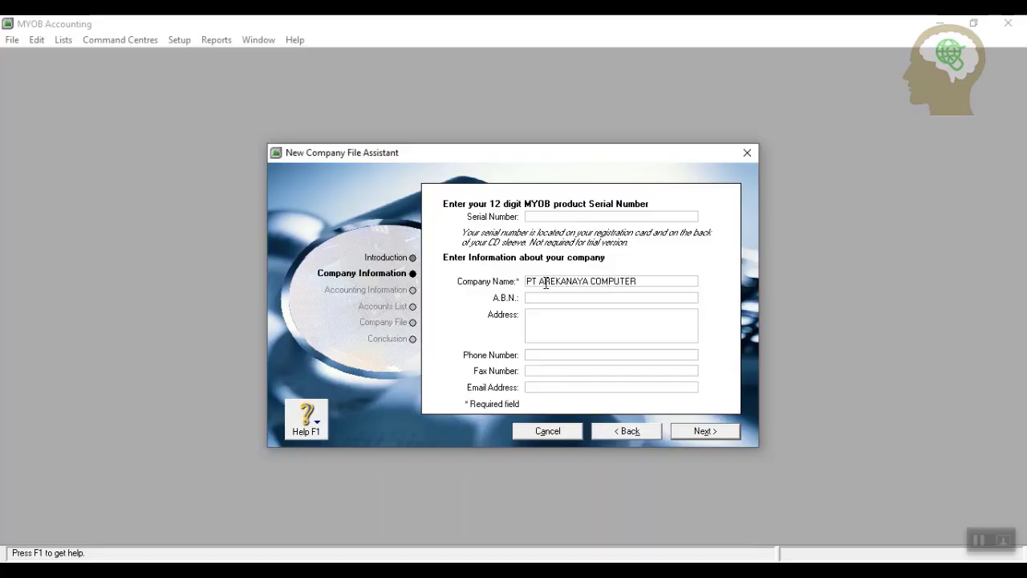
left_click(550, 315)
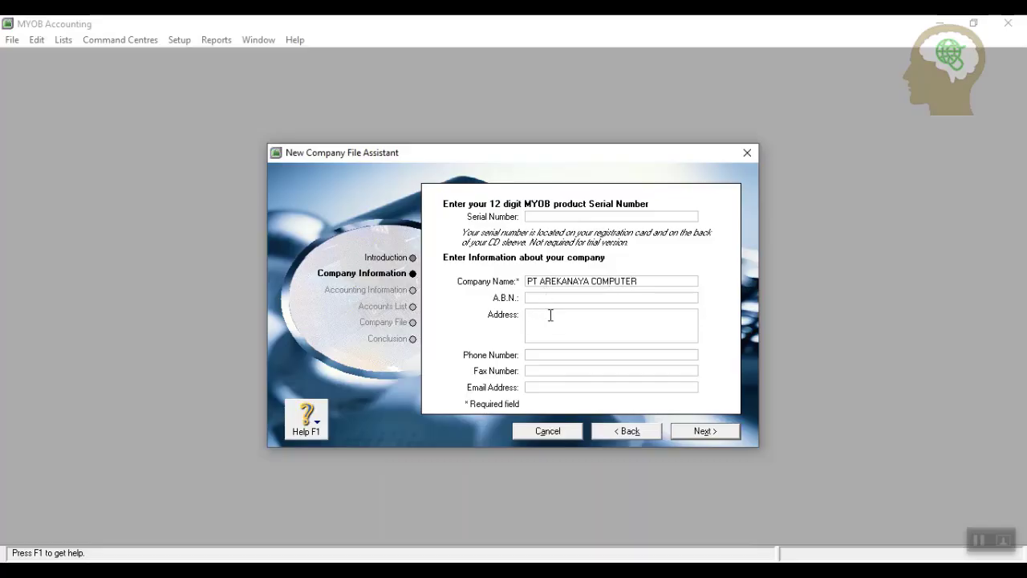
Fill in the company's phone number, fax number and e-mail address, then continue.
left_click(560, 356)
left_click(546, 372)
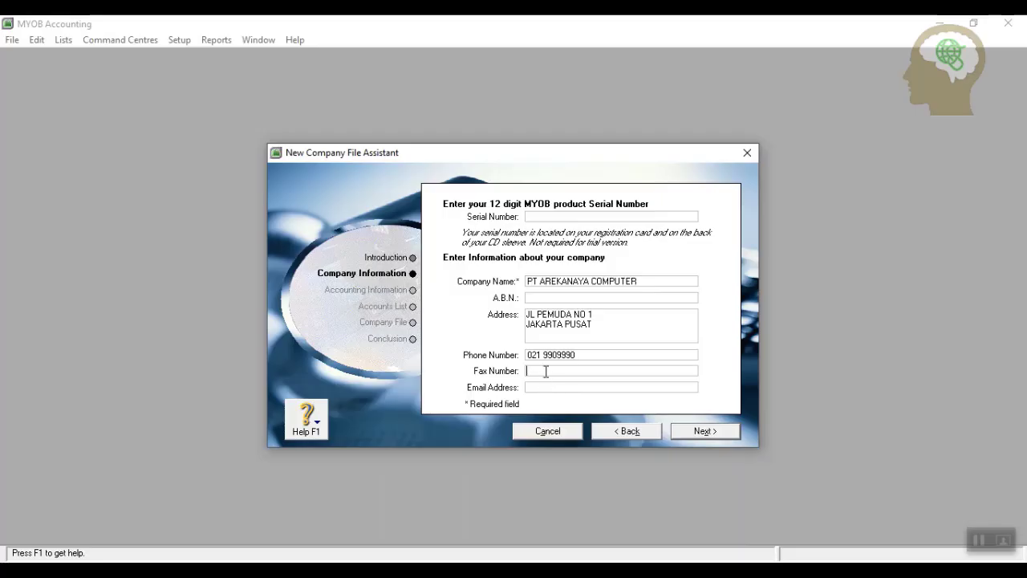
left_click(540, 389)
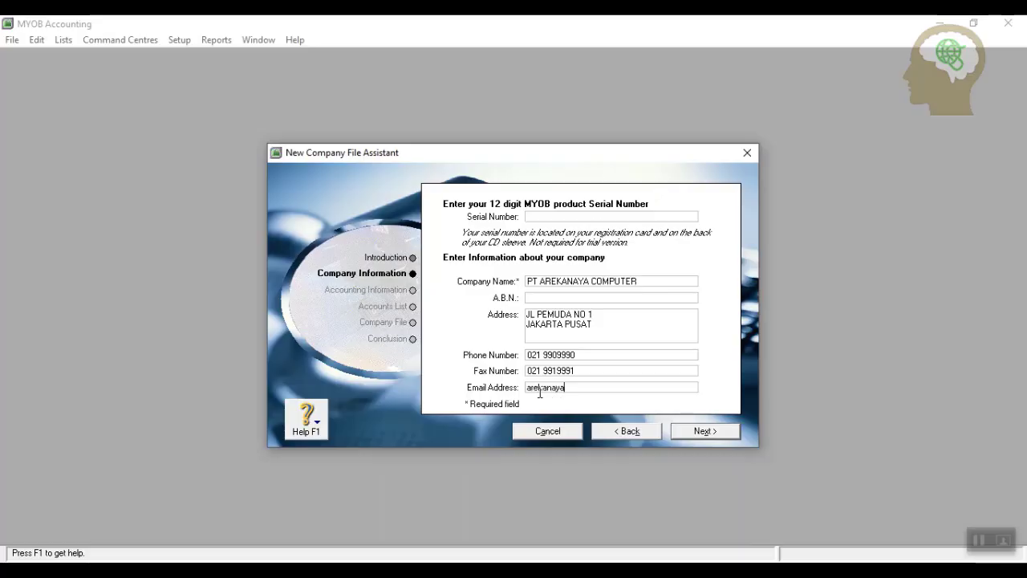
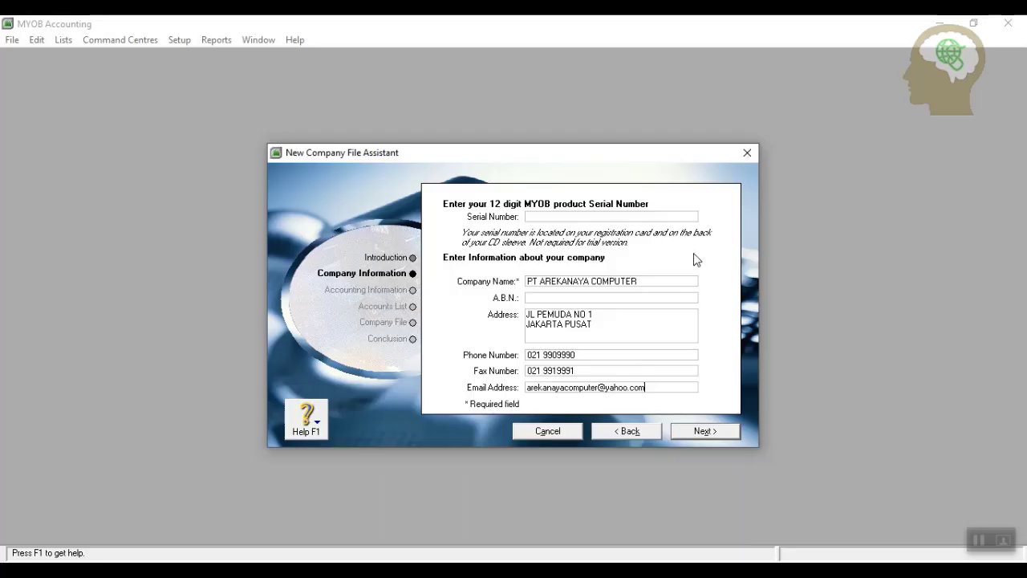
left_click(710, 432)
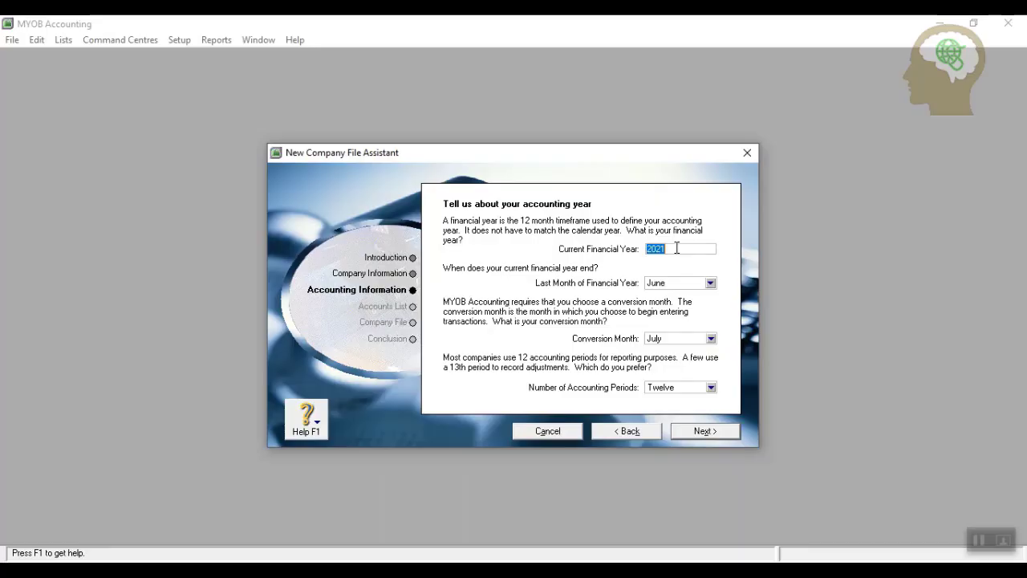
Set financial year 2019 with December as last month and conversion month, and confirm.
type("2019")
left_click(710, 284)
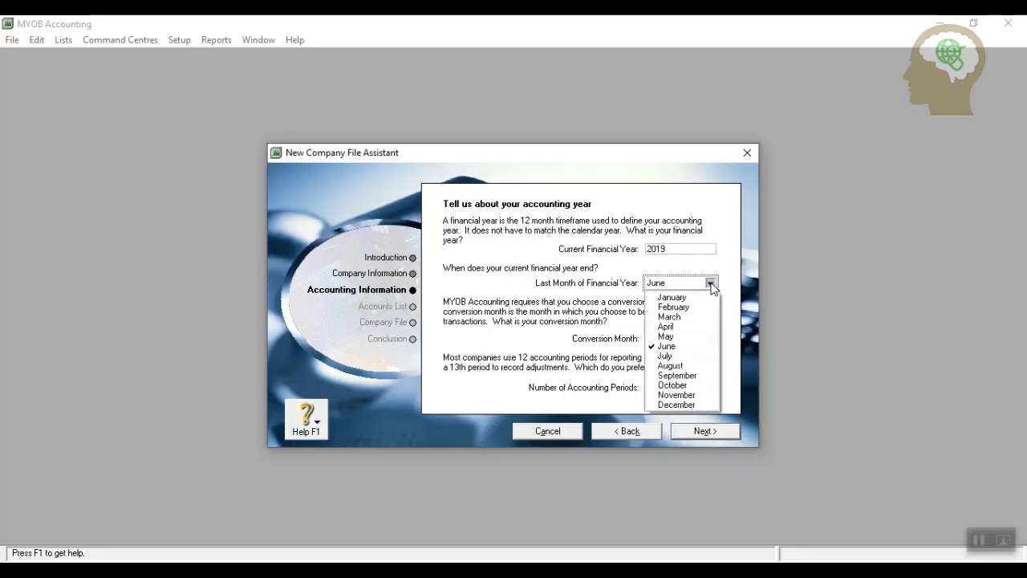
left_click(680, 405)
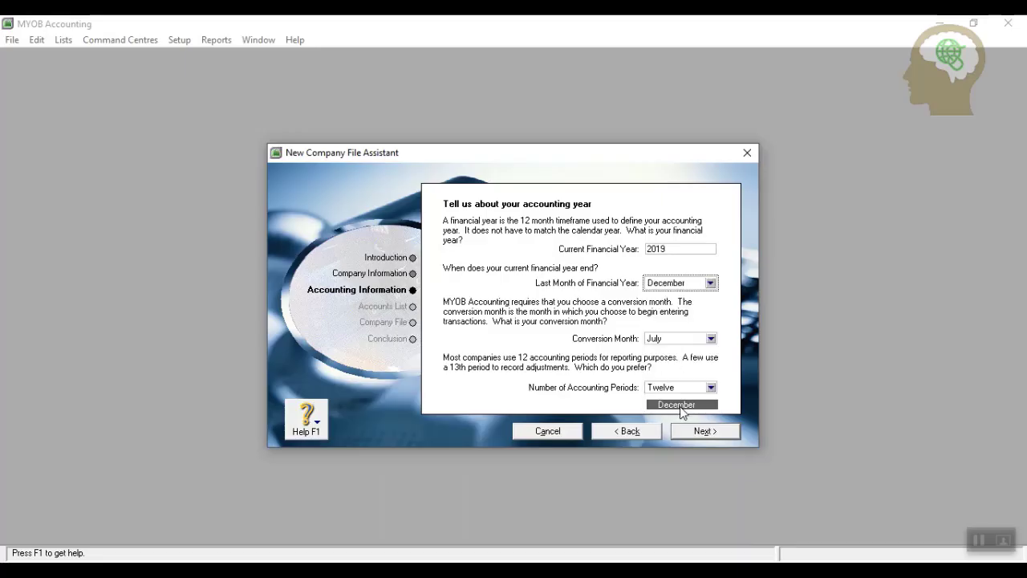
left_click(712, 338)
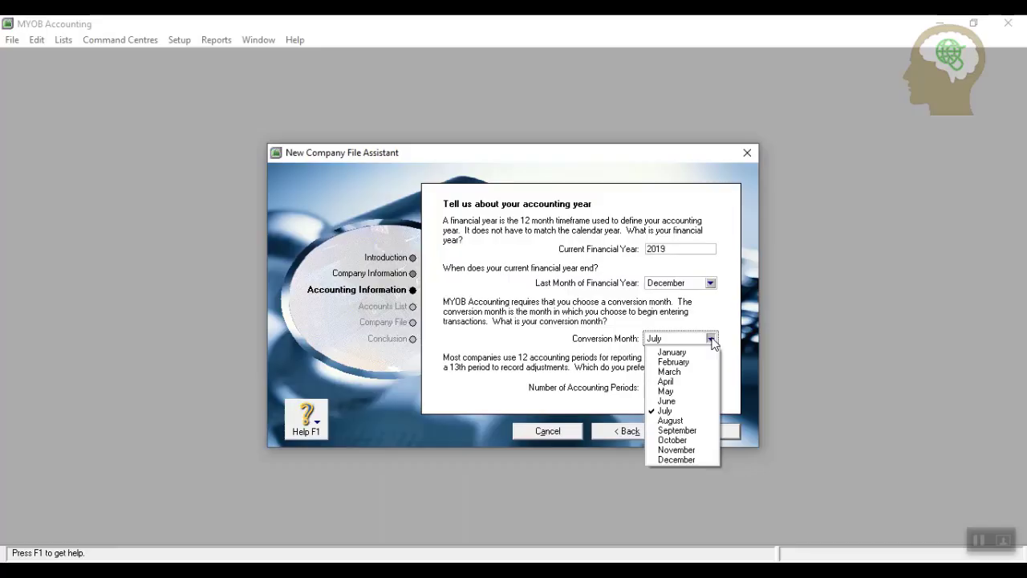
left_click(679, 460)
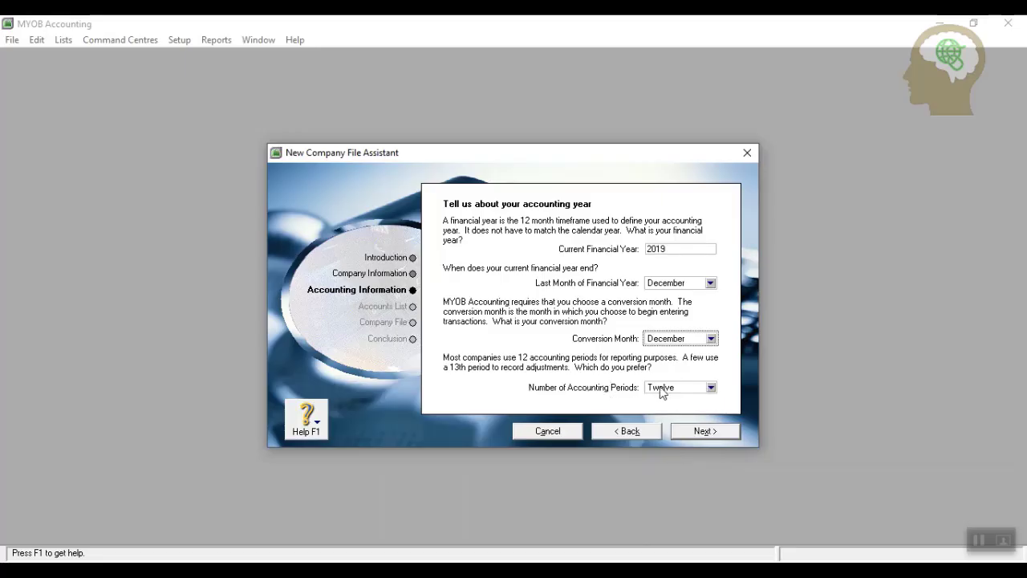
left_click(710, 432)
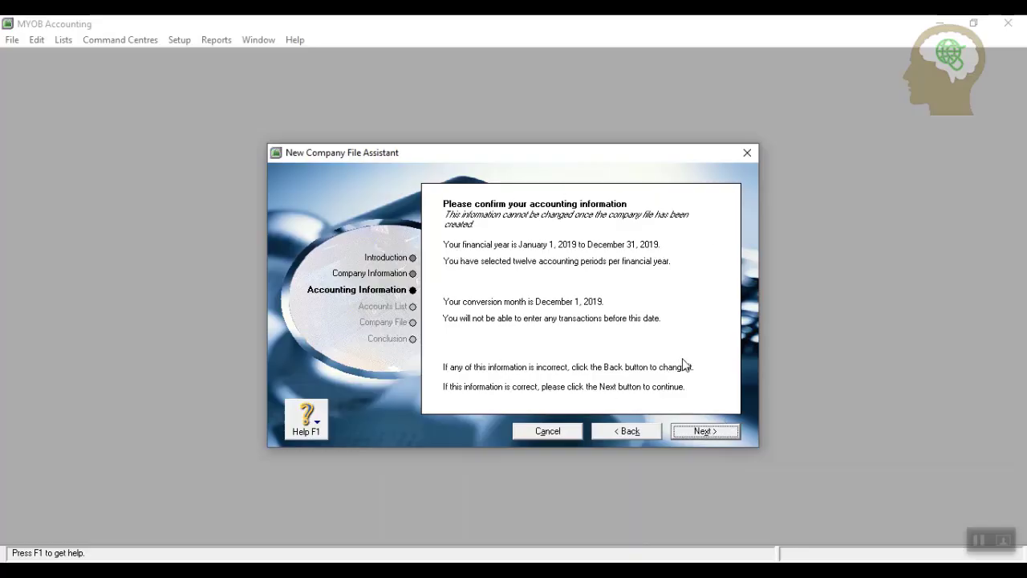
left_click(713, 433)
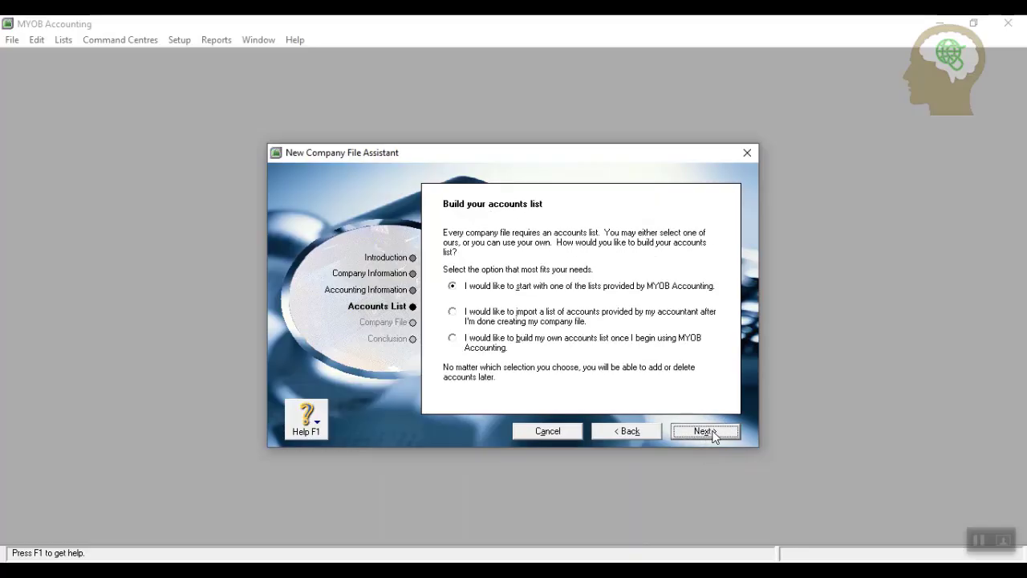
Opt to import the accounts list later and browse to E:\LATIHAN MYOB SMT 2.
left_click(454, 316)
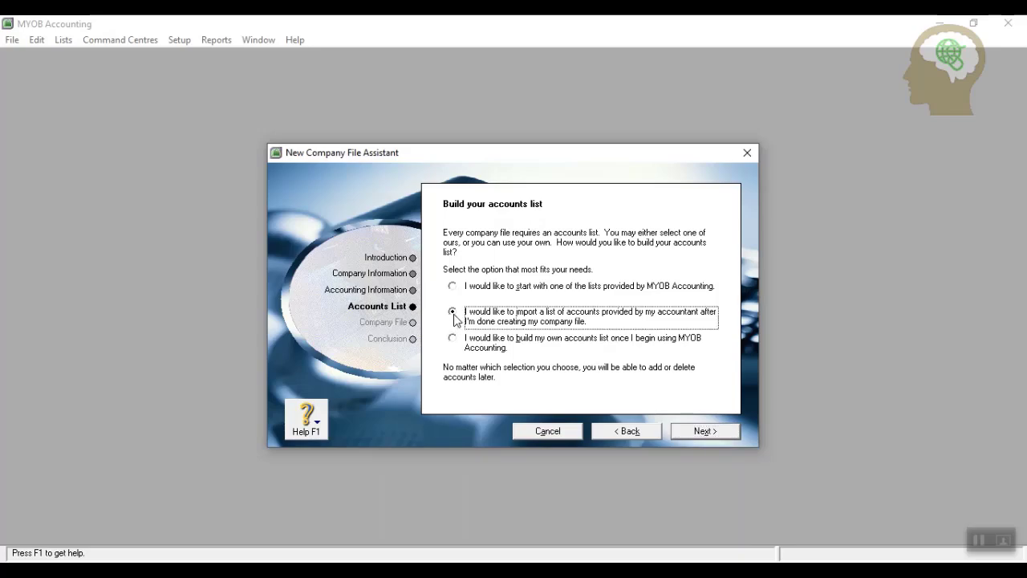
left_click(706, 432)
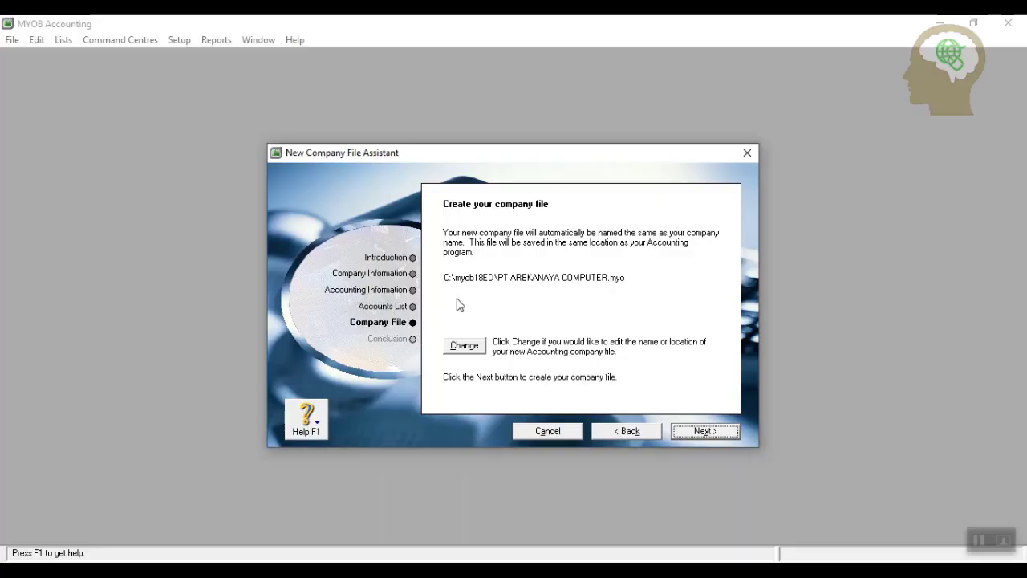
left_click(469, 352)
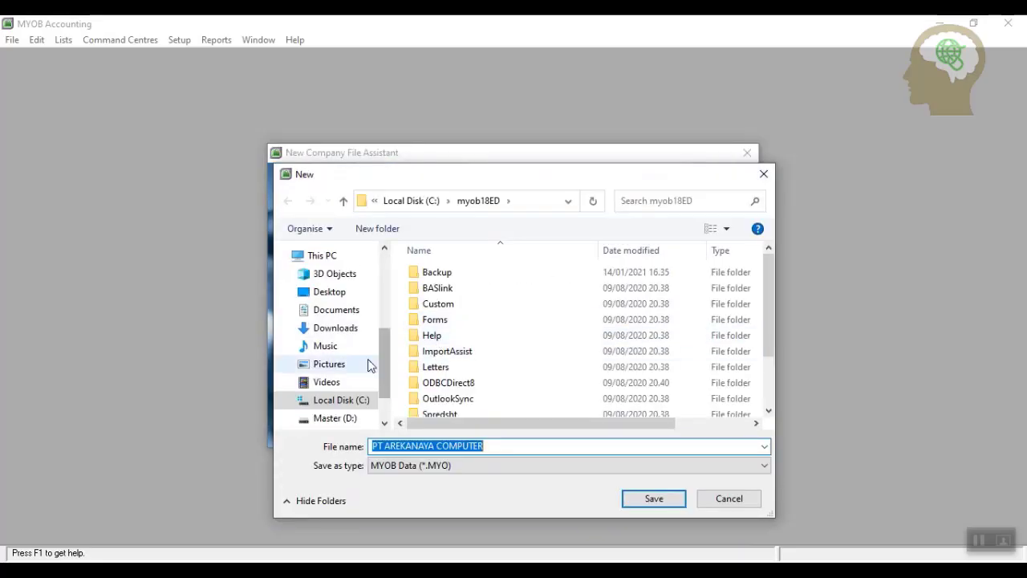
scroll(353, 401, "down", 1)
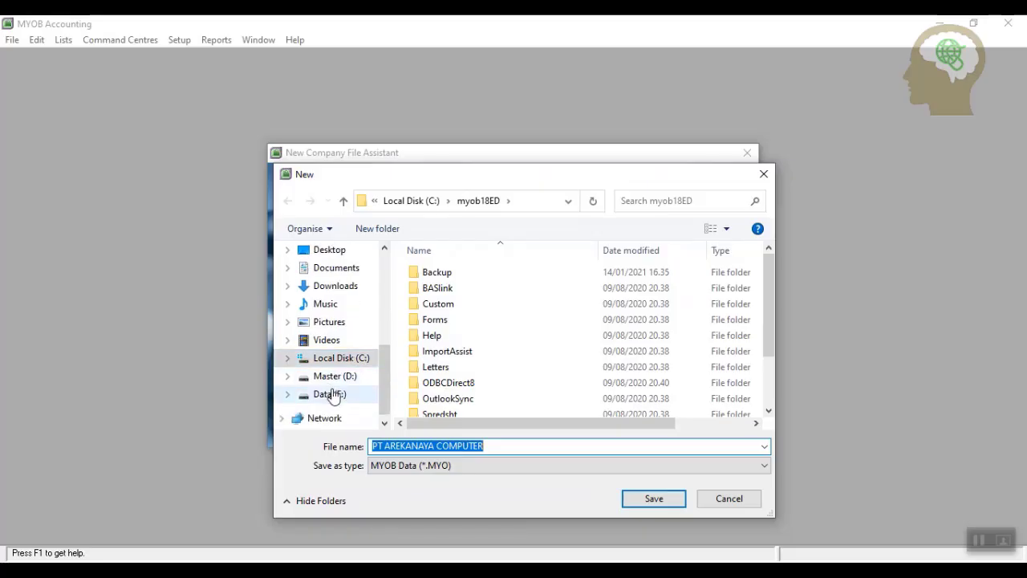
left_click(331, 394)
scroll(548, 343, "down", 4)
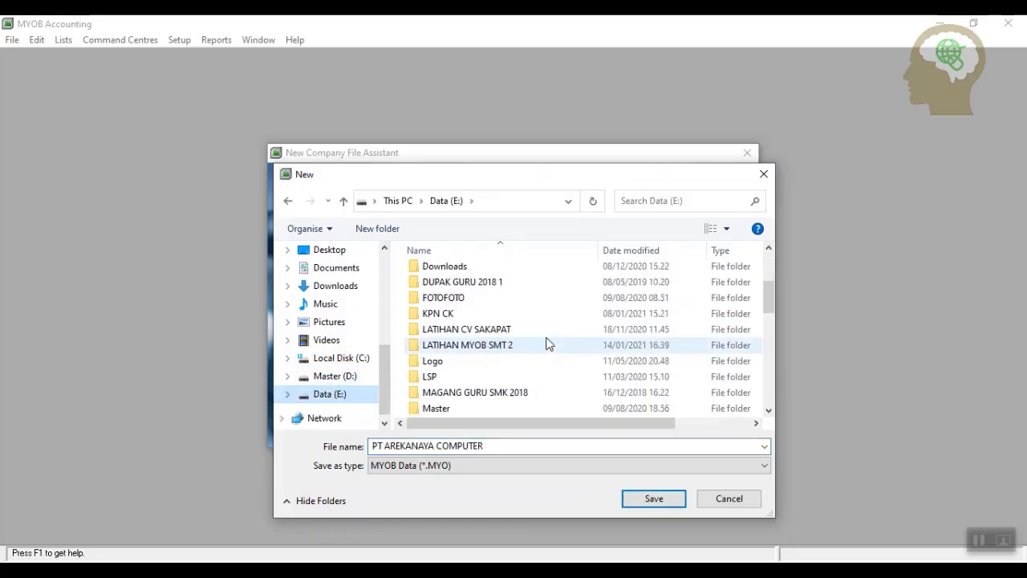
double_click(504, 347)
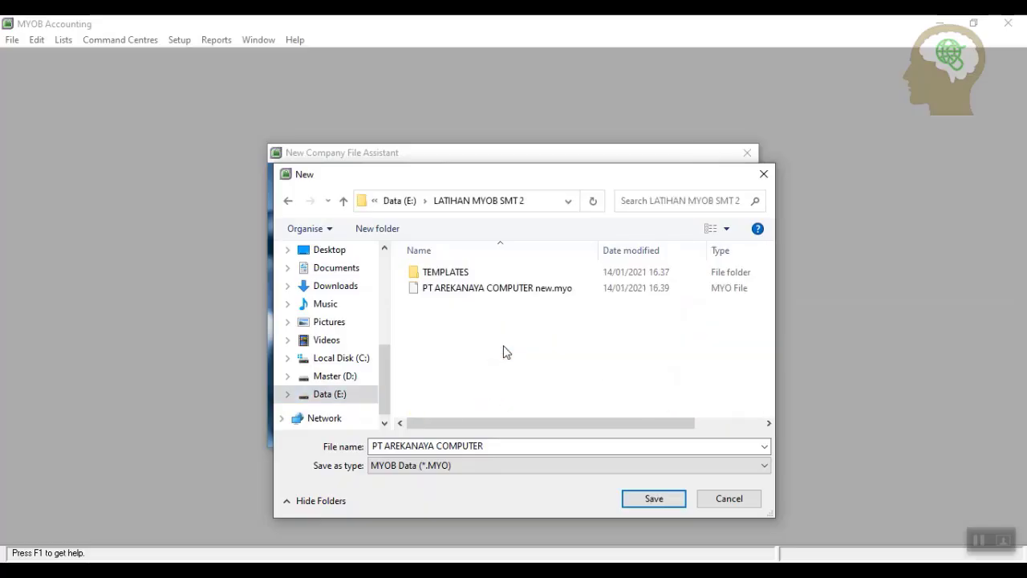
Name the company file 'PT AREKANAYA COMPUTER full version' and save it there.
left_click(495, 448)
left_click(495, 448)
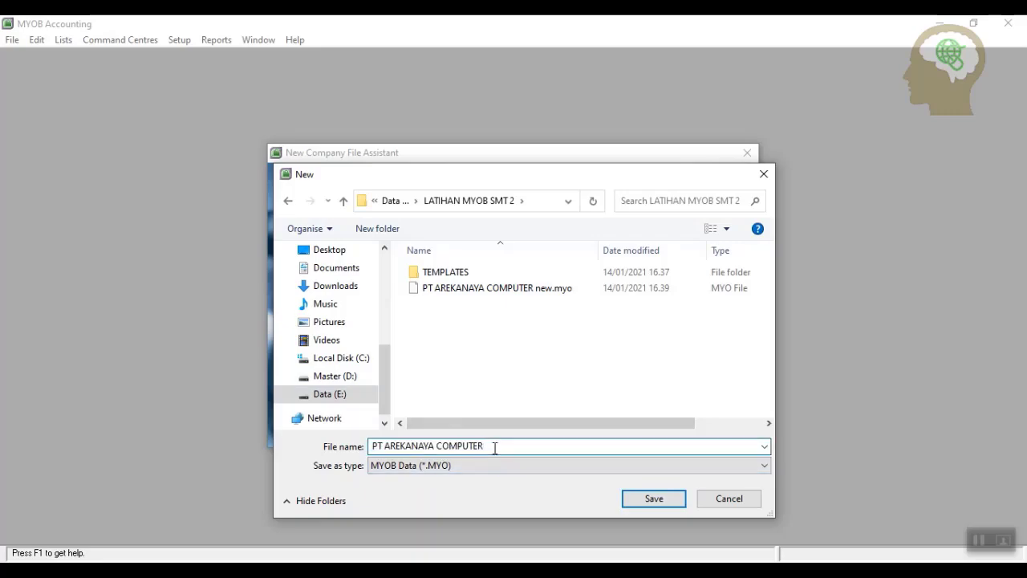
type("f")
type("ll version")
left_click(659, 502)
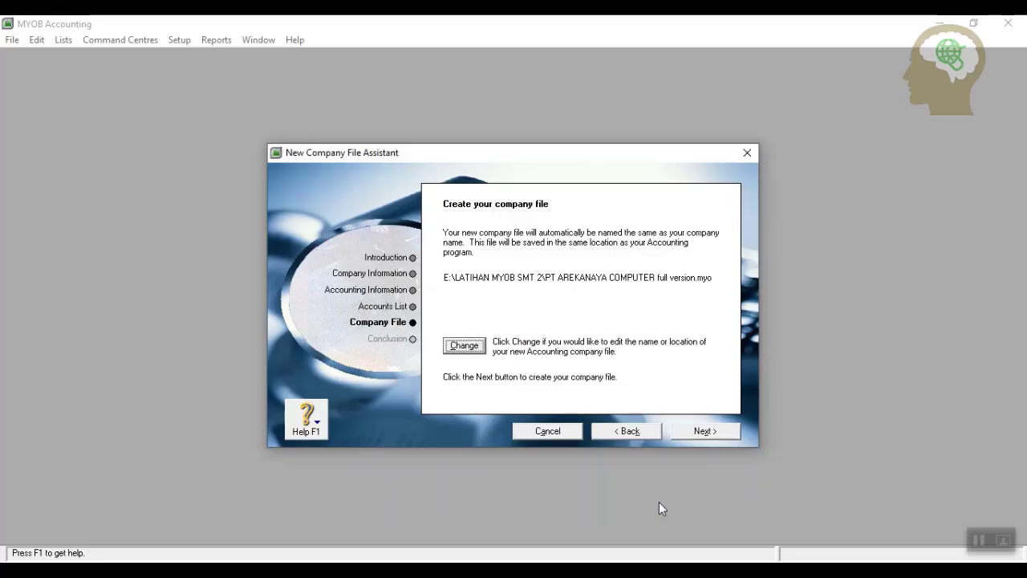
Create the company file and go straight to its Command Centre.
left_click(693, 432)
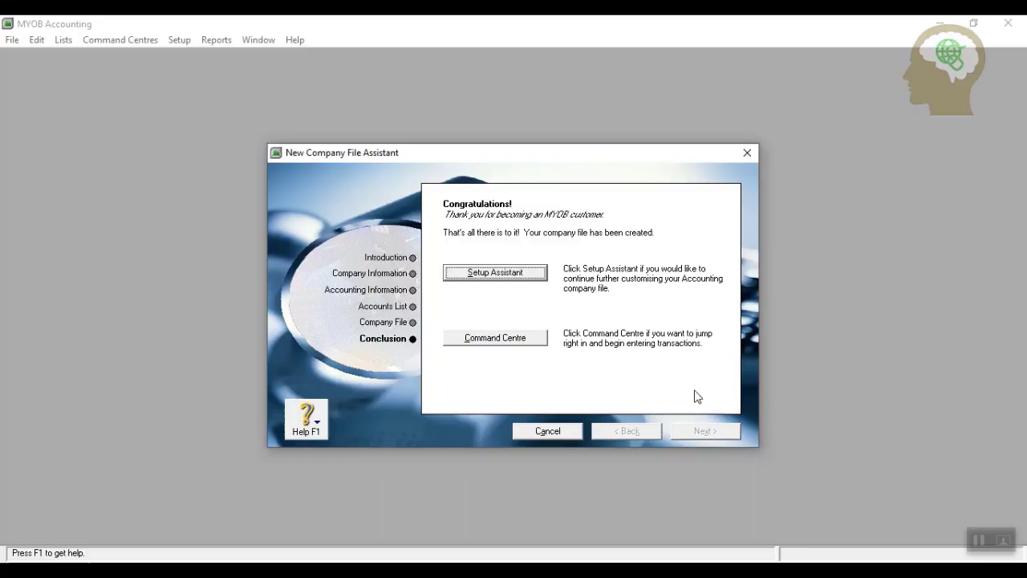
left_click(527, 338)
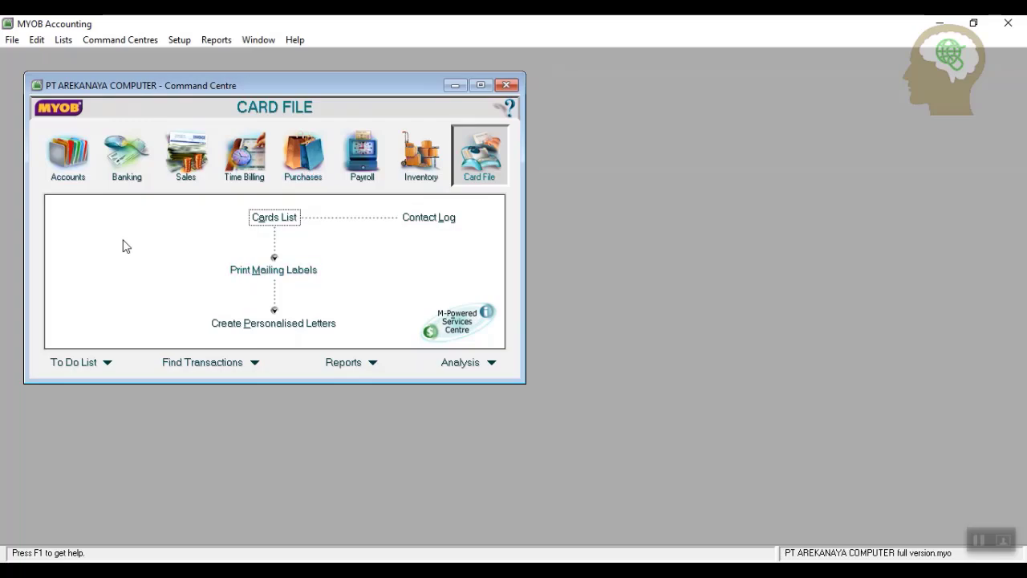
left_click(68, 157)
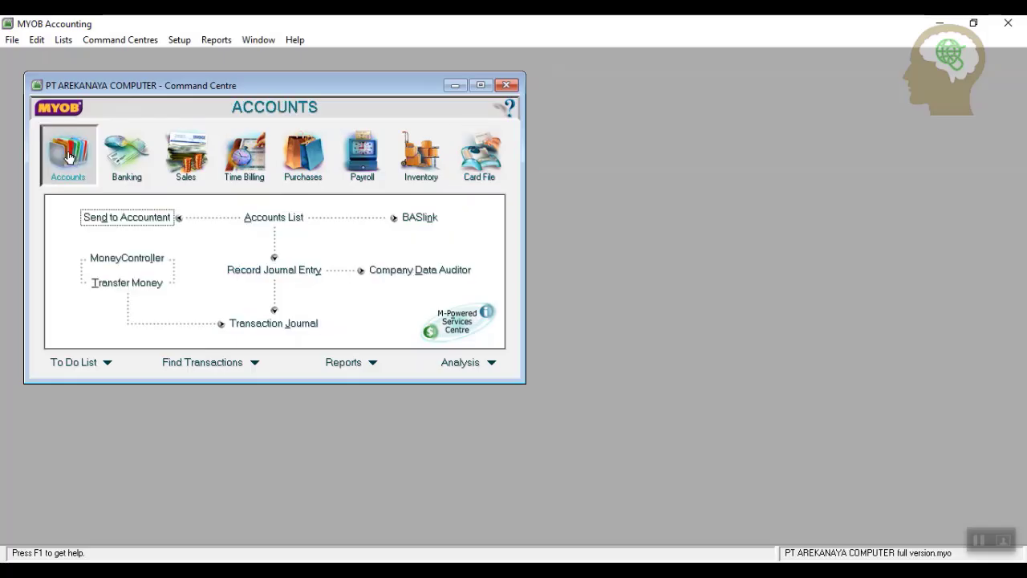
left_click(277, 218)
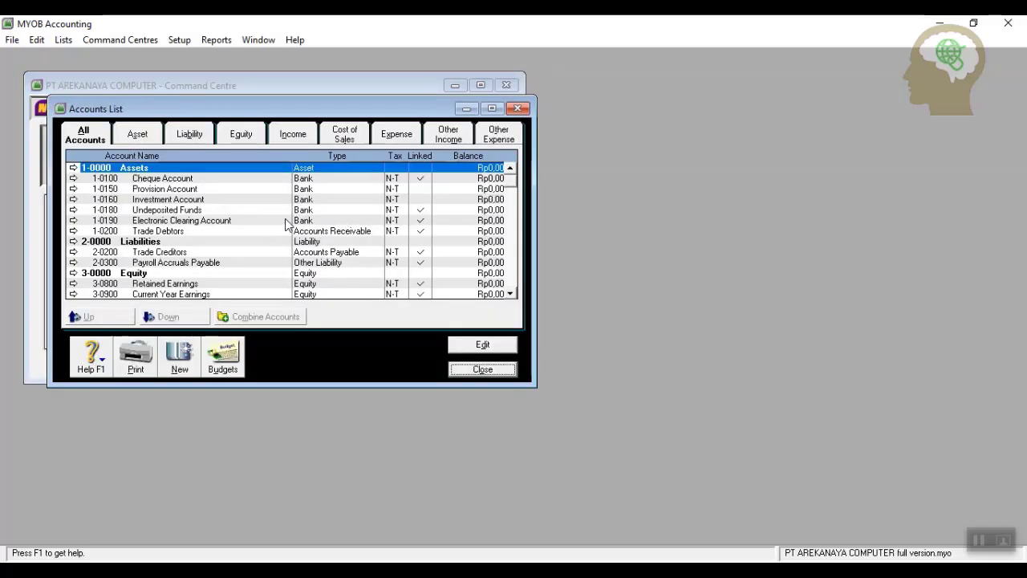
left_click(492, 108)
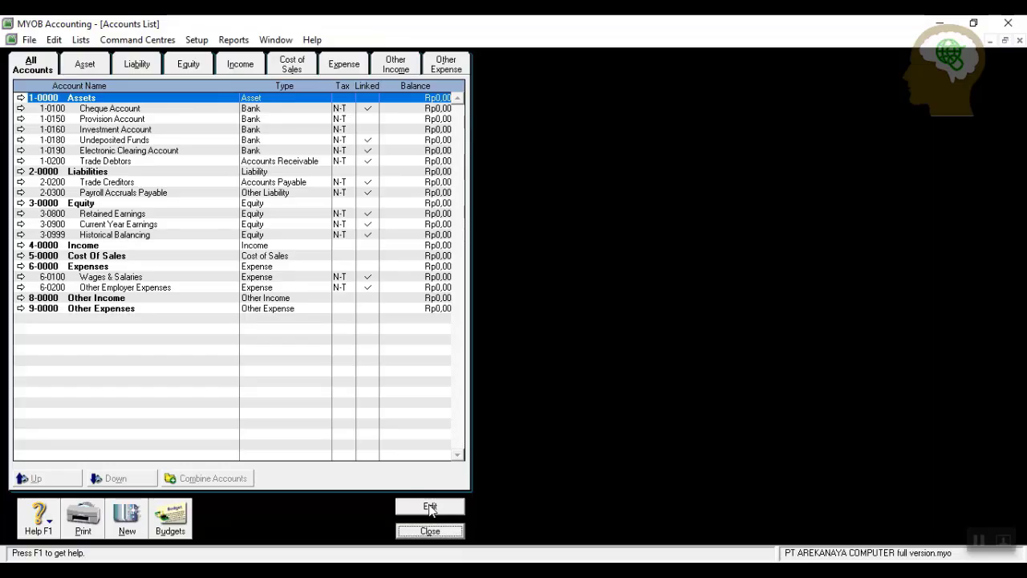
left_click(156, 110)
right_click(156, 107)
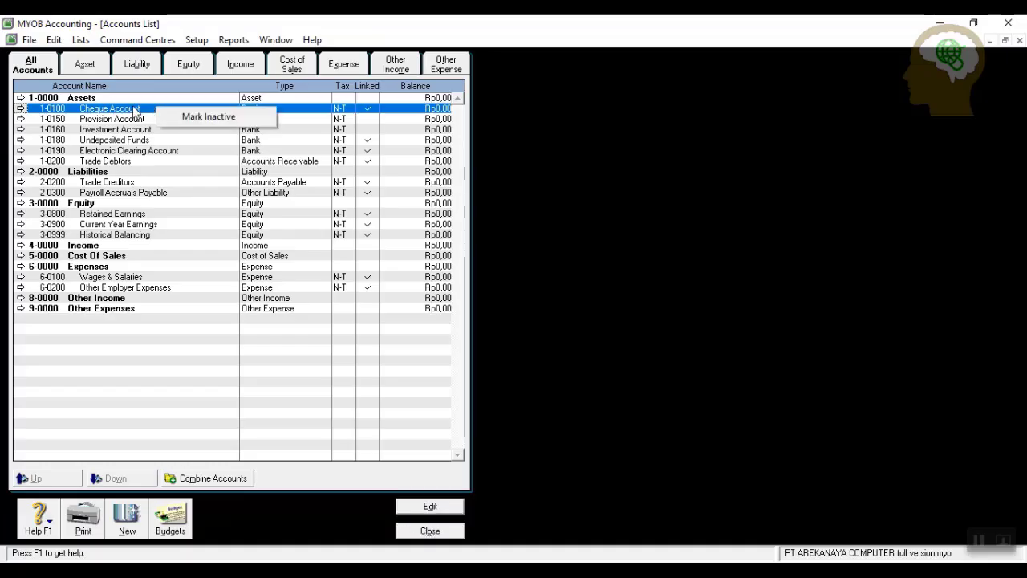
left_click(136, 112)
left_click(23, 109)
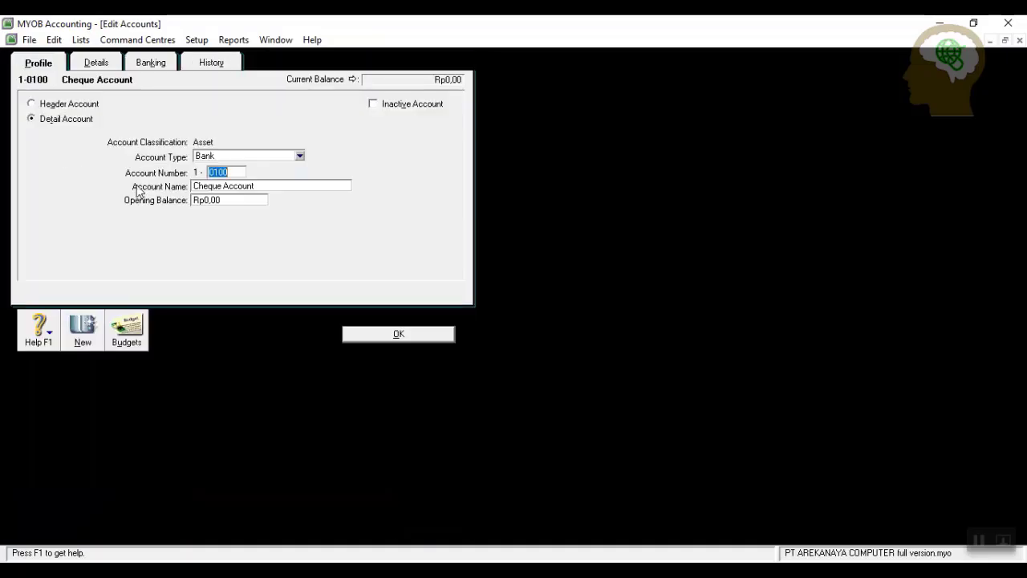
right_click(79, 179)
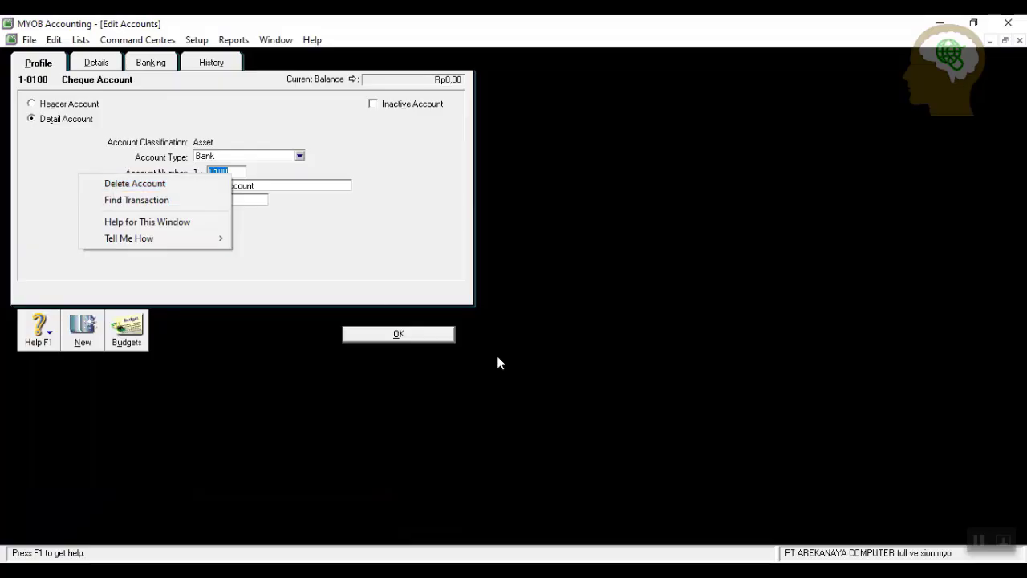
left_click(431, 336)
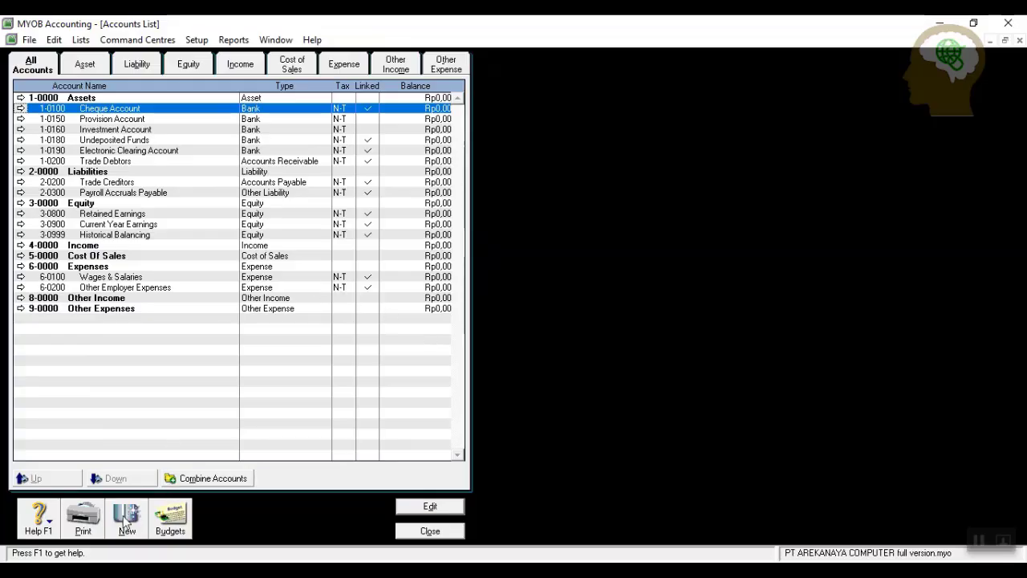
Renumber the Cheque Account to 1-1100 and rename it Kas dibank.
left_click(21, 108)
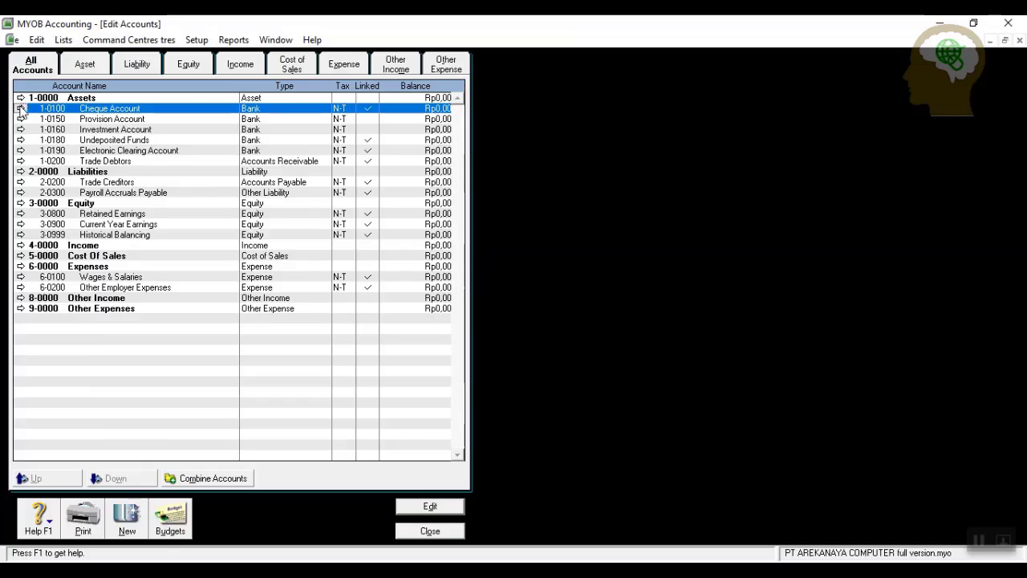
type("1100")
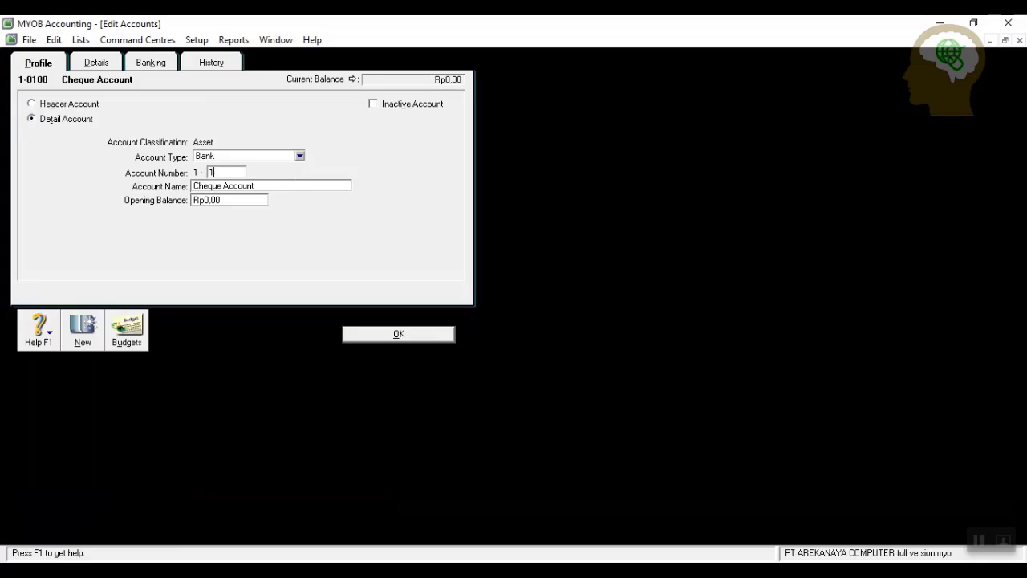
key("Tab")
type("KAS")
key("BackSpace")
key("BackSpace")
type("a")
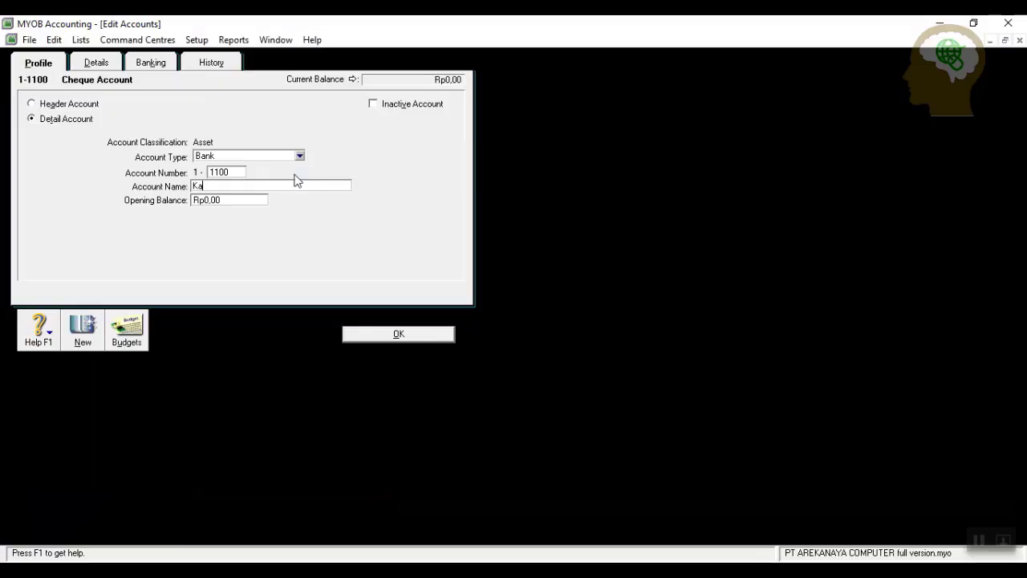
type("s dibank")
left_click(380, 339)
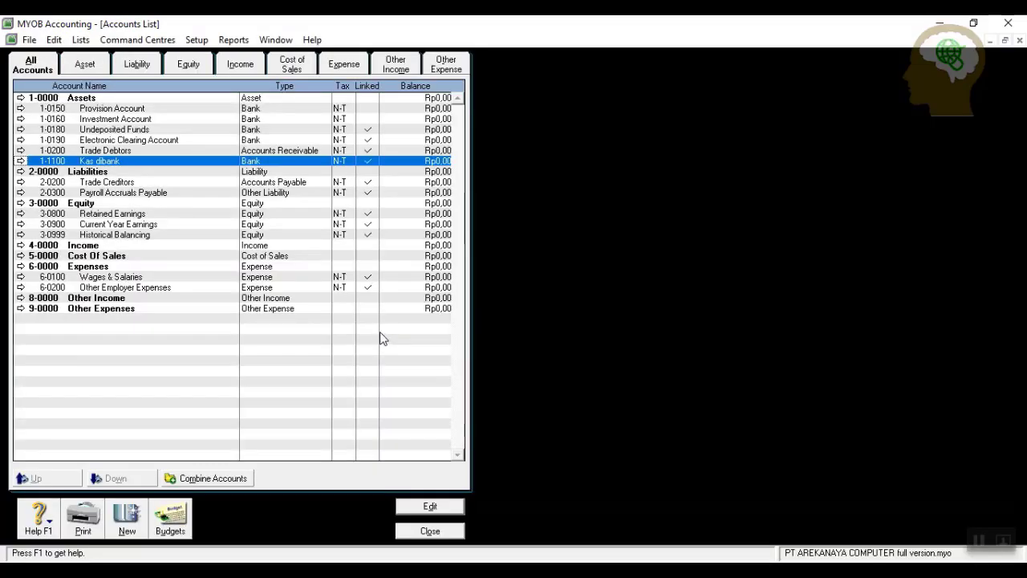
Renumber the Provision Account to 1-1200 and rename it Kas kecil.
left_click(22, 109)
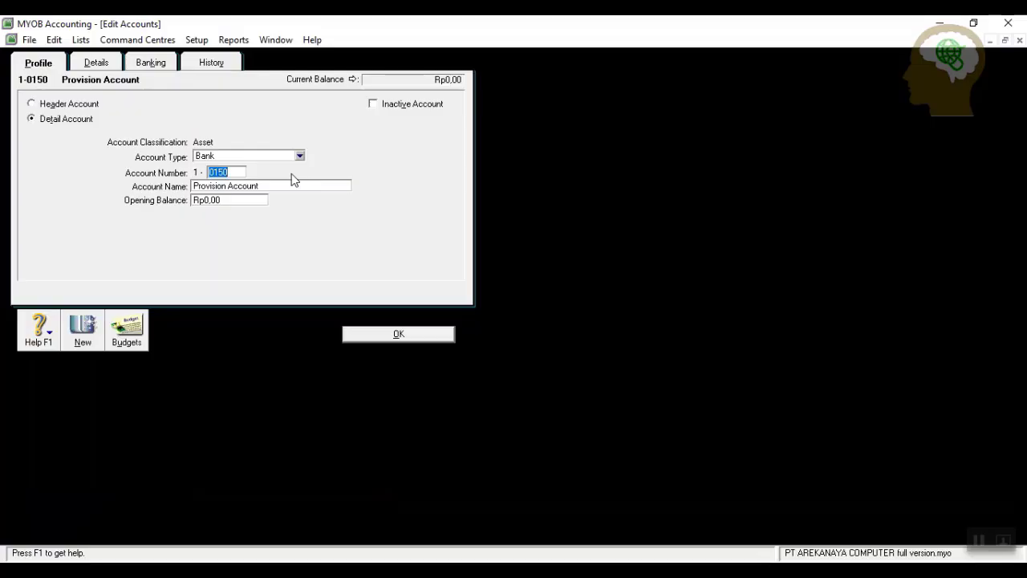
type("1200")
key("Tab")
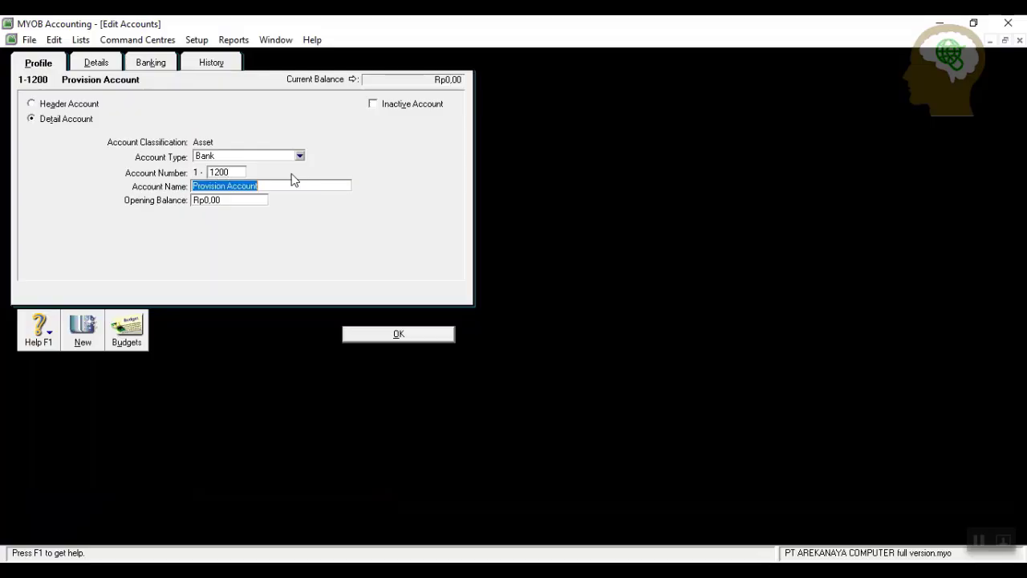
type("Kas ke")
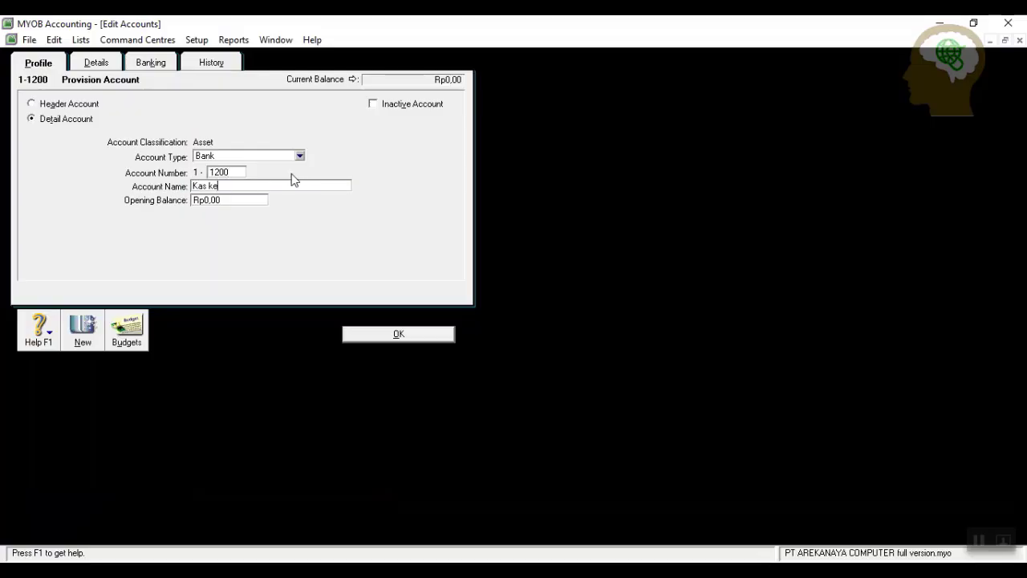
type("cil")
left_click(382, 339)
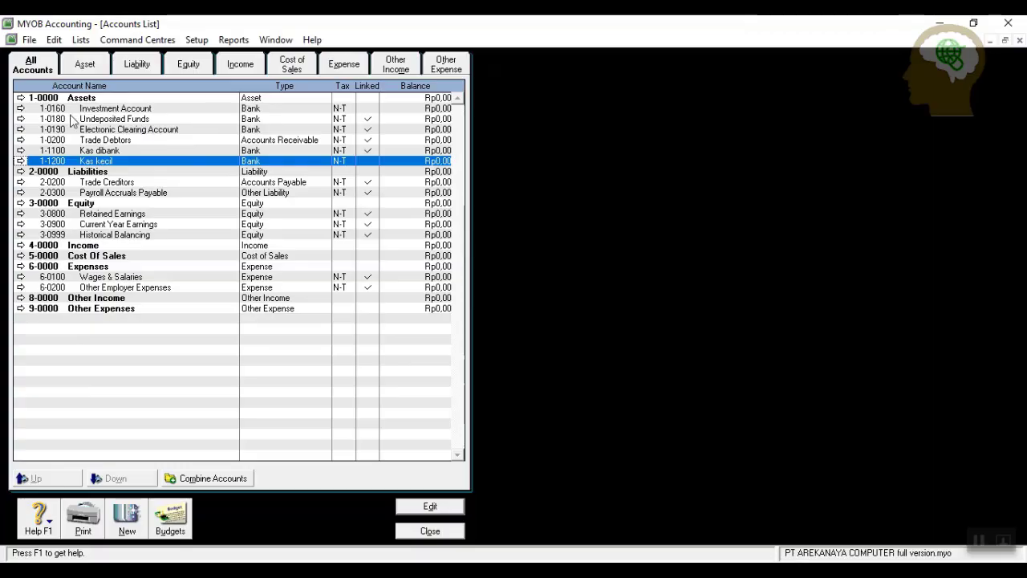
Make the Investment Account Accounts Receivable, numbered 1-1300, named Piutang dagang.
left_click(22, 113)
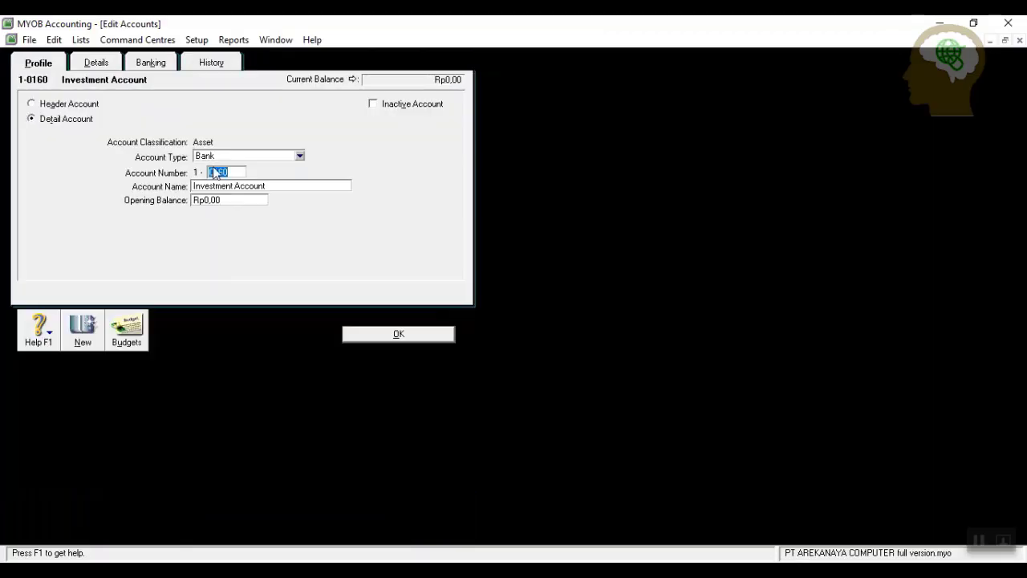
left_click(299, 158)
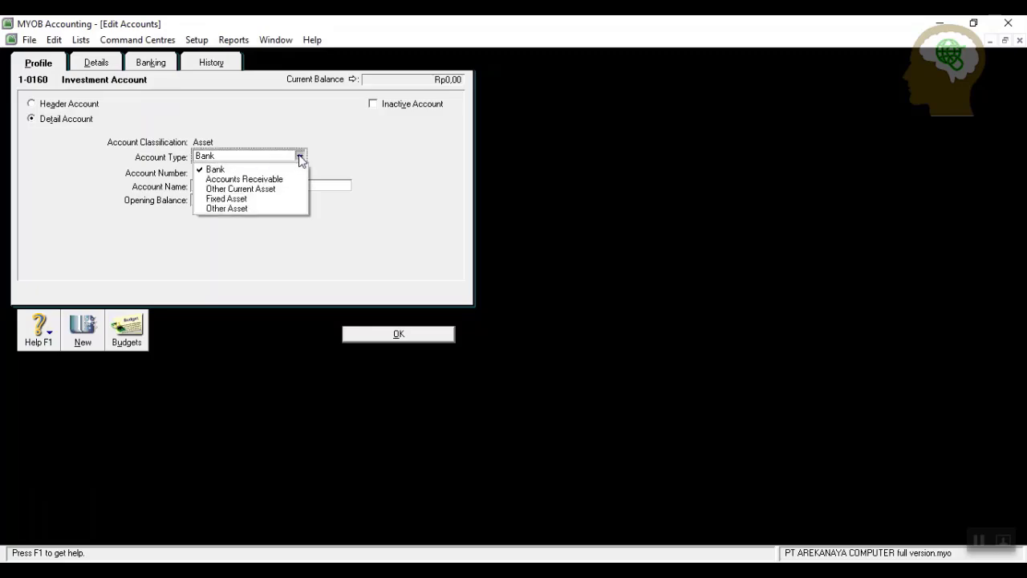
left_click(243, 178)
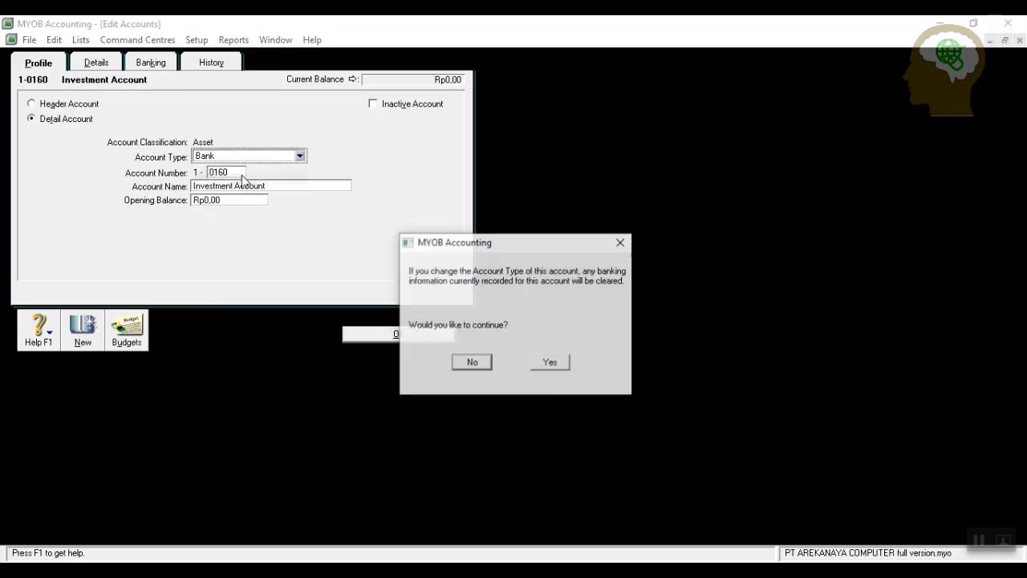
left_click(562, 362)
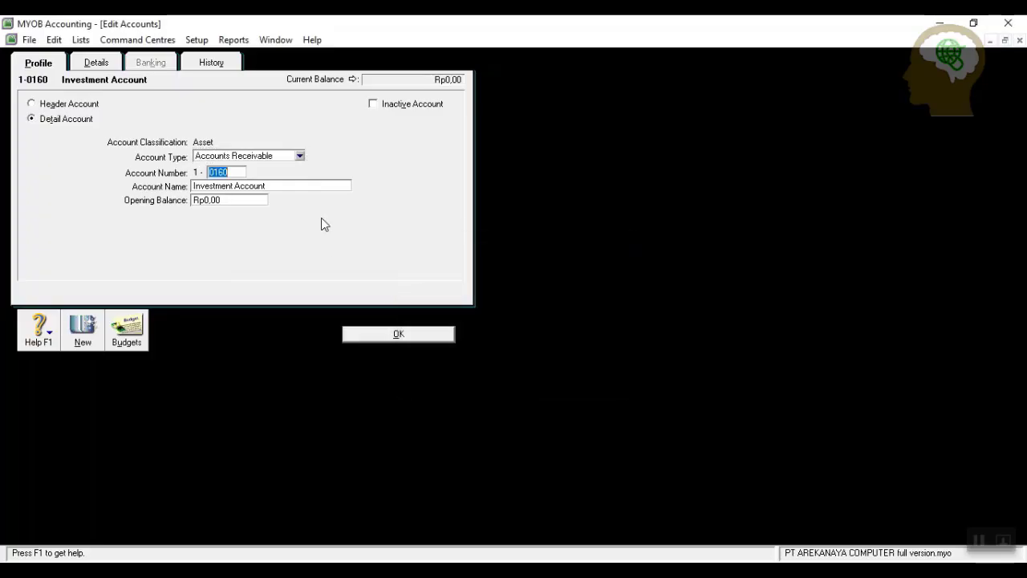
type("1300")
key("Tab")
type("Piutang ")
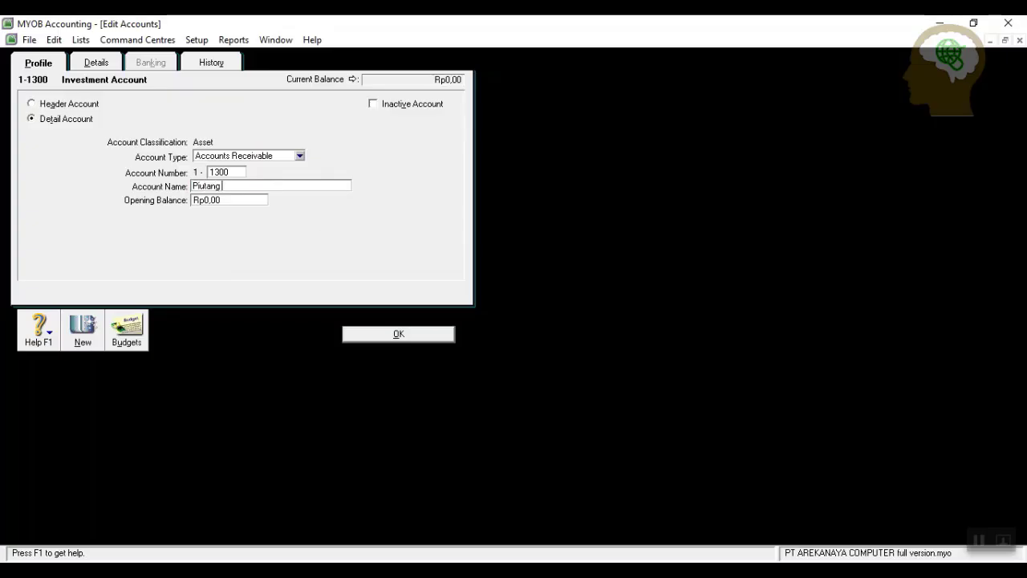
type("dagang")
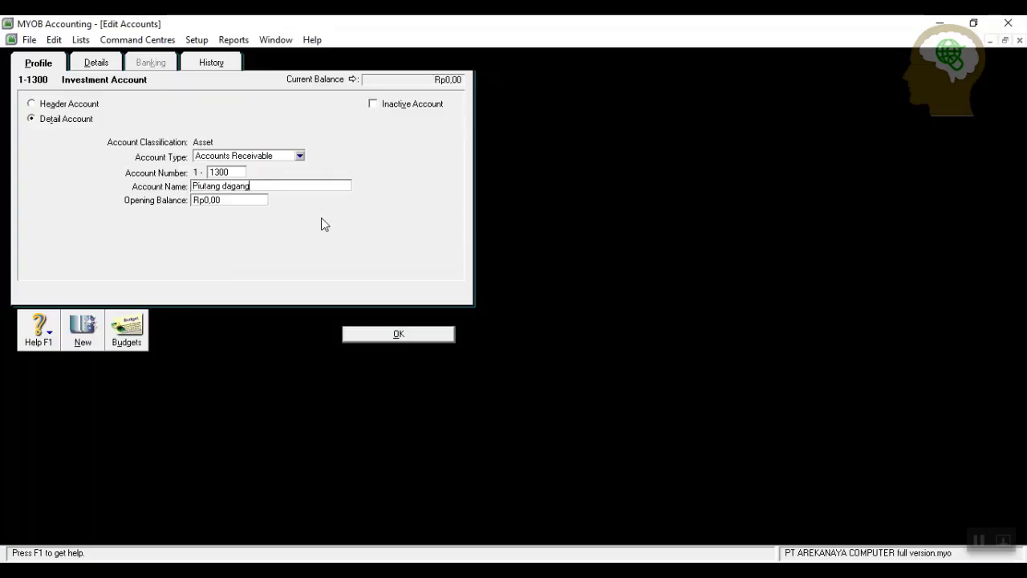
left_click(367, 336)
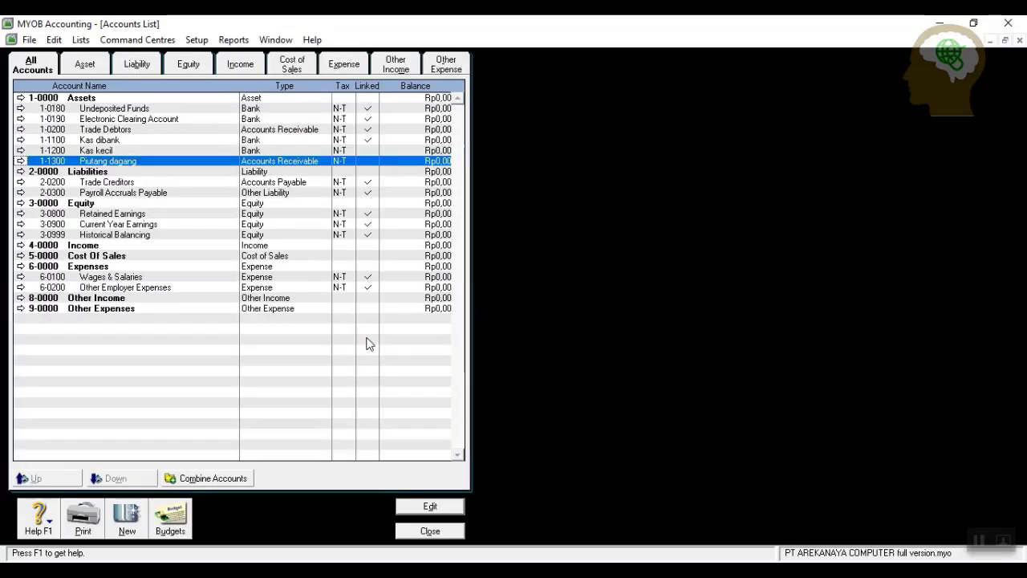
left_click(21, 108)
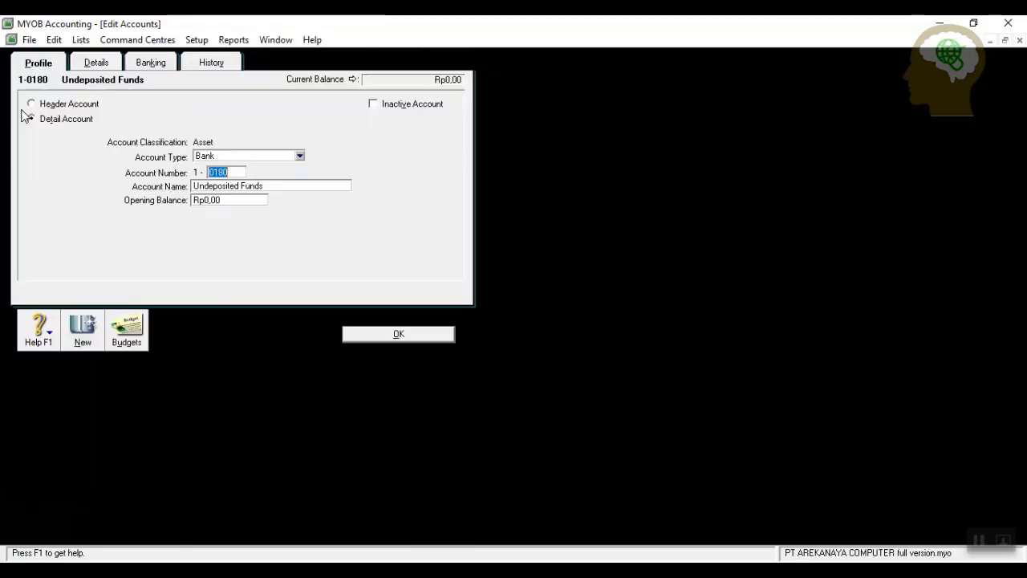
left_click(300, 158)
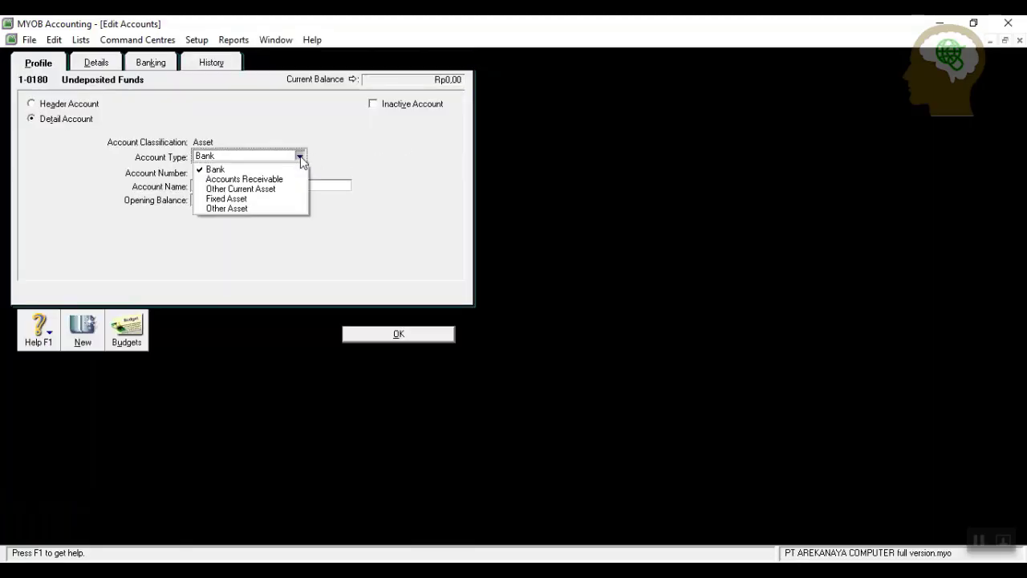
left_click(246, 179)
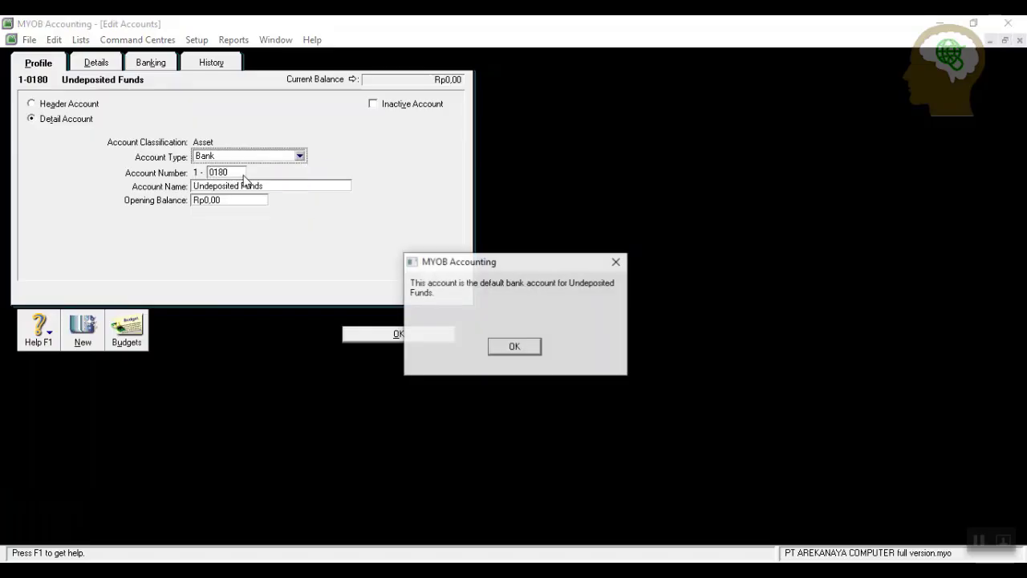
left_click(514, 346)
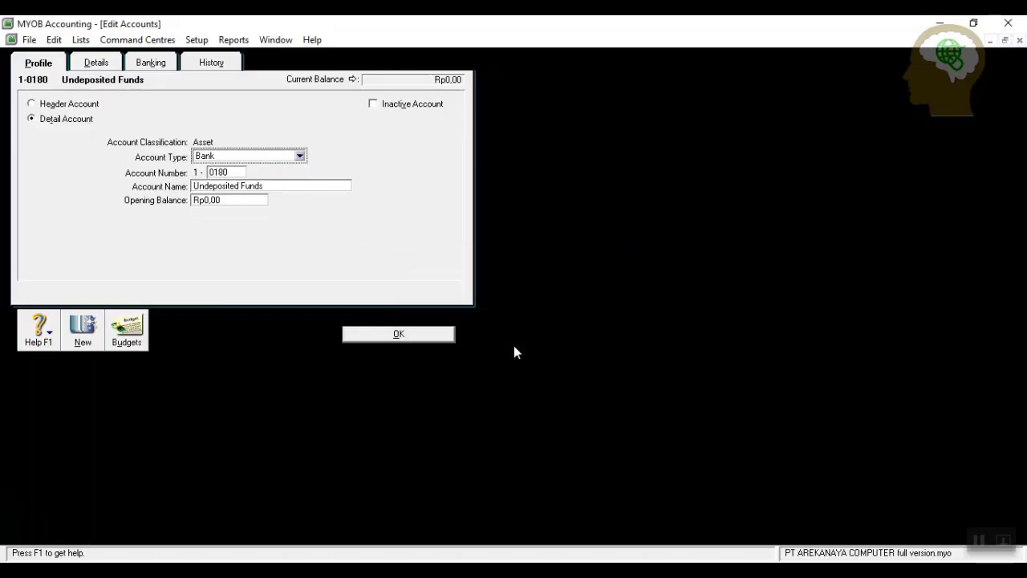
left_click(300, 158)
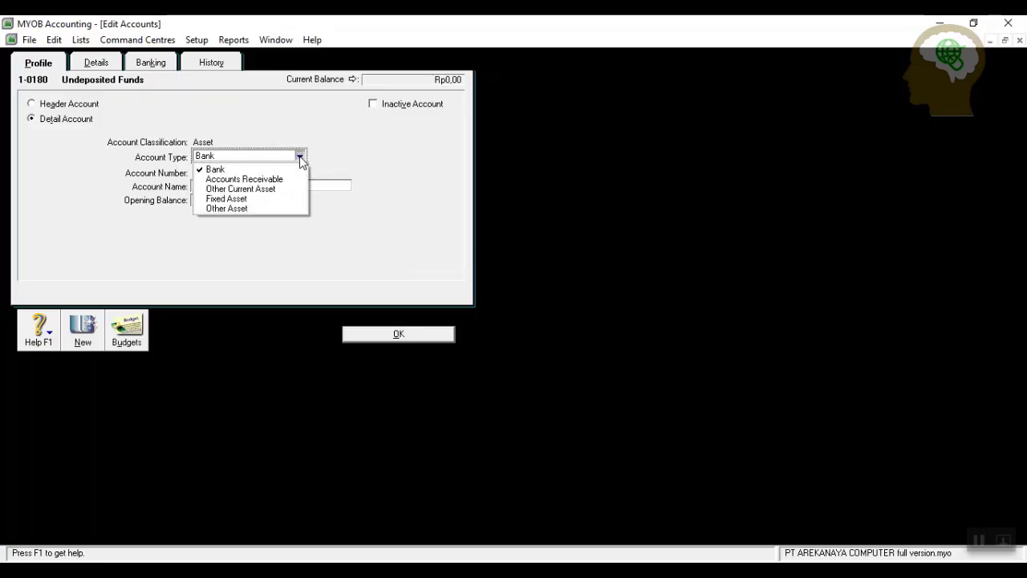
left_click(279, 179)
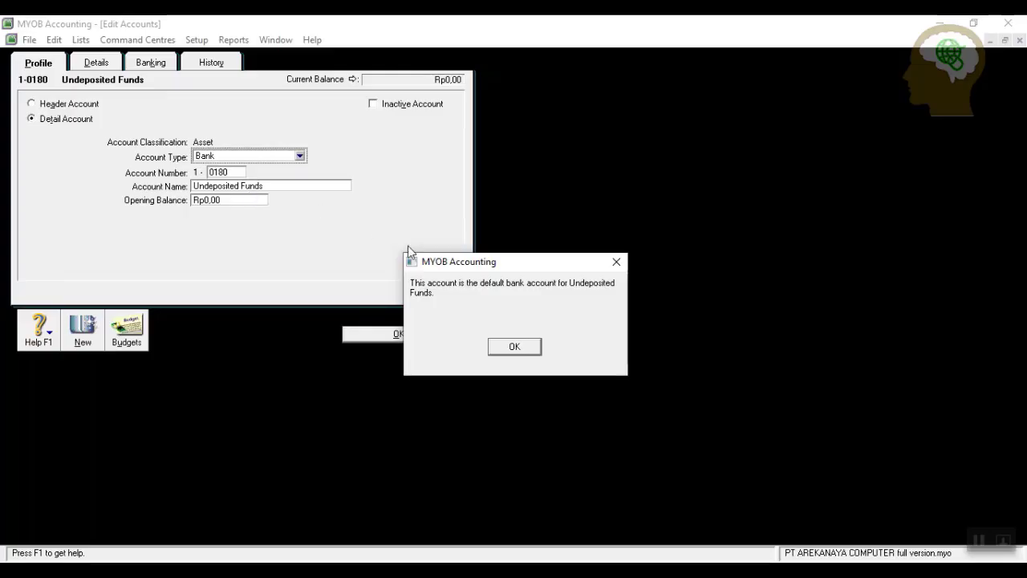
left_click(515, 347)
left_click(387, 337)
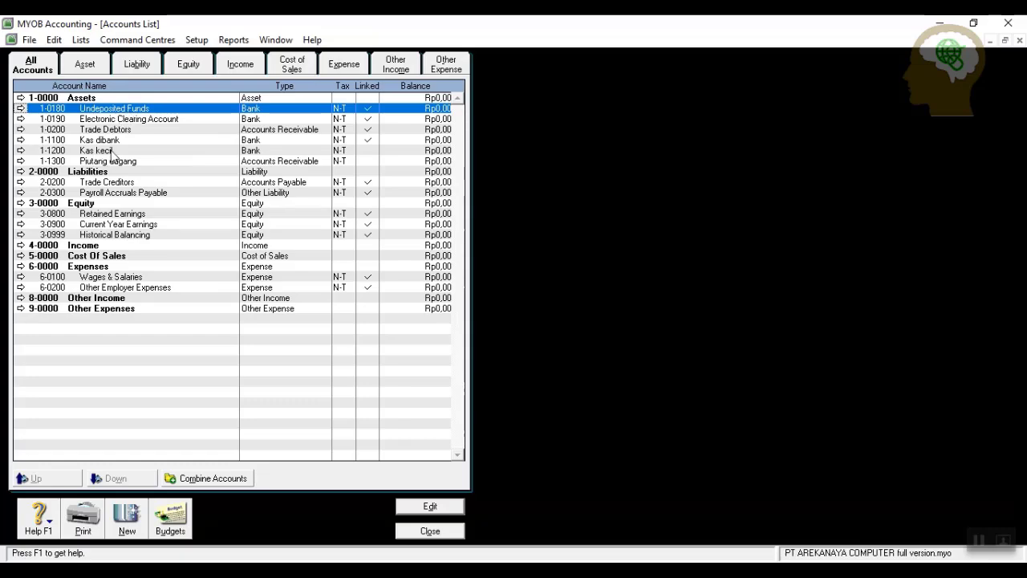
Change Kas kecil to Accounts Receivable account 1-1400 Cadangan kerugian piutang.
left_click(21, 151)
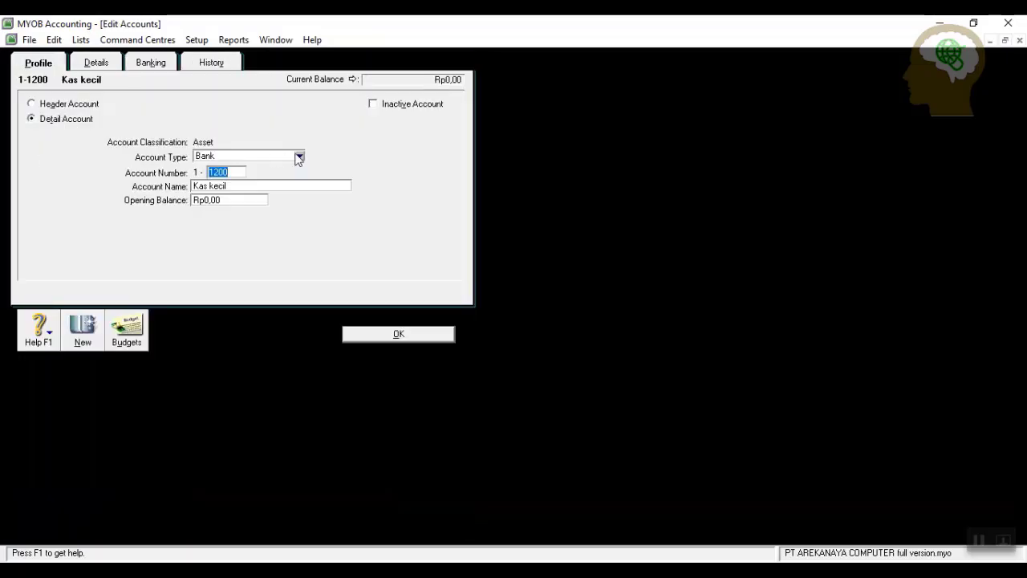
left_click(299, 156)
left_click(271, 180)
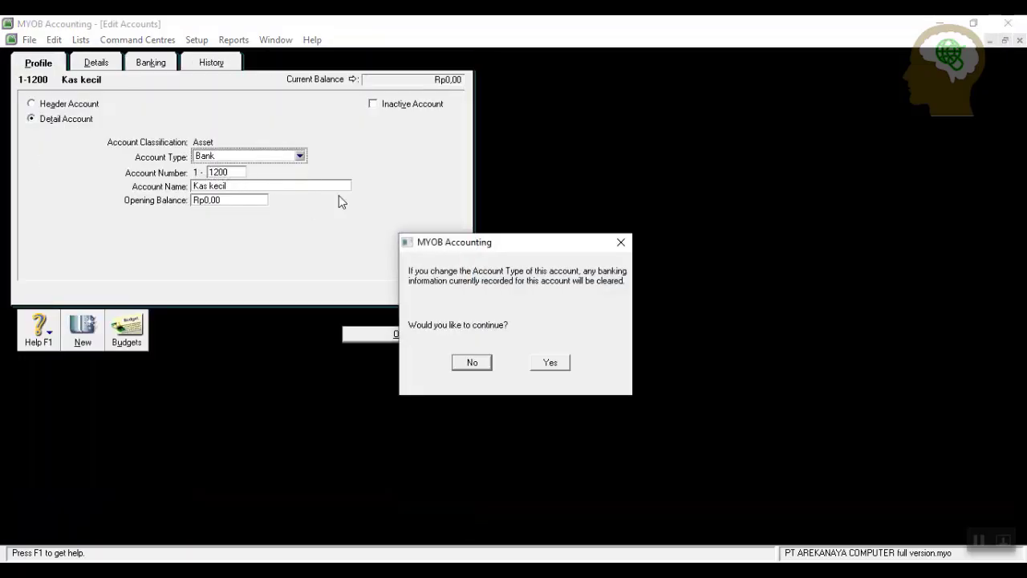
left_click(547, 363)
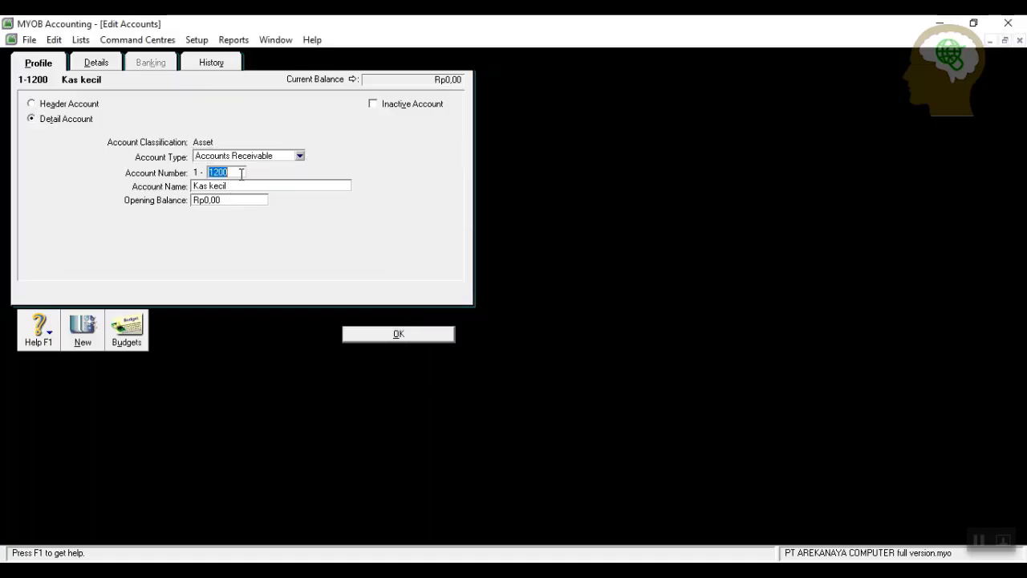
left_click(232, 172)
double_click(232, 171)
type("1400")
key("Tab")
type("Cadangan kerugian piu")
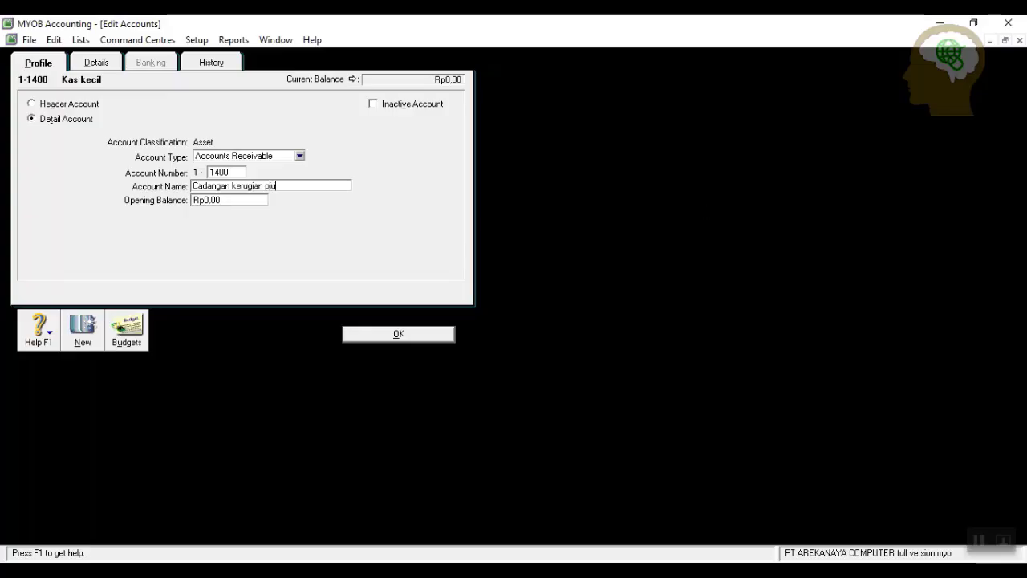
type("tang")
left_click(406, 335)
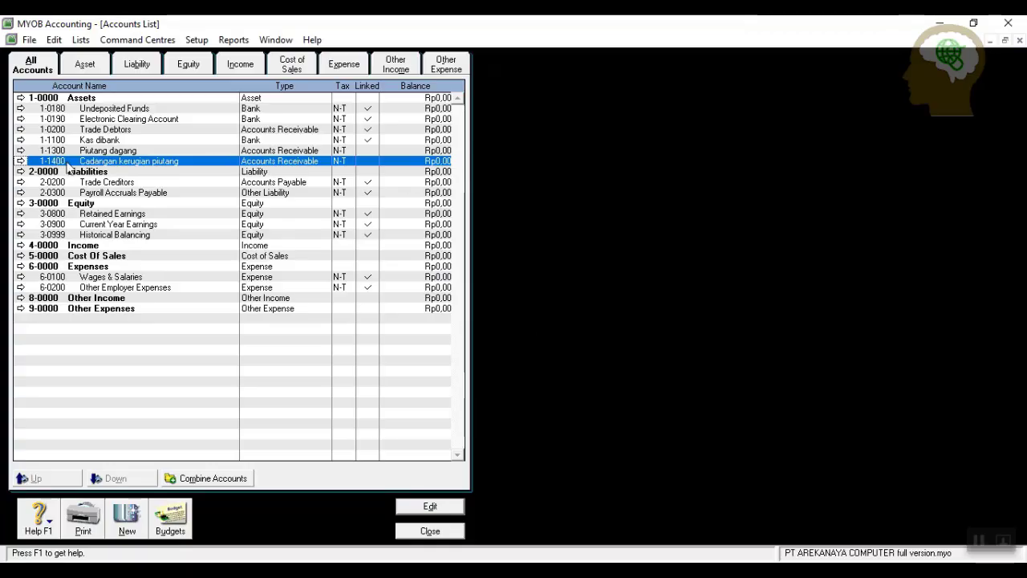
Renumber Undeposited Funds to 1-1200 and rename it Kas kecil.
left_click(20, 108)
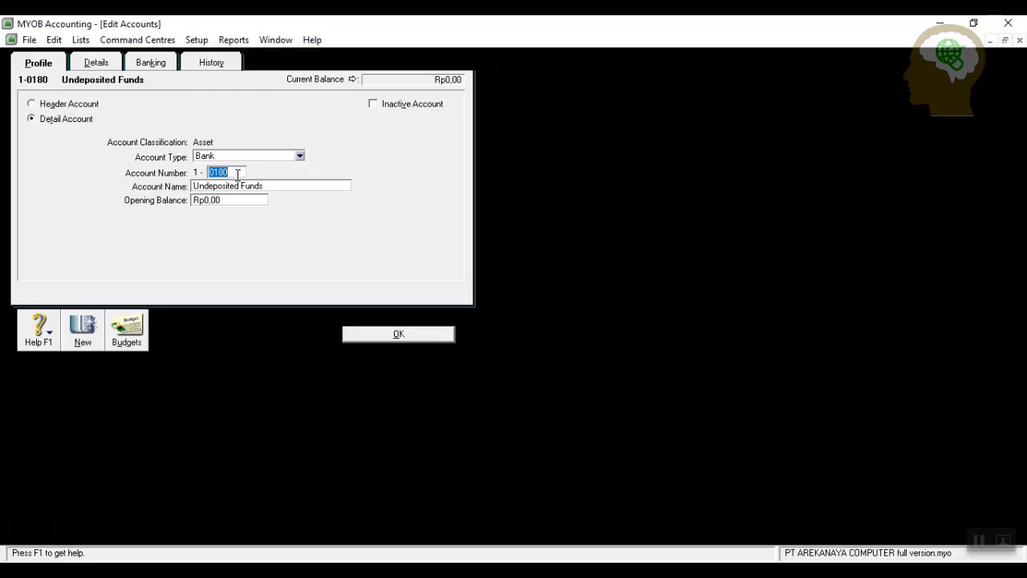
type("12")
key("Tab")
type("Kas keci")
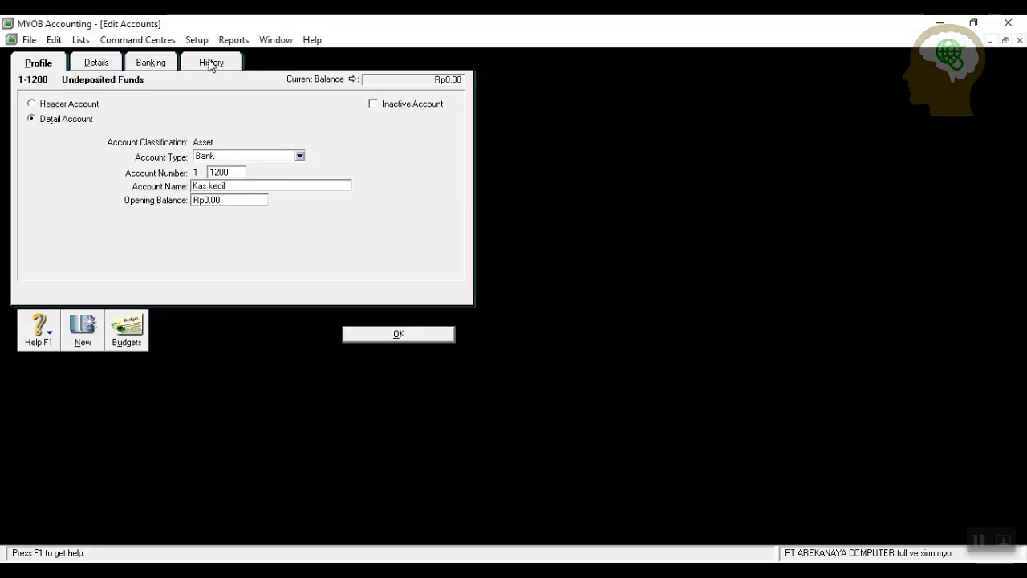
left_click(393, 337)
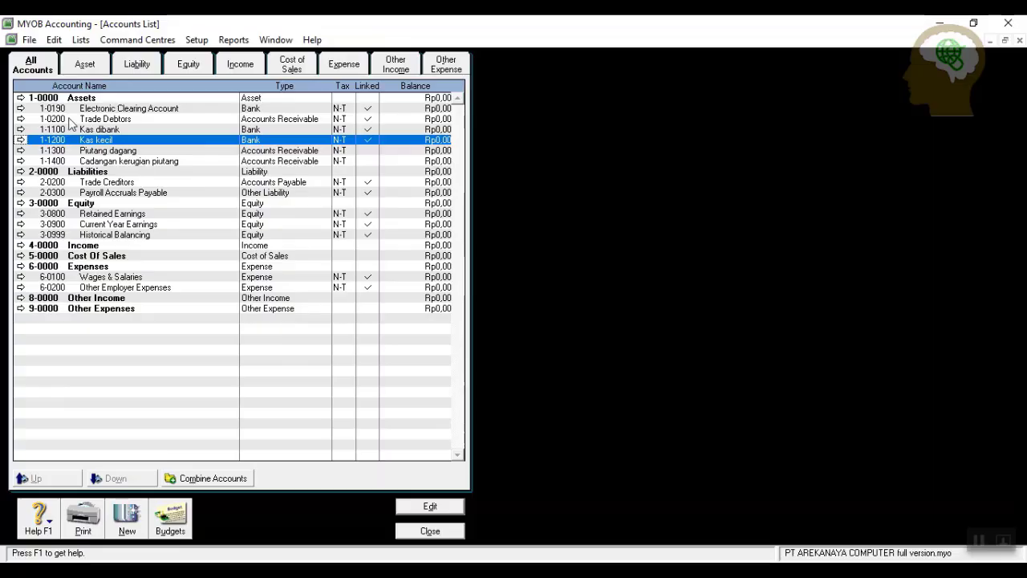
Convert Trade Debtors to Other Current Asset 1-1500 Persediaan barang dagangan.
left_click(20, 119)
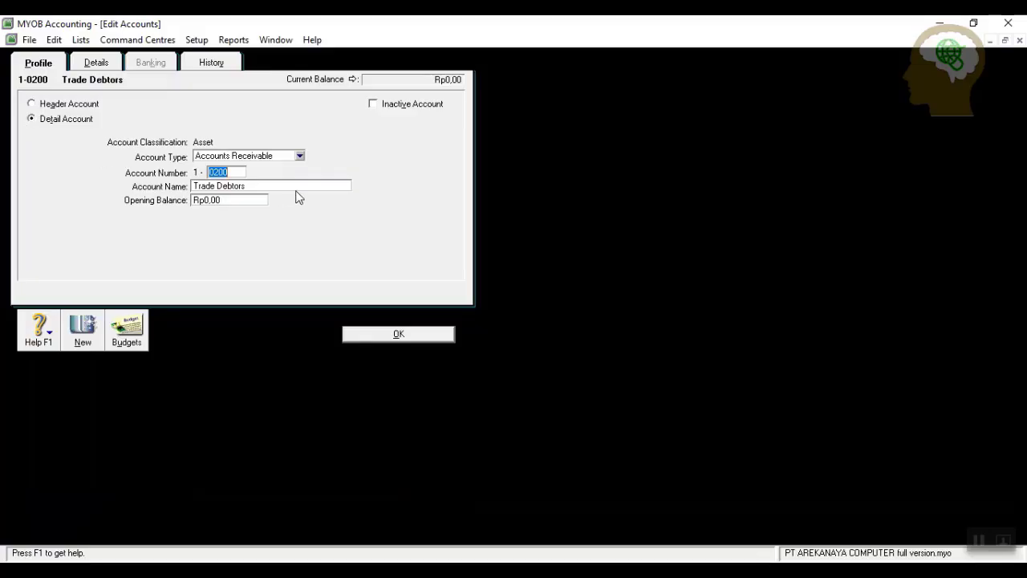
left_click(303, 158)
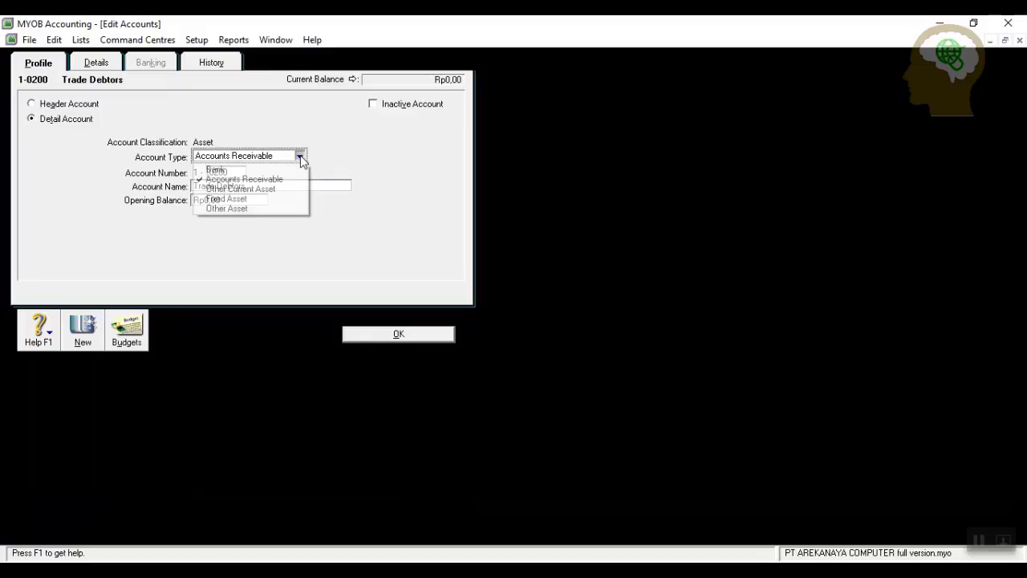
left_click(247, 186)
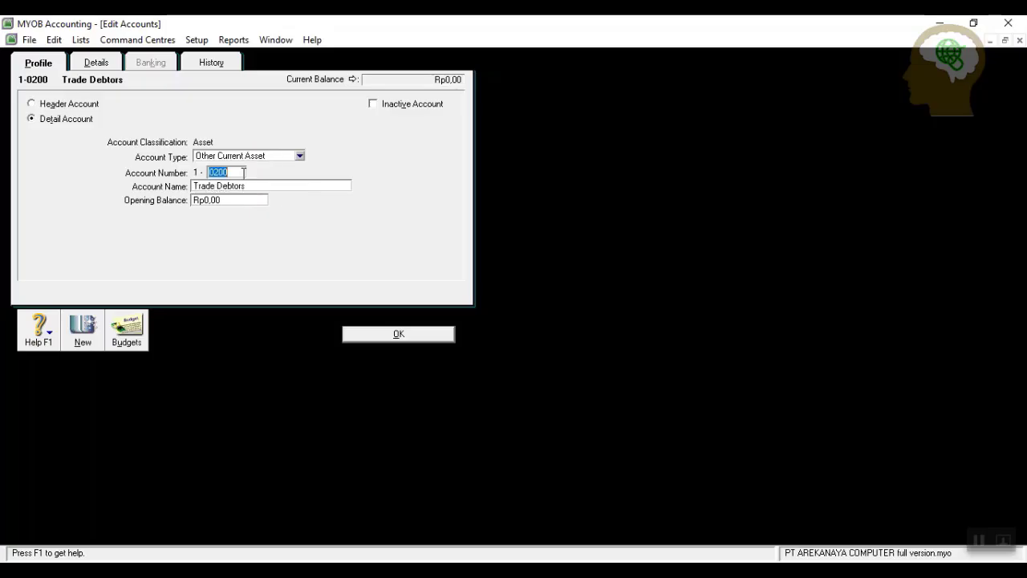
type("1500")
key("Tab")
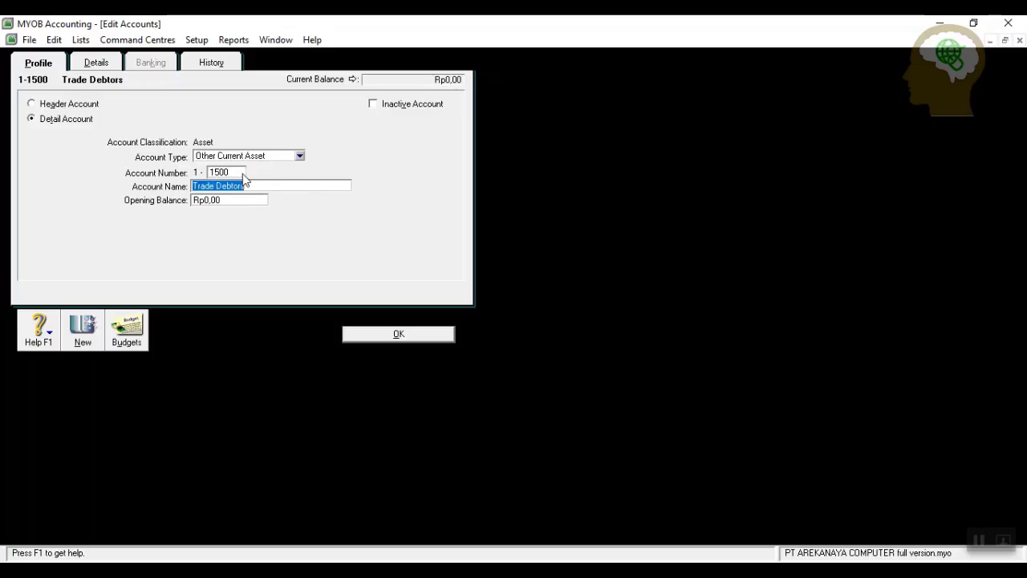
type("Persediaan barang dagangan")
left_click(395, 333)
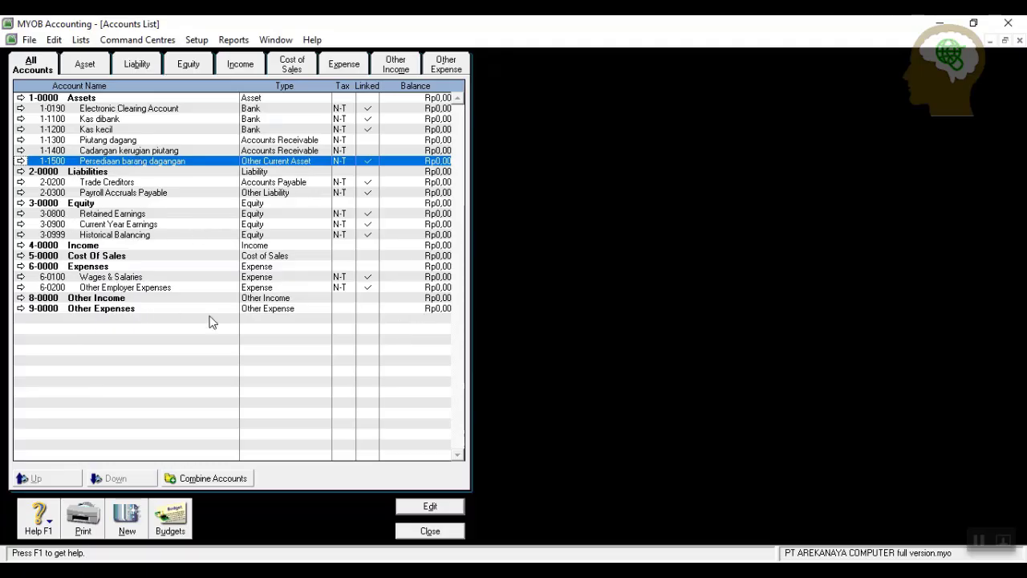
Add Other Current Asset account 1-1600 Perlengkapan kantor.
left_click(128, 521)
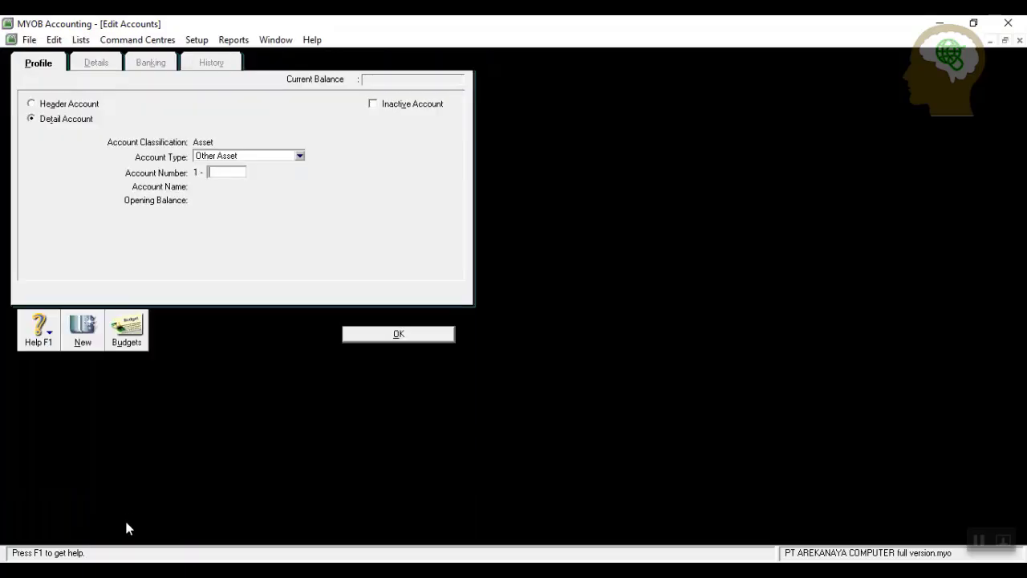
left_click(299, 156)
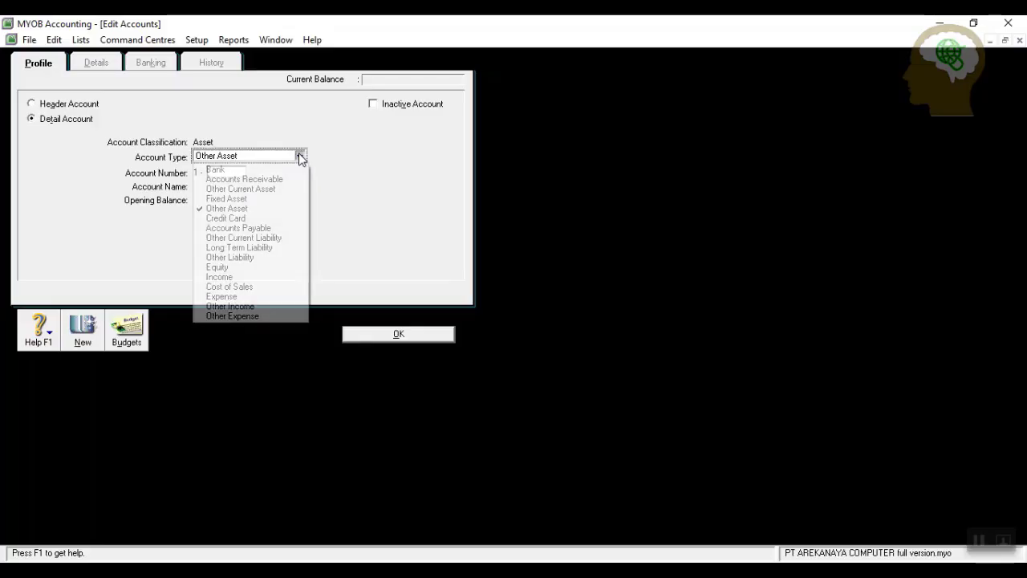
left_click(273, 190)
left_click(237, 171)
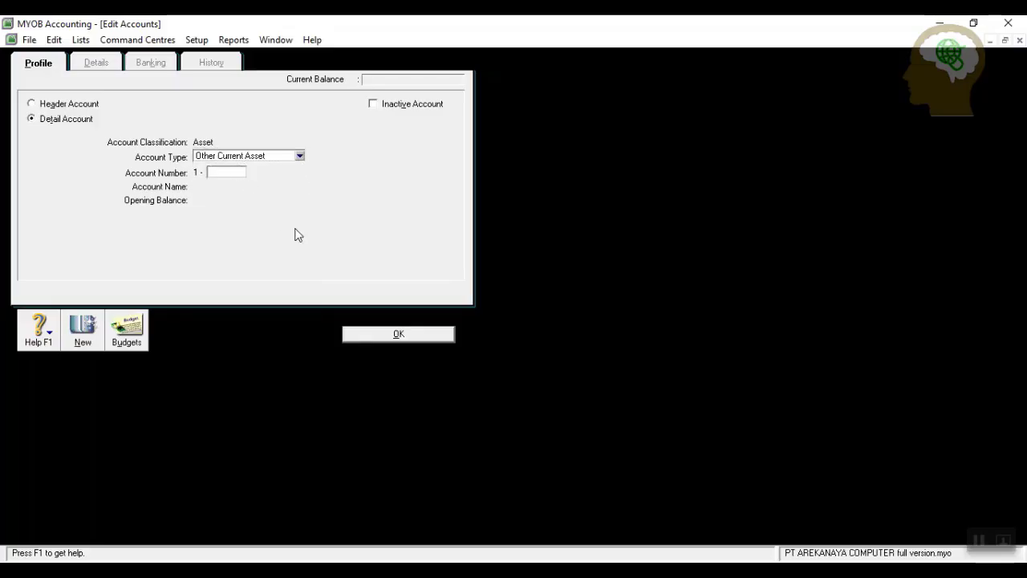
type("1600")
key("Tab")
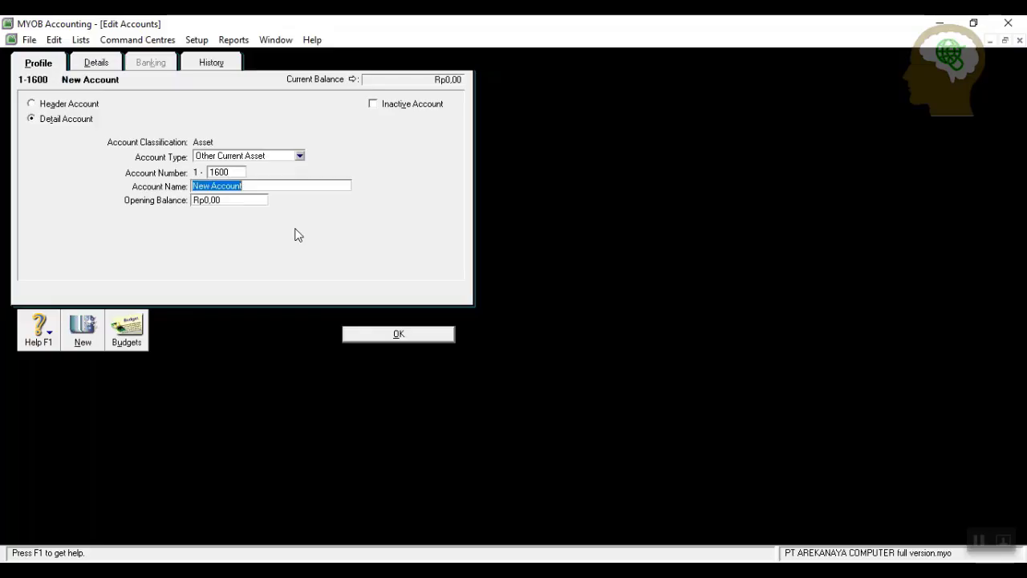
type("Perlengkapan kantor")
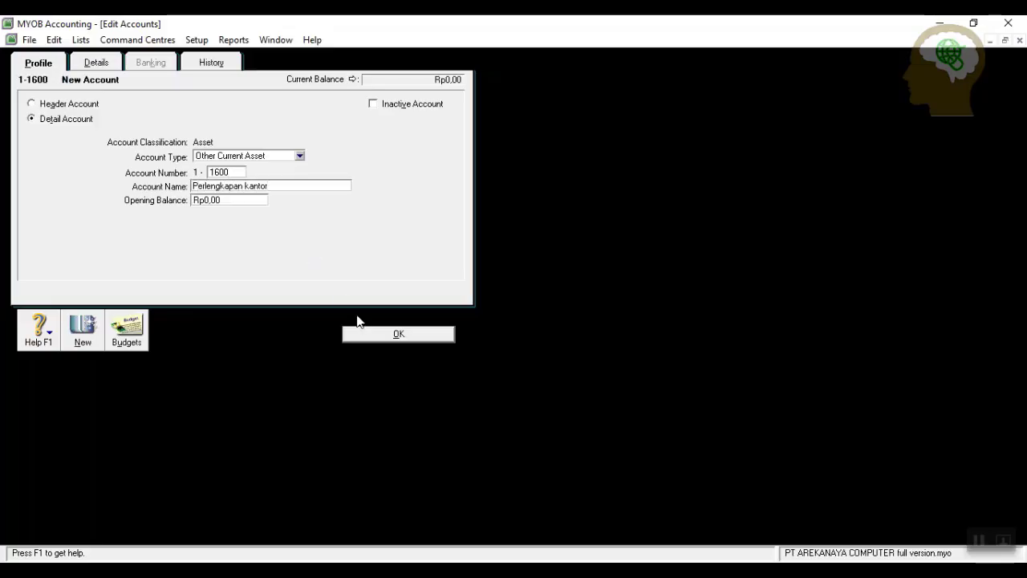
left_click(381, 335)
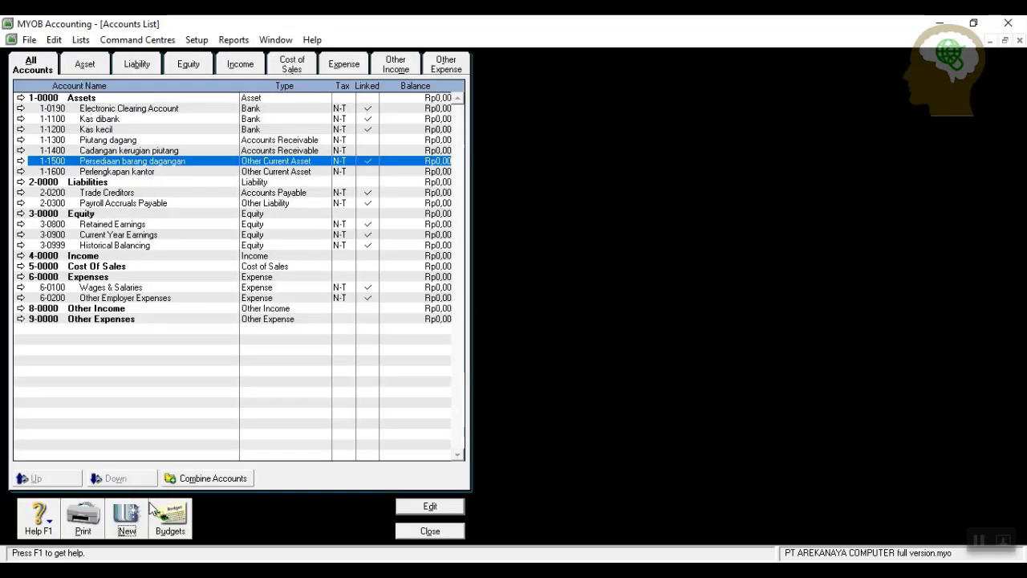
Add Other Current Asset account 1-1700 Uang muka asuransi.
left_click(124, 522)
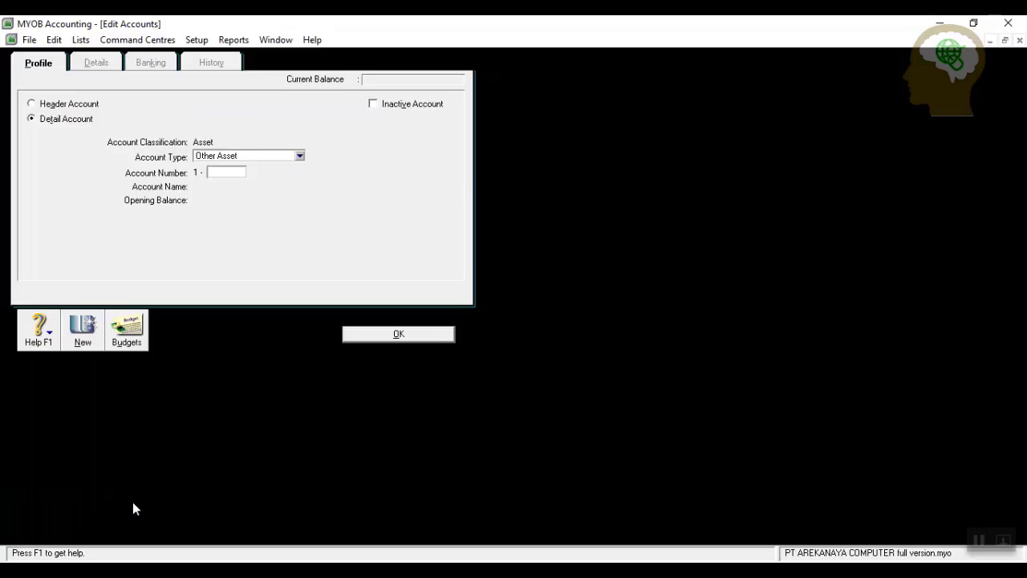
left_click(299, 155)
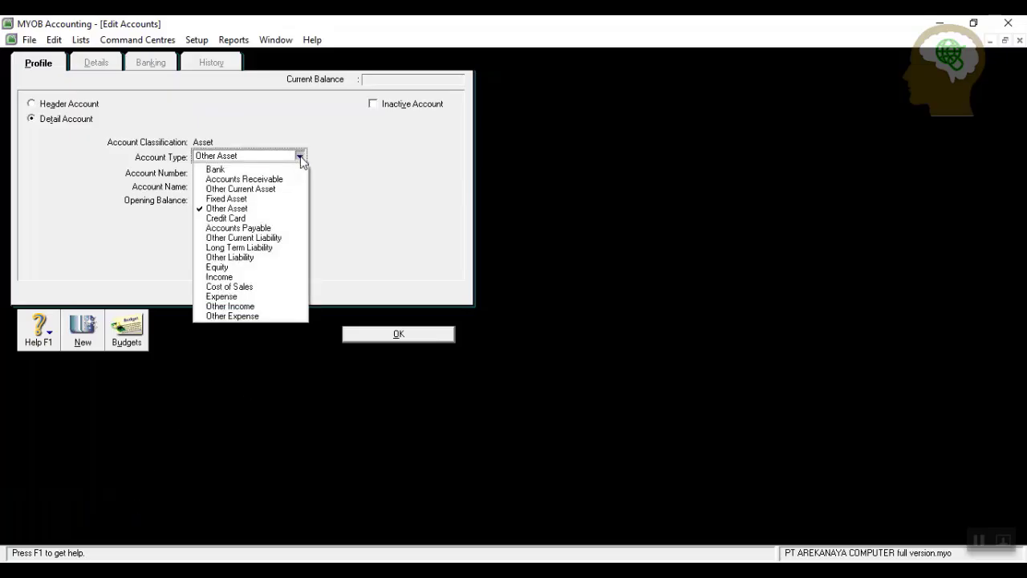
left_click(270, 188)
left_click(238, 175)
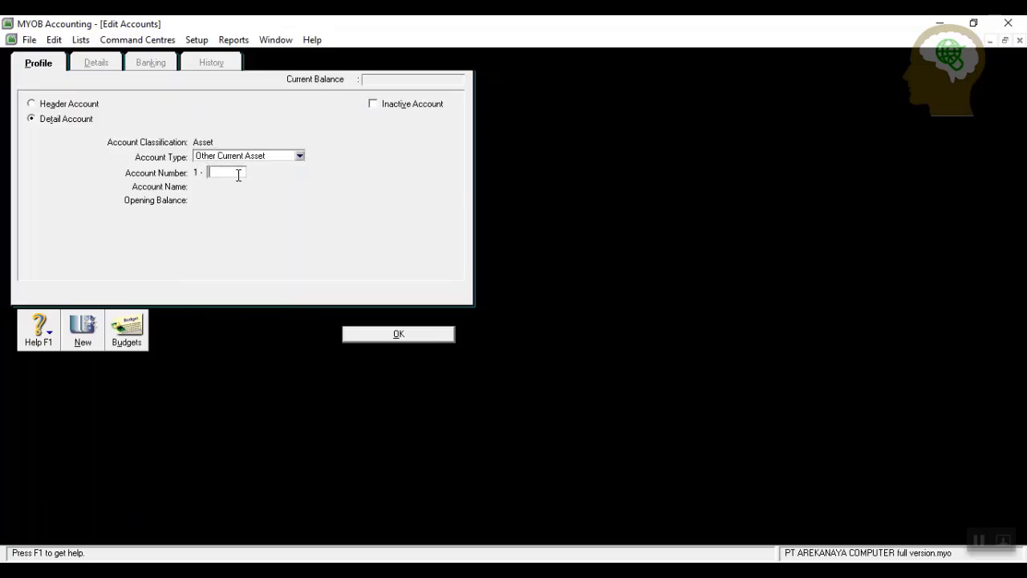
type("1700")
key("Tab")
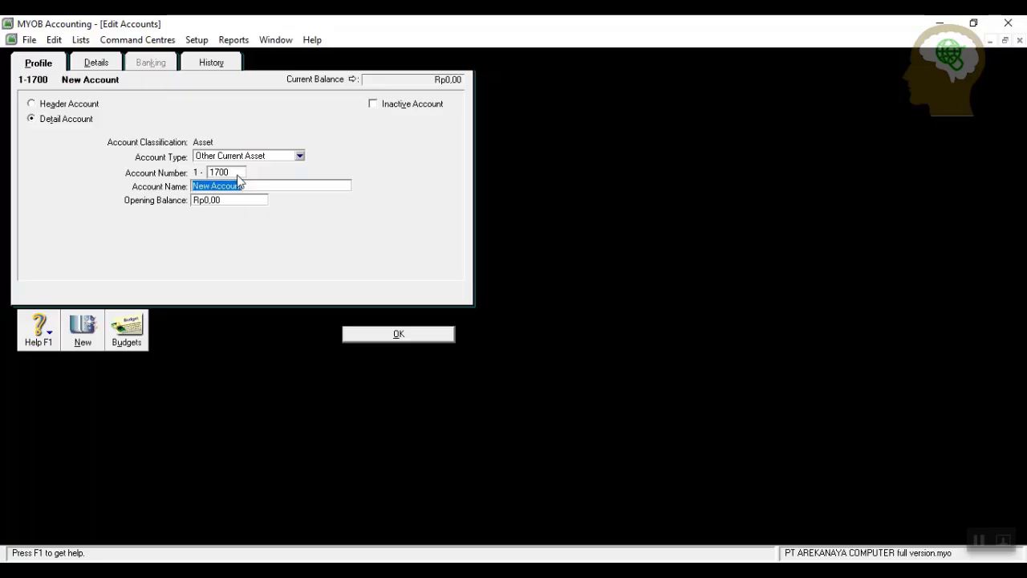
type("Uang muka asuransi")
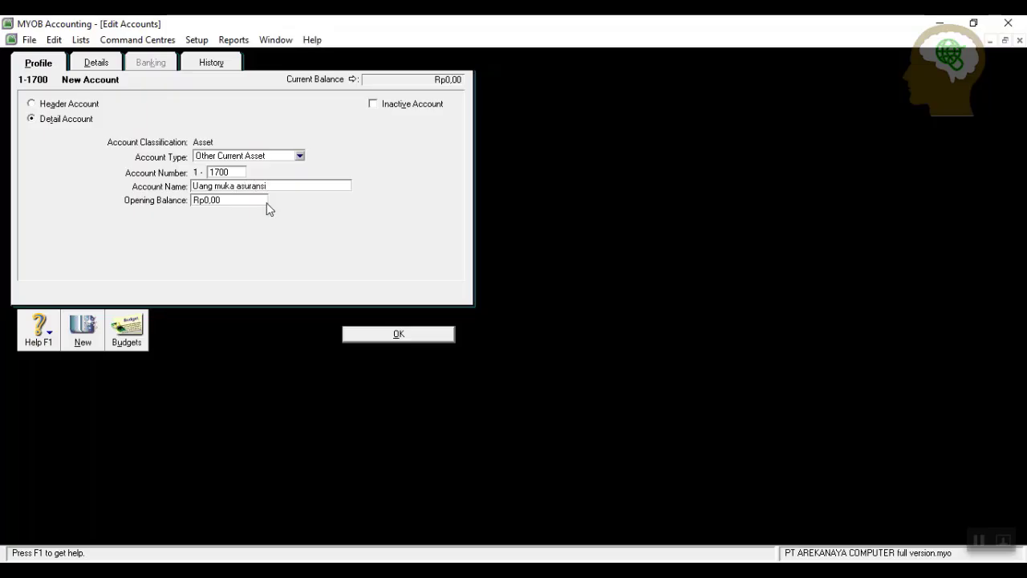
left_click(373, 337)
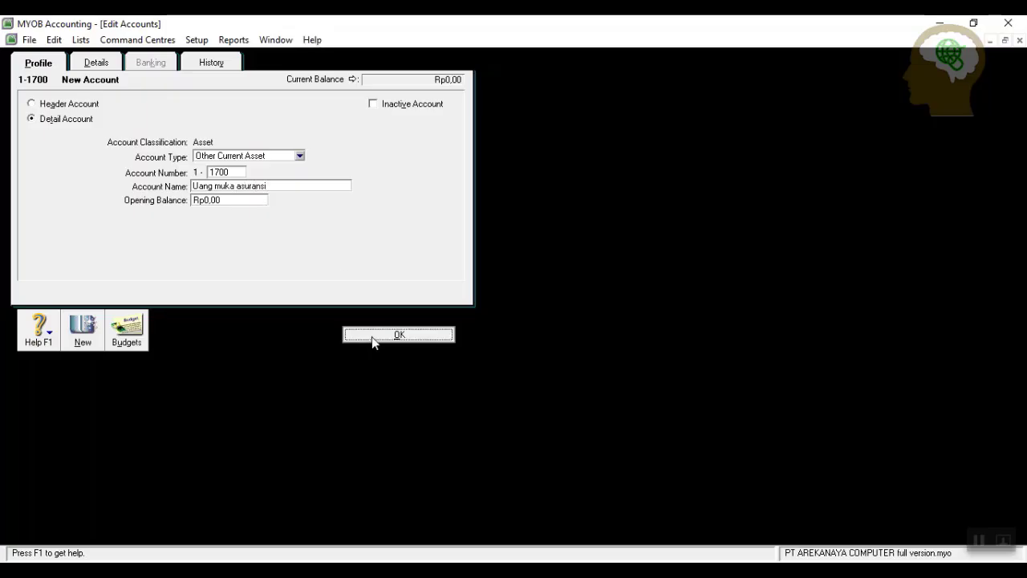
Add Other Current Asset account 1-1800 Uang muka sewa.
left_click(127, 518)
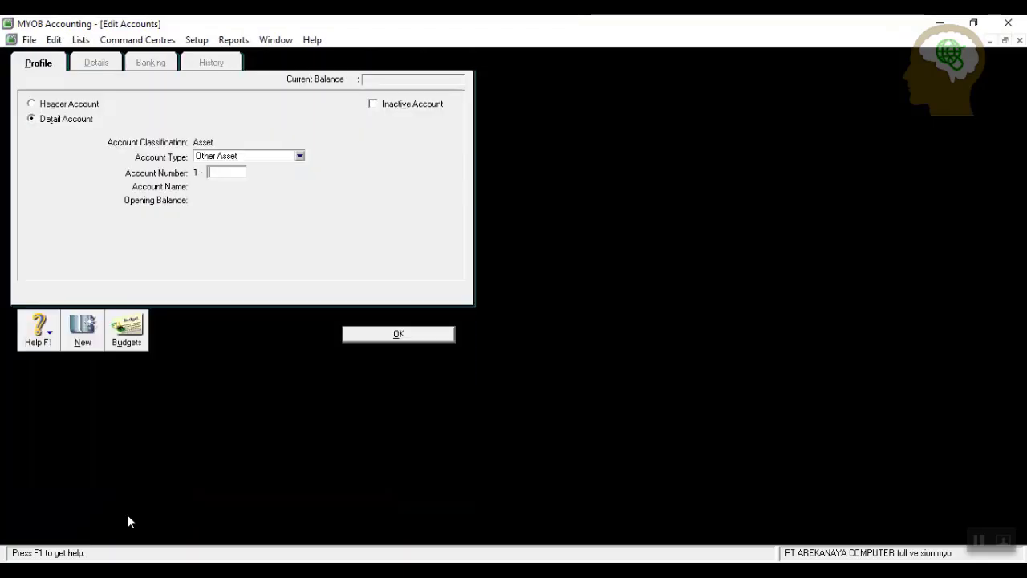
left_click(300, 157)
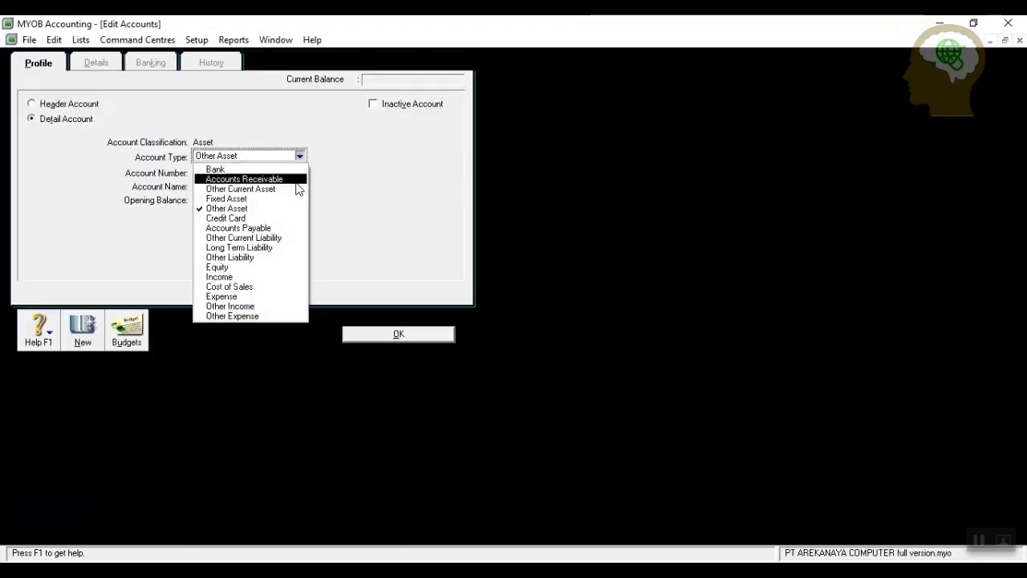
left_click(288, 188)
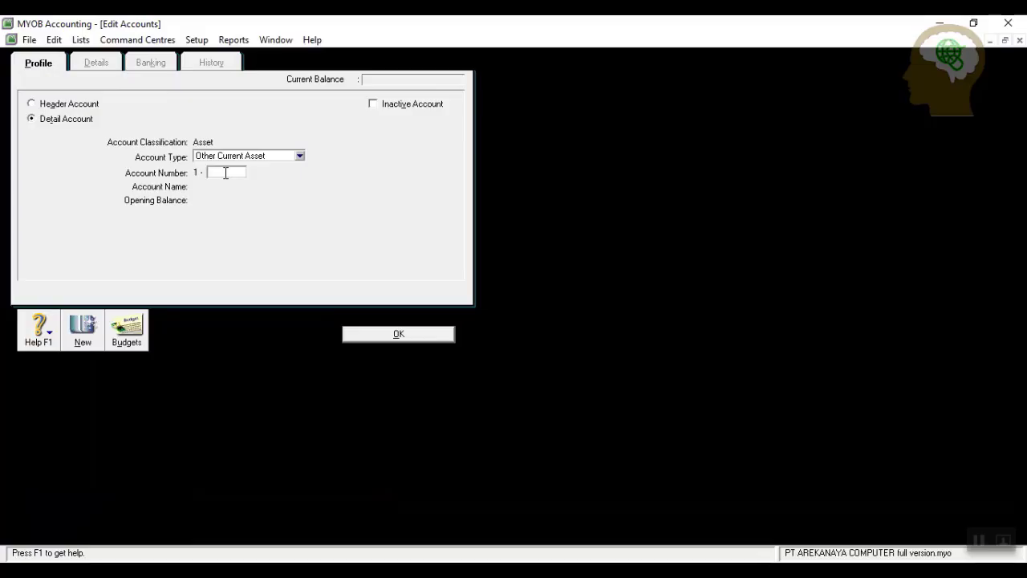
left_click(226, 173)
type("1800")
key("Tab")
type("Uang")
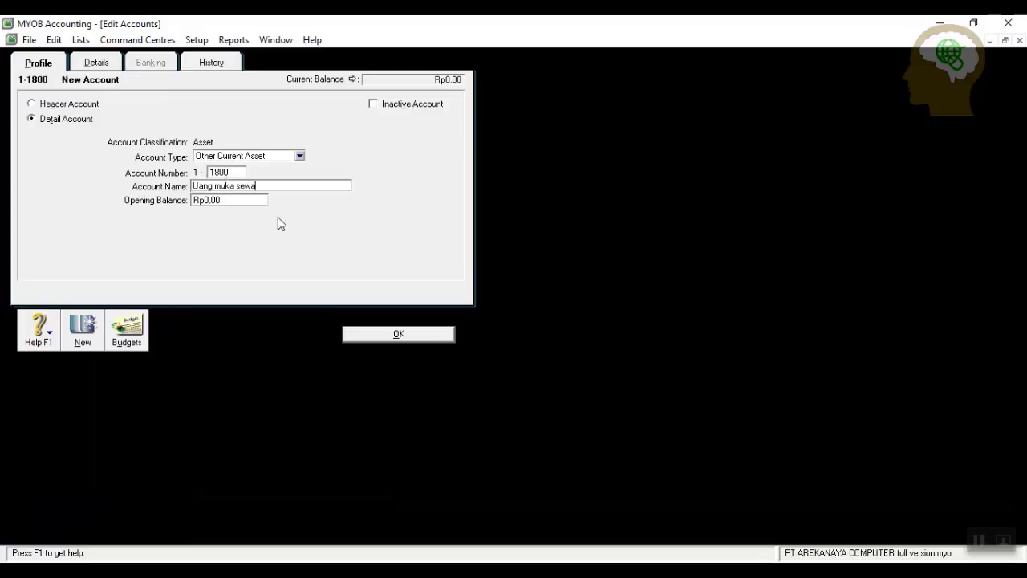
left_click(365, 334)
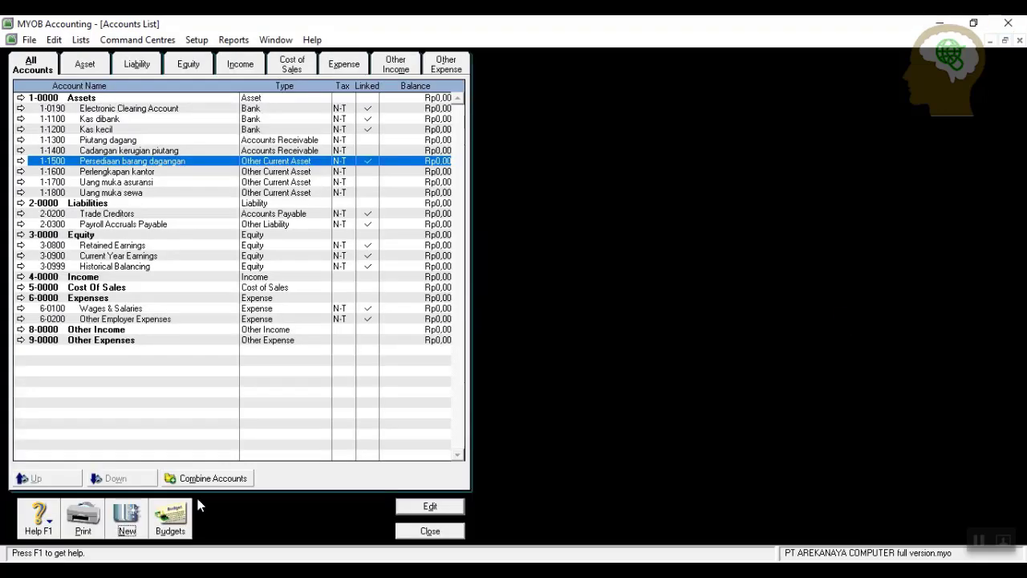
Add Other Current Asset account 1-1910 PPN Masukan.
left_click(131, 524)
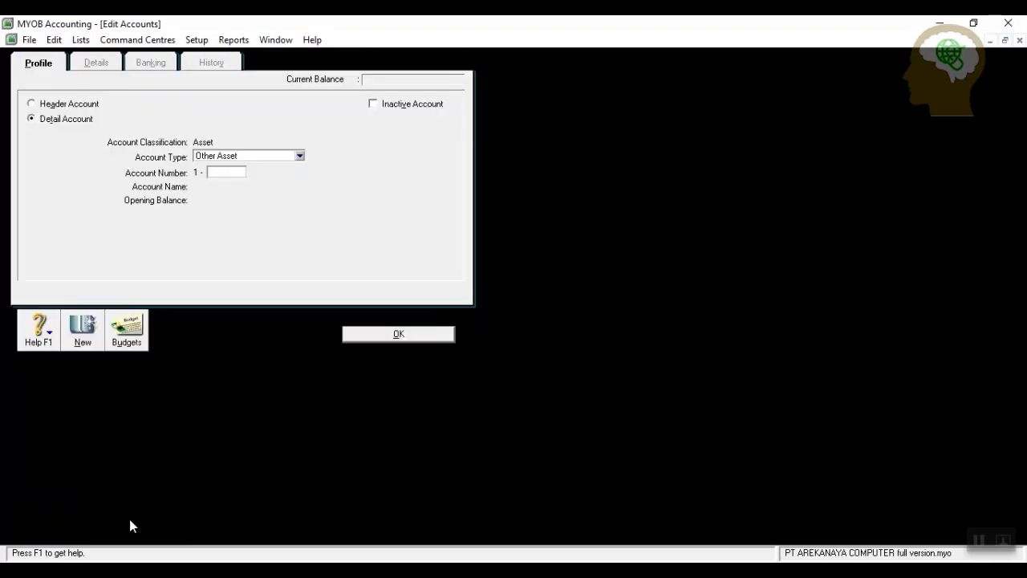
left_click(300, 156)
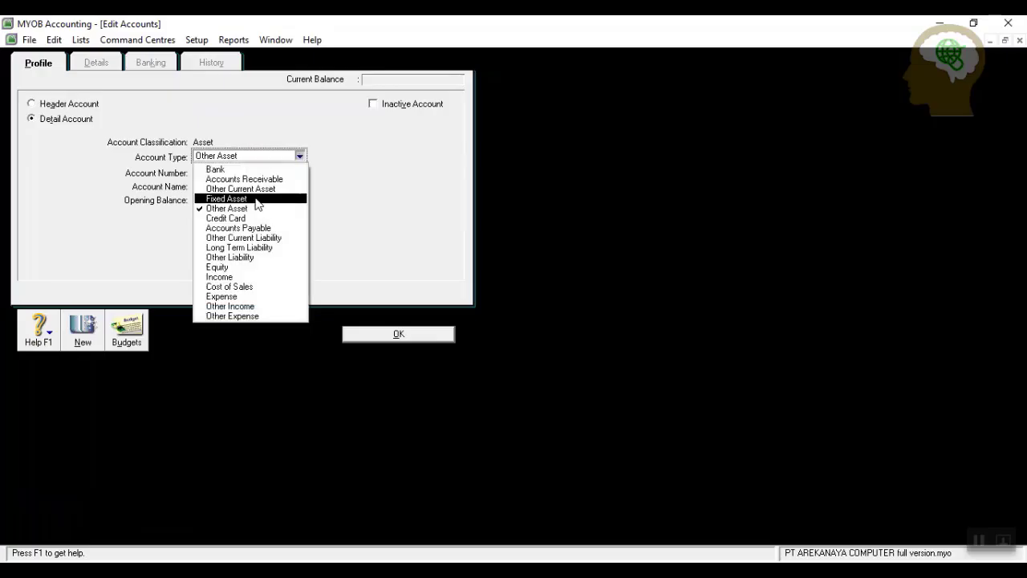
left_click(227, 188)
left_click(225, 174)
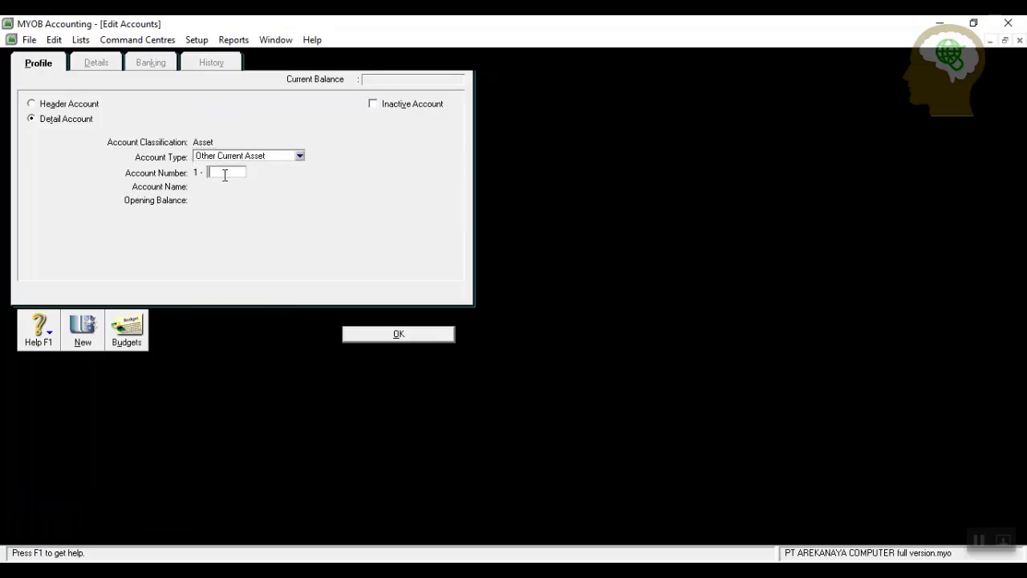
type("1910")
key("Tab")
type("PPN M")
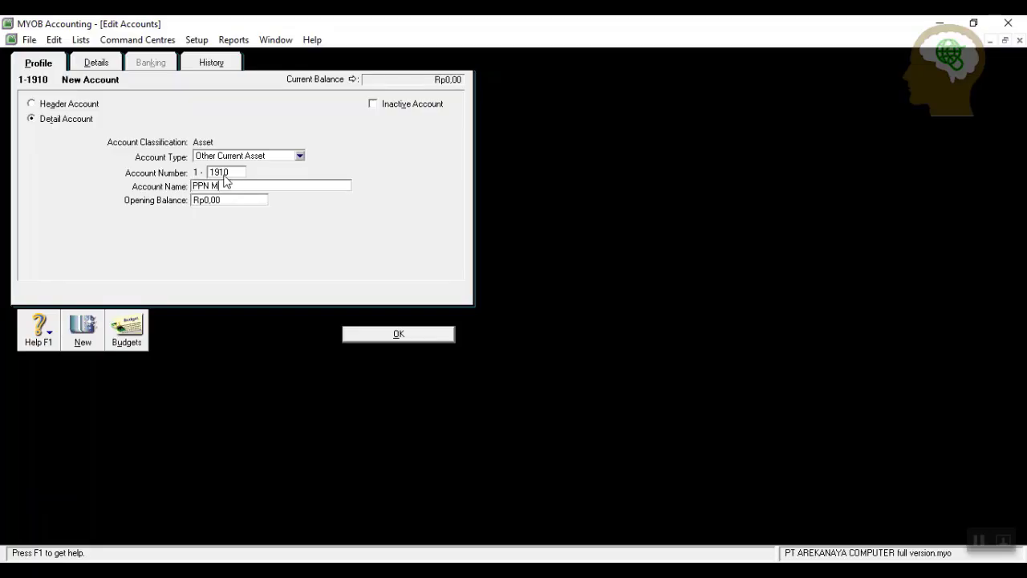
type("asukan")
left_click(381, 336)
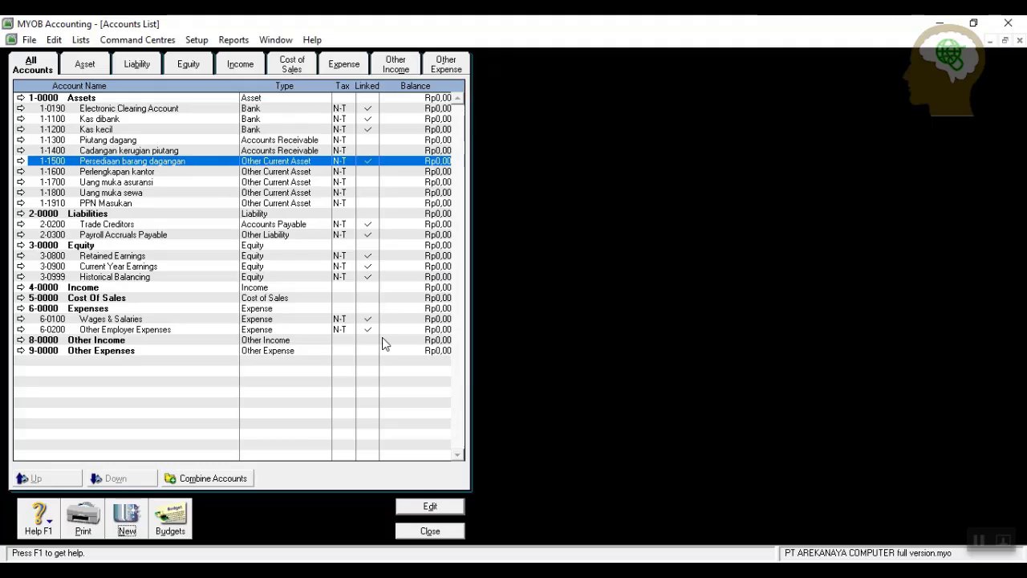
Add Other Current Asset account 1-2100 Investasi dalam bentuk saham.
left_click(128, 516)
left_click(300, 156)
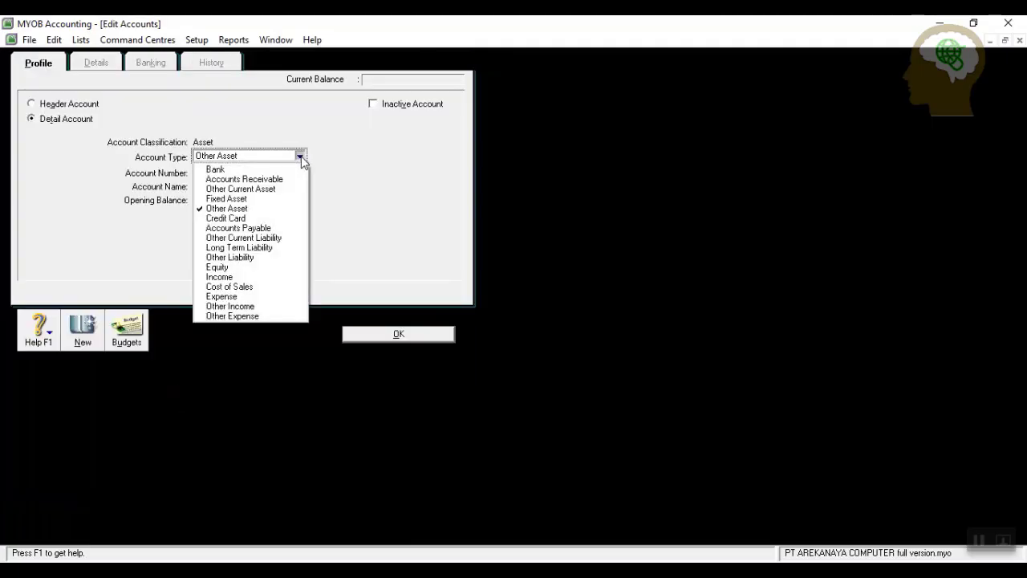
left_click(273, 189)
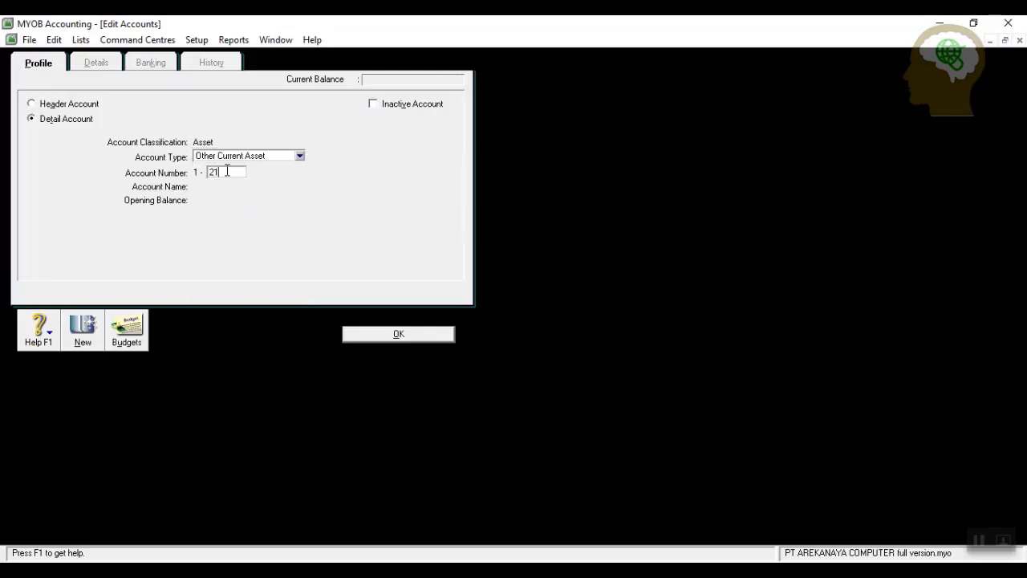
type("2100")
key("Tab")
type("I")
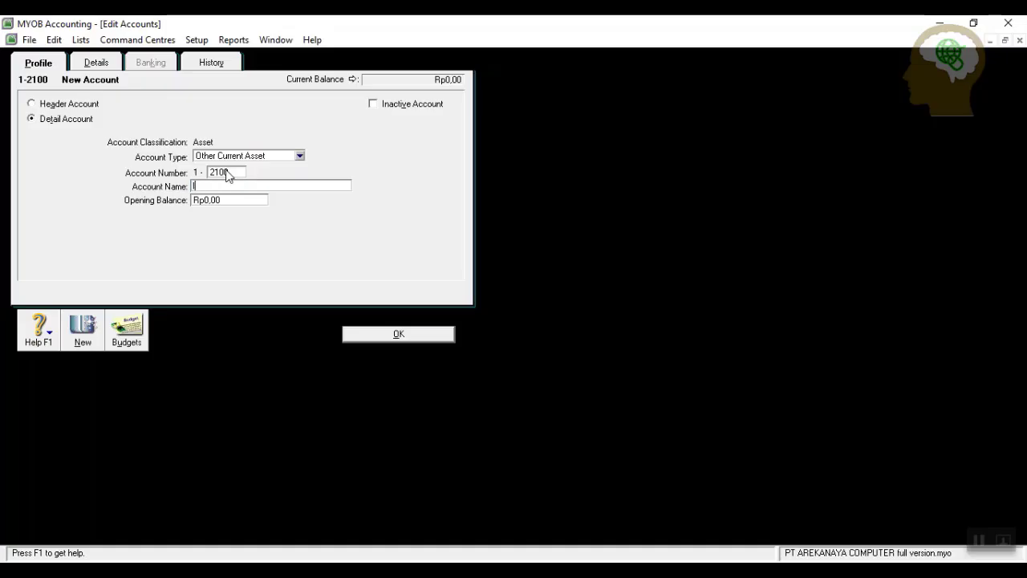
type("nvestasi dalam bentuk saham")
left_click(400, 334)
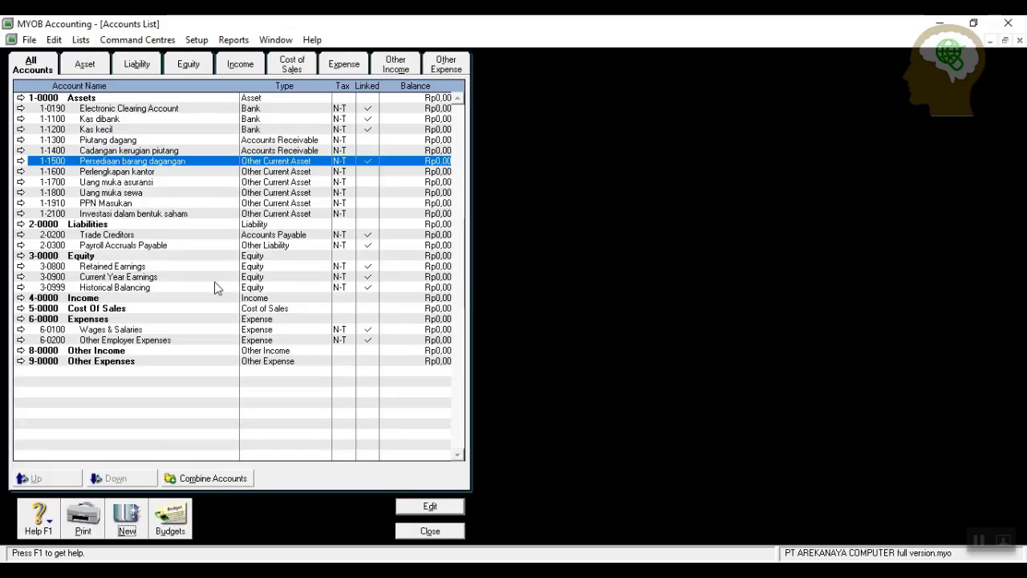
Add Fixed Asset account 1-3100 Peralatan.
left_click(133, 520)
left_click(300, 156)
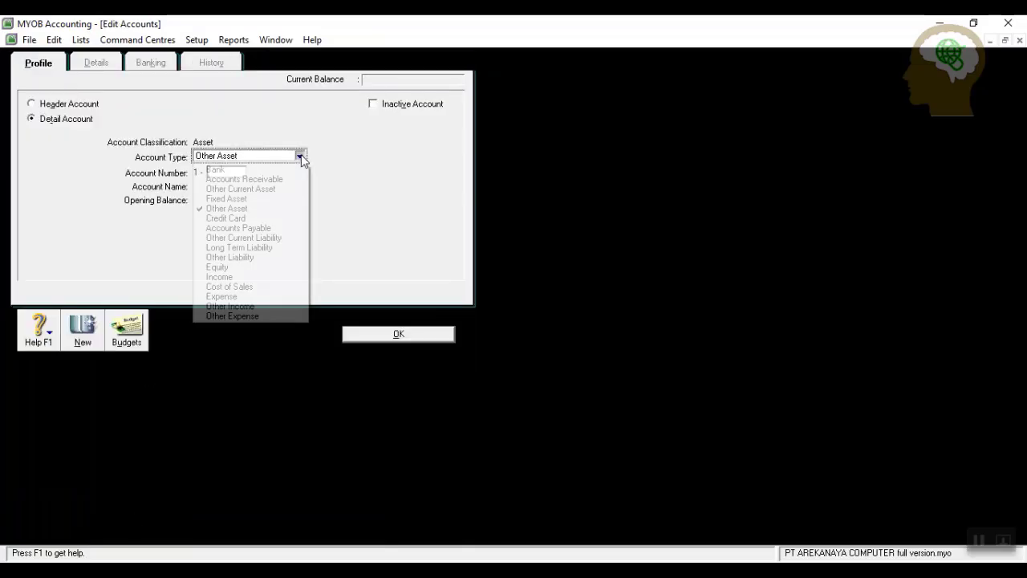
left_click(252, 200)
left_click(230, 173)
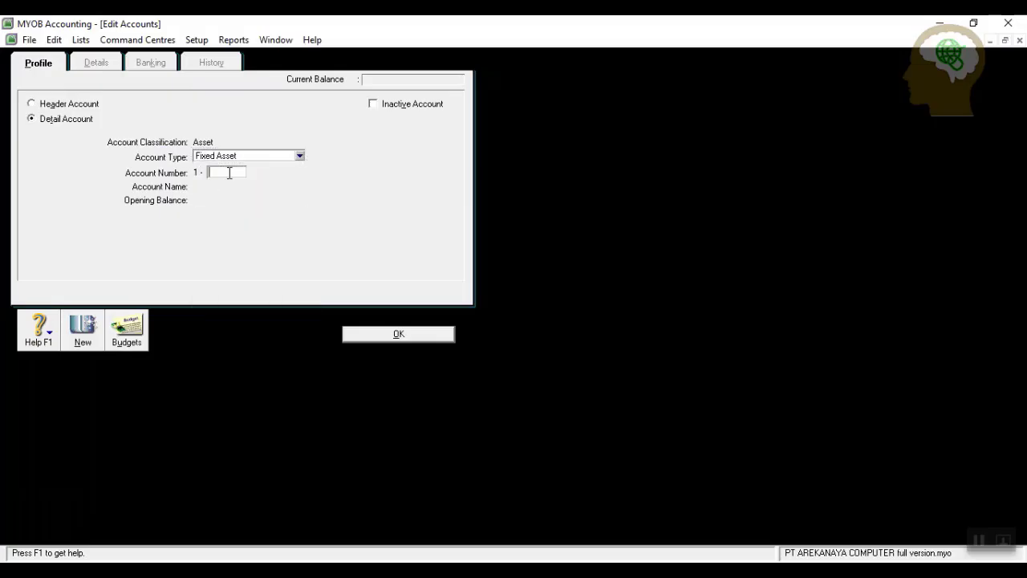
type("3100")
key("Tab")
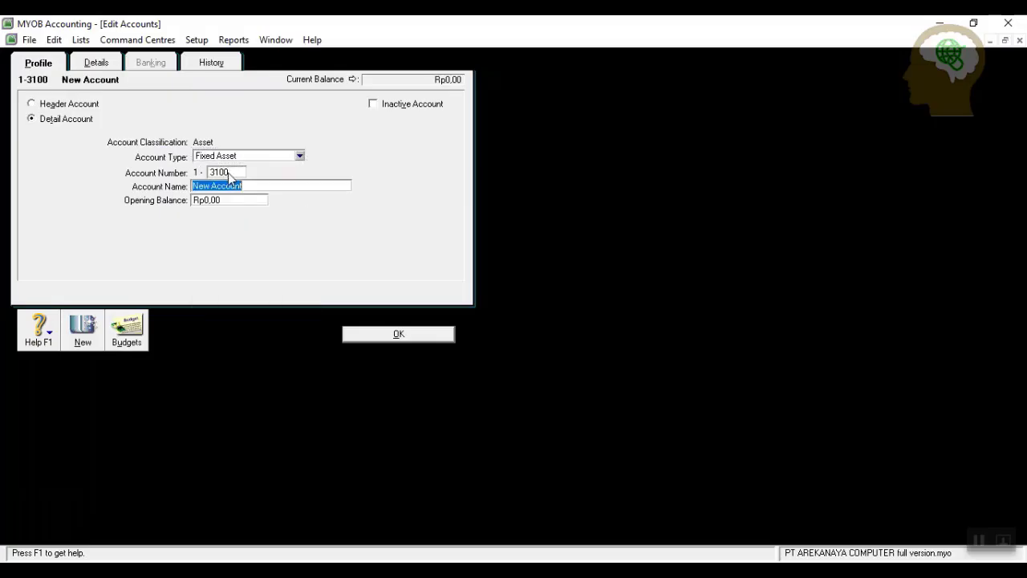
type("Peralatan")
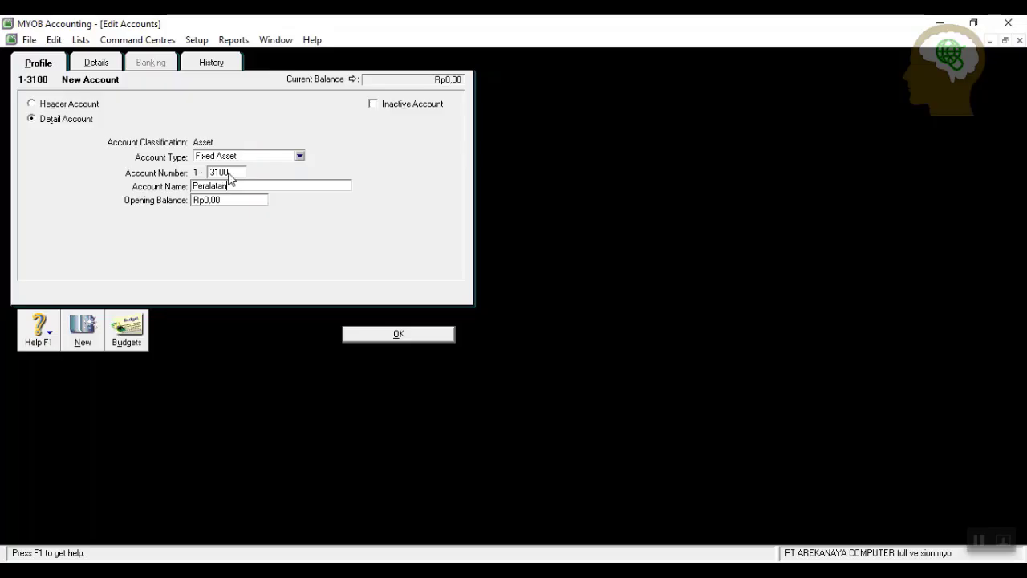
left_click(397, 335)
Add Fixed Asset account 1-3110 Akumulasi penyusutan peralatan.
left_click(127, 532)
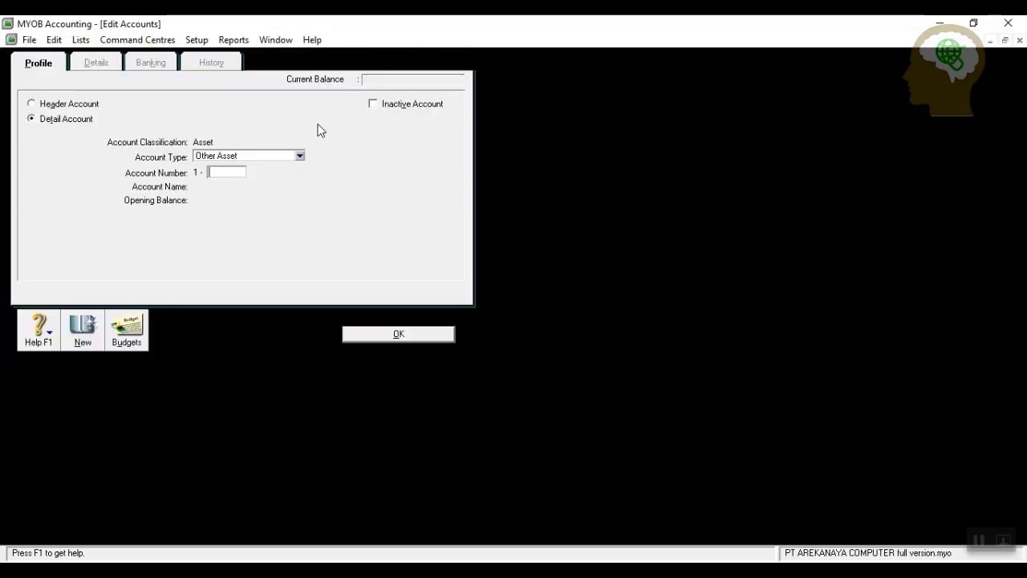
left_click(300, 156)
left_click(241, 198)
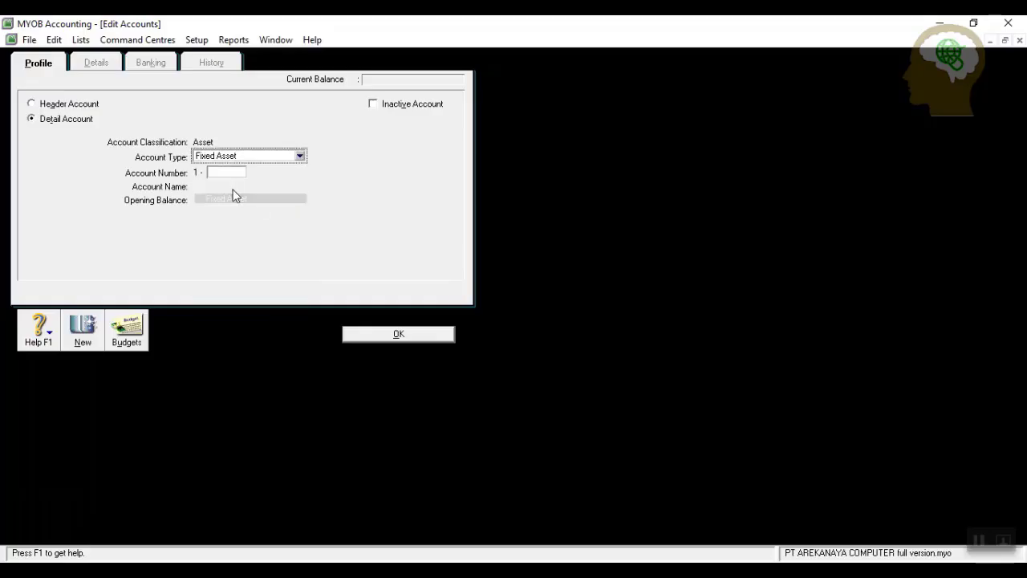
left_click(234, 174)
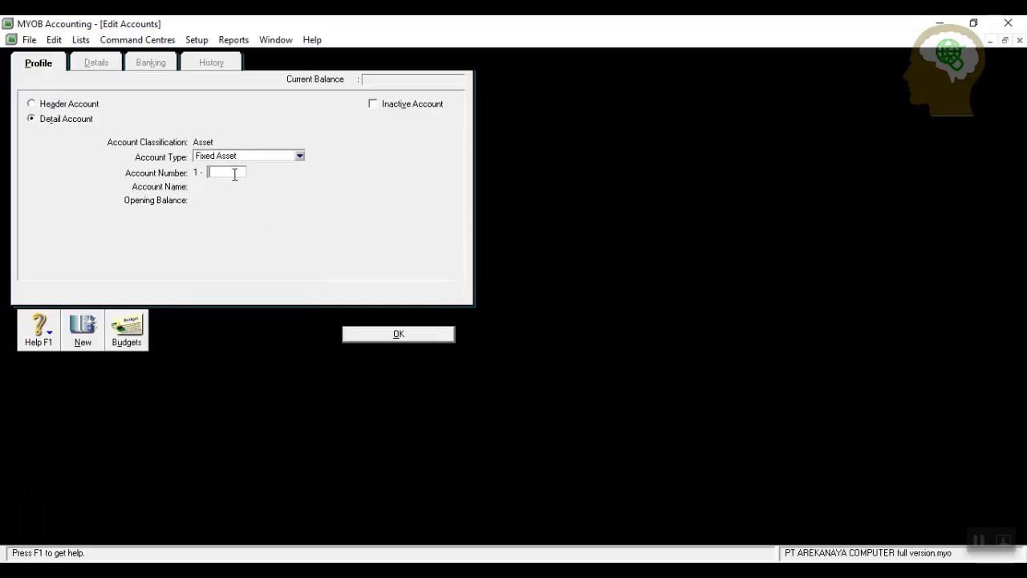
type("3110")
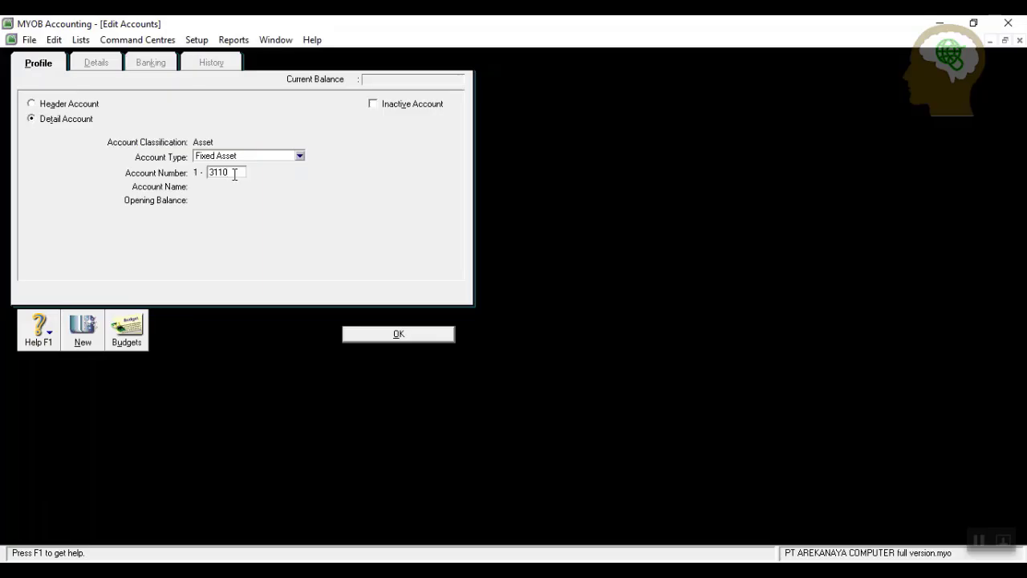
key("Tab")
type("A")
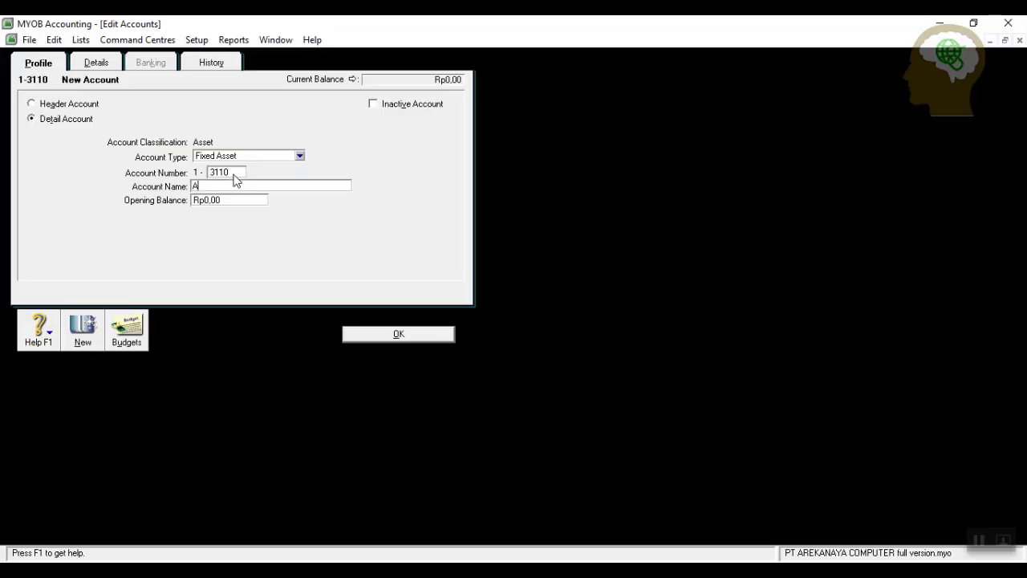
type("kumulasi penyusutan")
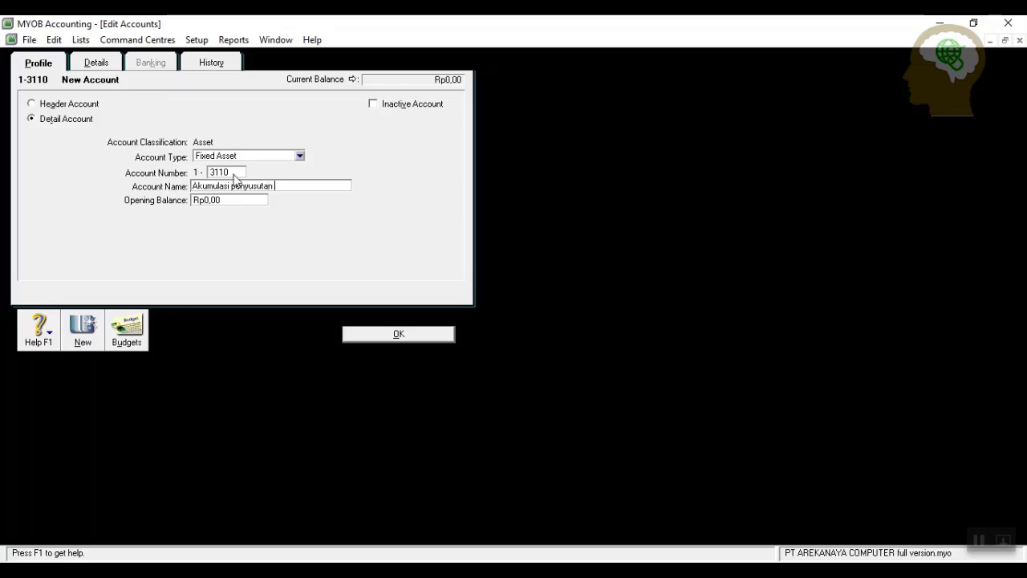
type(" peralatan")
left_click(383, 335)
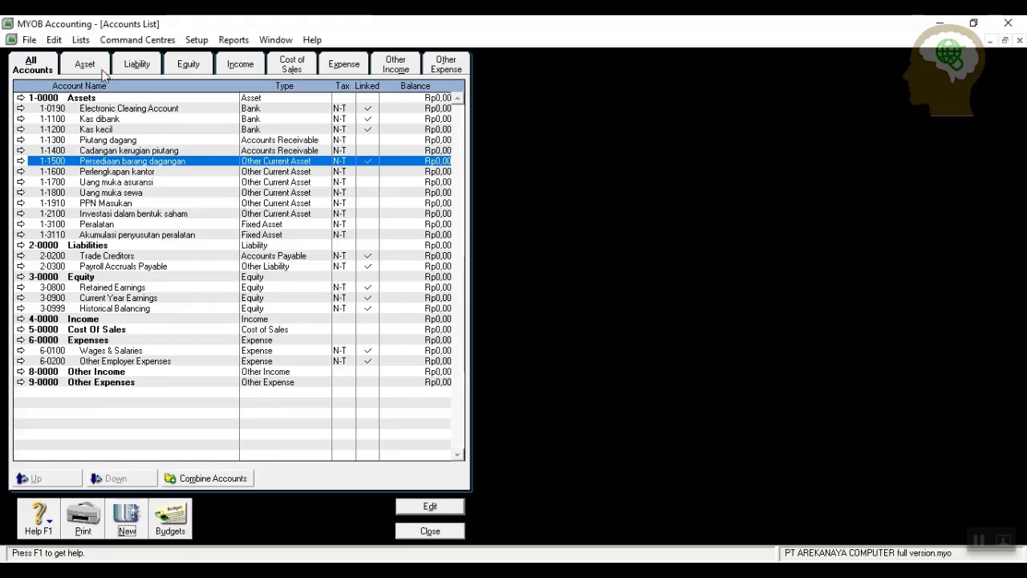
Renumber the Trade Creditors liability to 2-1200 and rename it Utang dagang.
left_click(143, 68)
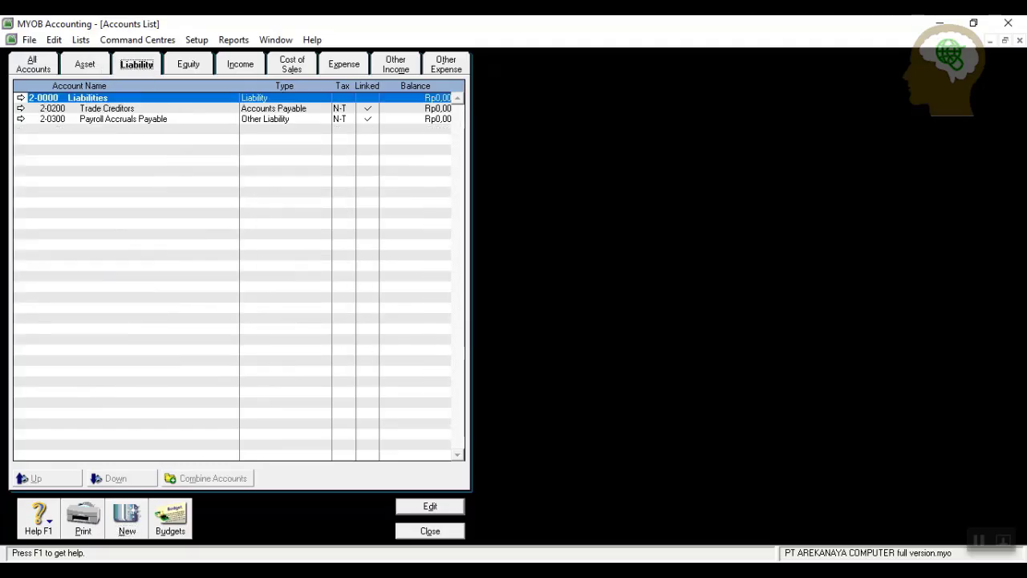
left_click(22, 108)
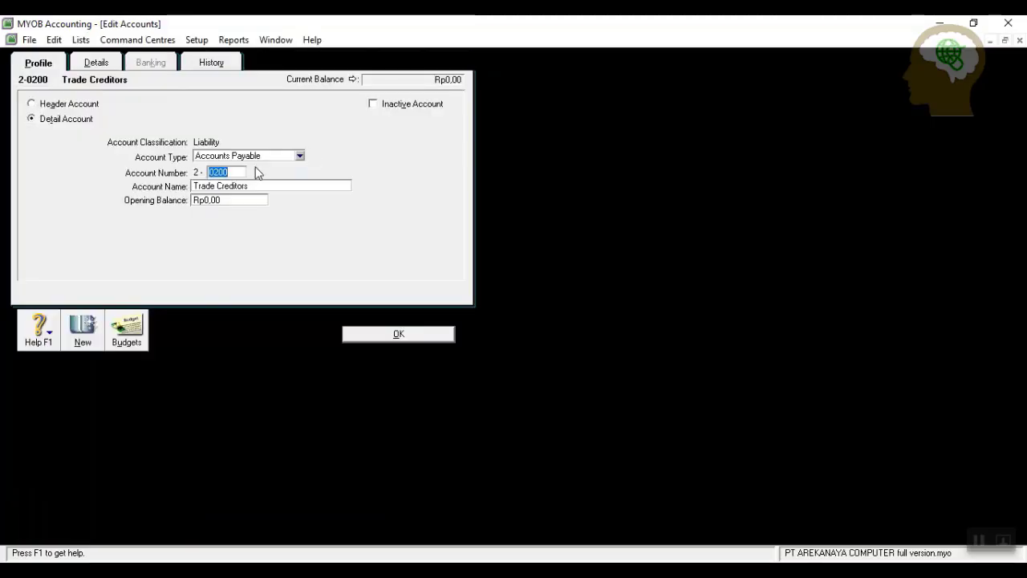
type("1200")
key("Tab")
type("Utang dagan")
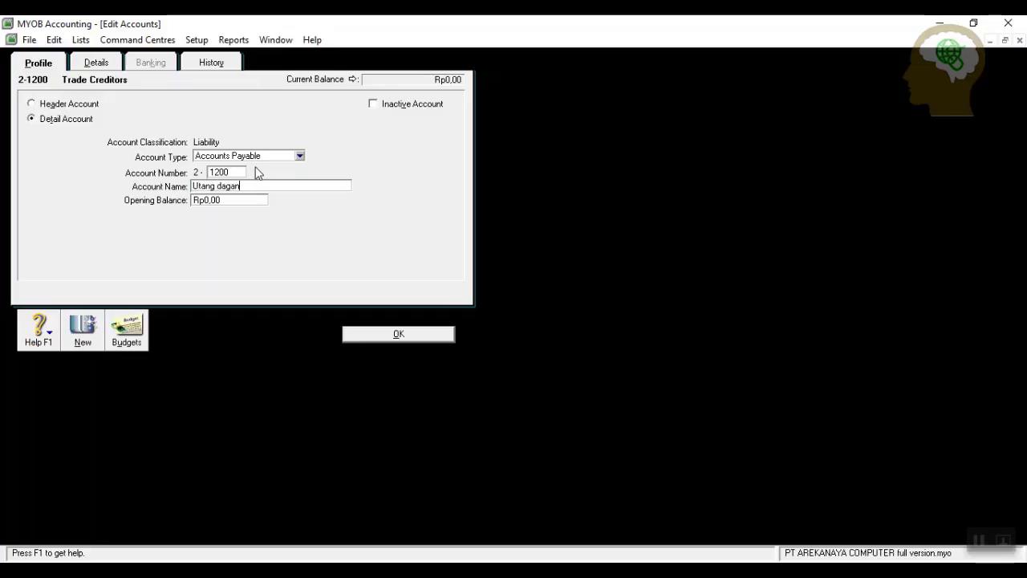
left_click(392, 334)
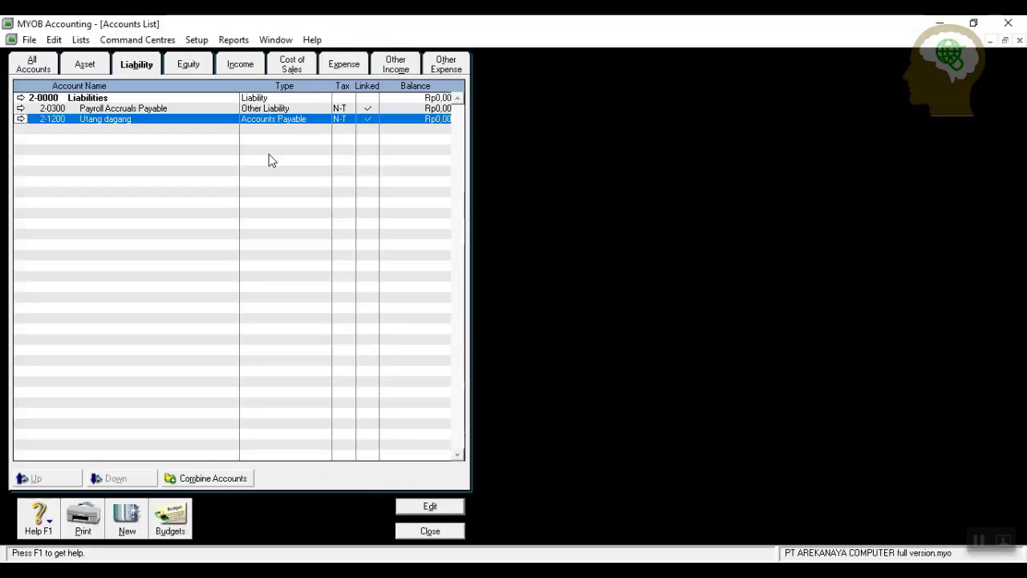
Change Payroll Accruals Payable to Other Current Liability 2-1300 named Utang beban.
left_click(21, 109)
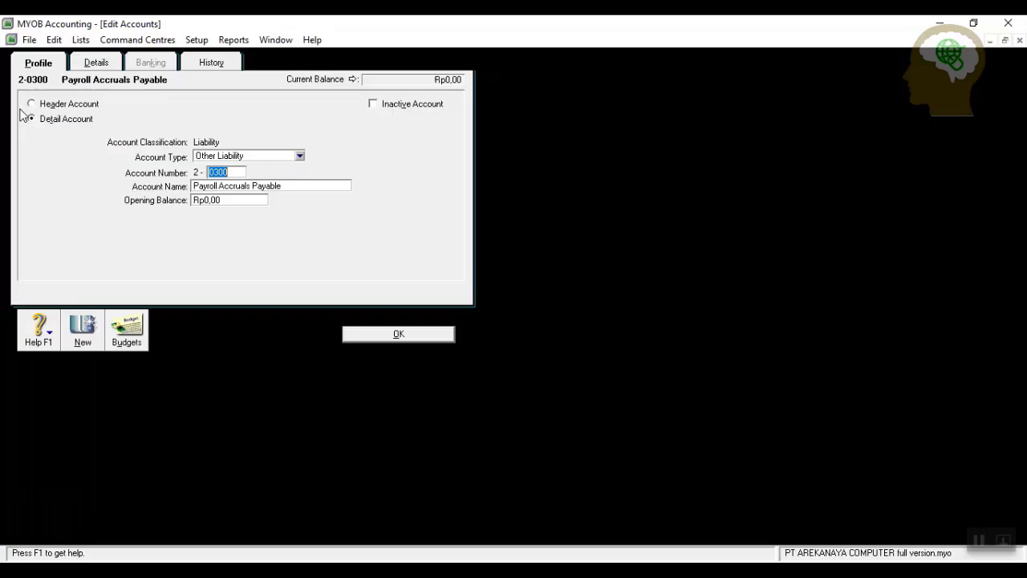
left_click(302, 156)
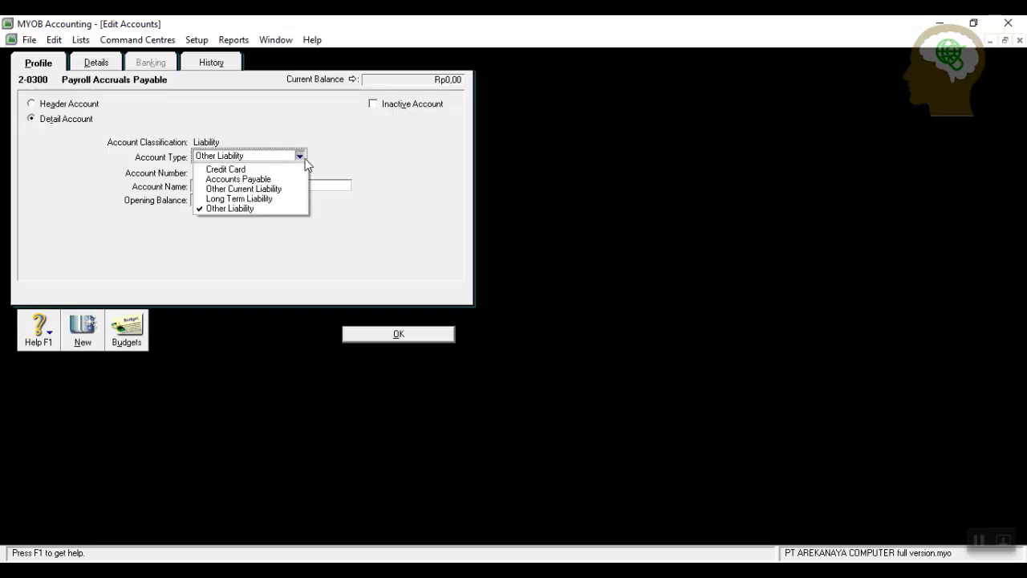
left_click(294, 177)
left_click(300, 156)
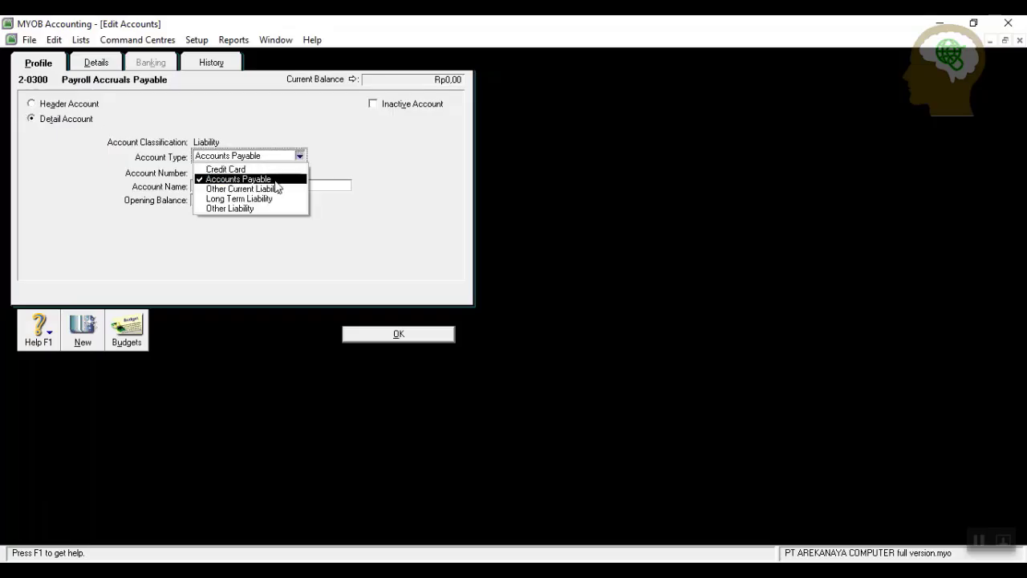
left_click(265, 184)
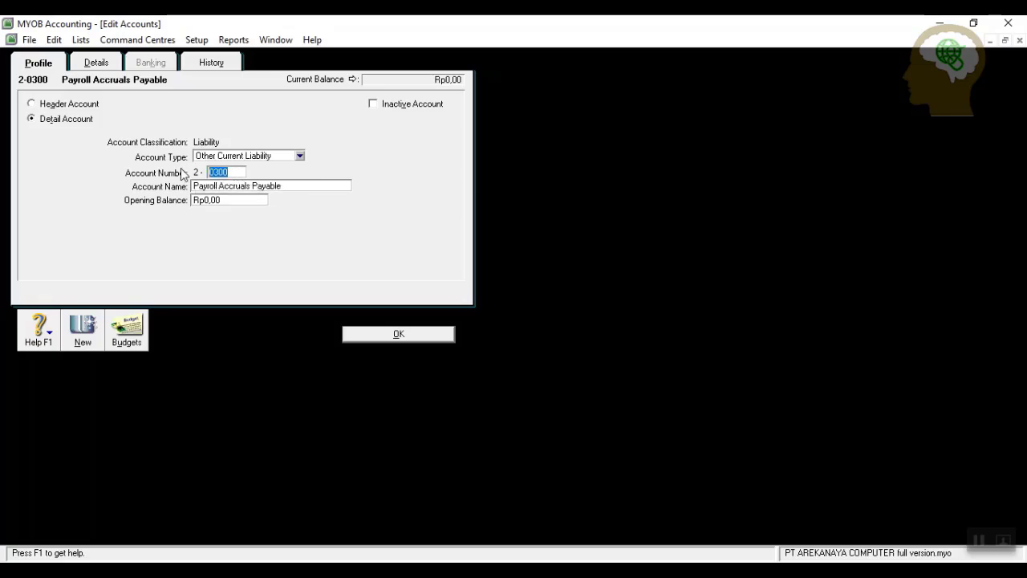
type("1300")
key("Tab")
type("Utang beba")
left_click(421, 335)
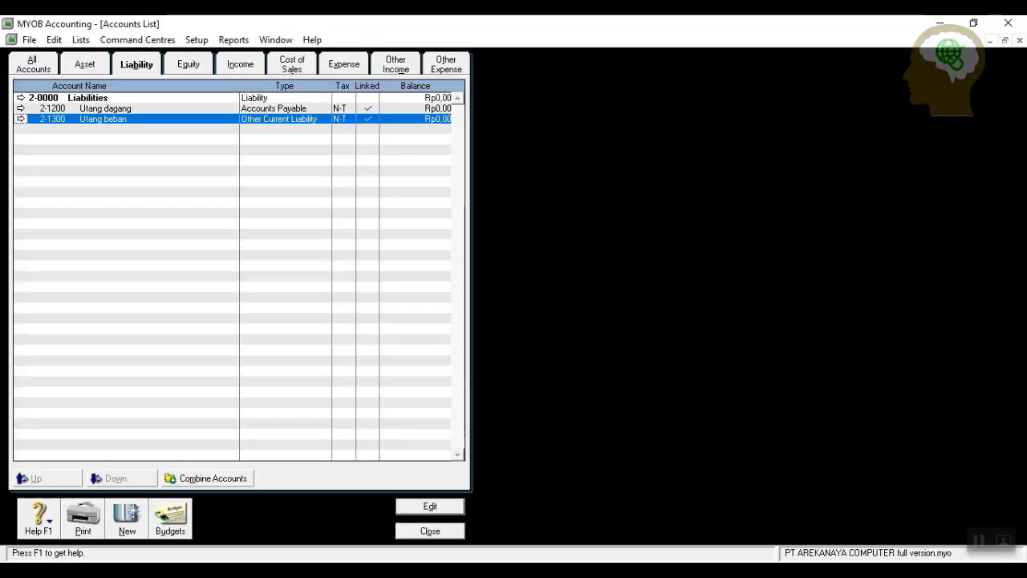
Add Other Current Liability account 2-1500 Utang PPN.
left_click(124, 514)
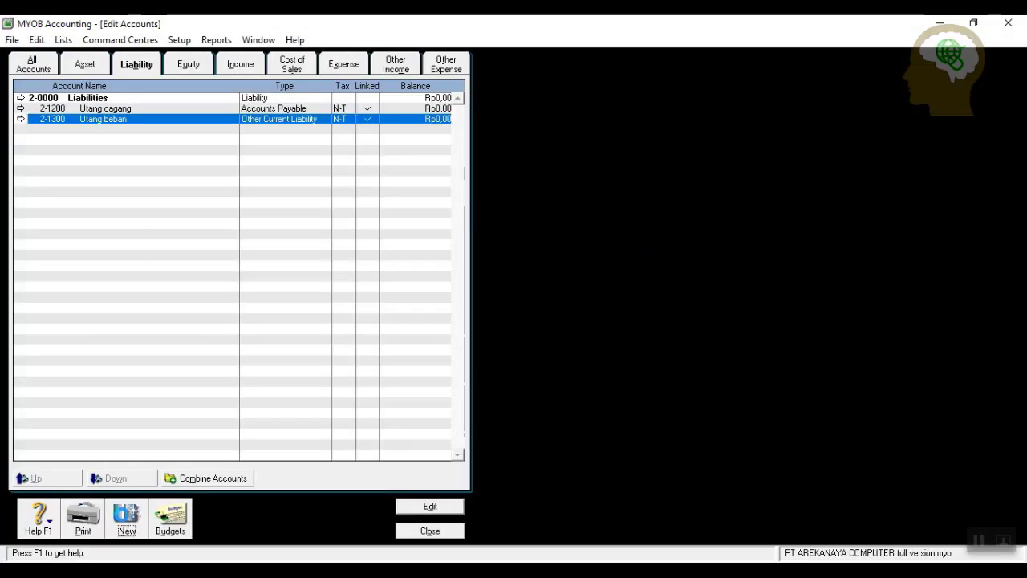
left_click(300, 156)
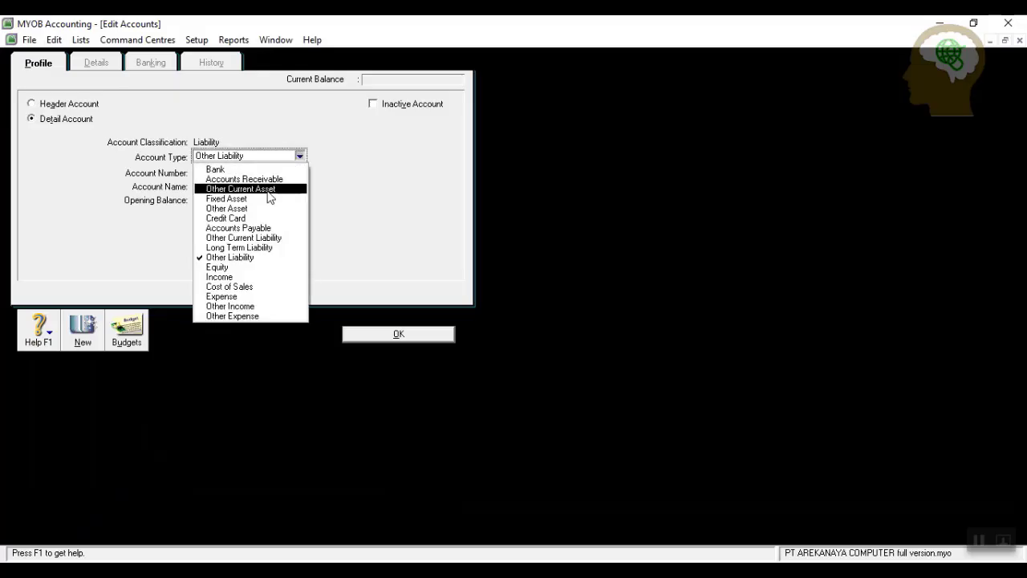
left_click(266, 189)
left_click(300, 157)
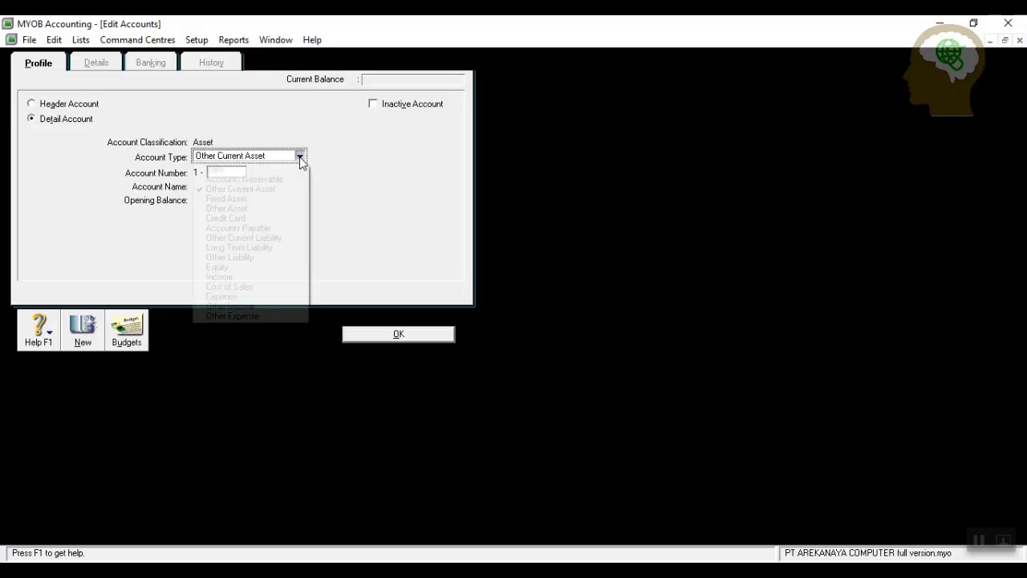
left_click(275, 237)
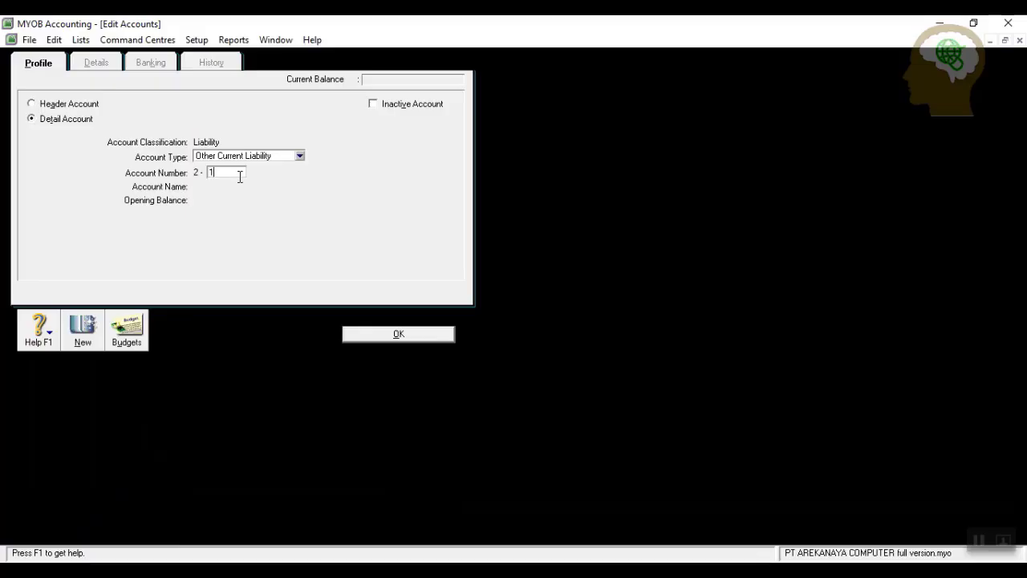
type("500")
key("Tab")
type("U")
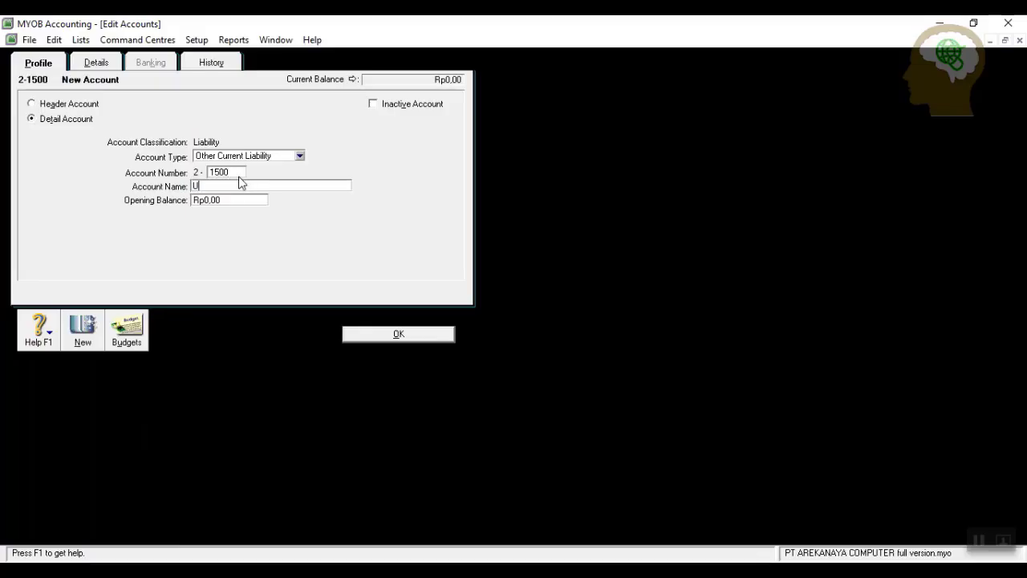
type("tang PPN")
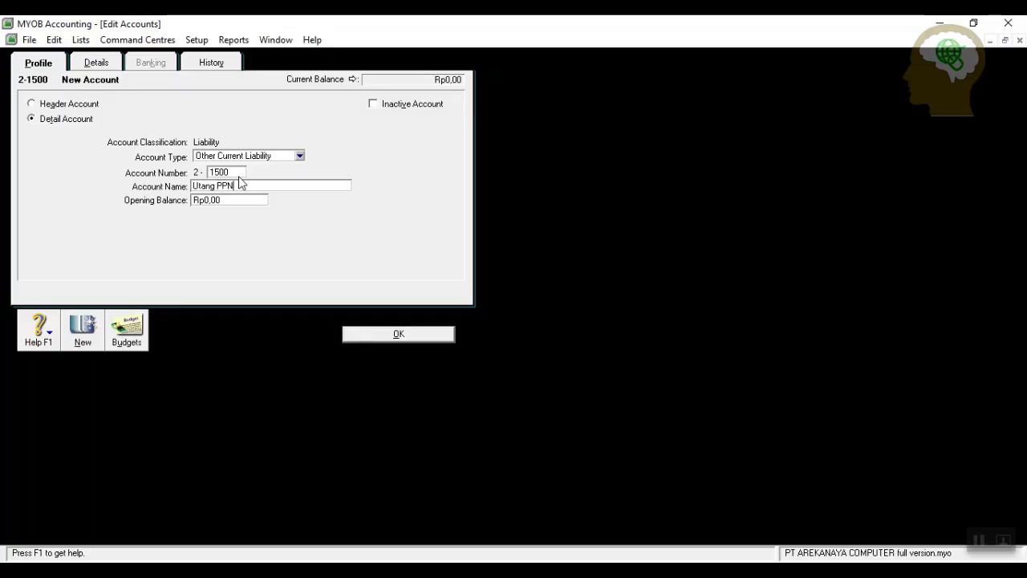
left_click(396, 335)
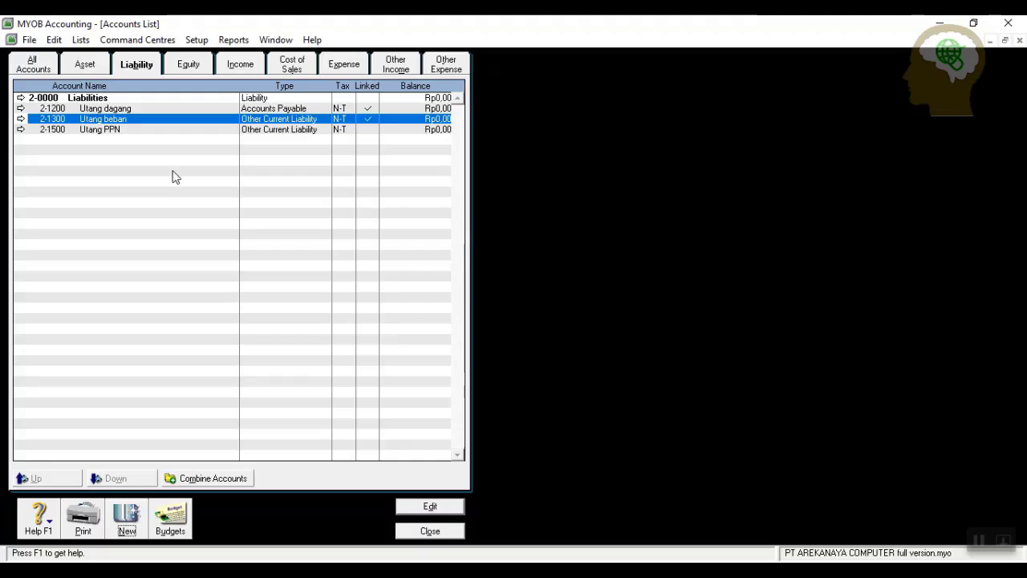
Add Other Current Liability account 2-1600 PPN Keluaran, correcting the mistyped name.
left_click(125, 518)
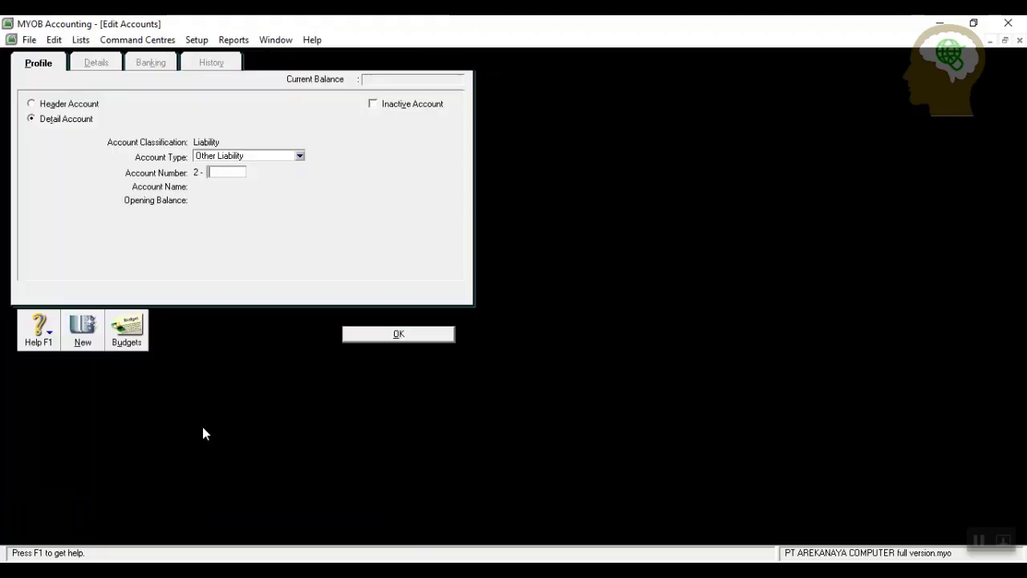
left_click(300, 155)
left_click(278, 239)
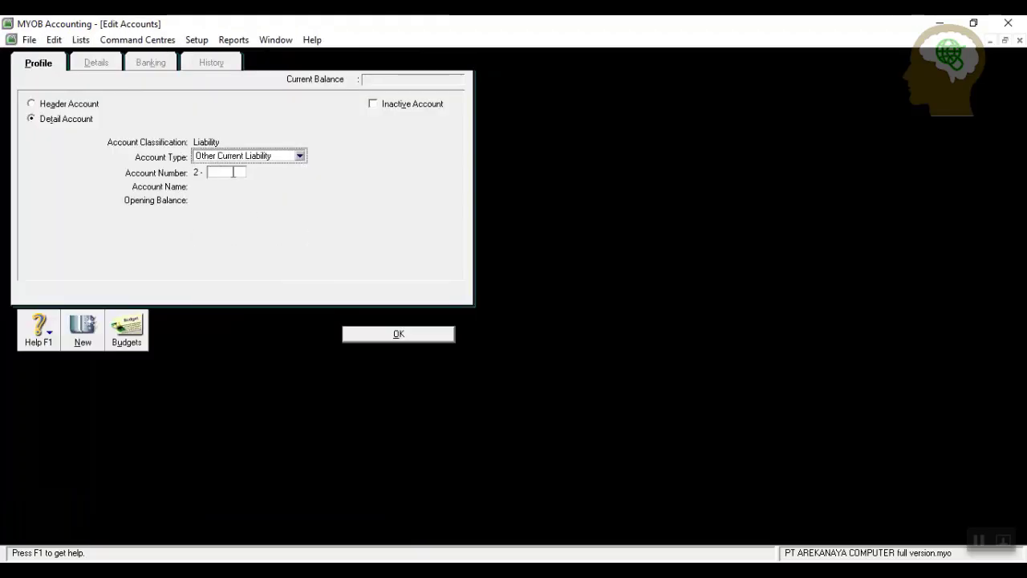
type("1600")
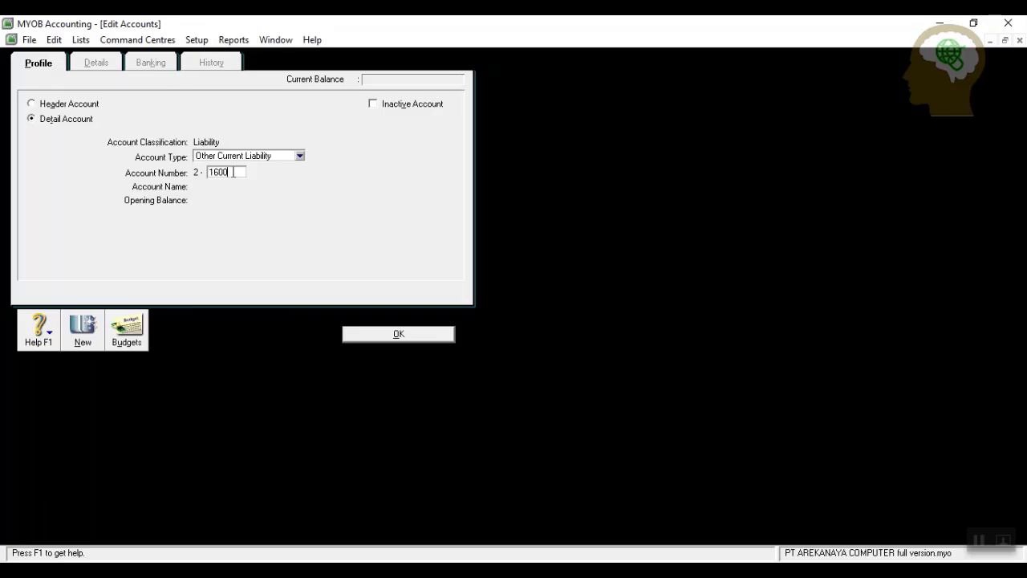
key("Tab")
type("ppn k")
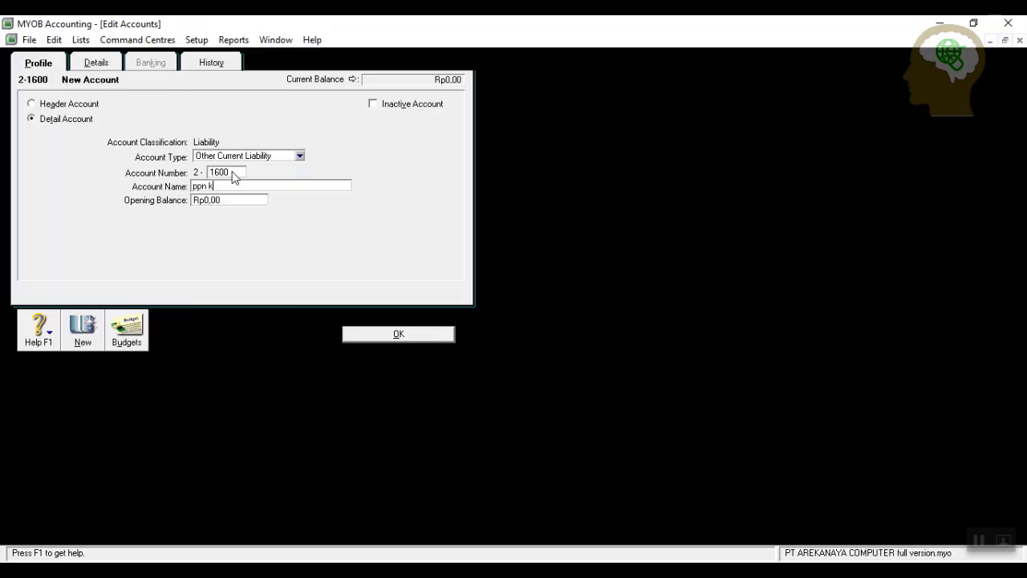
type("ELAUAR")
key("BackSpace")
key("BackSpace")
key("BackSpace")
key("BackSpace")
key("BackSpace")
key("BackSpace")
key("BackSpace")
key("BackSpace")
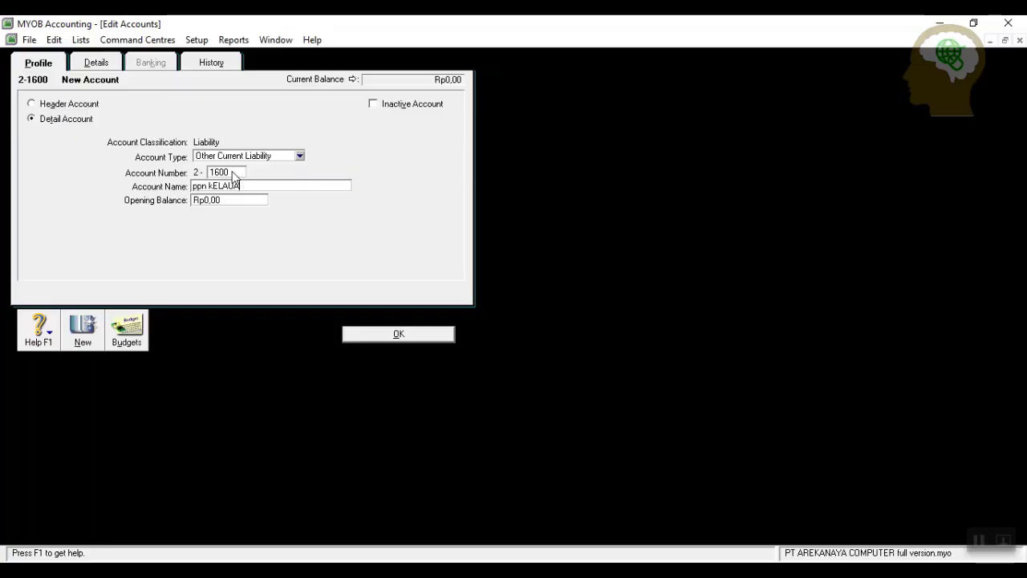
key("BackSpace")
key("BackSpace")
key("BackSpace")
type("PPN Kelua")
left_click(403, 332)
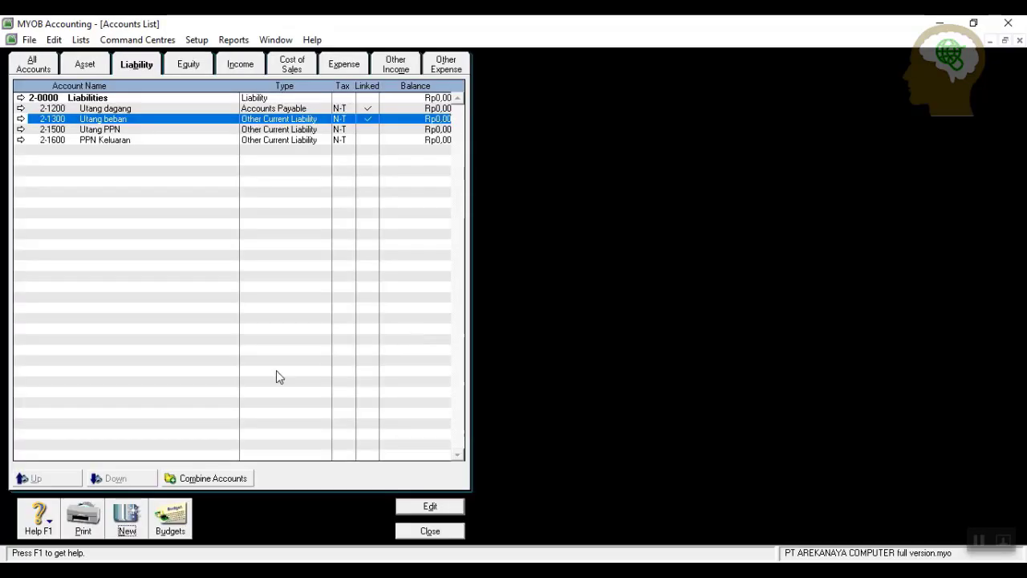
Start a new Long Term Liability account numbered 2100 named Utang bank jangka panjang, unsaved.
left_click(127, 518)
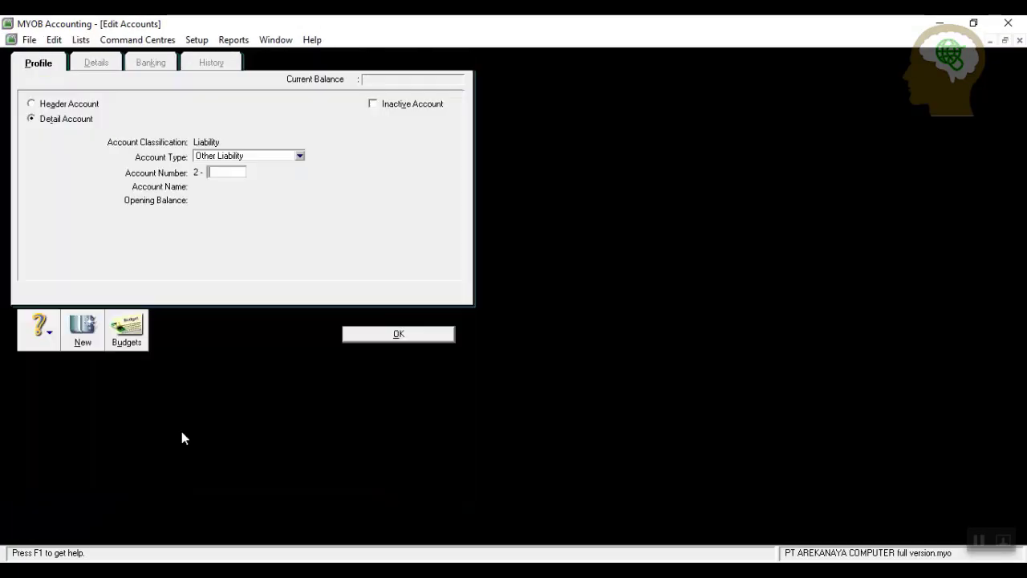
left_click(298, 157)
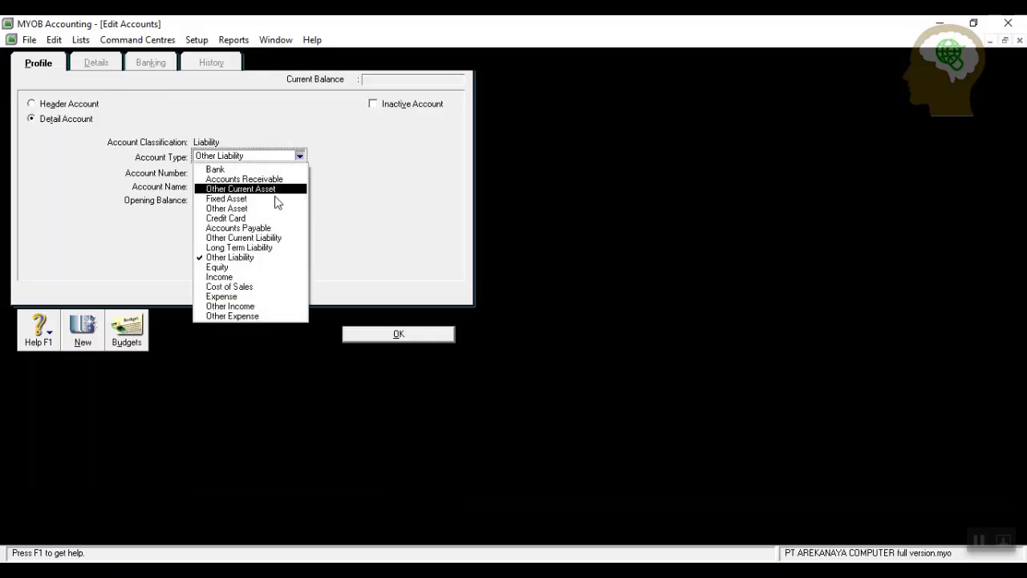
left_click(264, 249)
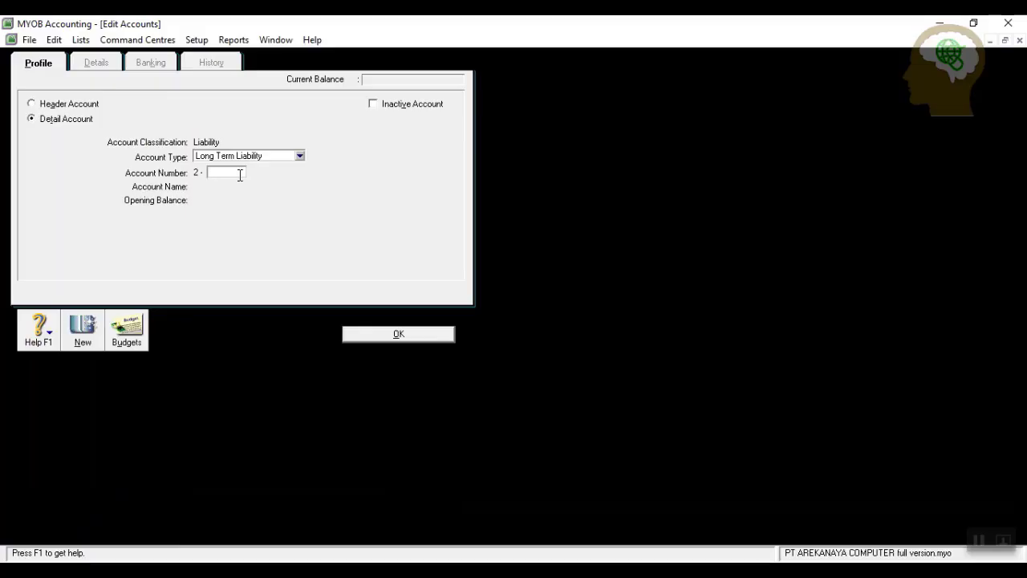
type("2100")
key("Tab")
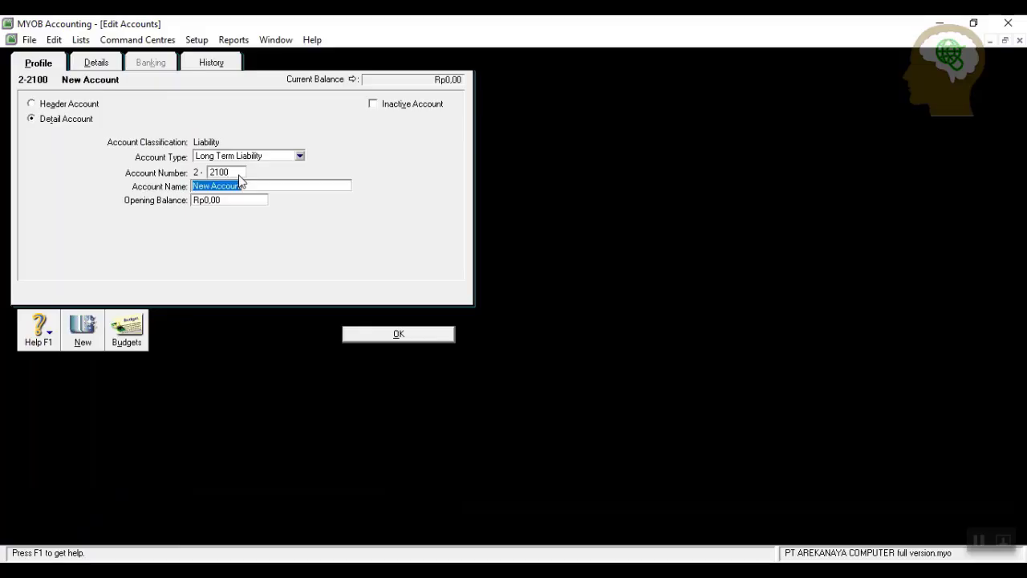
type("Utang bank ")
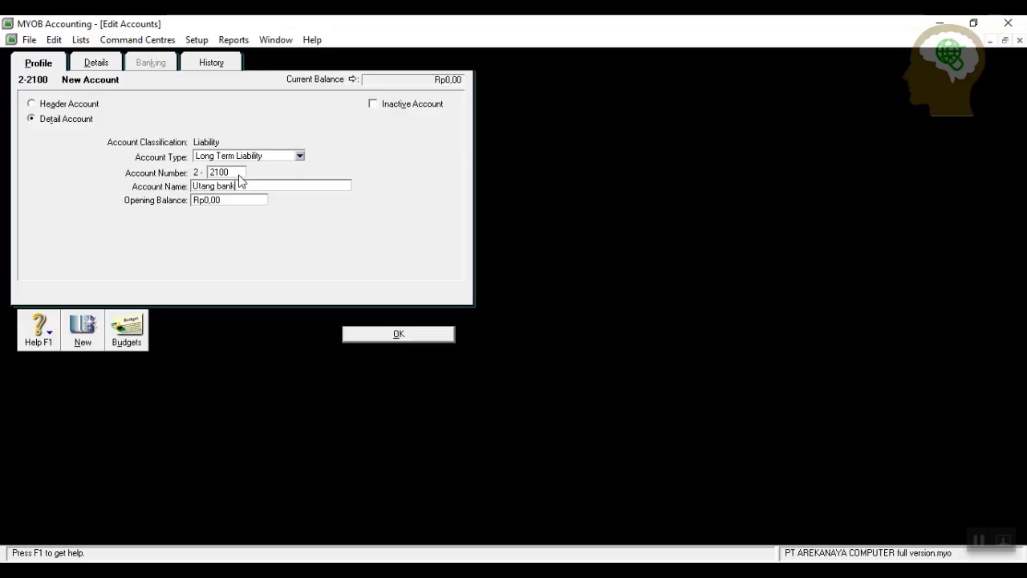
type("jangka panjang")
Save the 2-2100 Utang bank jangka panjang account and switch to the Equity accounts.
left_click(402, 336)
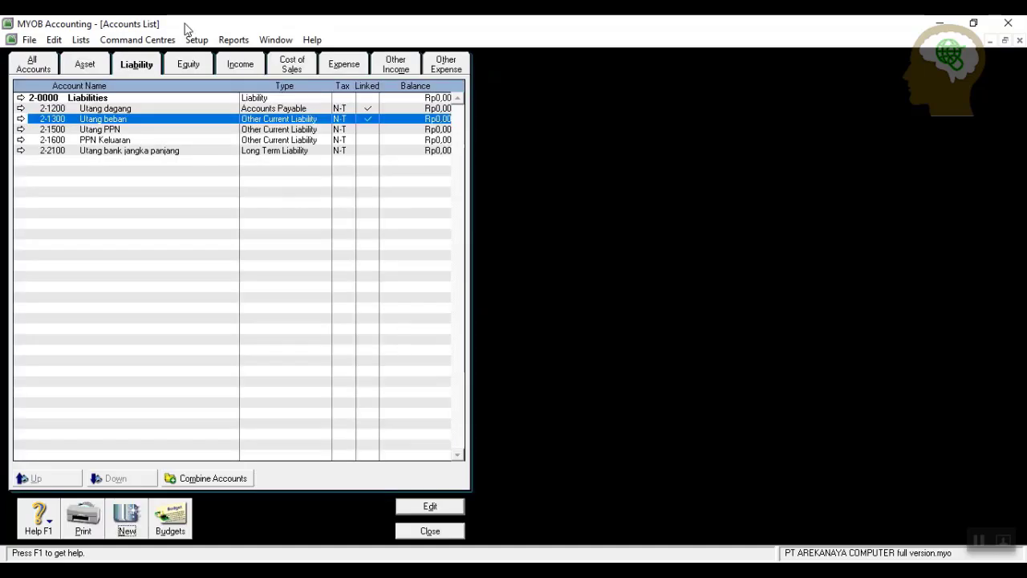
left_click(192, 69)
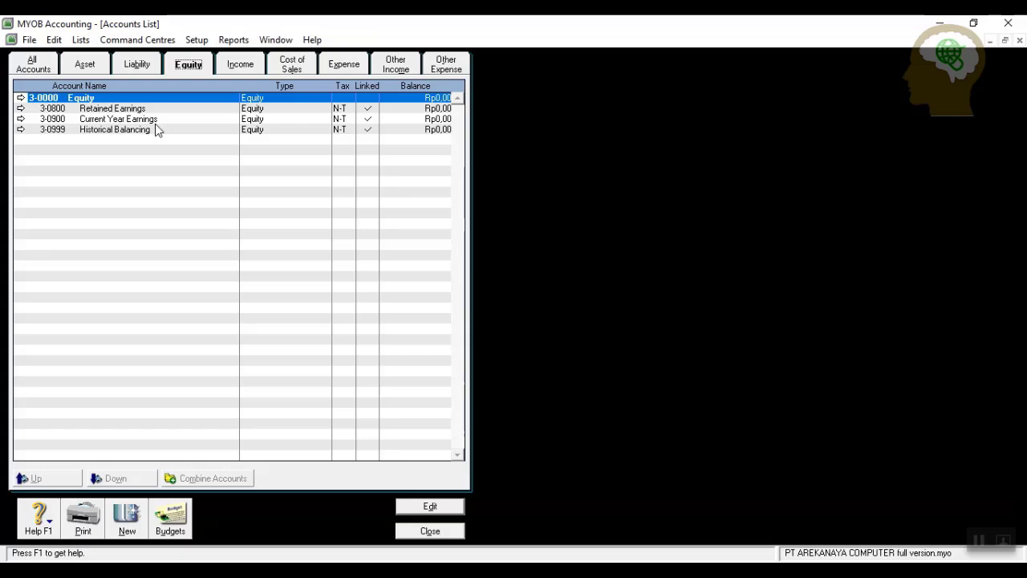
Renumber the Retained Earnings equity account to 3-1300.
left_click(19, 109)
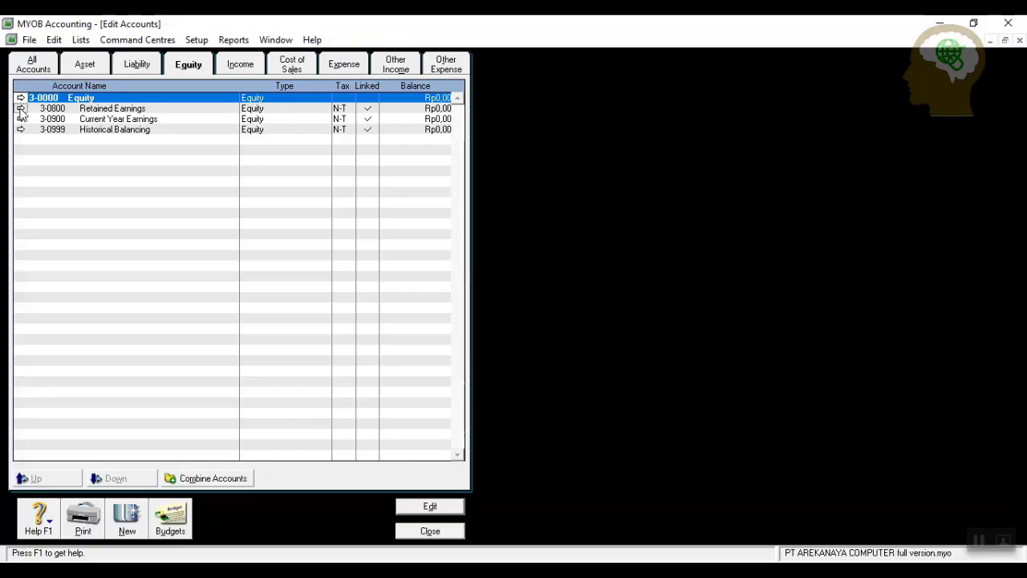
type("1300")
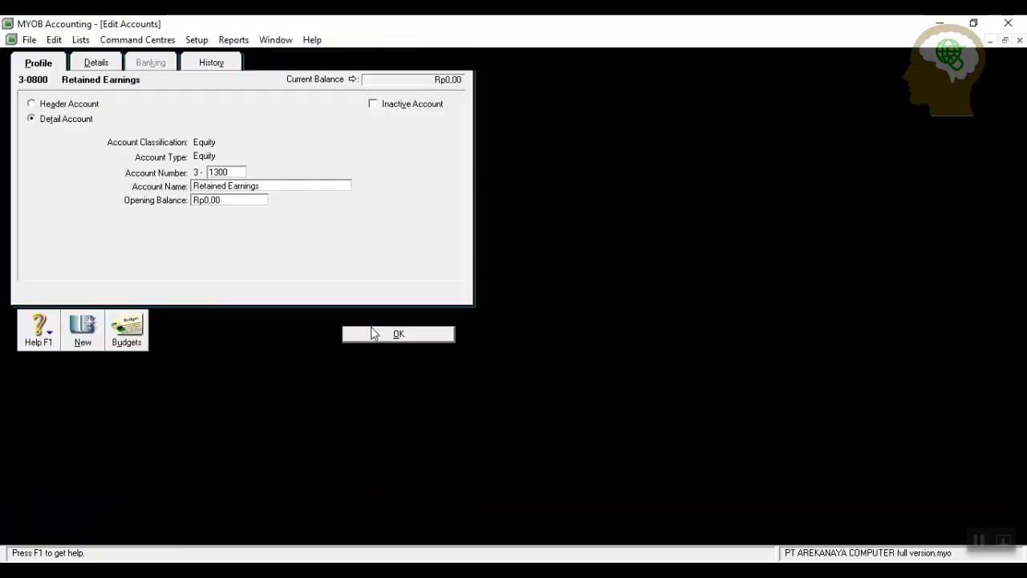
left_click(382, 337)
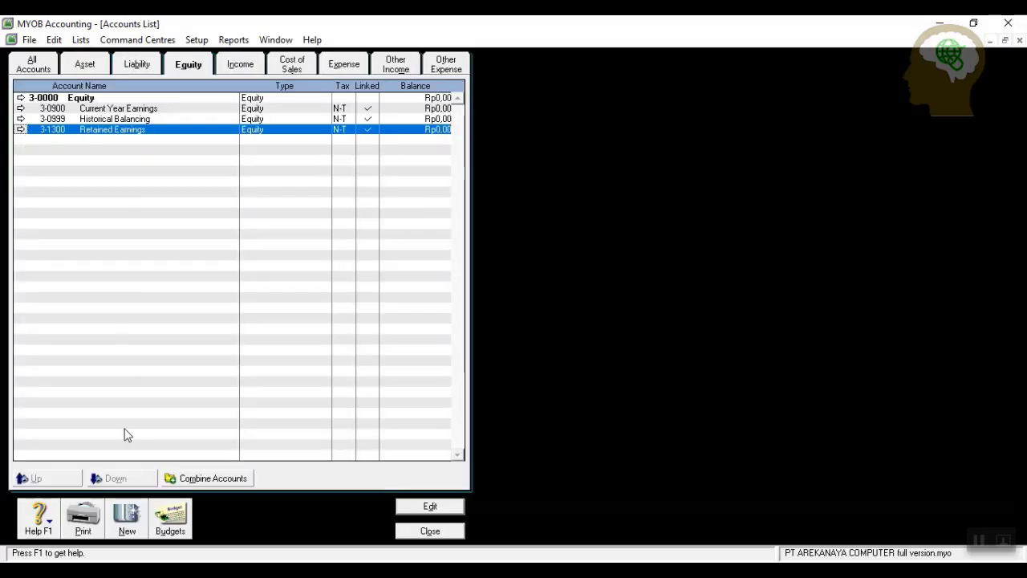
Add equity account 3-1100 Modal saham.
left_click(124, 526)
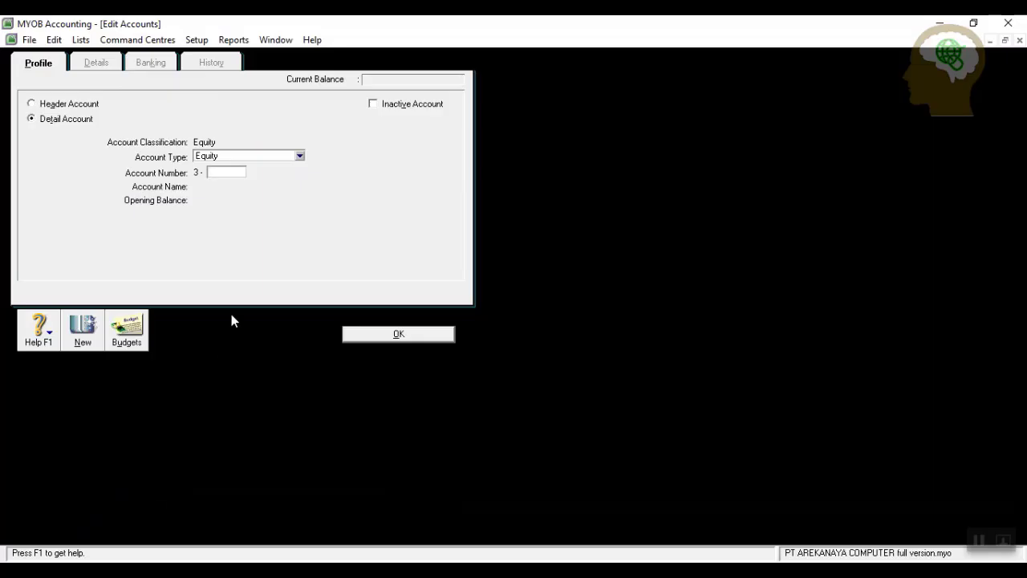
type("1100")
key("Tab")
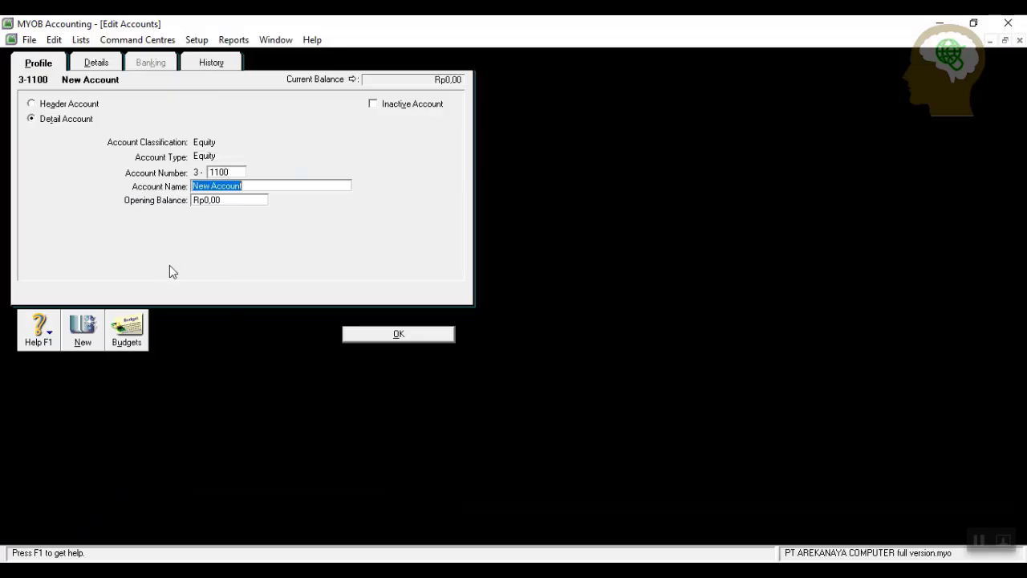
type("Modal saham")
left_click(390, 336)
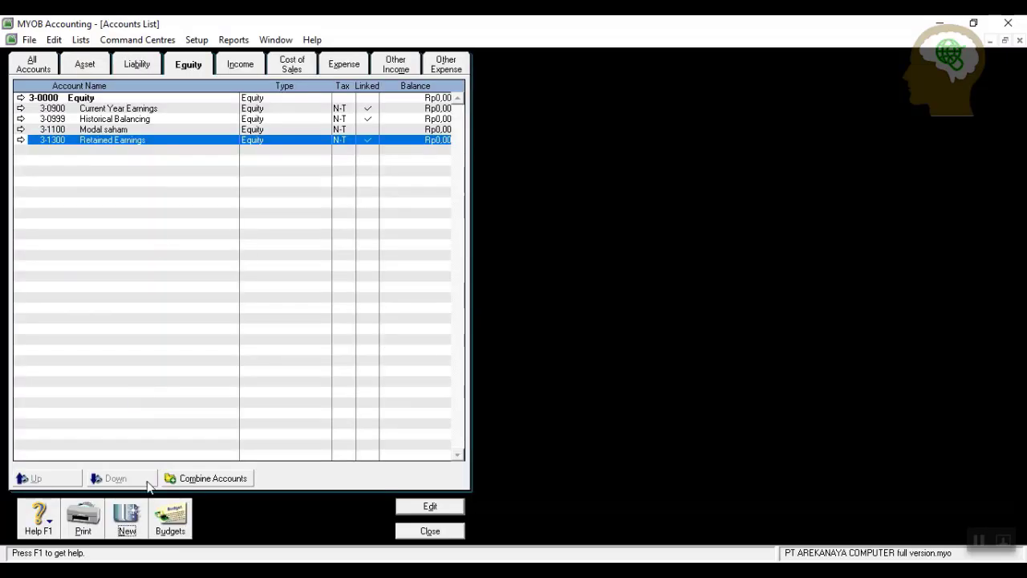
Try a new account numbered 1300, dismiss the duplicate-number warning and cancel it.
left_click(134, 518)
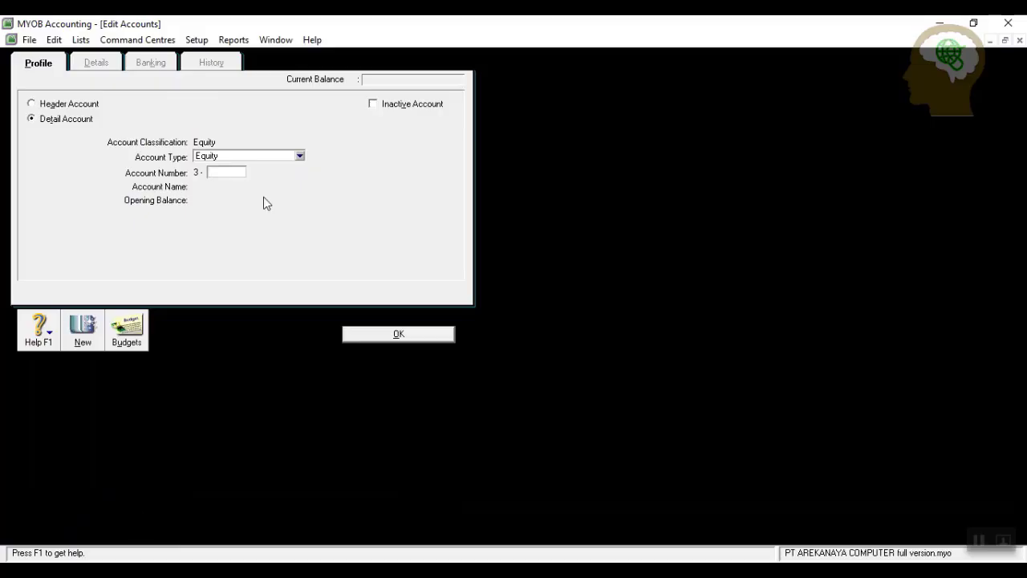
type("1300")
key("Tab")
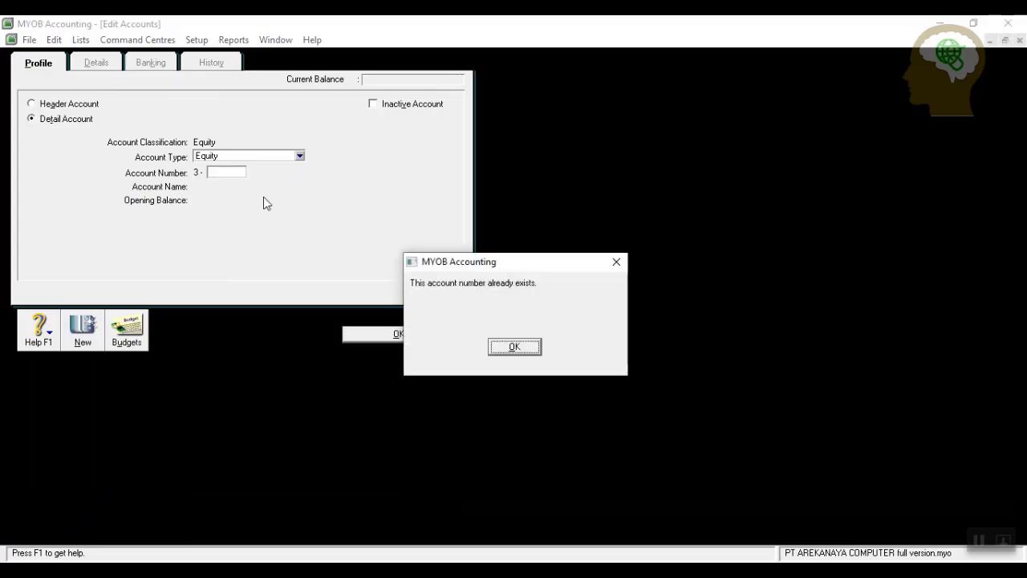
left_click(512, 348)
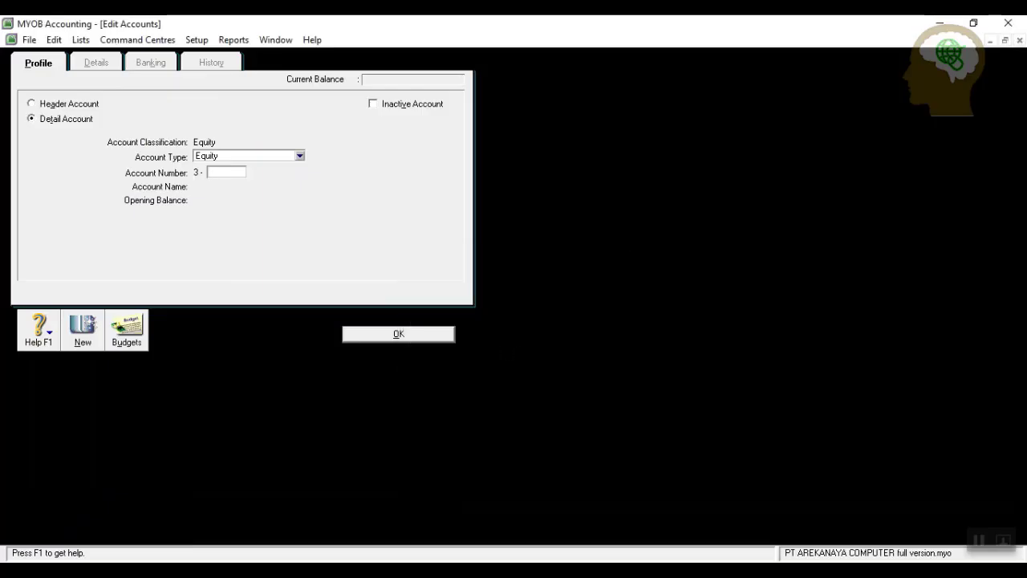
left_click(370, 336)
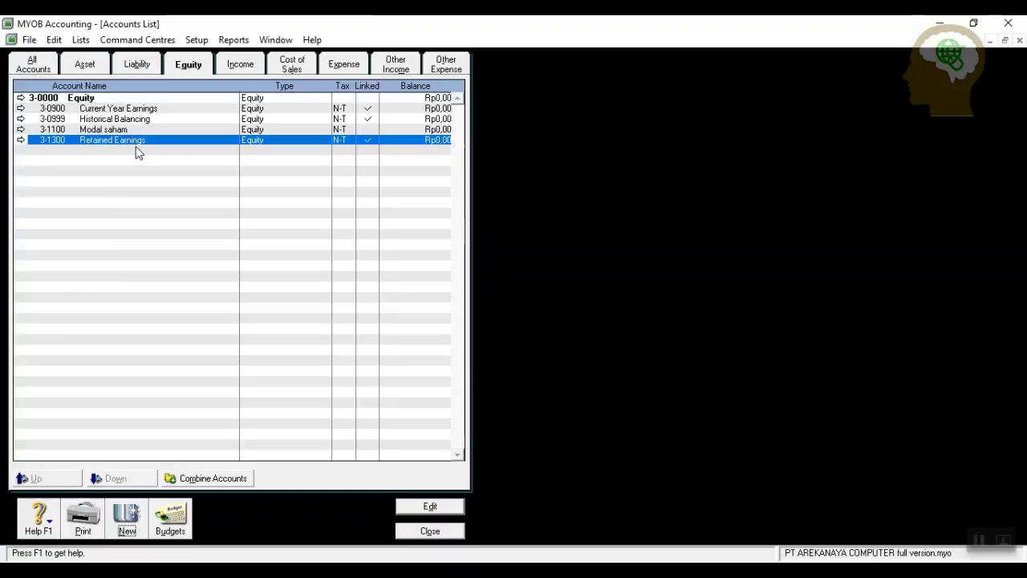
Replace the name of 3-1300 Retained Earnings with 'Saldo laba periode lalu' and save.
left_click(23, 139)
left_click(22, 140)
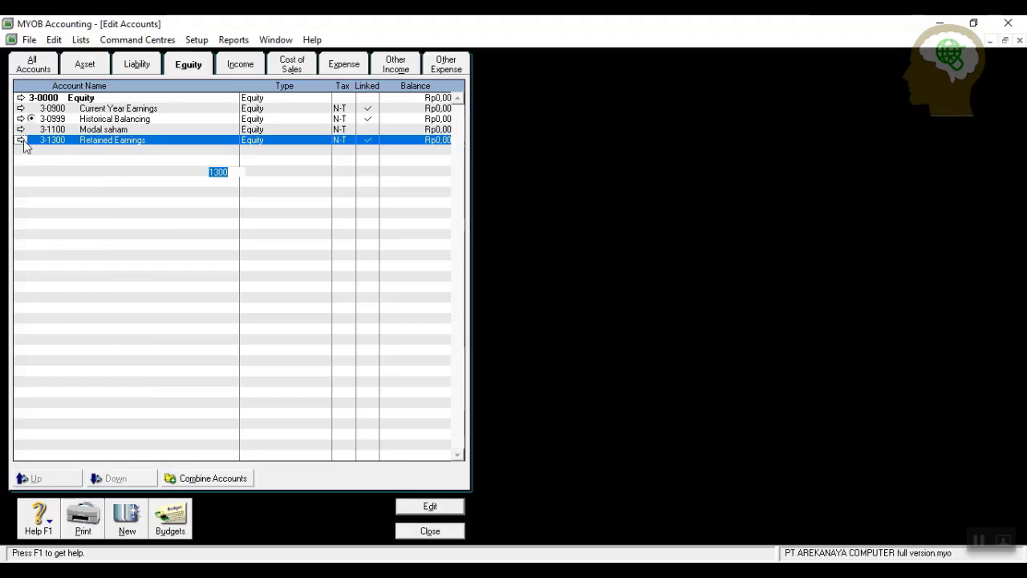
key("Tab")
type("S")
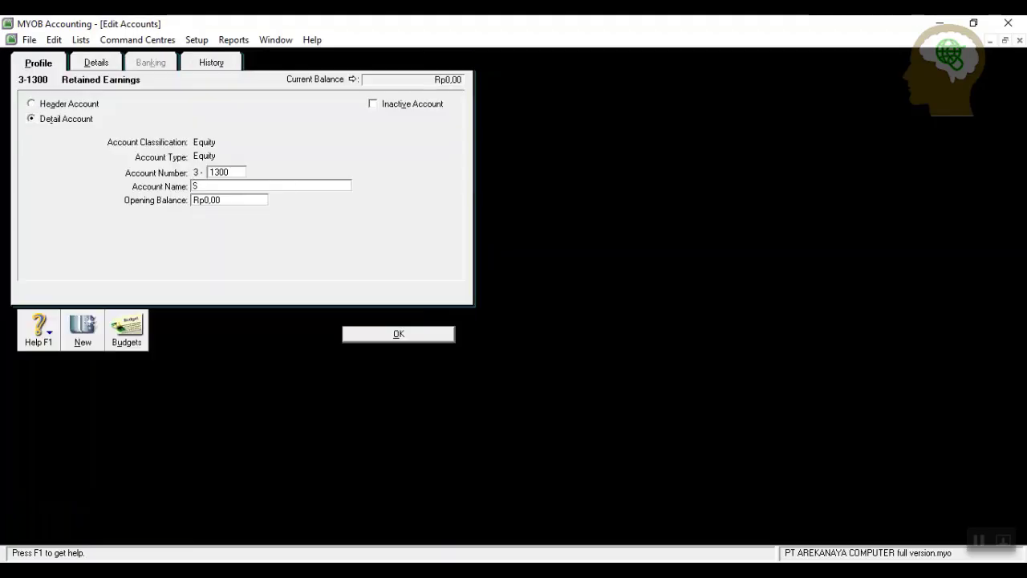
type("aldo ")
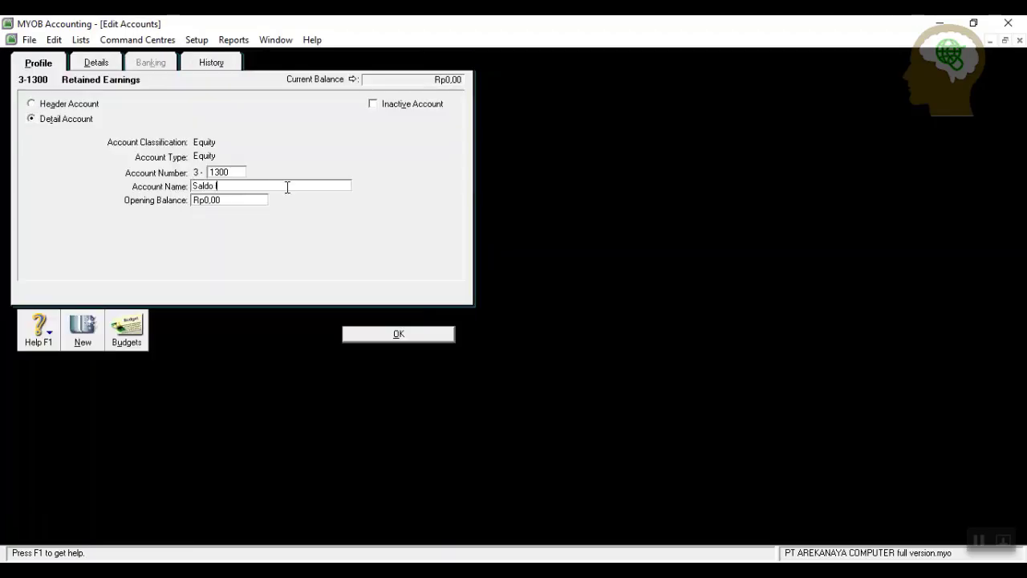
type("laba periode ")
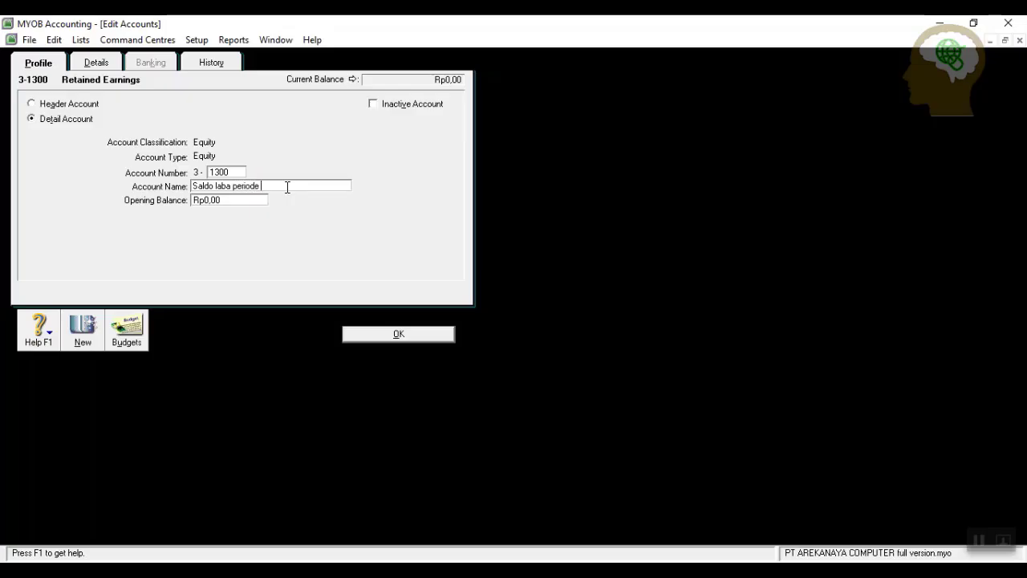
type("lalu")
left_click(395, 336)
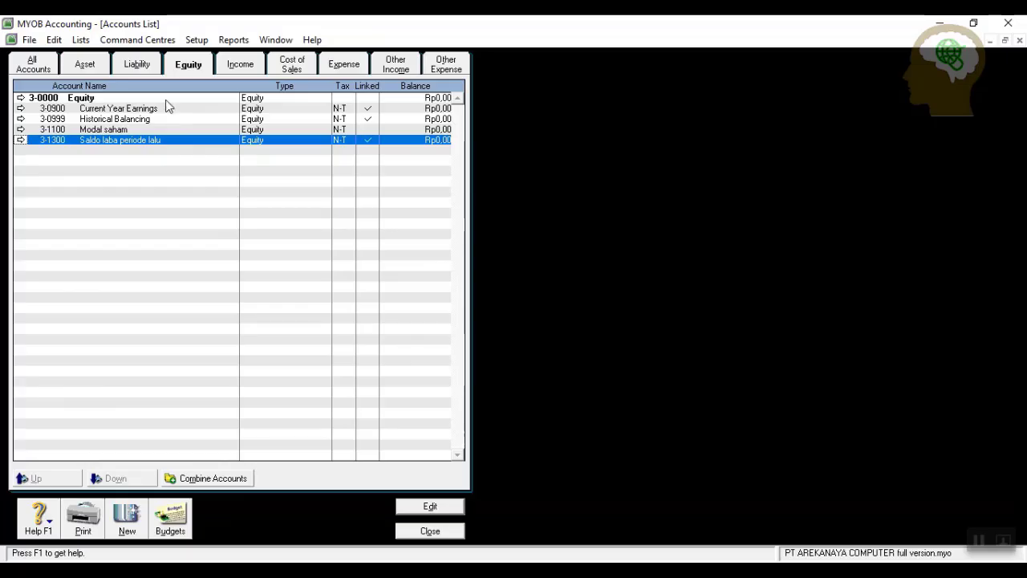
Add Income account 4-1100 Penjualan.
left_click(251, 67)
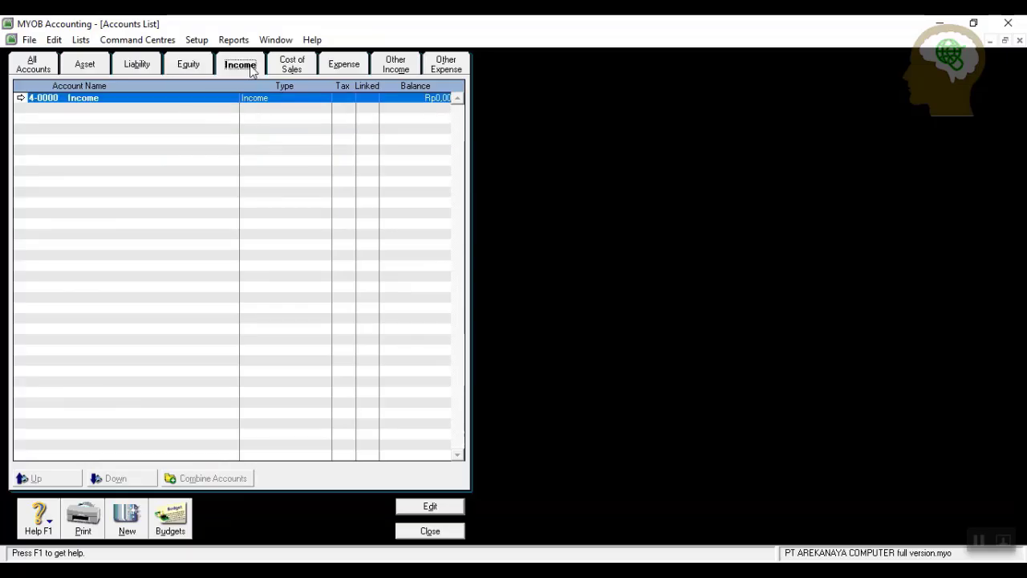
left_click(126, 518)
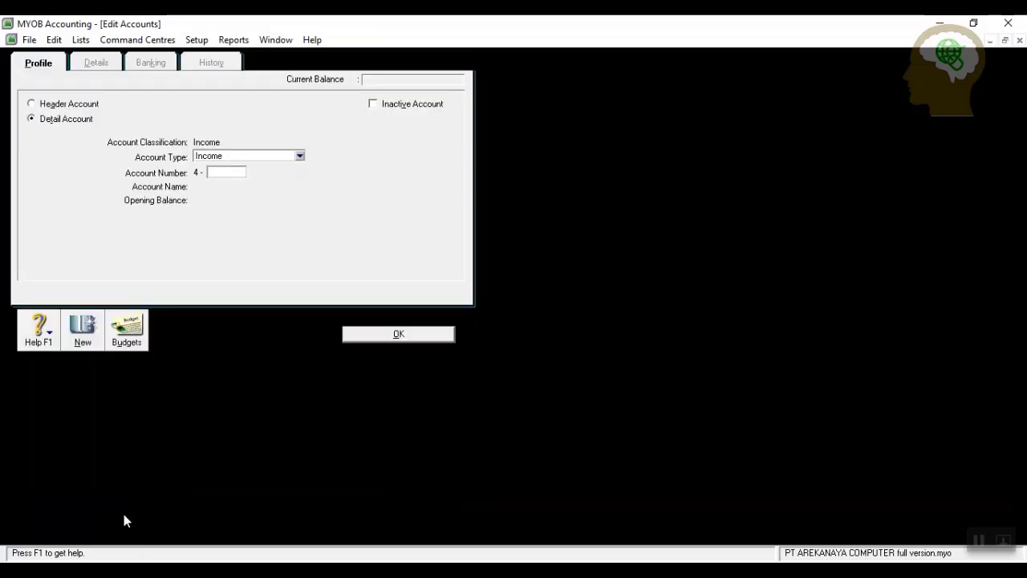
type("1")
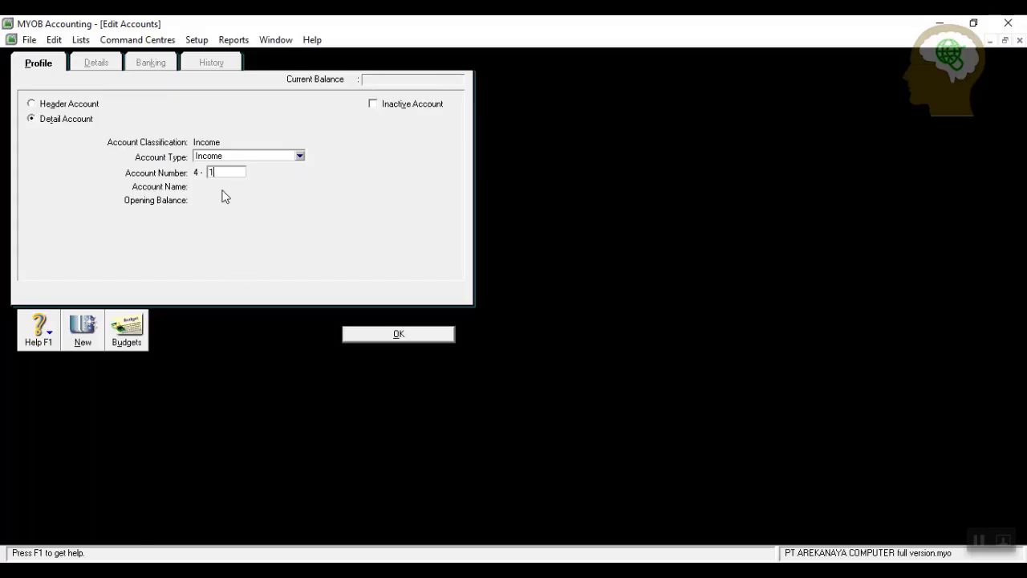
type("100")
key("Tab")
type("Penju")
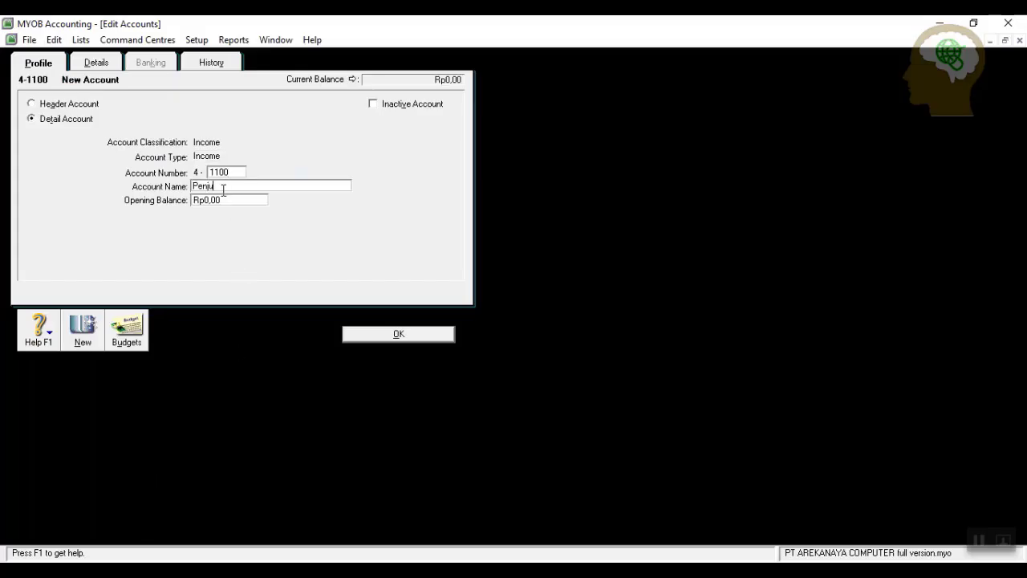
type("alan")
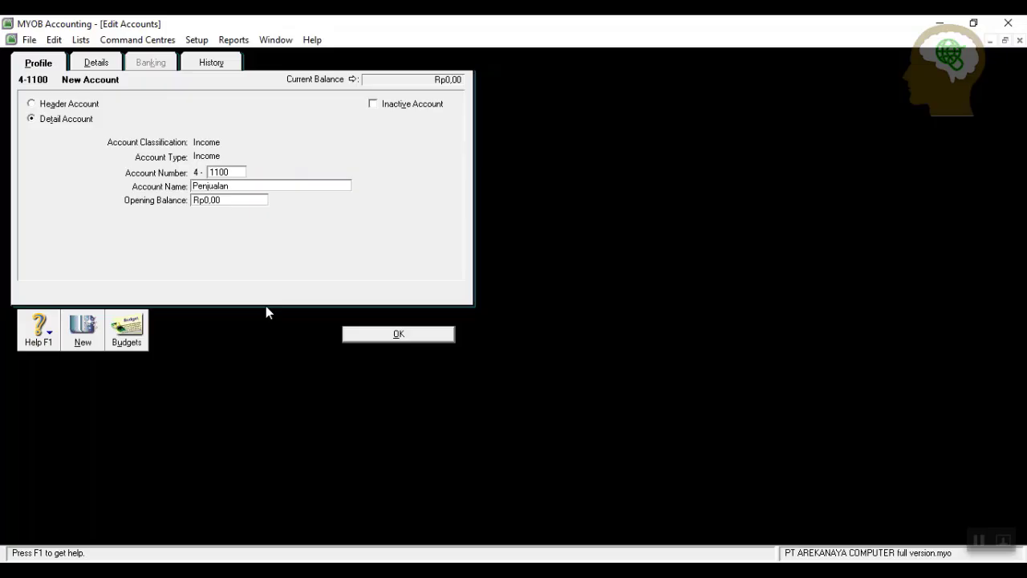
left_click(374, 336)
Add Income account 4-1200 Potongan penjualan.
left_click(122, 518)
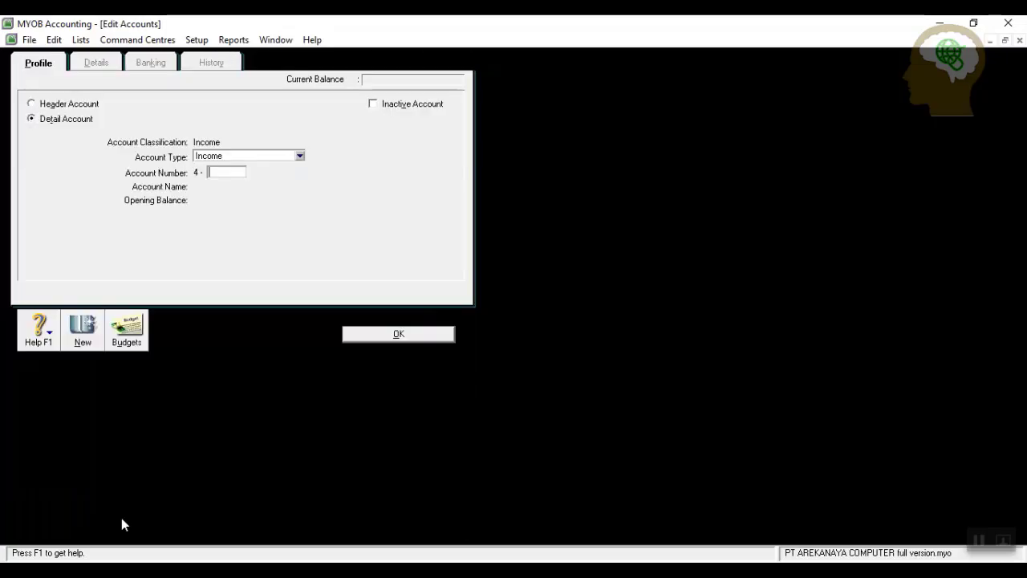
type("1200")
key("Tab")
type("Potongan ")
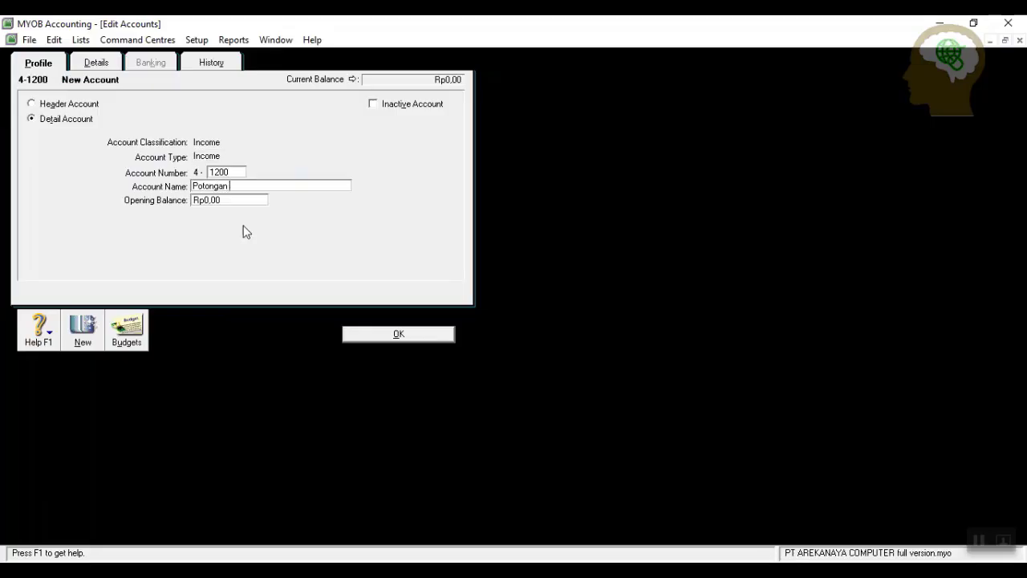
type("penjualan")
left_click(401, 335)
Add Income account 4-1300 Retur penjualan and display the Cost of Sales list.
left_click(126, 520)
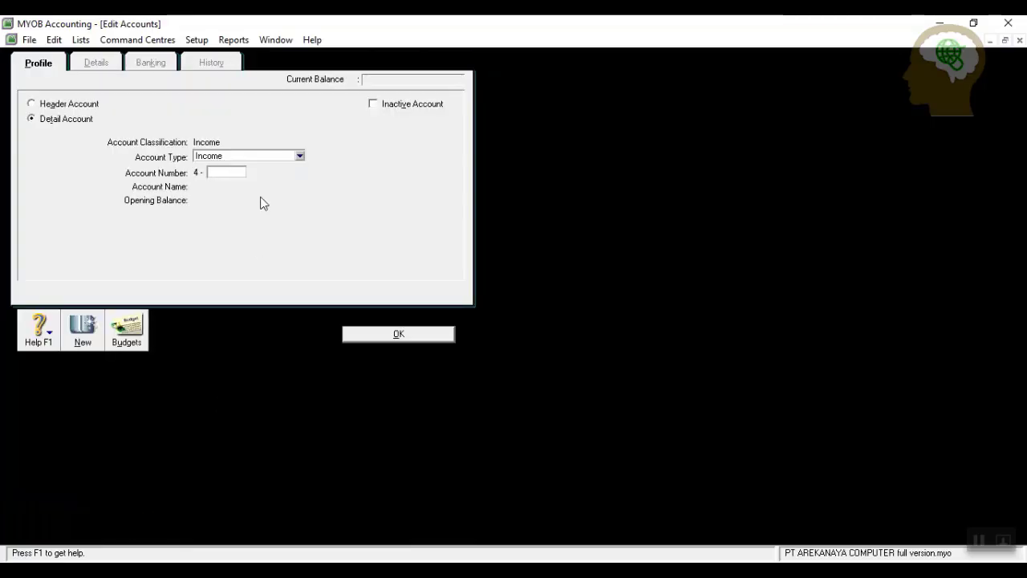
type("1300")
key("Tab")
type("Re")
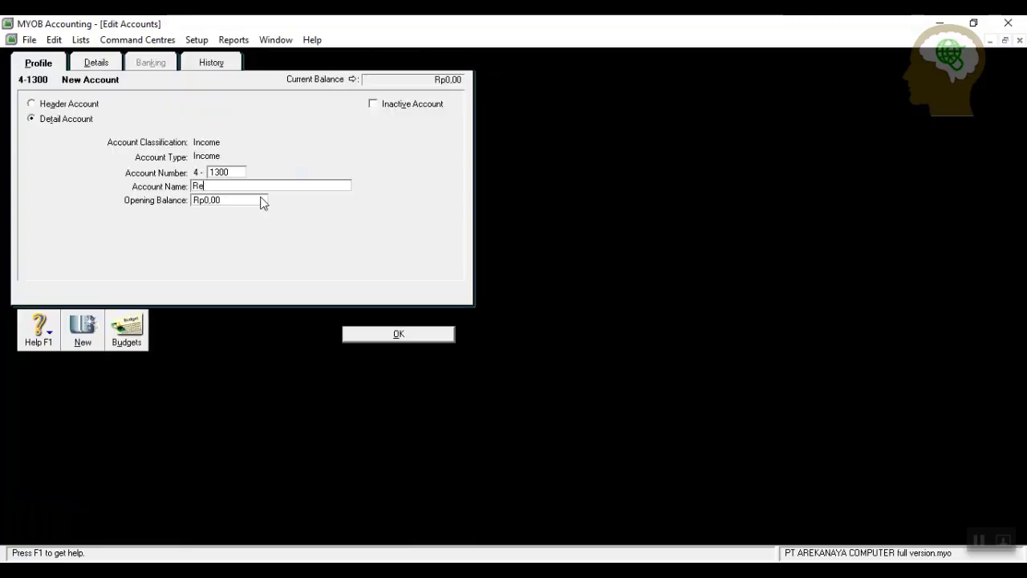
type("tur penjualan")
left_click(354, 337)
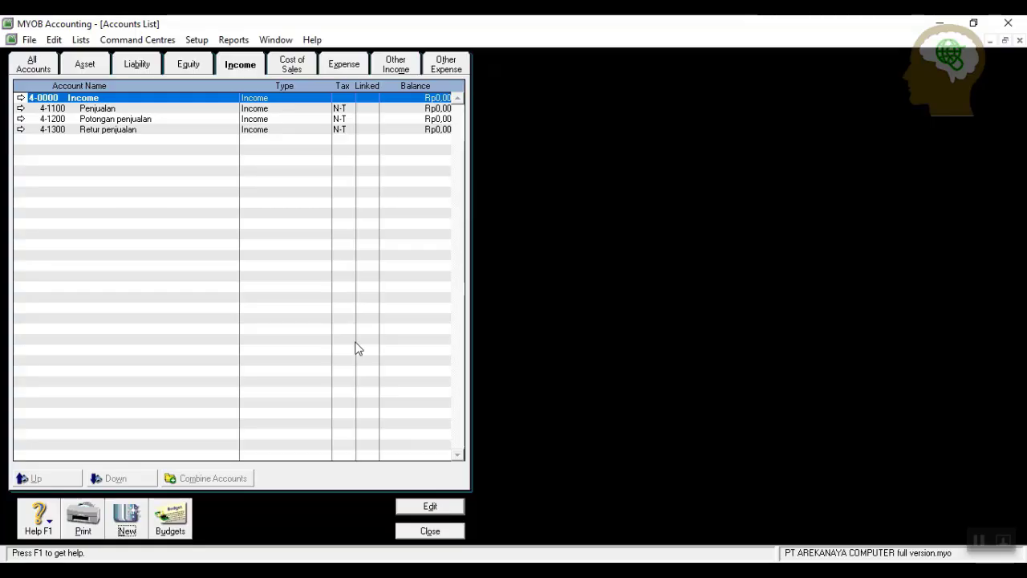
left_click(289, 62)
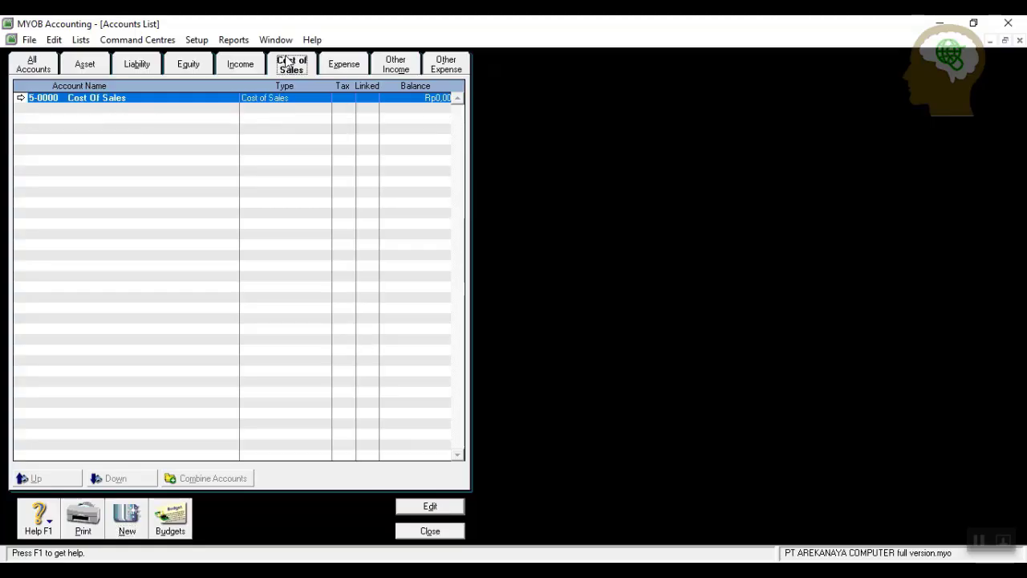
Add Cost of Sales account 5-1000 Harga pokok barang dagangan, fixing its capitalisation.
left_click(127, 518)
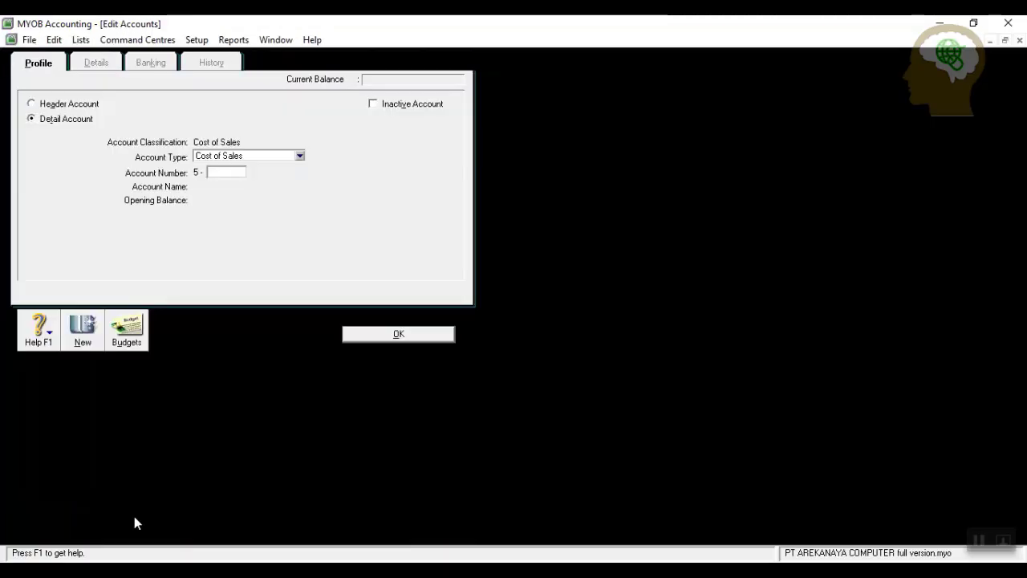
type("1000")
key("Tab")
type("hAR")
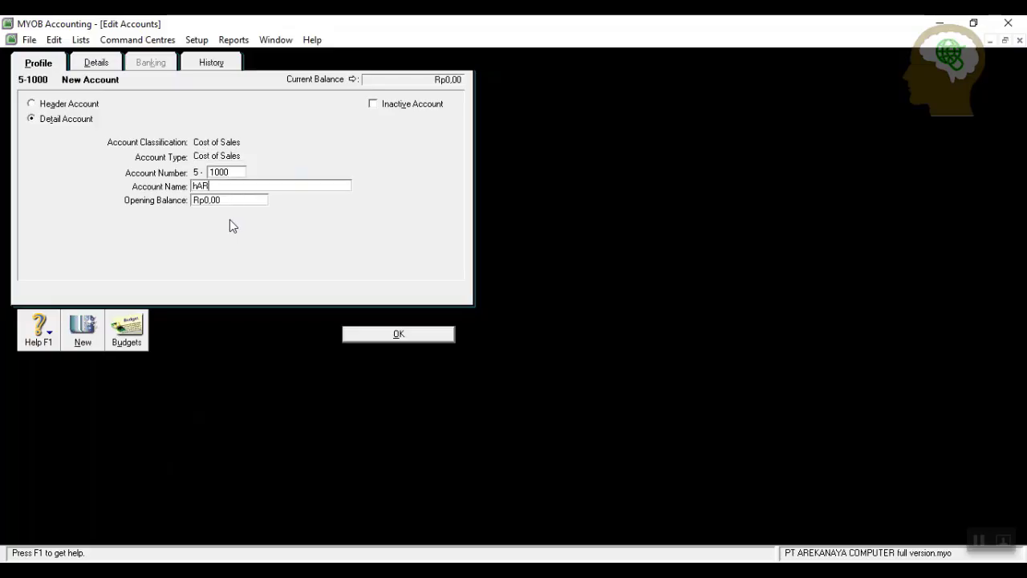
type("GA POKOK BARANG DAGANGAN")
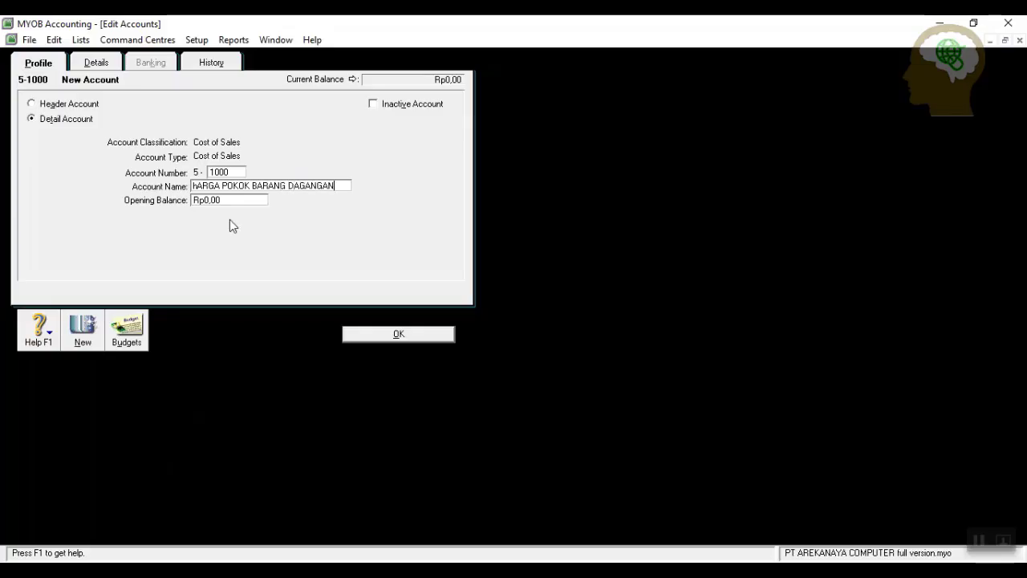
key("BackSpace")
key("BackSpace")
key("BackSpace")
key("BackSpace")
key("BackSpace")
key("BackSpace")
key("BackSpace")
key("BackSpace")
key("BackSpace")
key("BackSpace")
key("BackSpace")
key("BackSpace")
key("BackSpace")
key("BackSpace")
key("BackSpace")
key("BackSpace")
key("BackSpace")
key("BackSpace")
key("BackSpace")
key("BackSpace")
key("BackSpace")
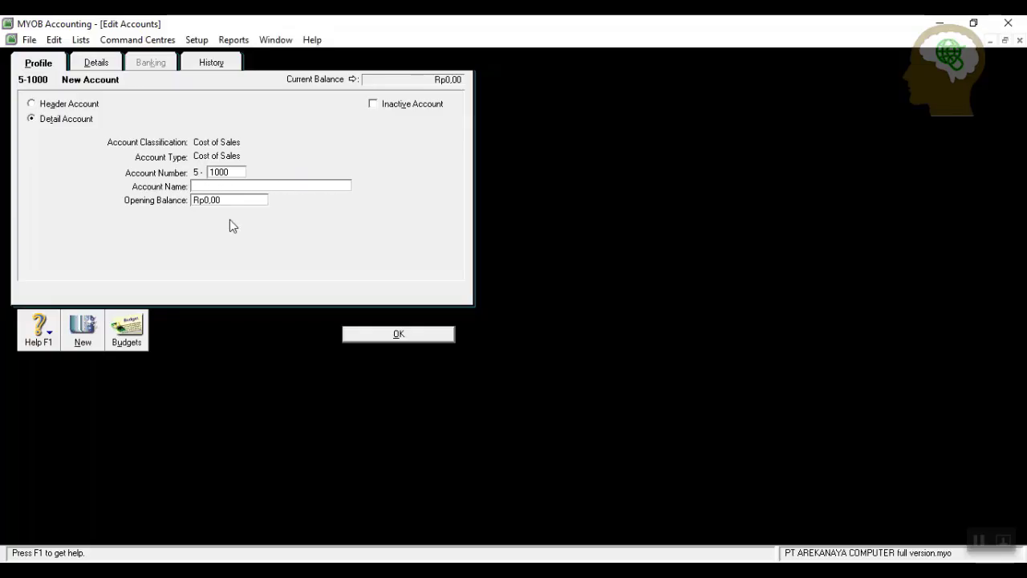
type("Harga pokok barang dagangan")
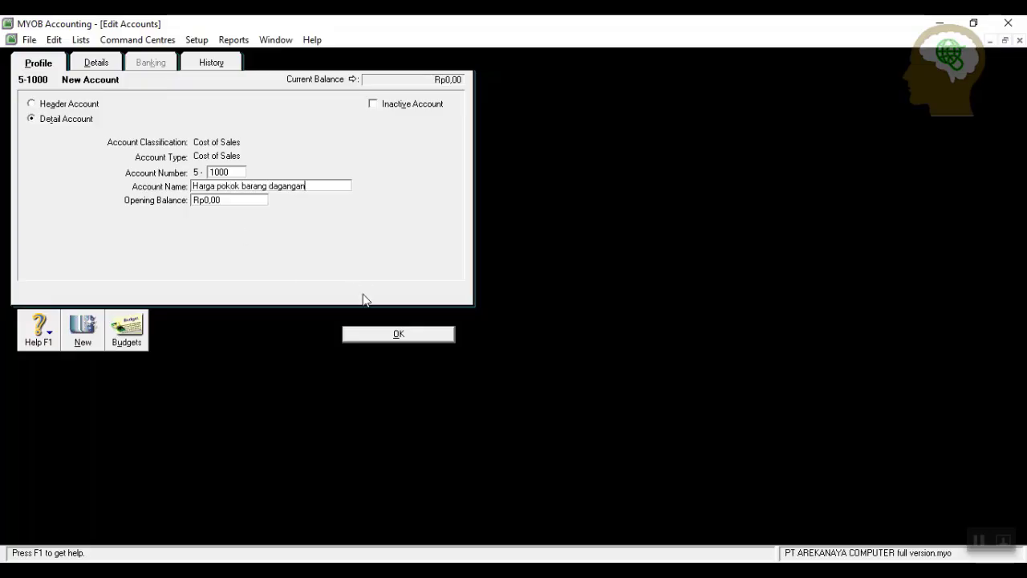
left_click(379, 336)
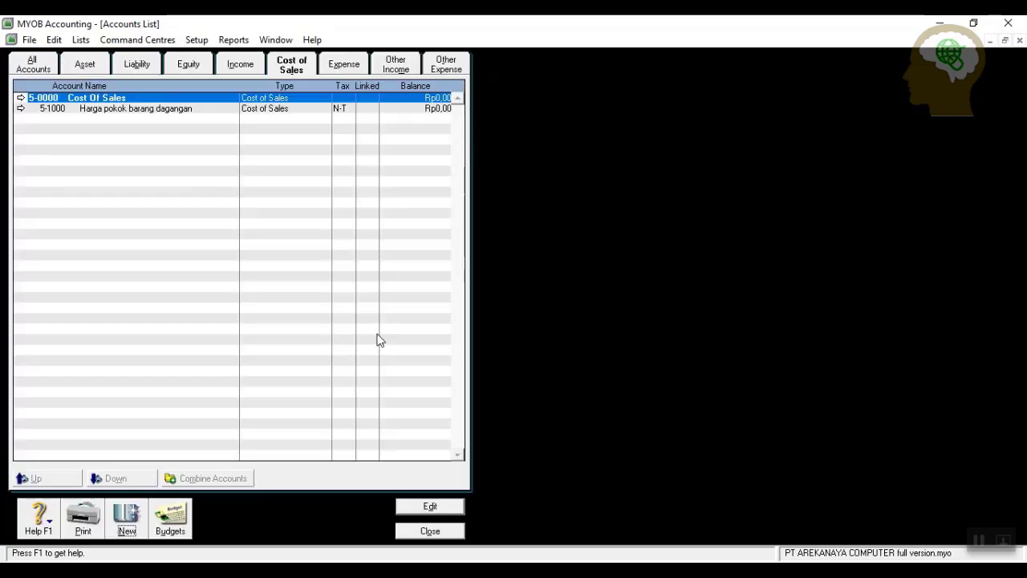
Add Cost of Sales account 5-1200 Beban transportasi pembelian.
left_click(126, 515)
type("00")
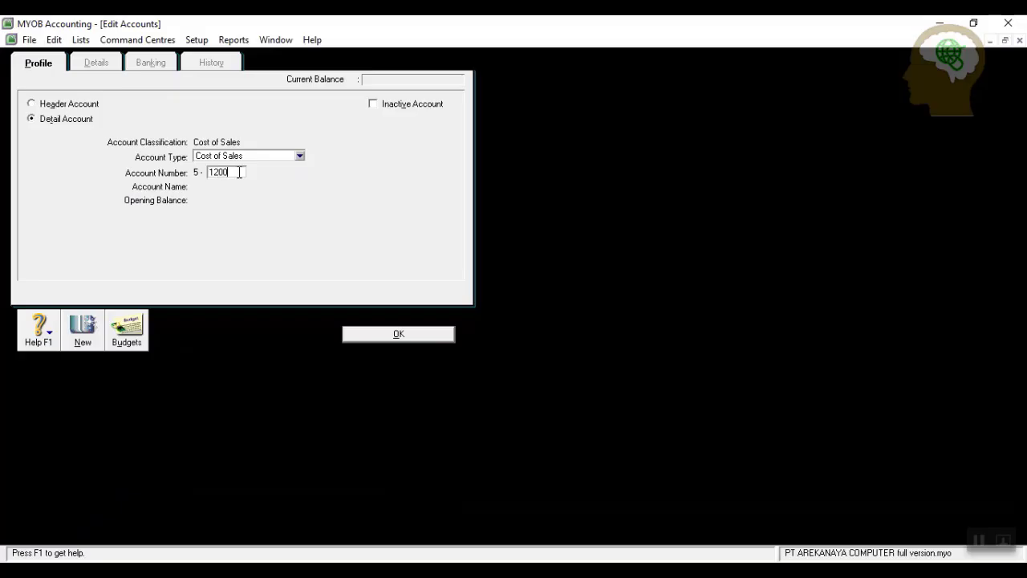
key("Tab")
type("Beban tra")
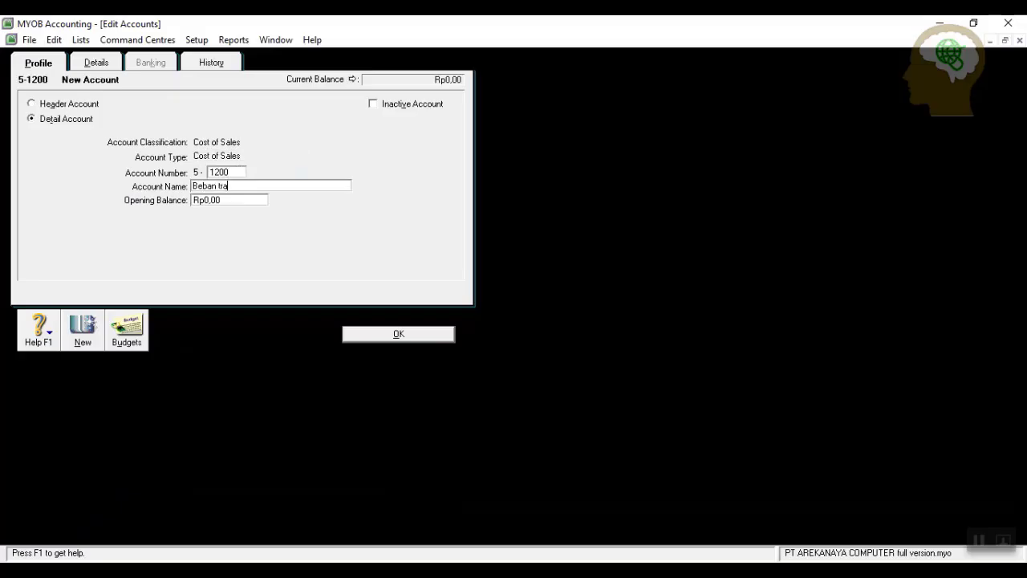
type("nsportasi pembelian")
left_click(422, 335)
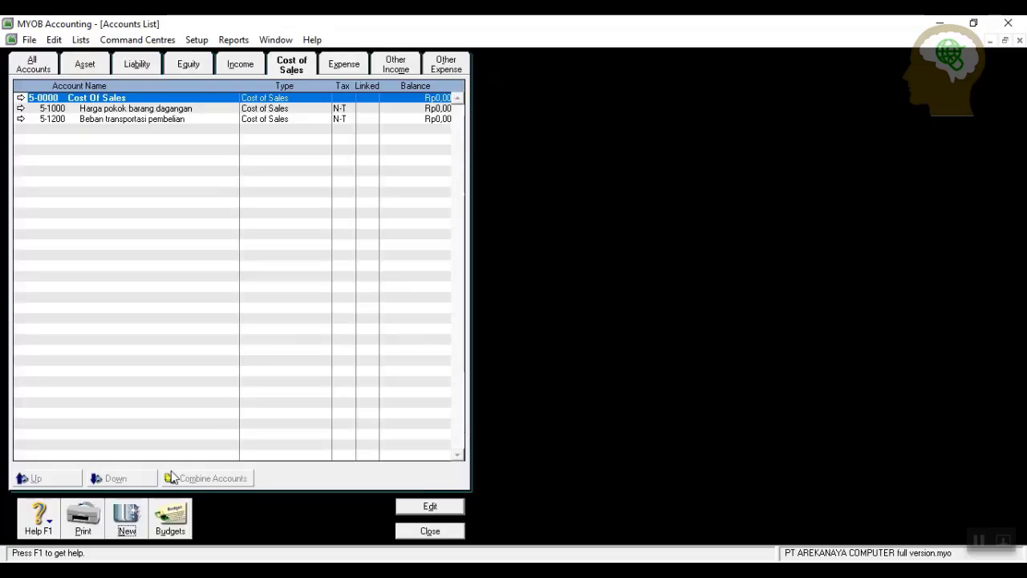
Add Cost of Sales account 5-1300 Potongan pembelian.
left_click(125, 519)
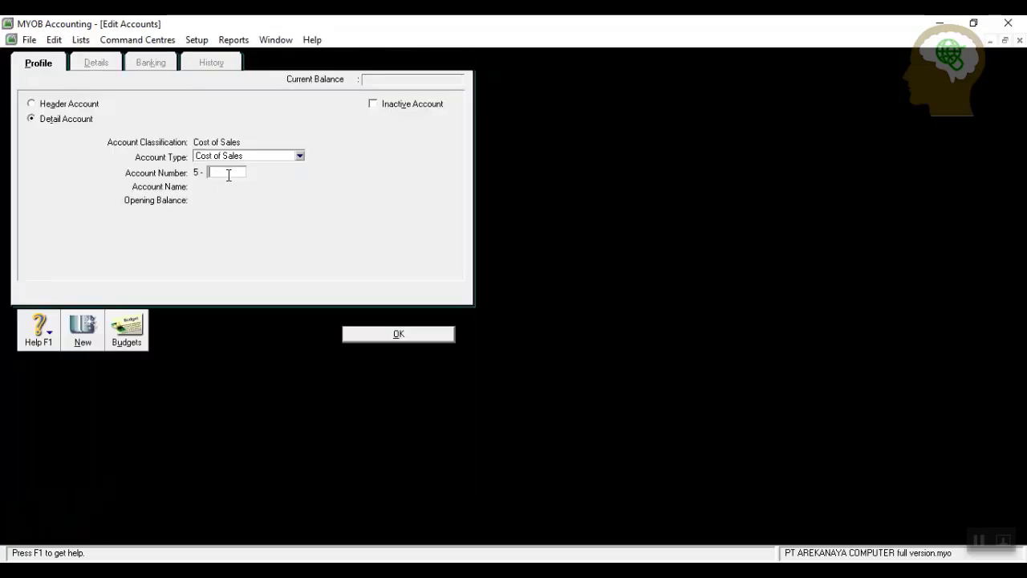
type("1300")
key("Tab")
type("Po")
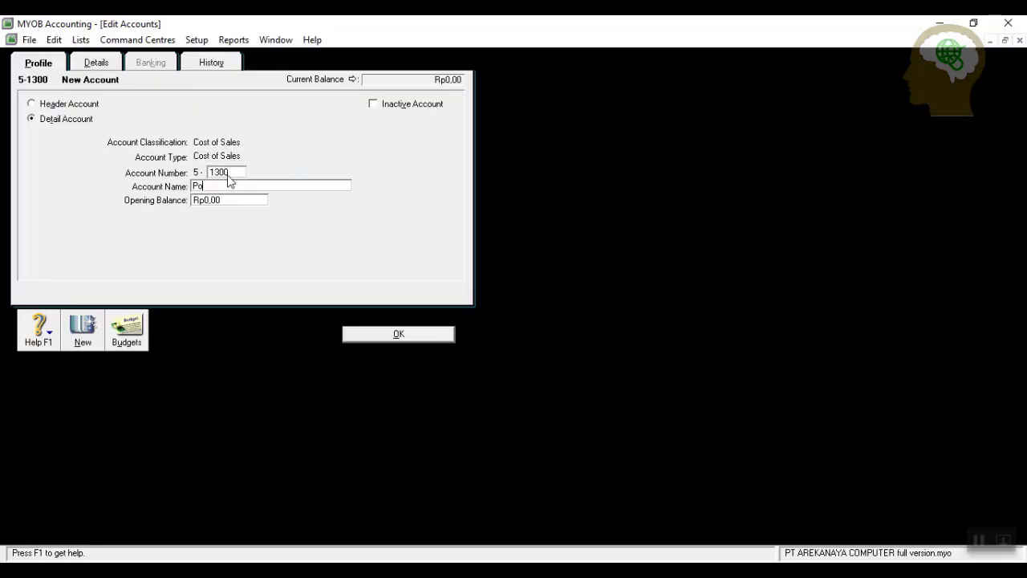
type("tongan pembelian")
left_click(366, 331)
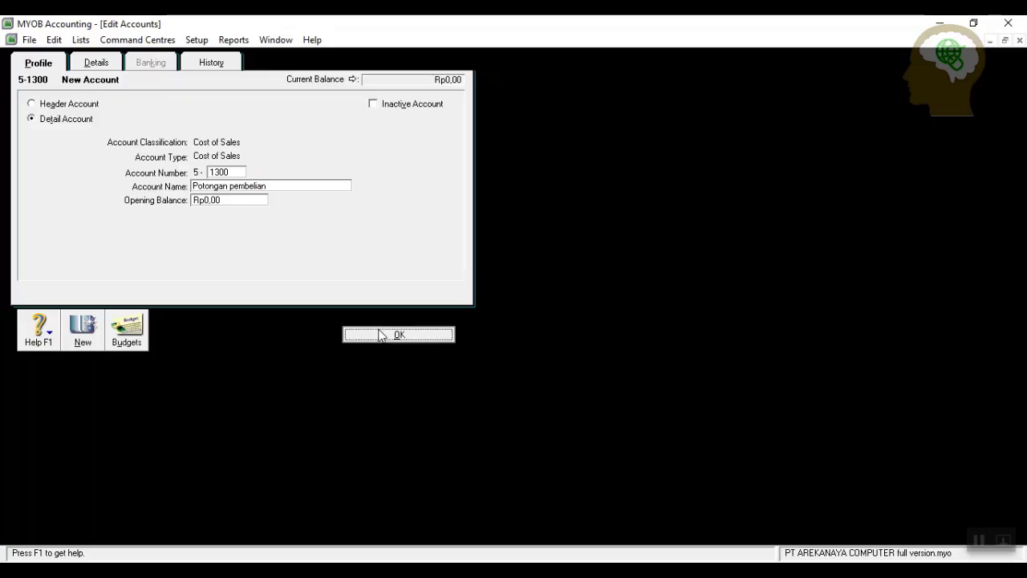
Add Cost of Sales account 5-1400 Retur pembelian and start another new account.
left_click(133, 518)
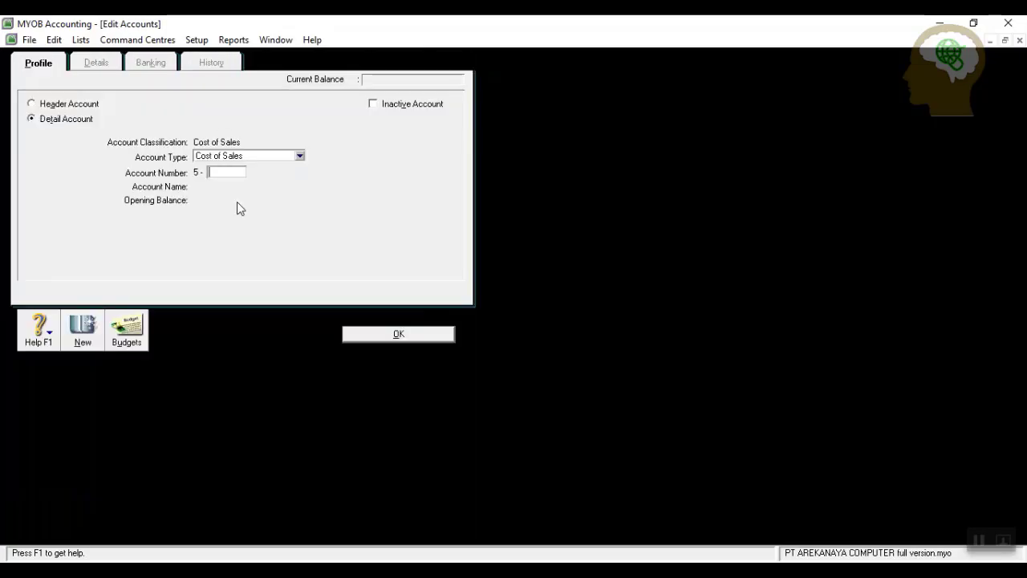
type("1400")
key("Tab")
type("Ret")
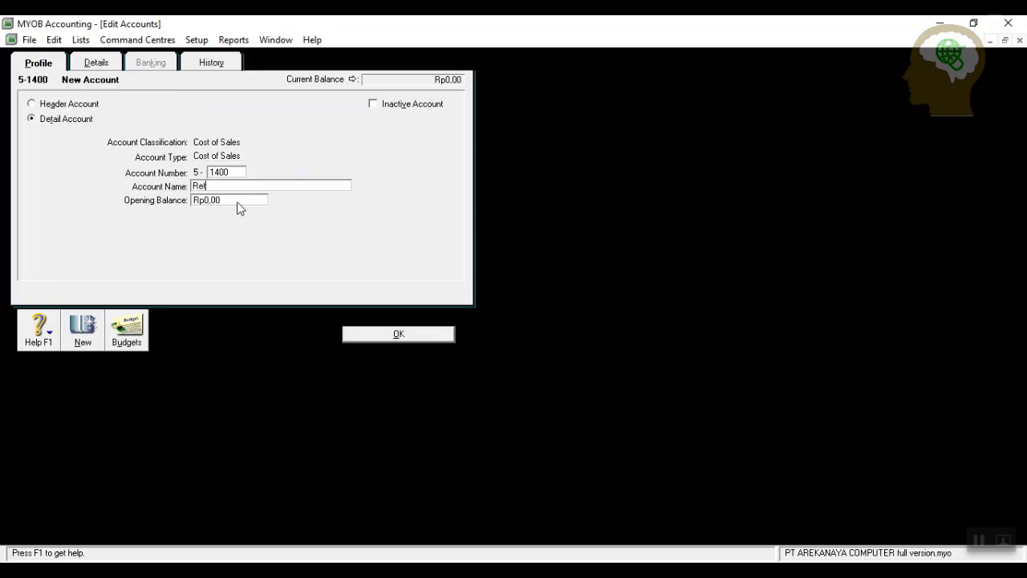
type("ur pembelian")
left_click(360, 338)
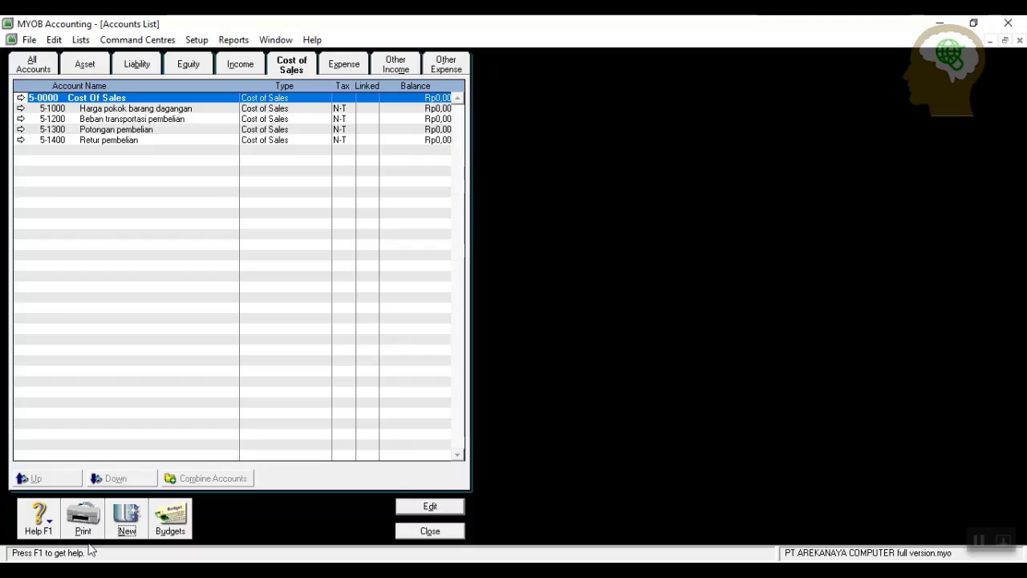
left_click(118, 524)
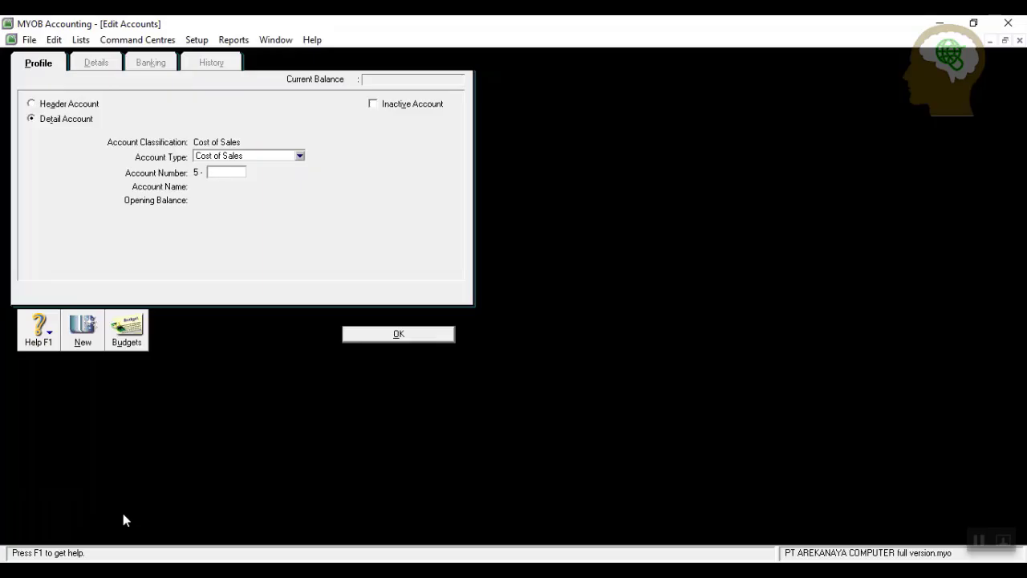
Dismiss the blank new account form and list the Expense accounts.
left_click(392, 334)
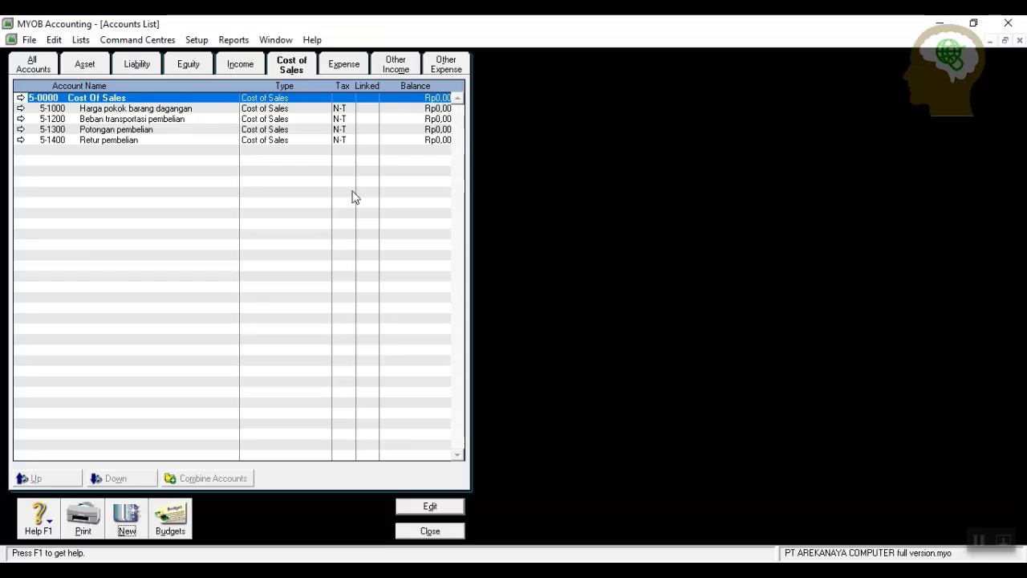
left_click(353, 69)
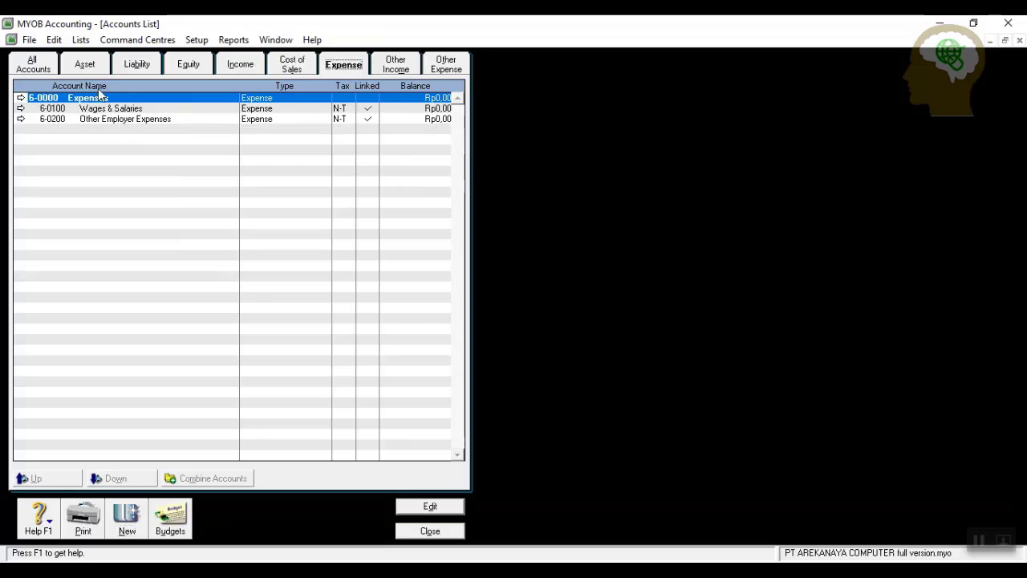
Change 6-0100 Wages & Salaries into 6-1800 Beban upah dan gaji.
left_click(21, 108)
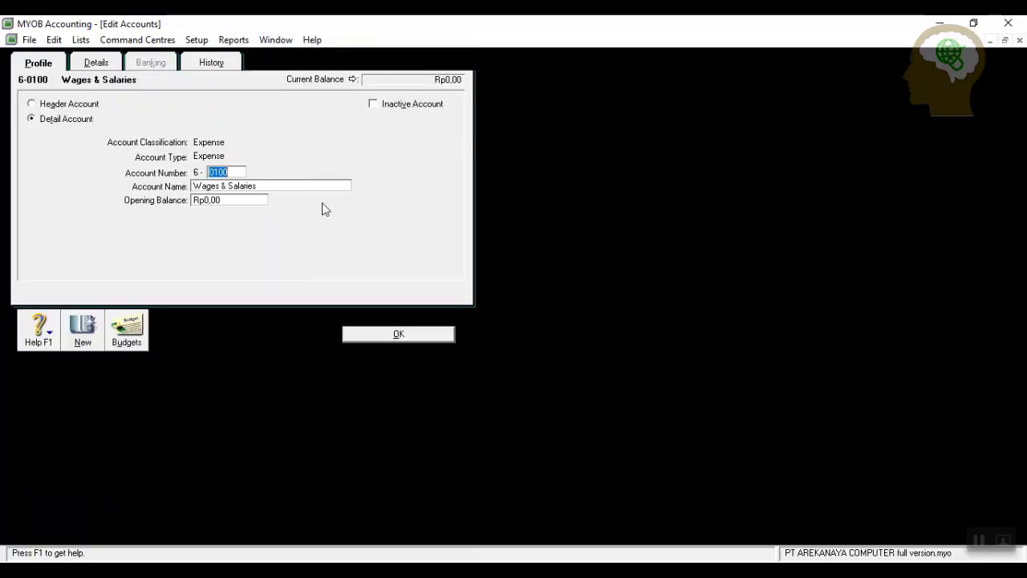
type("1800")
key("Tab")
type("B")
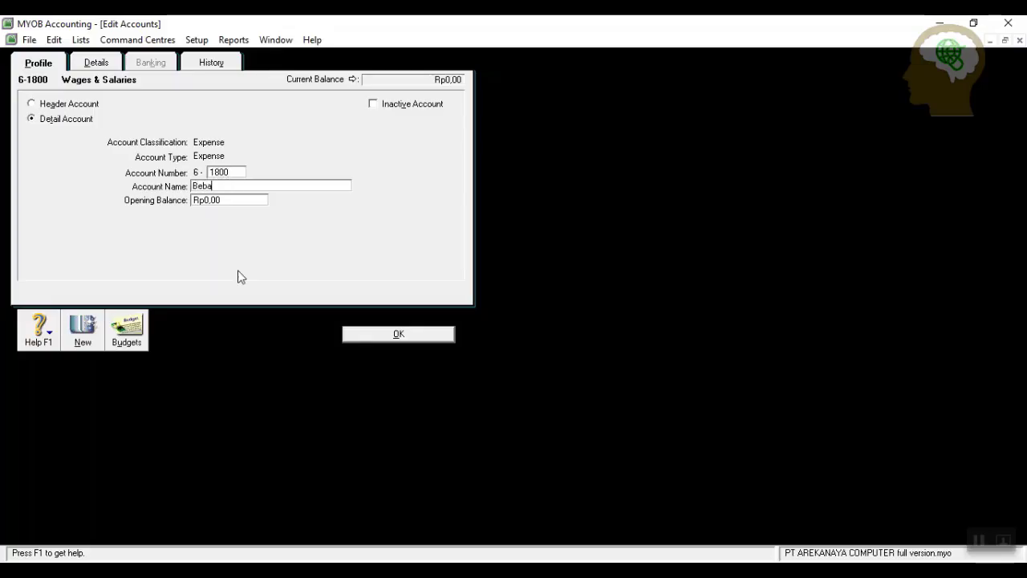
type("eban upah dan gaji")
left_click(396, 336)
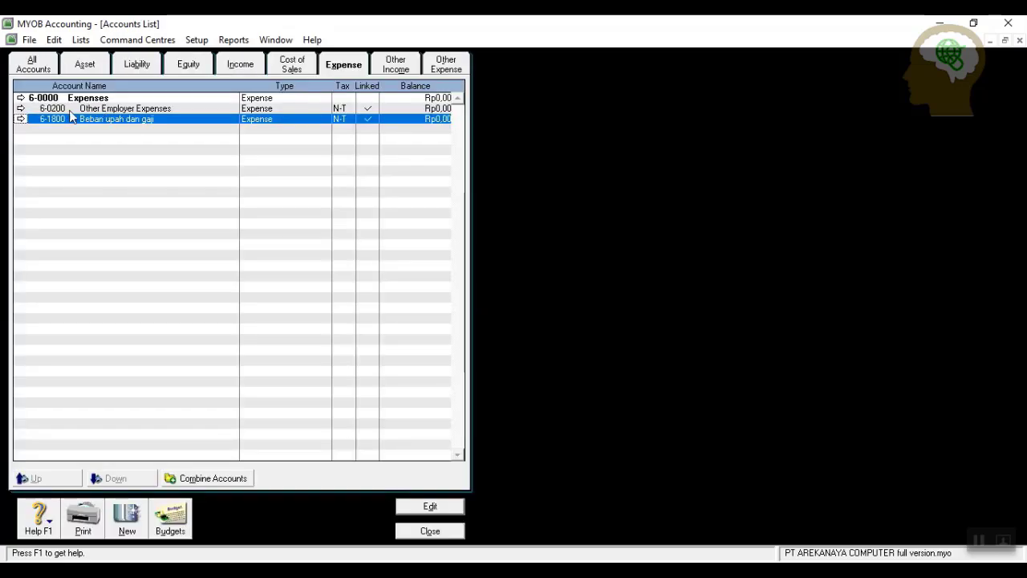
Change 6-0200 Other Employer Expenses into 6-1100 Beban telepone dan listrik.
left_click(20, 108)
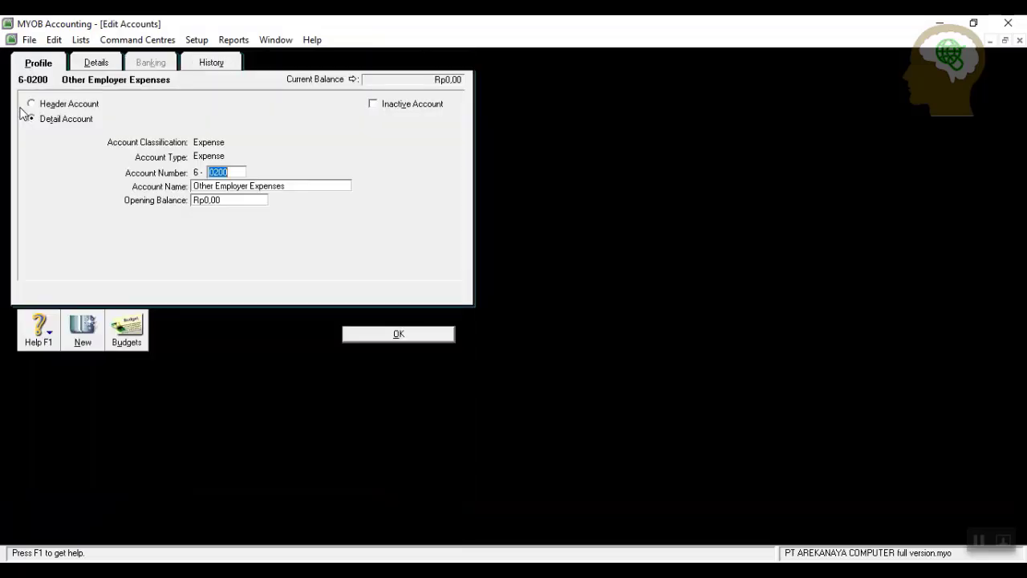
type("1100")
key("Tab")
type("B")
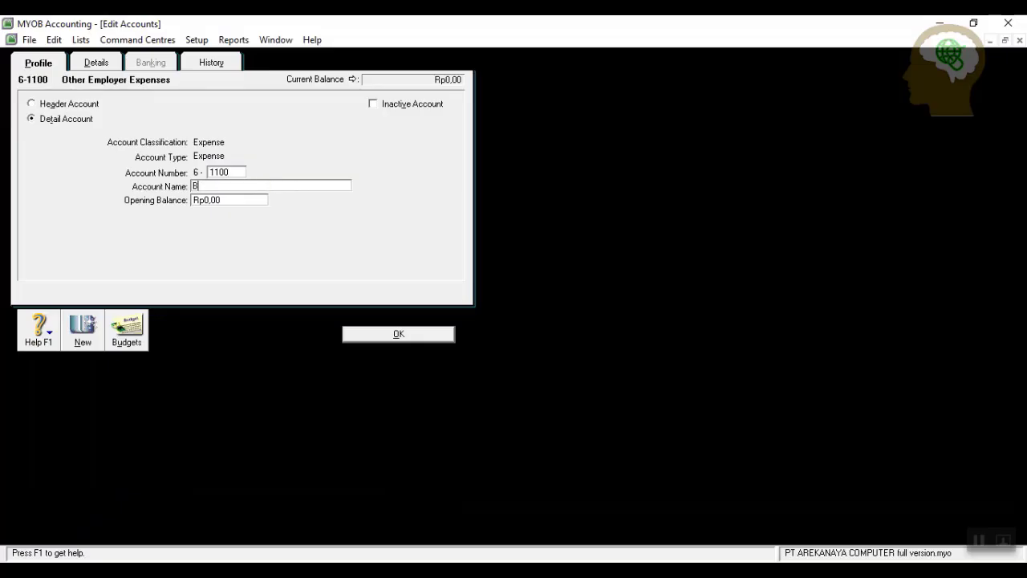
type("eban telepo")
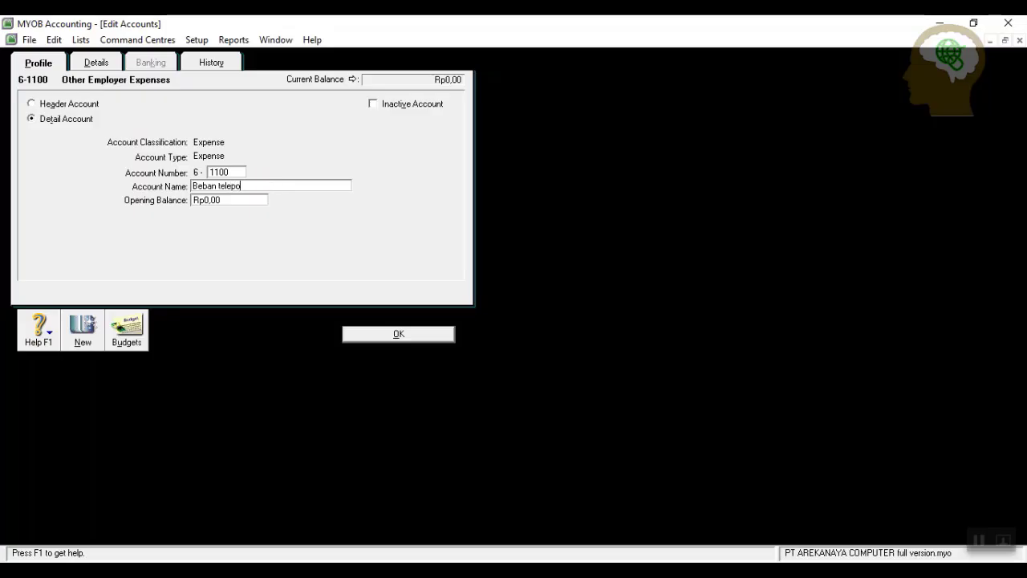
type("ne dan listrik")
left_click(386, 334)
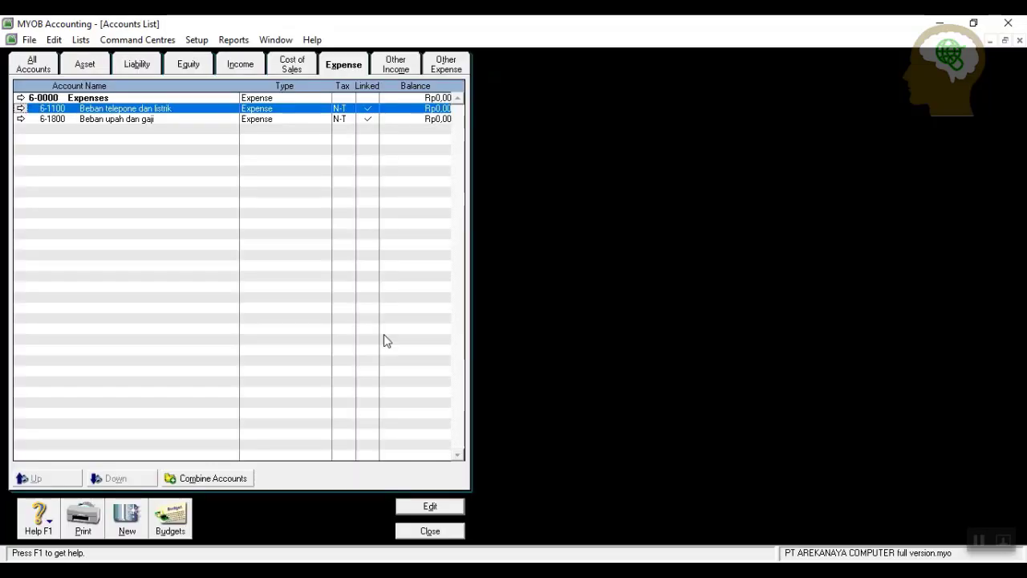
Add expense account 6-1200 Beban perlengkapa.
left_click(125, 520)
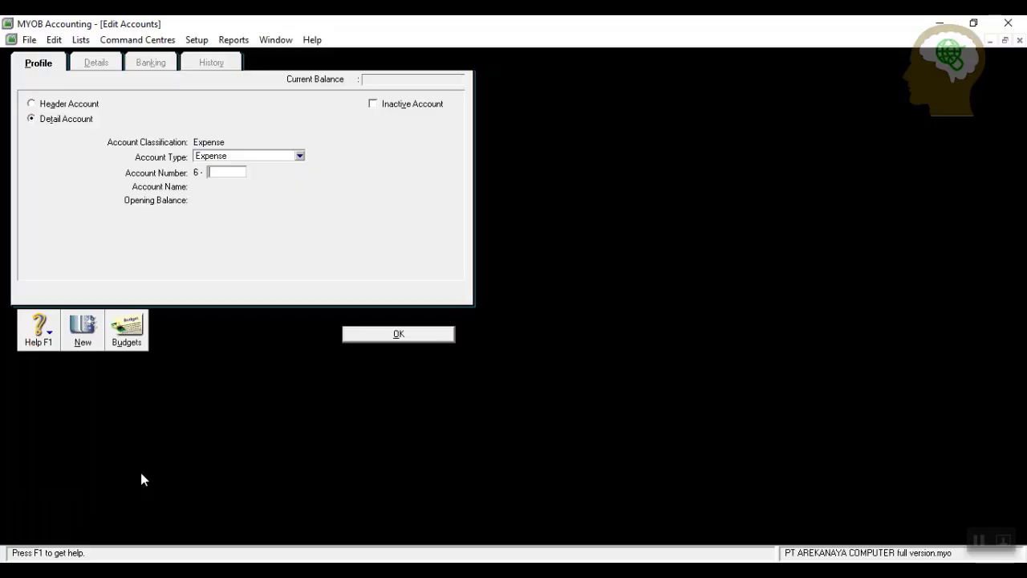
type("1200")
key("Tab")
type("Beban")
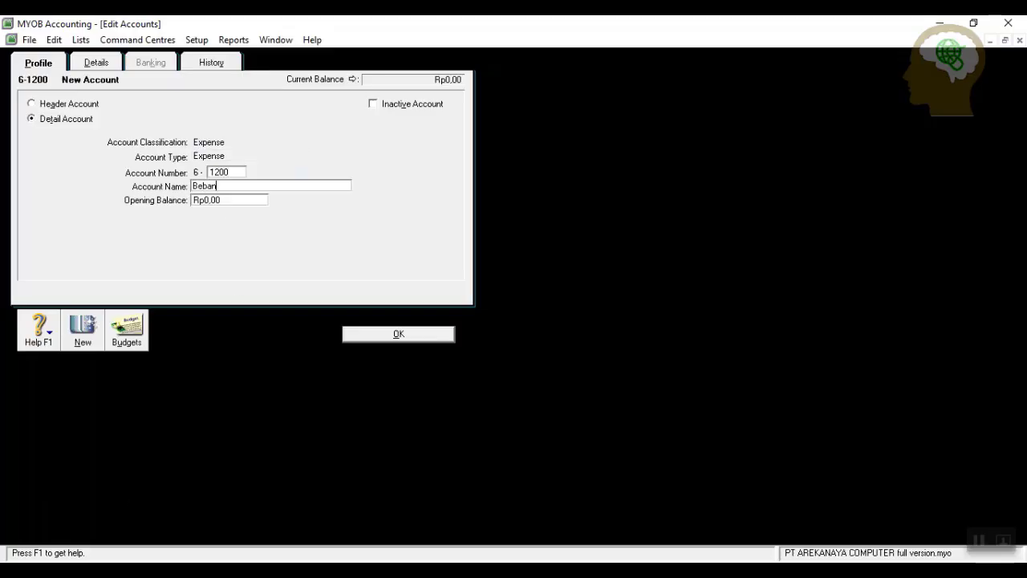
type(" perlengkapan toko")
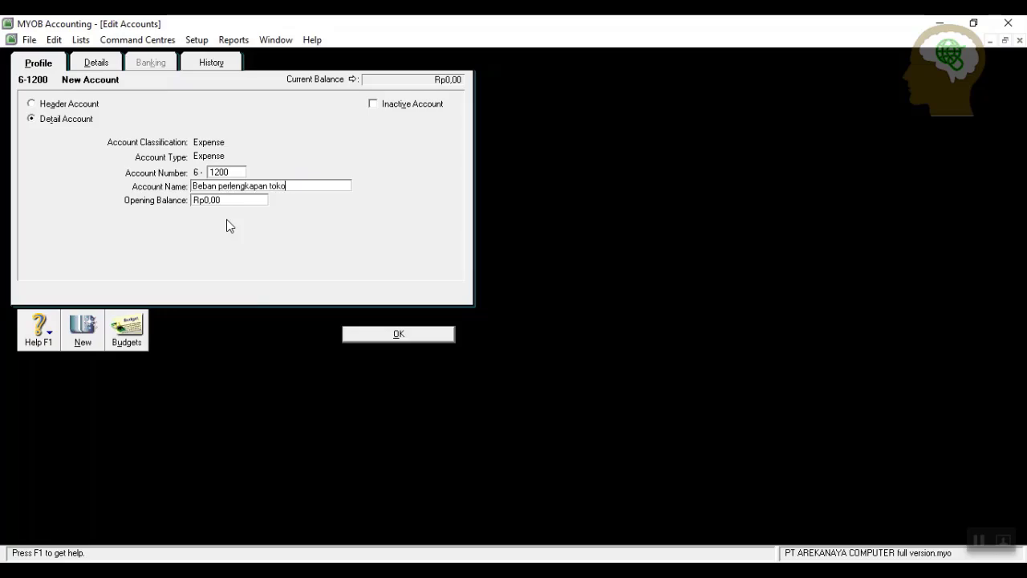
left_click(388, 335)
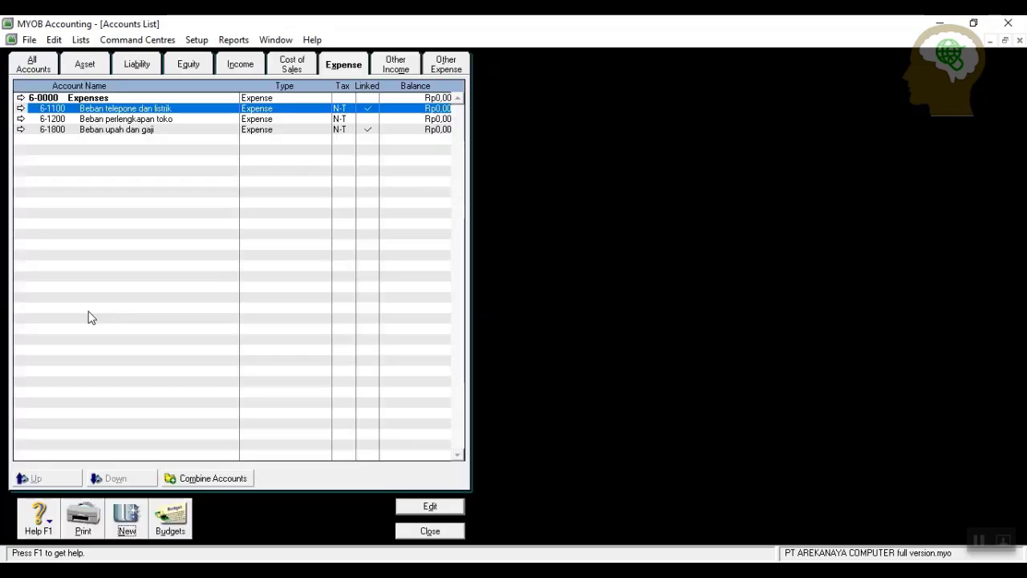
Add expense account 6-1300 Beban kerugian penghapusan piu, correcting a typo in the name.
left_click(127, 518)
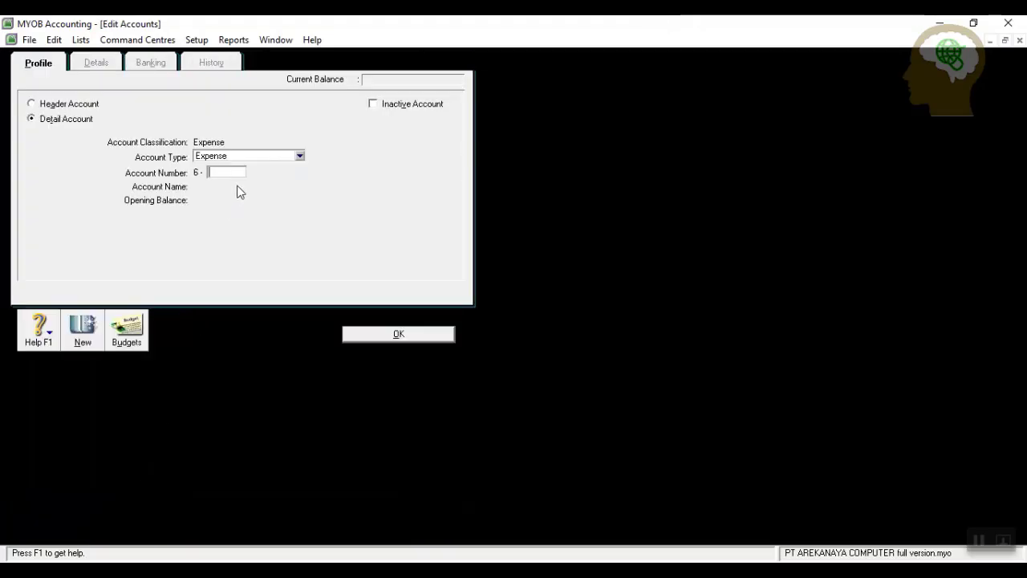
type("1300")
key("Tab")
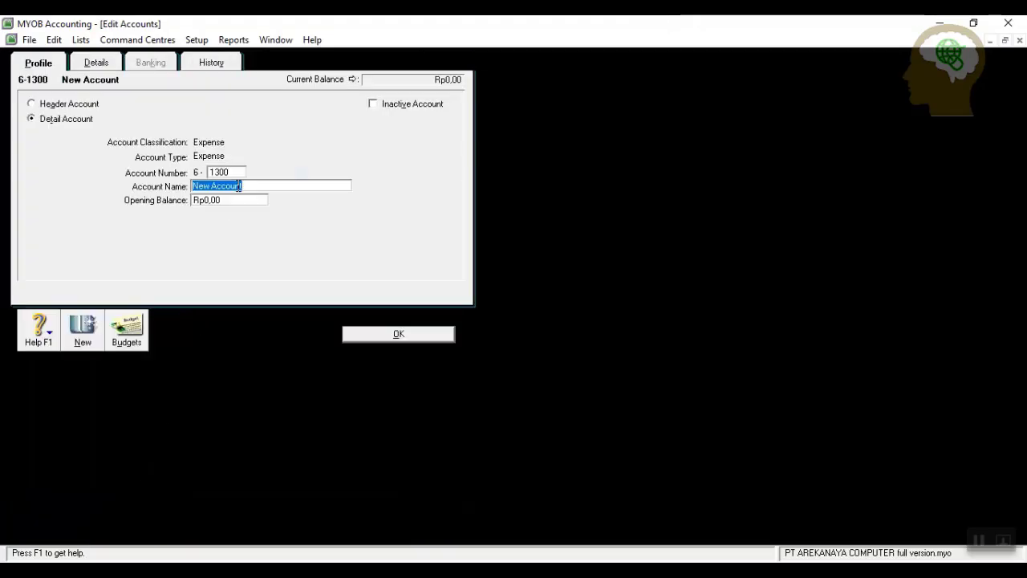
type("Beb")
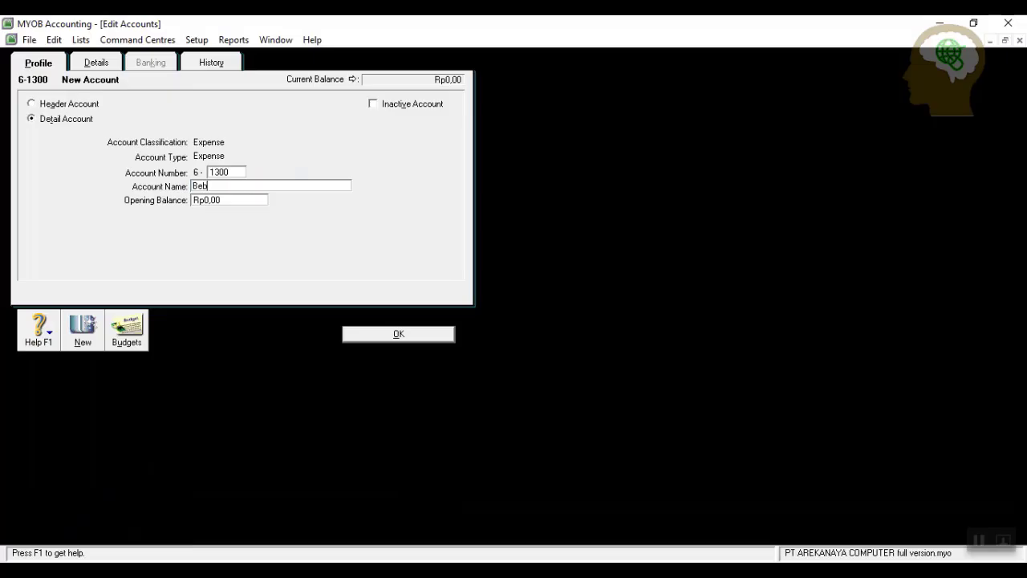
type("an kerugian penghapusan [iu")
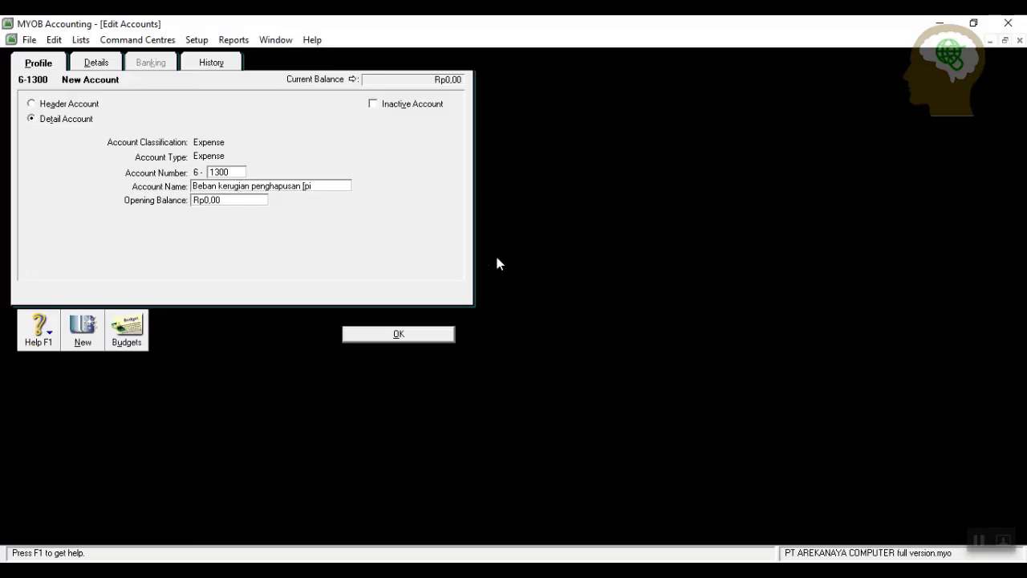
key("BackSpace")
key("BackSpace")
key("BackSpace")
type("piu")
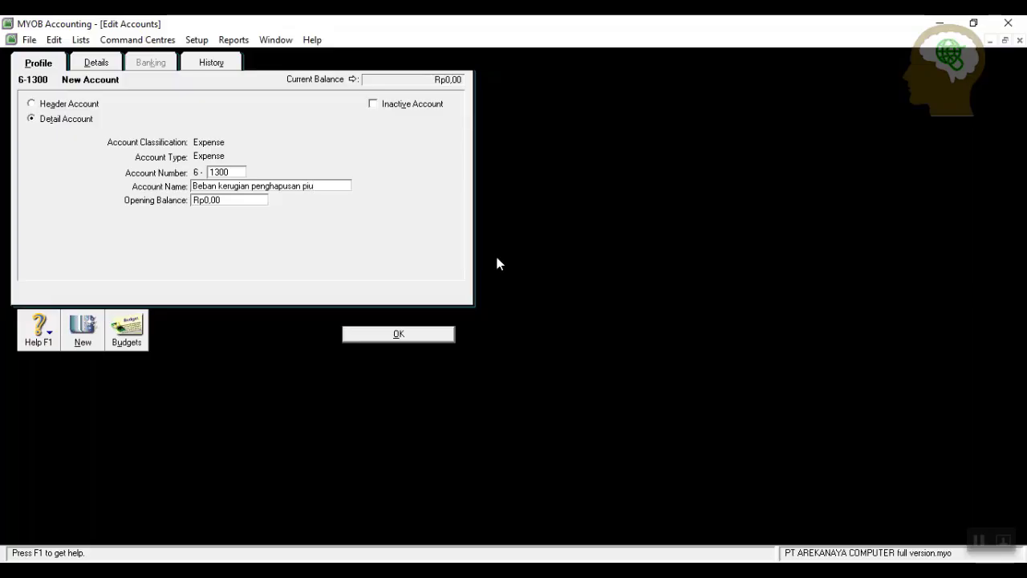
left_click(379, 337)
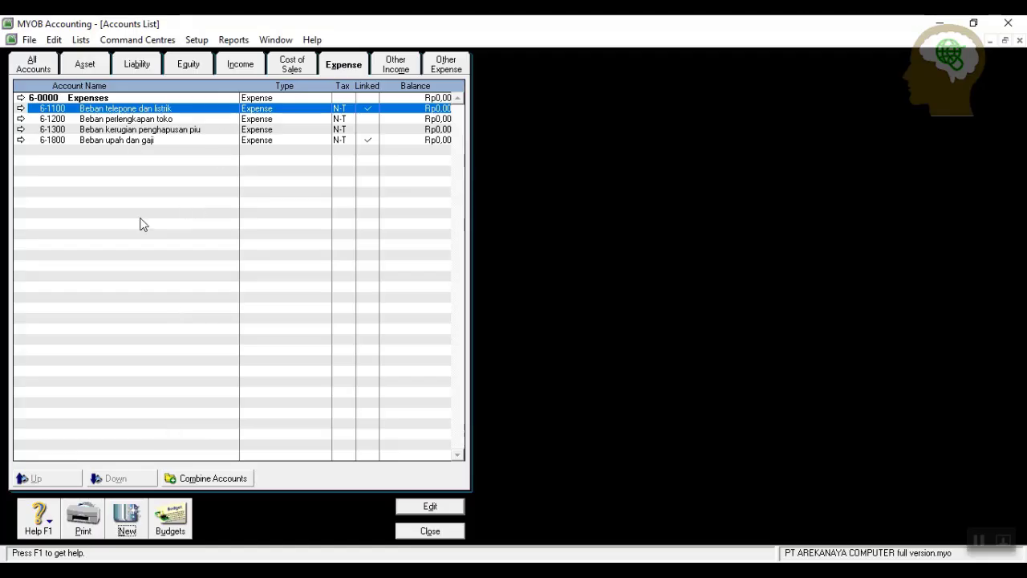
Add expense account 6-1400 Beban kerugian kerusakan br.
left_click(126, 515)
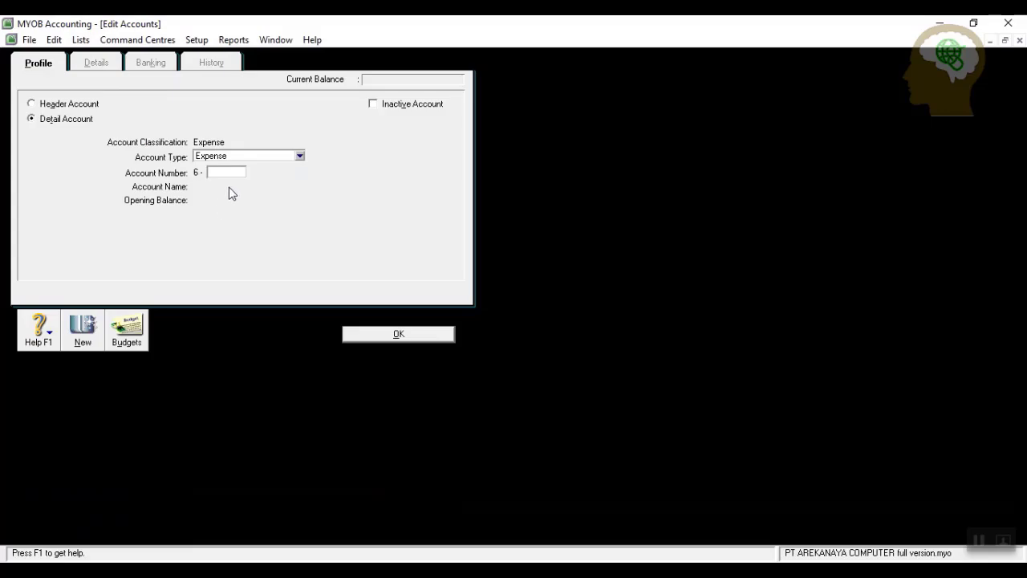
type("1400")
key("Tab")
type("Beban ke")
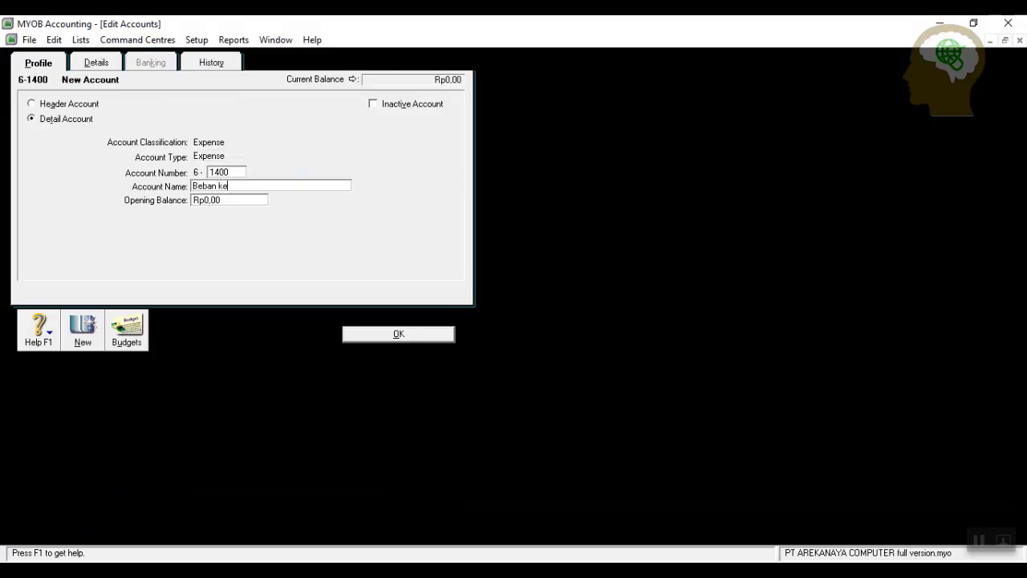
type("rugian kerusakan brg d")
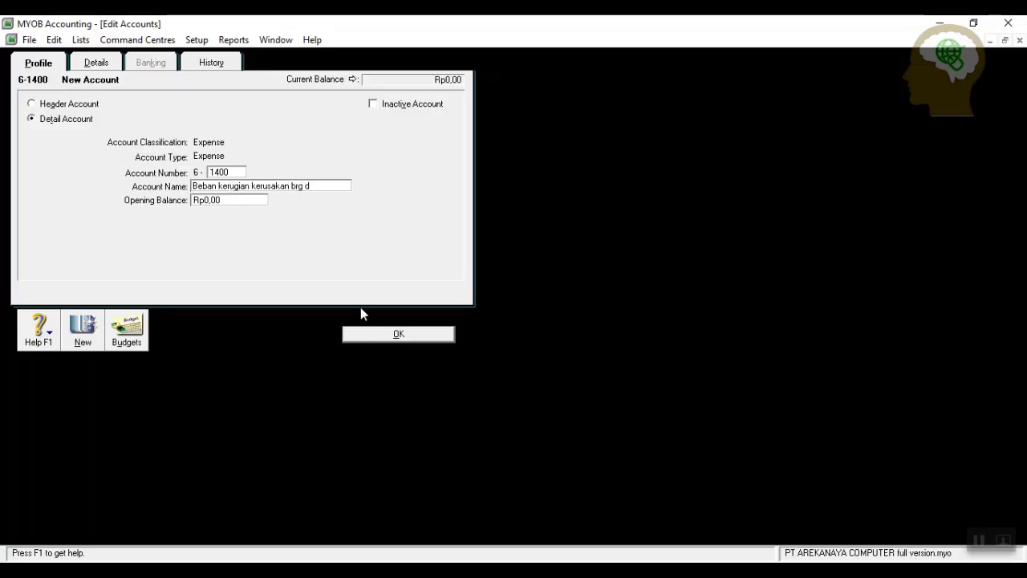
left_click(370, 335)
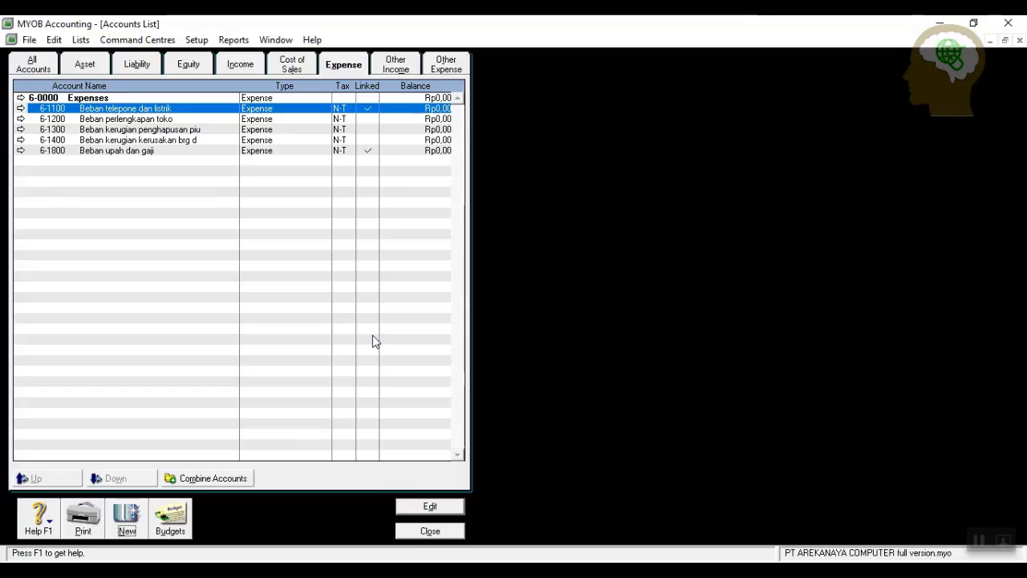
Fill in a new expense account 6-1500 named Beban penyusutan aktiva etap.
left_click(127, 517)
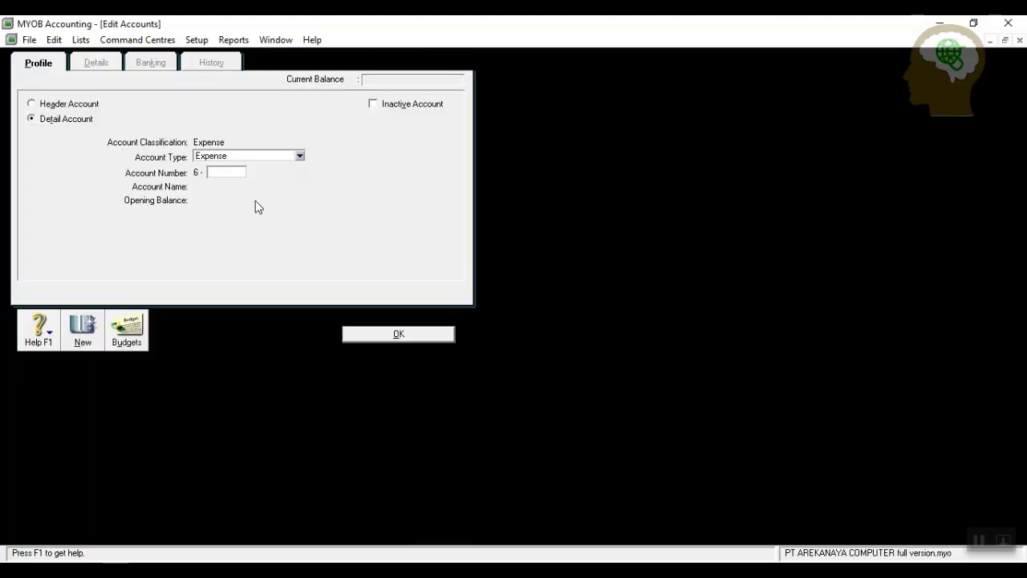
type("1500")
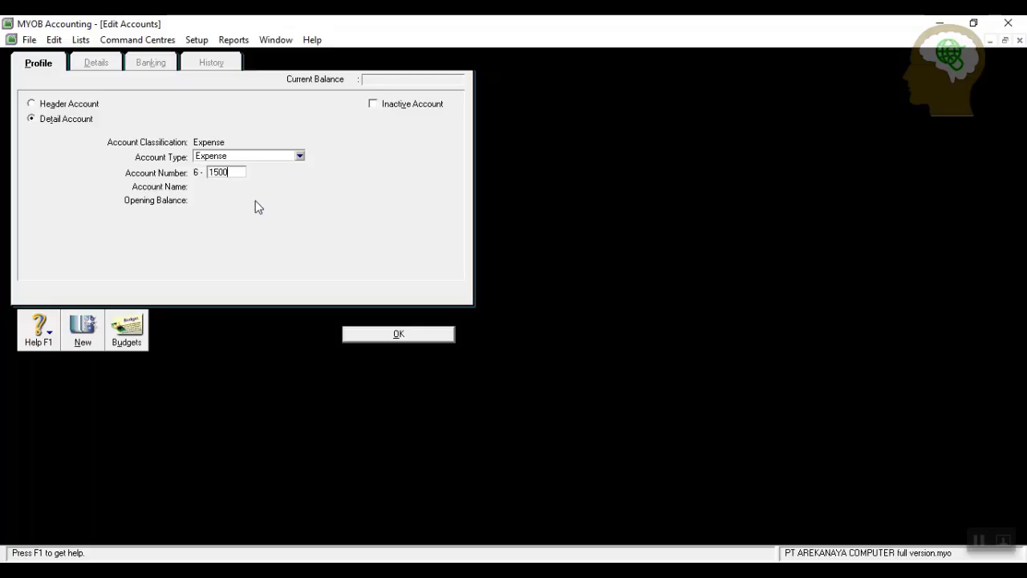
key("Tab")
type("Beban")
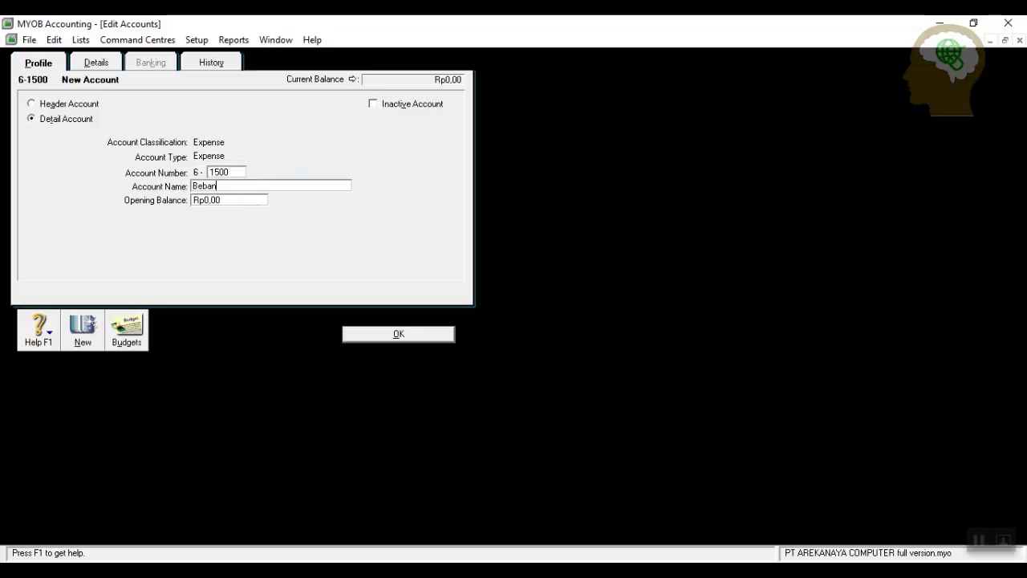
type(" penyusutan aktiva etap")
Save 6-1500 and add expense account 6-1600 Beban asuransi.
left_click(374, 334)
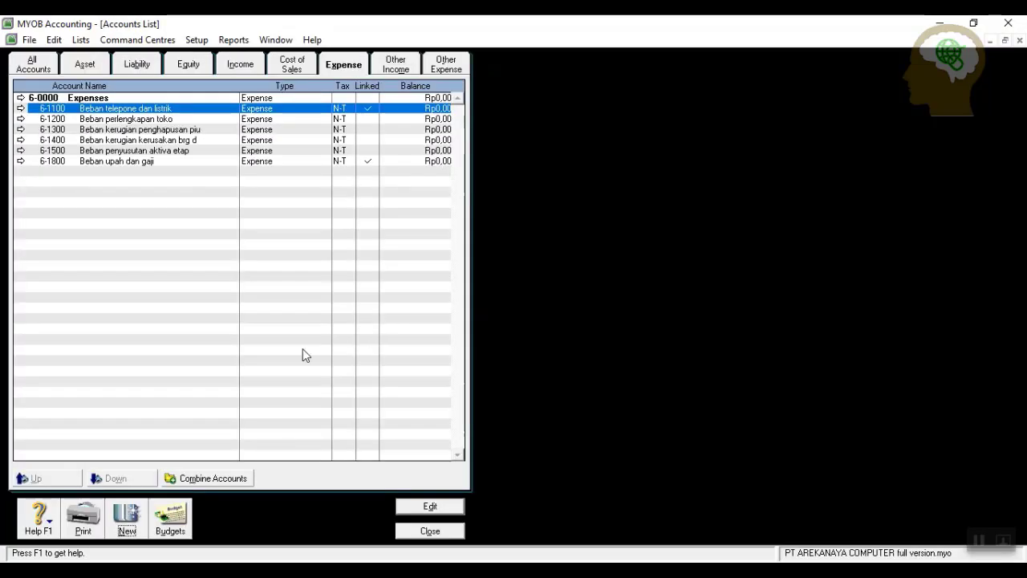
left_click(131, 519)
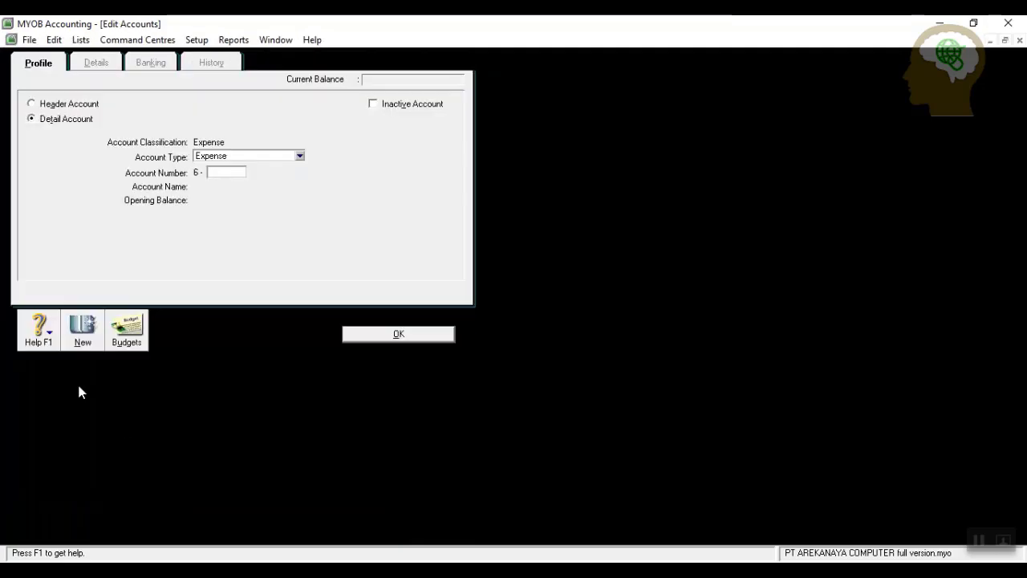
type("1600")
key("Tab")
type("Beban")
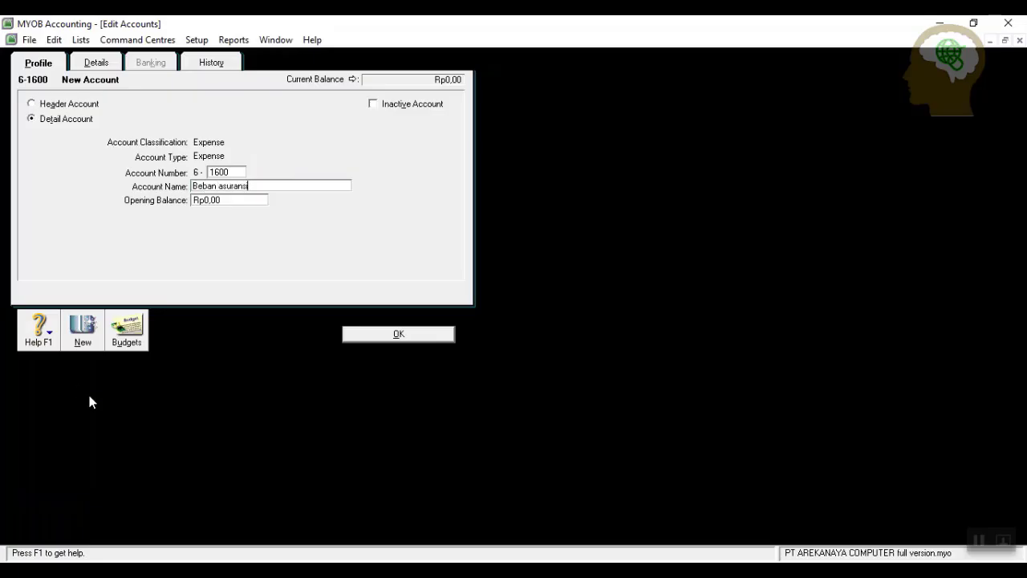
left_click(424, 337)
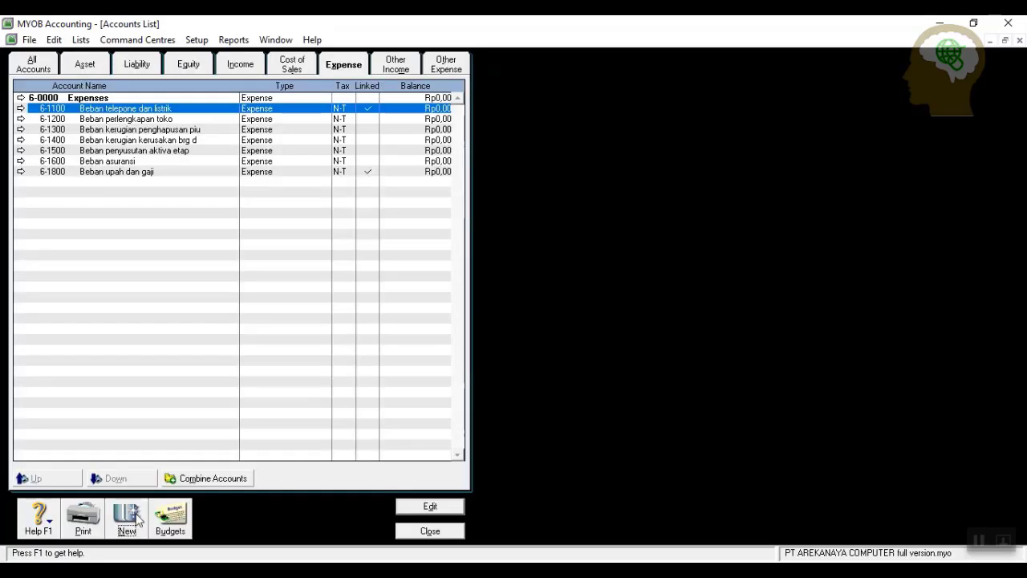
Add expense account 6-1700 Beban sewa toko.
left_click(122, 516)
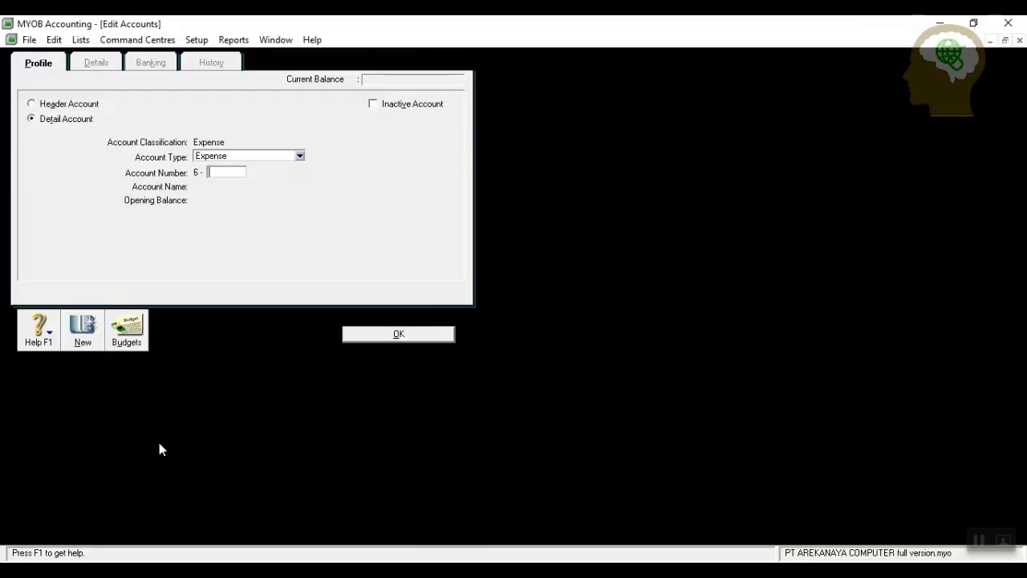
type("1700")
key("Tab")
type("Beban se")
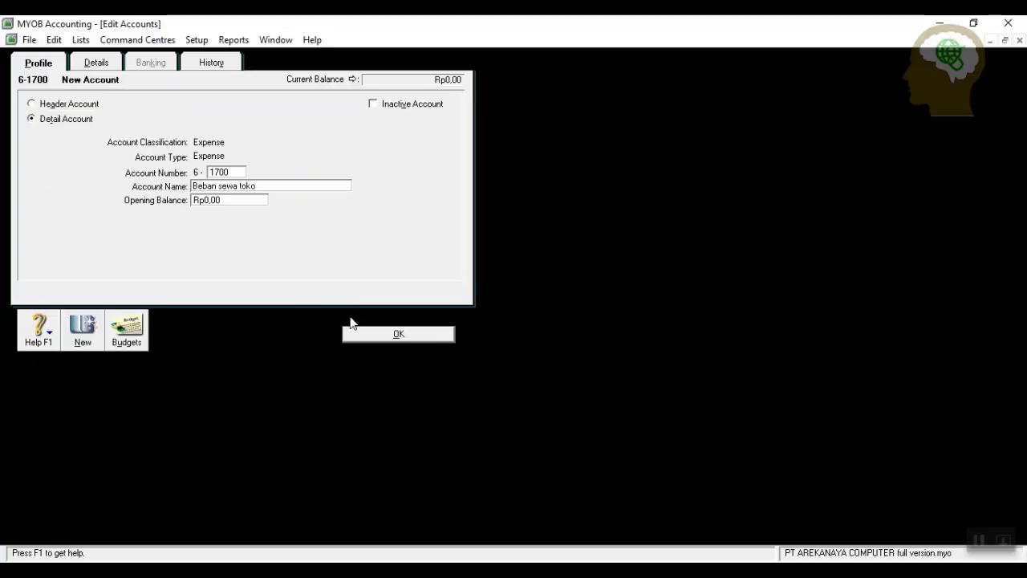
left_click(361, 336)
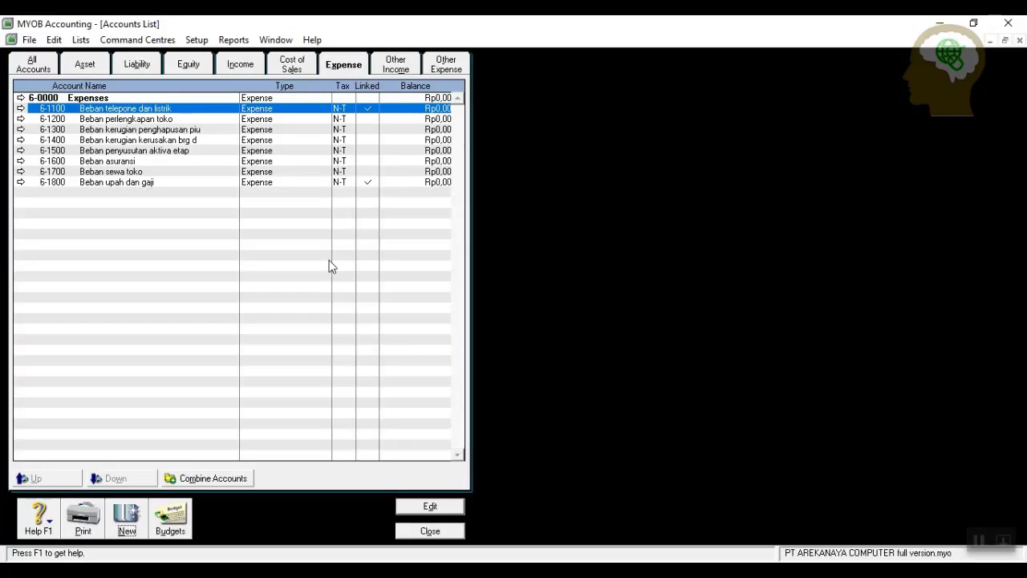
Add expense account 6-1900 Beban-beban operasi lainnya.
left_click(126, 520)
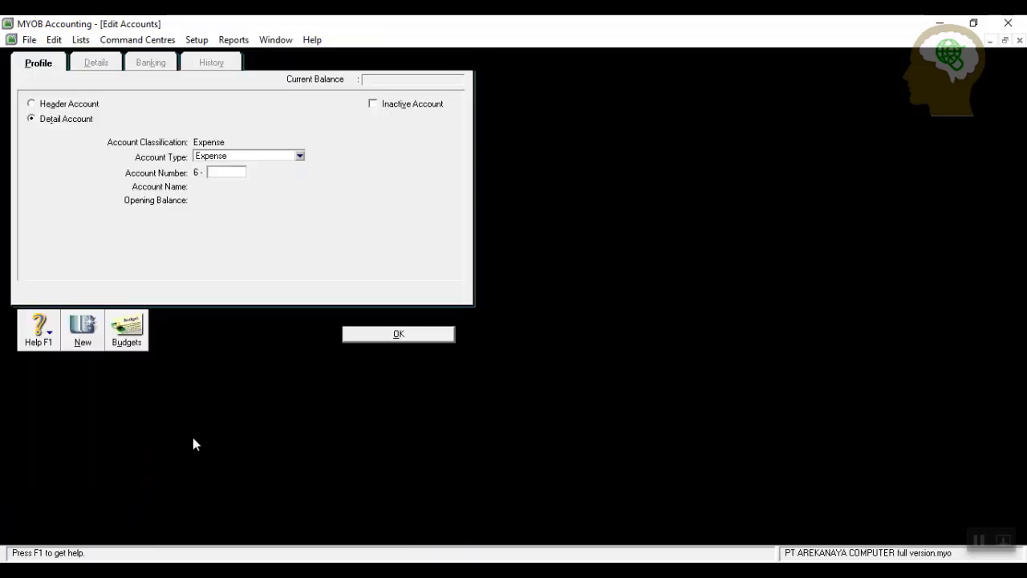
type("1900")
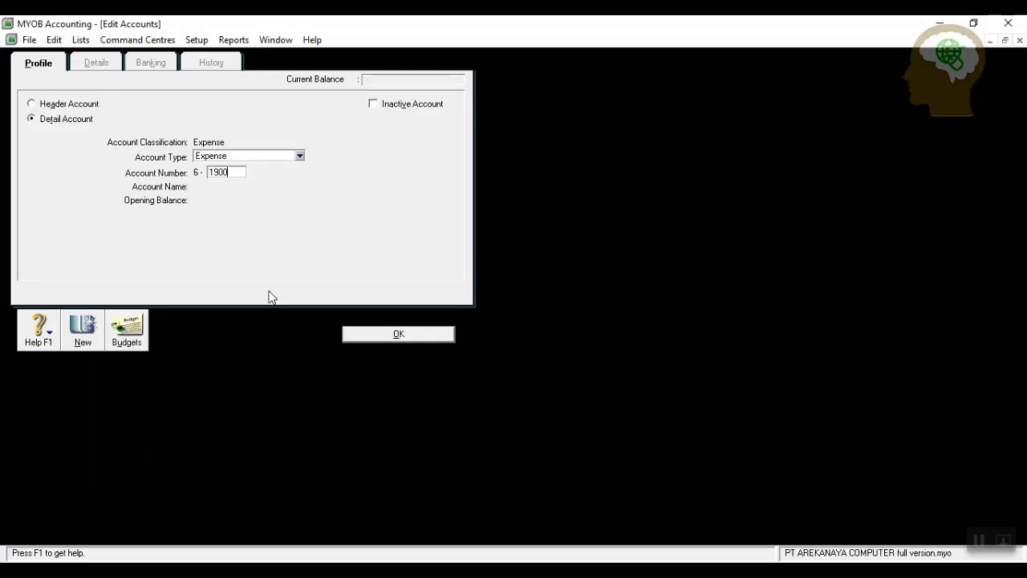
key("Tab")
type("Beban-")
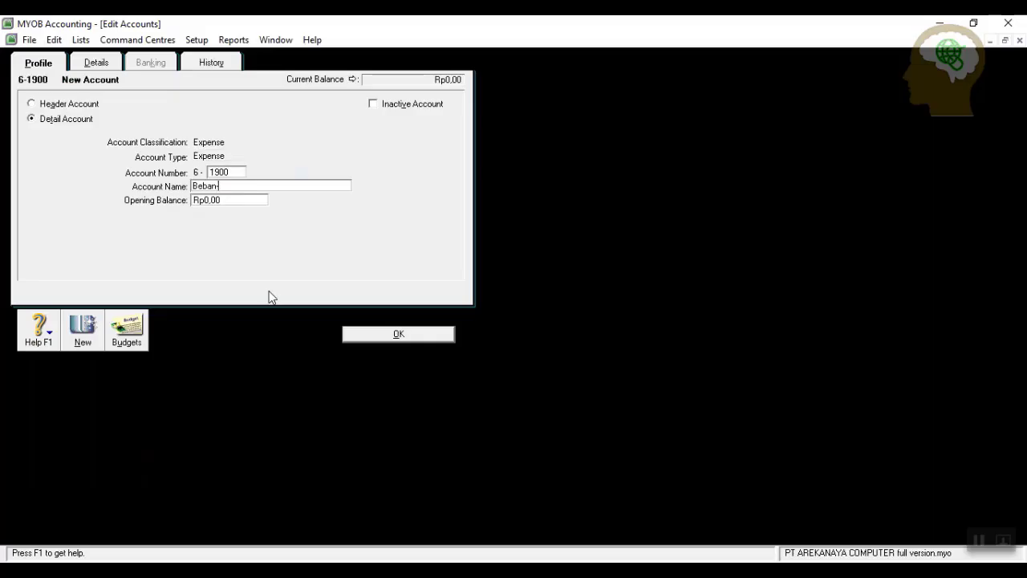
type("beban operasi lainnya")
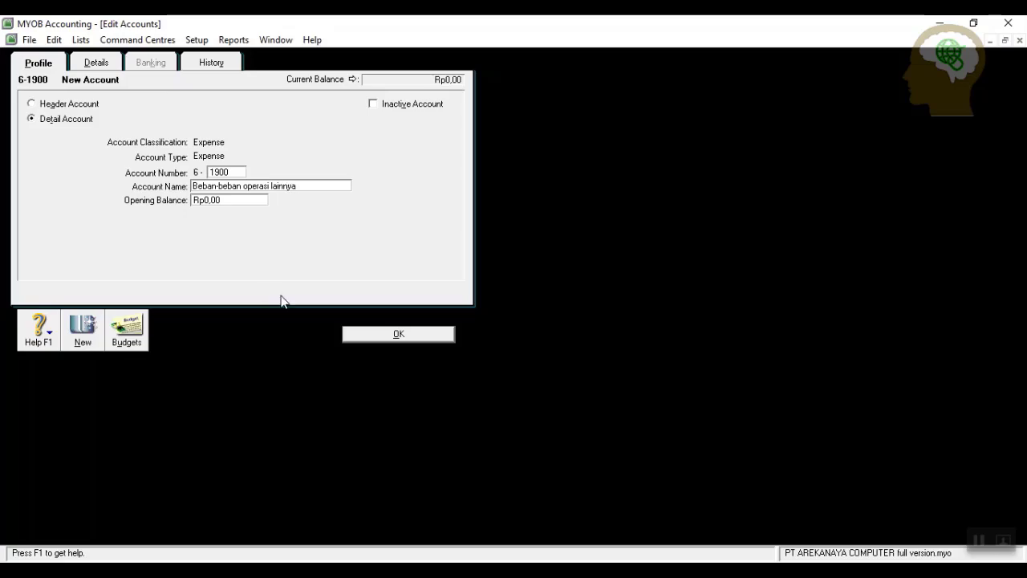
left_click(405, 334)
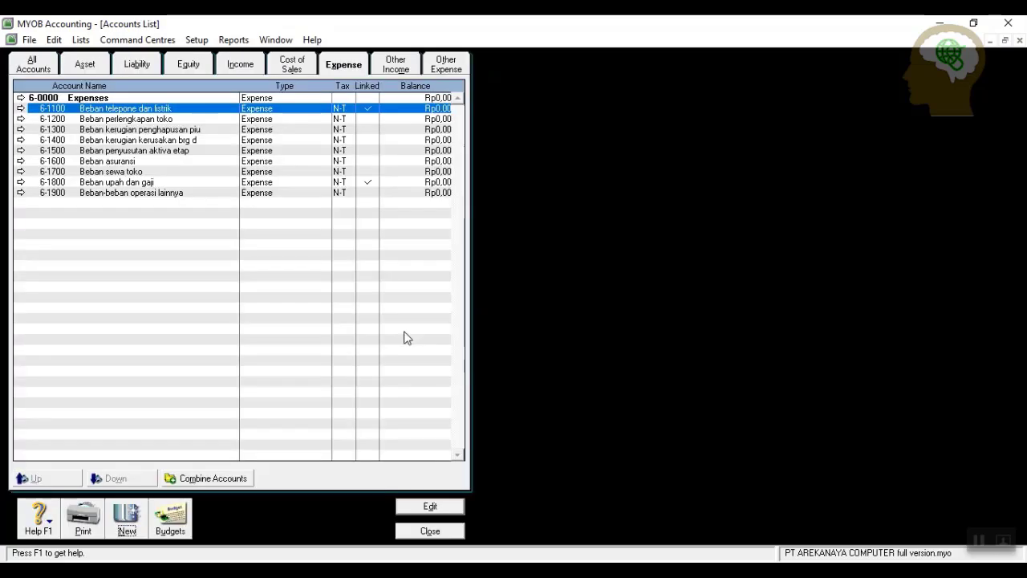
Add expense account 6-1910 Beban iklan.
left_click(126, 518)
type("1910")
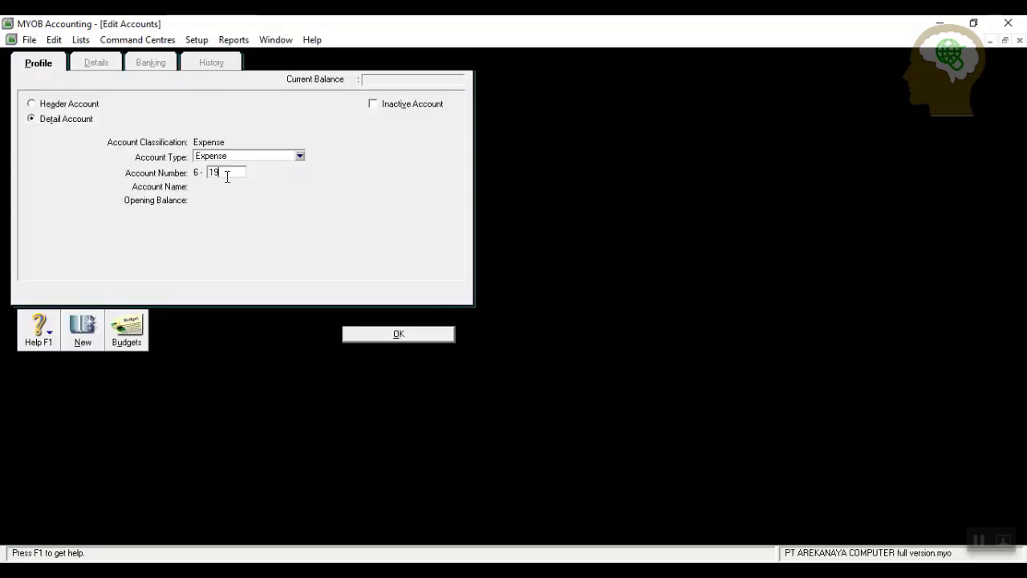
key("Tab")
type("Beban")
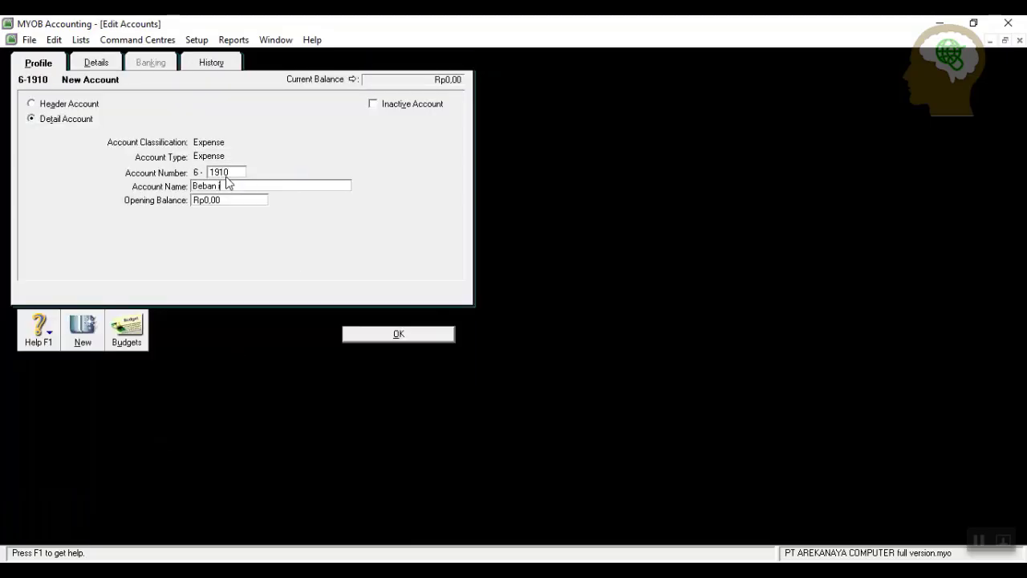
type(" iklan")
left_click(376, 336)
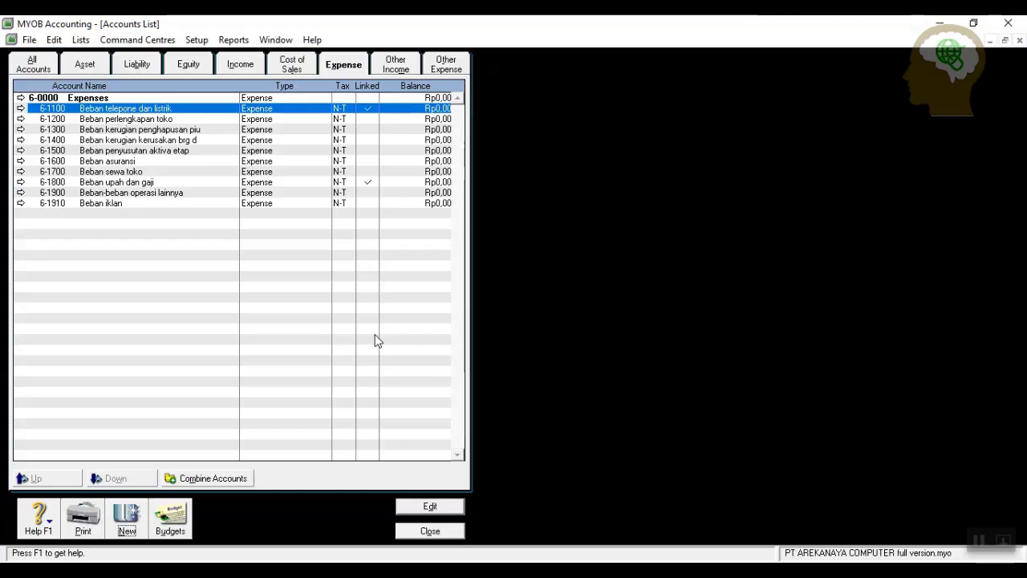
left_click(395, 65)
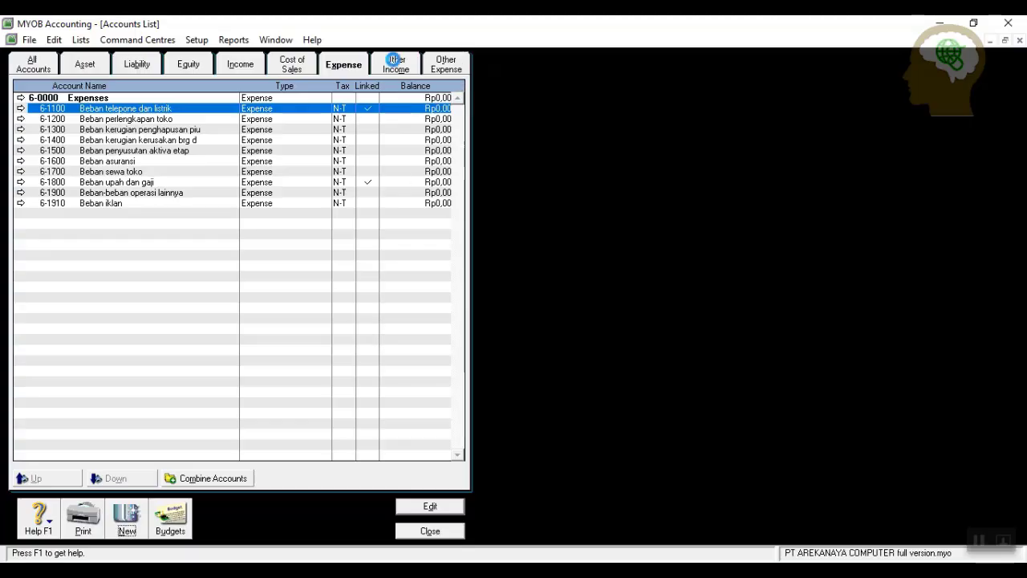
Add Other Income account 8-1100 Pendapatan bunga.
left_click(128, 522)
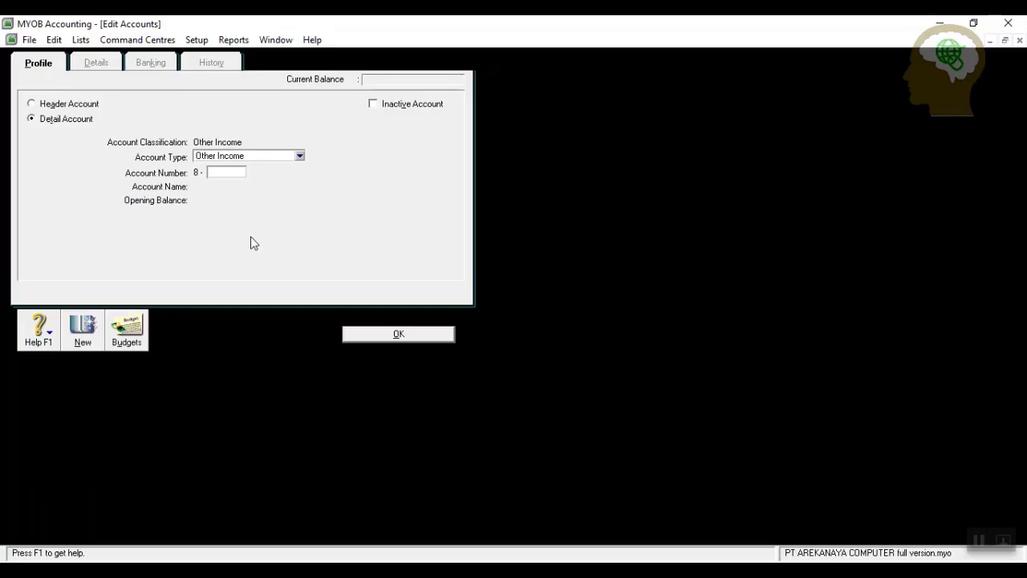
type("1100")
key("Tab")
type("Pendapat")
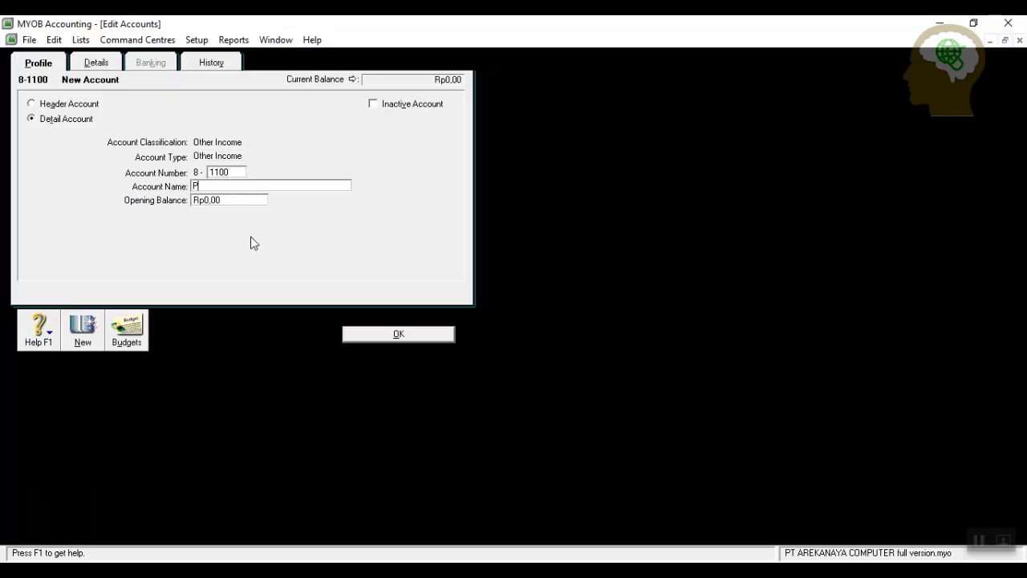
type("unga")
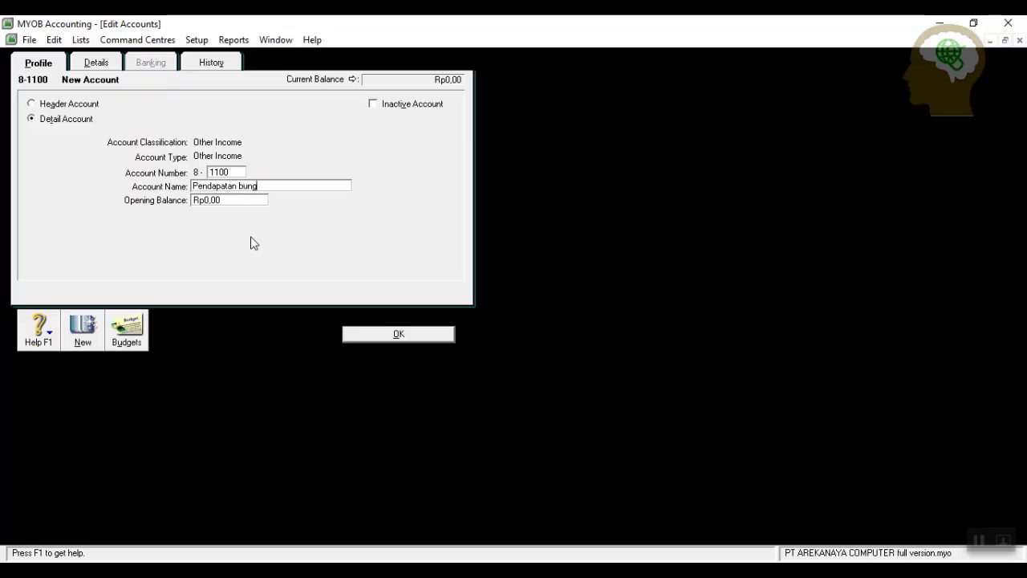
left_click(401, 334)
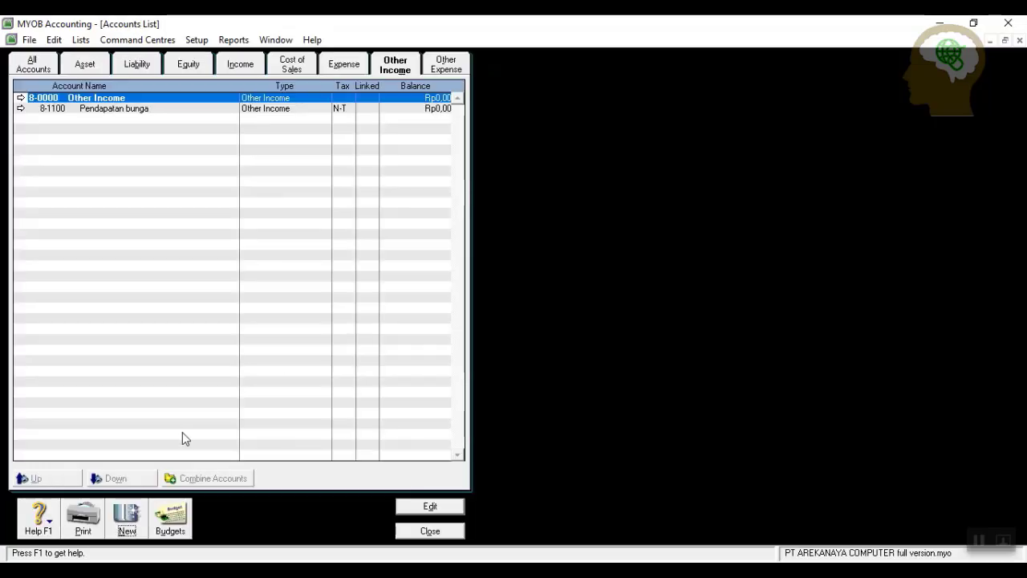
Add Other Income account 8-1200 Pendapatan dividen.
left_click(127, 518)
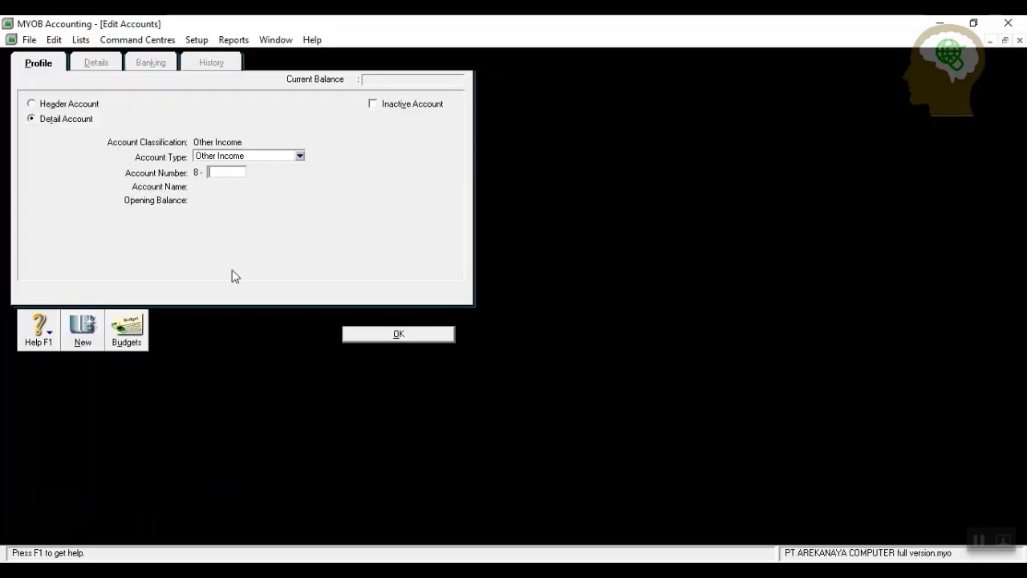
type("1200")
key("Tab")
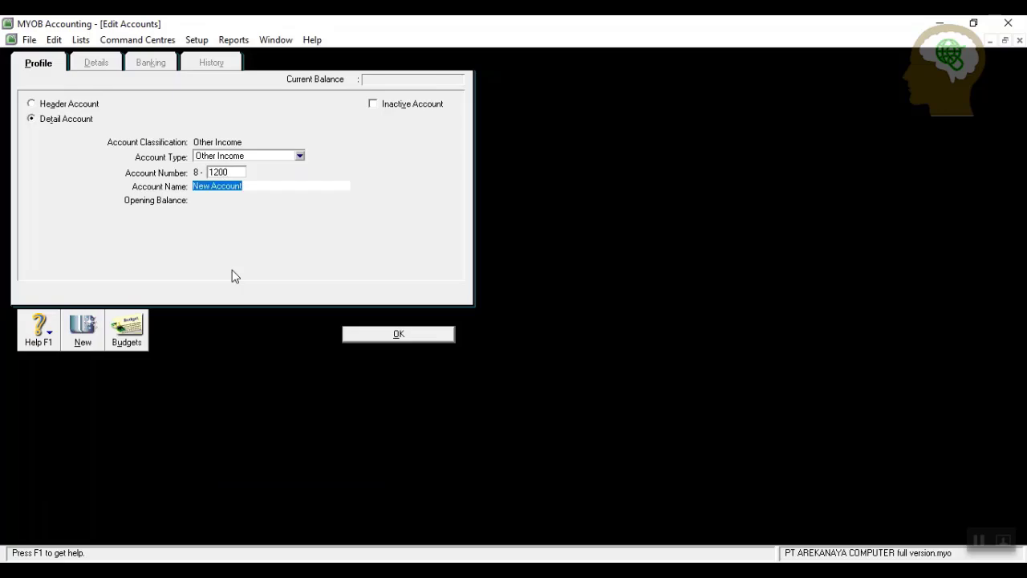
type("Pendapatan dividen")
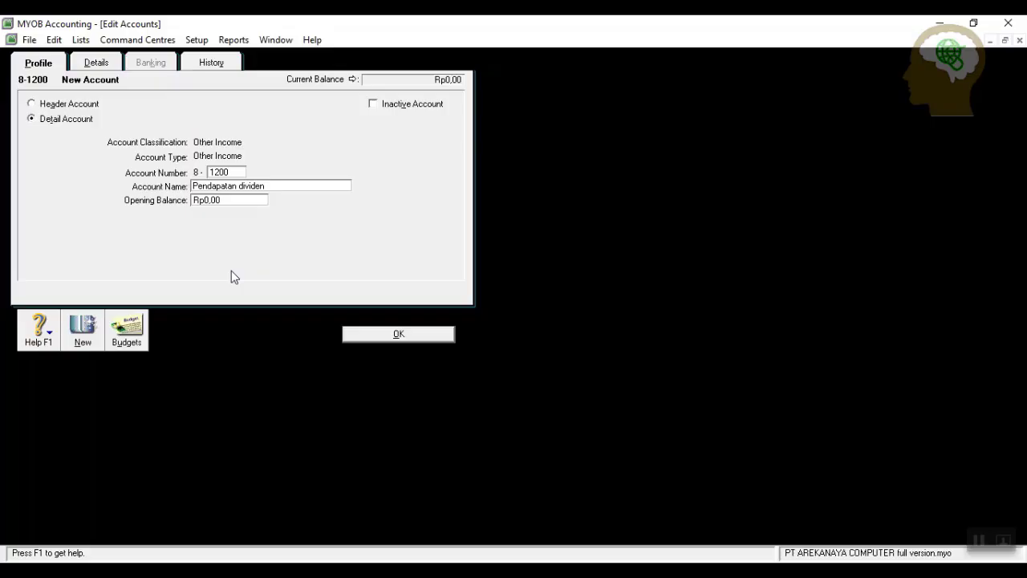
left_click(379, 334)
Add Other Income account 8-1300 Laba dari penjualan saham.
left_click(126, 522)
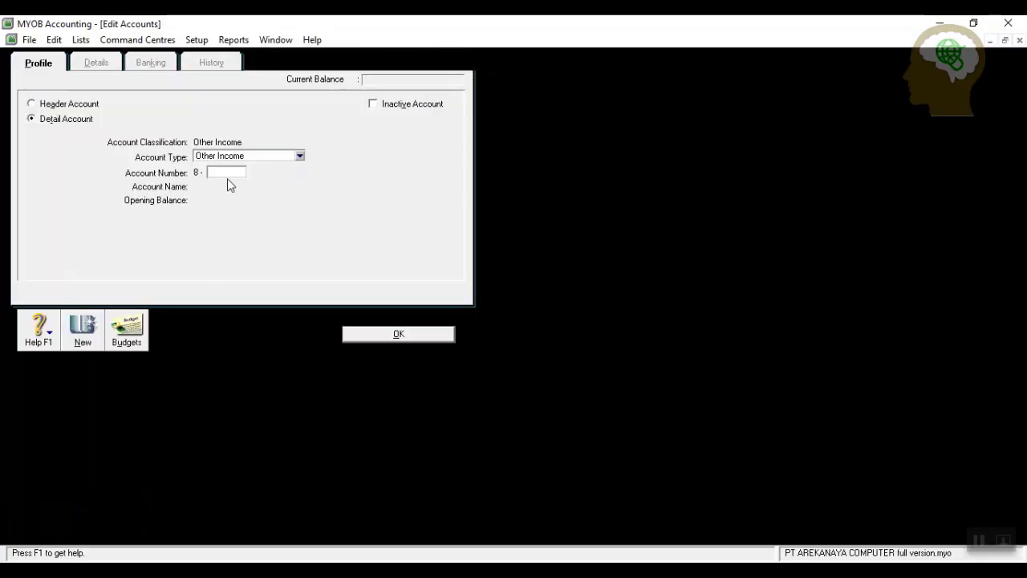
type("1300")
key("Tab")
type("Lab")
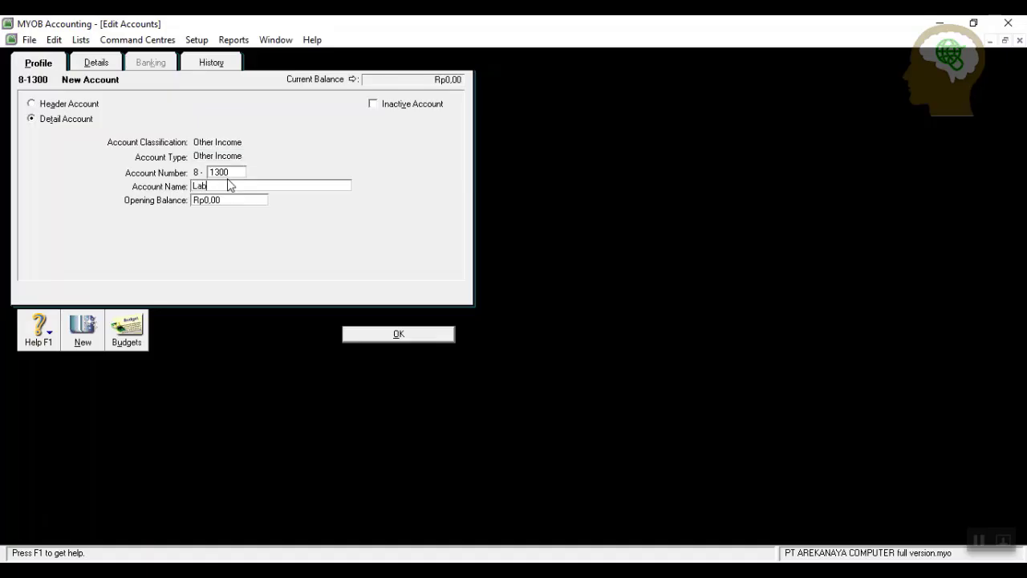
type("a dari penjualan saha")
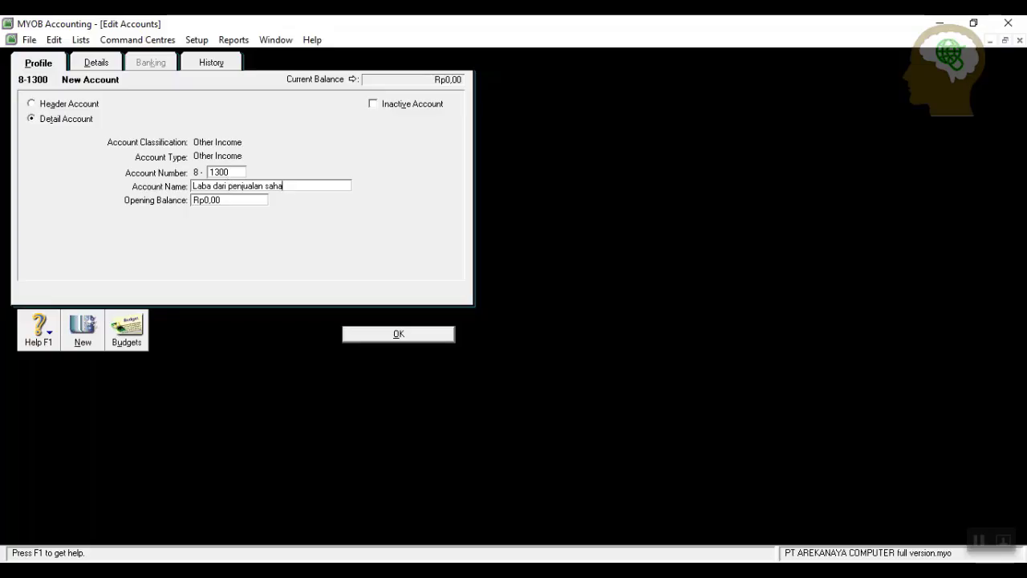
type("m")
left_click(378, 341)
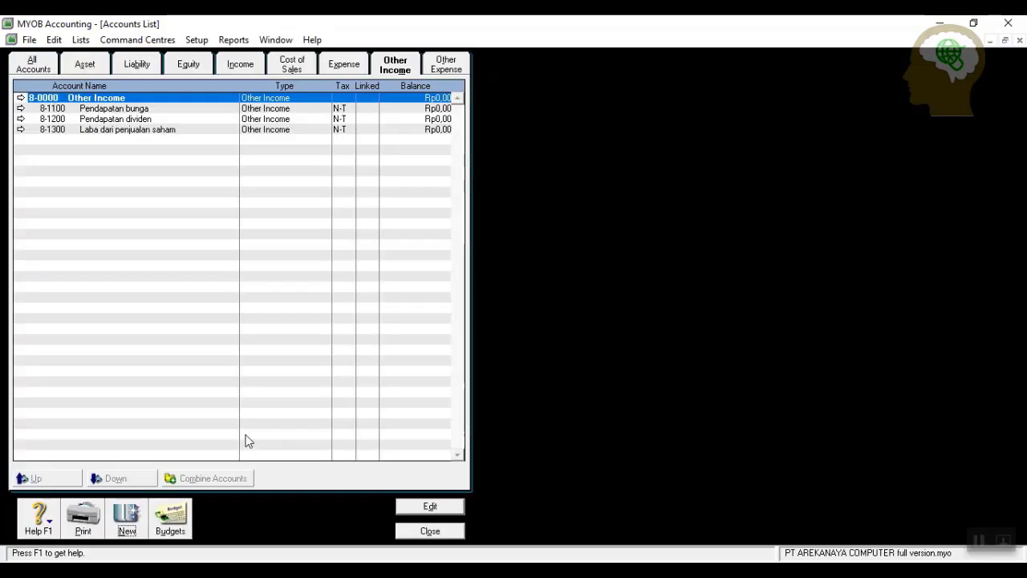
Add Other Income account 8-1400 Pendapatan jasa transportasi p.
left_click(120, 527)
type("14")
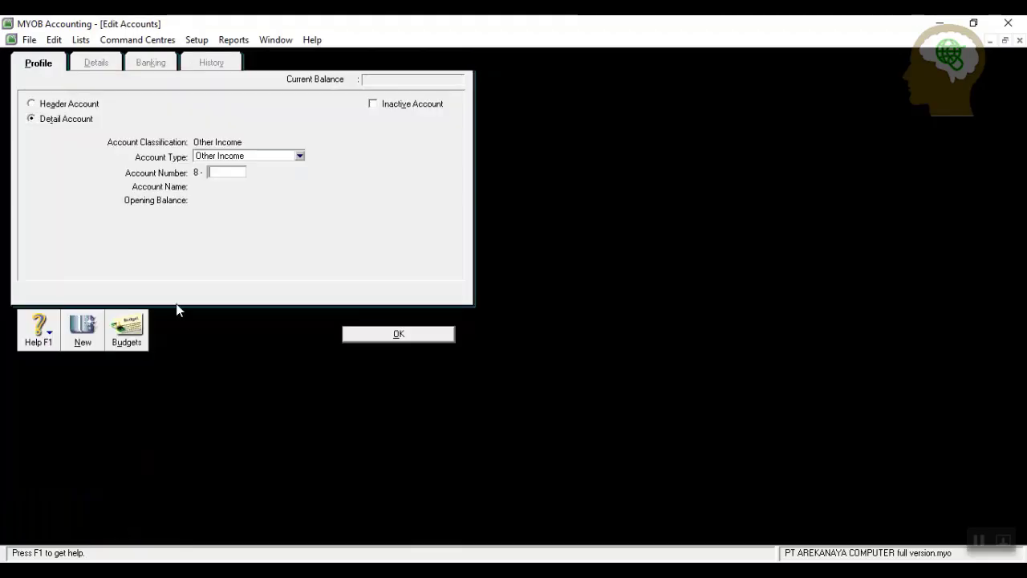
type("00")
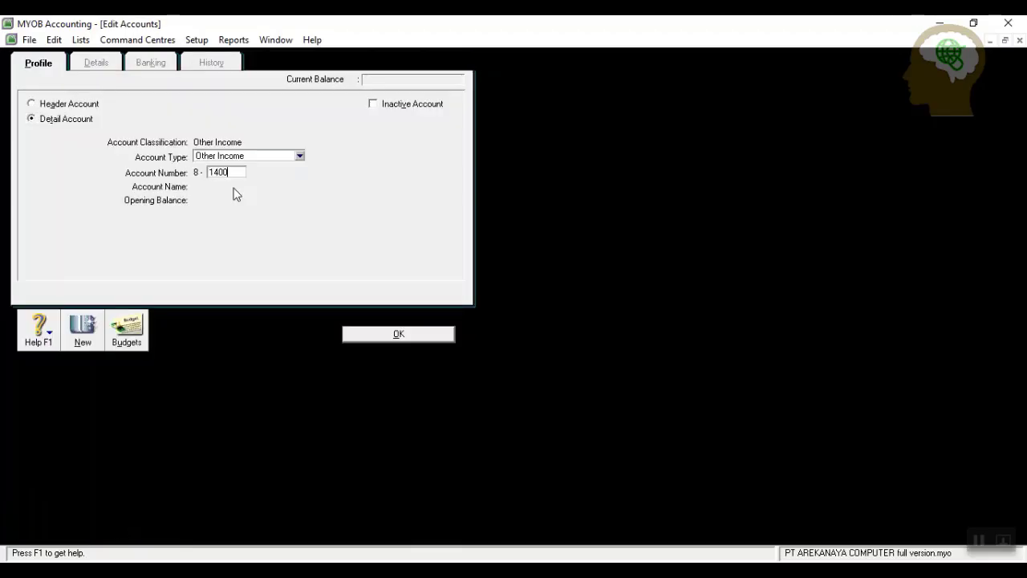
key("Tab")
type("Pendapatan")
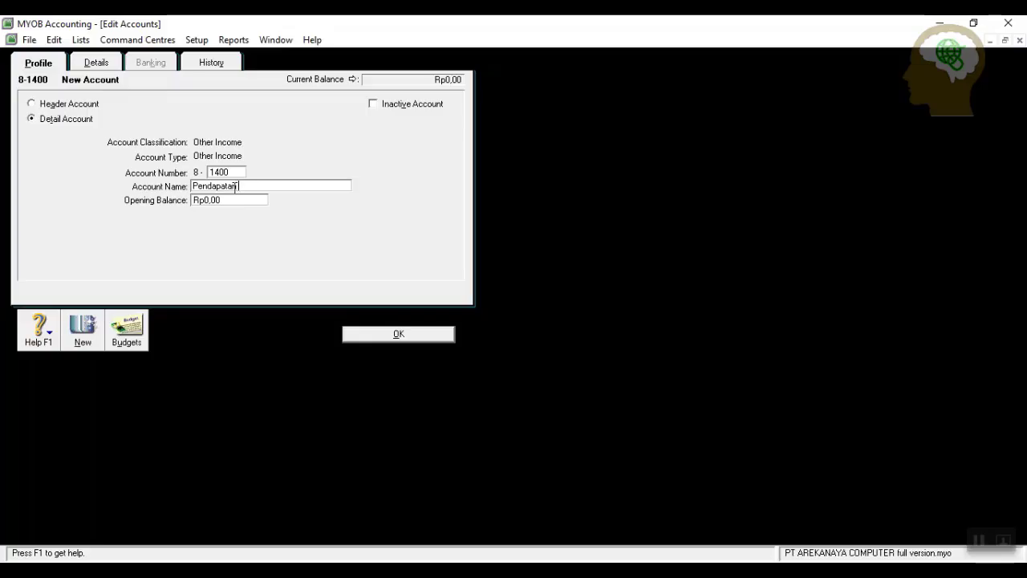
type(" jasa transportasi p")
left_click(396, 339)
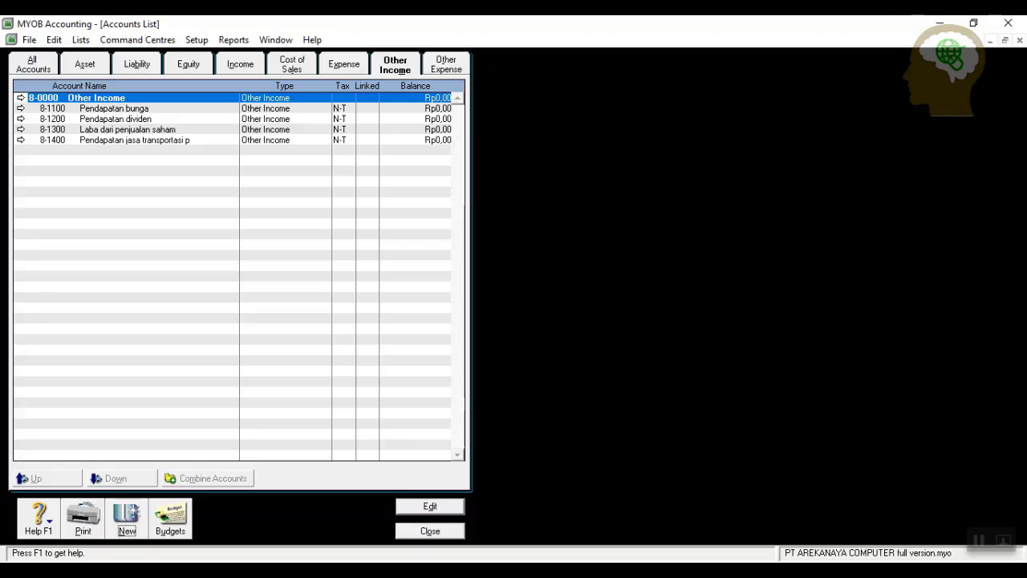
Under Other Expense, add account 9-1100 Beban bunga.
left_click(445, 67)
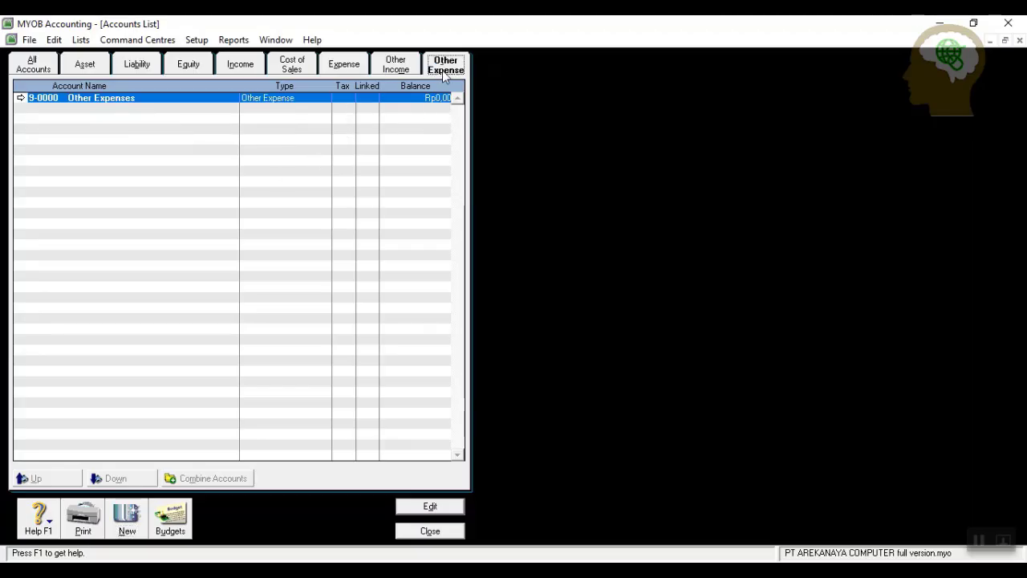
left_click(126, 522)
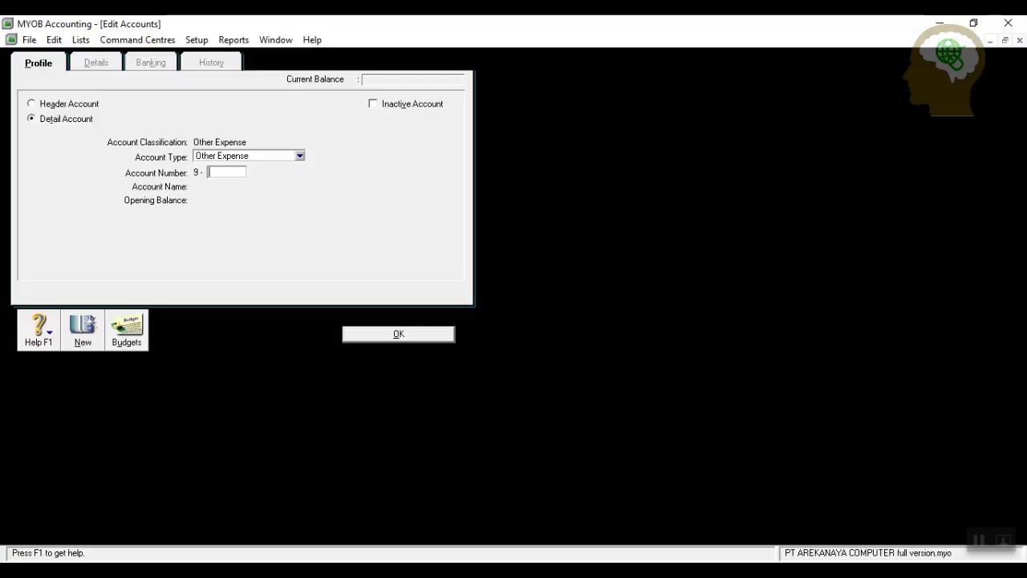
type("1100")
key("Tab")
type("Beban bunga")
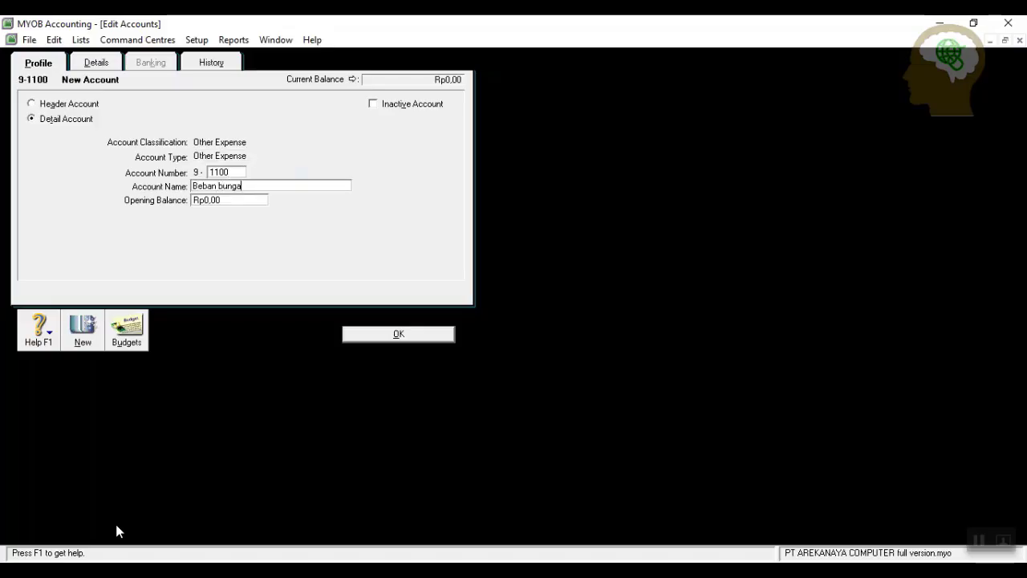
left_click(401, 337)
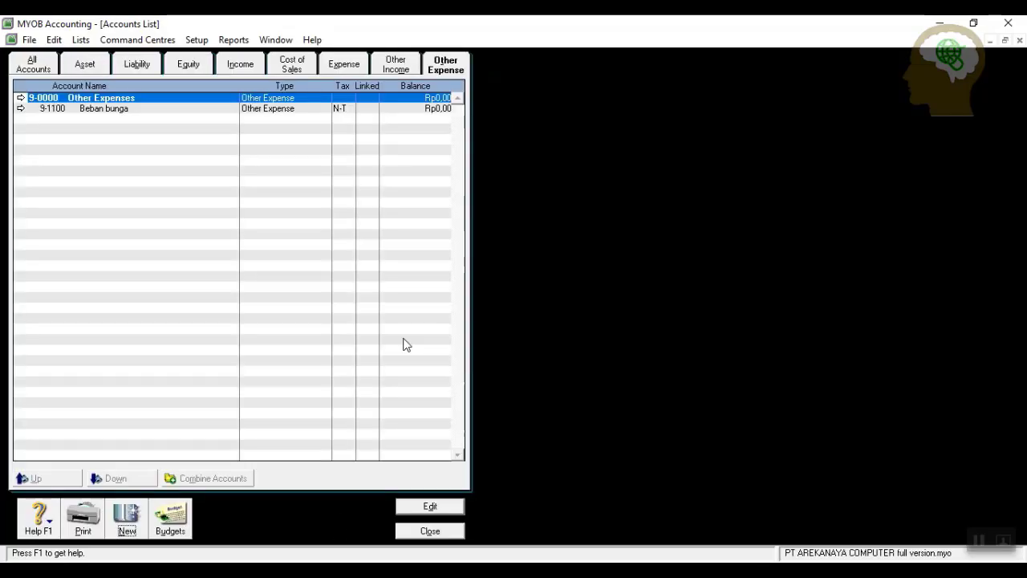
Add Other Expense account 9-1200 Beban administrasi bank.
left_click(126, 516)
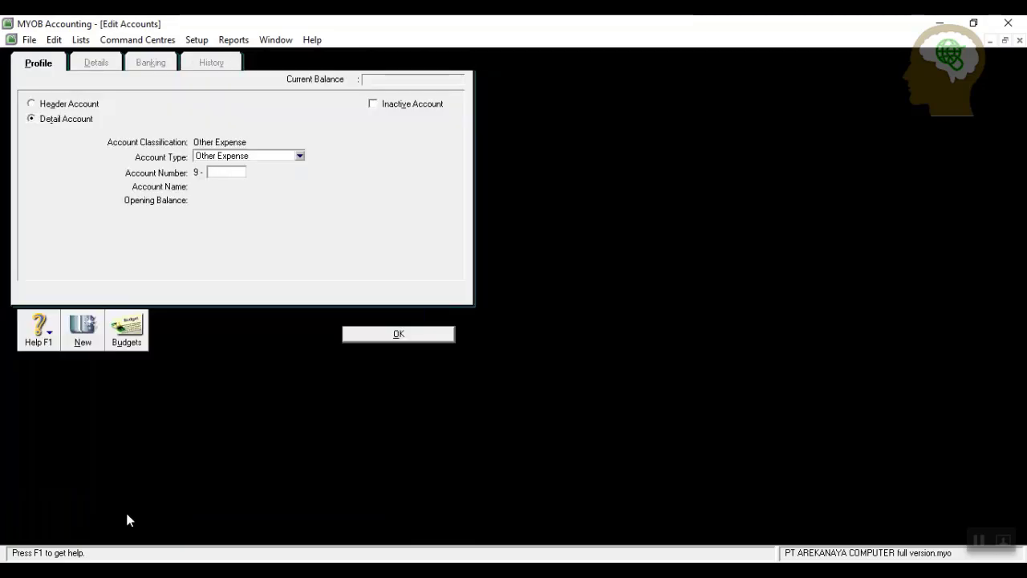
type("1200")
key("Tab")
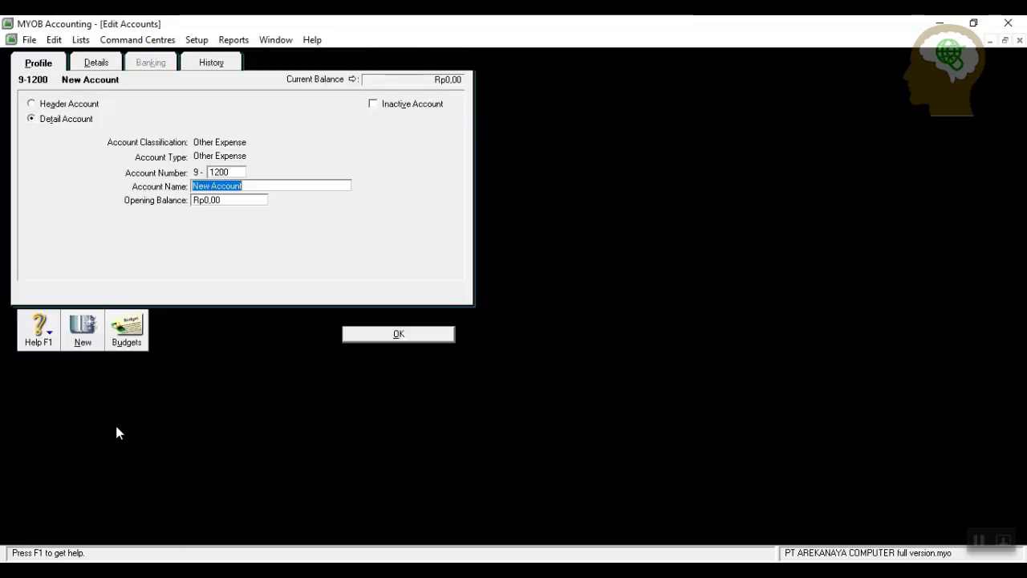
type("Beban admin")
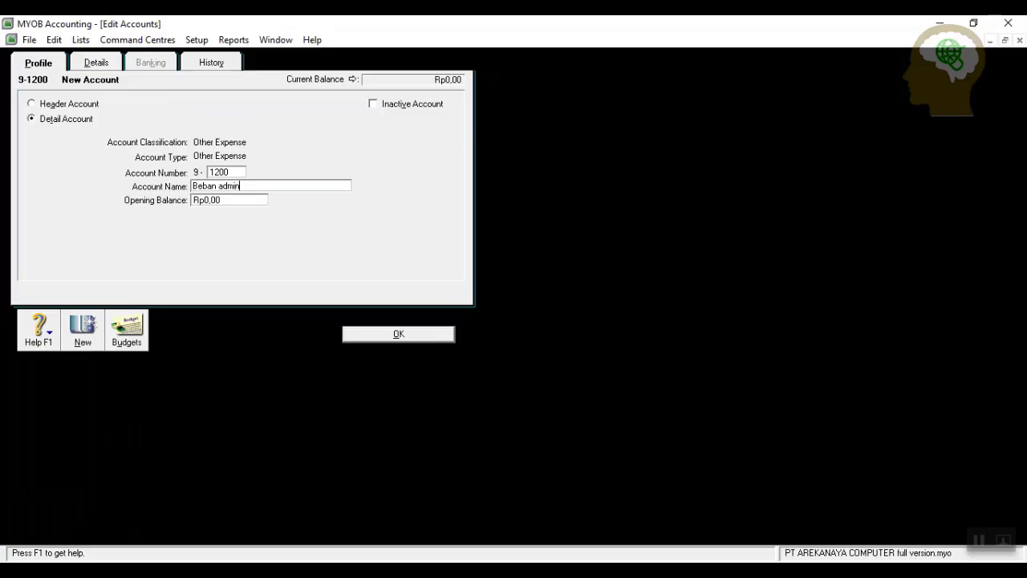
type("istrasi bank")
left_click(424, 335)
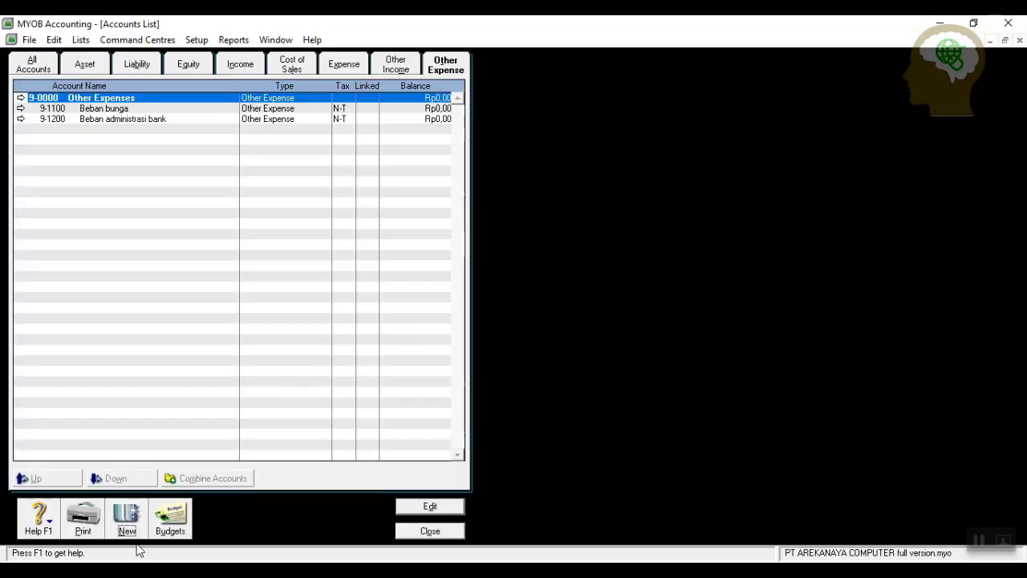
Add Other Expense account 9-1300 Beban denda pembayaran utang d.
left_click(138, 514)
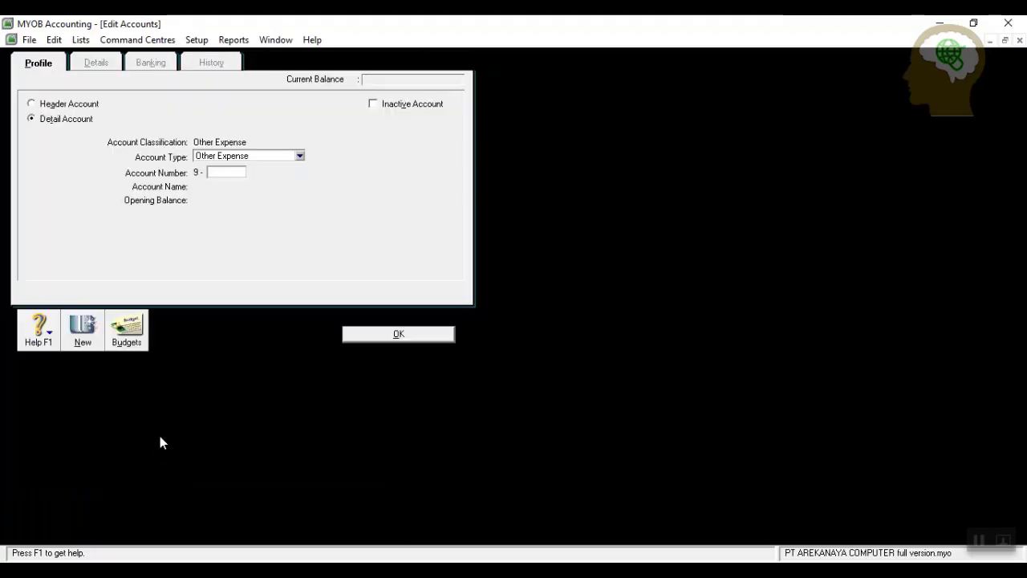
type("1300")
key("Tab")
type("Beban de")
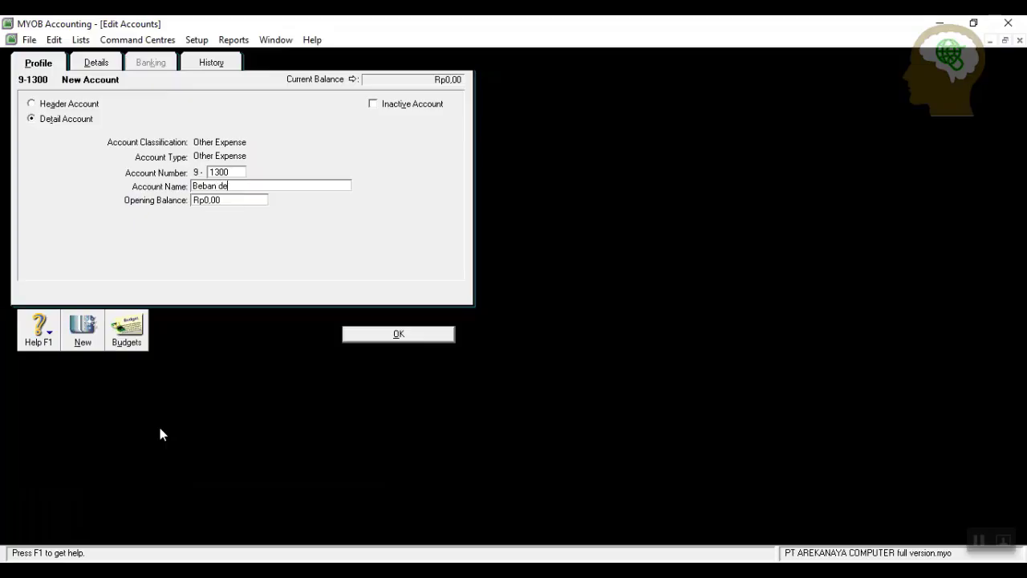
type("nda pembayaran utang d")
left_click(391, 334)
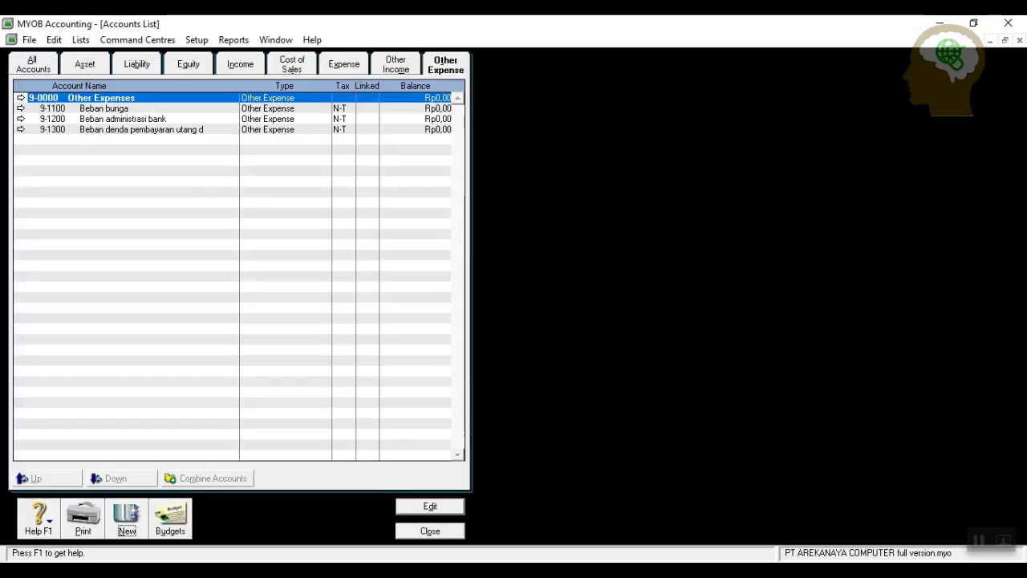
left_click(396, 64)
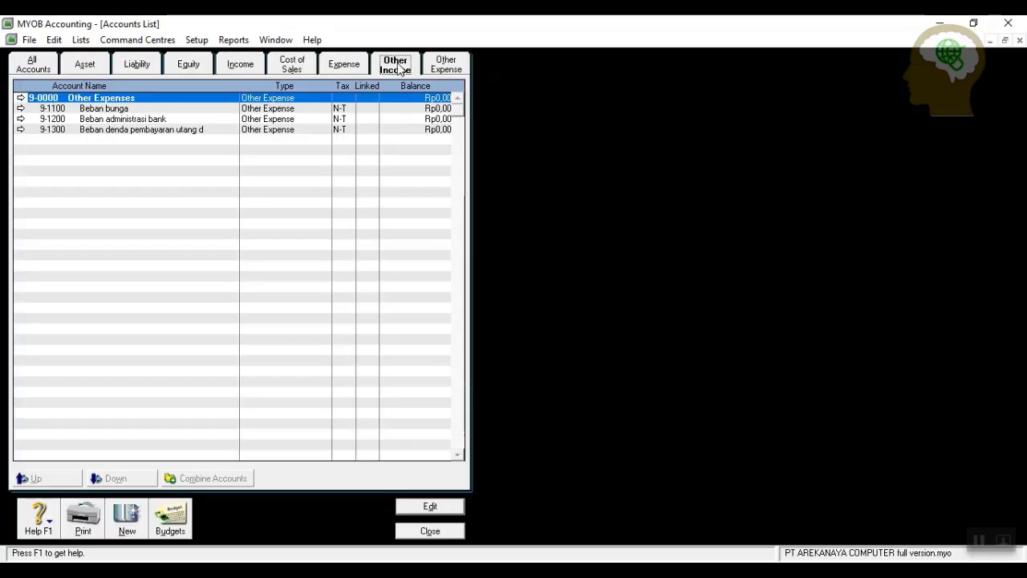
Create income account 8-1500, abbreviating its name to 'Denda keterlambatan pembyr piu'.
left_click(114, 517)
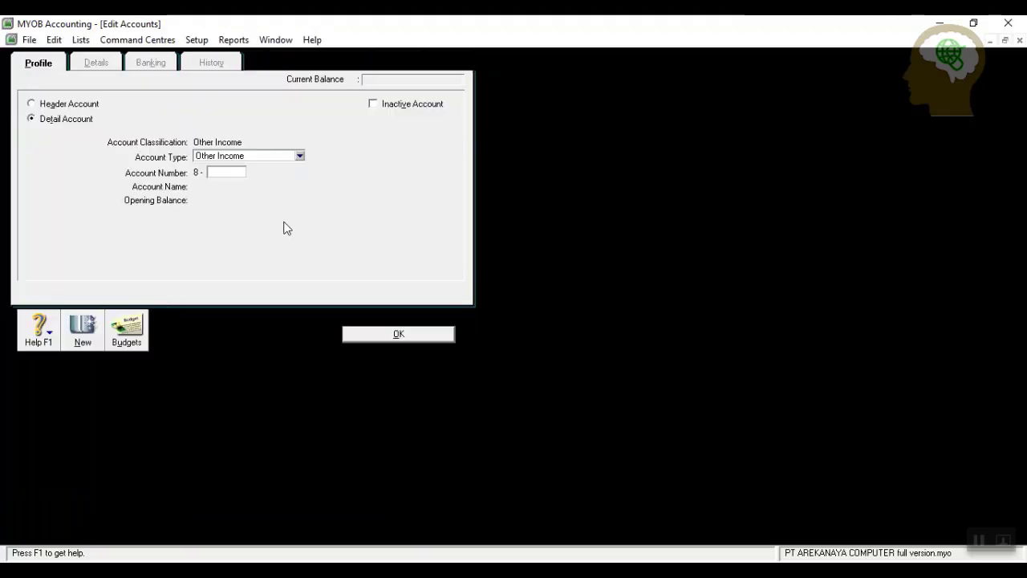
type("1500")
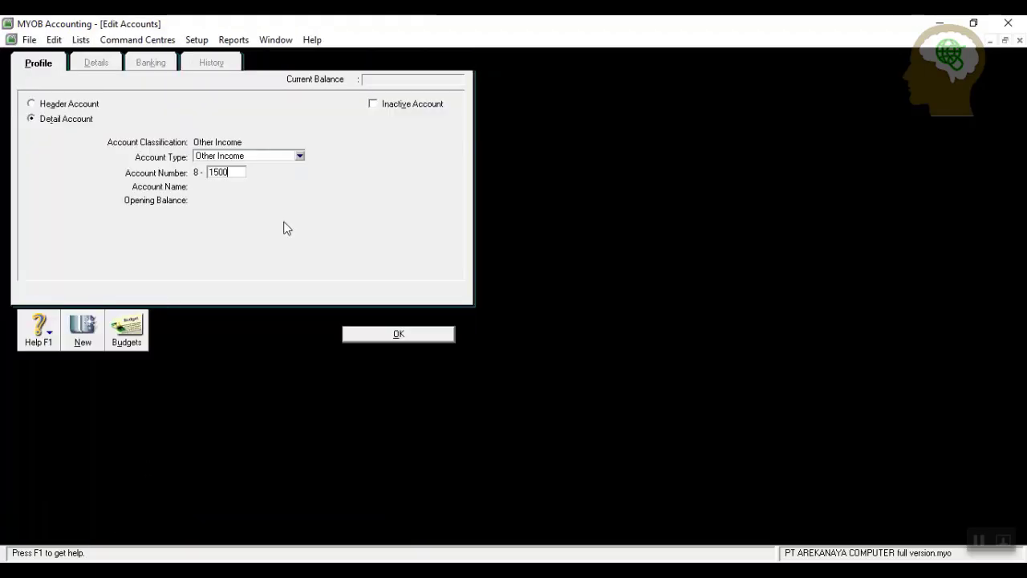
key("Tab")
type("Denda")
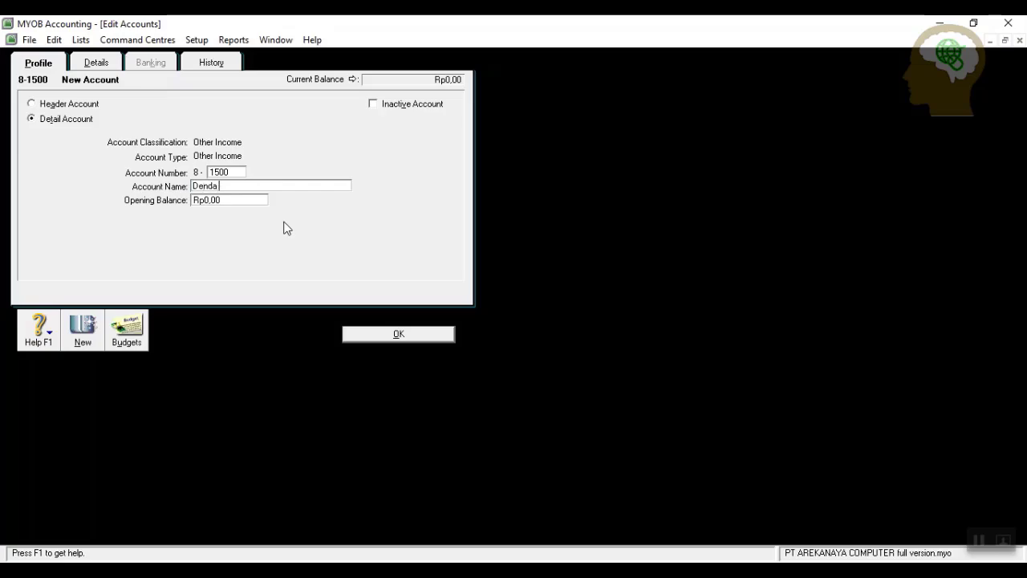
type(" keterlambatan pembayaran")
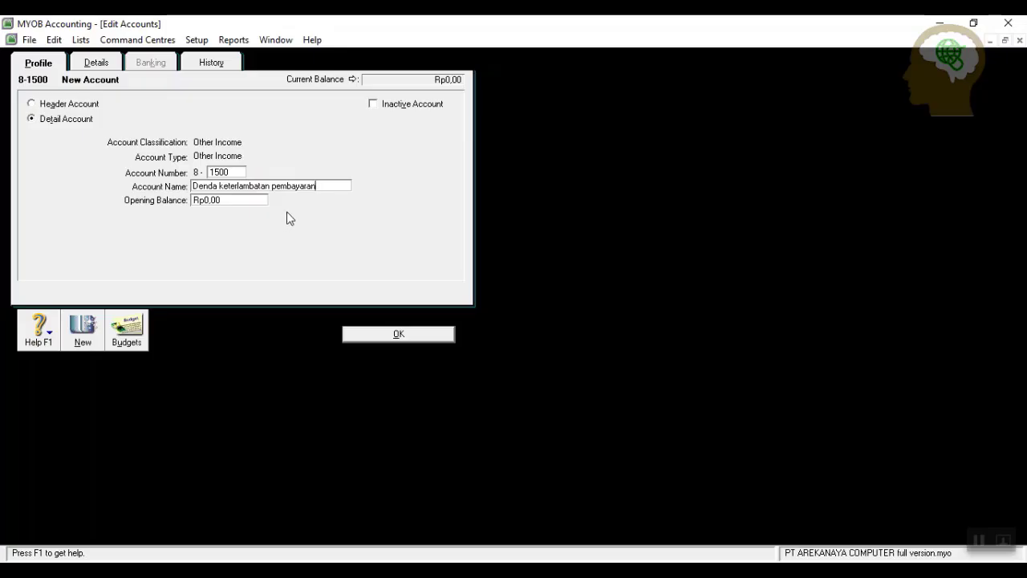
key("BackSpace")
key("BackSpace")
key("BackSpace")
key("BackSpace")
key("BackSpace")
type("yr p")
left_click(401, 336)
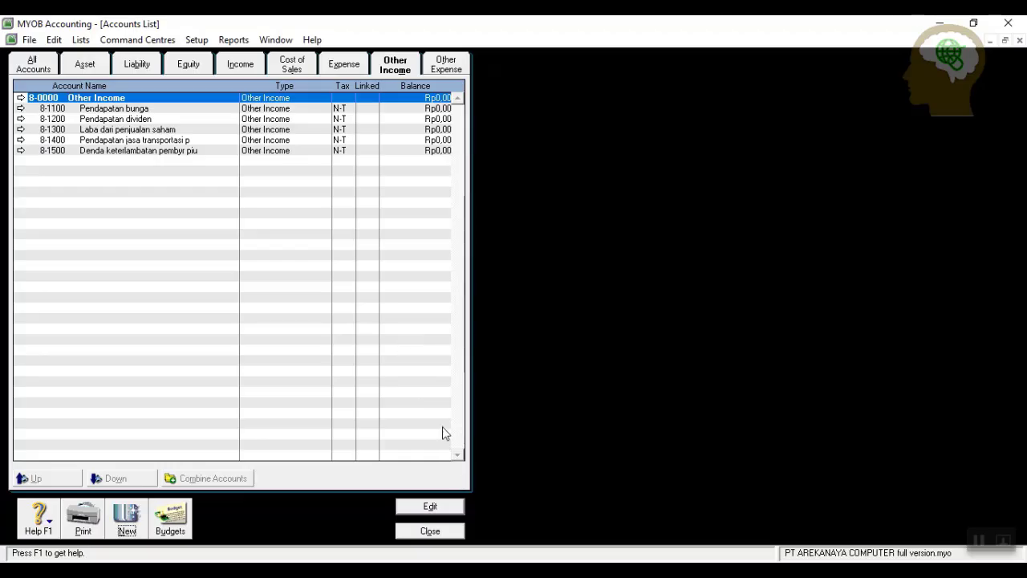
Show All Accounts and scroll through the full chart, every balance at Rp0,00.
left_click(27, 69)
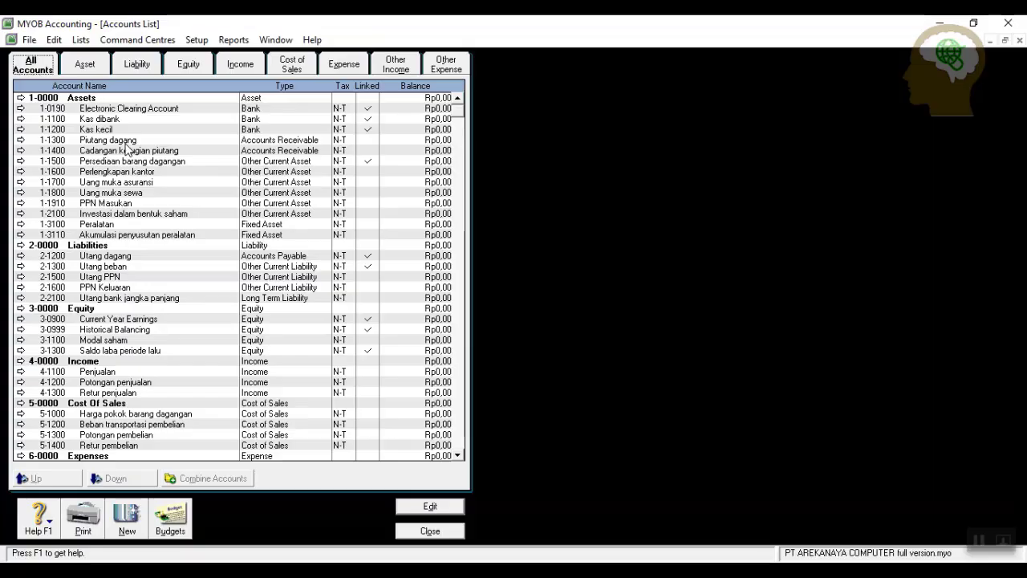
scroll(245, 252, "down", 7)
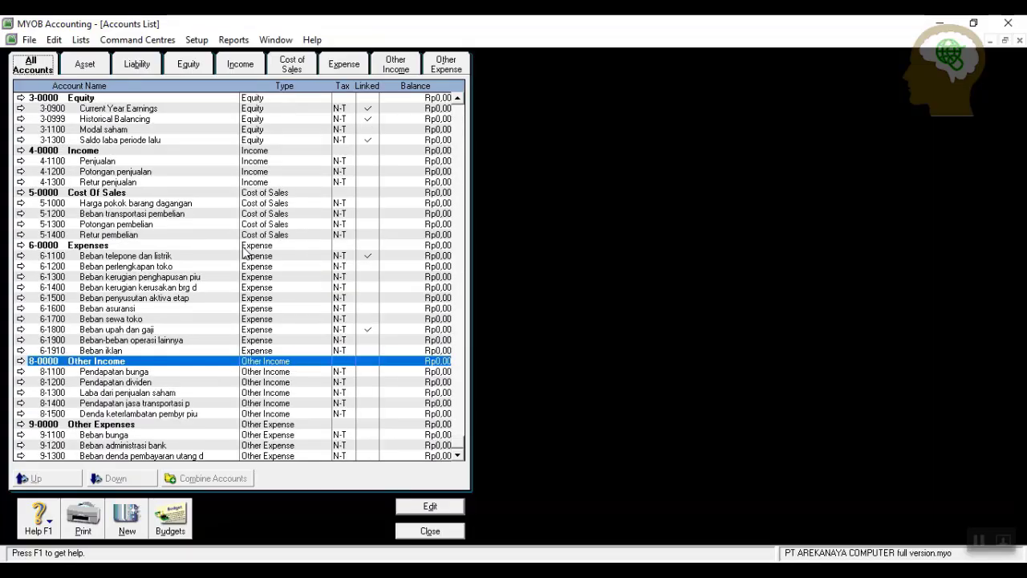
scroll(244, 253, "up", 7)
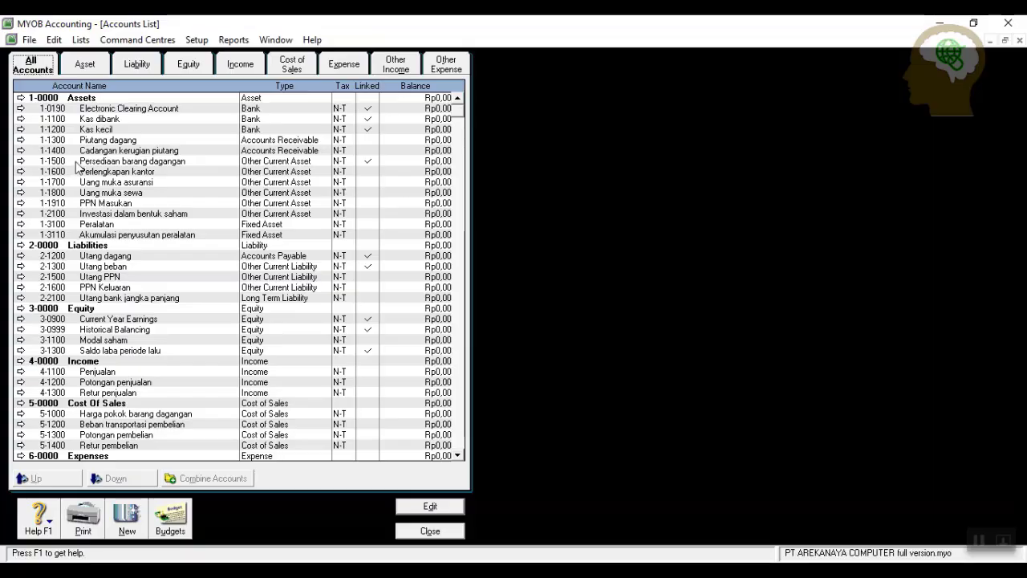
Open Setup > Balances > Account Opening Balances as of 01/12/2019 and scroll the list.
left_click(200, 41)
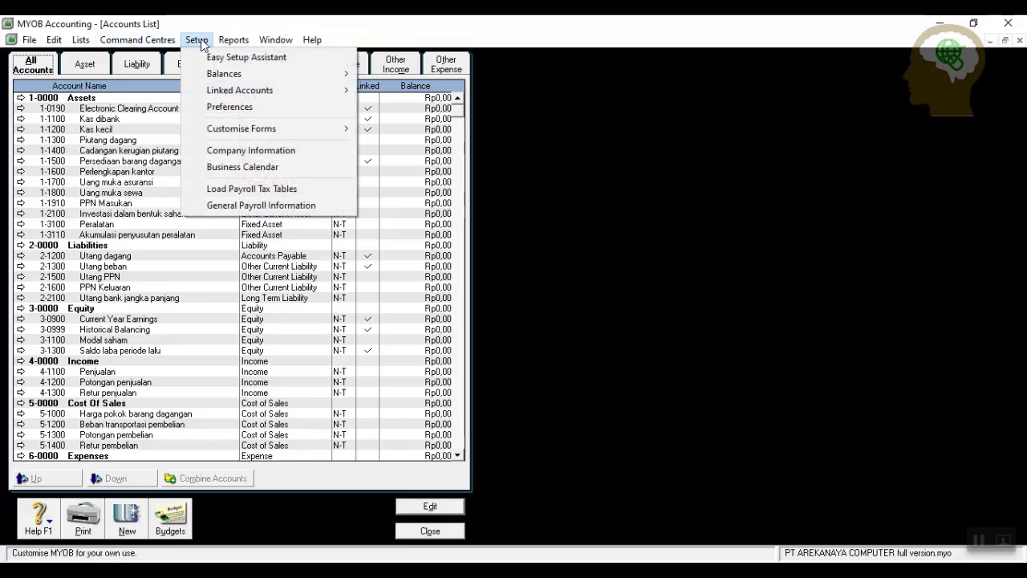
mouse_move(222, 78)
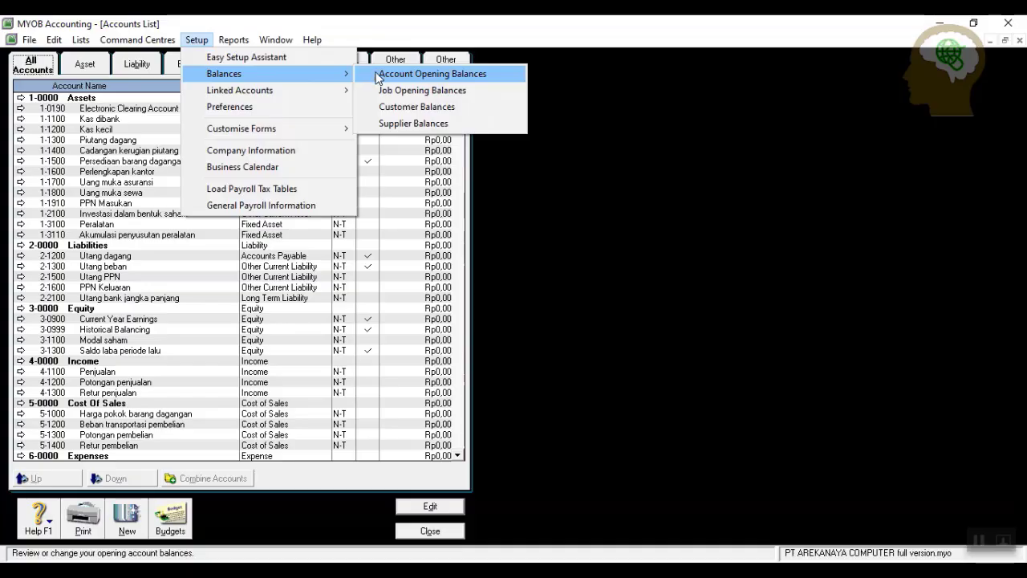
left_click(417, 74)
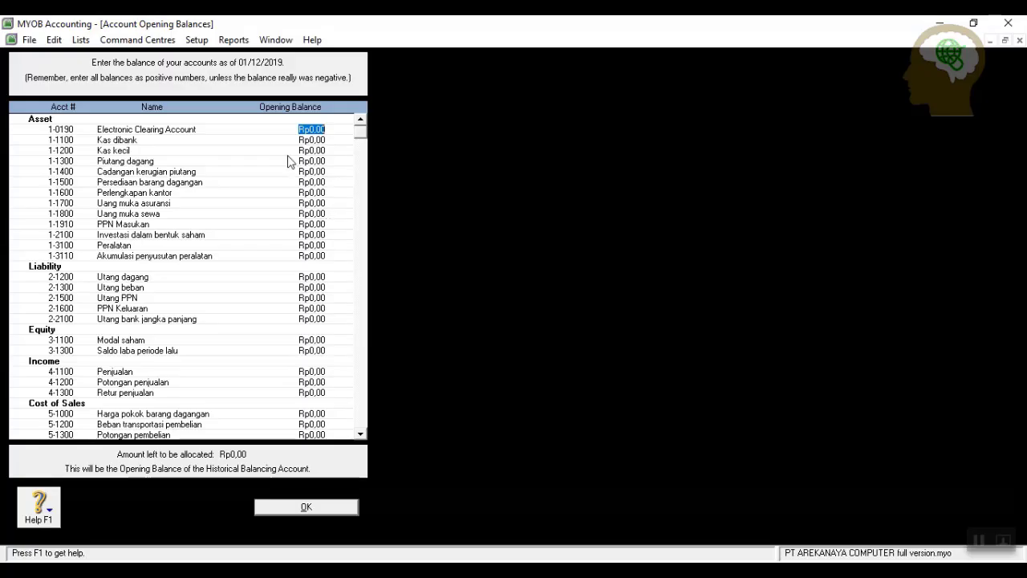
scroll(251, 257, "down", 7)
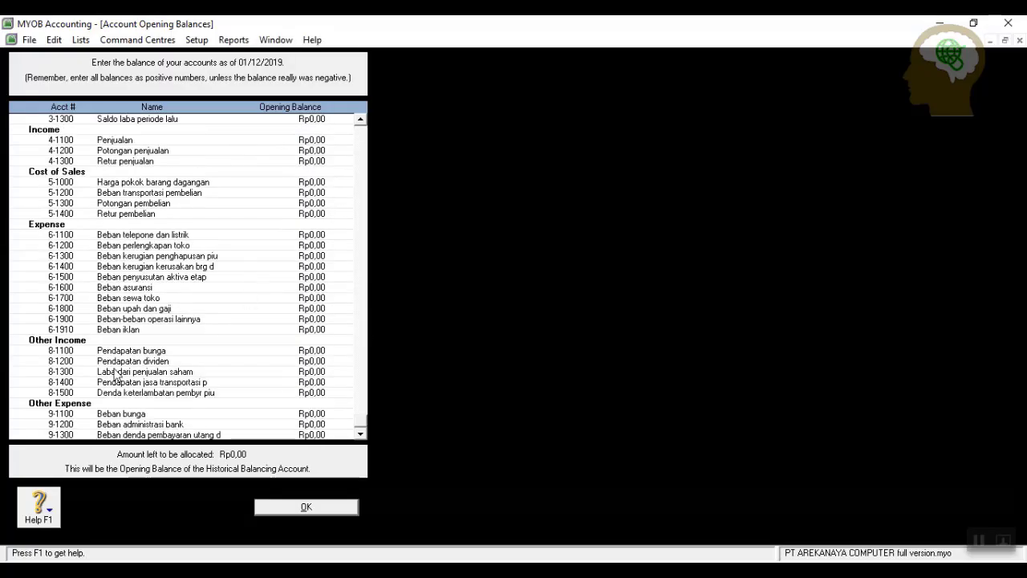
scroll(319, 231, "up", 6)
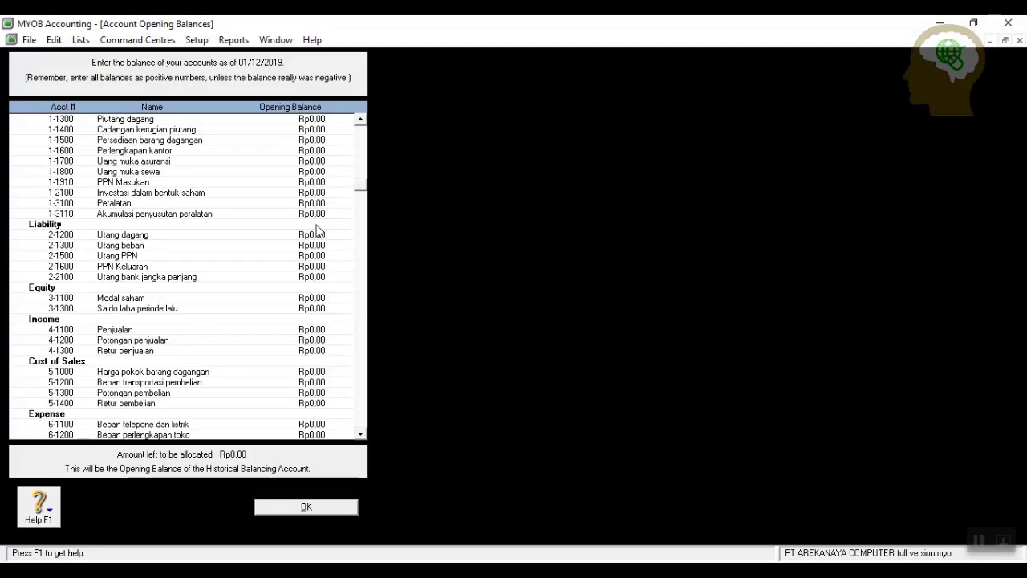
scroll(313, 217, "up", 2)
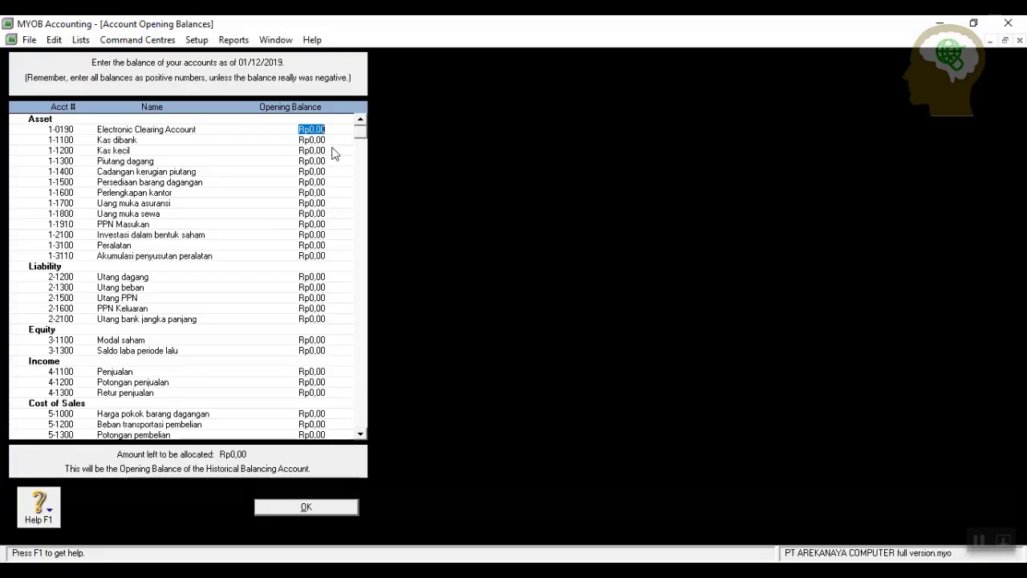
Enter opening balances 68.000.000, 8.000.000, 121.000.000, -13.000.000, 920.000.000 and 13.000.000 for 1-1100 to 1-1600.
left_click(309, 140)
type("68000000")
key("Tab")
type("8.000.0")
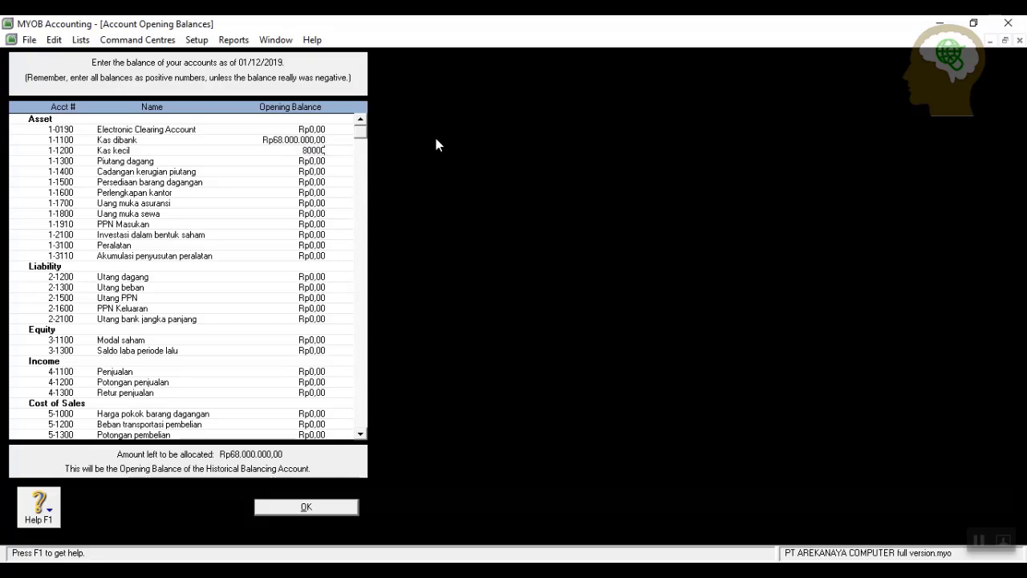
type("00")
key("Tab")
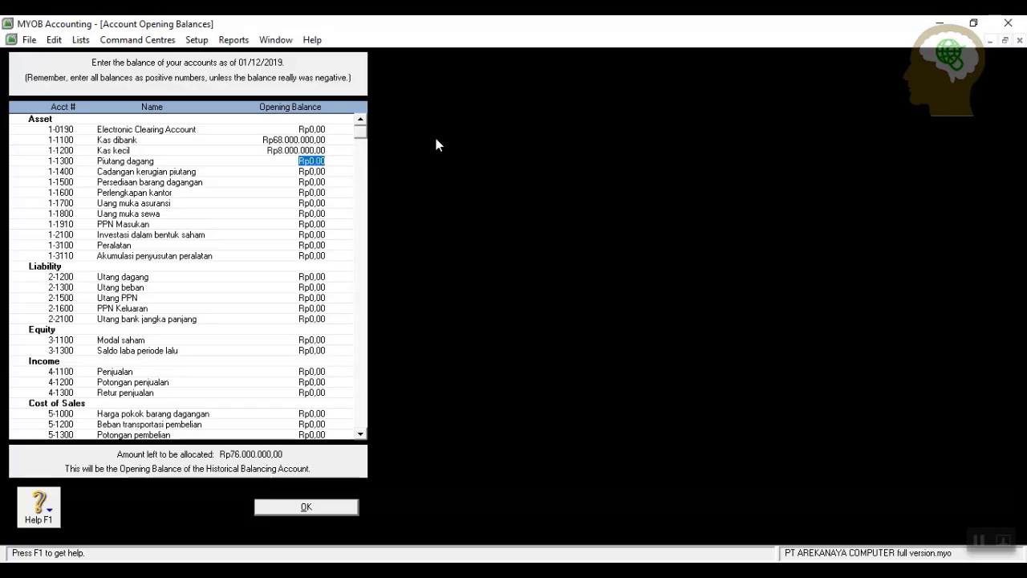
type("121.000.")
type("000000")
key("Tab")
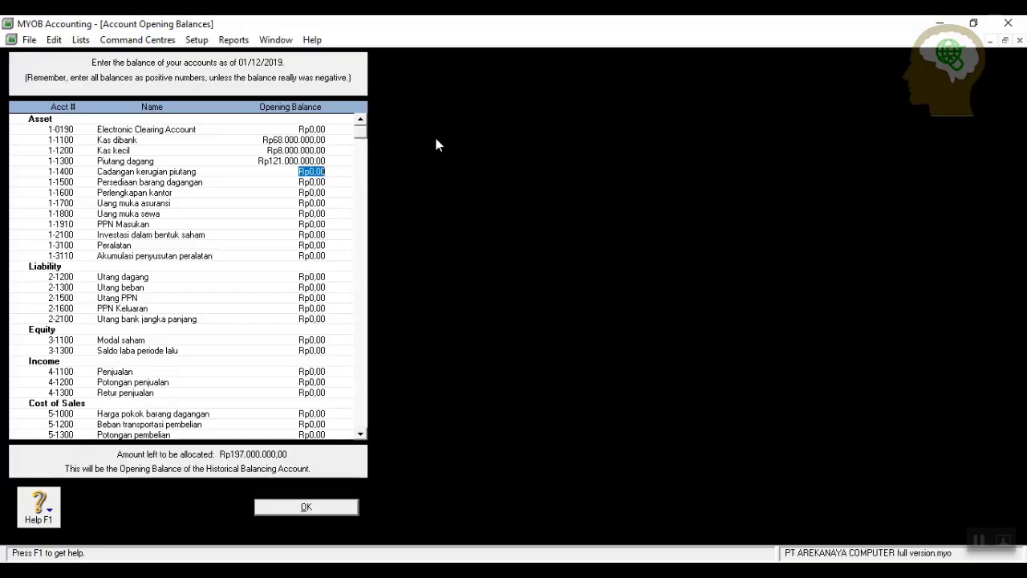
type("-13000000")
key("Tab")
type("9")
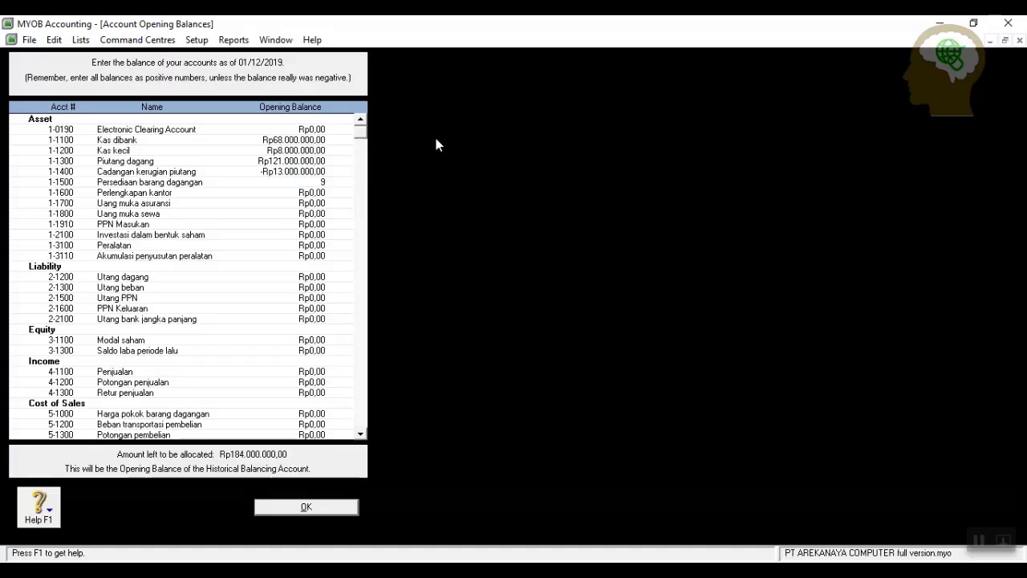
type("20000000")
key("Tab")
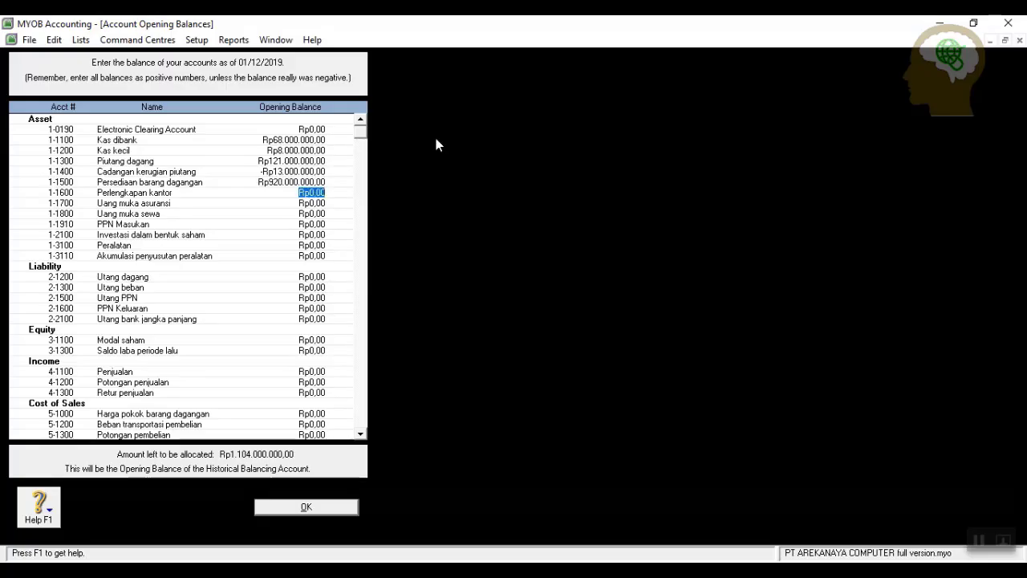
type("13000000")
key("Tab")
Enter 24.000.000, 36.000.000, PPN Masukan 0, 224.000.000, Peralatan 120.000.000, depreciation -26.400.000.
type("24000000")
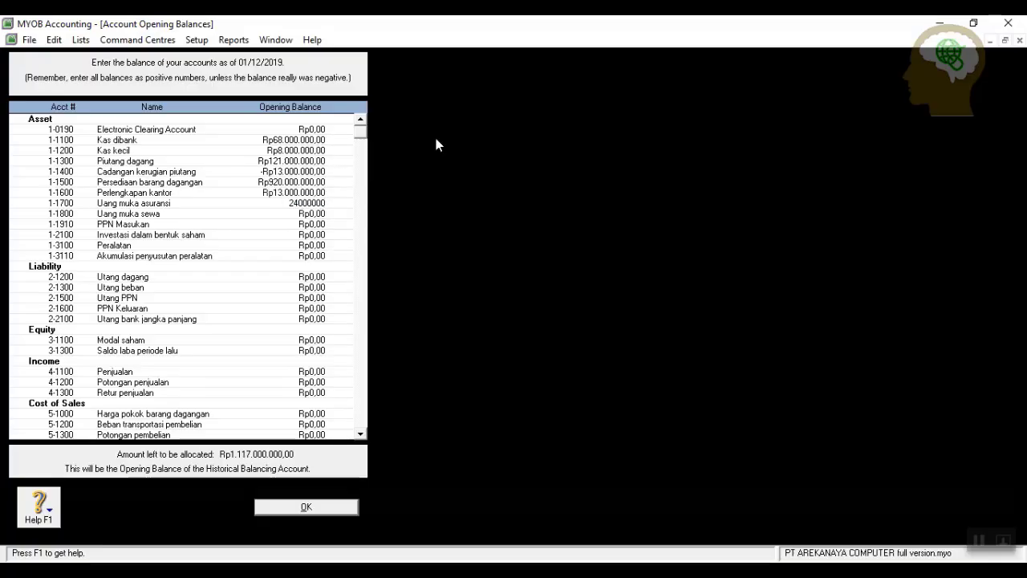
key("Tab")
type("36.000.0")
type("00000")
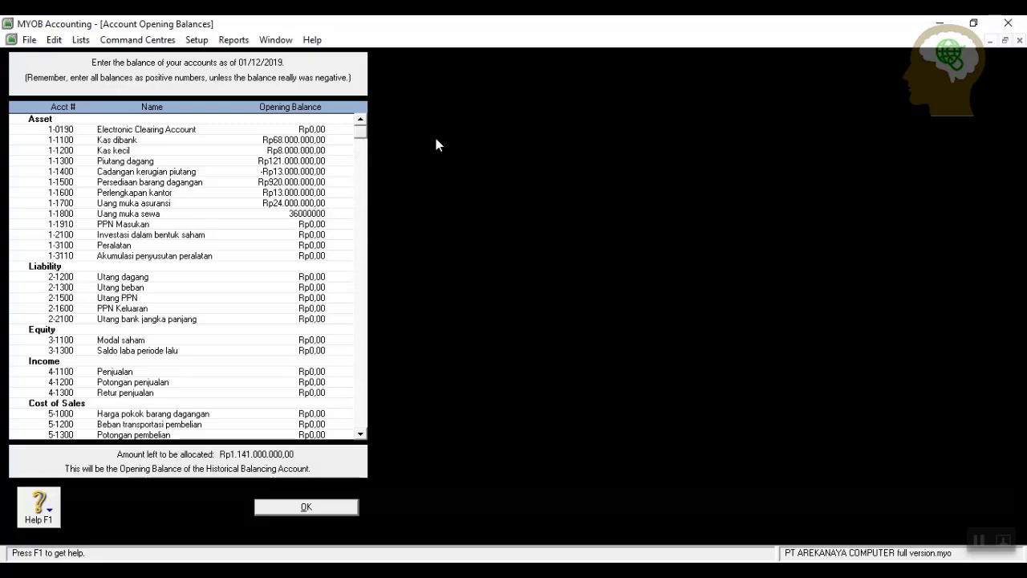
type("0")
key("Tab")
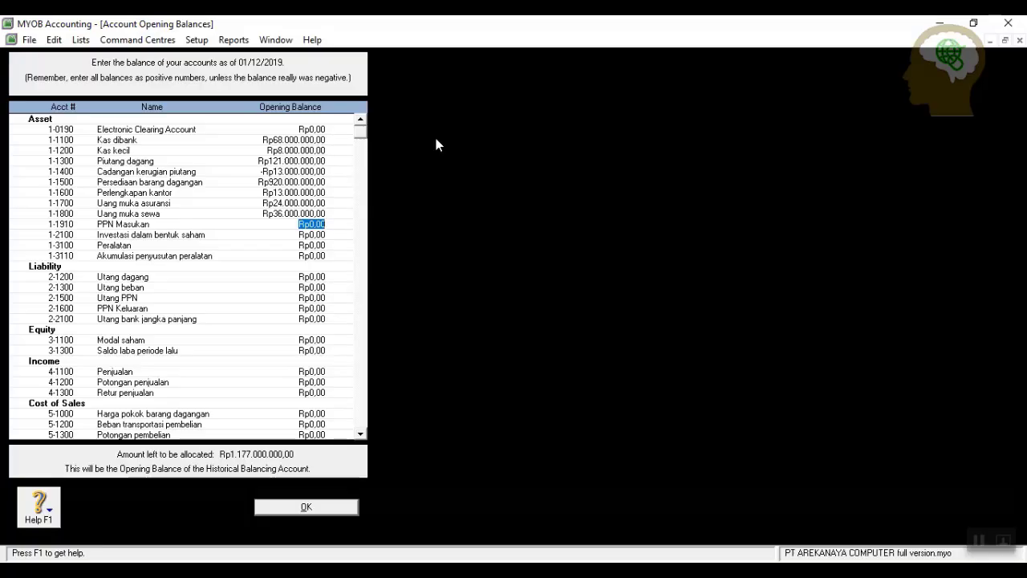
key("Tab")
type("224000000")
key("Tab")
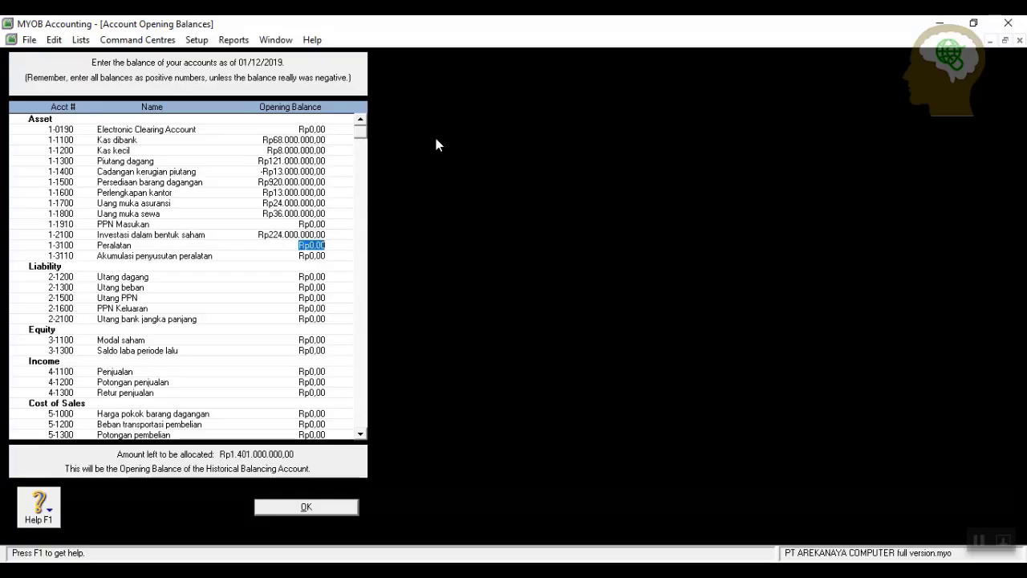
type("120000000")
key("Tab")
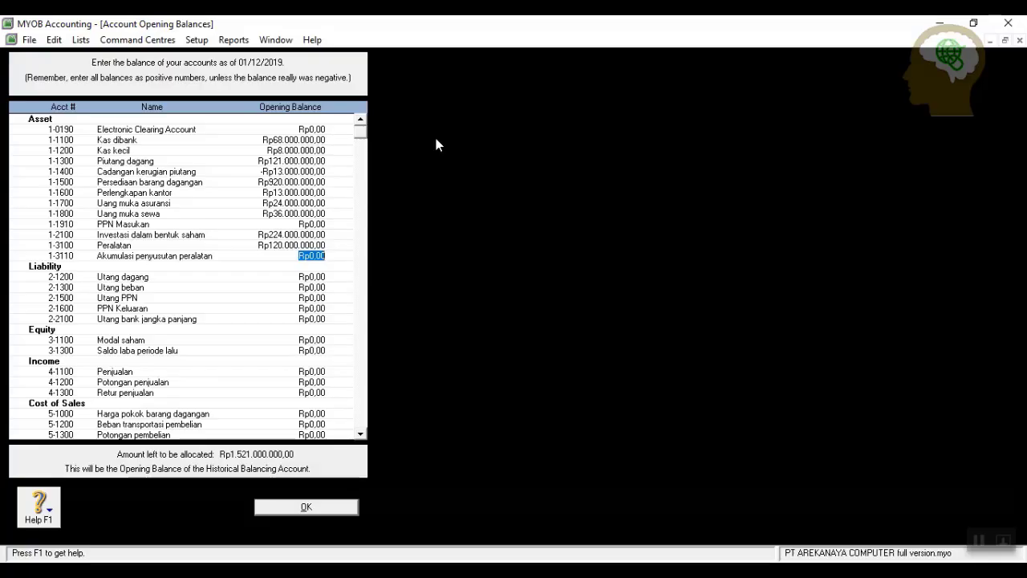
type("-26400000")
key("Tab")
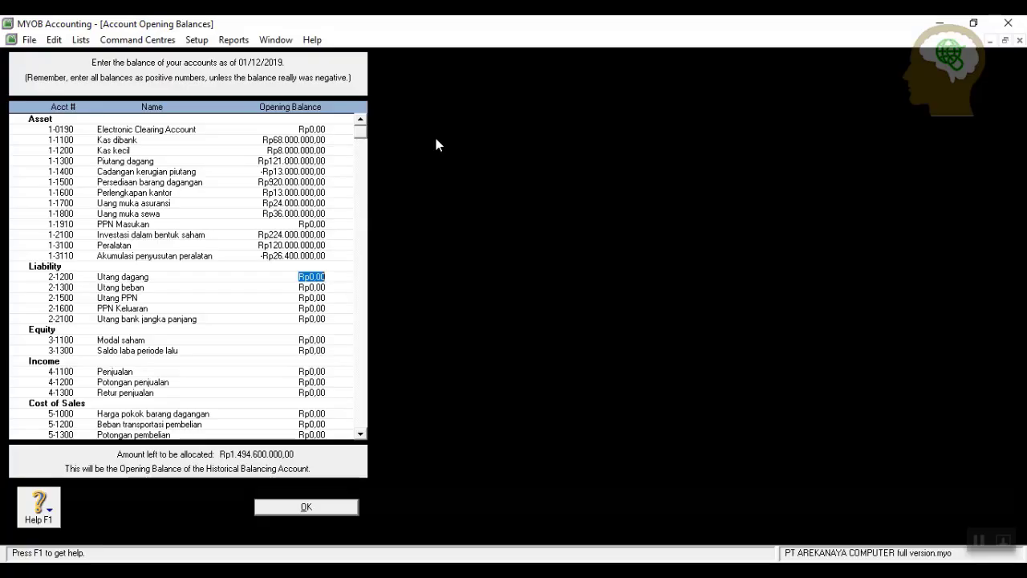
Enter liability balances: Utang dagang Rp77.000.000, Utang beban Rp780.000, Utang PPN Rp21.440.000, bank loan Rp600.000.000.
type("77---")
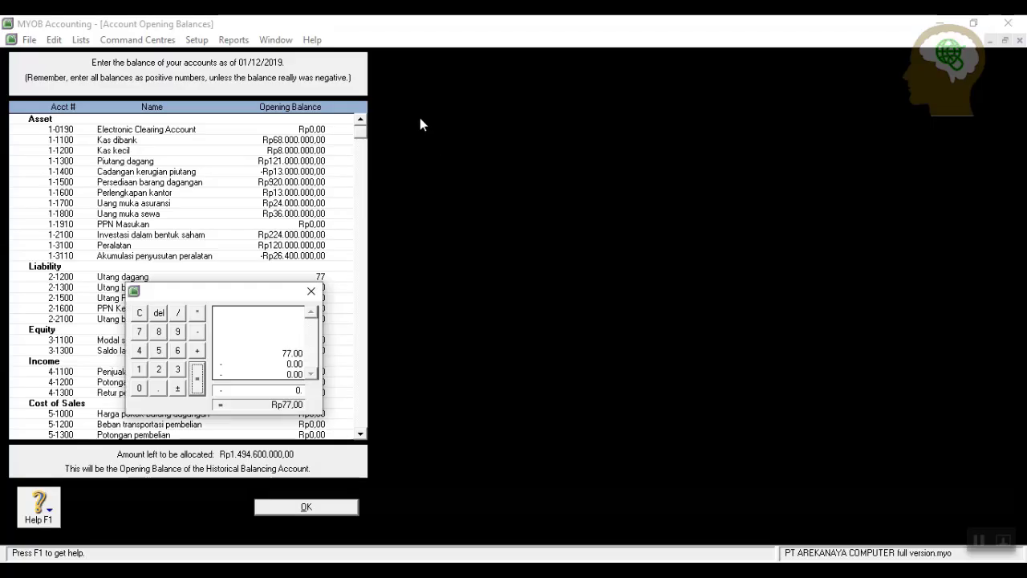
left_click(311, 291)
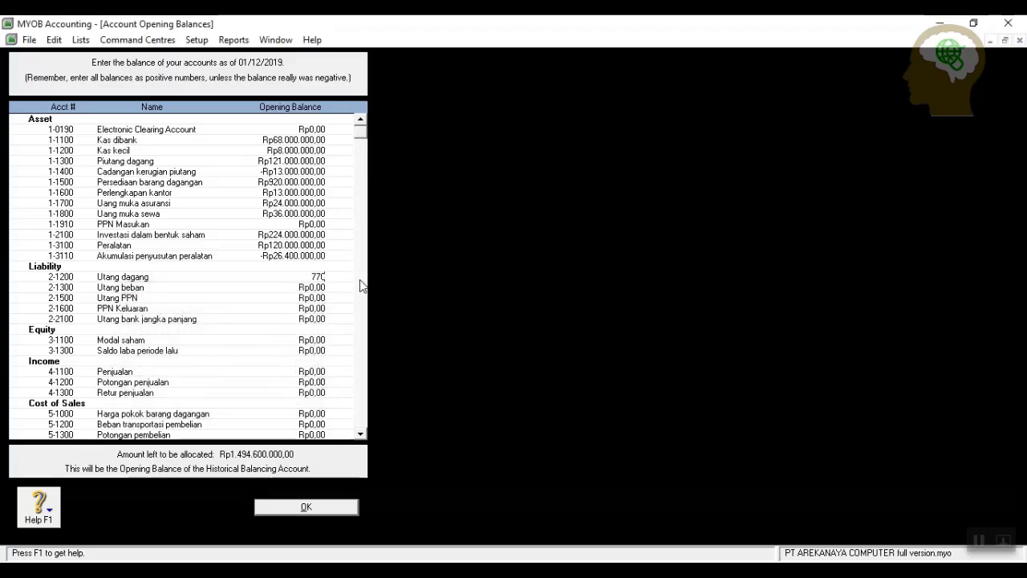
type("000000")
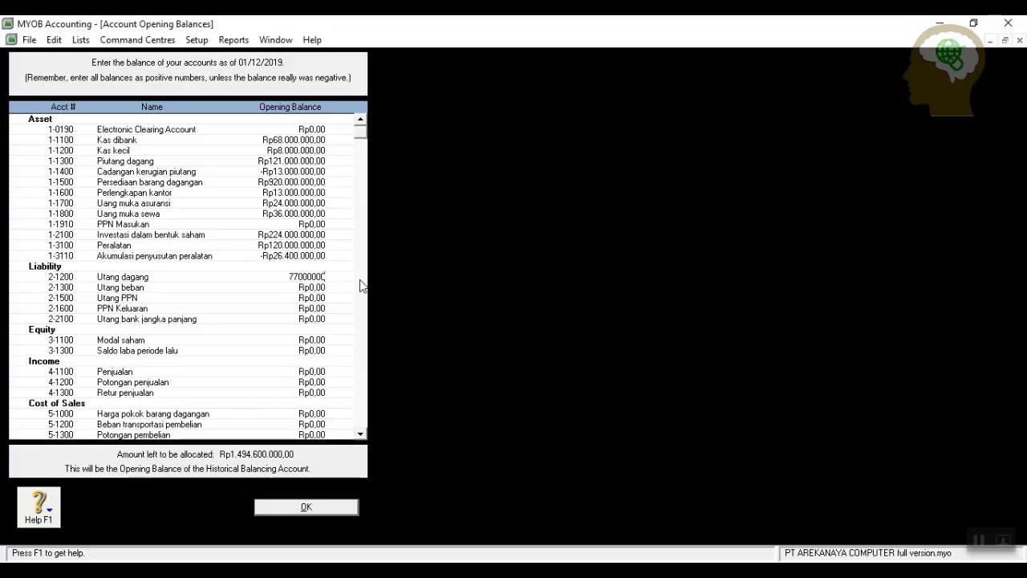
key("Tab")
type("78")
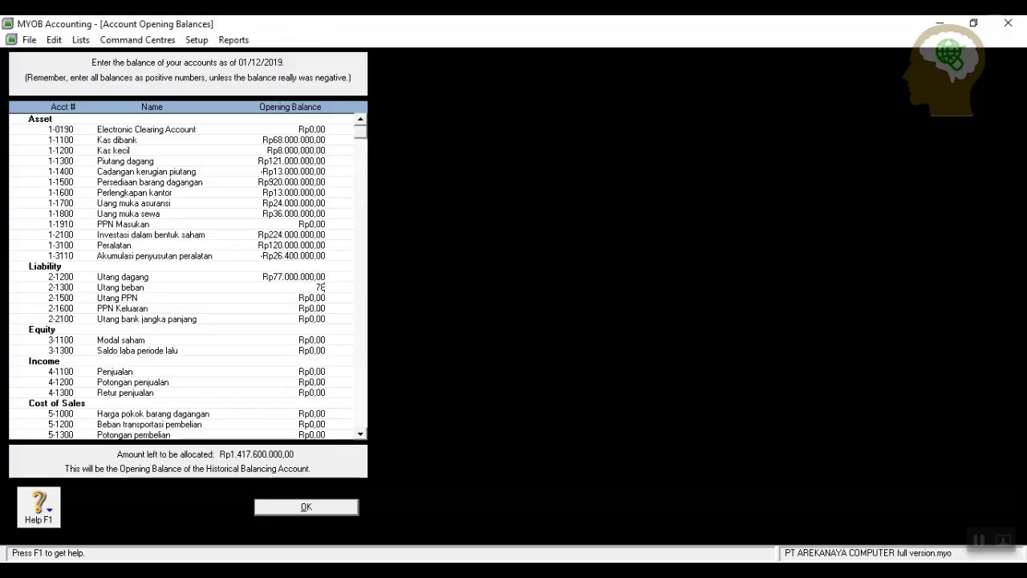
type("0000")
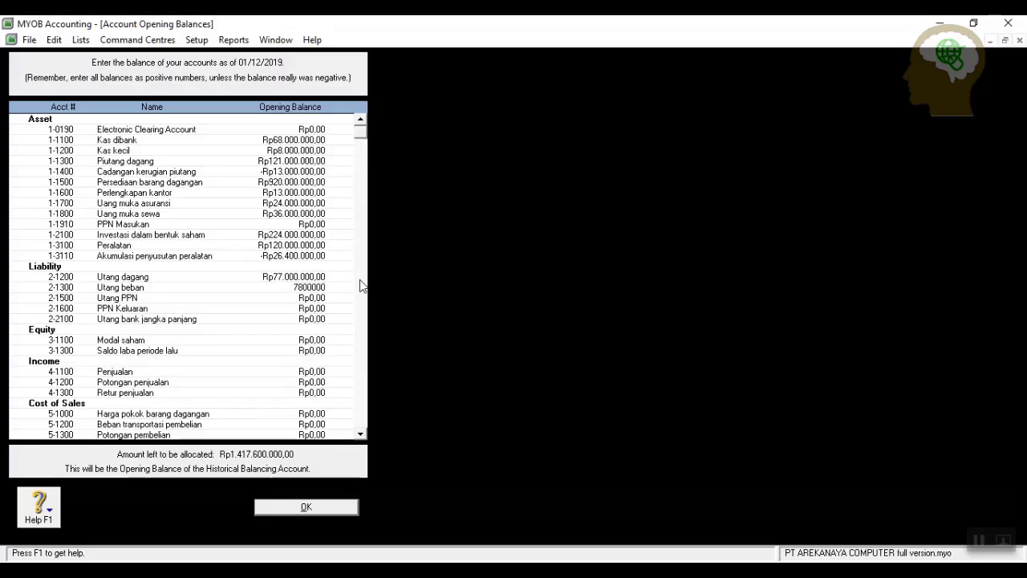
key("Tab")
type("2144")
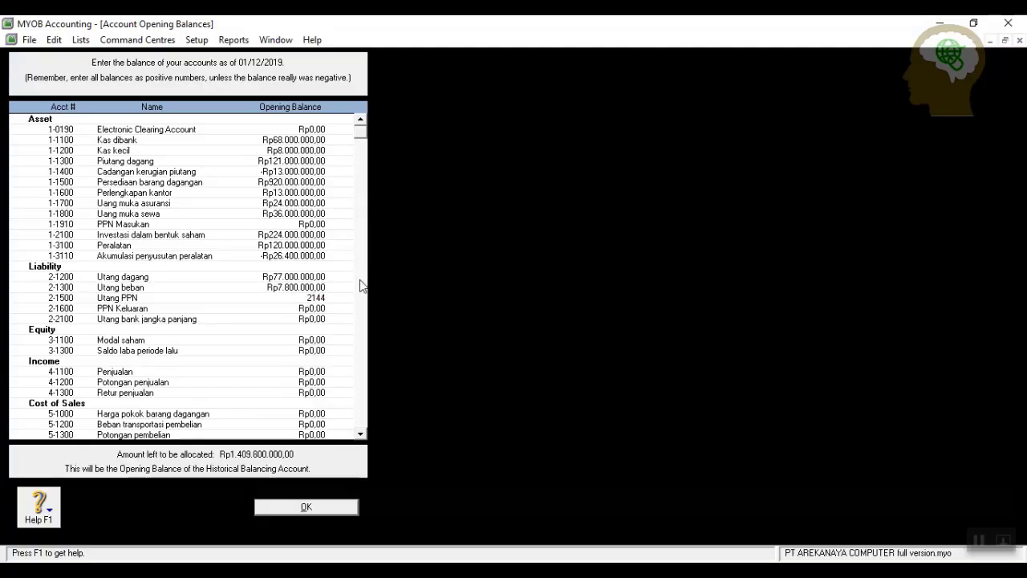
type("0000")
key("Tab")
key("Tab")
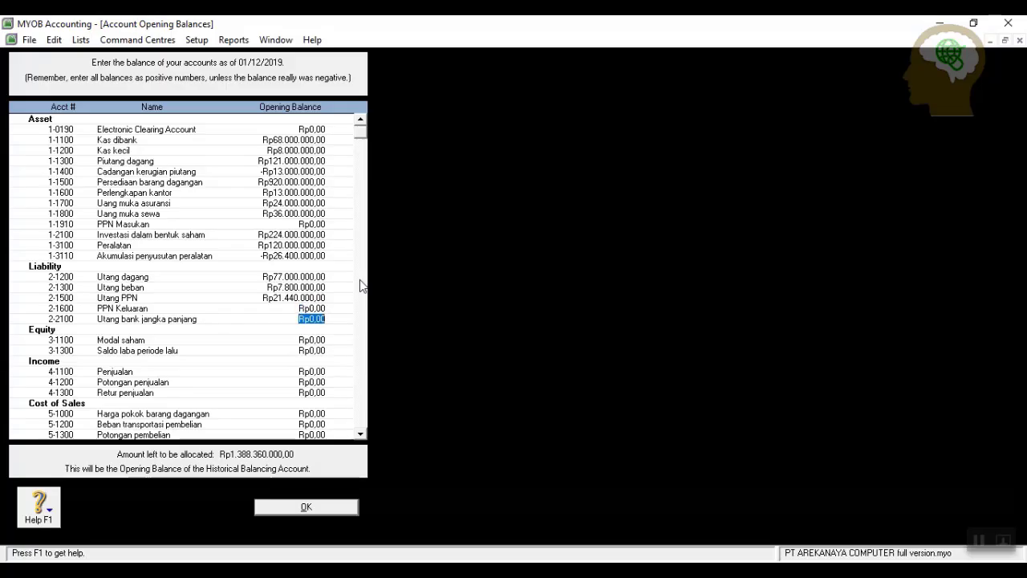
type("600000000")
key("Tab")
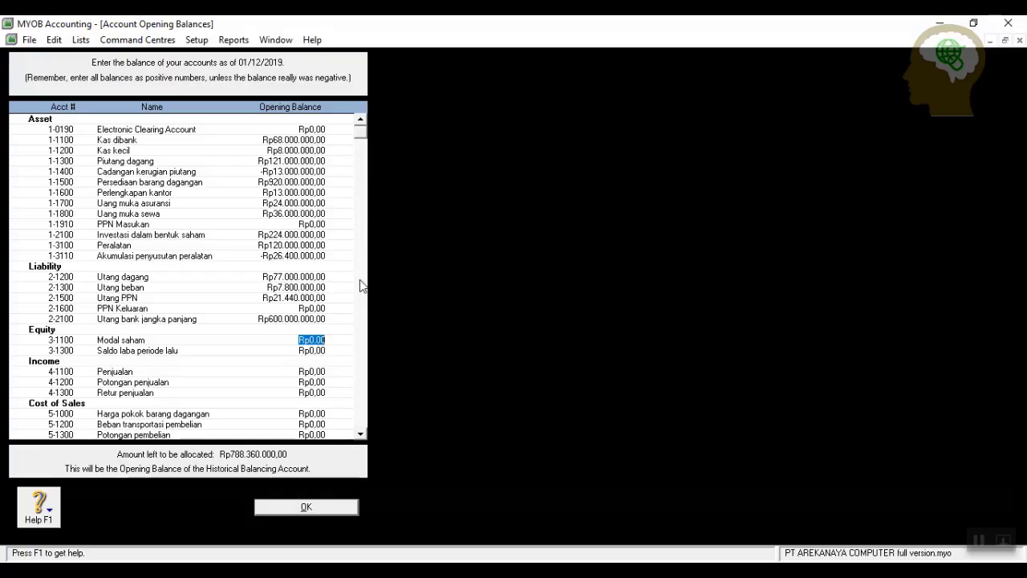
Enter equity balances: Modal saham Rp500.000.000 and Saldo laba periode lalu Rp102.721.875.
type("500000000")
key("Tab")
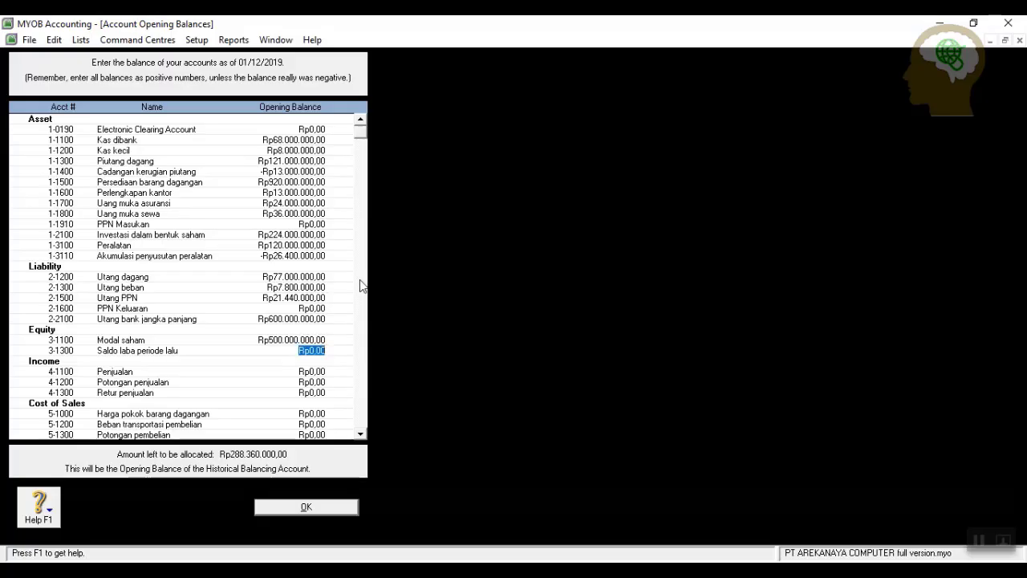
type("102.")
type("721.")
type("875")
key("Tab")
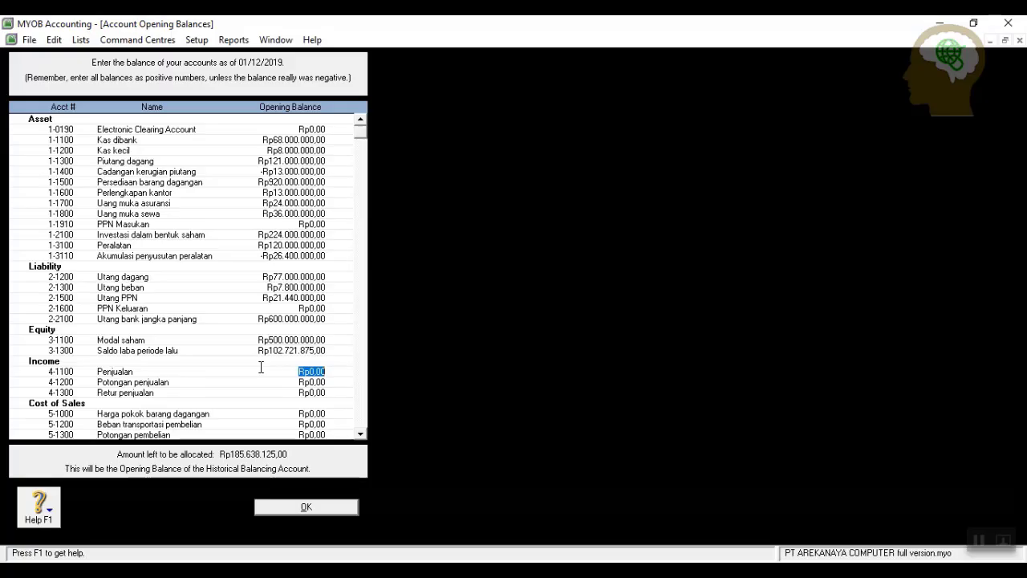
Enter income balances: Penjualan Rp1.000.000.000 and Potongan penjualan -Rp84.000.000.
type("1000000000")
key("Tab")
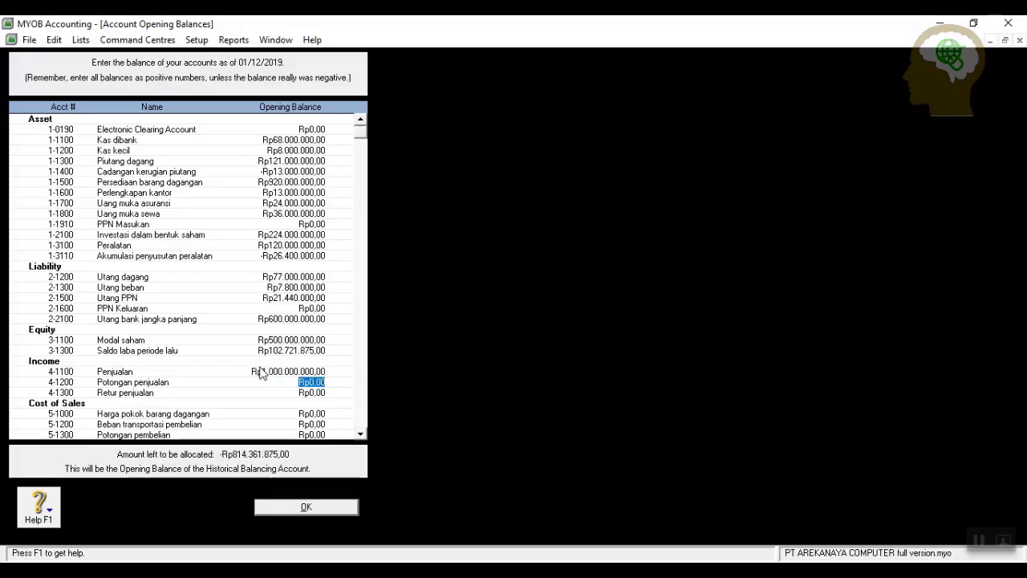
type("-84000000")
key("Tab")
key("Tab")
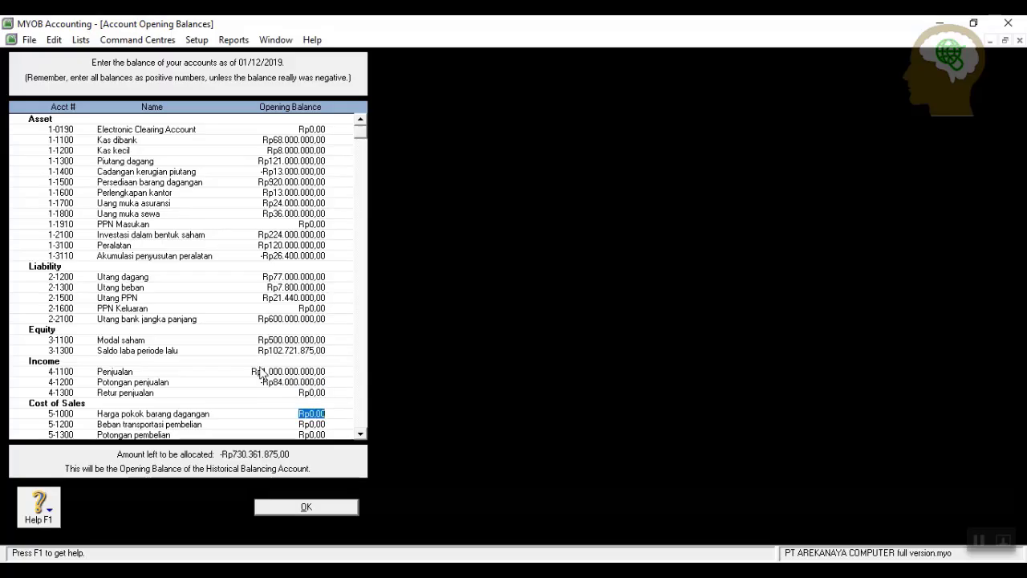
Enter cost-of-sales balances: Harga pokok Rp607.021.875, Beban transportasi pembelian Rp11.000.000, Potongan pembelian -Rp52.200.000.
scroll(224, 277, "down", 6)
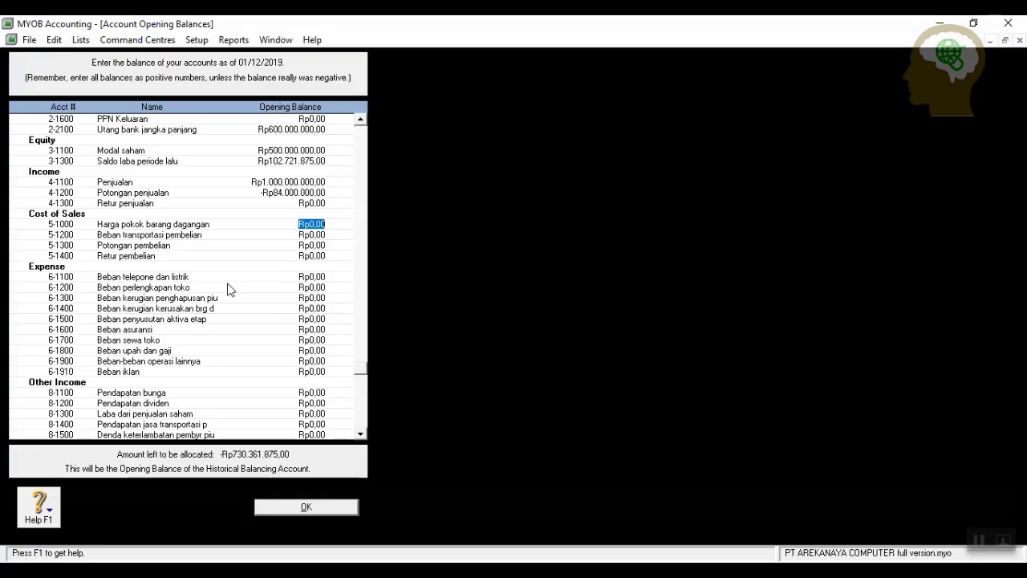
type("607021875")
key("Tab")
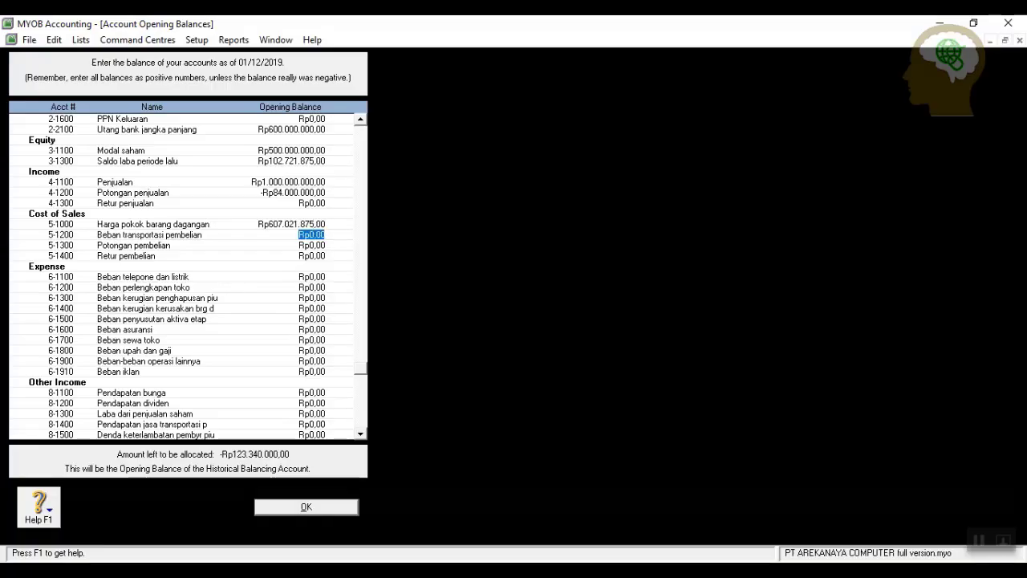
type("11000000")
key("Tab")
type("-")
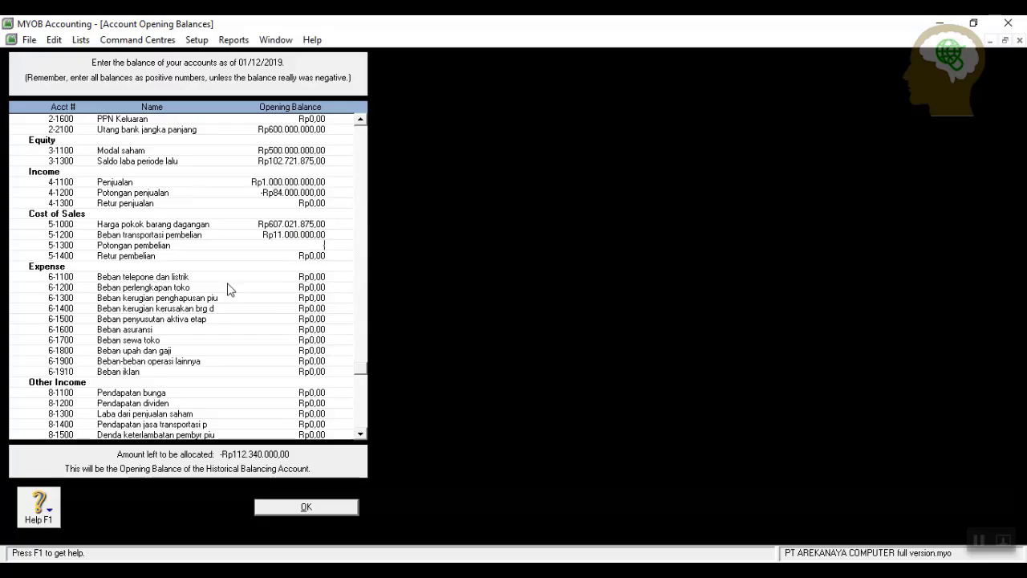
type("52200000")
key("Tab")
key("Tab")
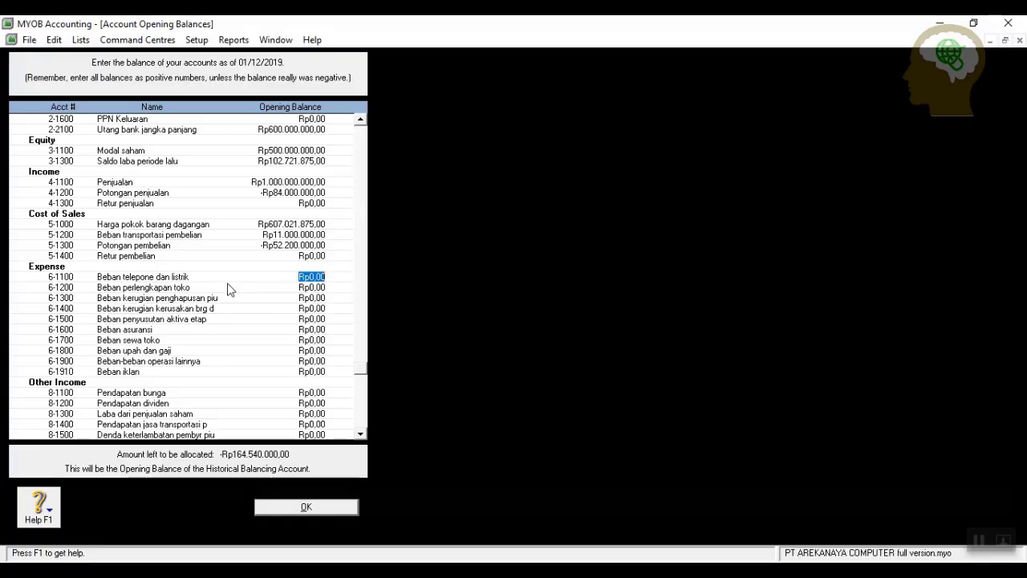
Enter expenses 6-1100 to 6-1500: Rp11.200.000, 3.300.000, 24.000.000, 24.600.000 and 26.400.000.
type("11200000")
key("Tab")
type("3300000")
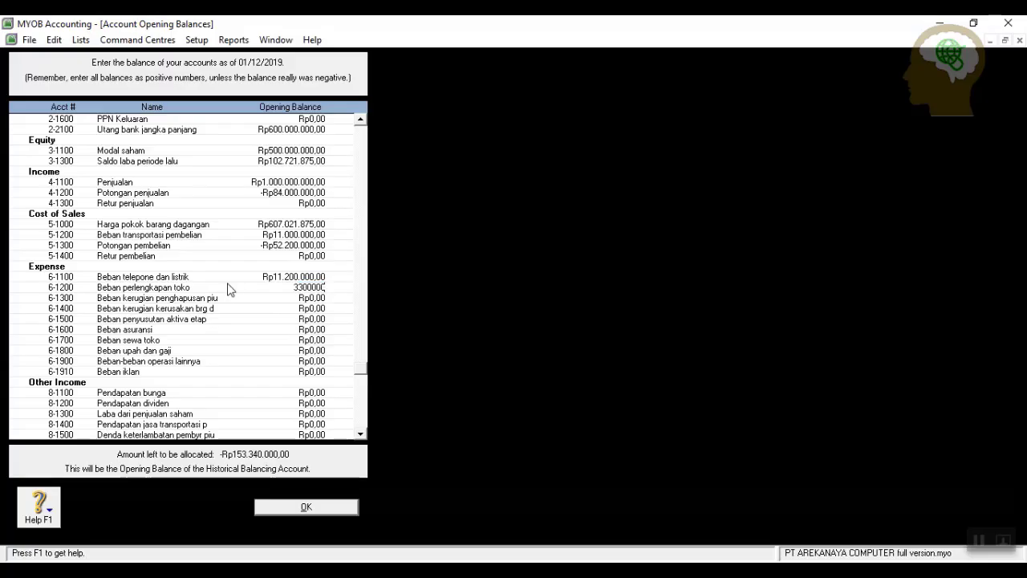
key("Tab")
type("24.000.")
type("000")
key("Tab")
type("246")
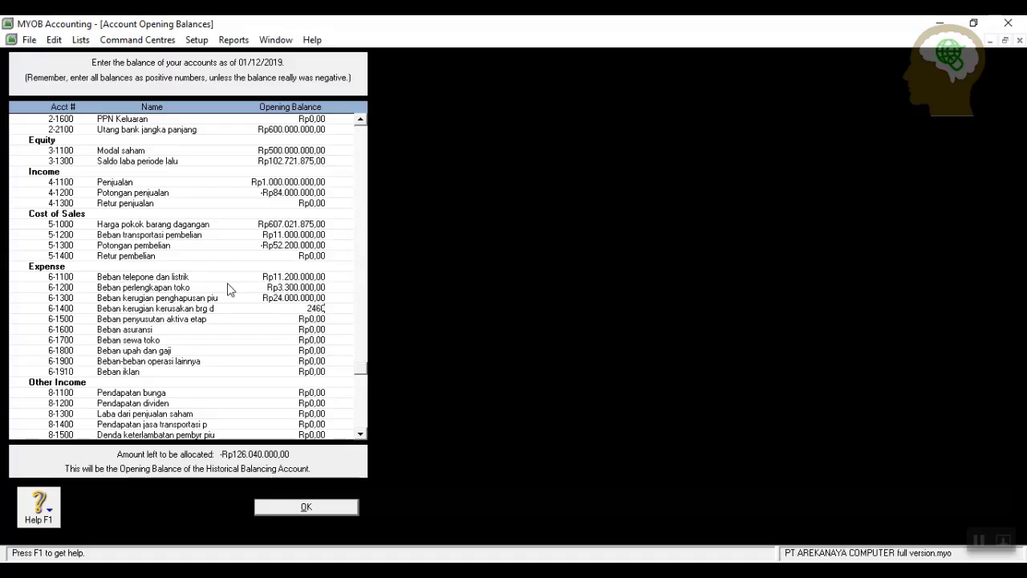
type("00000")
key("Tab")
type("26400000")
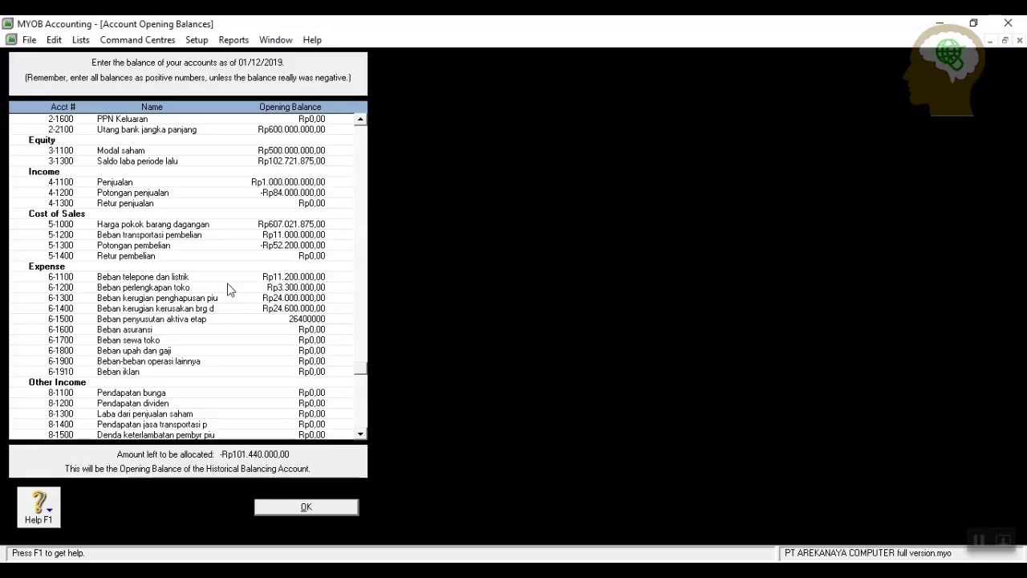
key("Tab")
Enter Beban asuransi 22.000.000, sewa toko 44.000.000, upah dan gaji 66.000.000, 6-1900 12.000.000, iklan 2.200.000.
type("22")
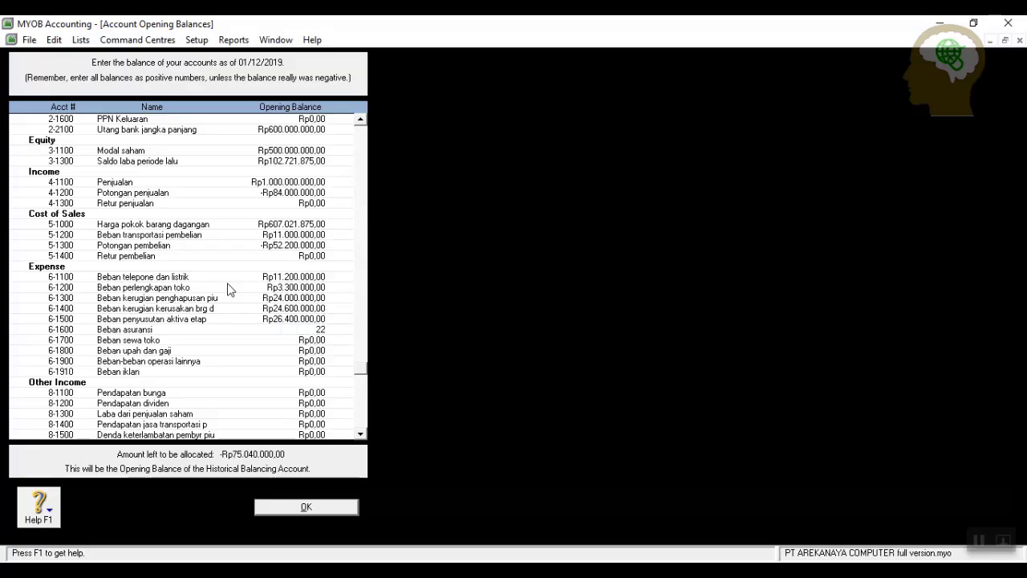
type("000000")
key("Tab")
type("44000000")
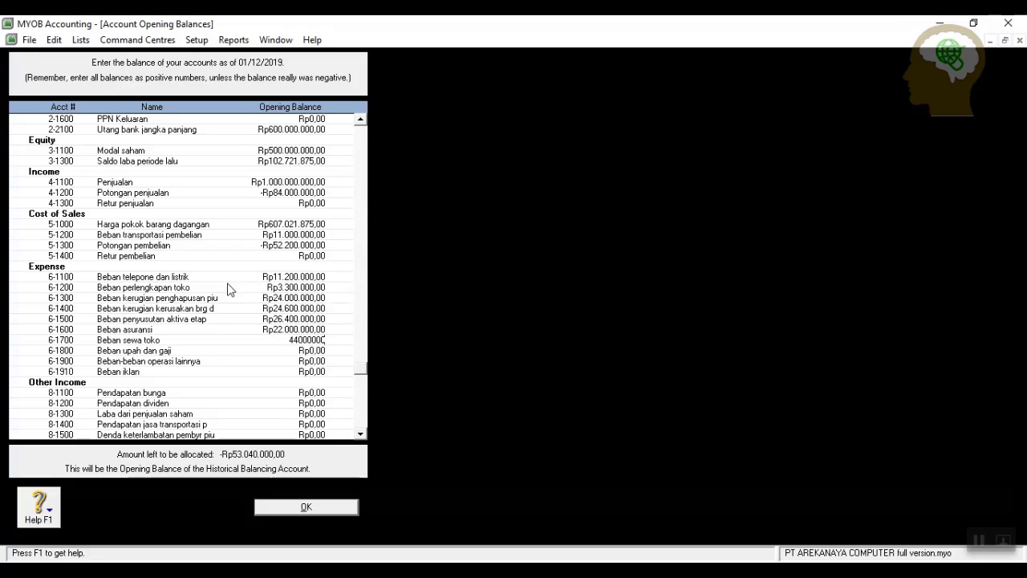
key("Tab")
type("66000")
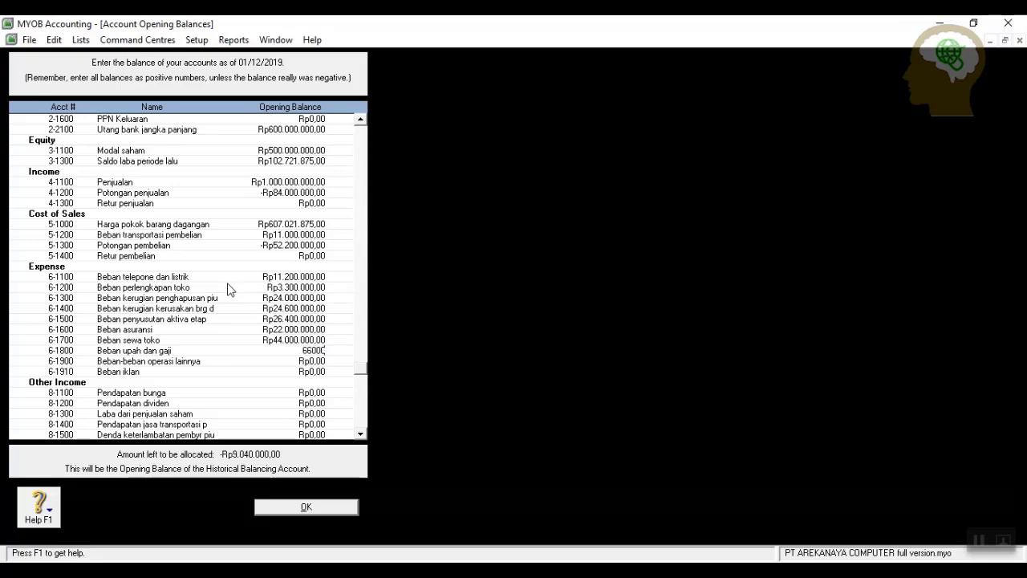
type("000")
key("Tab")
type("12")
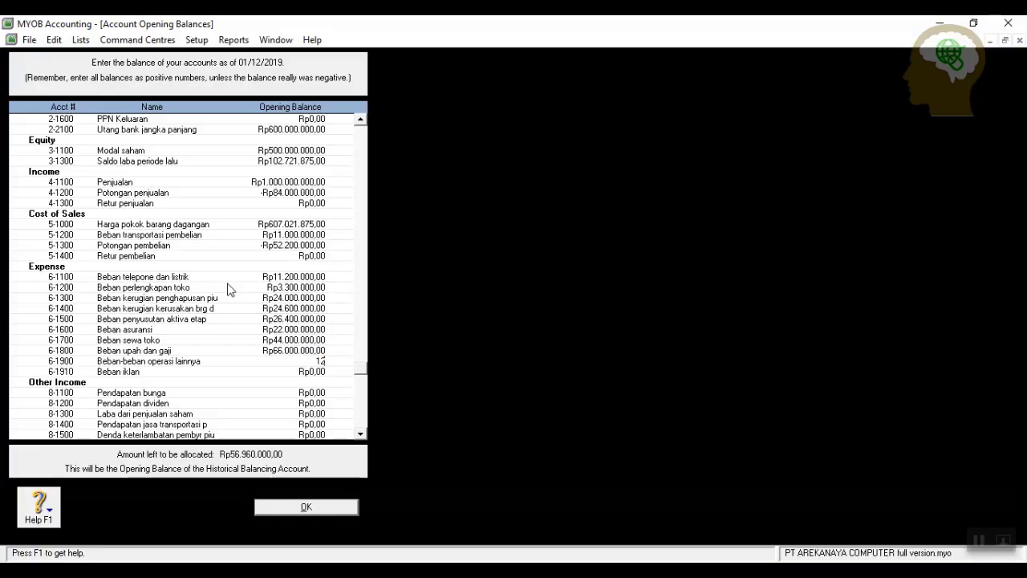
type(".000.000")
key("Tab")
type("2200000")
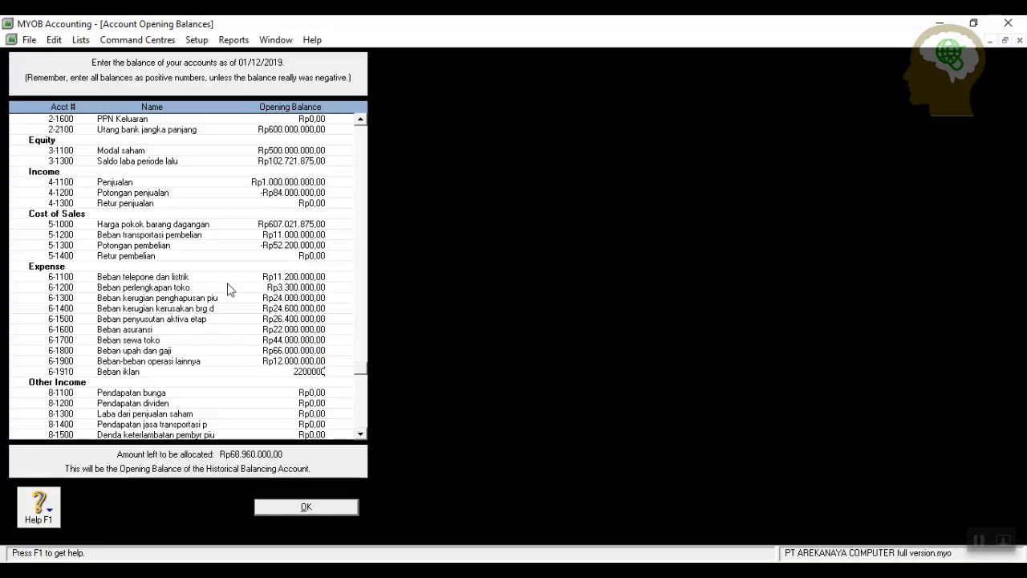
key("Tab")
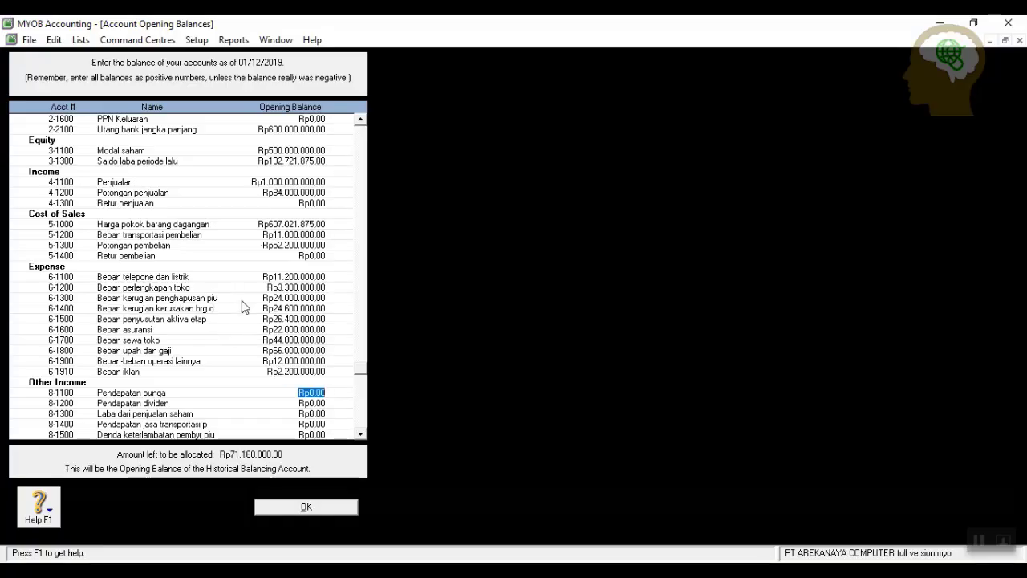
Enter Other Income balances: 5.000.000, 25.360.000, 11.200.000, 37.600.000 and 9.600.000 for 8-1100 through 8-1500.
scroll(229, 337, "down", 2)
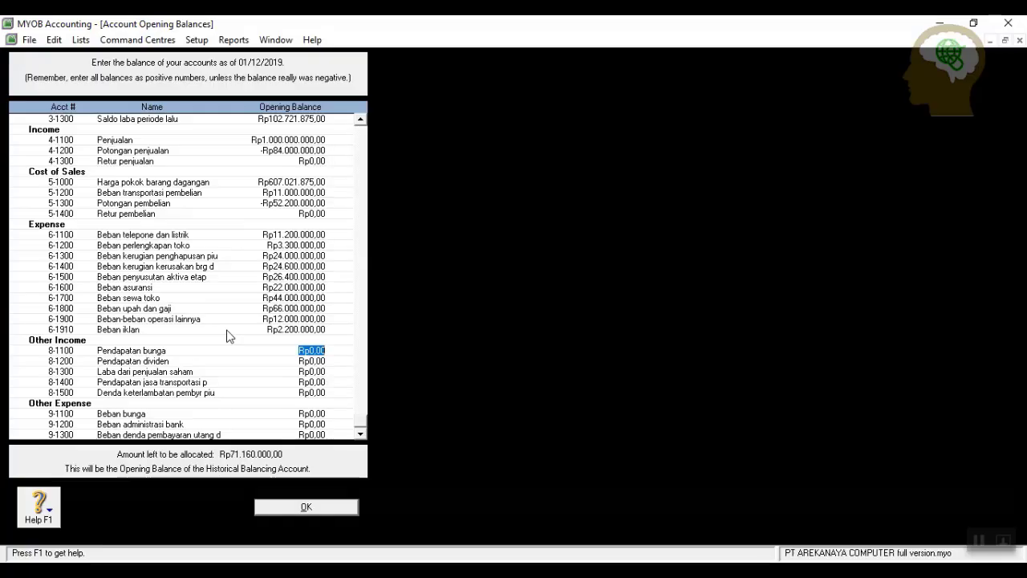
type("5000000")
key("Tab")
type("2")
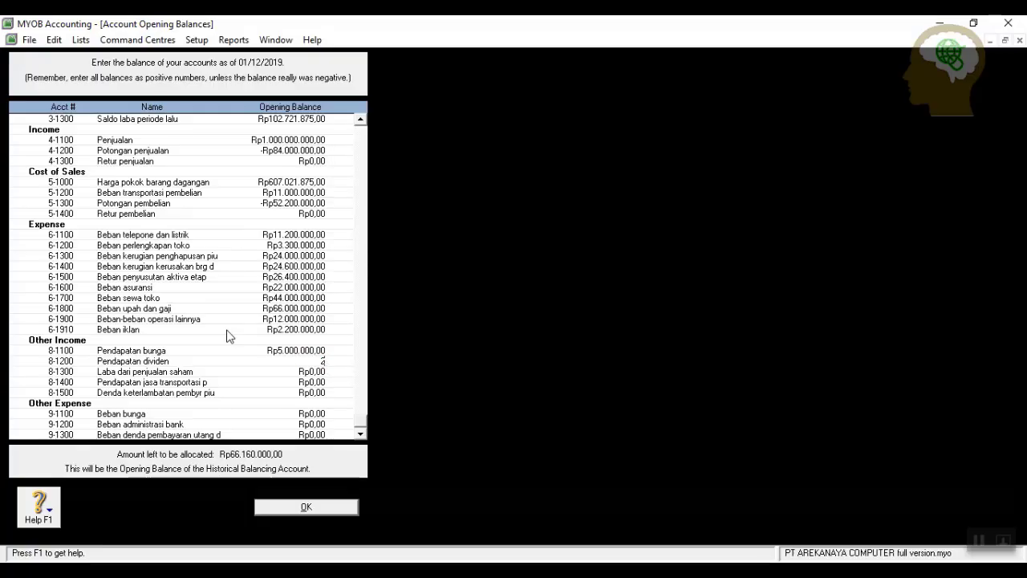
type("5360000")
key("Tab")
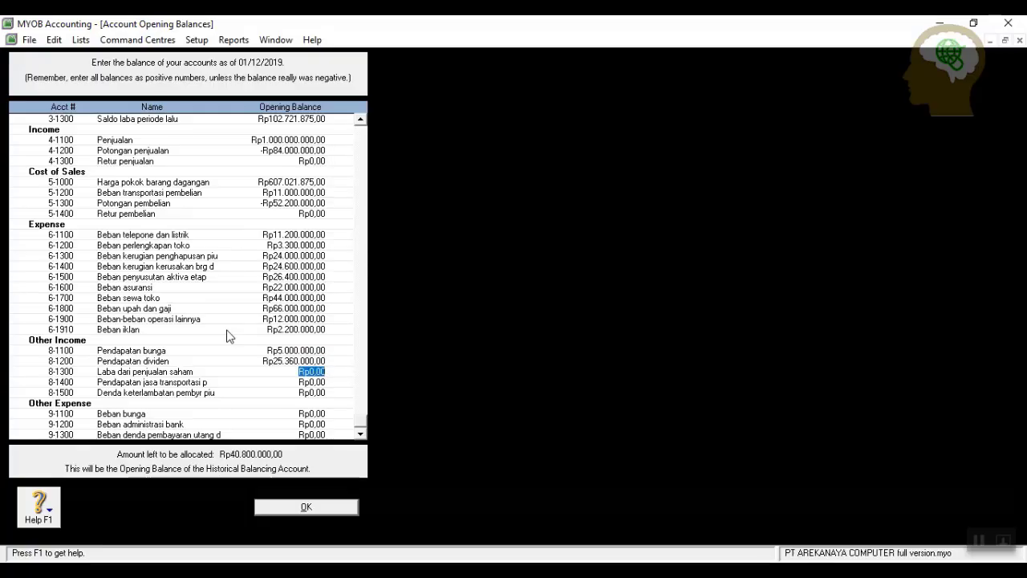
type("11200000")
key("Tab")
type("37600000")
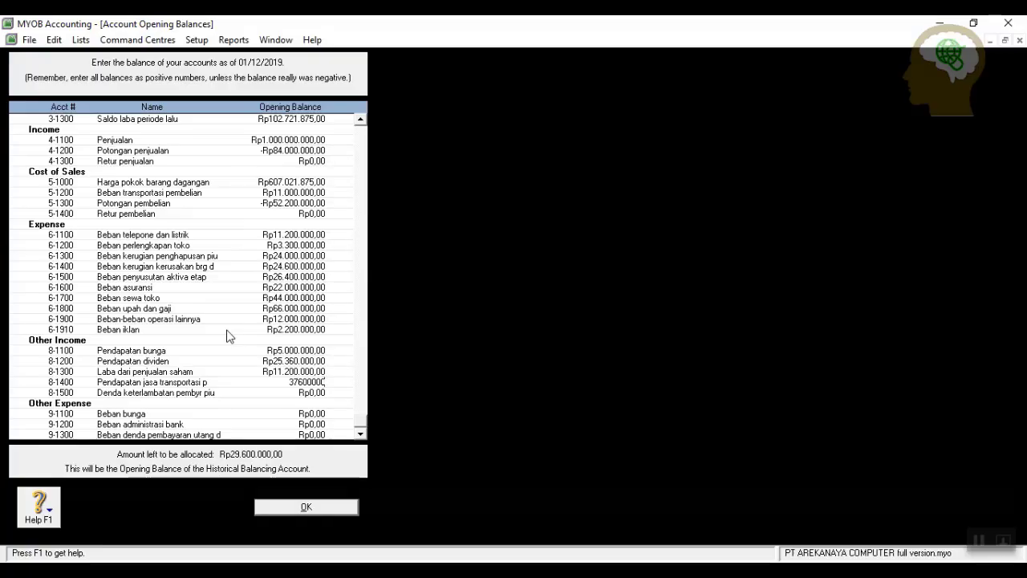
key("Tab")
type("9600000")
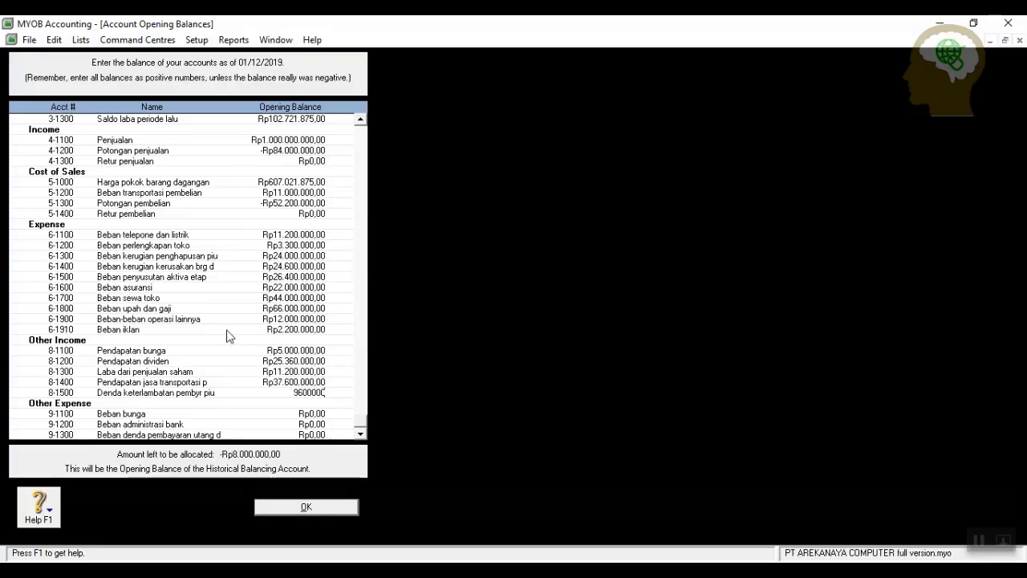
key("Tab")
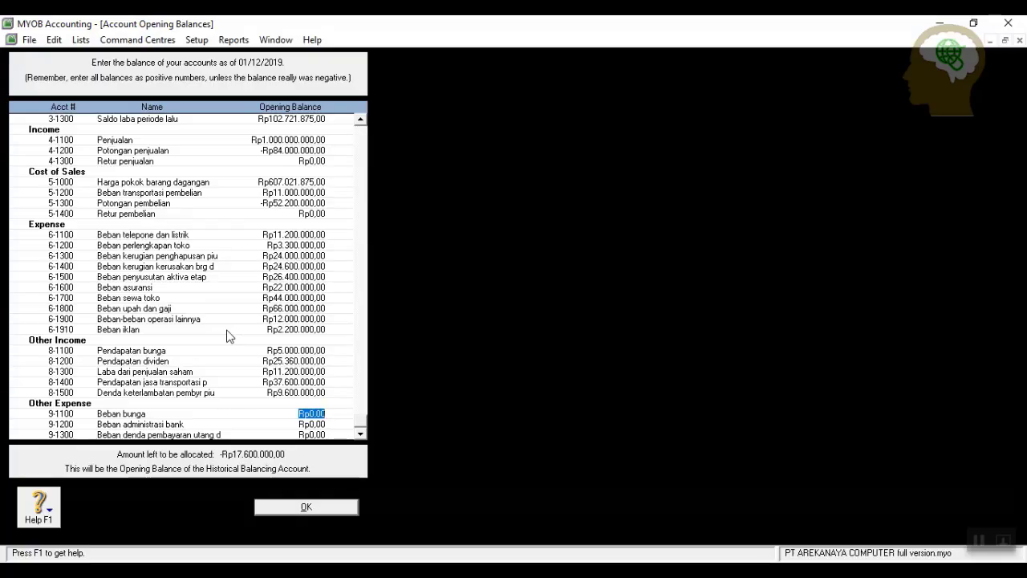
Enter Other Expense balances: Rp11.000.000 for 9-1100 and Rp6.600.000 for 9-1200.
type("11000000")
key("Tab")
type("6600000")
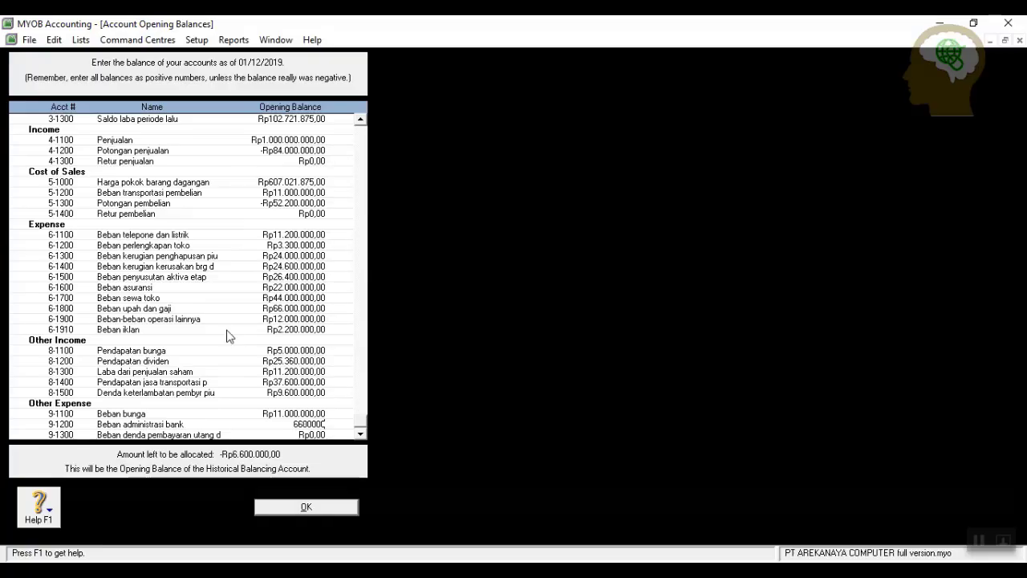
key("shift+Tab")
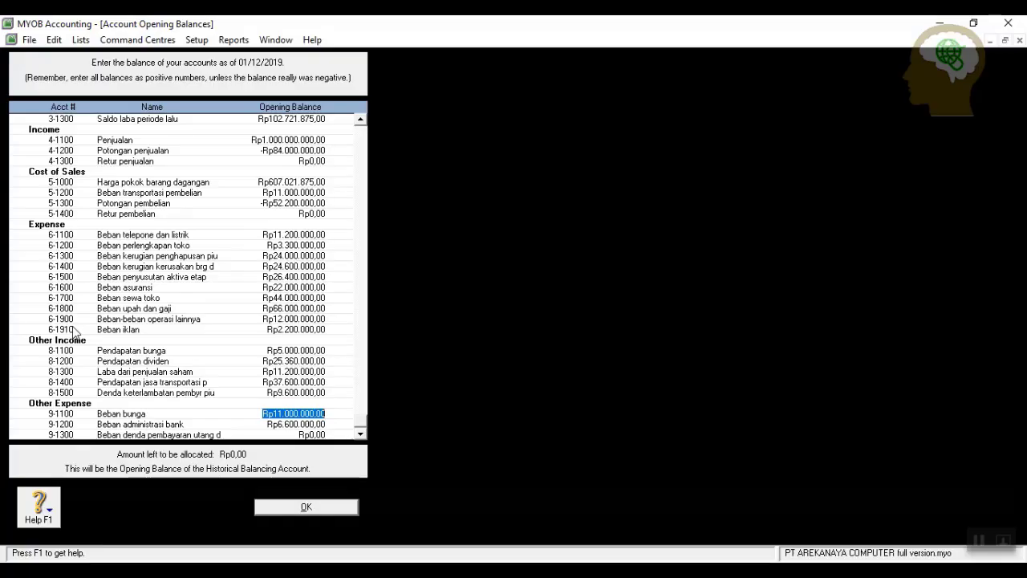
Scroll through the Account Opening Balances list to verify every amount, then save with OK.
scroll(72, 326, "up", 8)
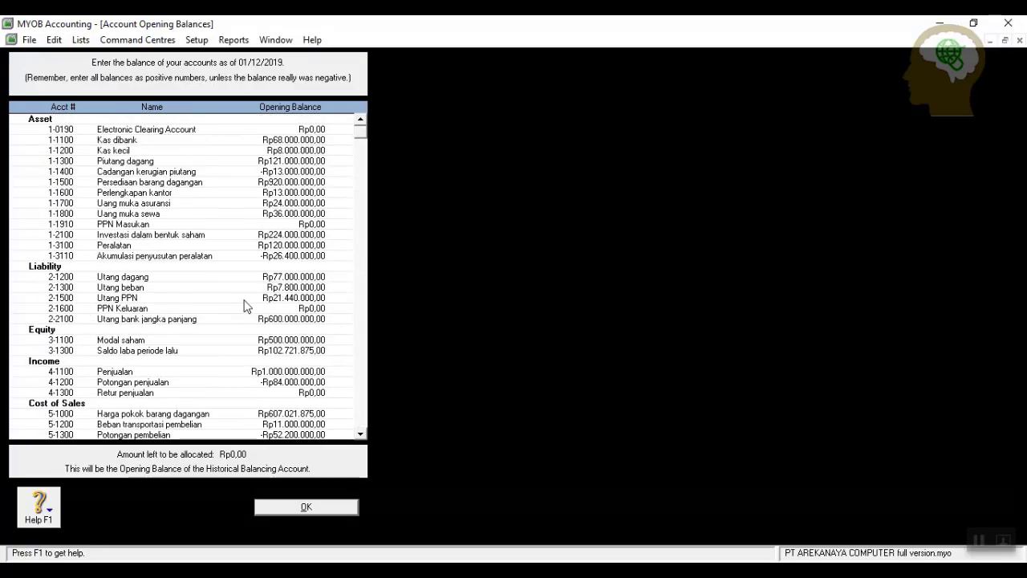
scroll(301, 229, "down", 7)
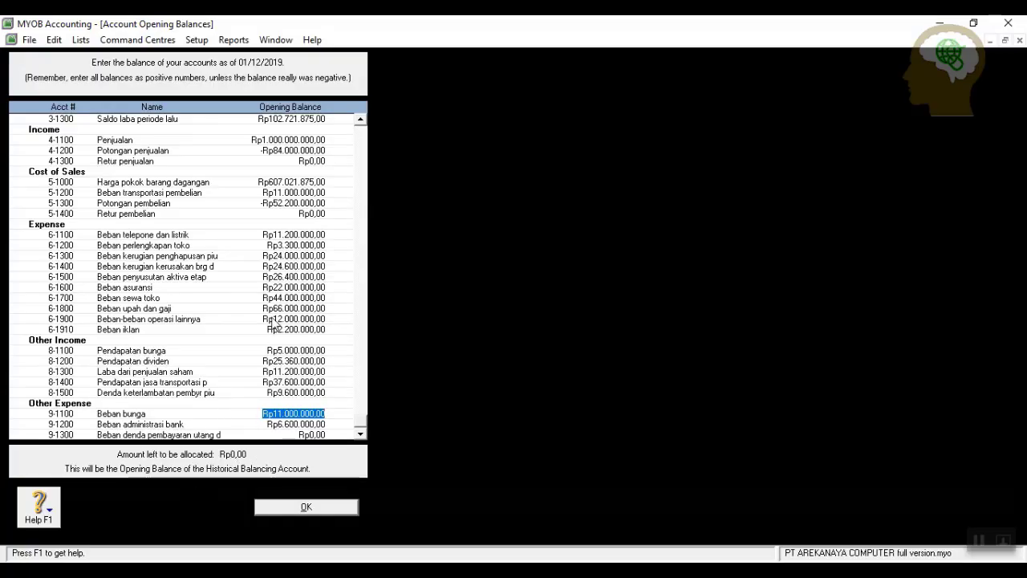
scroll(273, 323, "up", 8)
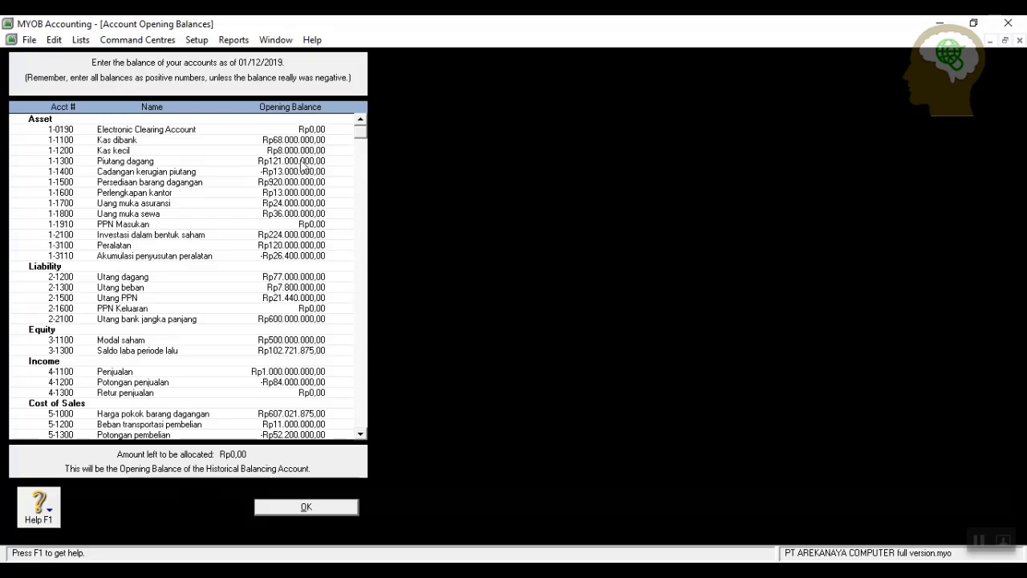
scroll(302, 220, "down", 2)
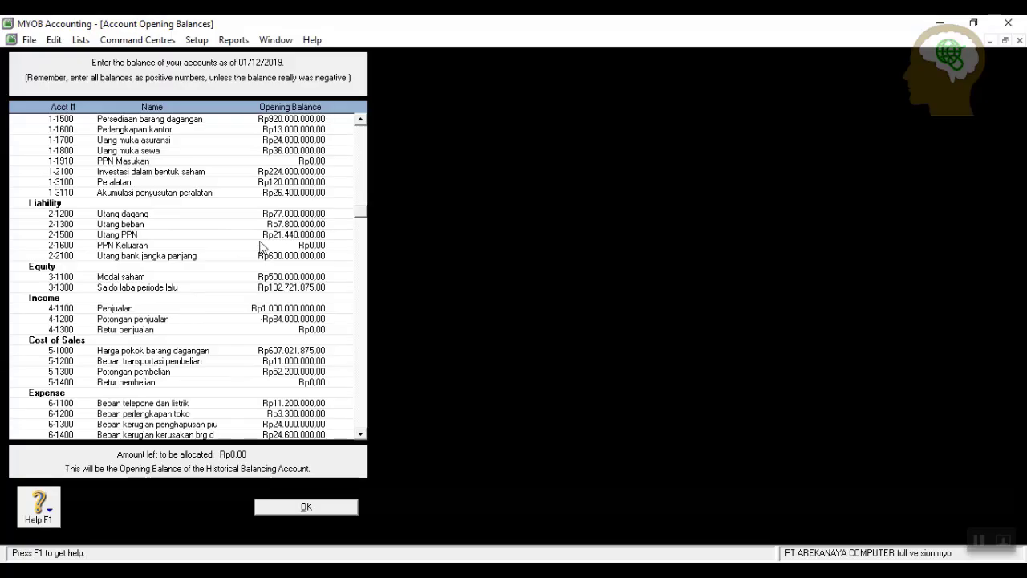
scroll(261, 247, "up", 2)
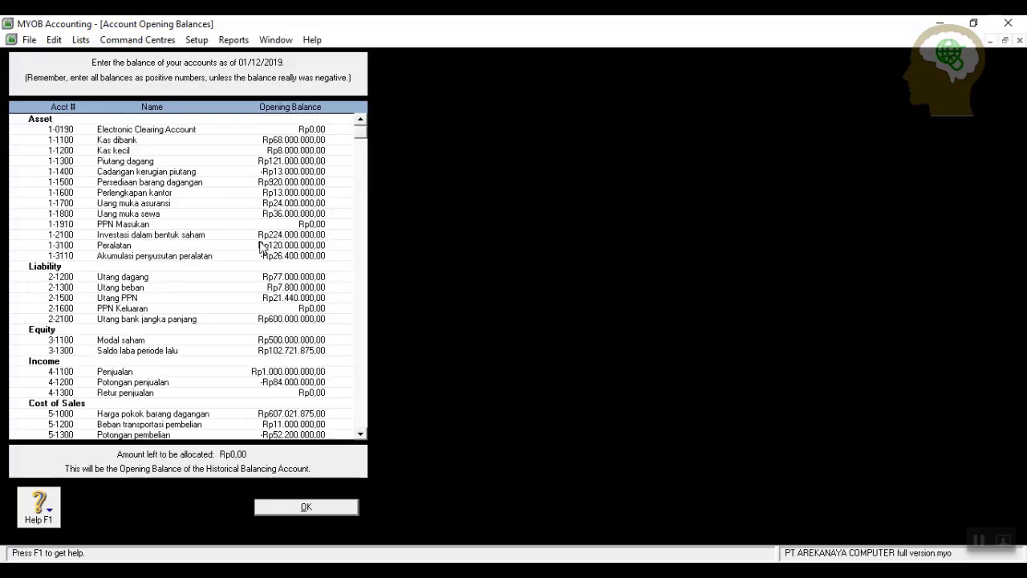
scroll(261, 247, "down", 7)
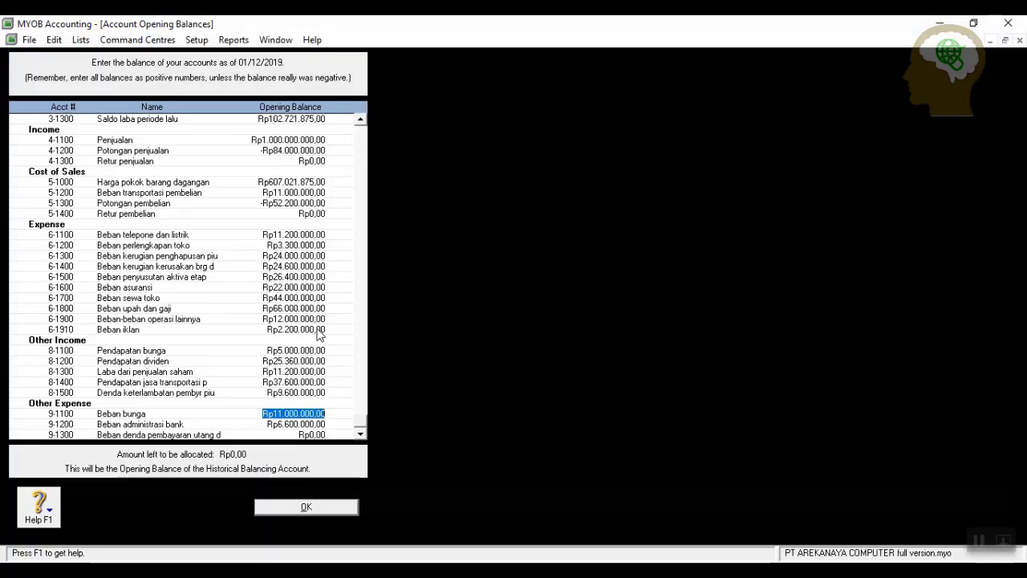
scroll(319, 335, "up", 8)
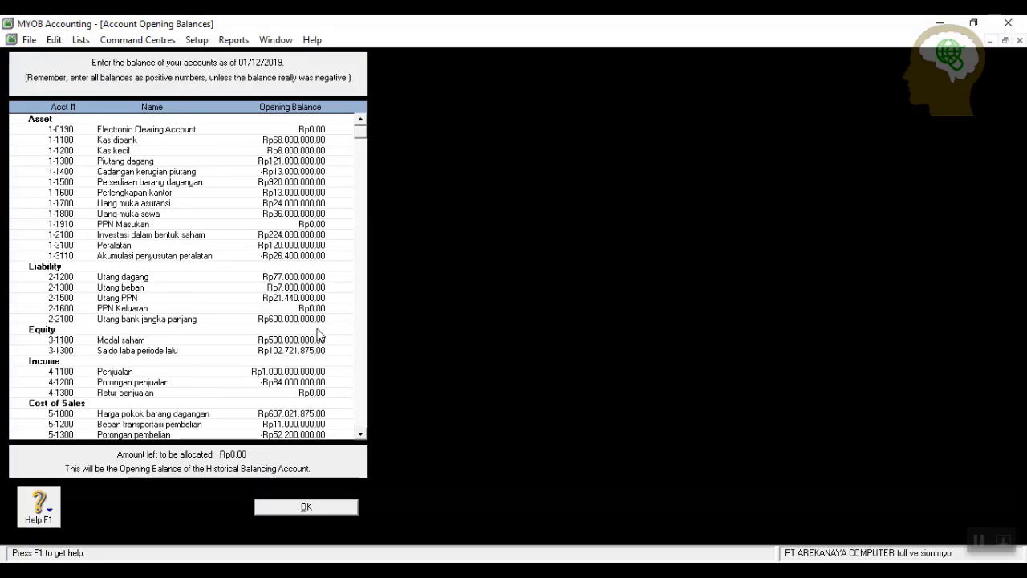
left_click(308, 507)
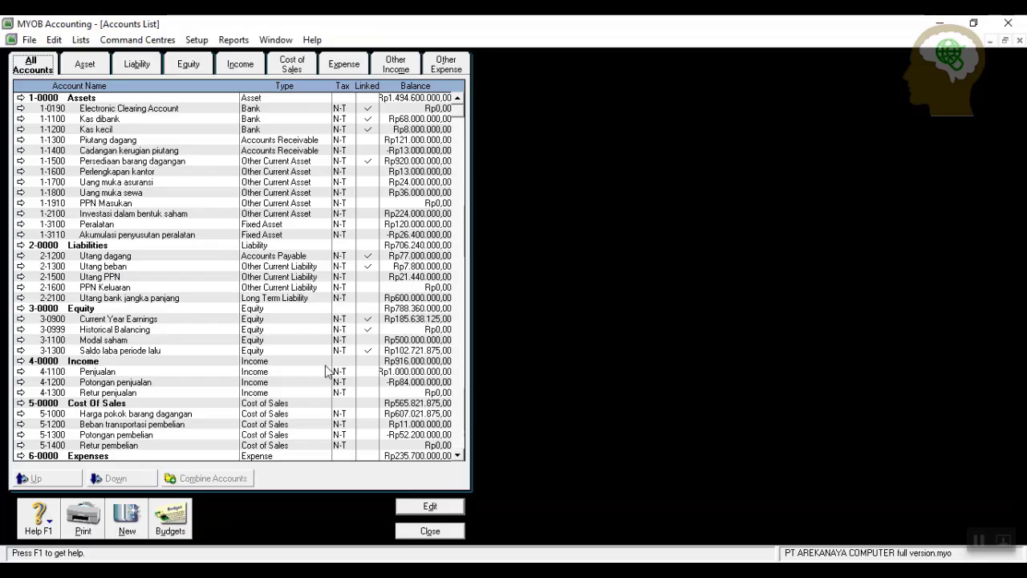
Close the Accounts List window and open the Edit menu toward the tax codes.
left_click(431, 532)
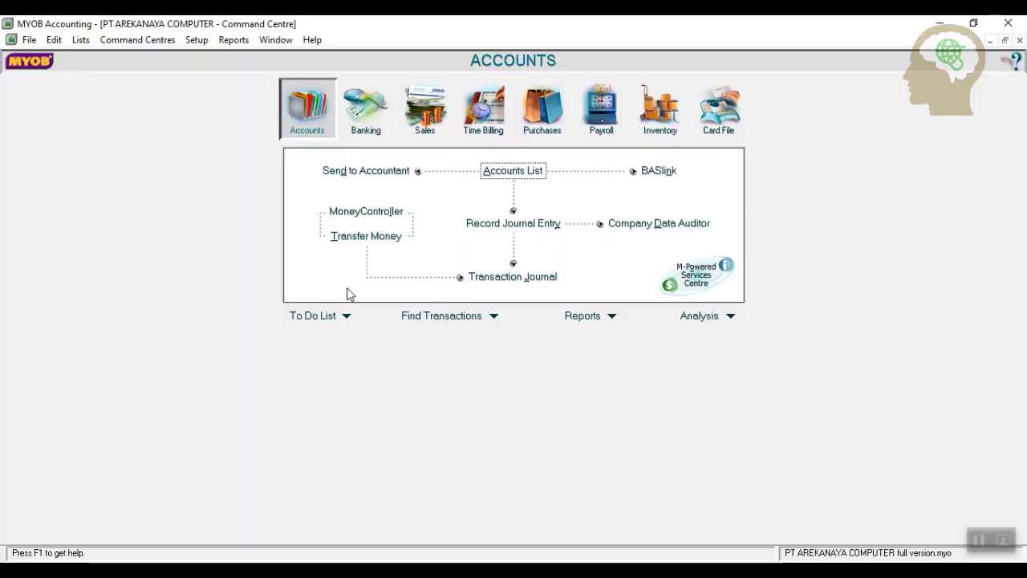
left_click(54, 42)
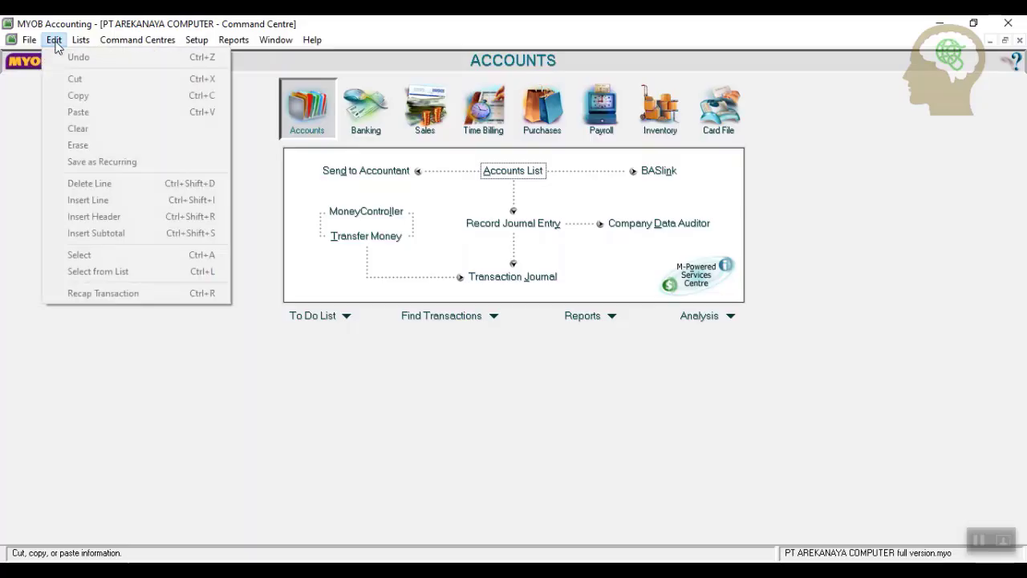
mouse_move(80, 45)
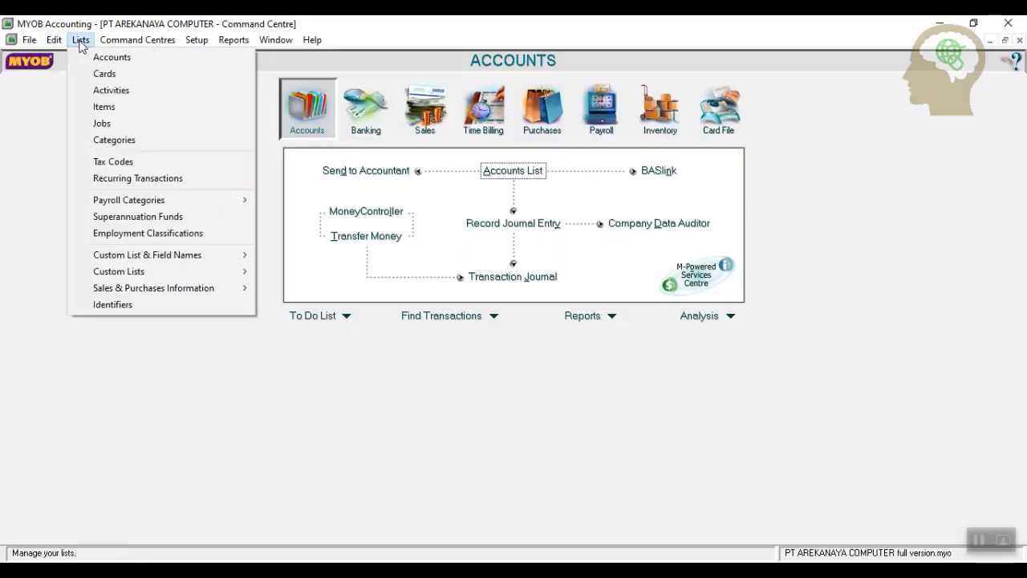
Rename the GST tax code to PPN with description 'Pajak Pertambahan Nilai'.
left_click(139, 163)
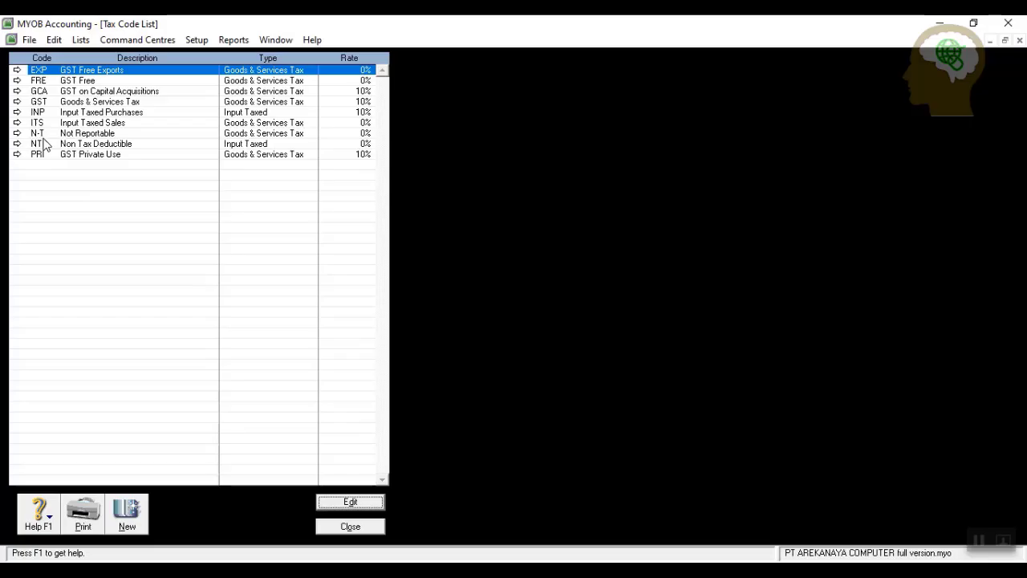
left_click(17, 102)
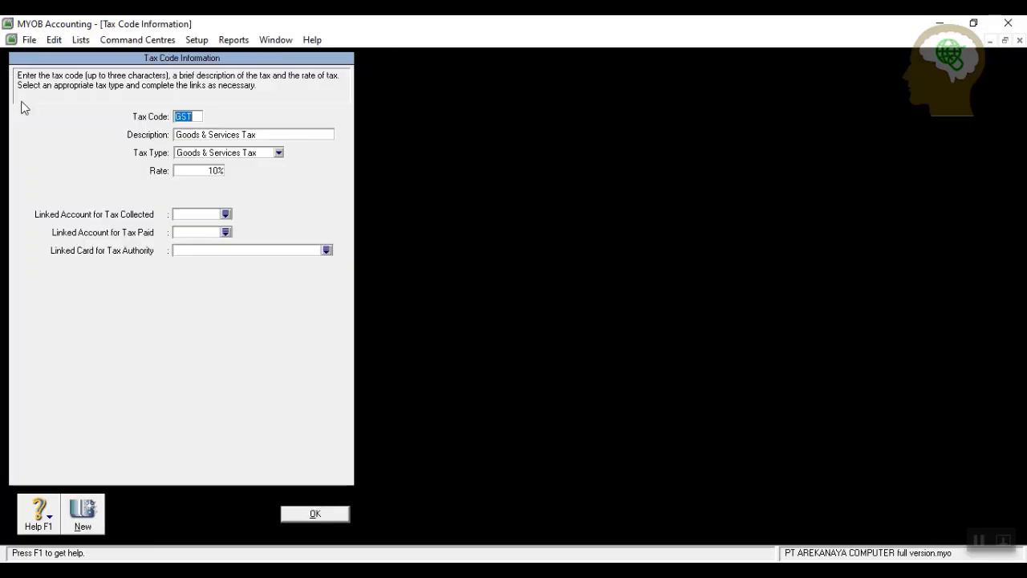
type("PPN")
key("Tab")
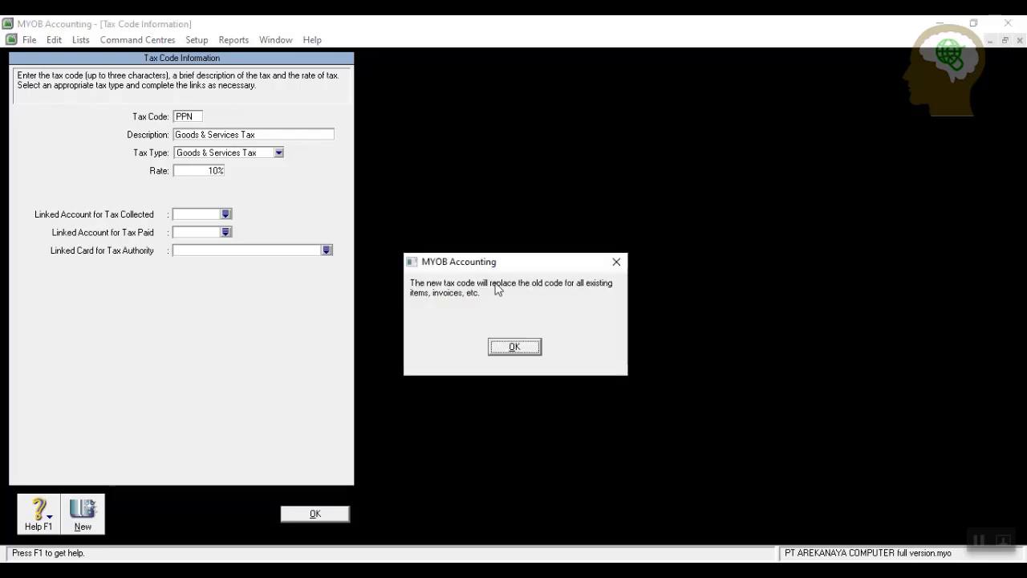
left_click(500, 351)
type("Paja")
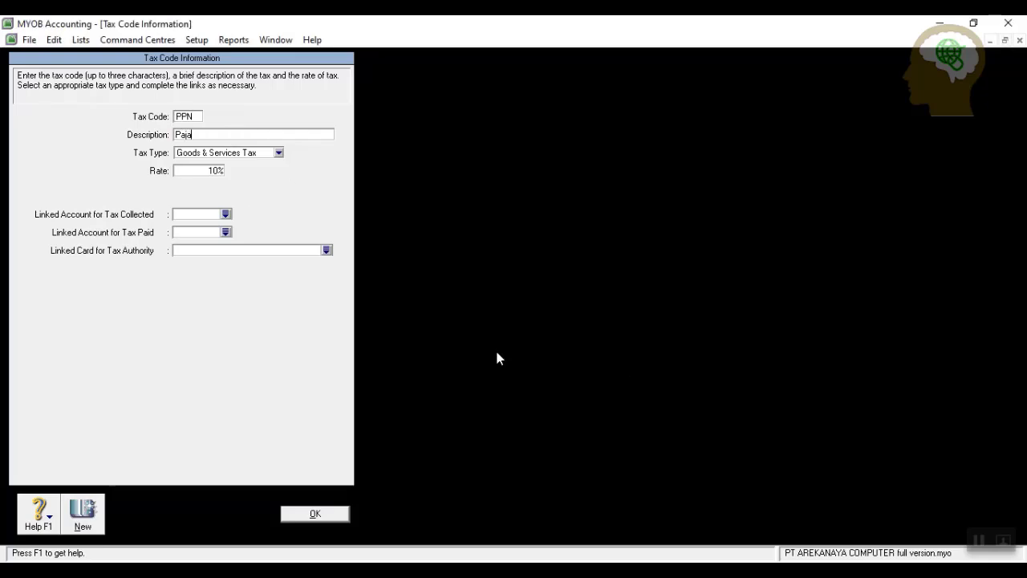
type("k Pertam")
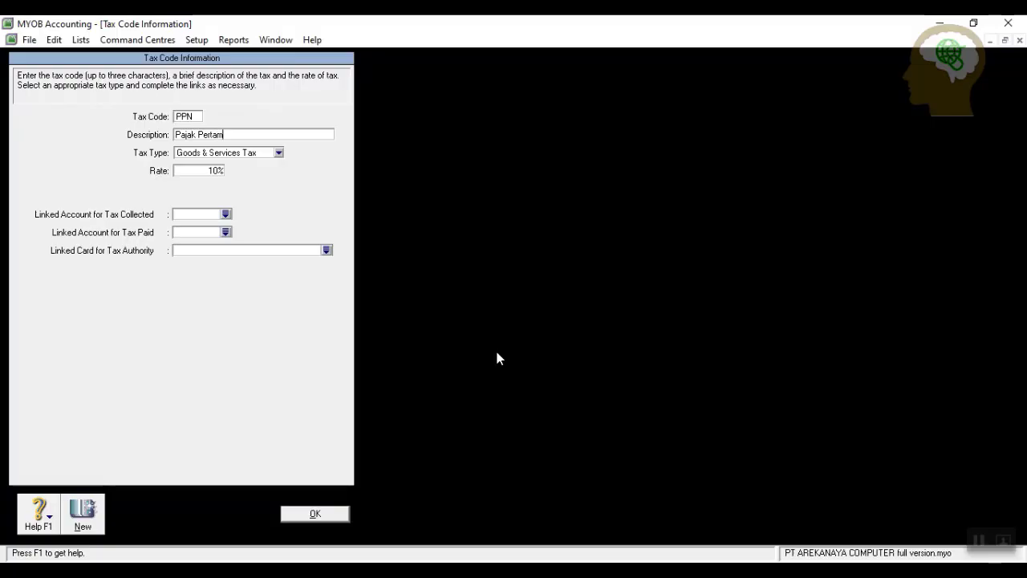
type("bahan Nilai")
Link PPN to 2-1600 PPN Keluaran for tax collected and 1-1910 PPN Masukan for tax paid, then save.
left_click(226, 214)
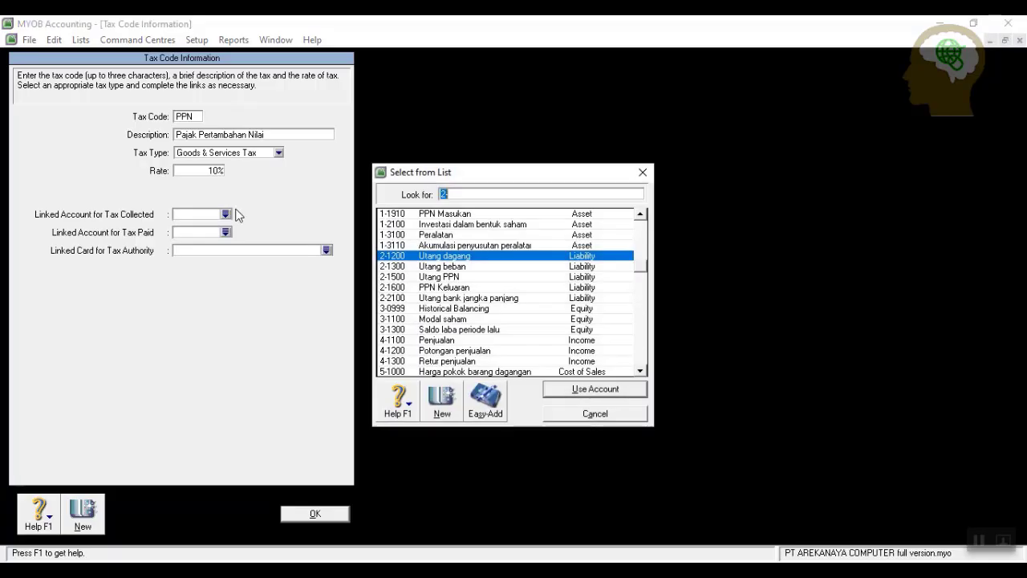
left_click(462, 288)
left_click(558, 388)
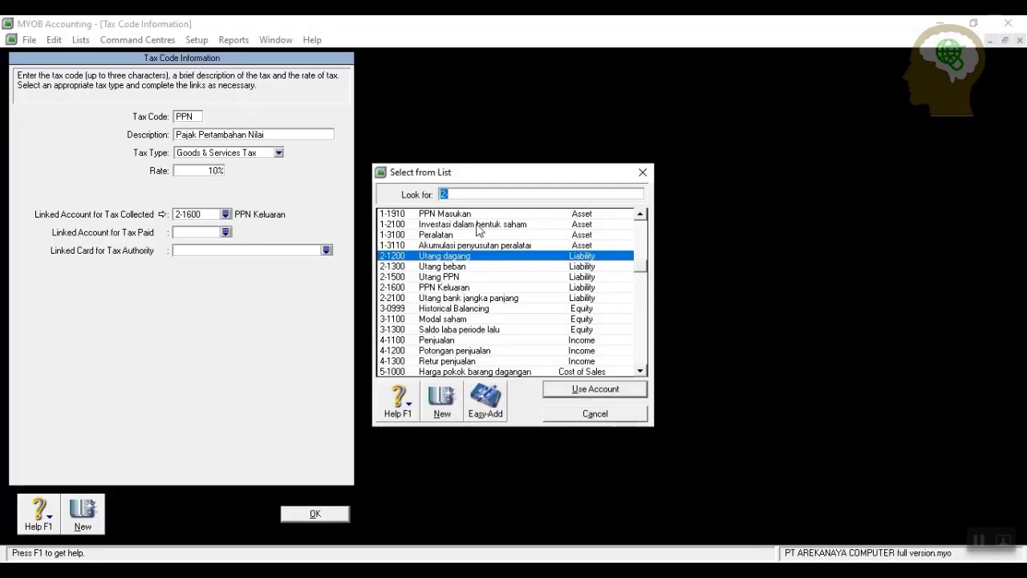
left_click(486, 214)
left_click(573, 388)
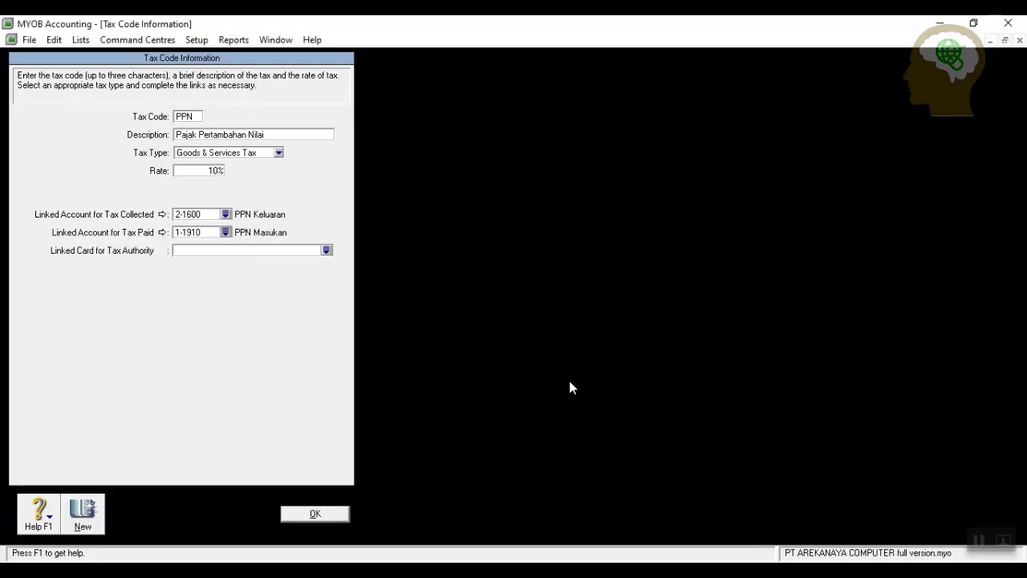
left_click(331, 514)
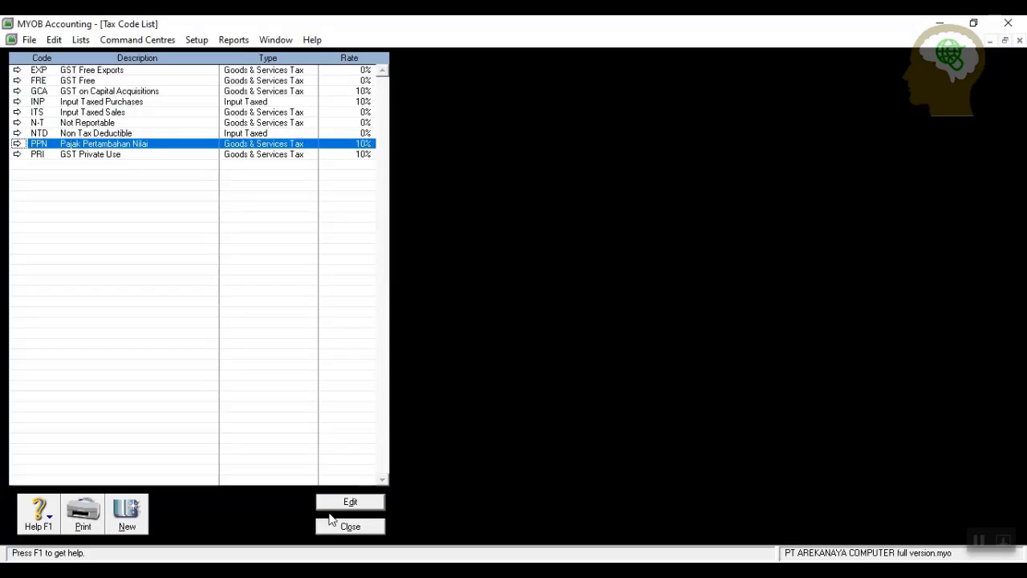
left_click(351, 526)
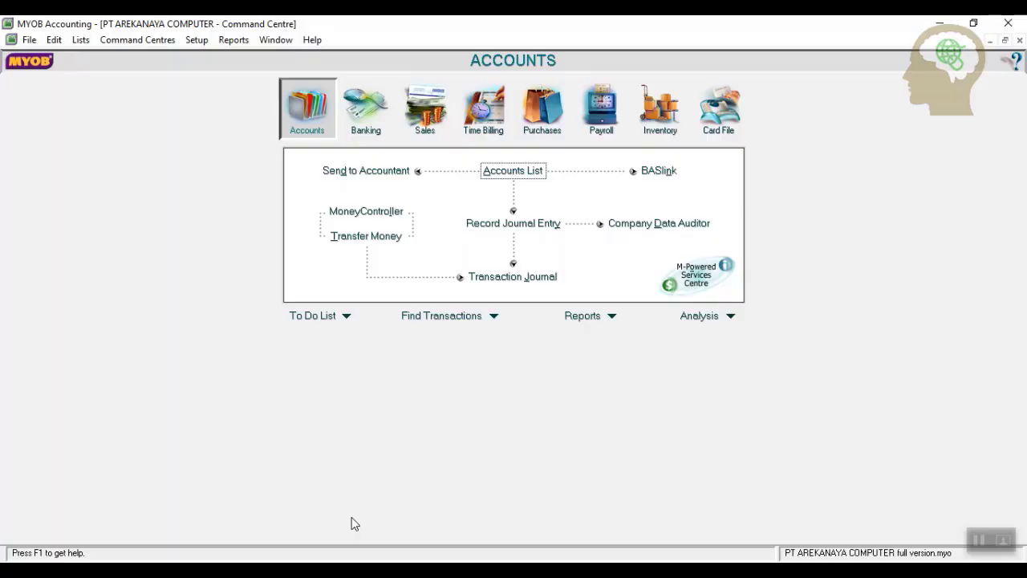
Set 1-1100 Kas dibank as the electronic payments account in Accounts & Banking linked accounts.
left_click(197, 40)
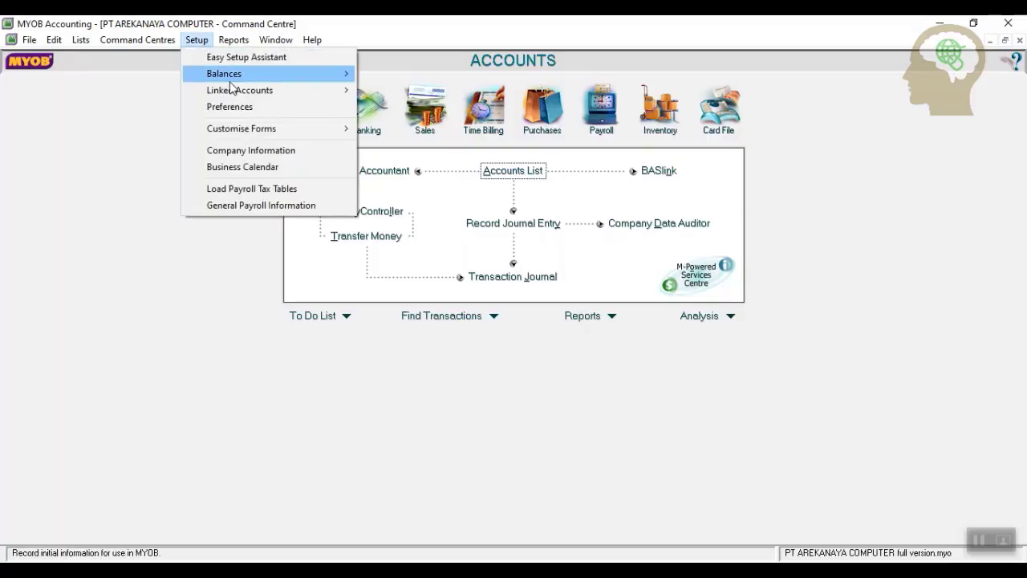
mouse_move(349, 95)
left_click(402, 92)
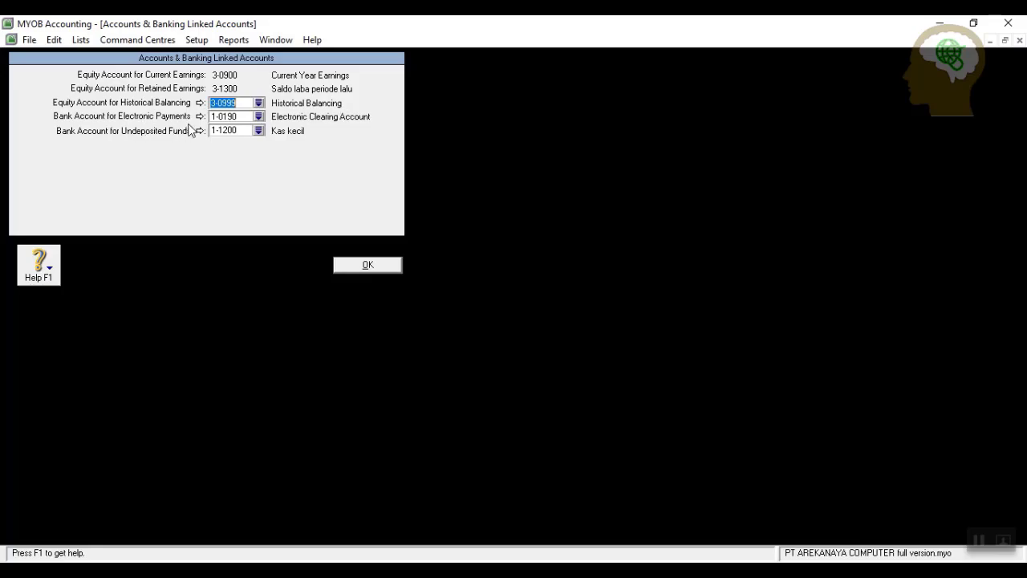
left_click(258, 117)
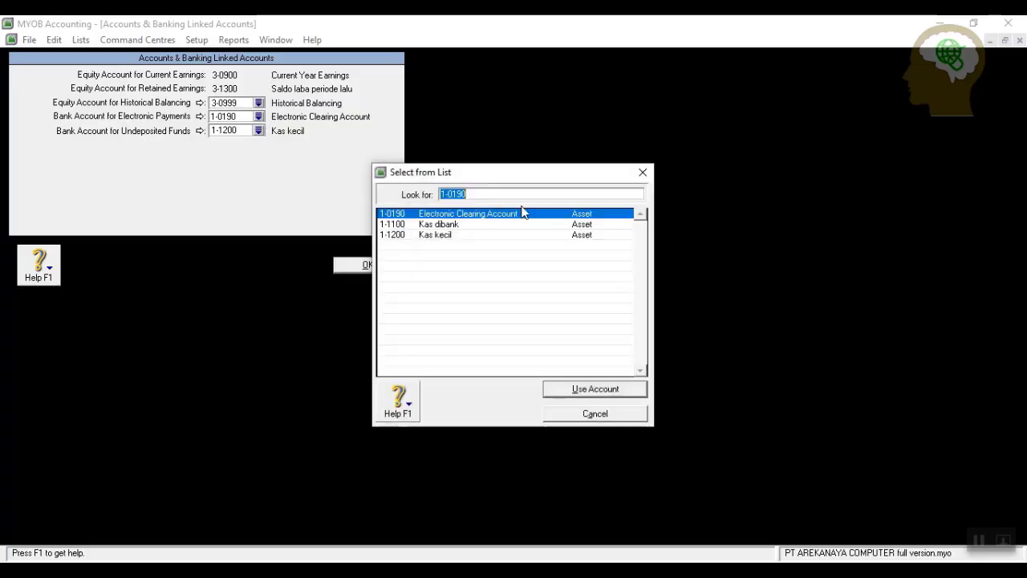
left_click(479, 226)
left_click(581, 389)
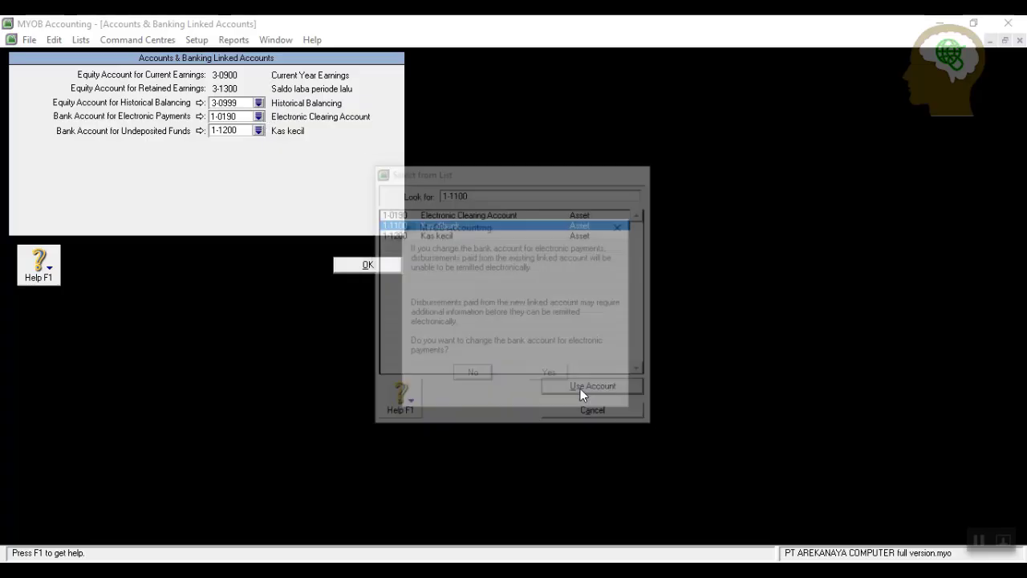
left_click(549, 373)
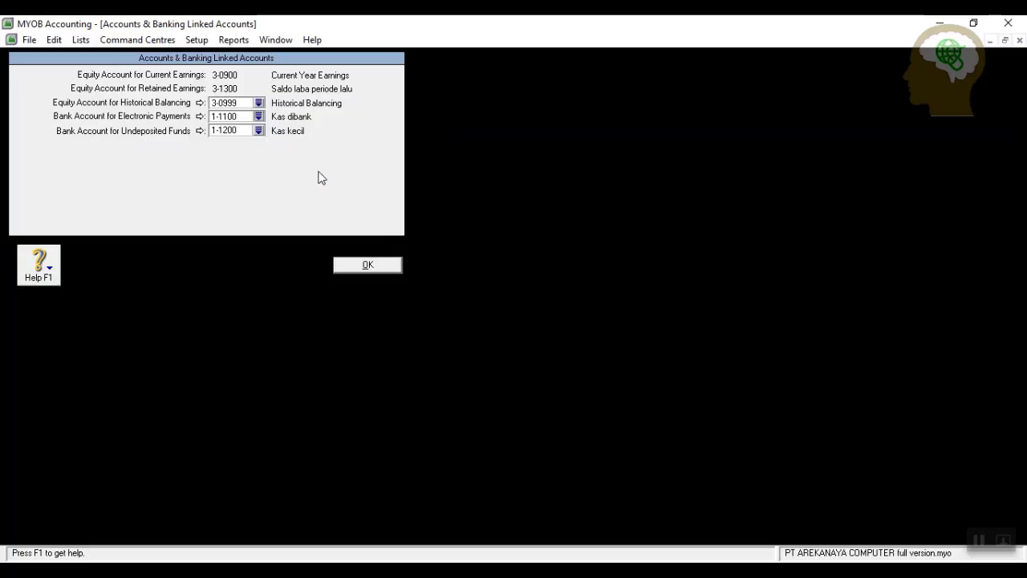
left_click(380, 265)
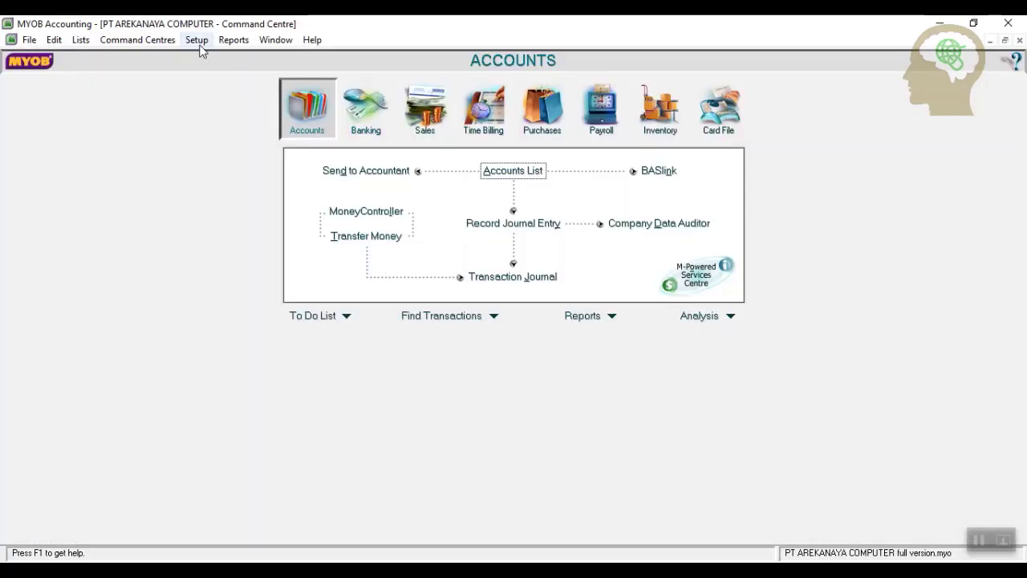
left_click(199, 45)
Set 1-1300 Piutang dagang as the receivables account in Sales Linked Accounts.
mouse_move(286, 92)
left_click(408, 107)
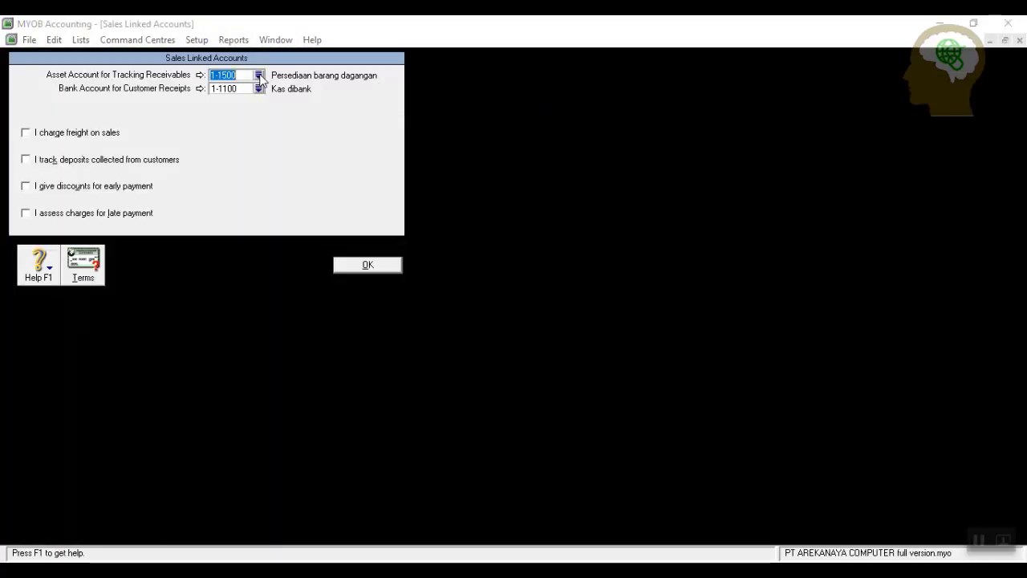
left_click(259, 75)
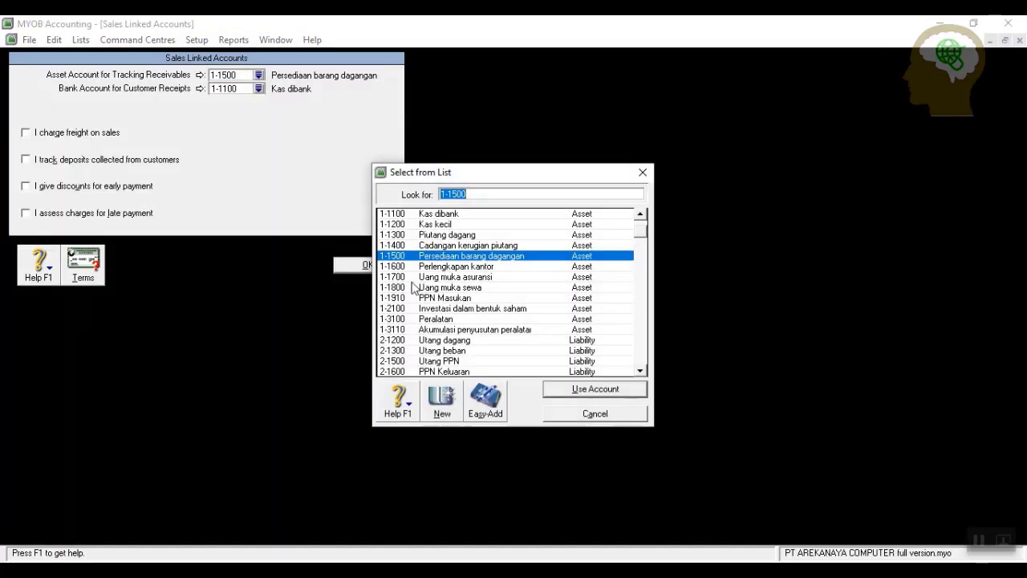
left_click(447, 234)
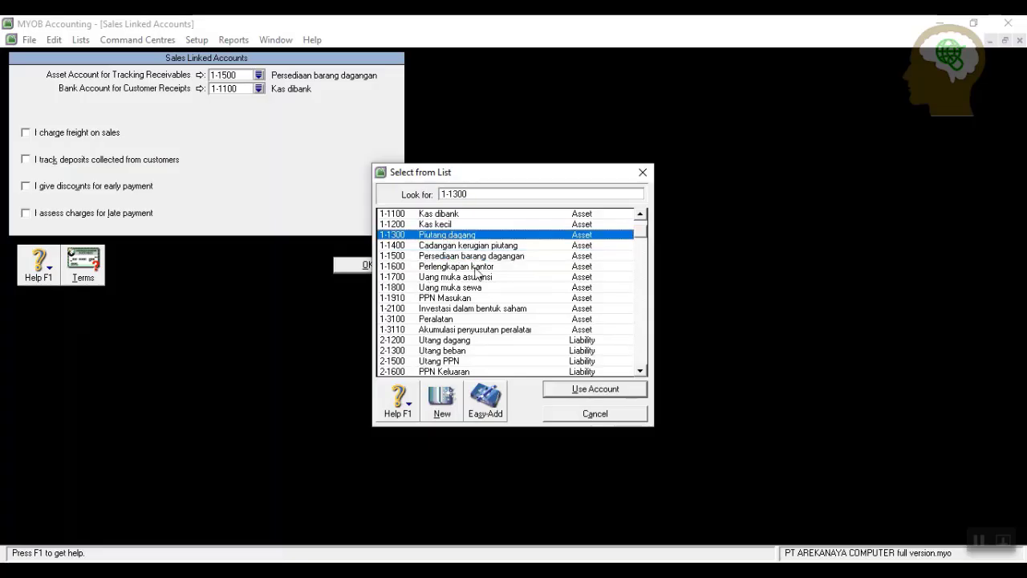
left_click(595, 392)
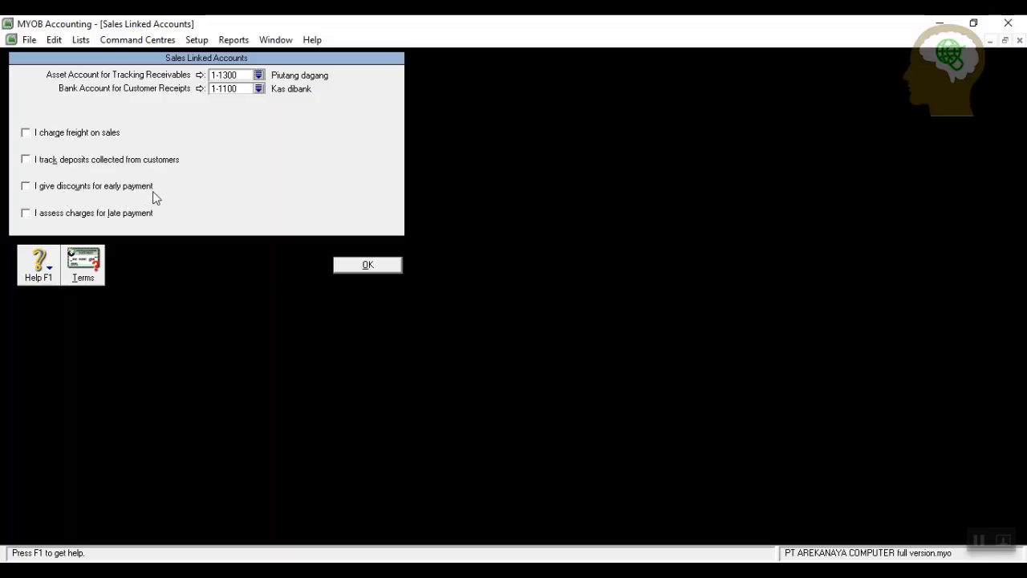
Enable customer early-payment discounts linked to 4-1200 Potongan penjualan.
left_click(25, 186)
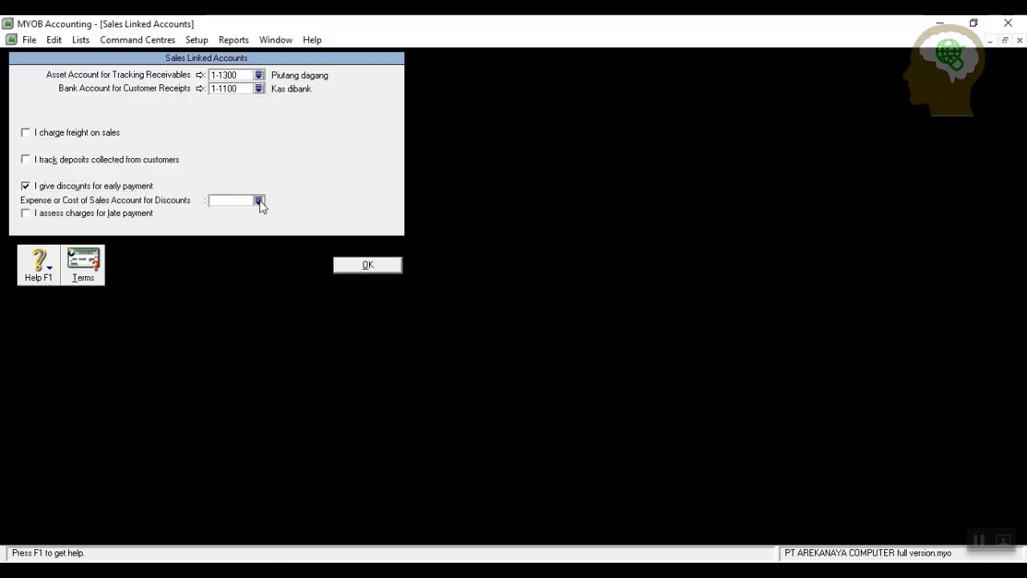
left_click(259, 200)
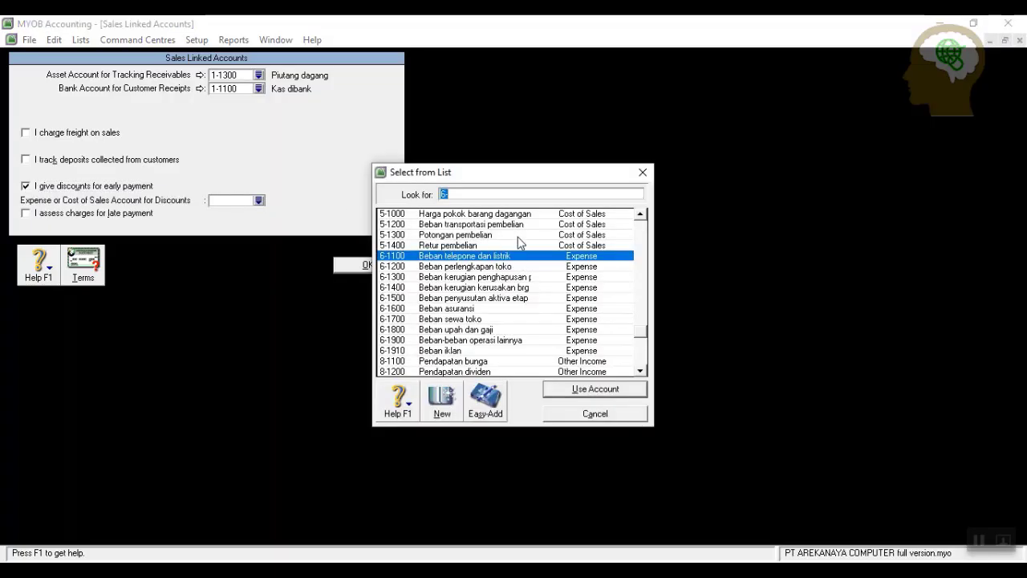
scroll(521, 241, "up", 3)
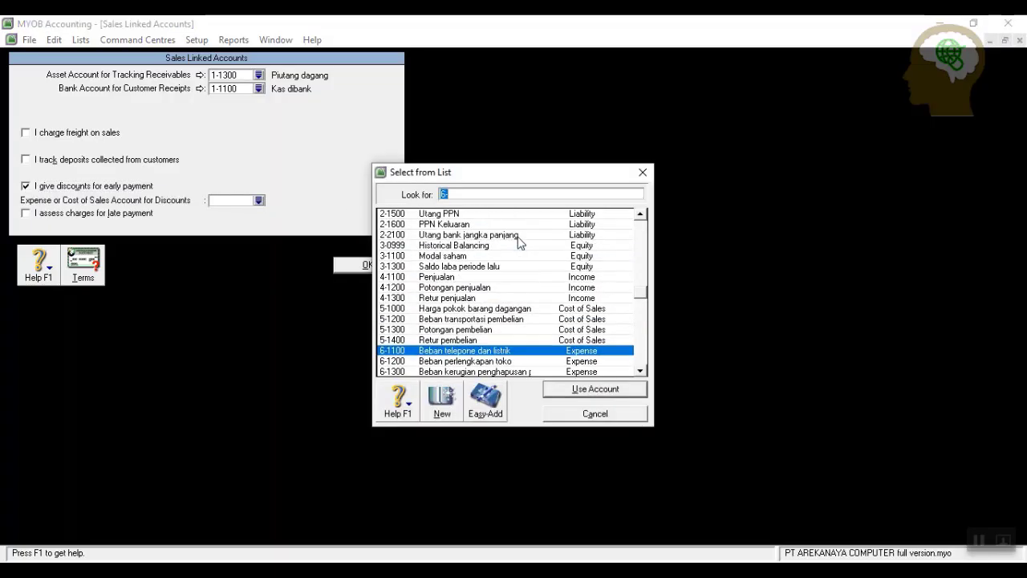
left_click(454, 298)
left_click(454, 288)
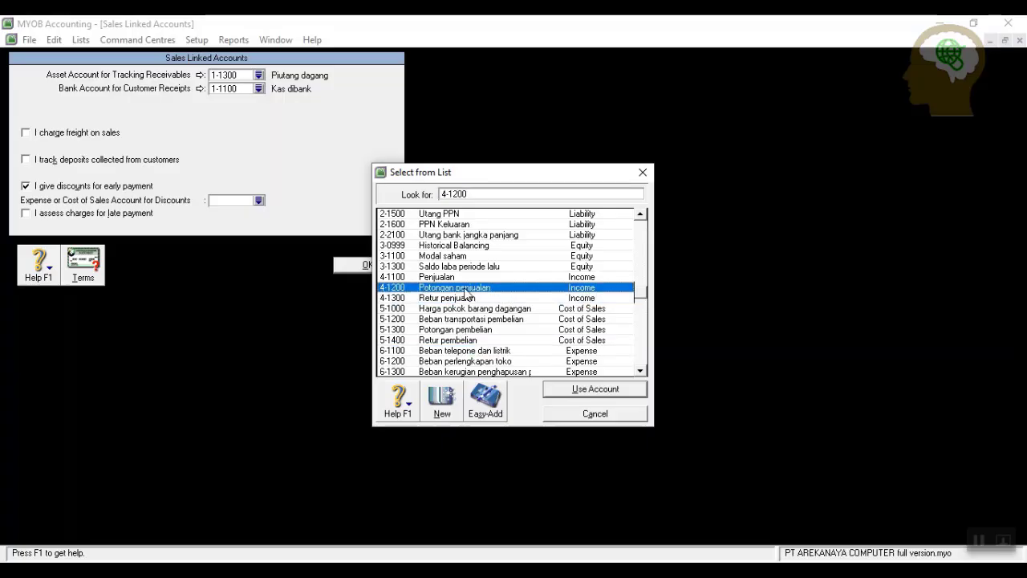
left_click(581, 391)
left_click(515, 347)
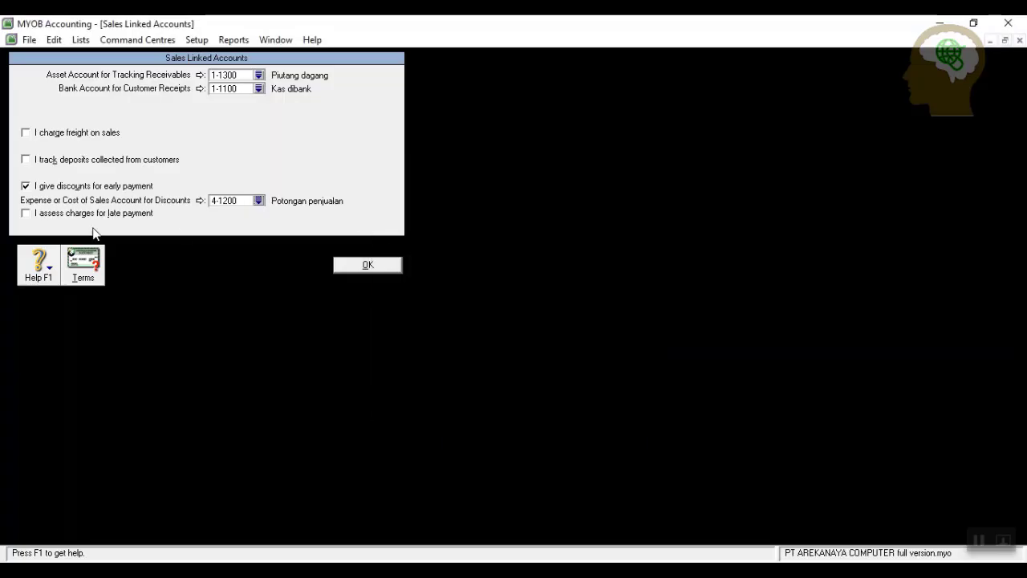
Enable customer late-payment charges linked to 8-1500 and save the sales linked accounts.
left_click(28, 215)
left_click(28, 215)
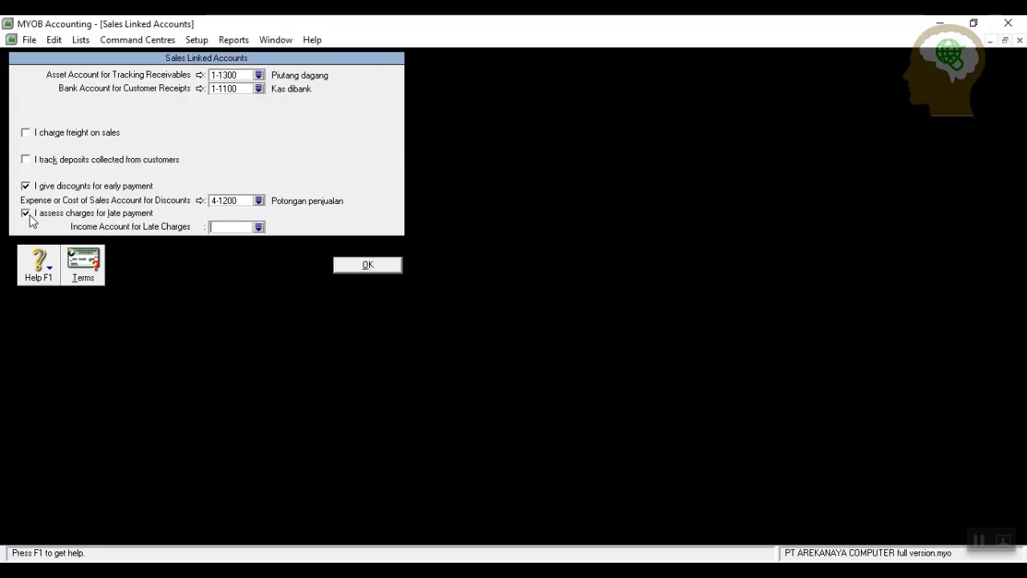
left_click(260, 228)
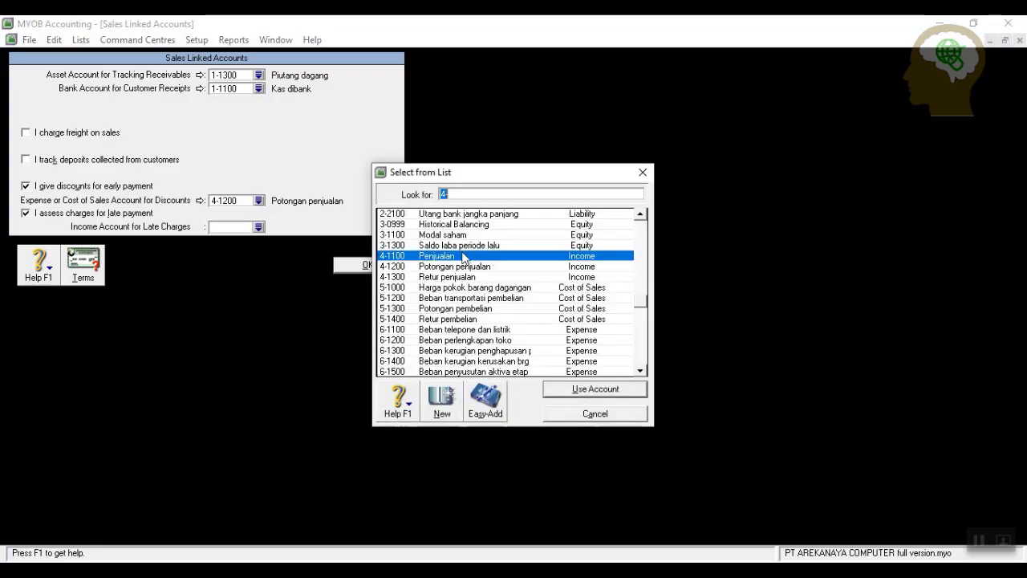
scroll(520, 296, "down", 8)
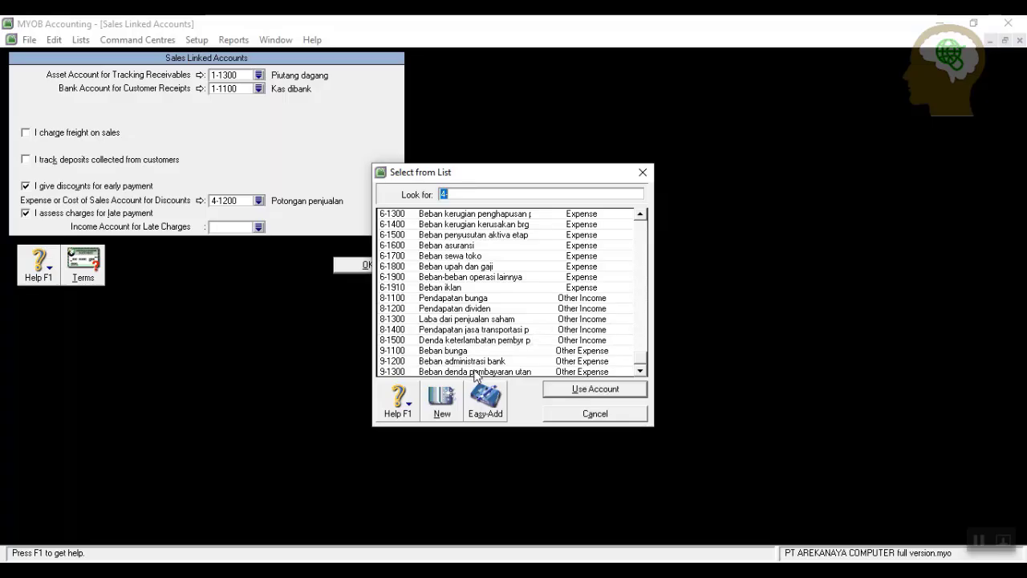
left_click(496, 341)
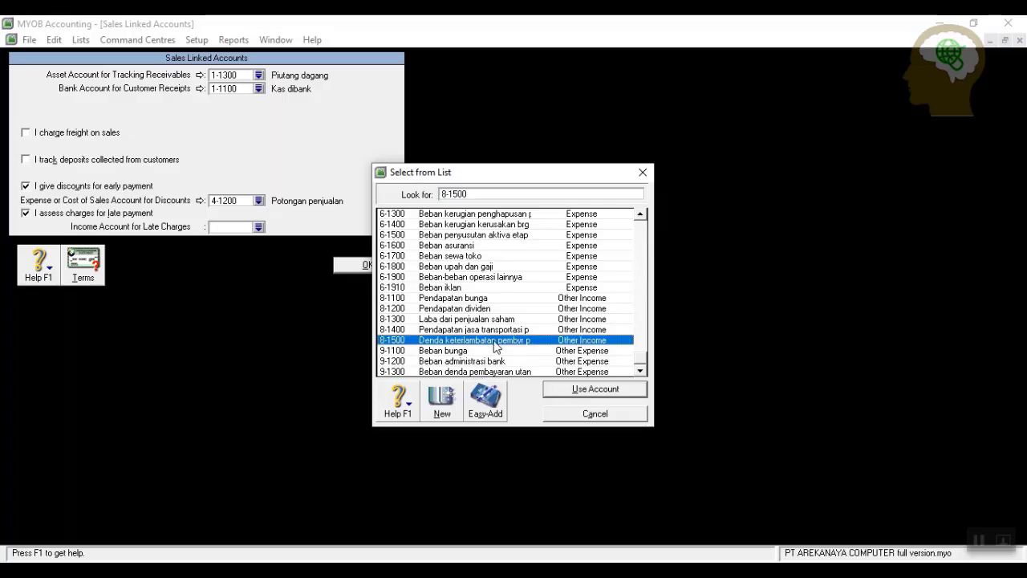
left_click(608, 391)
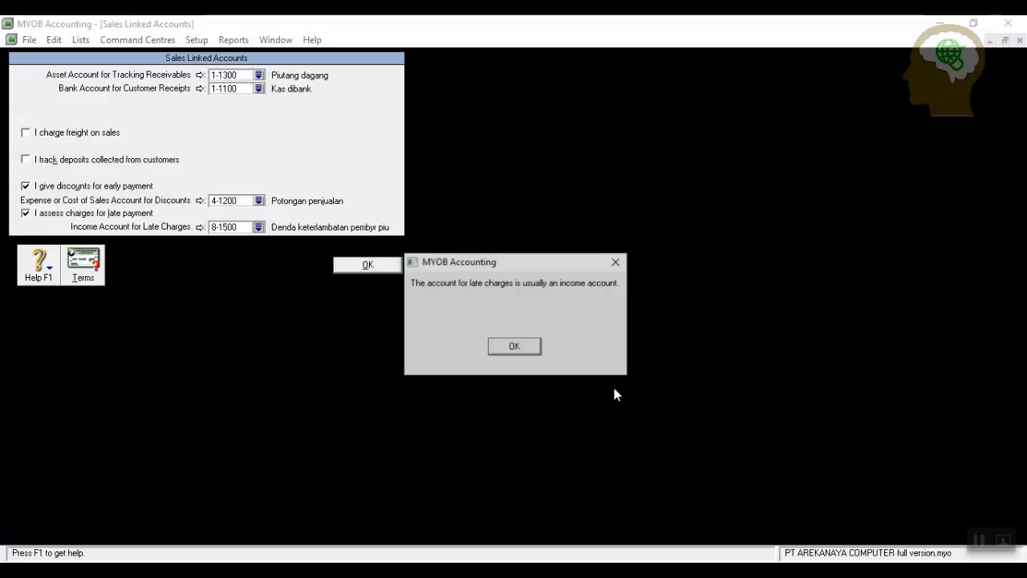
left_click(505, 348)
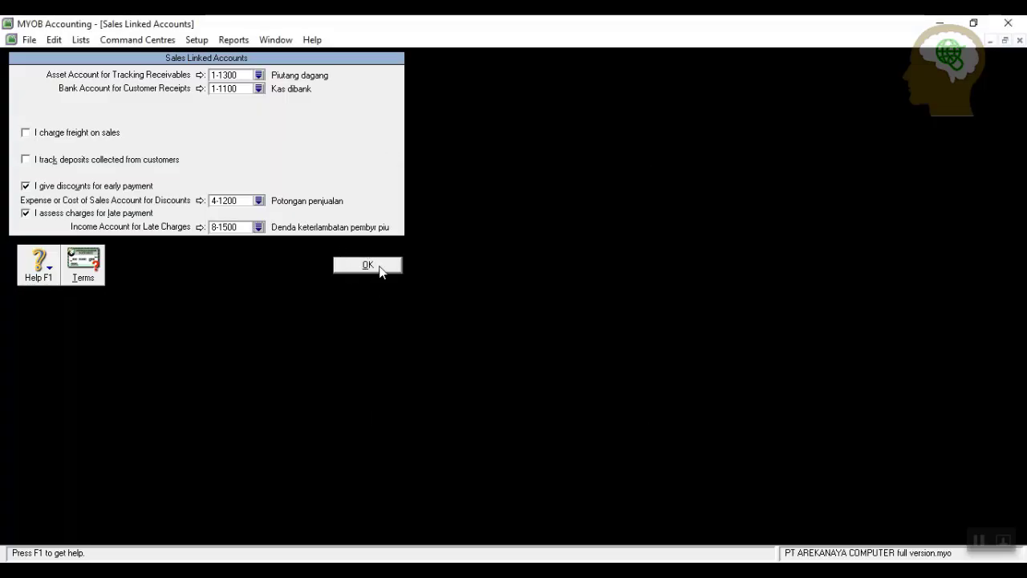
left_click(381, 270)
Enable purchase freight linked to 5-1200 Beban transportasi pembelian in Purchases Linked Accounts.
left_click(196, 40)
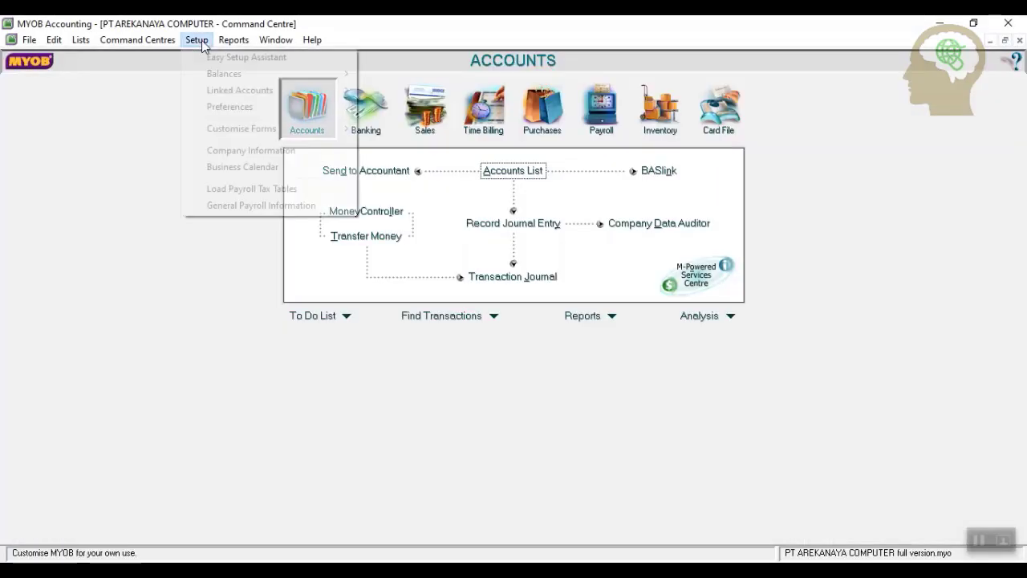
mouse_move(241, 97)
left_click(425, 123)
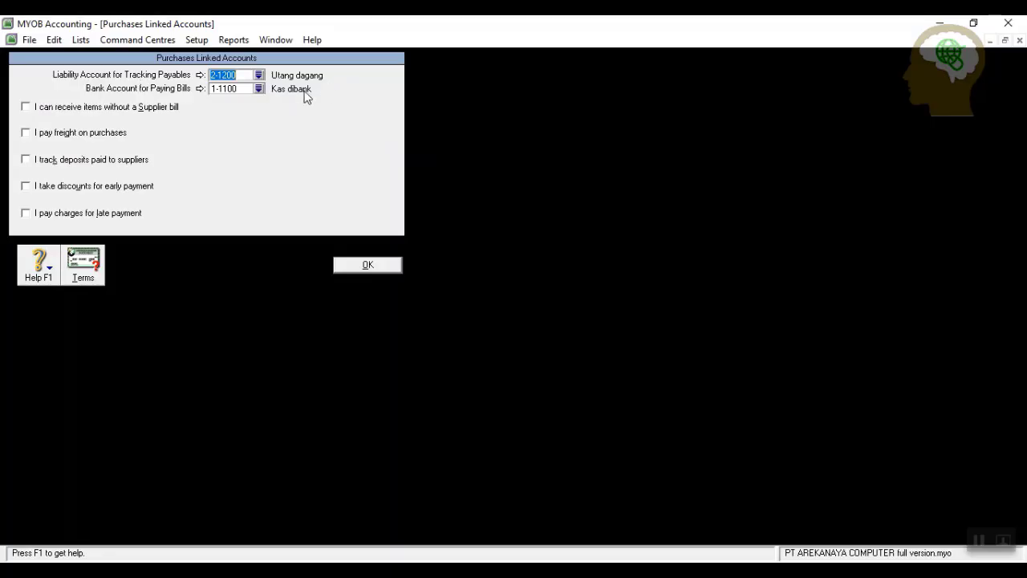
left_click(26, 132)
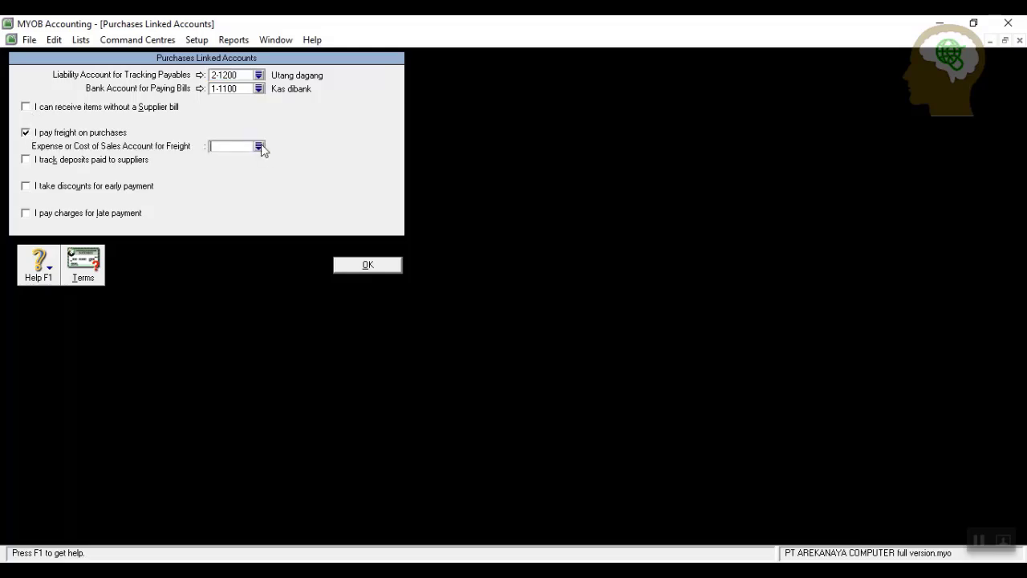
left_click(259, 146)
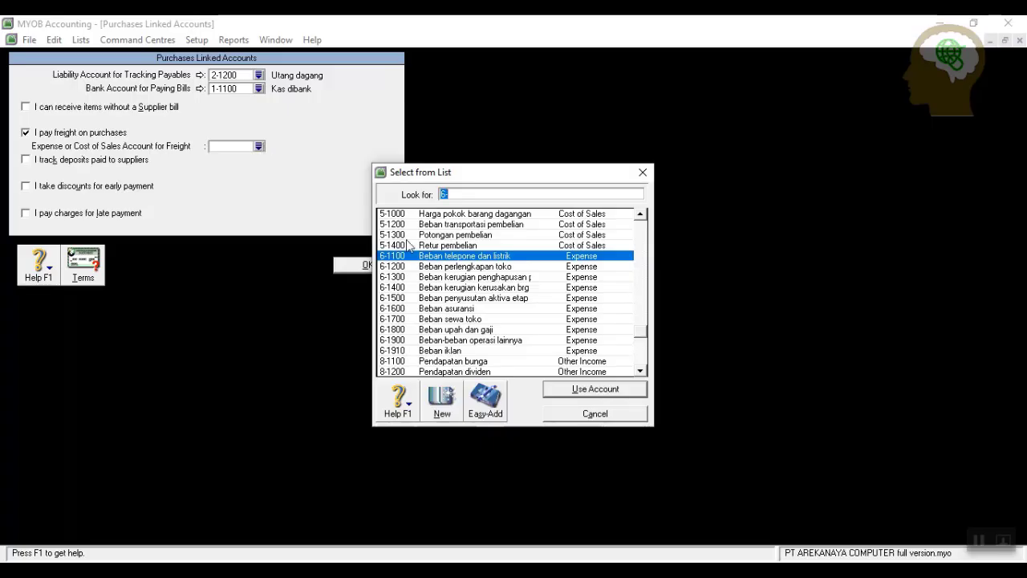
left_click(486, 225)
left_click(562, 390)
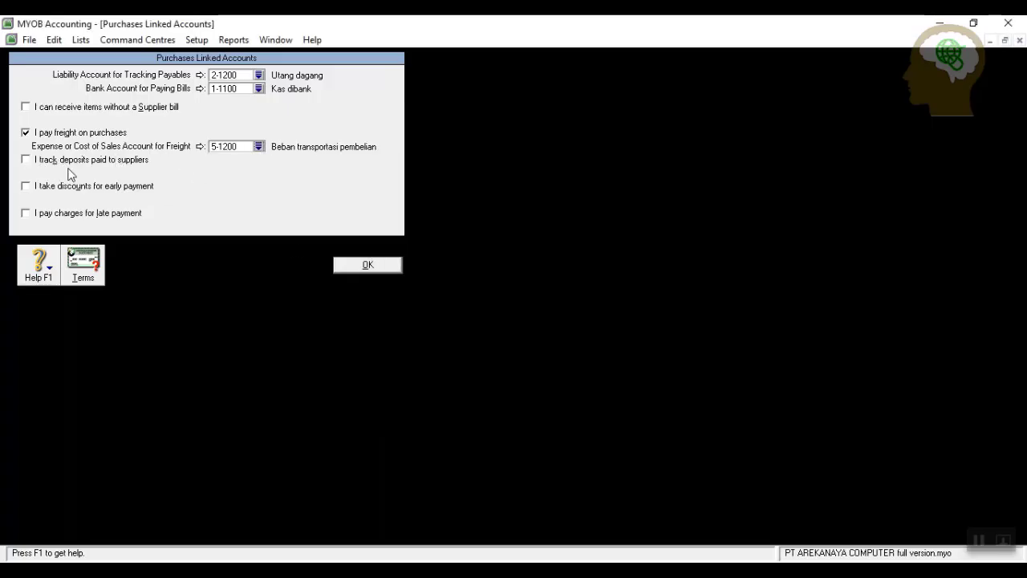
Enable supplier early-payment discounts linked to 5-1300 Potongan pembelian.
left_click(25, 186)
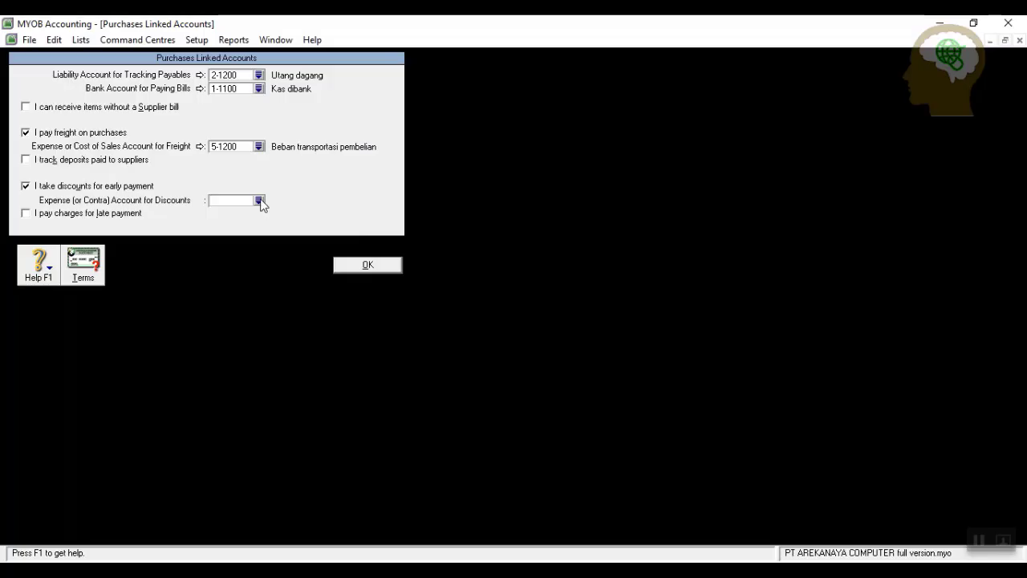
left_click(258, 201)
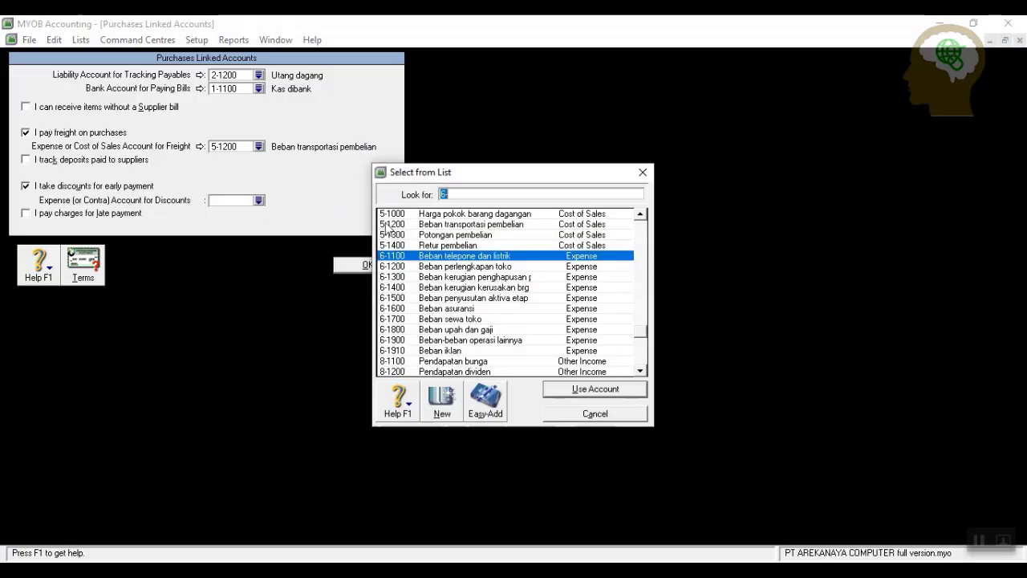
left_click(474, 235)
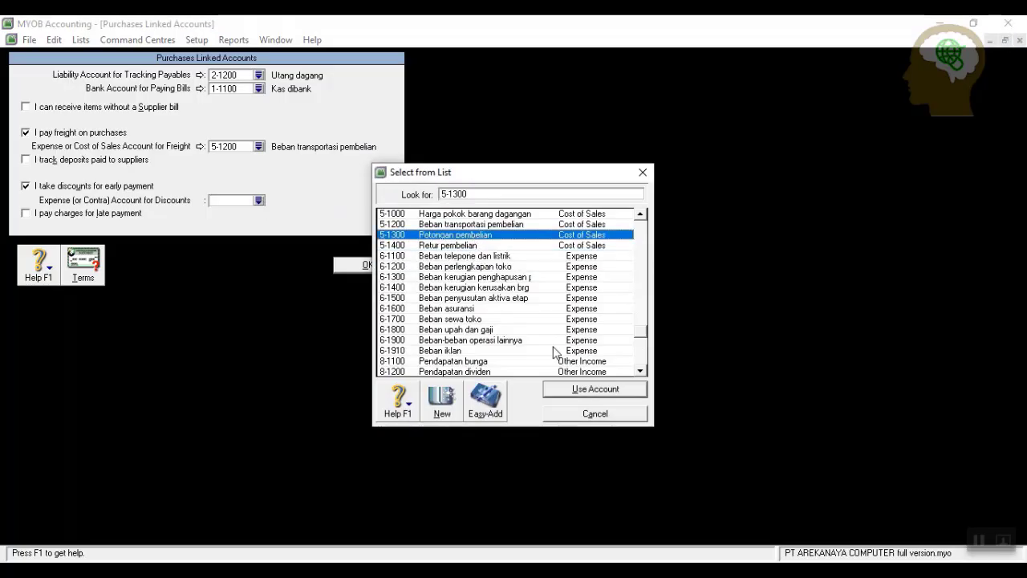
left_click(573, 390)
Enable supplier late-payment charges linked to 9-1300 and save the purchases linked accounts.
left_click(37, 214)
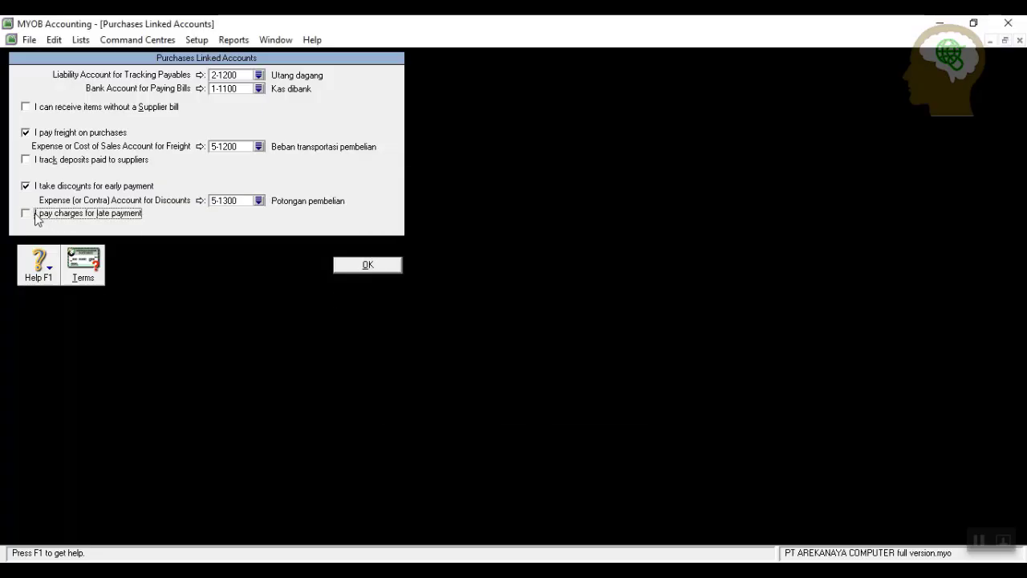
left_click(258, 228)
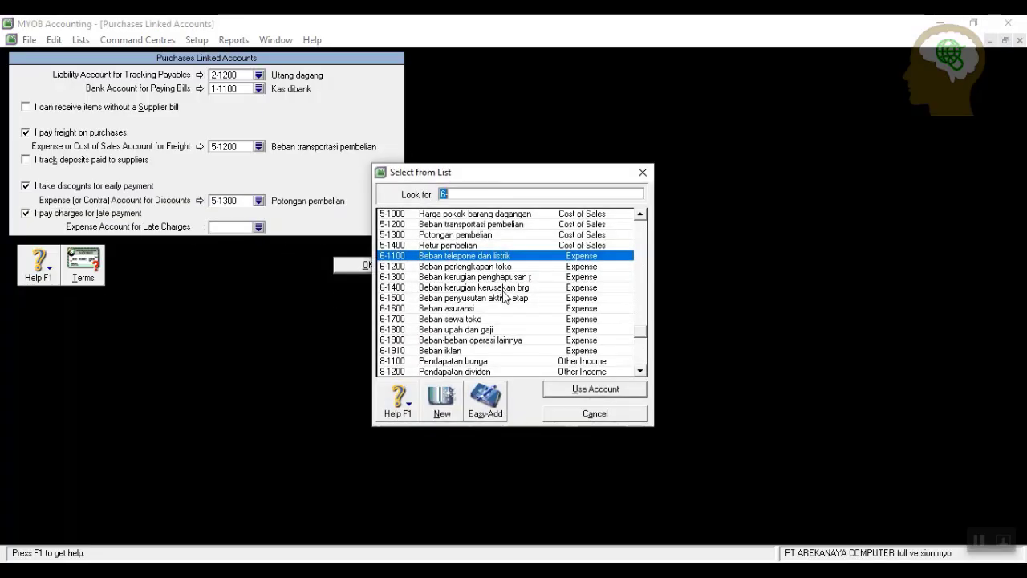
scroll(526, 327, "down", 2)
left_click(548, 373)
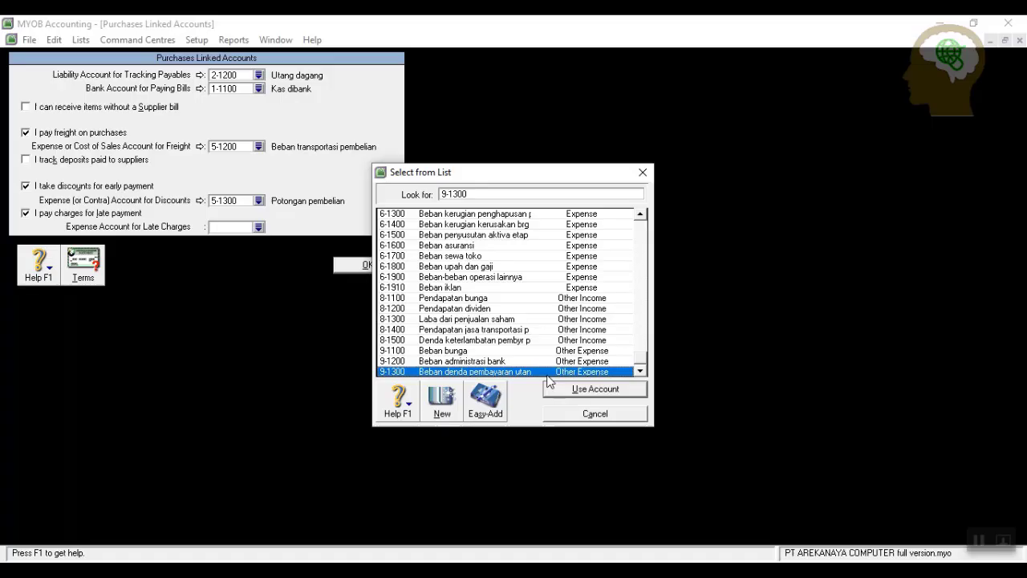
left_click(596, 391)
left_click(516, 345)
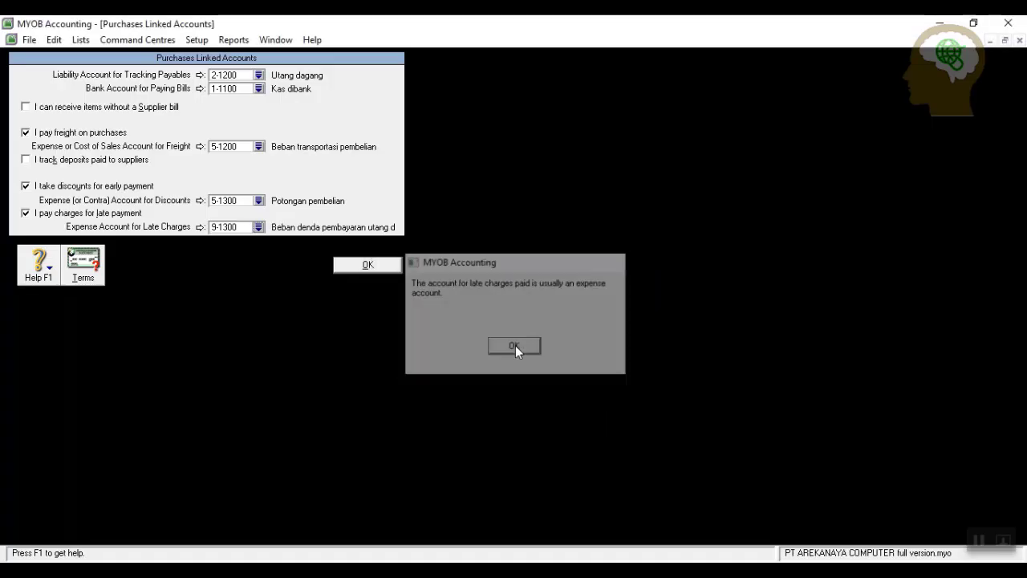
left_click(361, 265)
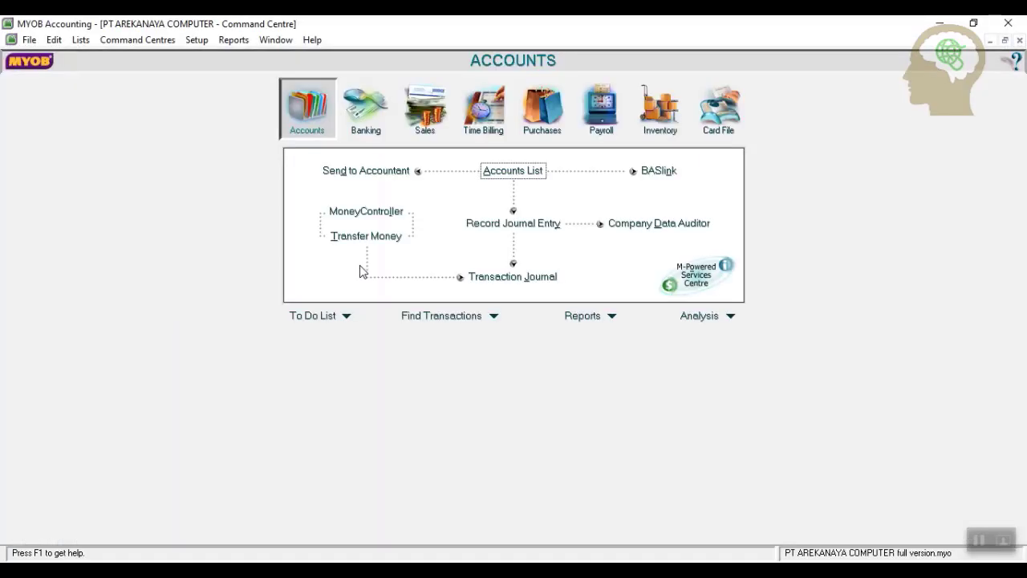
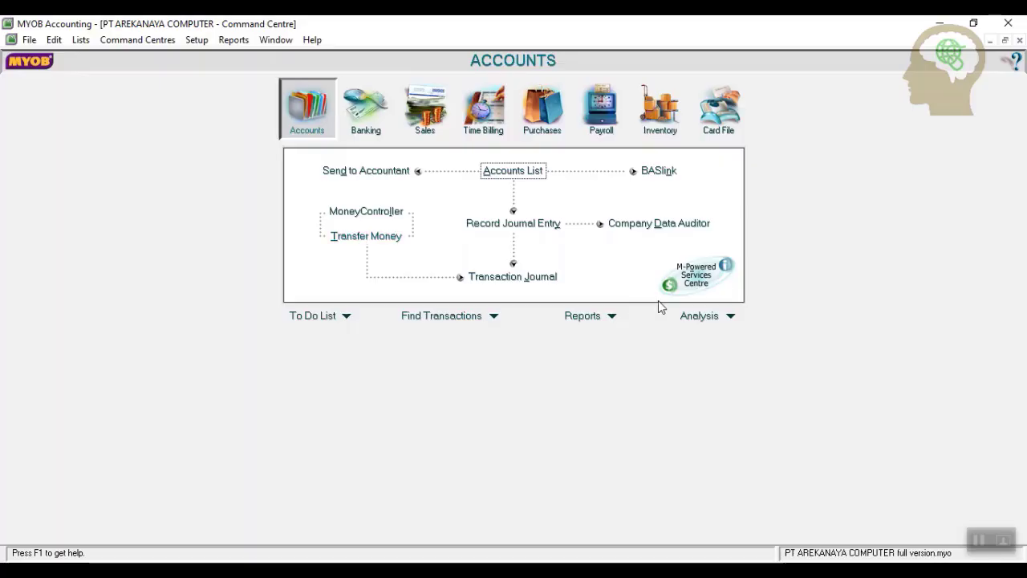
Start a new card in the Cards List named Ratu Plaza and enter its card ID.
left_click(721, 103)
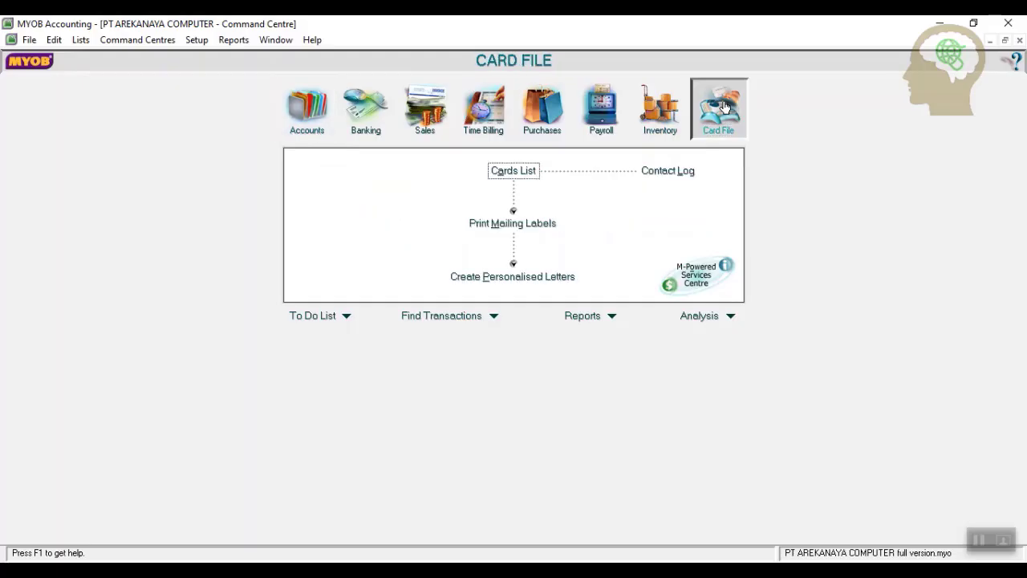
left_click(526, 174)
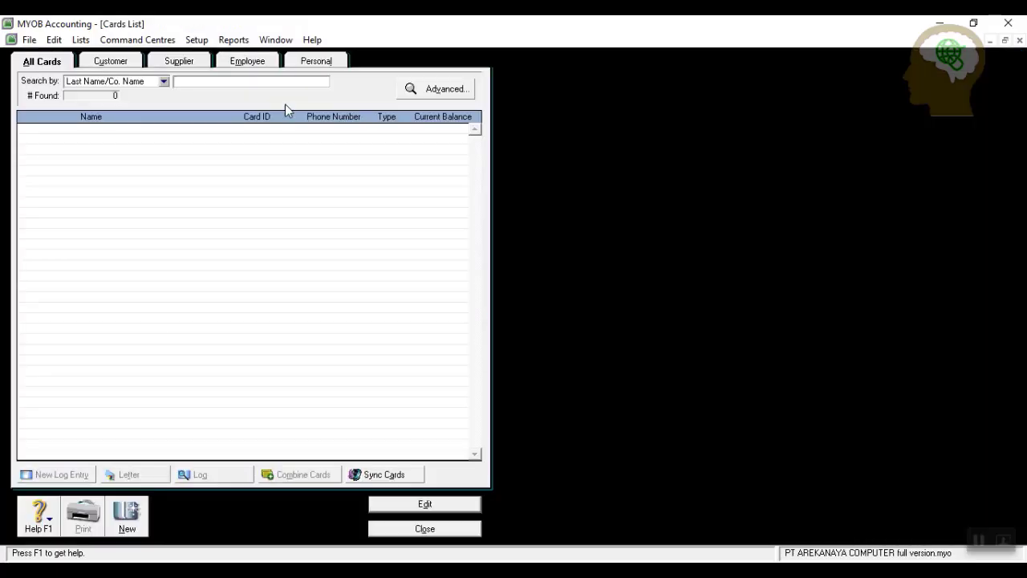
left_click(128, 524)
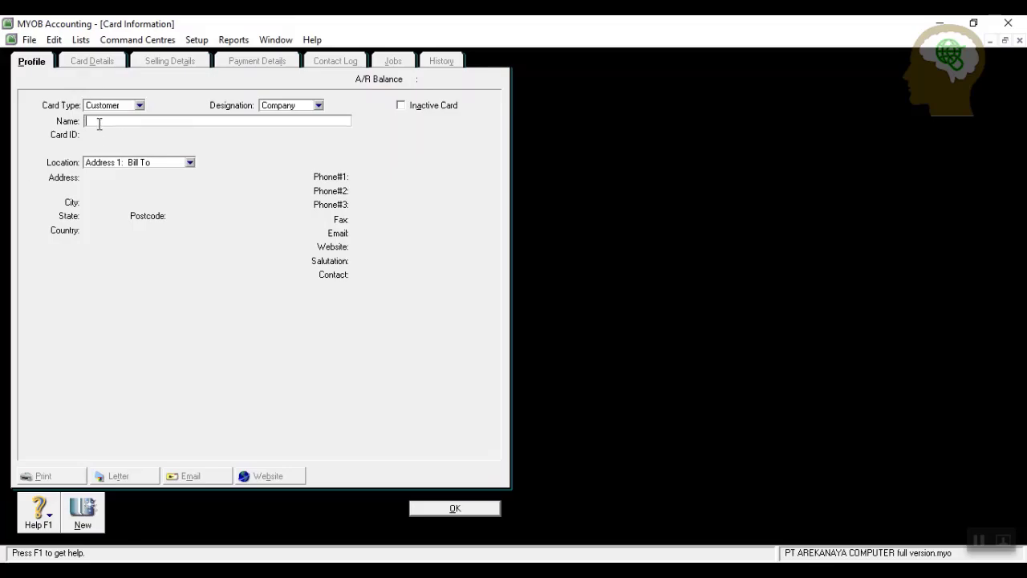
type("RaG Plaza")
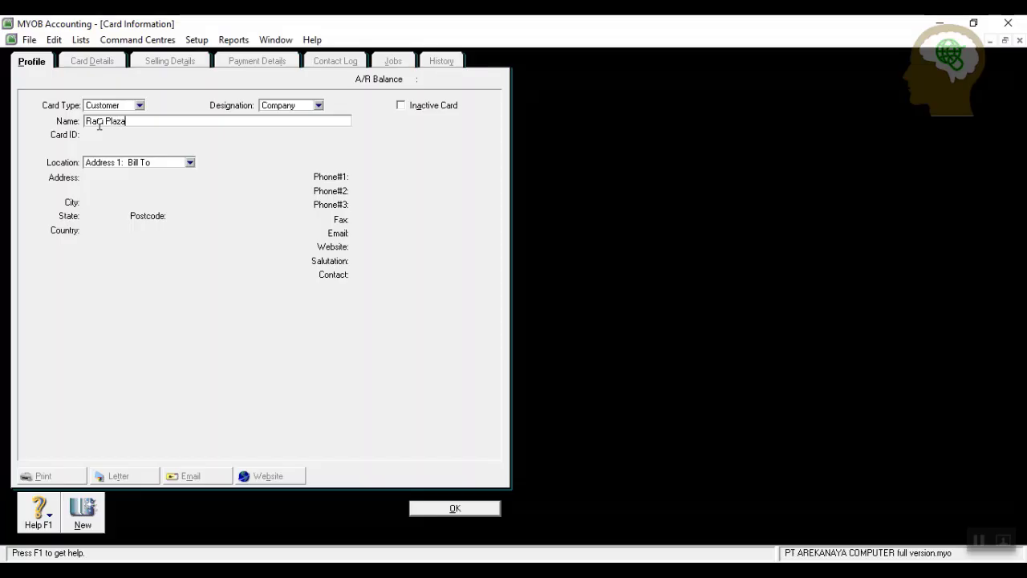
key("Tab")
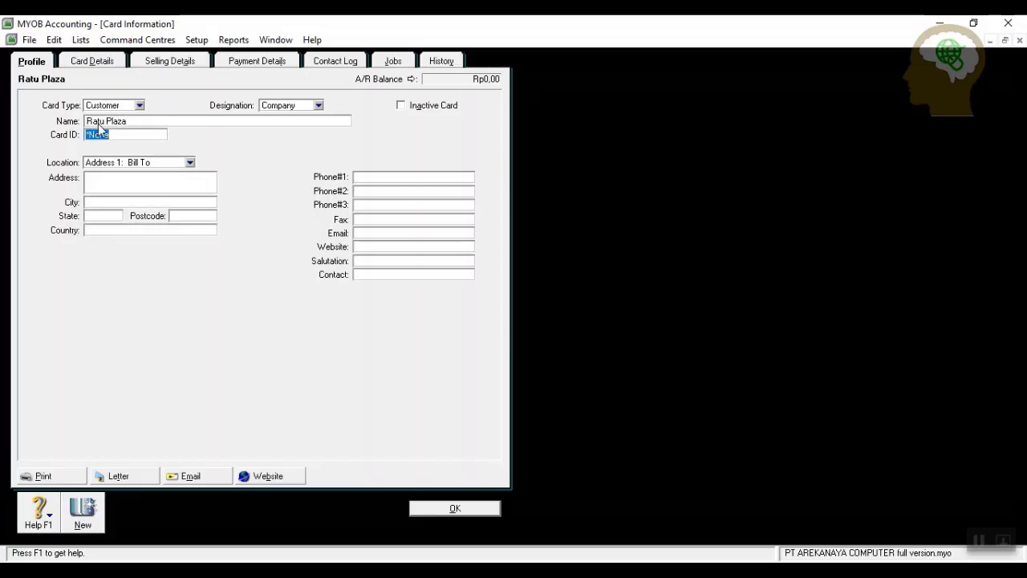
type("C001")
Fill in Ratu Plaza's street address, city Jakarta and first phone number.
left_click(140, 181)
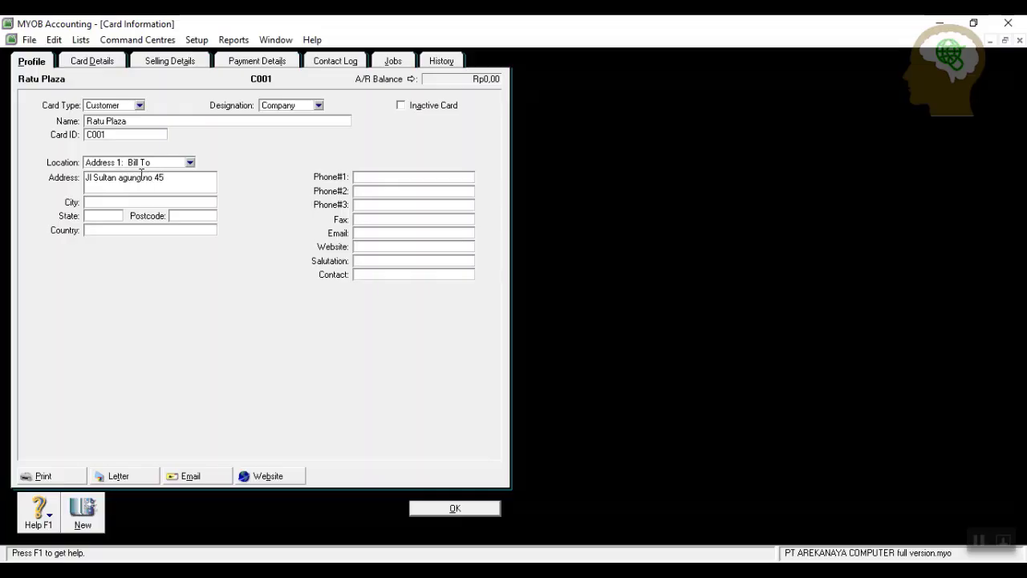
key("Tab")
type("Jakarta")
left_click(421, 175)
Set Ratu Plaza's sale layout to Item and its freight tax code to N-T.
left_click(180, 61)
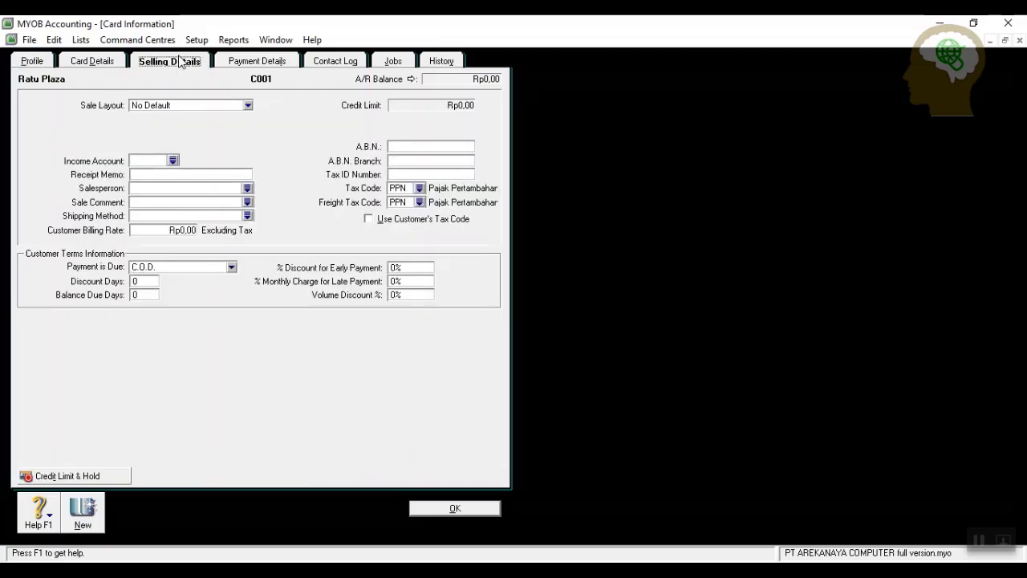
left_click(248, 106)
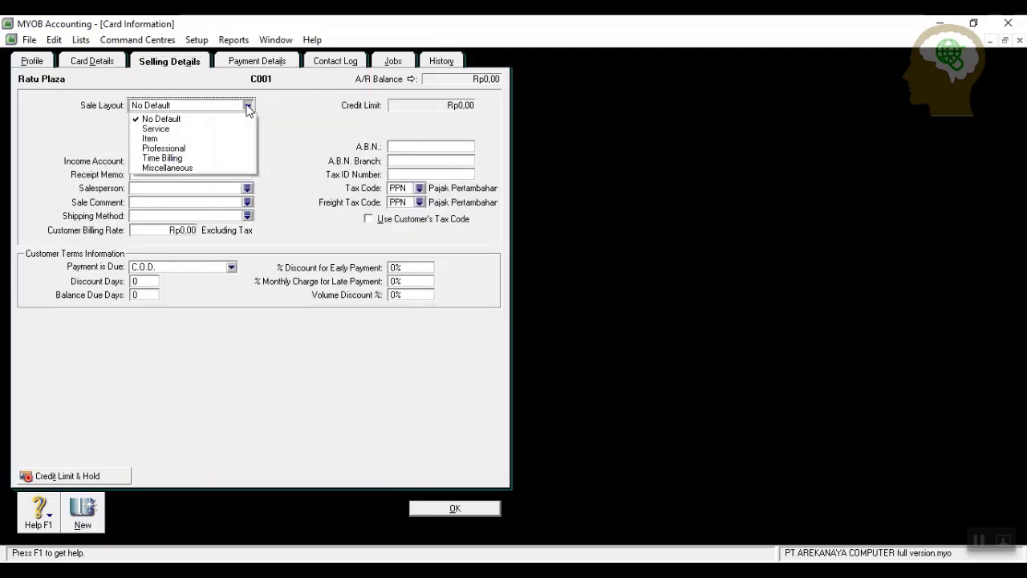
left_click(183, 139)
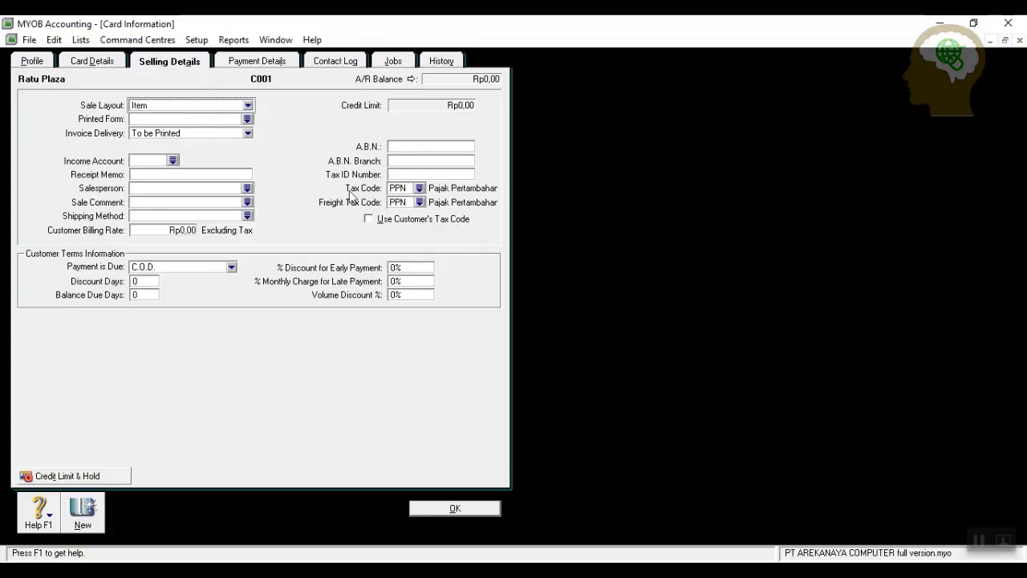
left_click(419, 203)
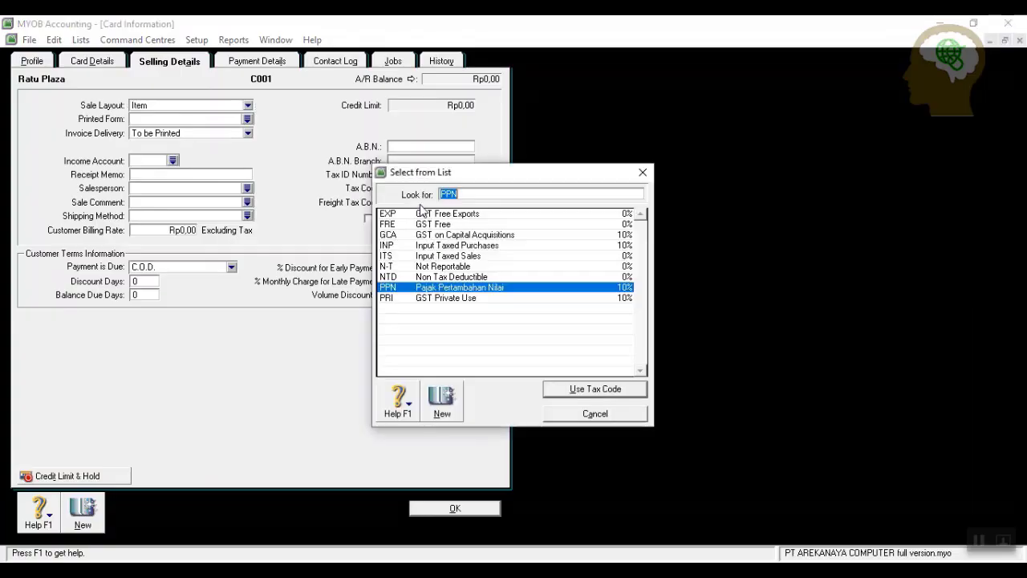
left_click(451, 266)
left_click(576, 388)
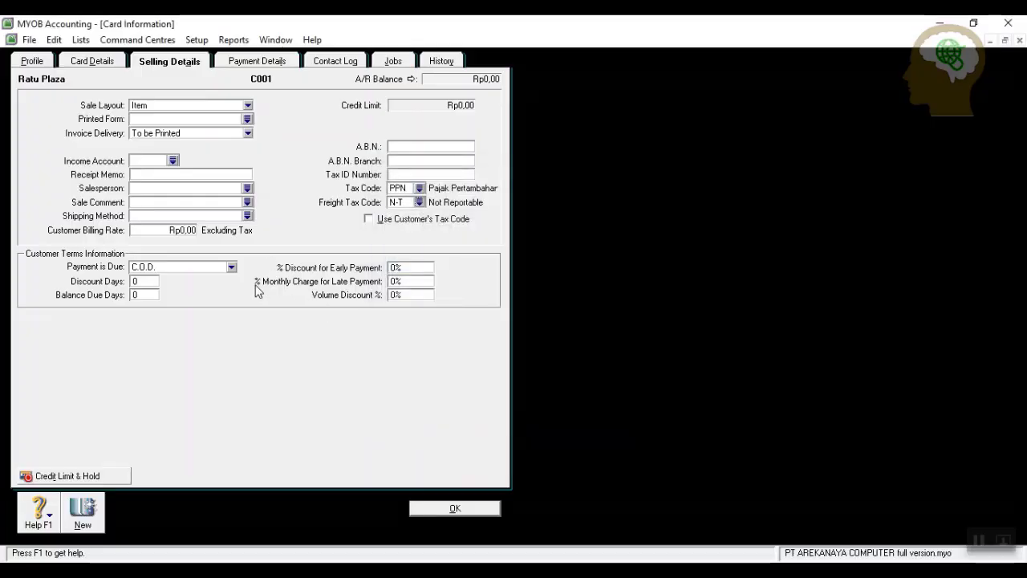
Make payment due in a given number of days (10/30) with a 2% discount, and save the card.
left_click(232, 269)
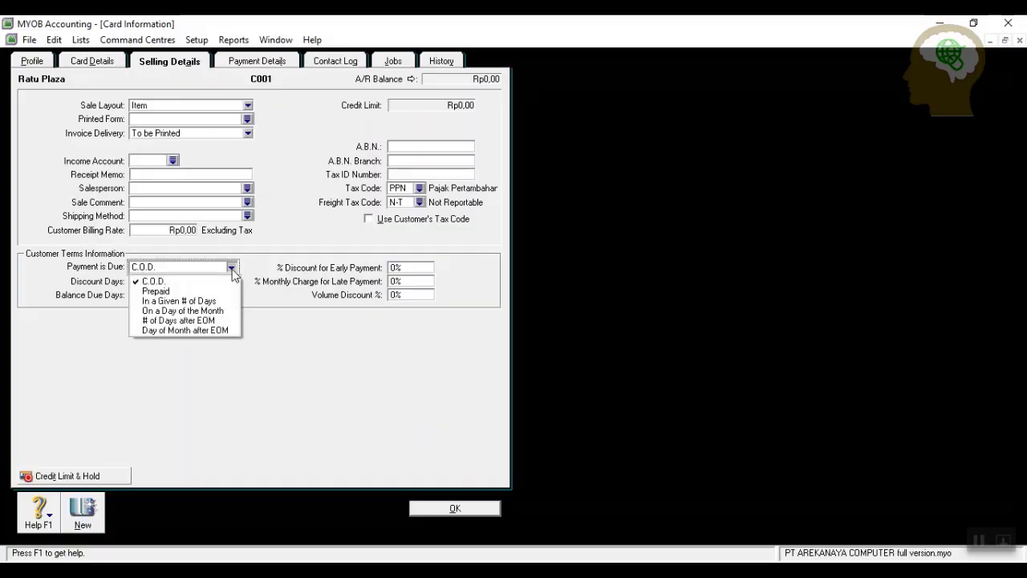
left_click(210, 302)
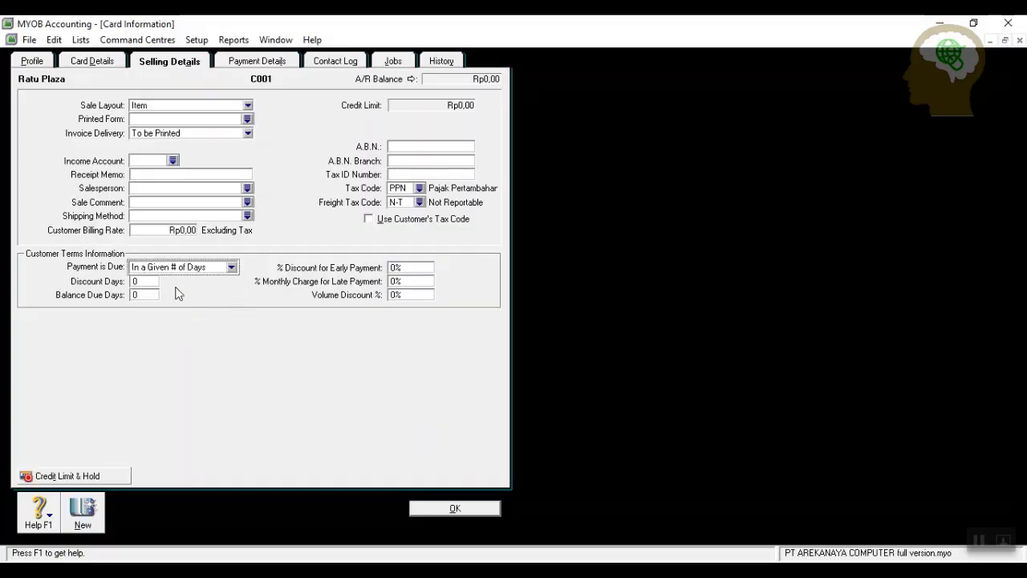
left_click(153, 282)
key("Tab")
key("Tab")
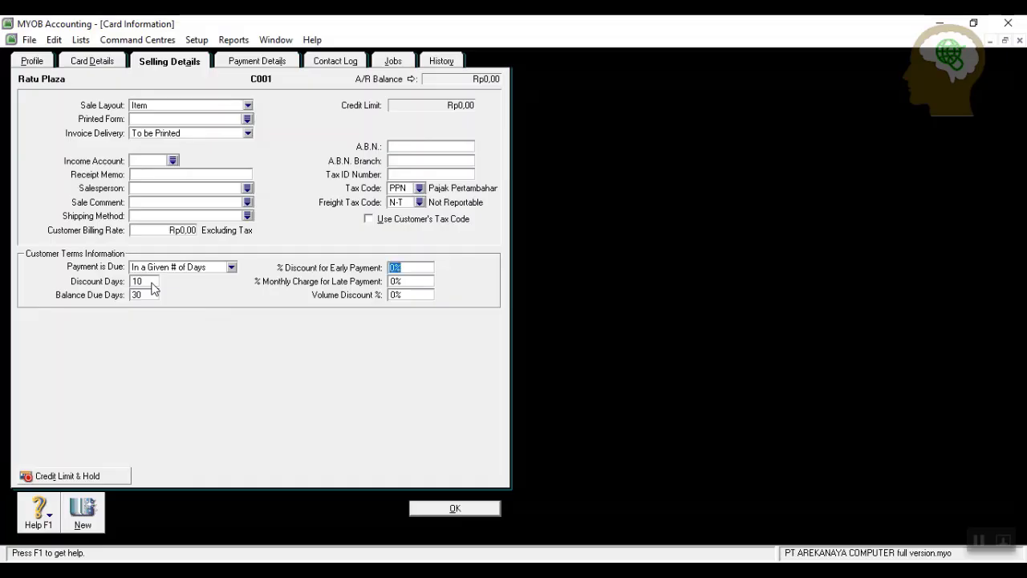
type("2")
left_click(454, 508)
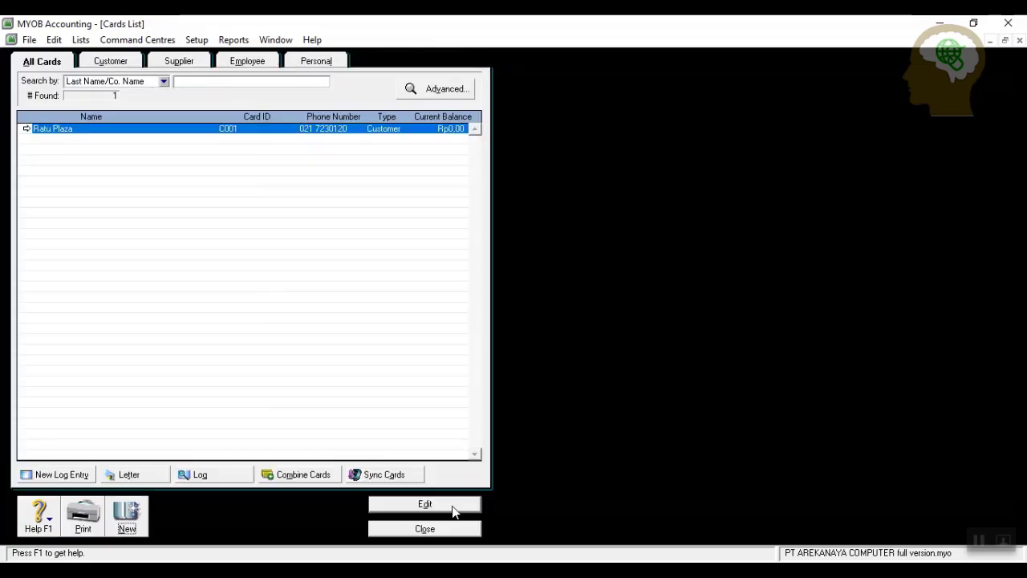
Start a new card named Mega Bekasi and fill in its card ID, street address and city.
left_click(126, 513)
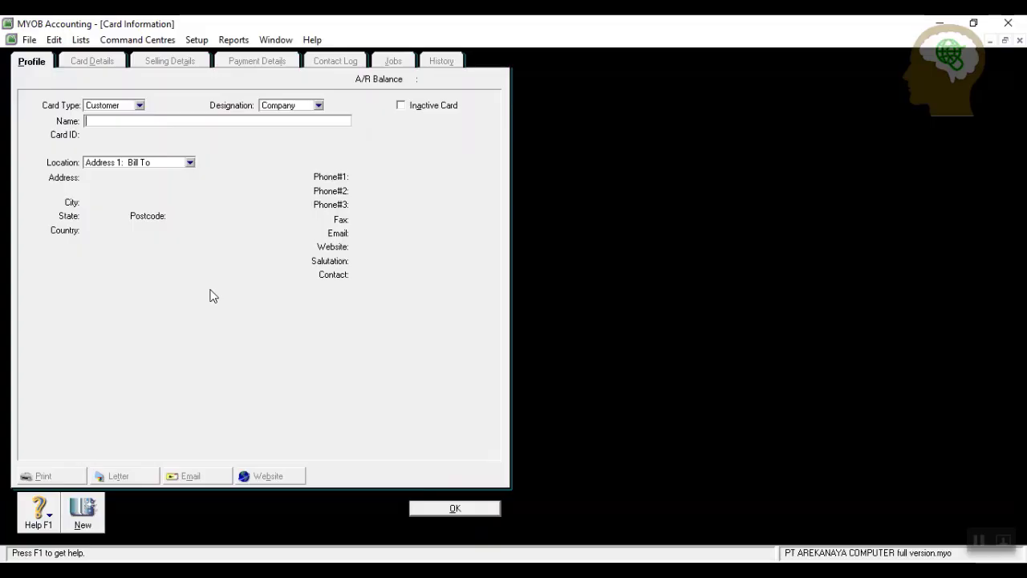
type("Mega Bekasi")
key("Tab")
type("C0")
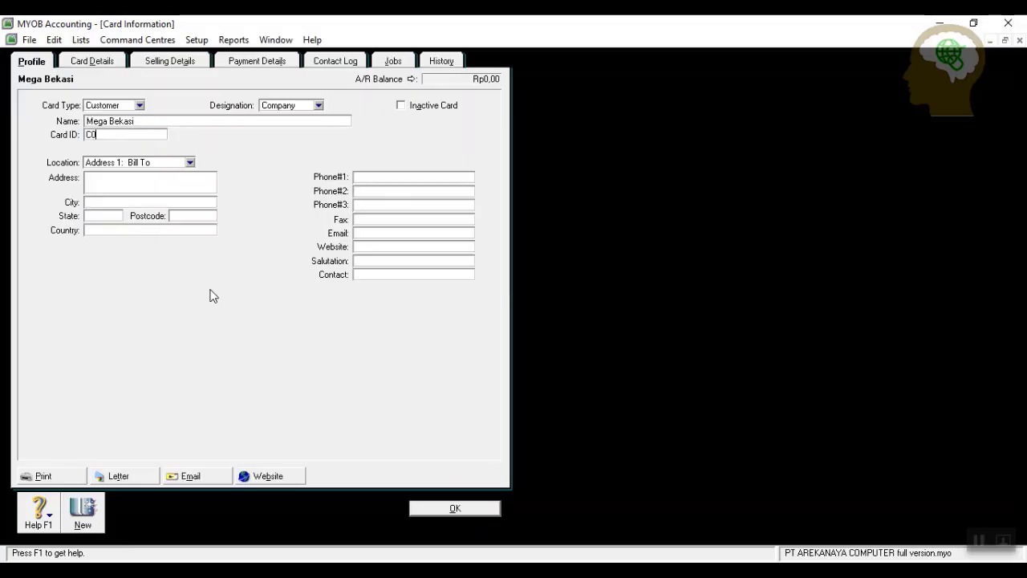
key("Tab")
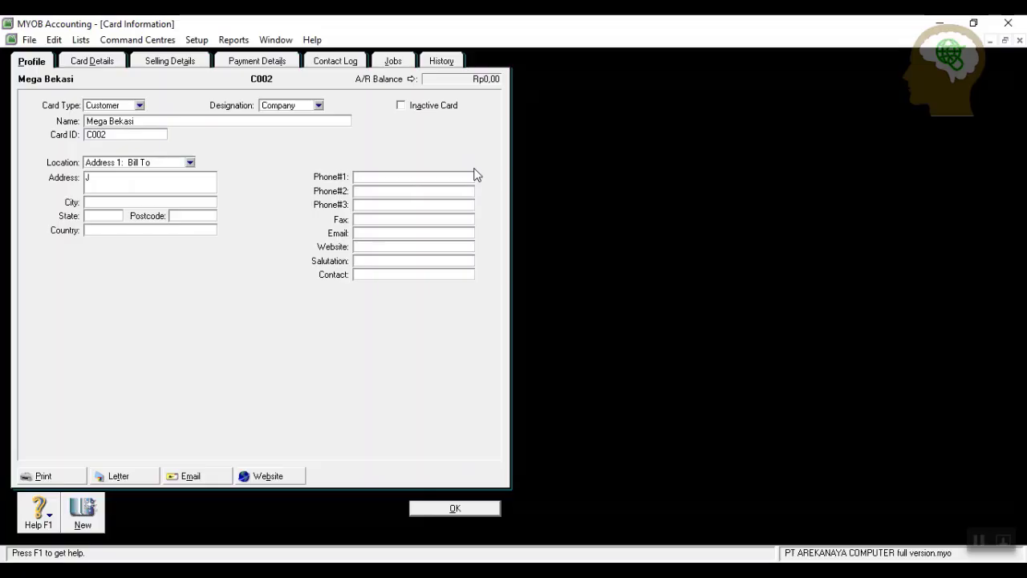
left_click(388, 176)
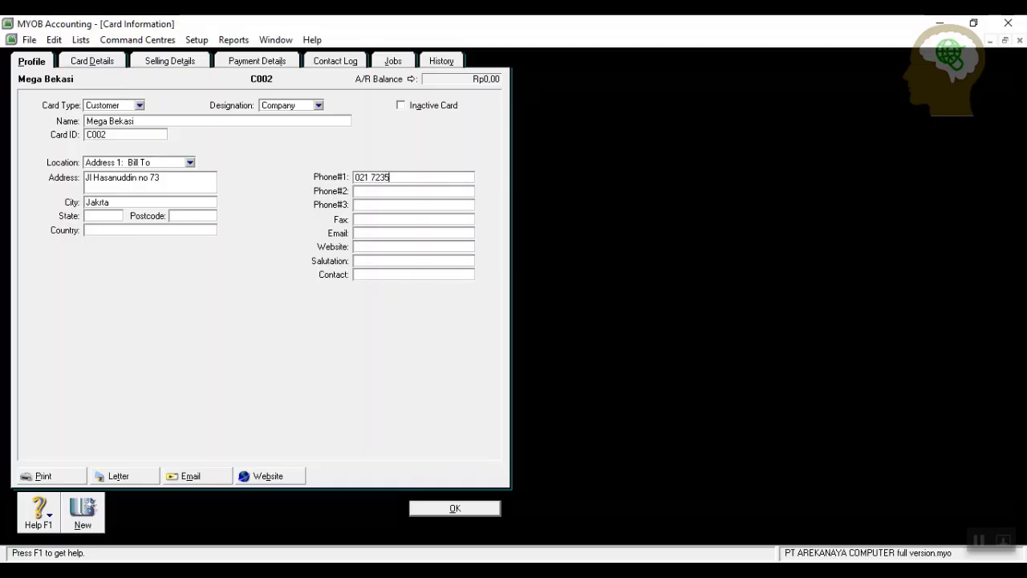
left_click(158, 65)
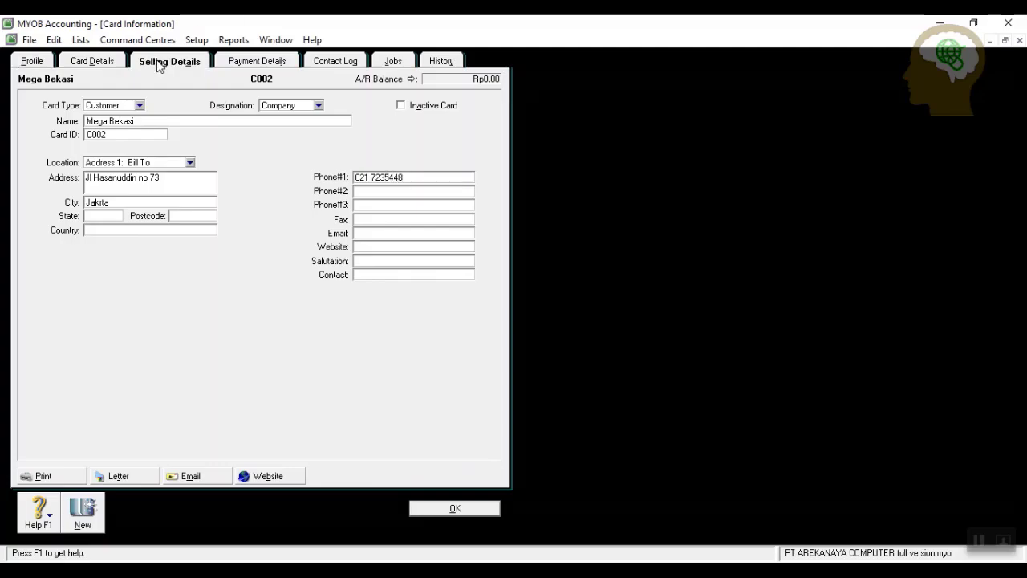
left_click(249, 106)
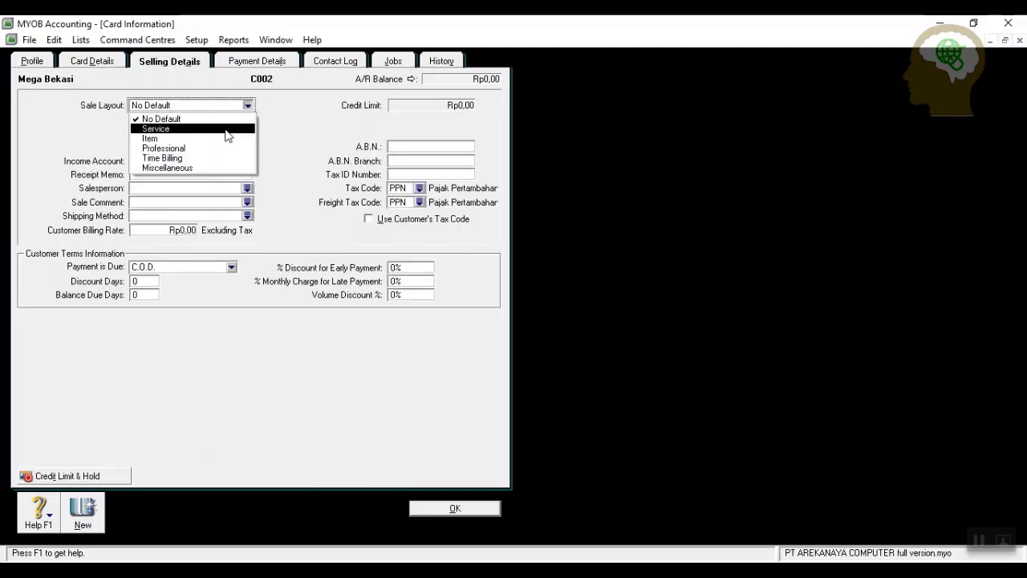
left_click(201, 139)
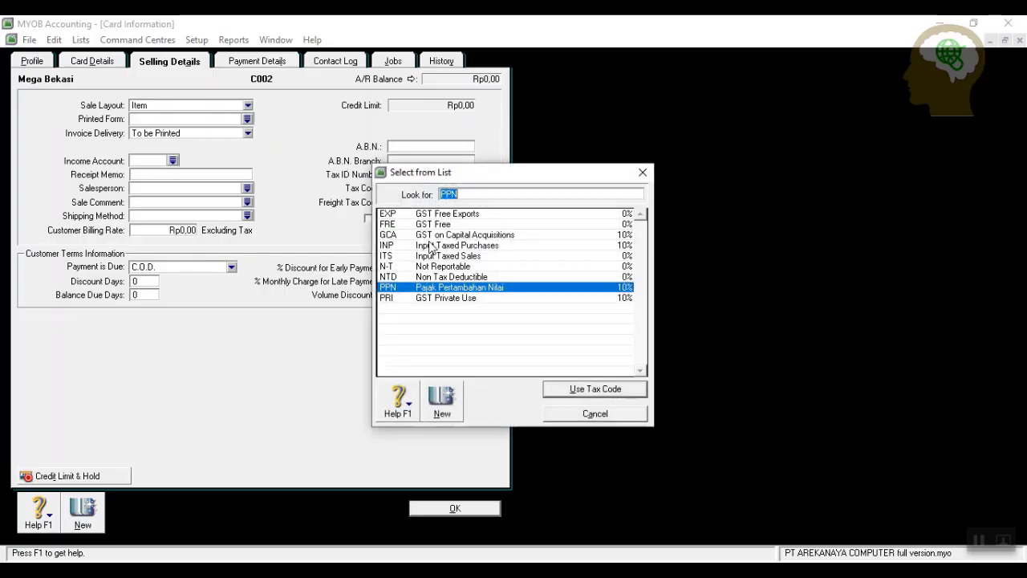
left_click(434, 267)
left_click(571, 391)
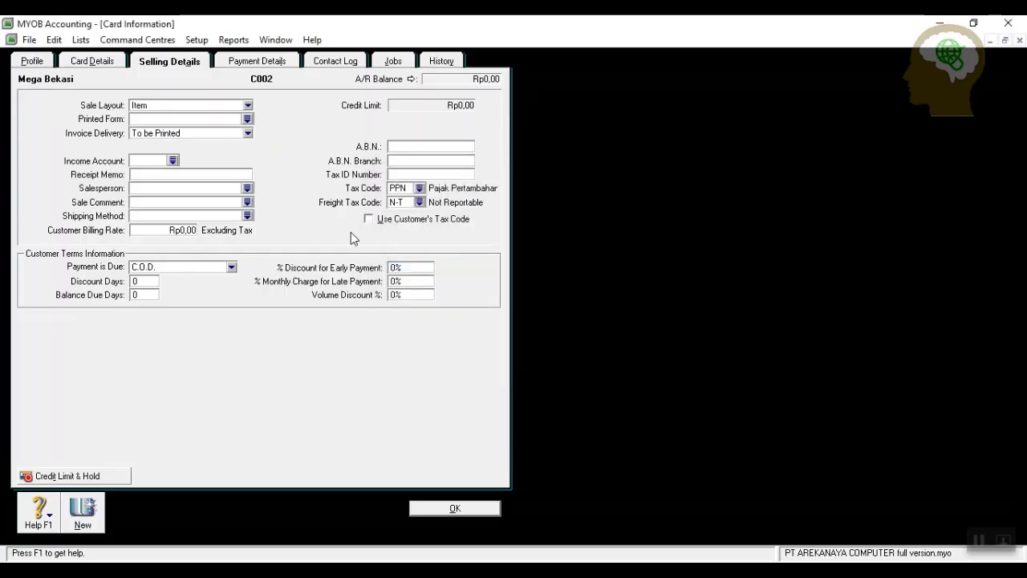
Set terms of 2% discount within 10 days, balance due in 30 days, and save the card.
left_click(232, 267)
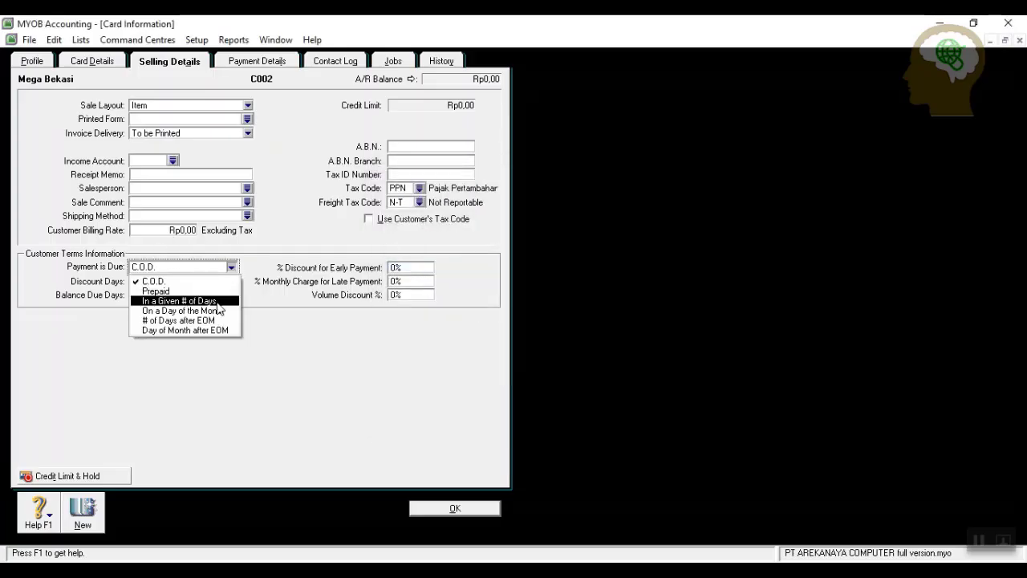
left_click(179, 301)
left_click(155, 281)
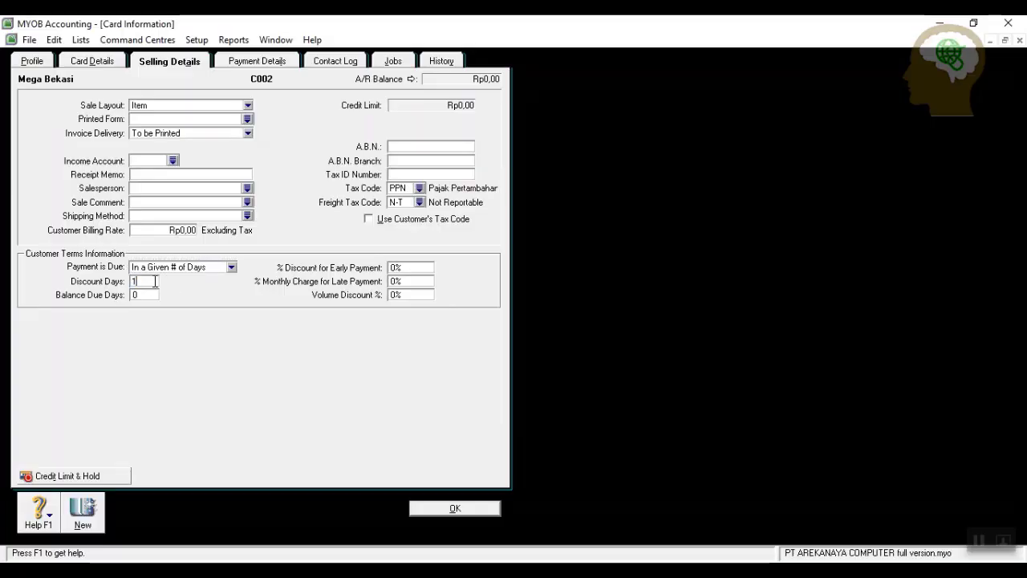
key("Tab")
type("3")
key("Tab")
type("2")
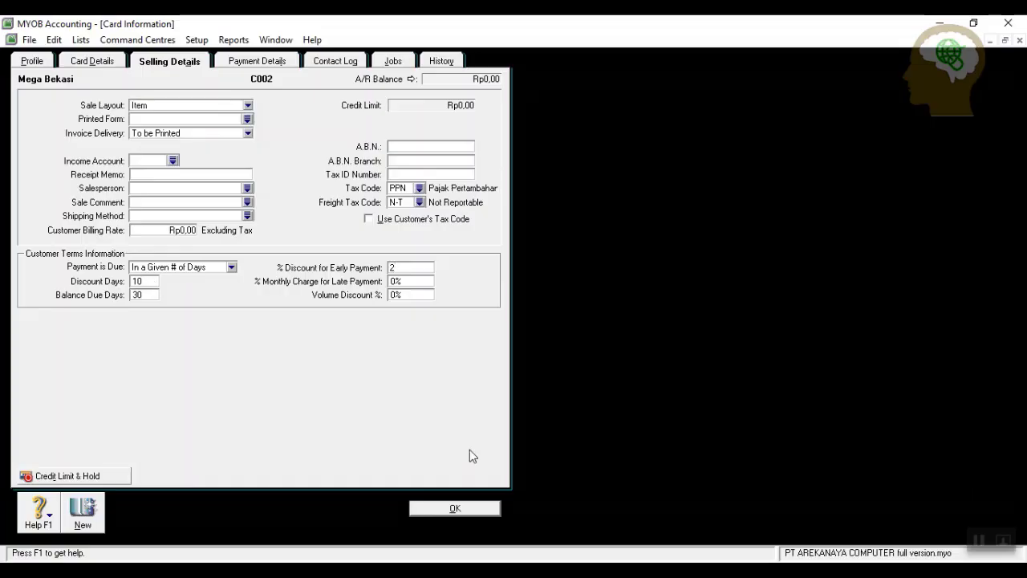
left_click(450, 511)
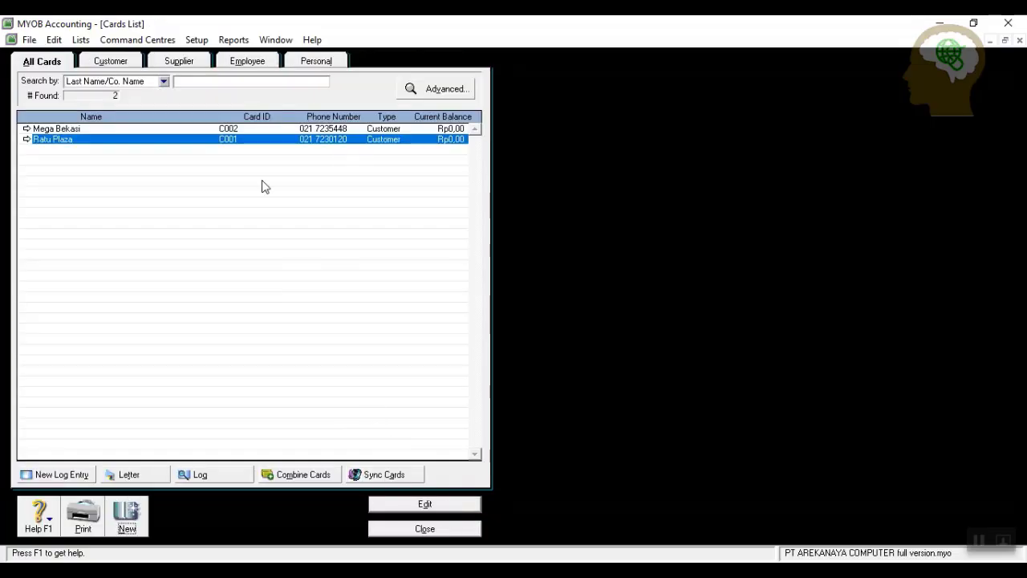
Show supplier cards and start a new supplier card named Adira with its card ID.
left_click(178, 62)
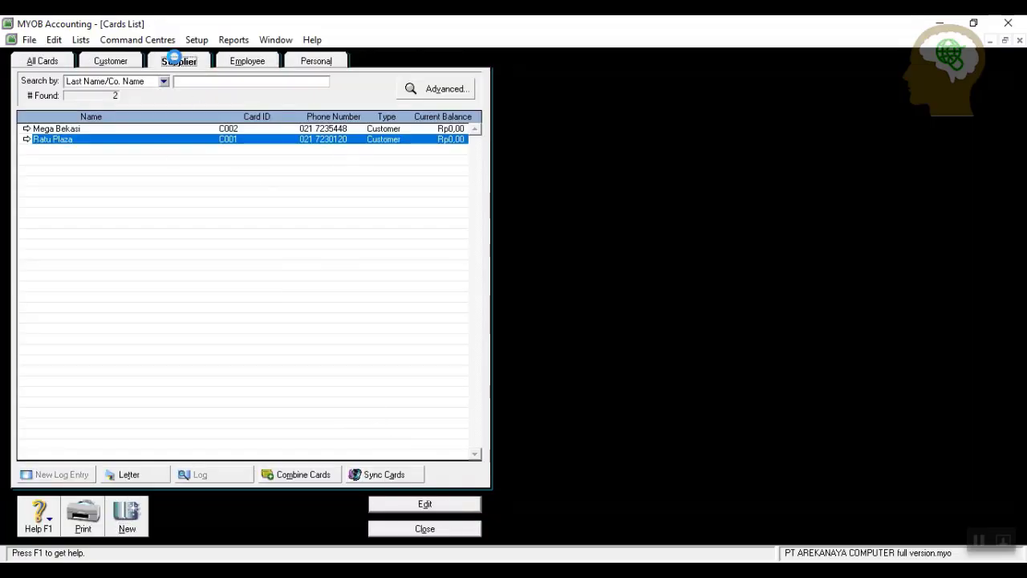
left_click(129, 517)
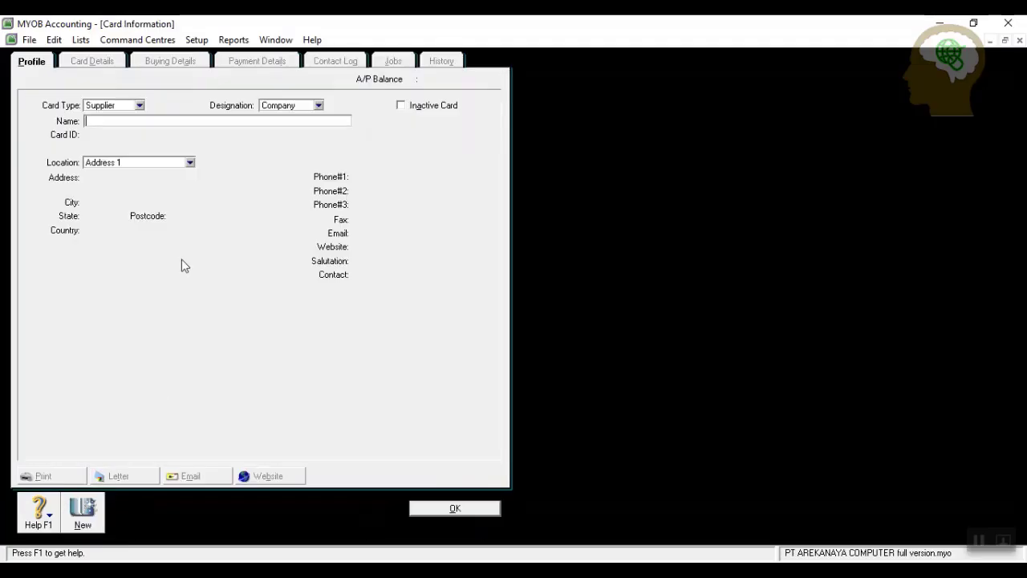
type("Adira A")
key("Tab")
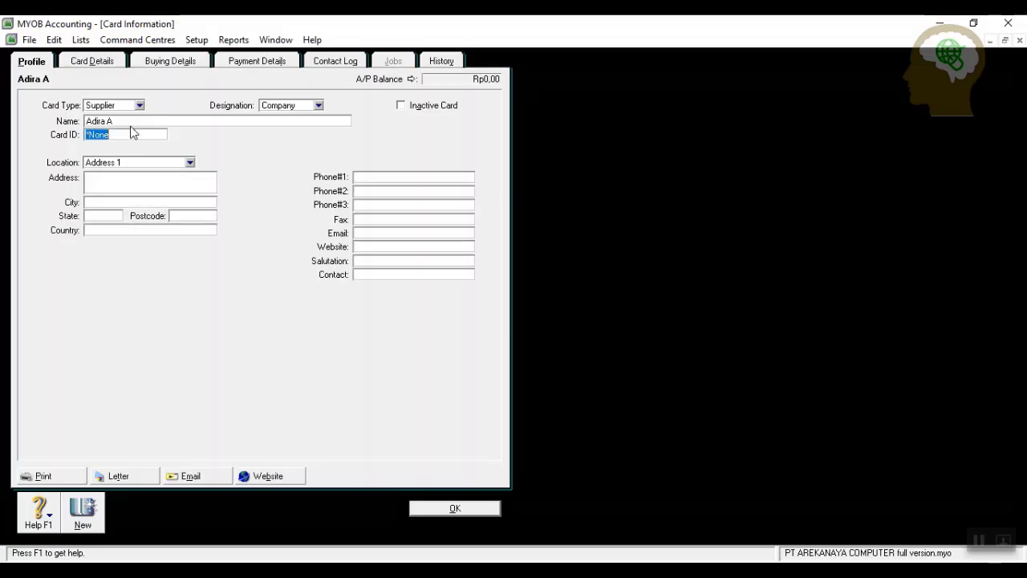
type("S001")
Enter the supplier's street address, city Jakarta and phone number.
left_click(120, 179)
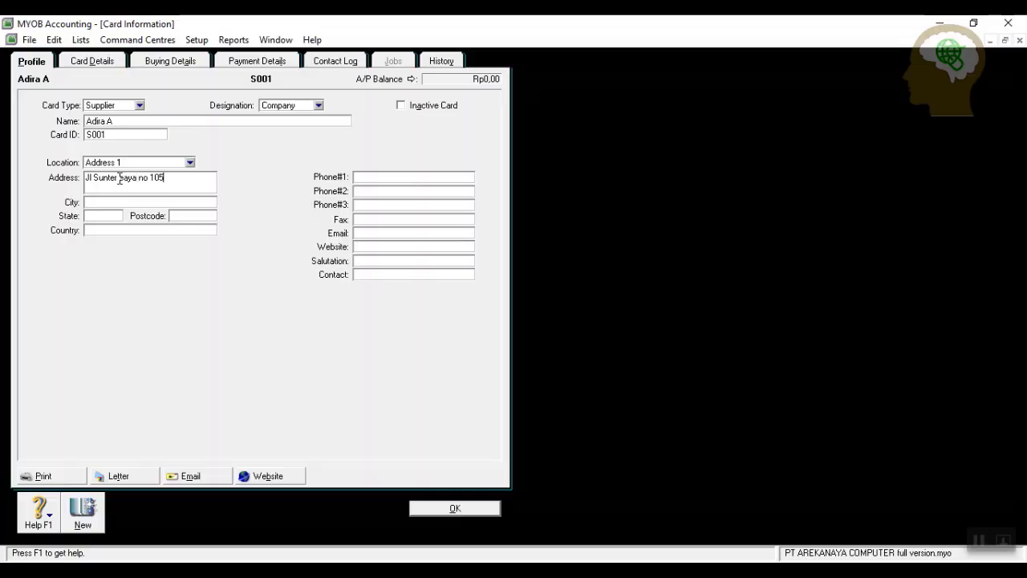
key("Tab")
type("Jak")
left_click(446, 177)
Set the supplier's purchase layout to Item and its freight tax code to N-T.
left_click(176, 61)
left_click(250, 106)
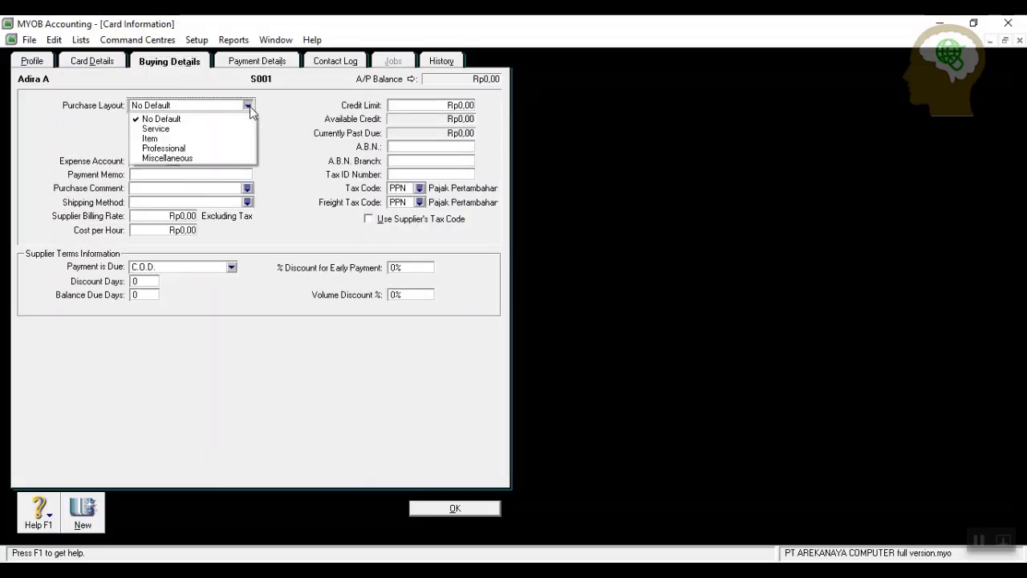
left_click(207, 140)
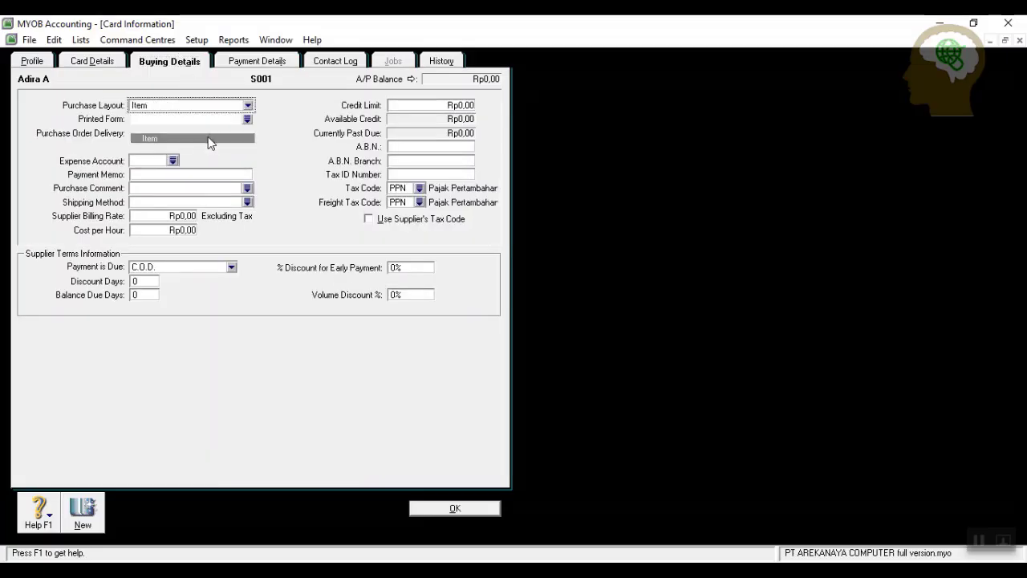
left_click(419, 203)
left_click(443, 263)
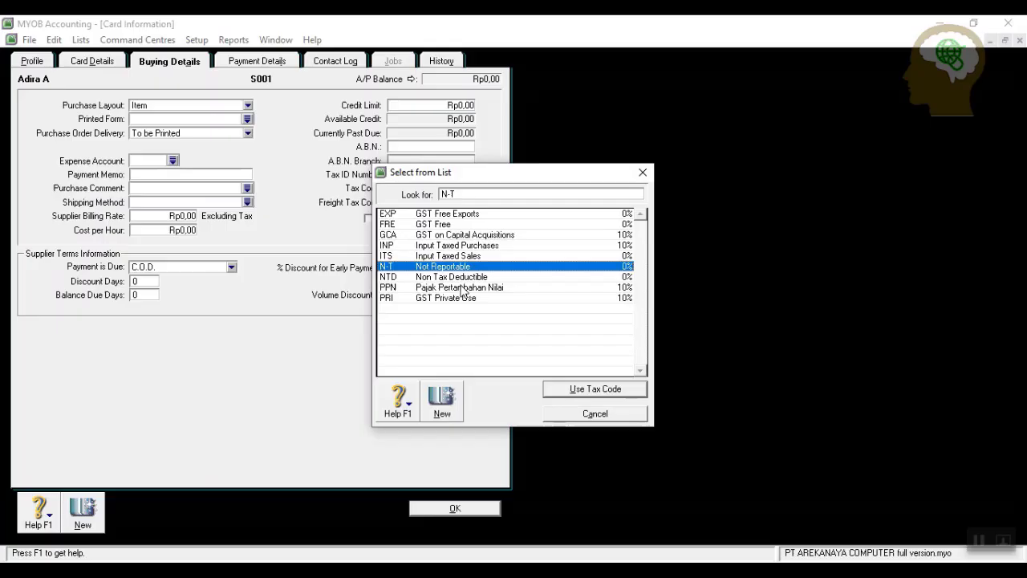
left_click(582, 393)
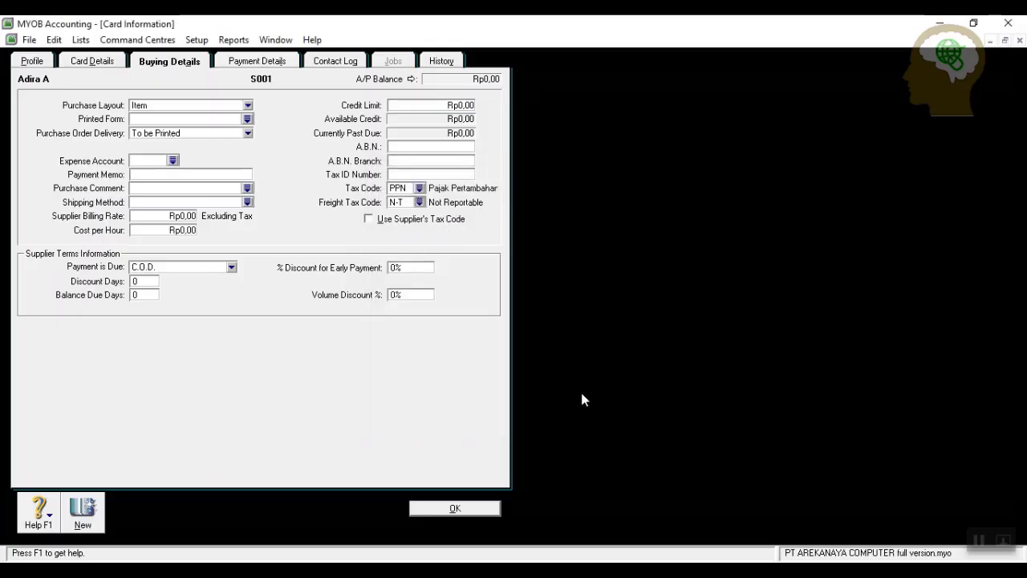
Give the supplier a 3% discount within 10 days, balance due in 30 days, and save the card.
left_click(231, 267)
left_click(226, 301)
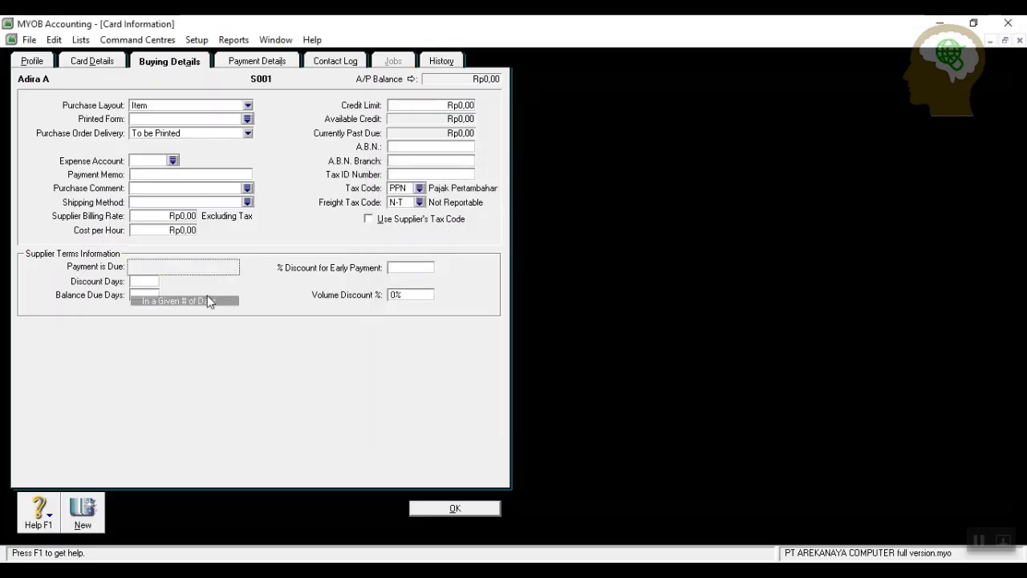
left_click(154, 283)
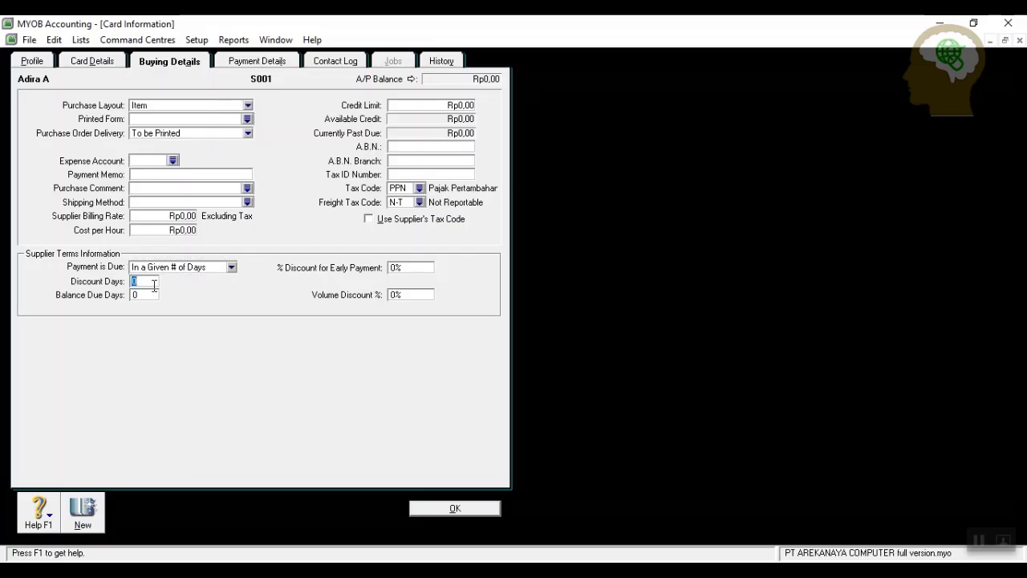
type("10")
key("Tab")
type("30")
key("Tab")
type("3")
left_click(436, 508)
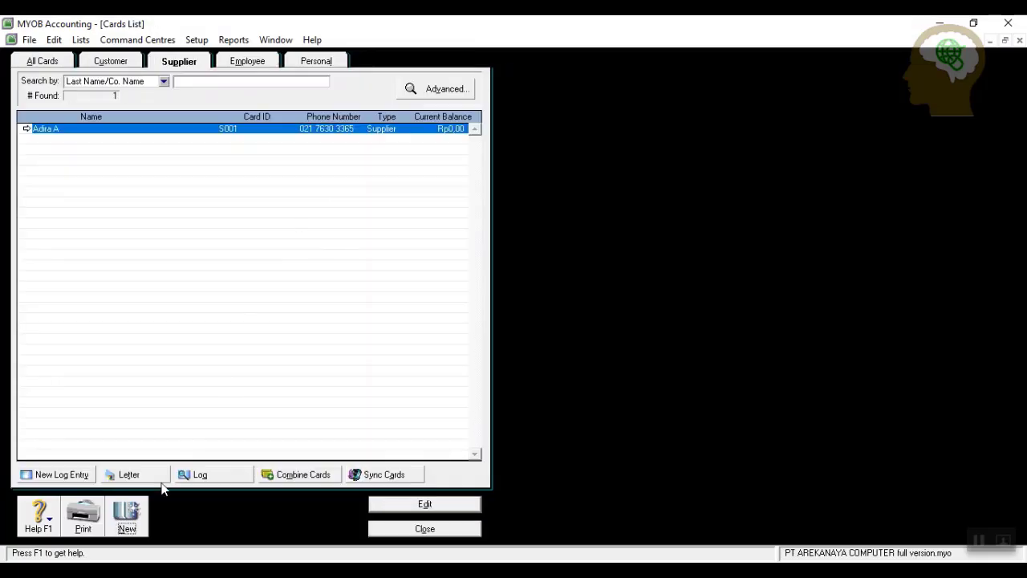
left_click(126, 515)
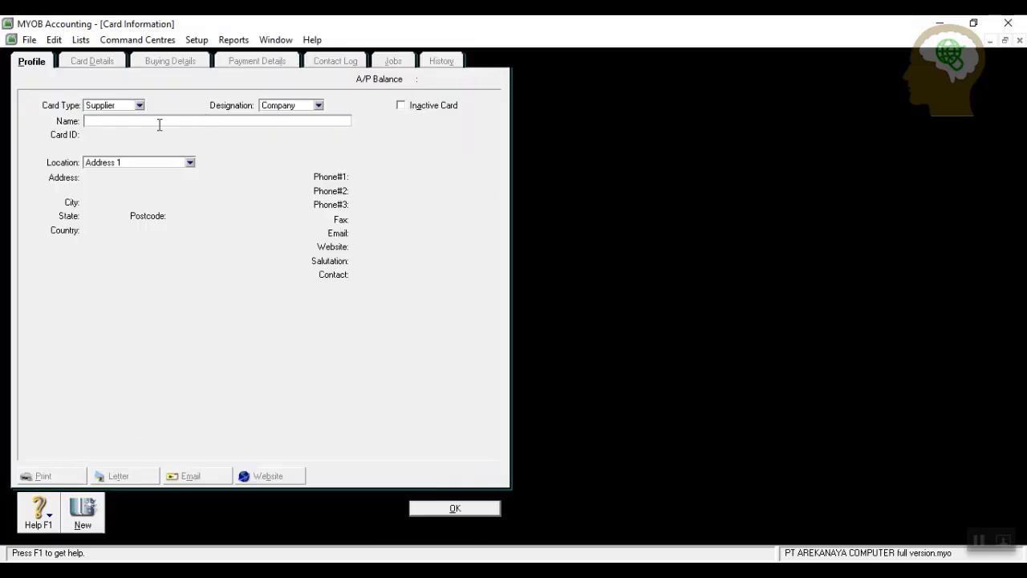
type("Adira B")
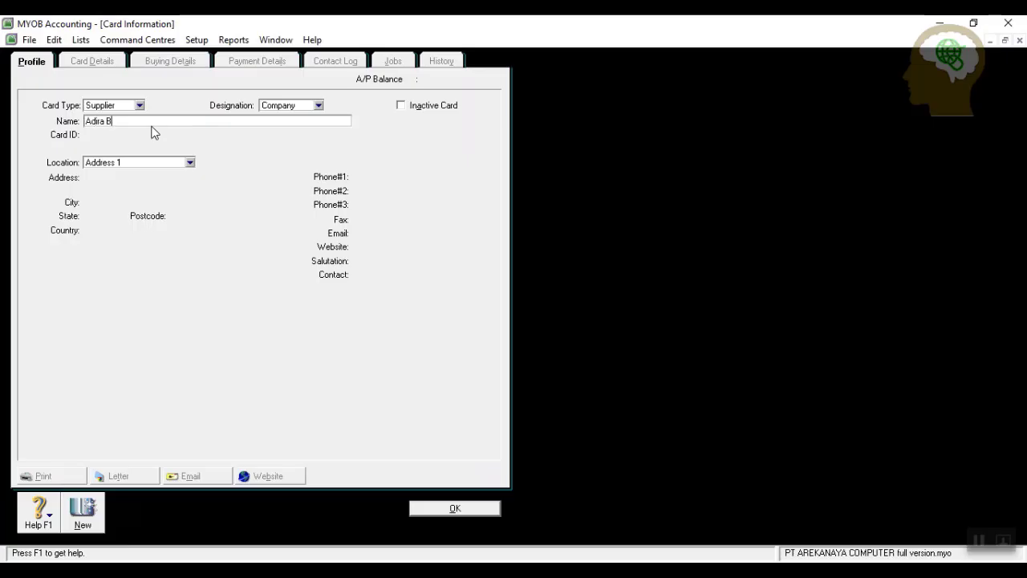
key("Tab")
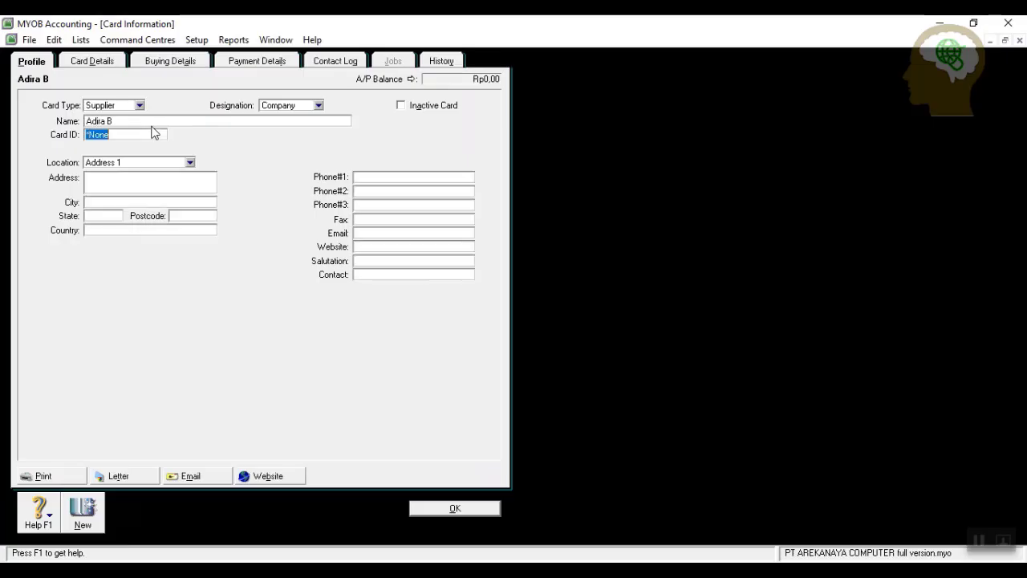
type("S002")
left_click(163, 187)
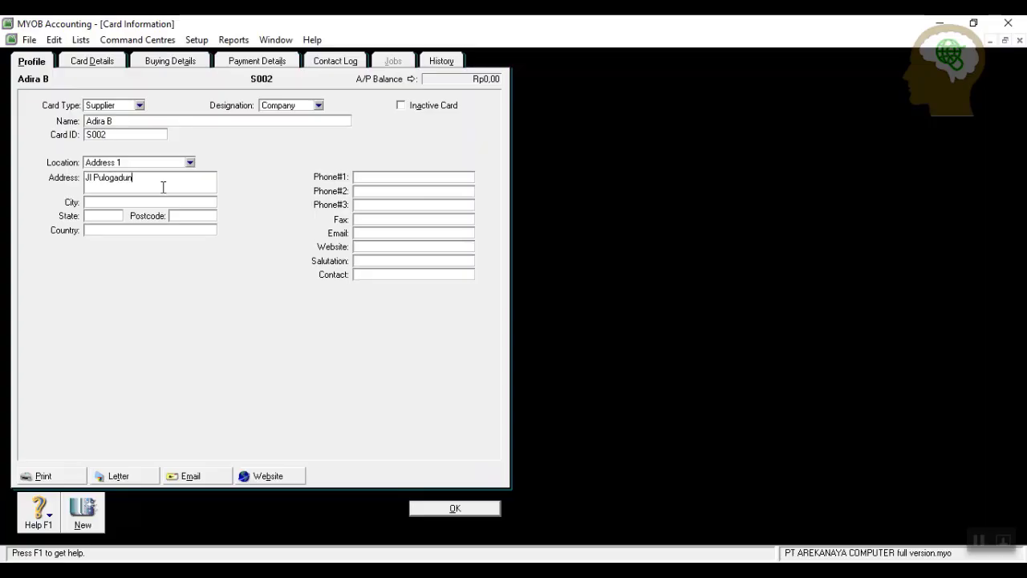
key("Tab")
type("Jakarta")
left_click(382, 177)
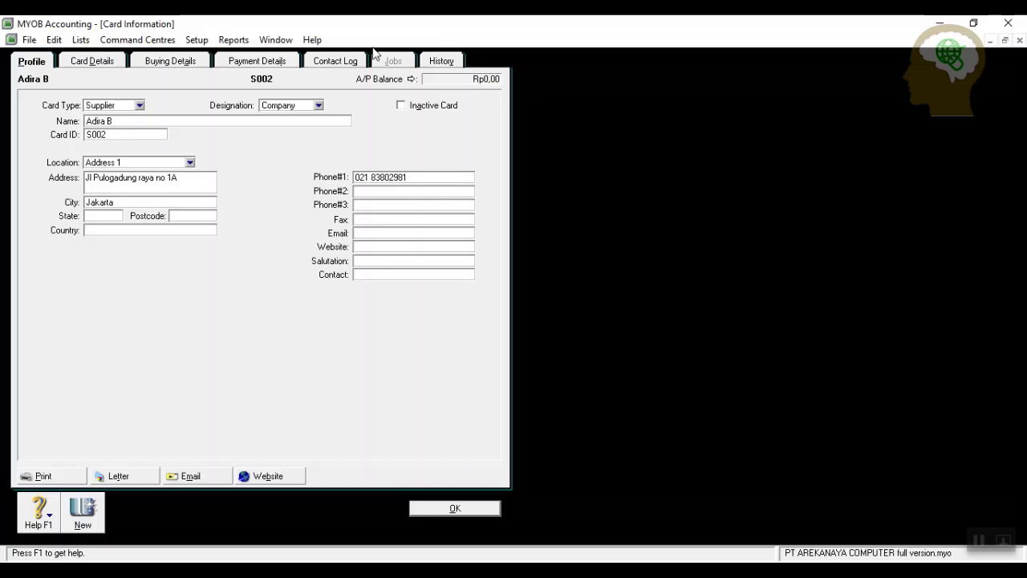
left_click(170, 62)
left_click(248, 105)
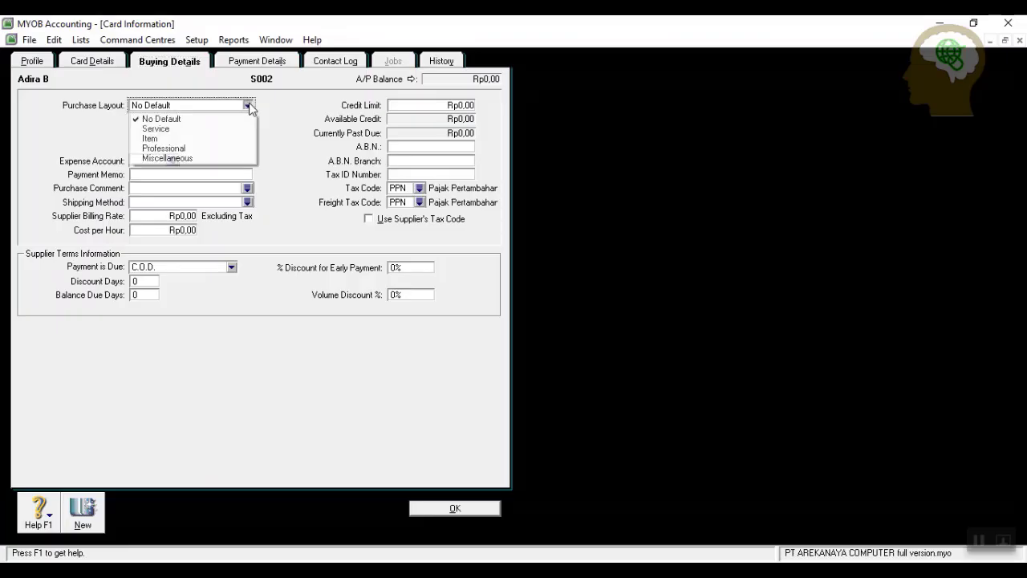
left_click(202, 135)
left_click(419, 202)
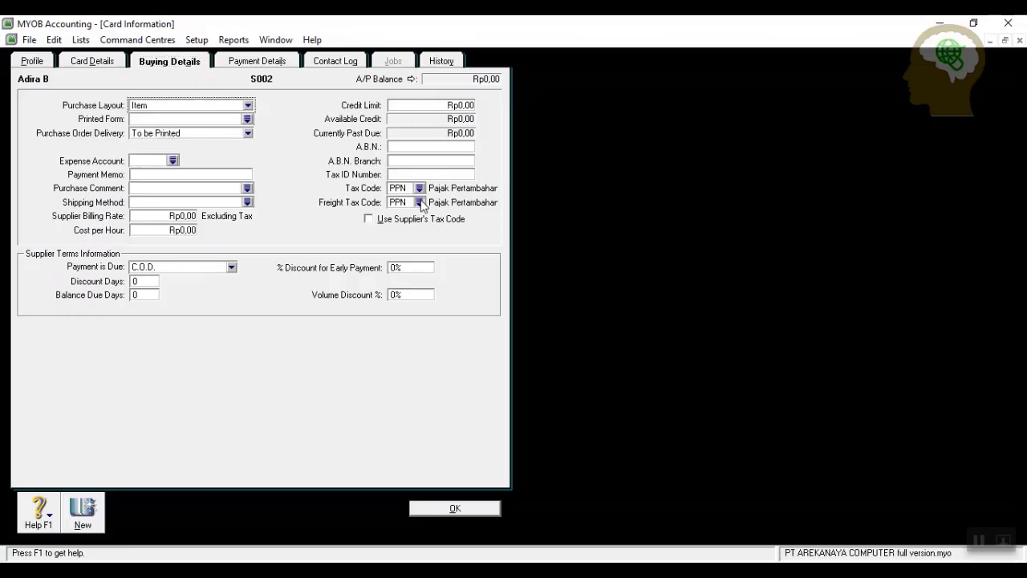
left_click(466, 267)
left_click(556, 394)
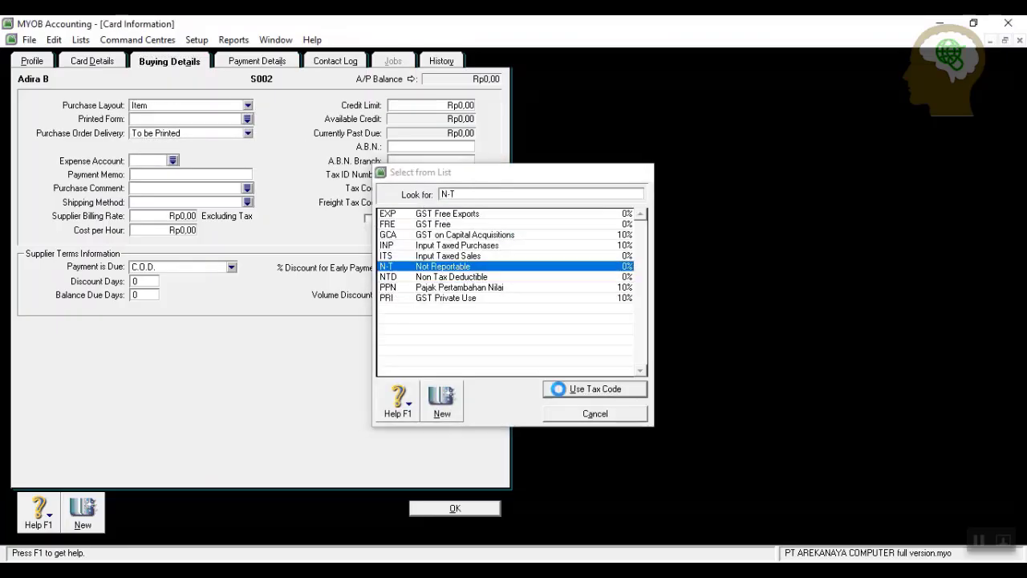
left_click(231, 268)
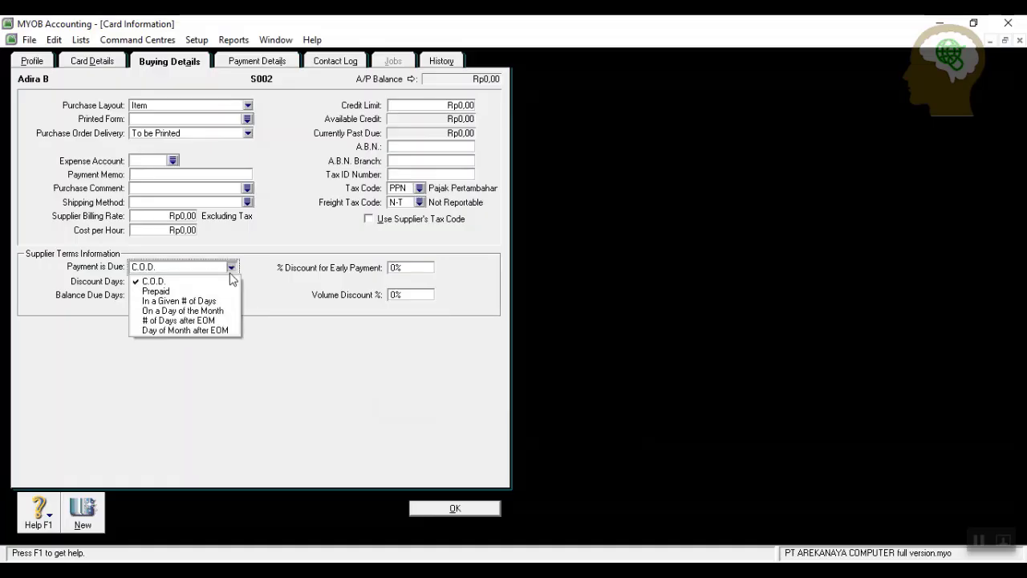
left_click(179, 301)
left_click(151, 282)
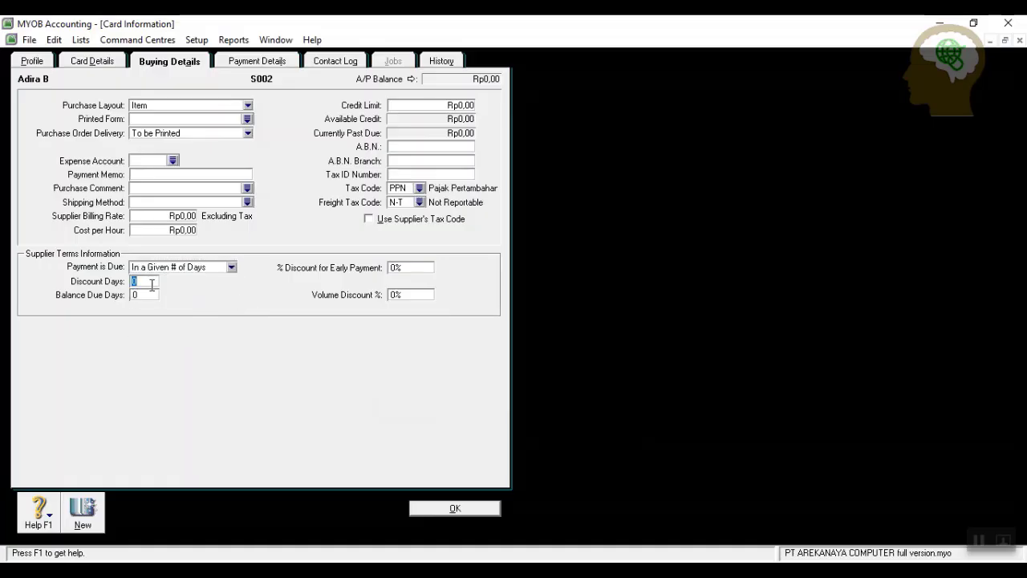
type("10")
left_click(153, 293)
type("30")
key("Tab")
type("3")
left_click(476, 512)
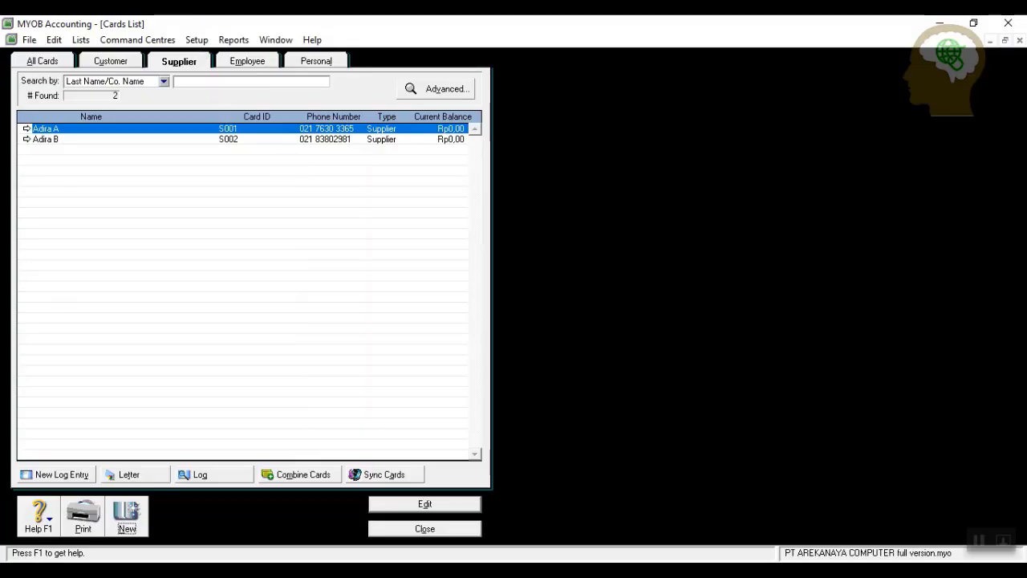
Close the supplier list and begin a customer historical sale for Ratu Plaza.
left_click(411, 530)
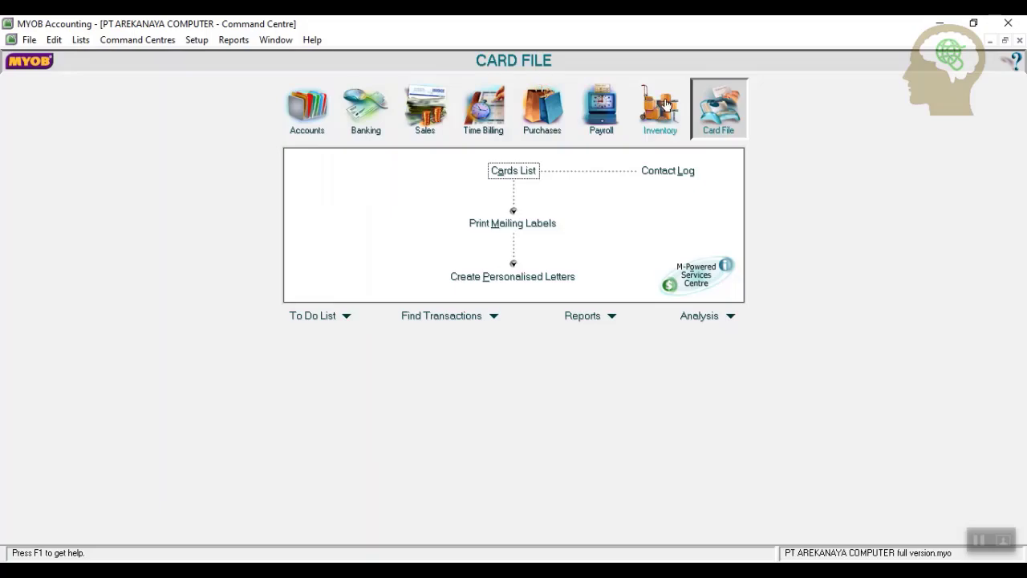
left_click(197, 40)
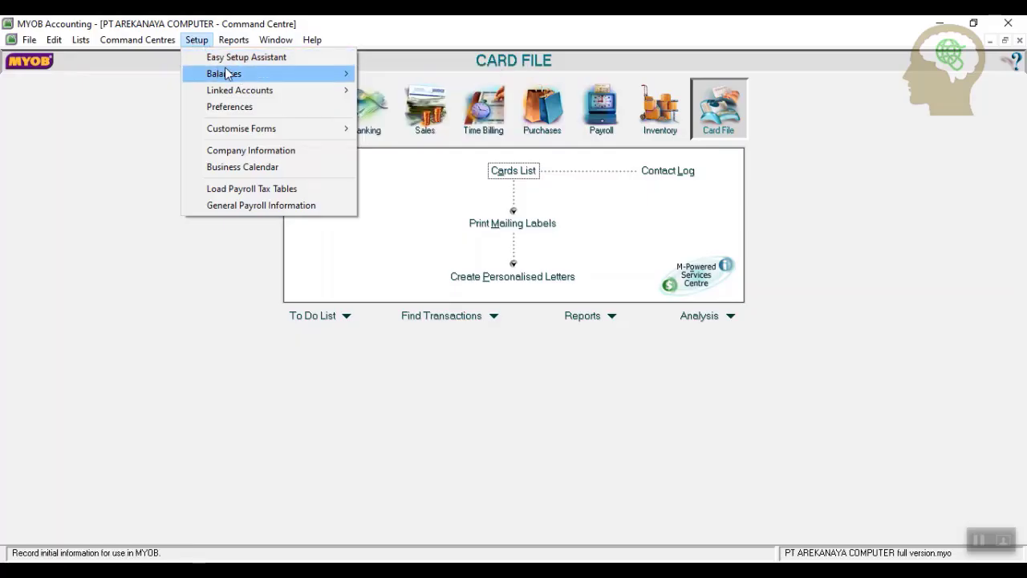
mouse_move(228, 74)
left_click(386, 105)
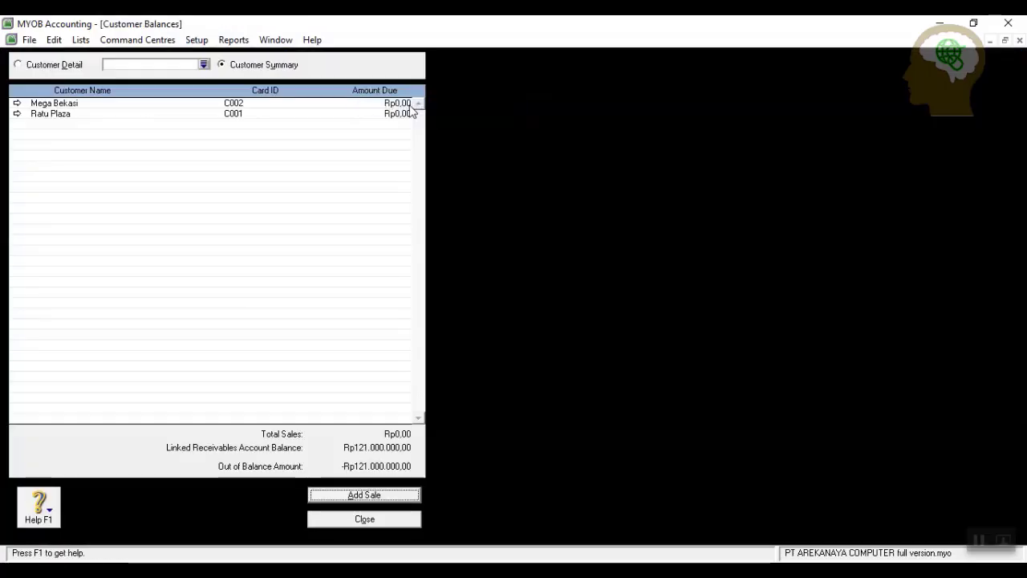
left_click(360, 495)
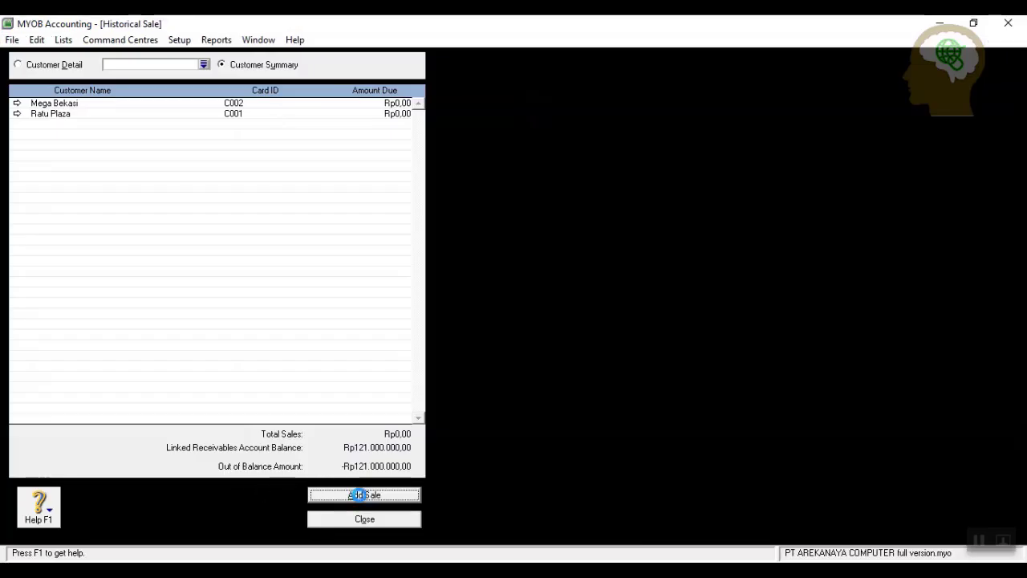
left_click(260, 80)
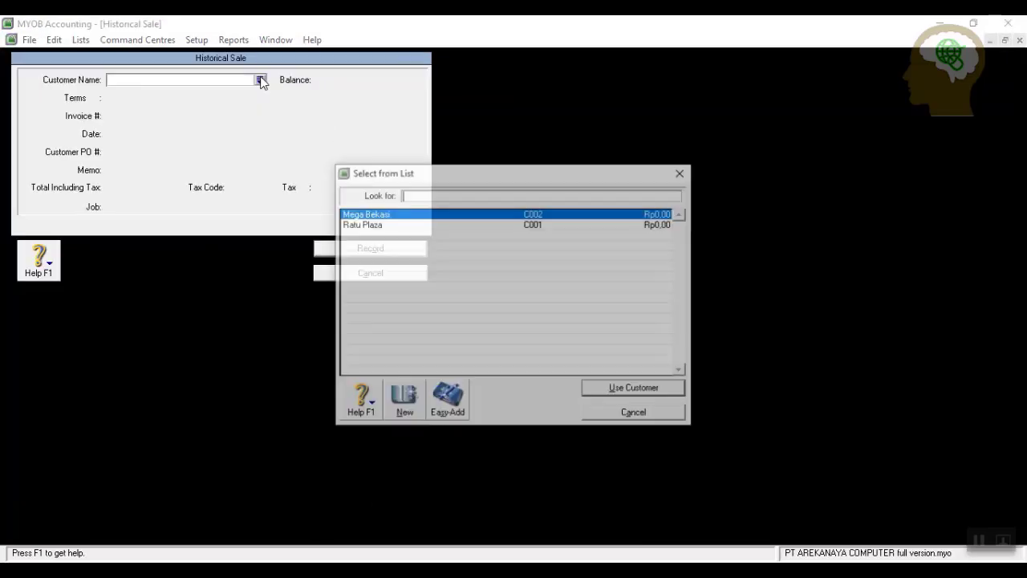
left_click(390, 225)
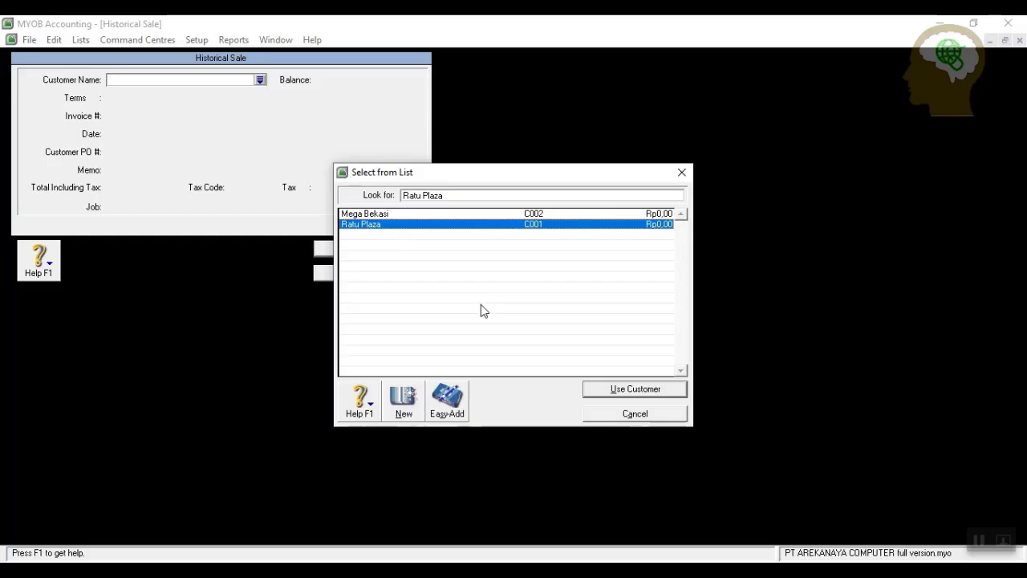
left_click(645, 388)
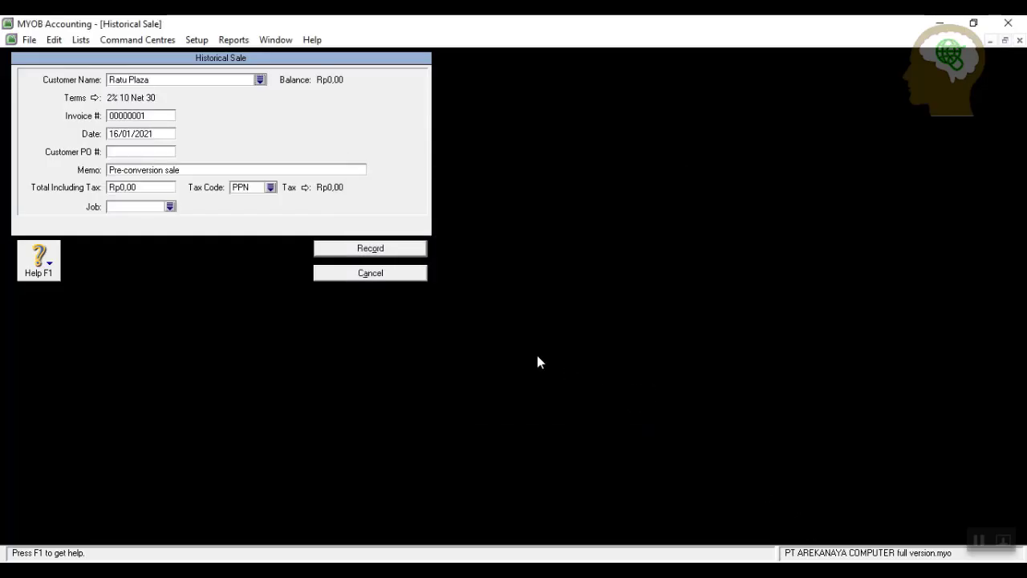
Set the invoice number to SM-11/12 and the sale date to 25/11/2019.
left_click(160, 117)
type("SM-11/12")
left_click(169, 131)
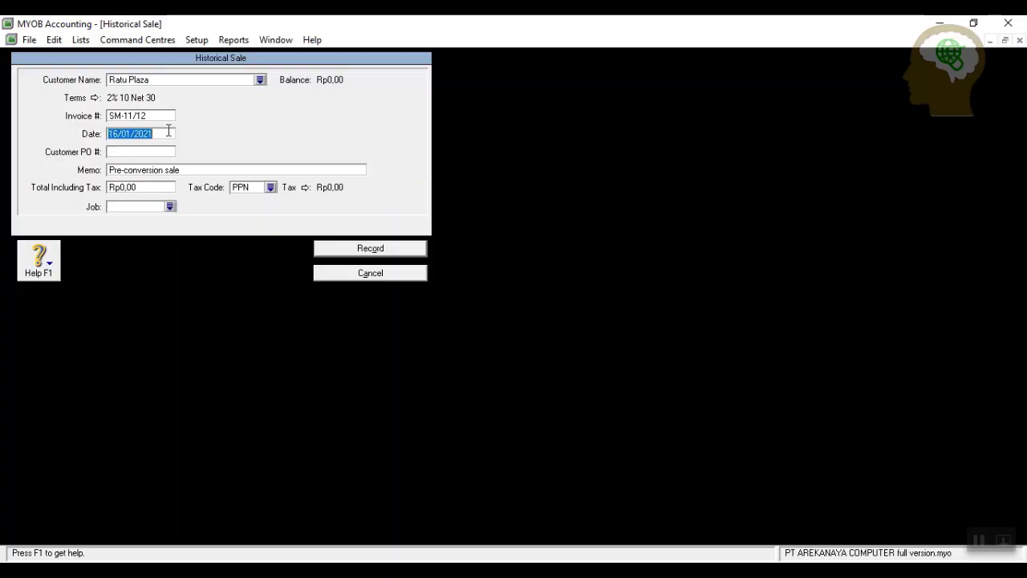
type("25")
type("/22/2019")
left_click(132, 134)
key("BackSpace")
key("BackSpace")
type("11")
Enter the opening receivable memo and total 66000000 with tax code N-T, and record the sale.
left_click(206, 171)
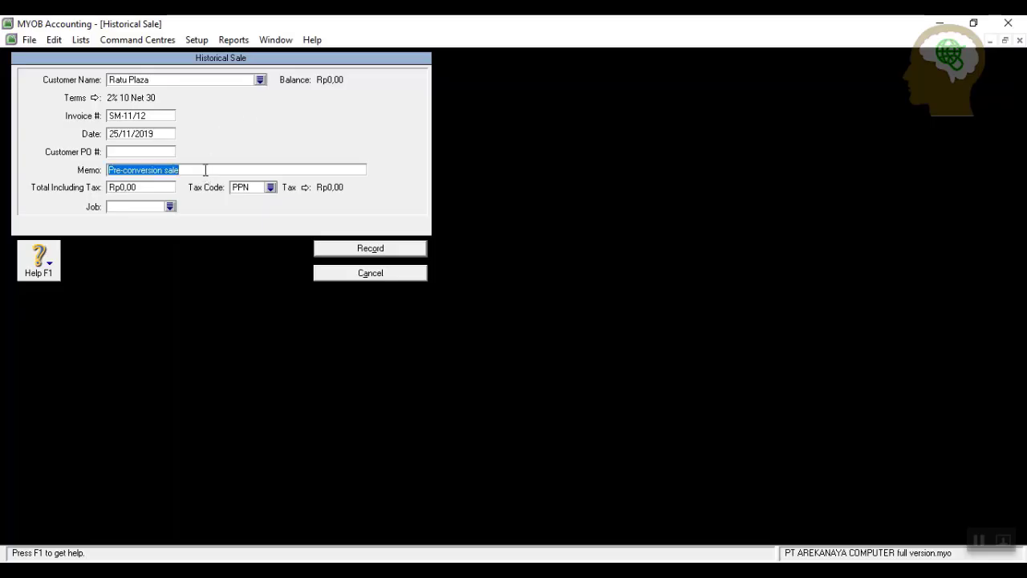
type("Saldo")
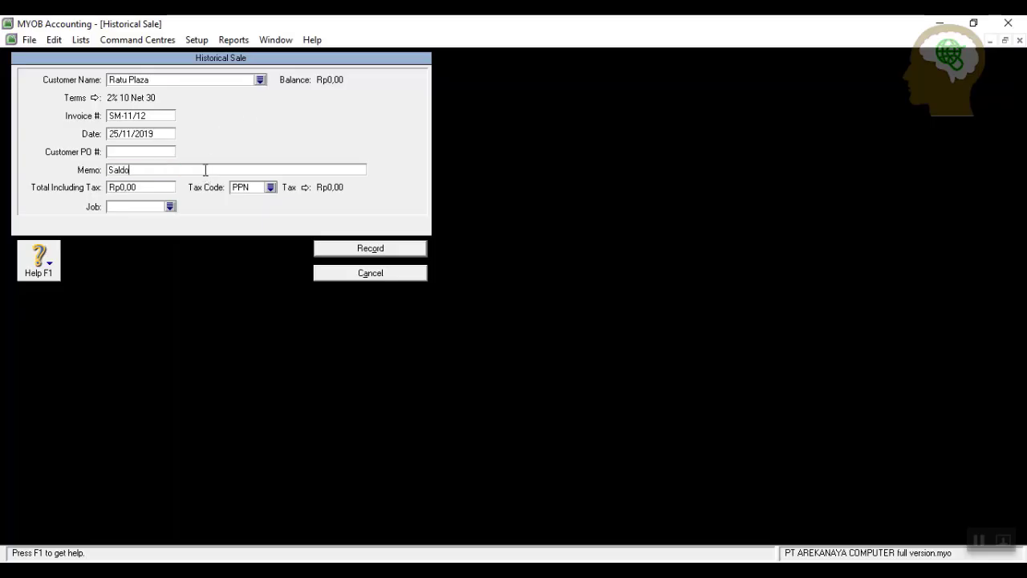
type(" awal piutang dagang")
left_click(171, 191)
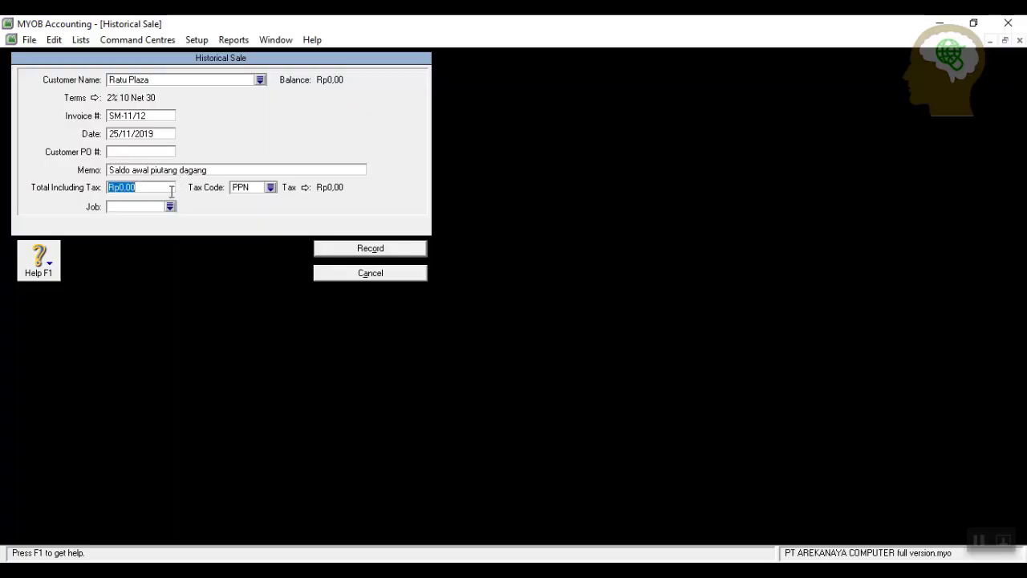
type("66000000")
left_click(271, 187)
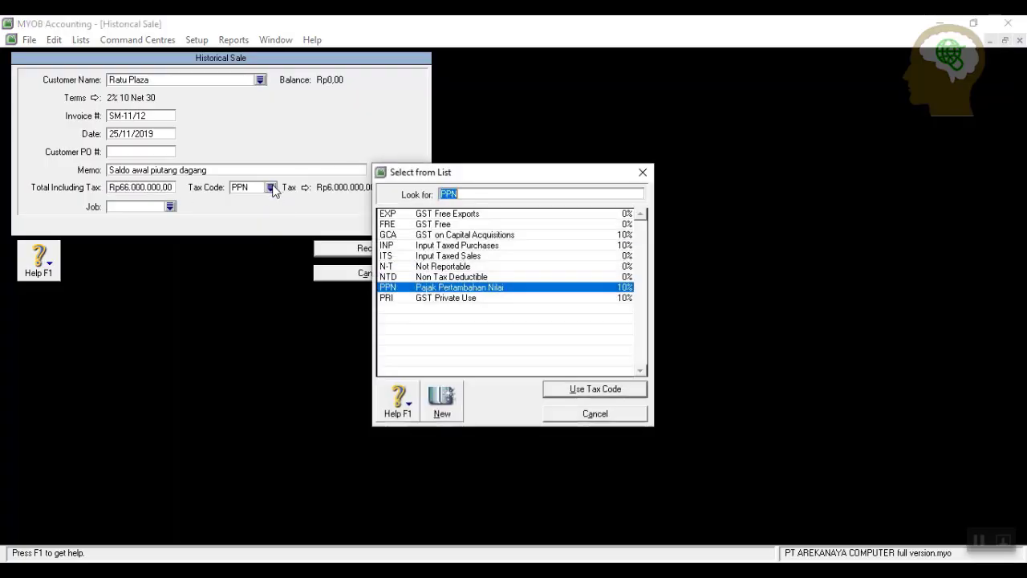
left_click(443, 267)
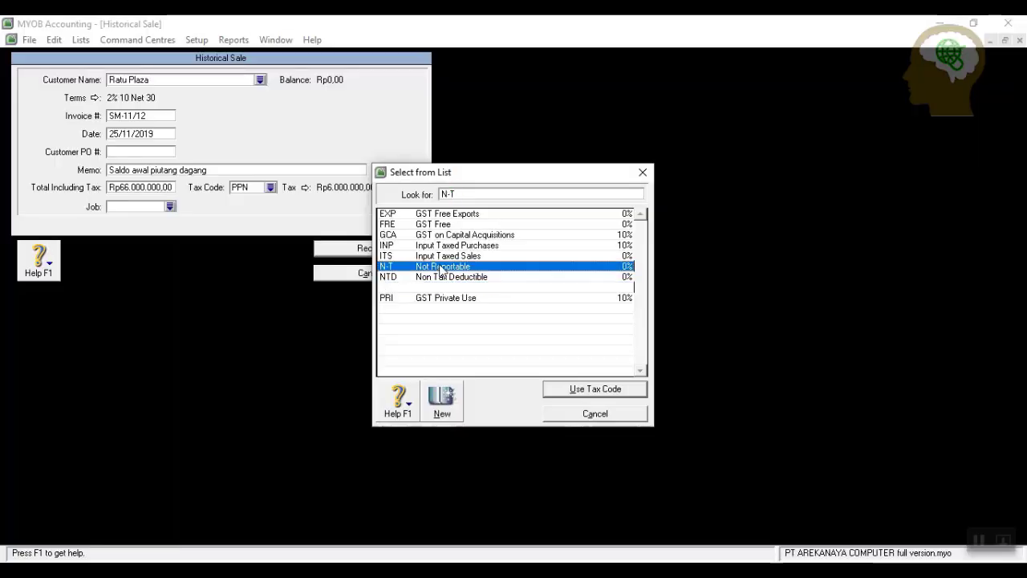
left_click(562, 390)
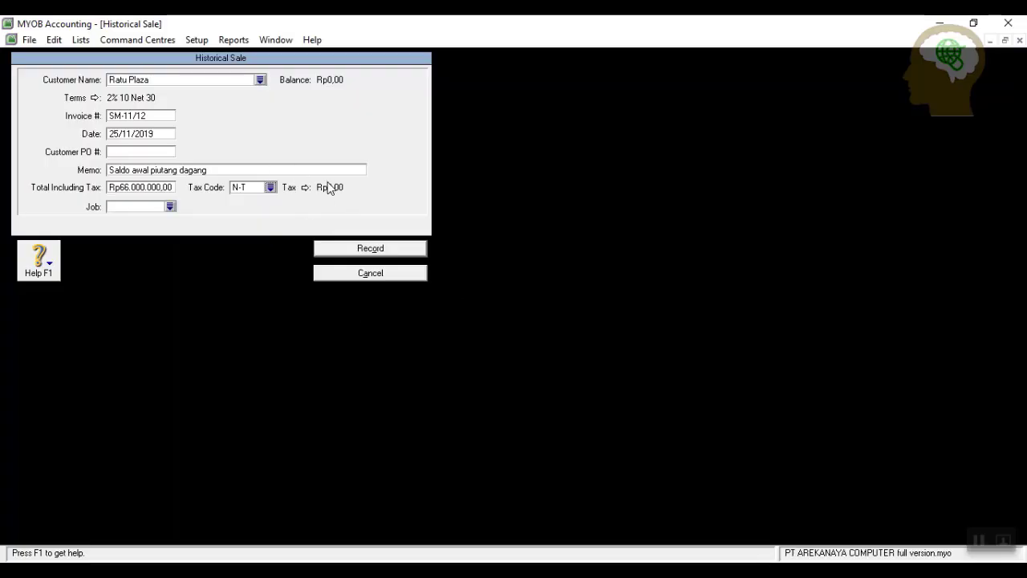
left_click(381, 250)
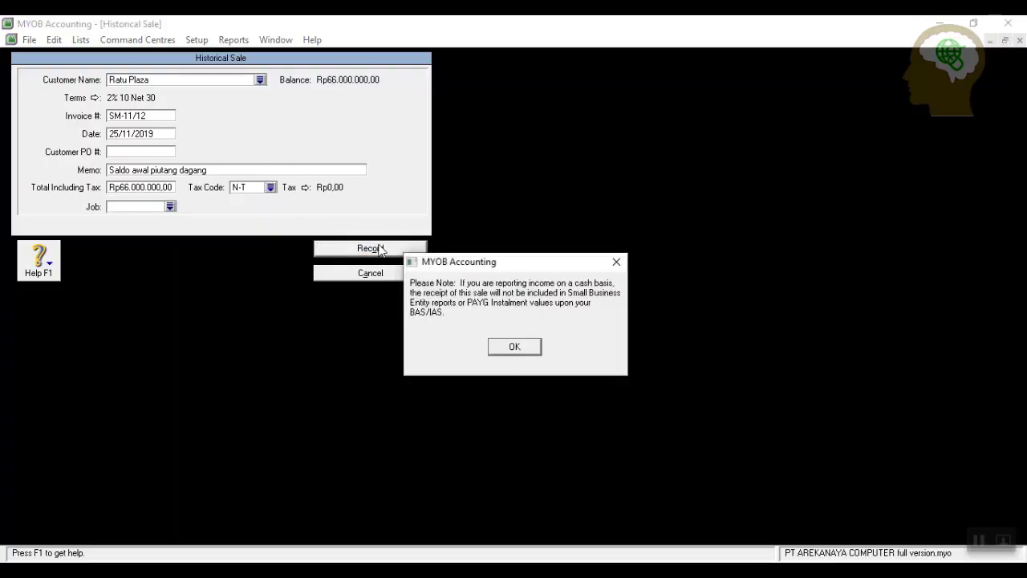
left_click(516, 345)
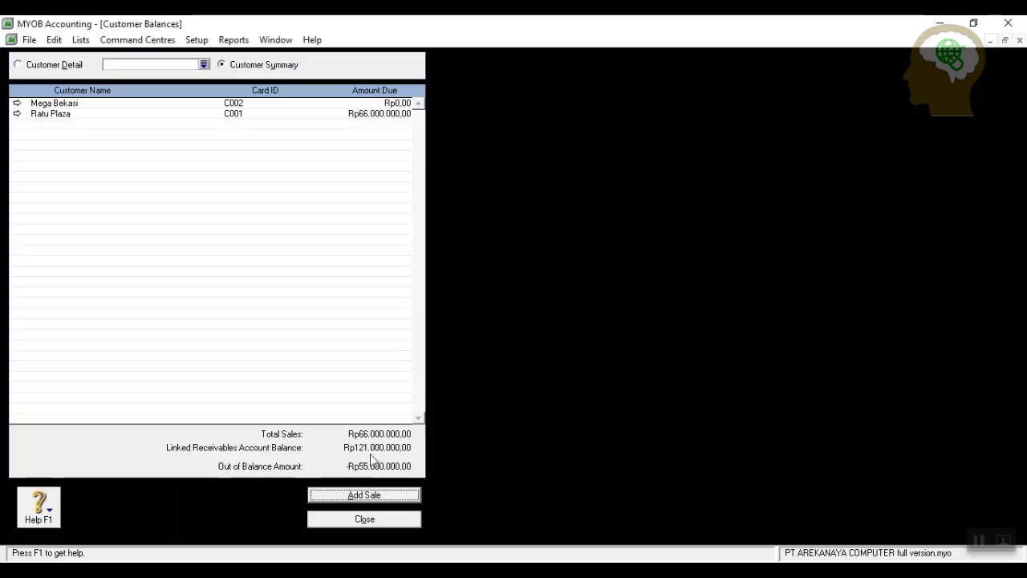
Start a historical sale for Mega Bekasi with invoice SM-11/25 dated 29/11/2019.
left_click(364, 495)
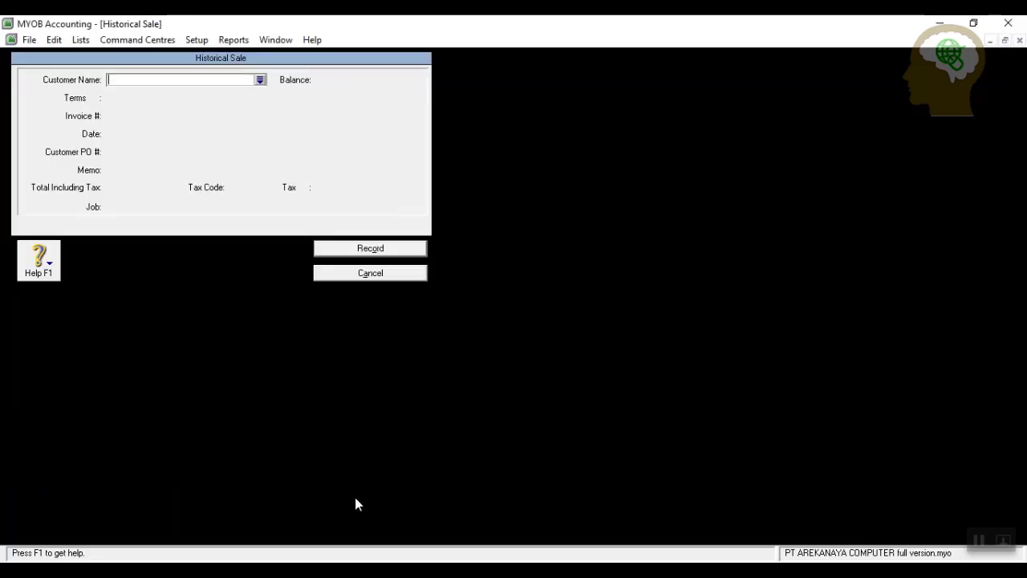
left_click(260, 81)
left_click(634, 391)
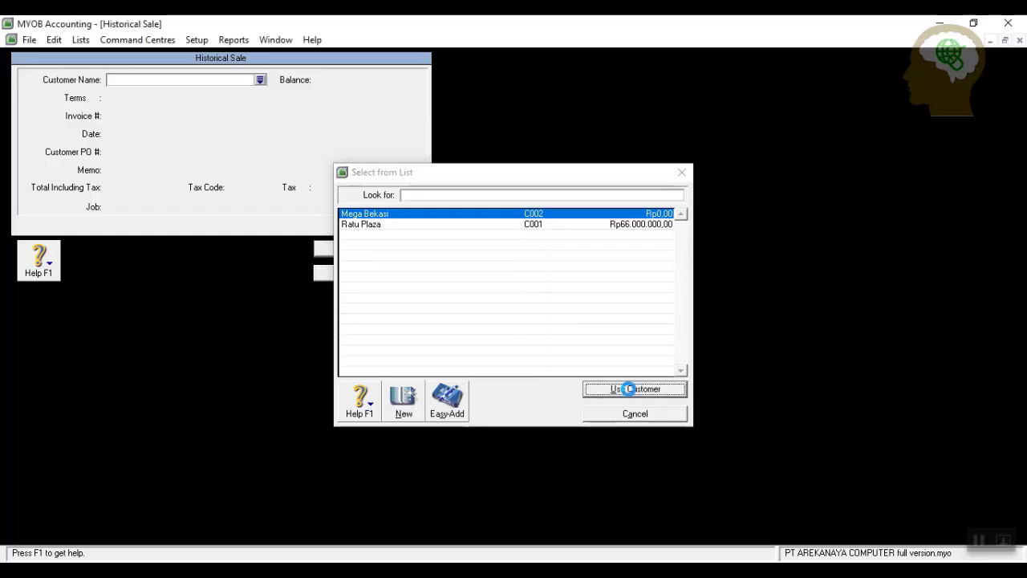
left_click(162, 116)
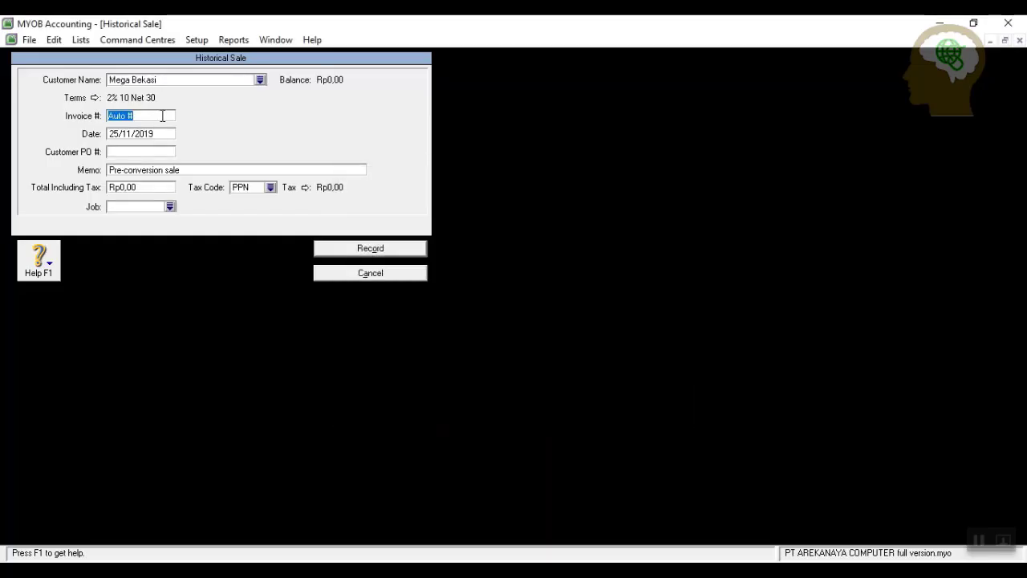
type("SM-11/25")
left_click(119, 135)
left_click(123, 132)
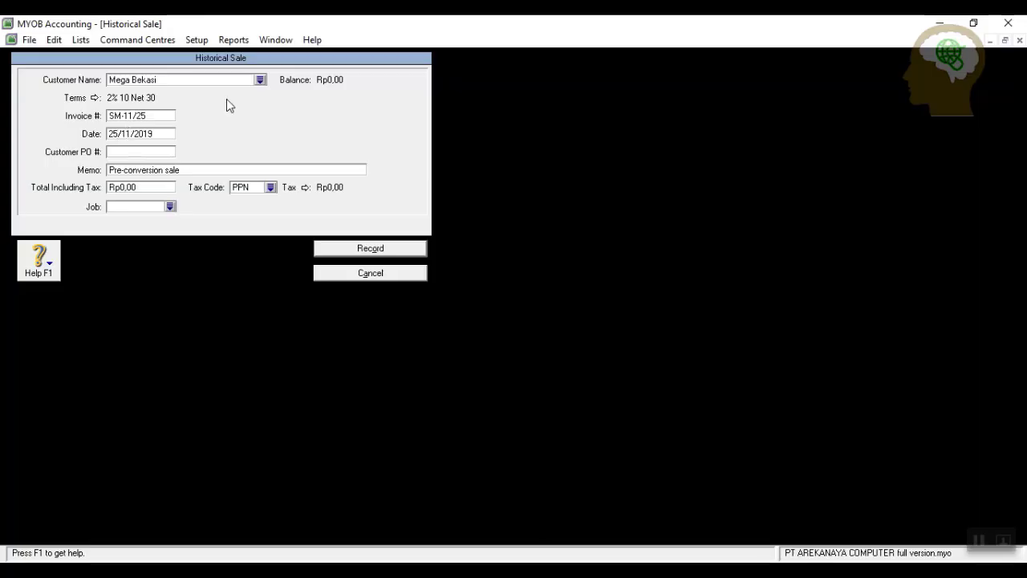
key("BackSpace")
type("9")
Enter the opening receivable memo and total 55000000 with tax code N-T, record it, and confirm.
left_click(192, 171)
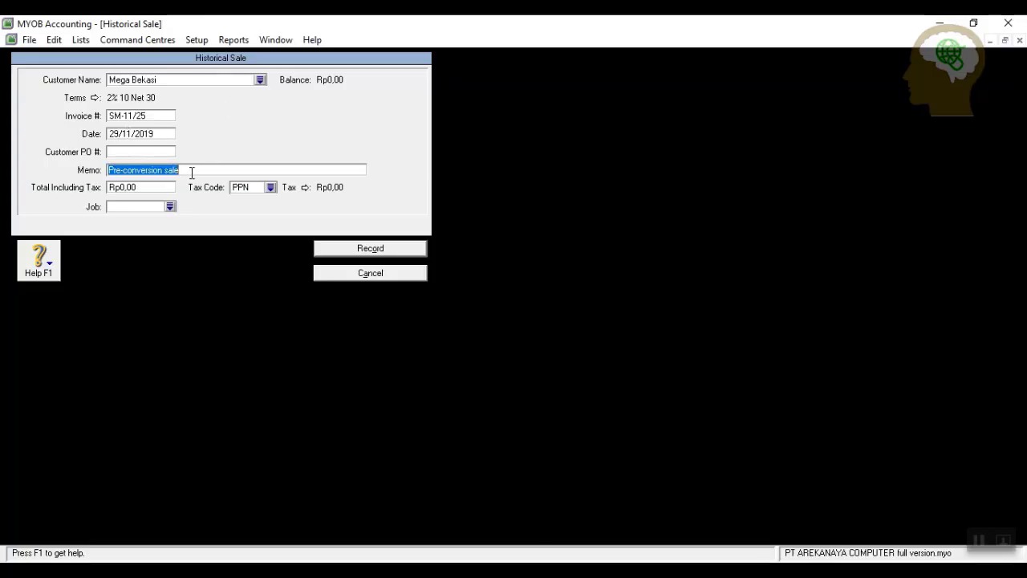
type("Saldo")
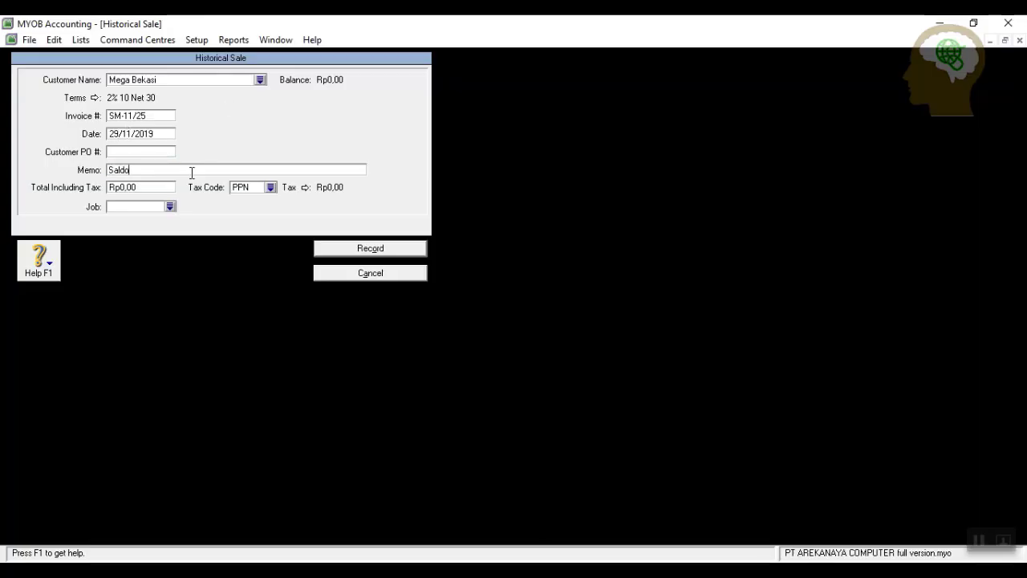
type(" awal pe")
type("utang dagang")
left_click(158, 187)
type("55000000")
left_click(270, 187)
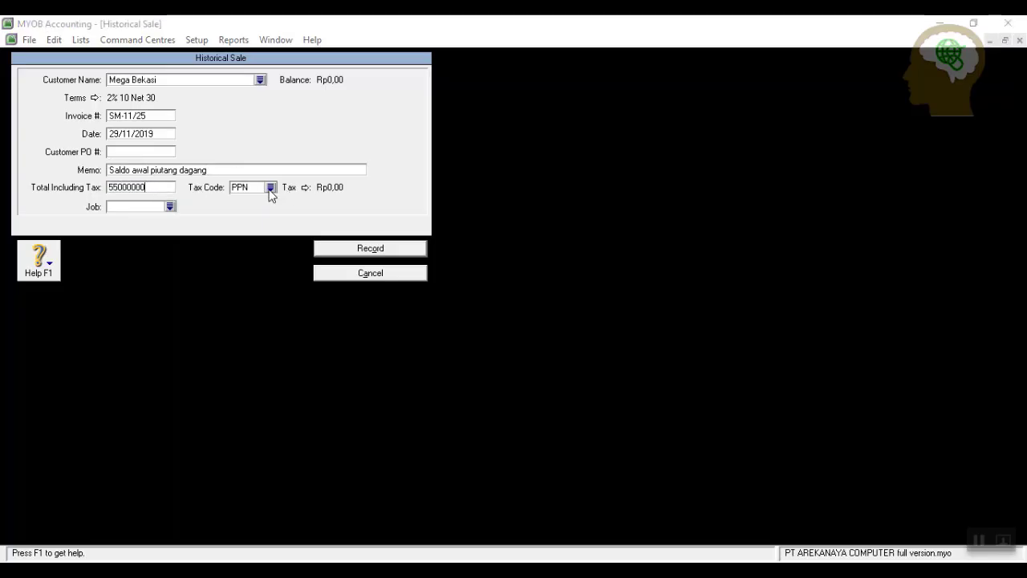
left_click(446, 267)
left_click(575, 390)
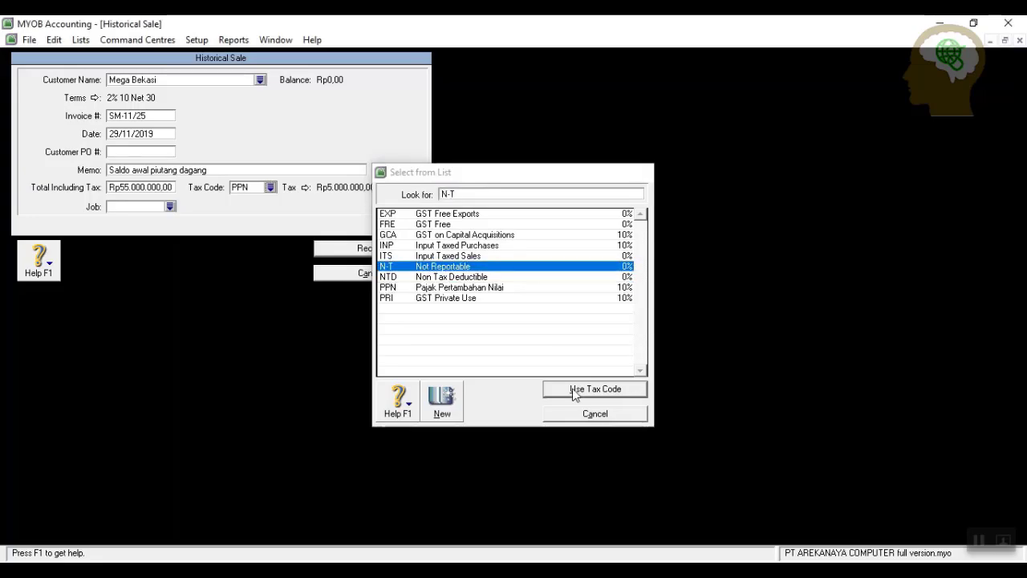
left_click(390, 252)
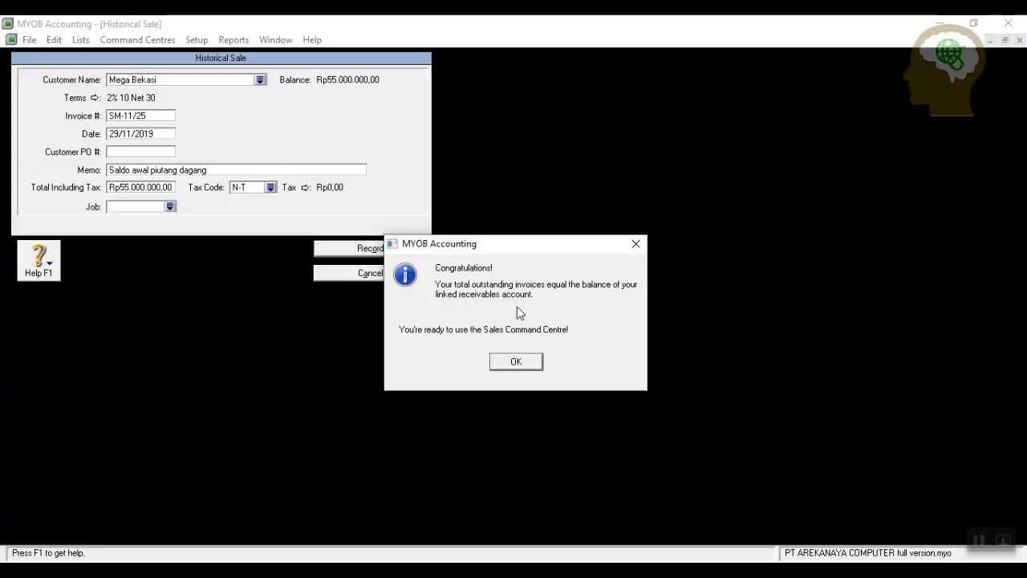
left_click(529, 360)
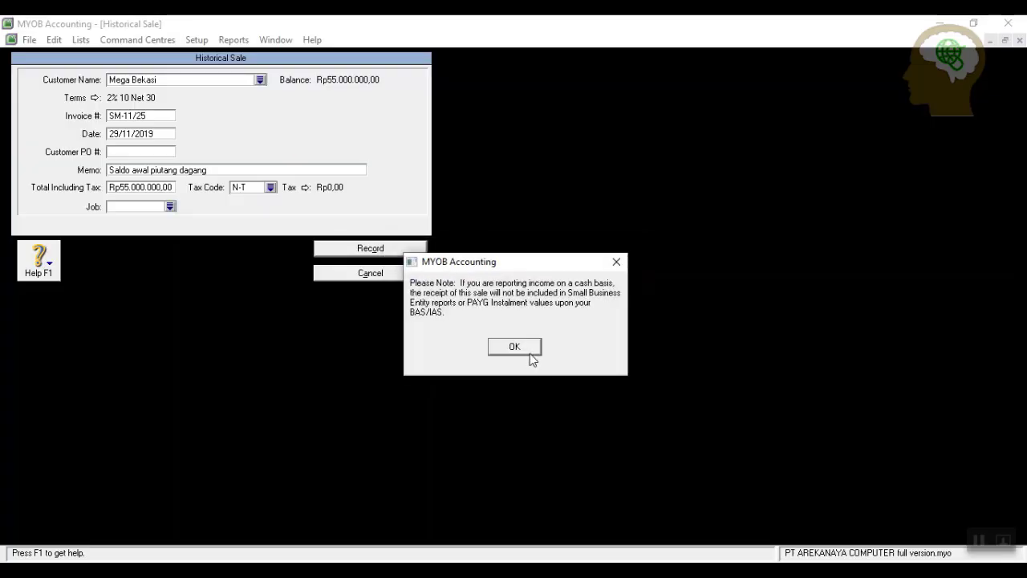
left_click(529, 353)
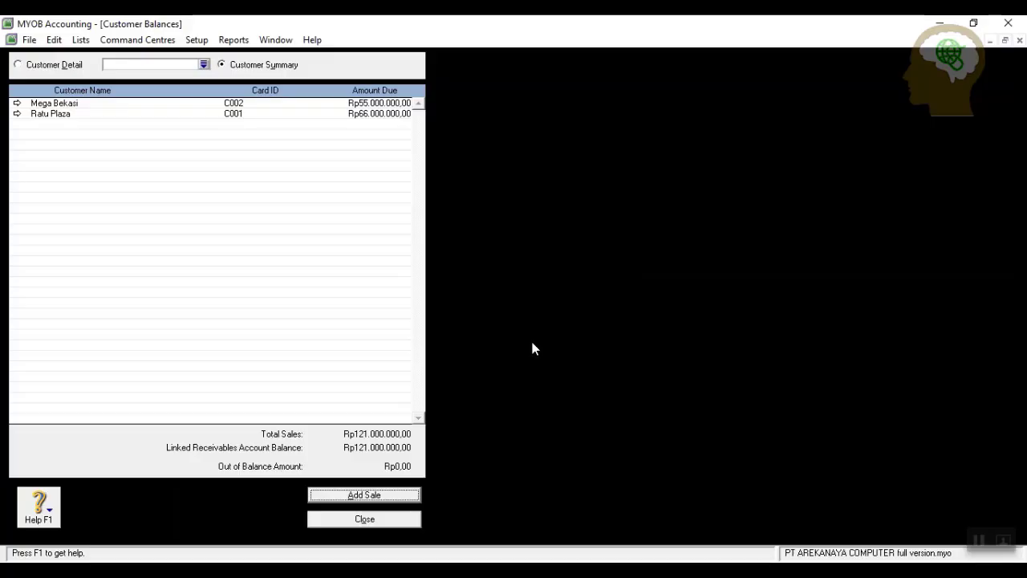
Close Customer Balances and start a new historical purchase in Supplier Balances.
left_click(358, 519)
left_click(197, 40)
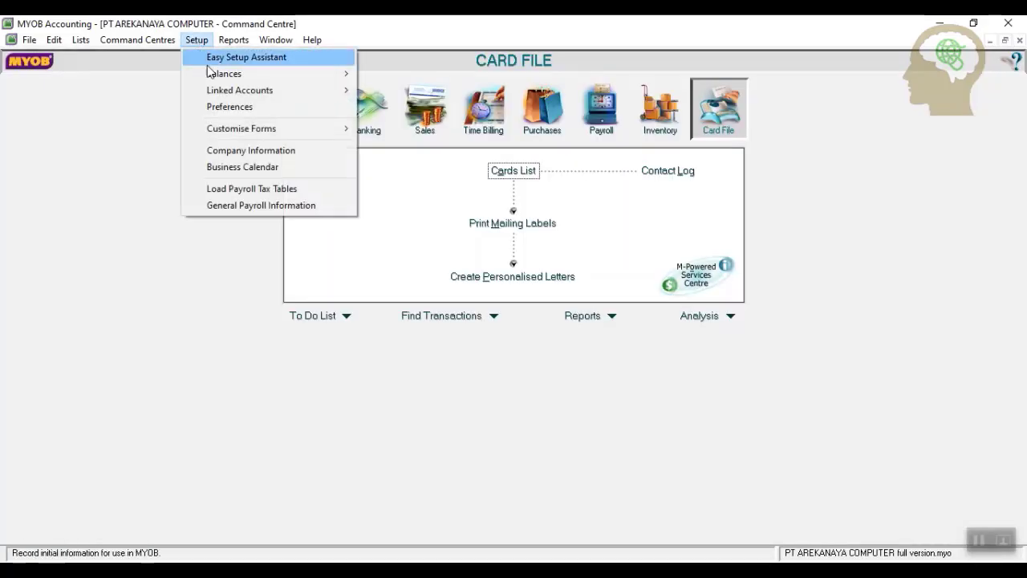
mouse_move(229, 75)
left_click(396, 122)
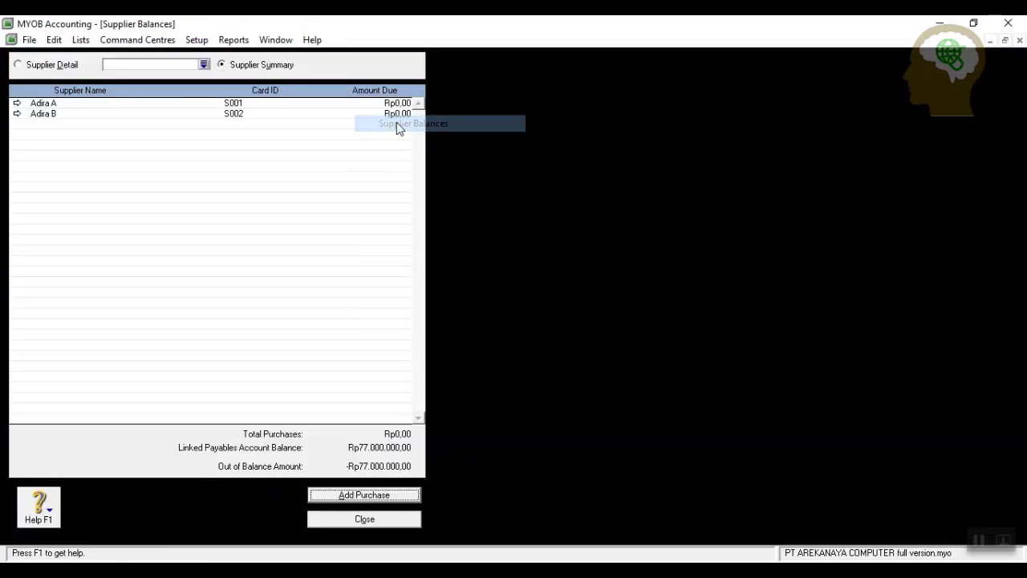
left_click(370, 496)
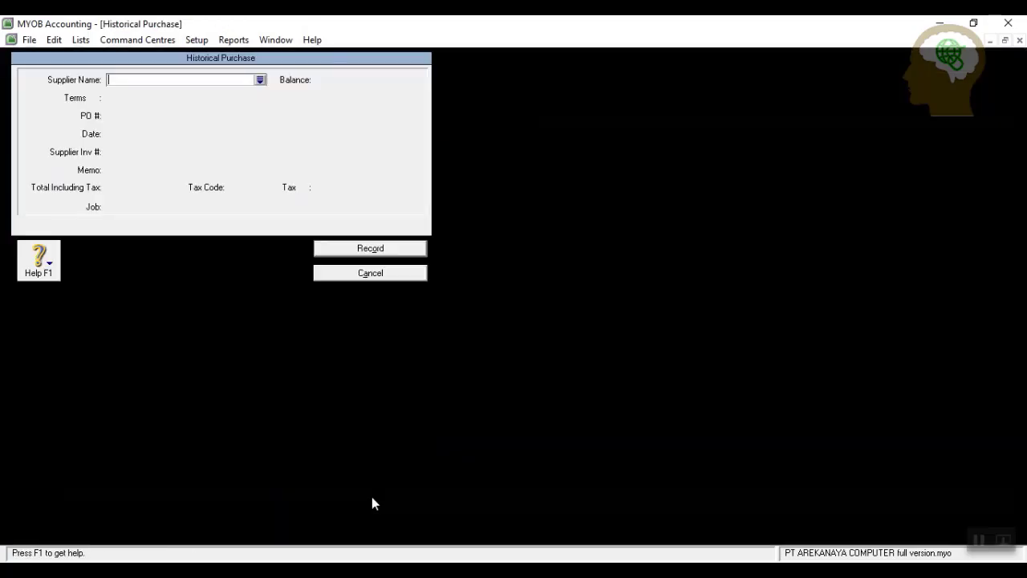
Enter supplier Adira A, PO FJ.152, date 29/11/2019 and memo 'Saldo awal utang'.
left_click(261, 79)
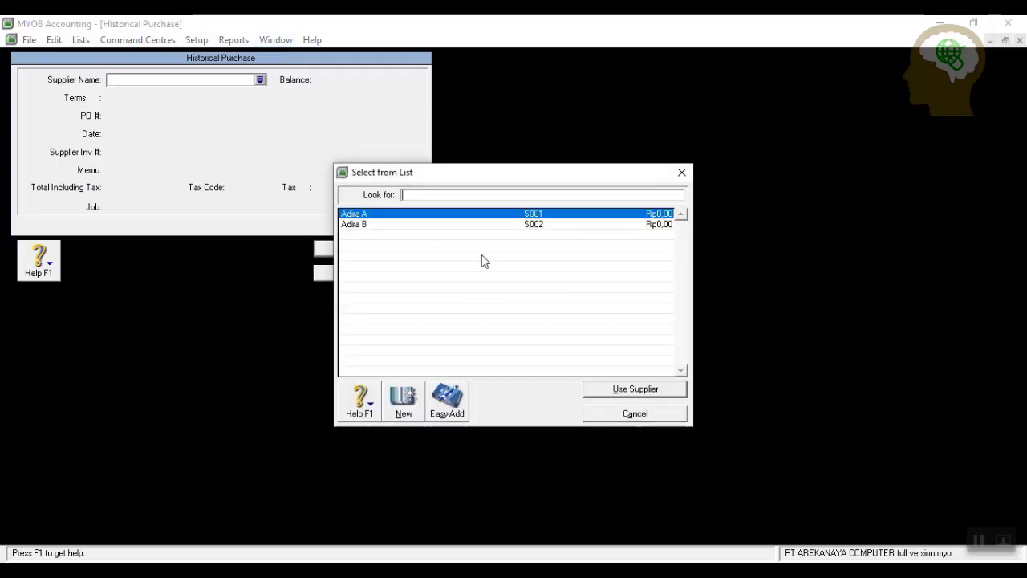
left_click(631, 389)
left_click(161, 116)
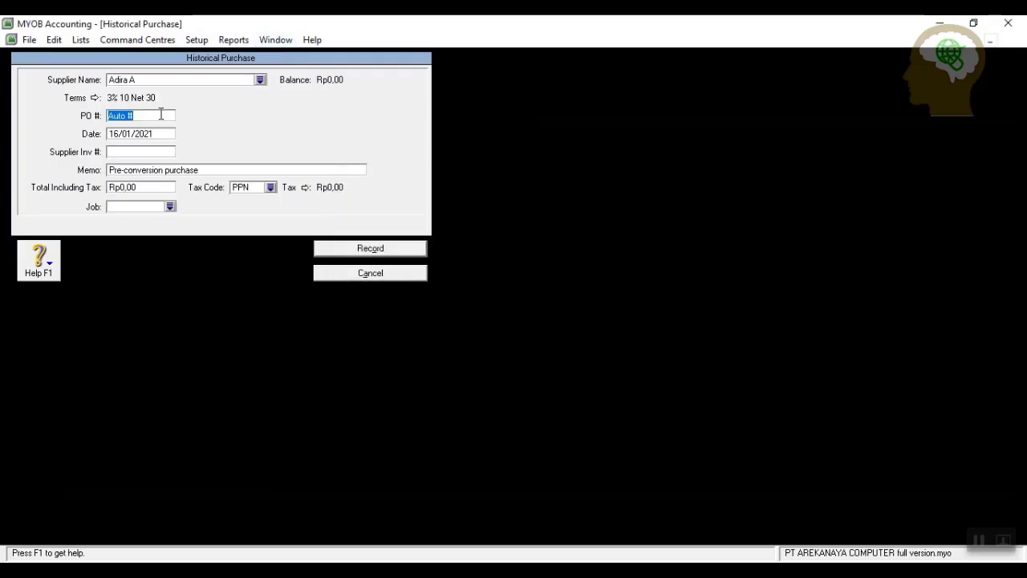
type("FJ.152")
left_click(165, 133)
type("29/")
left_click(243, 170)
type("Sa")
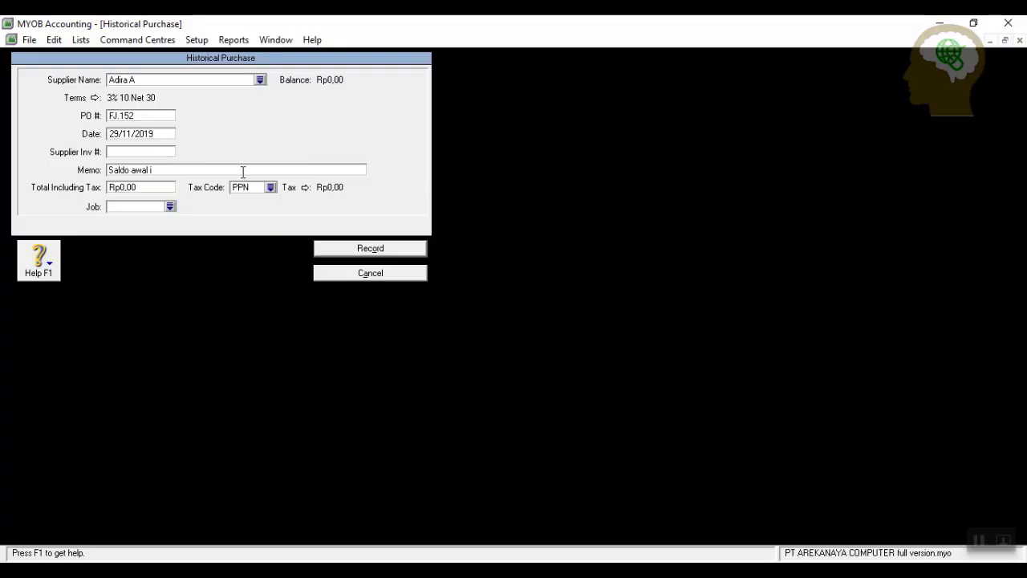
type("ldo awal utang dagang")
Set the total to 44000000 with tax code N-T and record the purchase.
left_click(150, 186)
type("44000000")
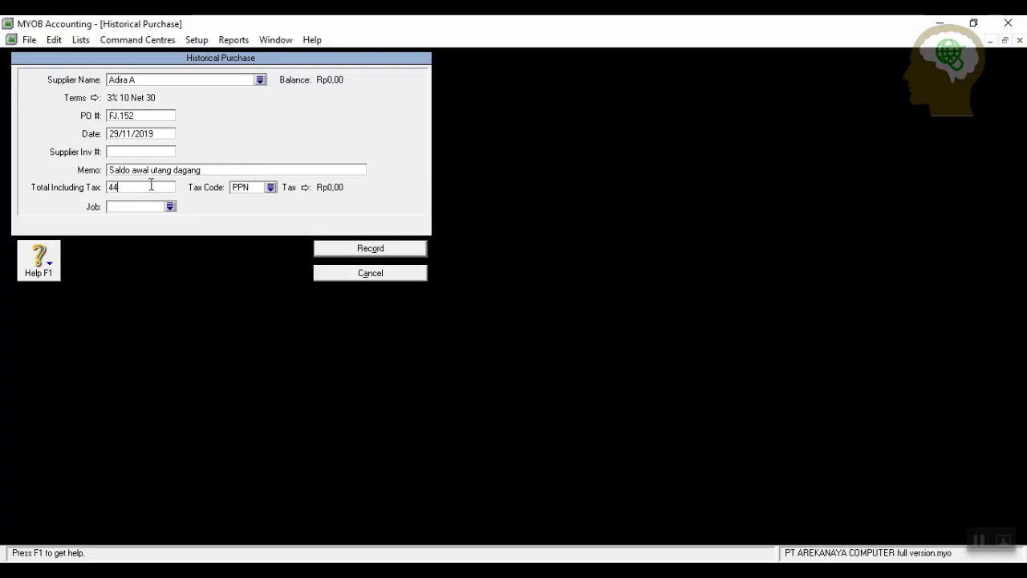
left_click(271, 187)
left_click(467, 267)
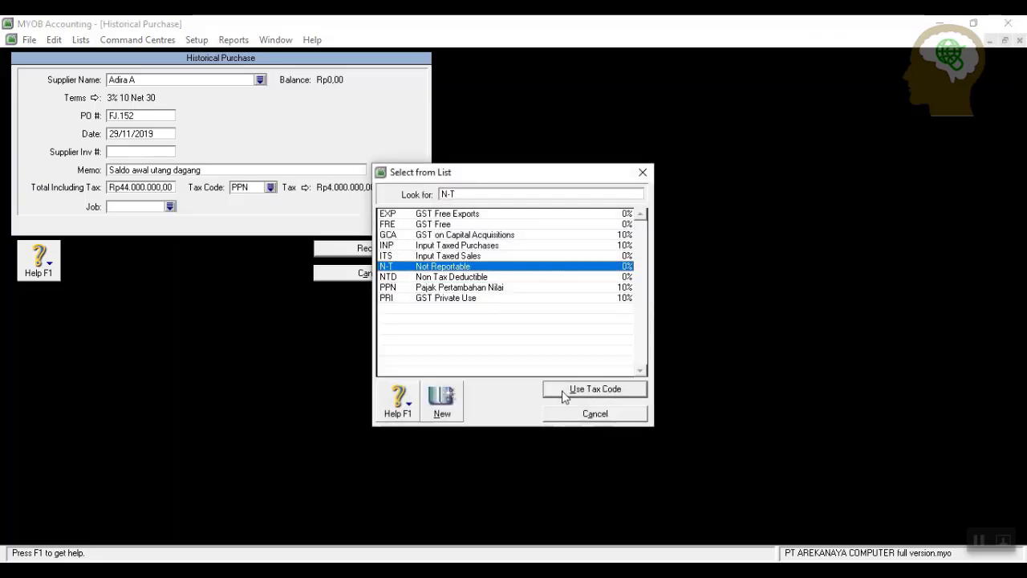
left_click(571, 390)
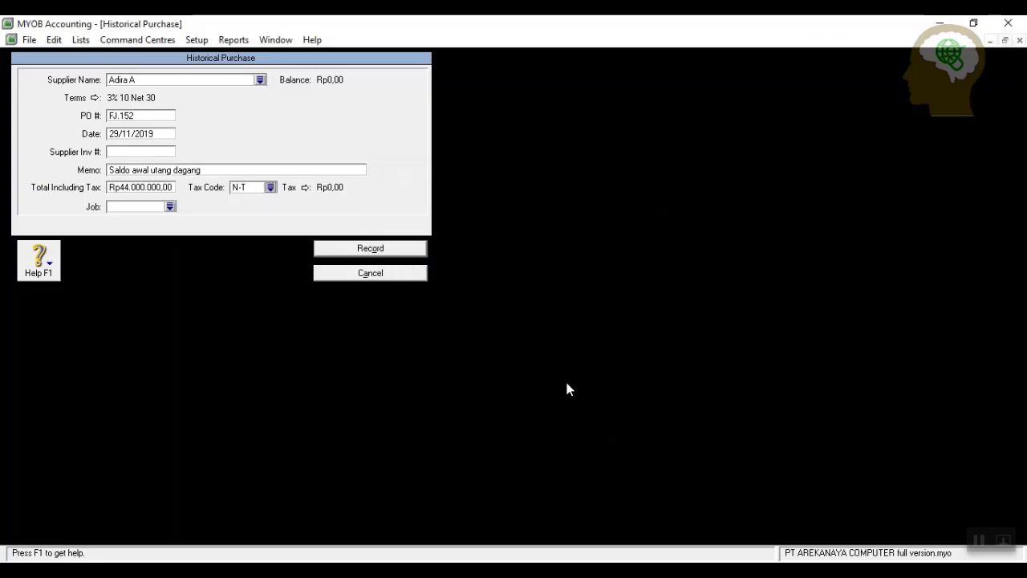
left_click(376, 251)
left_click(514, 345)
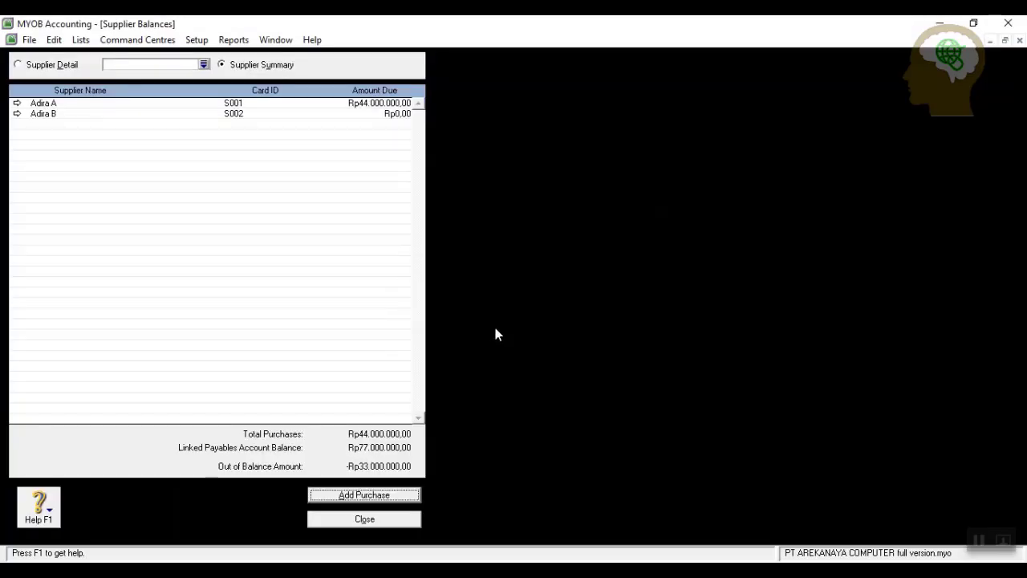
left_click(337, 492)
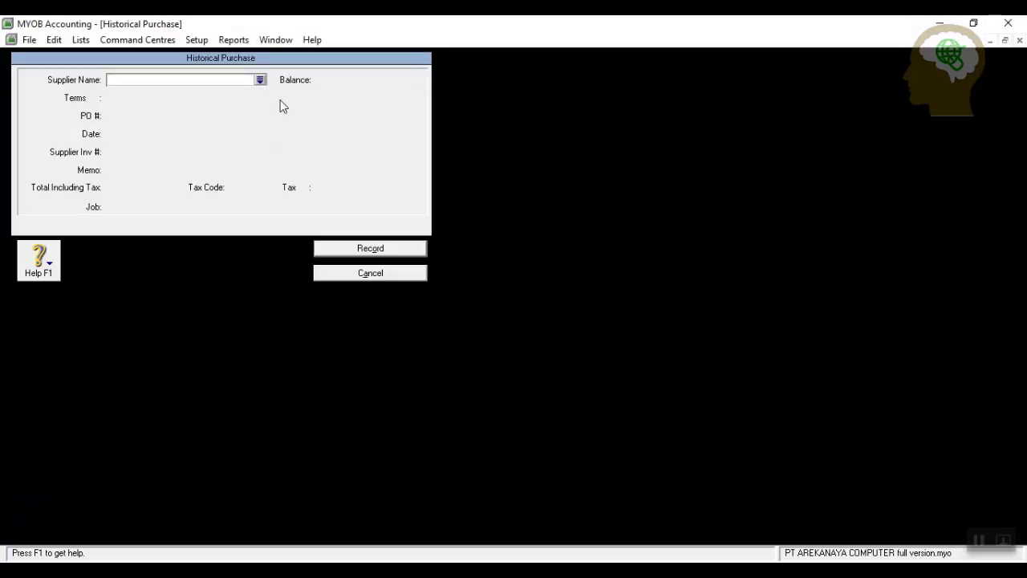
left_click(260, 79)
left_click(374, 225)
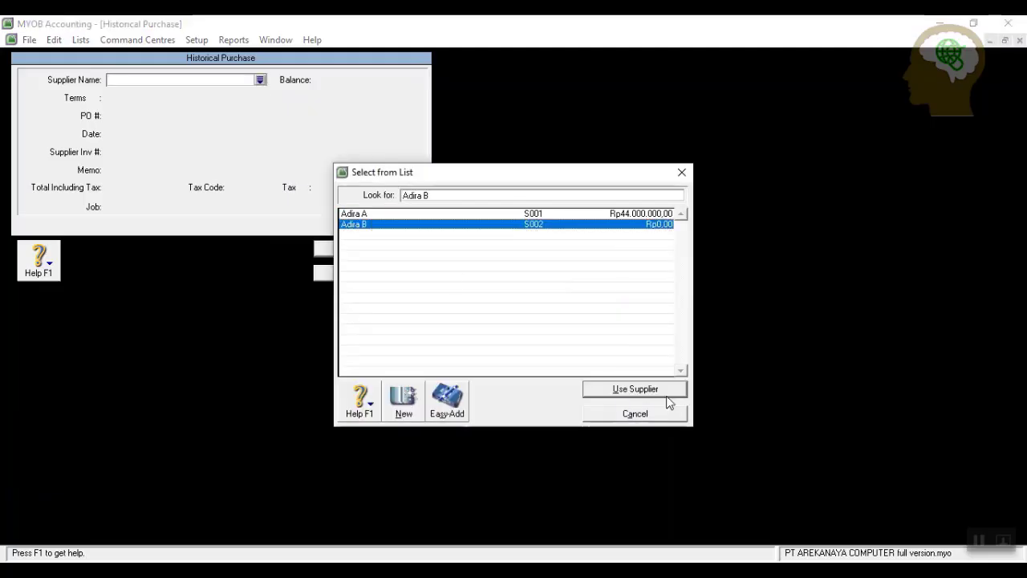
left_click(594, 388)
left_click(158, 116)
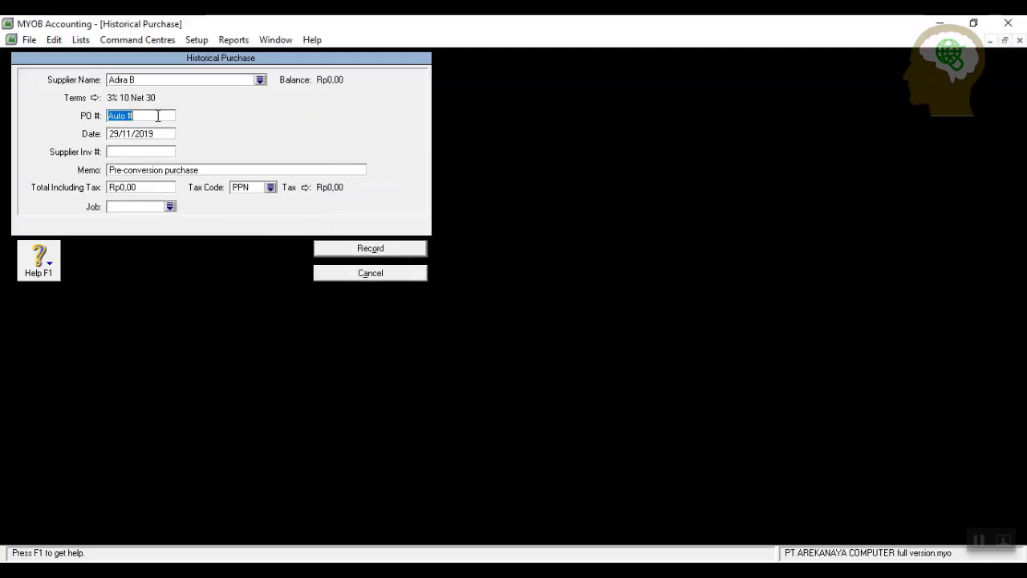
type("DJ.129")
left_click(118, 134)
left_click(121, 132)
key("BackSpace")
type("0")
Enter memo 'Saldo awal utang', total 33.000.000 and tax code N-T, then record it.
left_click(248, 168)
type("S")
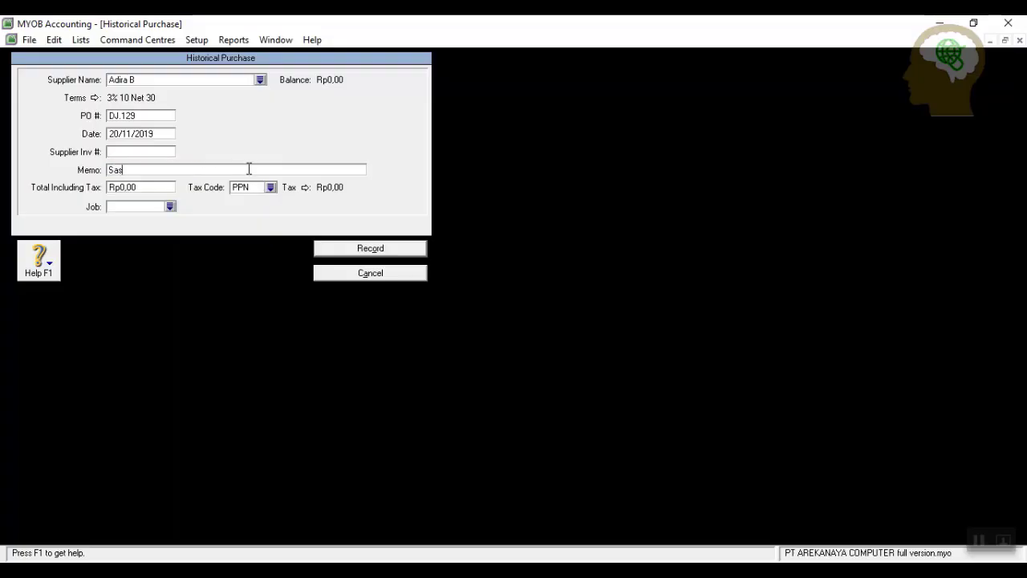
type("aldo awal utang dagang")
left_click(153, 187)
type("33.00")
type("0.00")
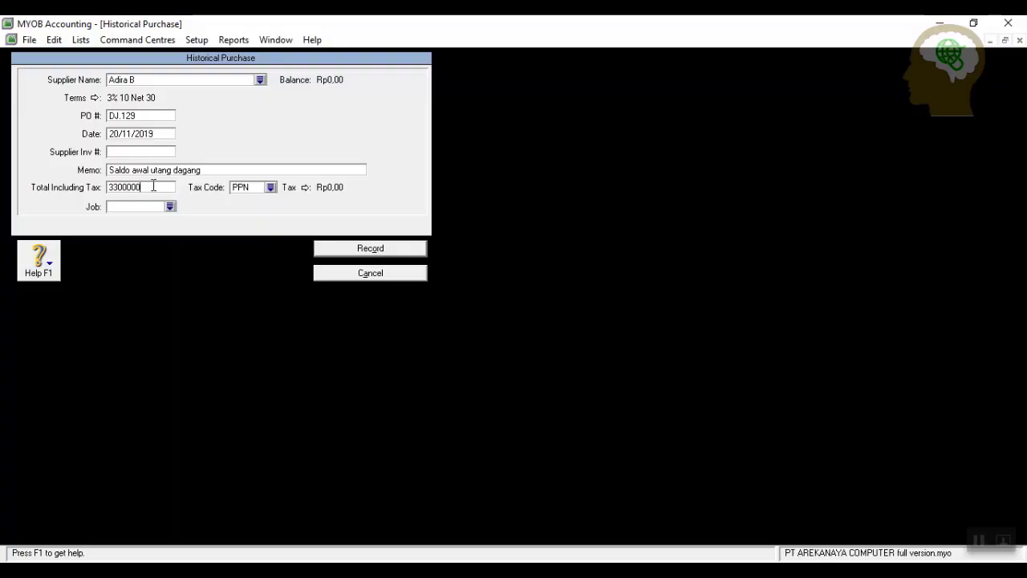
type("0")
left_click(270, 187)
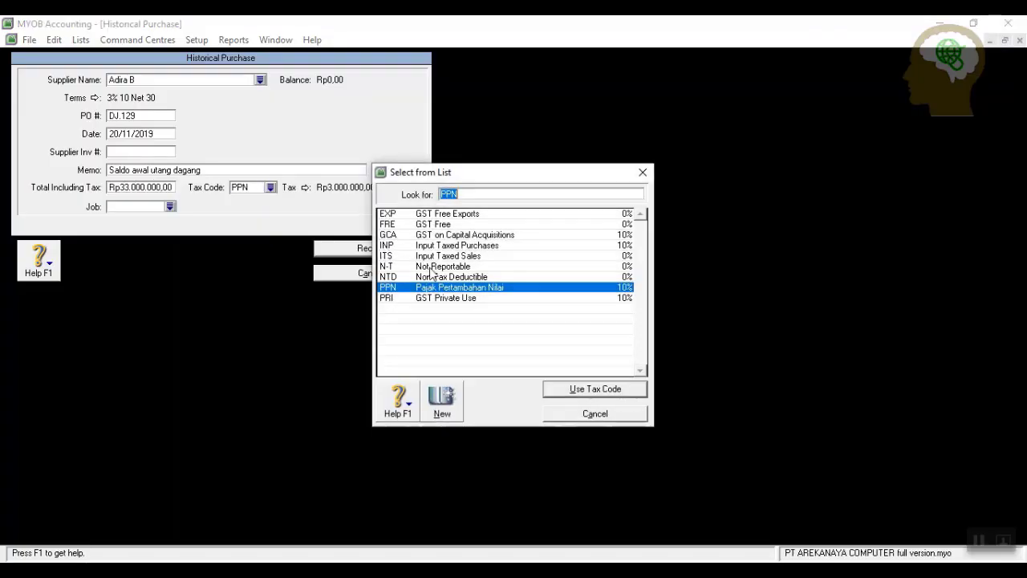
left_click(452, 266)
left_click(566, 391)
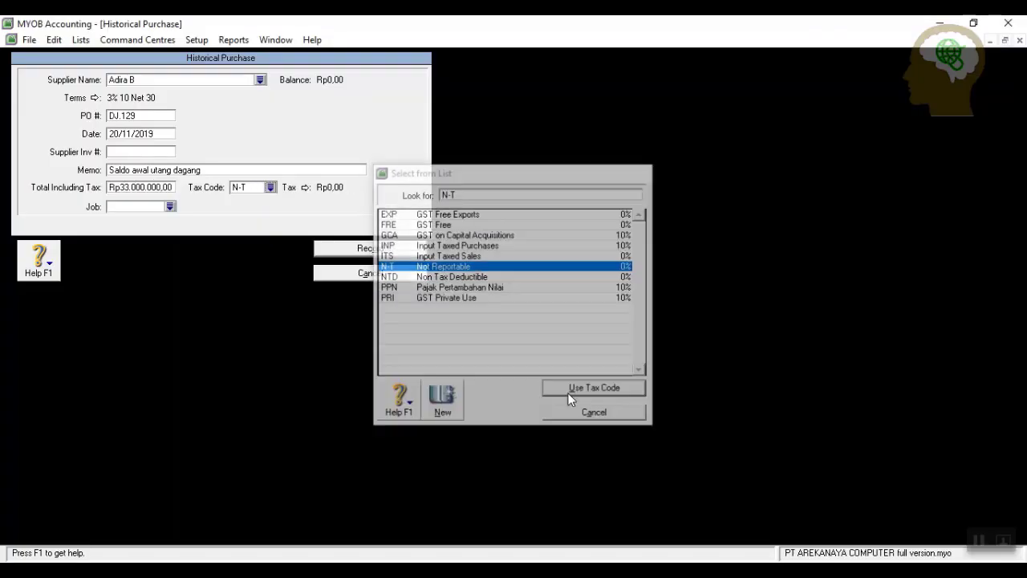
left_click(369, 251)
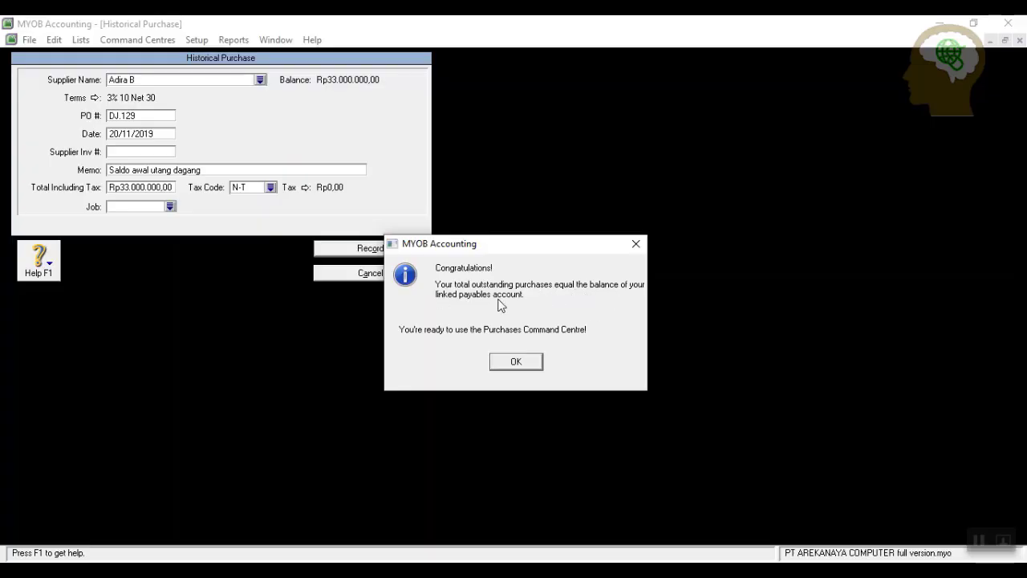
Dismiss the balances-match and cash-basis notices and close Supplier Balances.
left_click(526, 360)
left_click(526, 344)
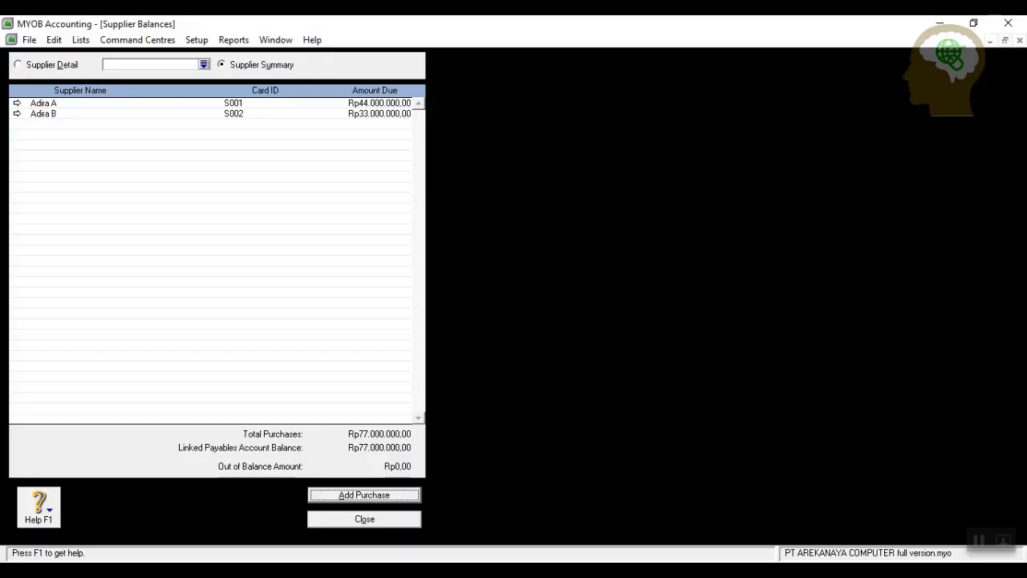
left_click(345, 519)
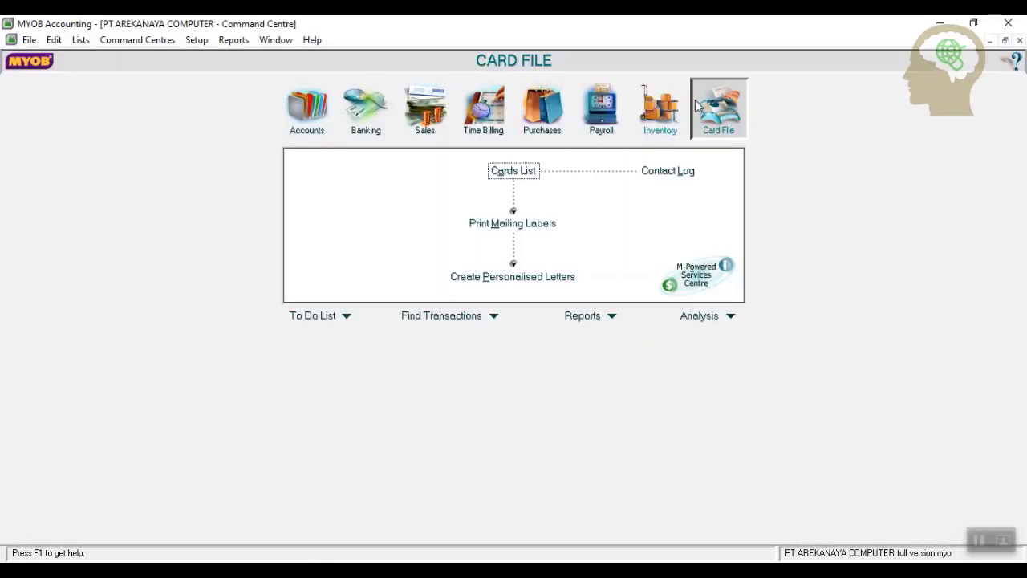
Start a new inventory item TM100 named 'Toshiba satellite M100'.
left_click(654, 118)
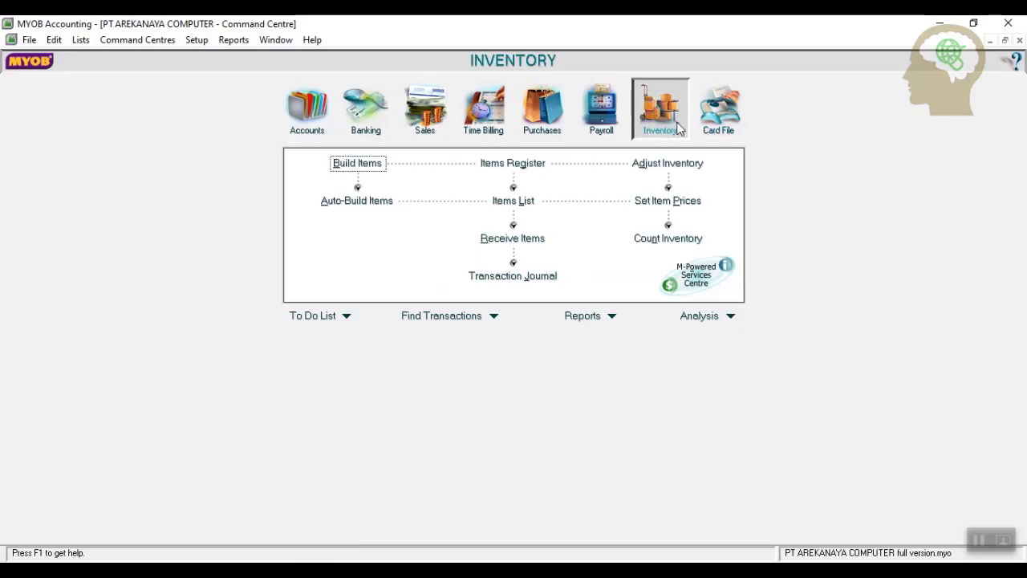
left_click(500, 204)
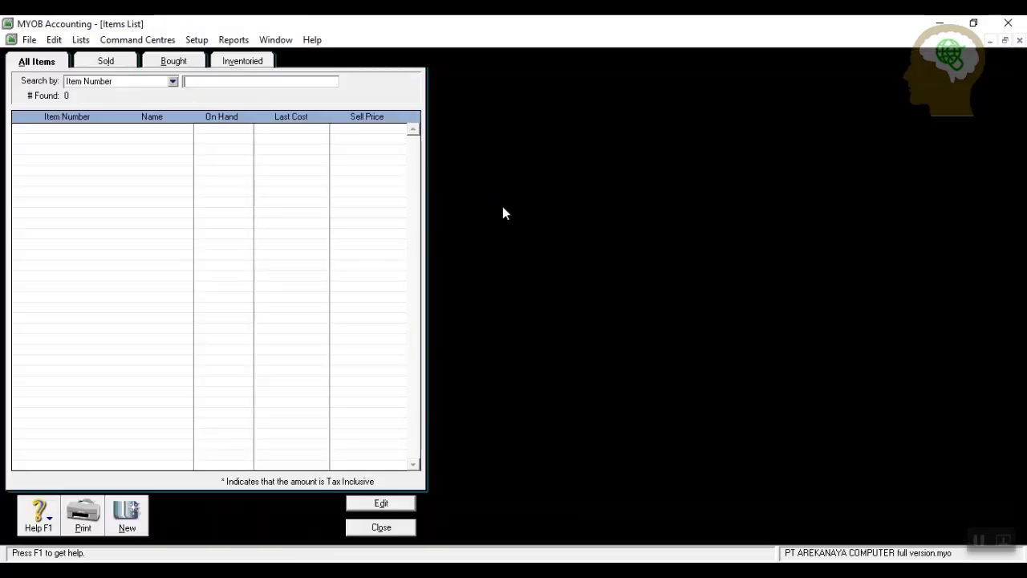
left_click(127, 517)
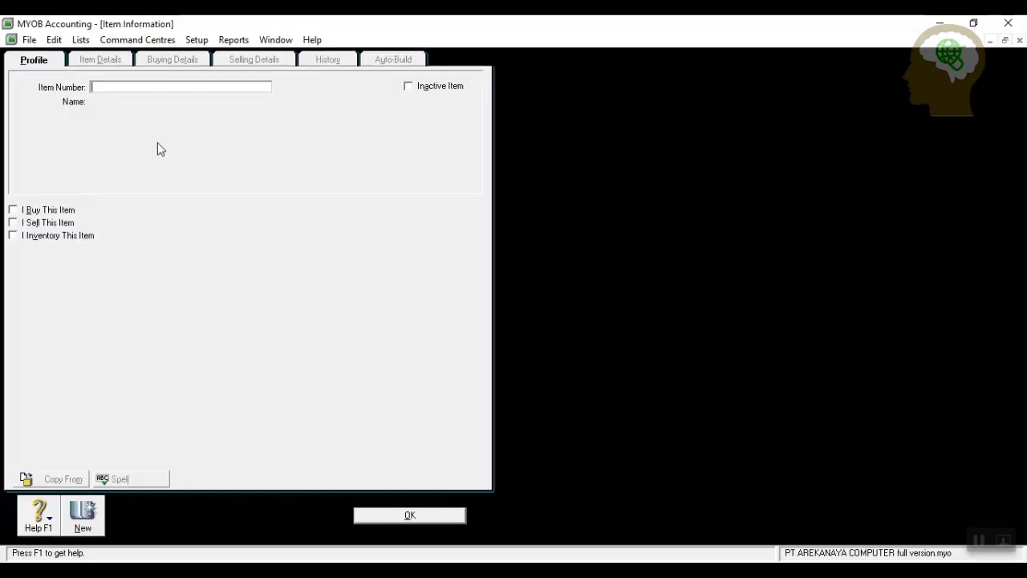
type("TM100")
key("Tab")
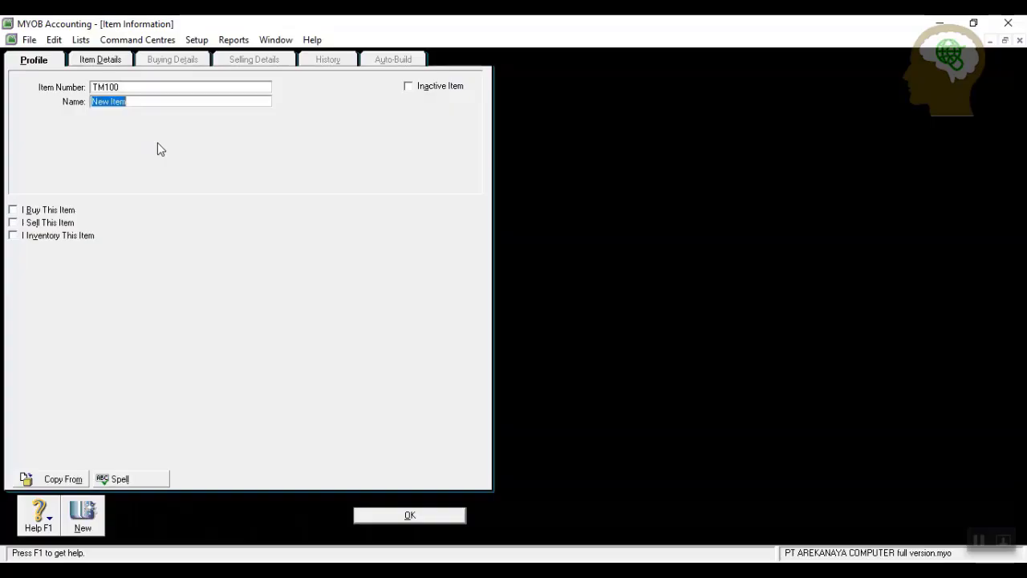
type("Toshiba satellite M100")
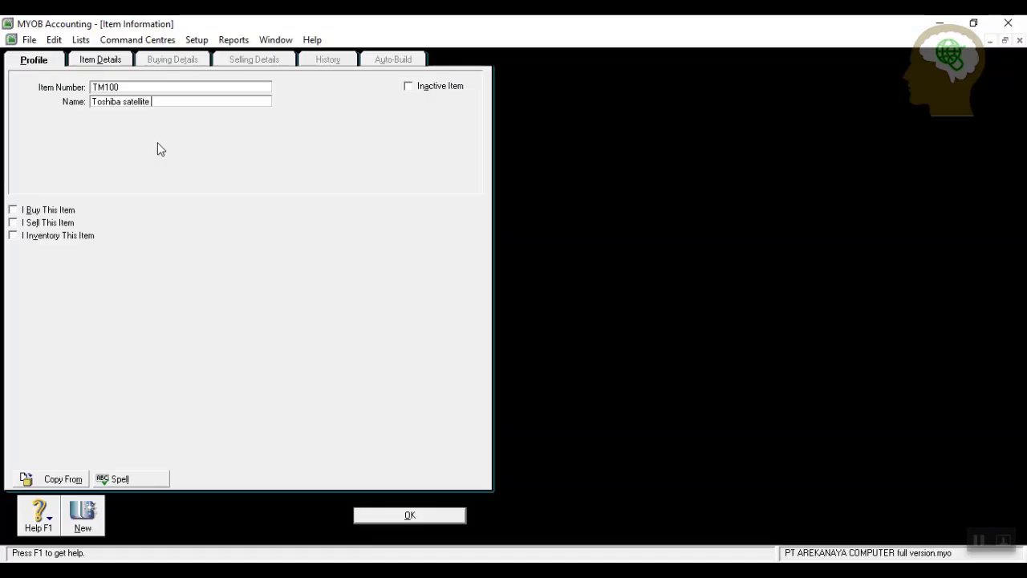
Mark TM100 as bought, sold and inventoried with accounts 5-1000, 4-1100 and 1-1500.
left_click(32, 211)
left_click(32, 223)
left_click(33, 237)
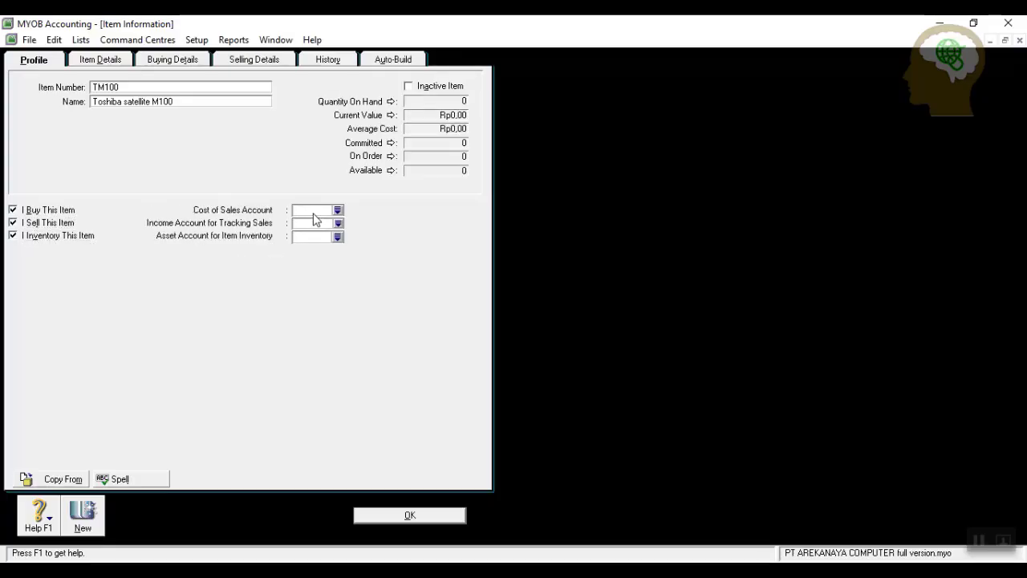
left_click(338, 210)
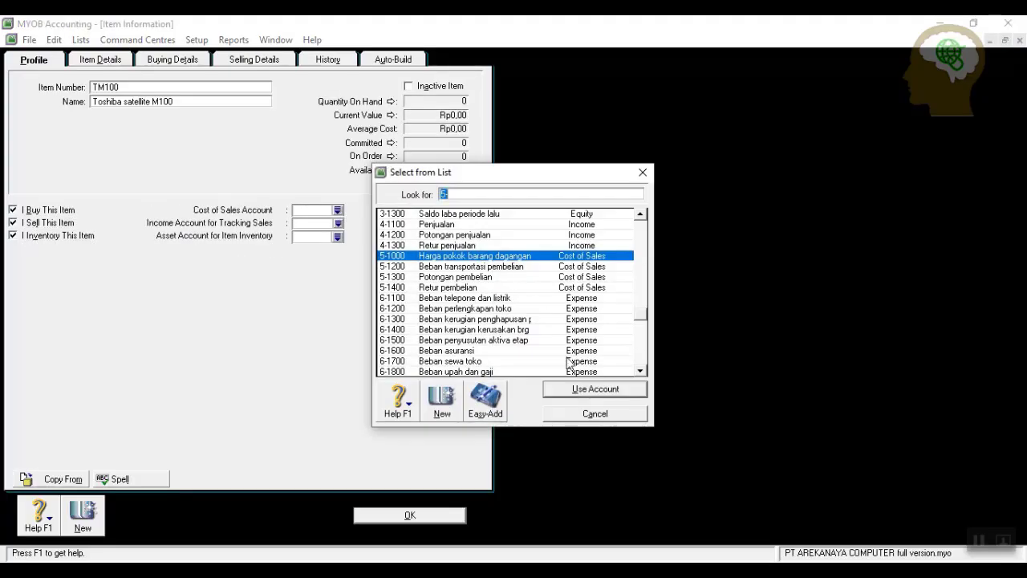
left_click(571, 391)
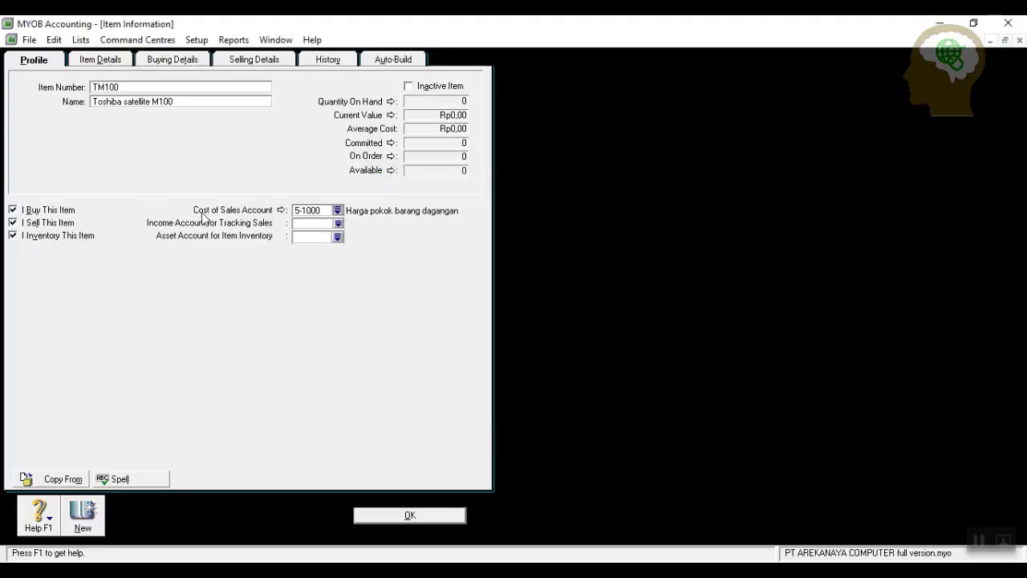
left_click(338, 224)
left_click(558, 388)
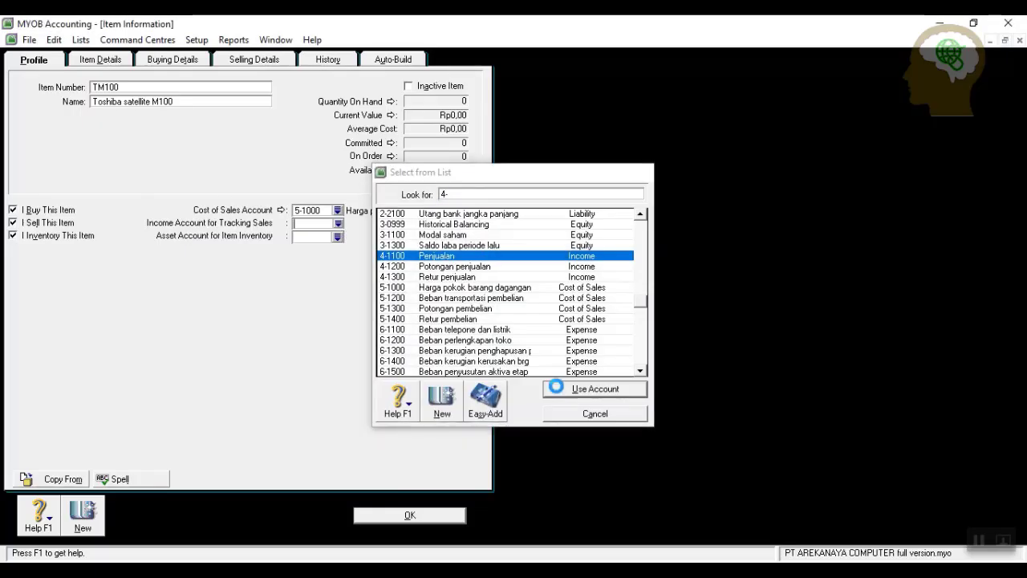
left_click(338, 236)
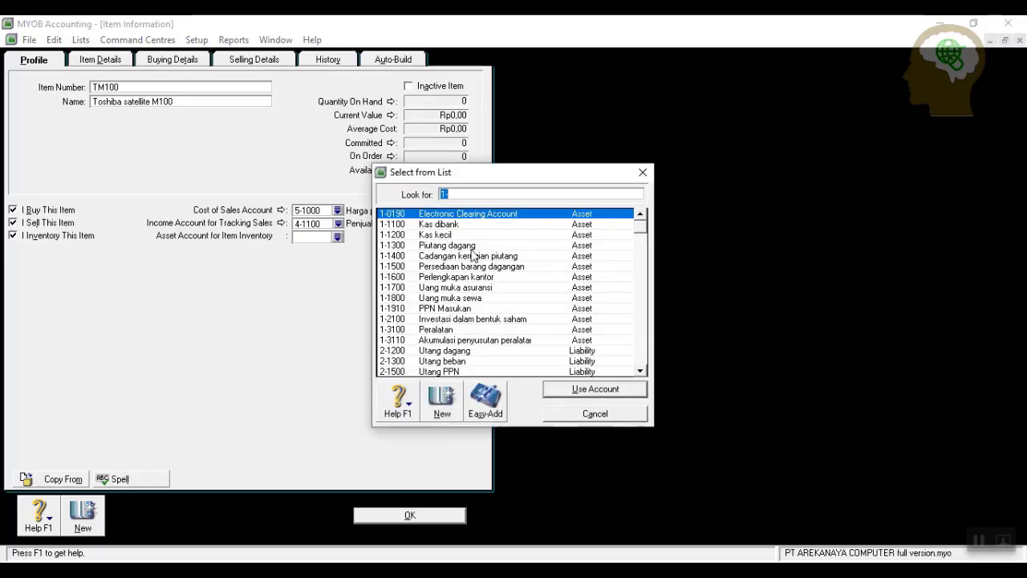
left_click(472, 266)
left_click(568, 390)
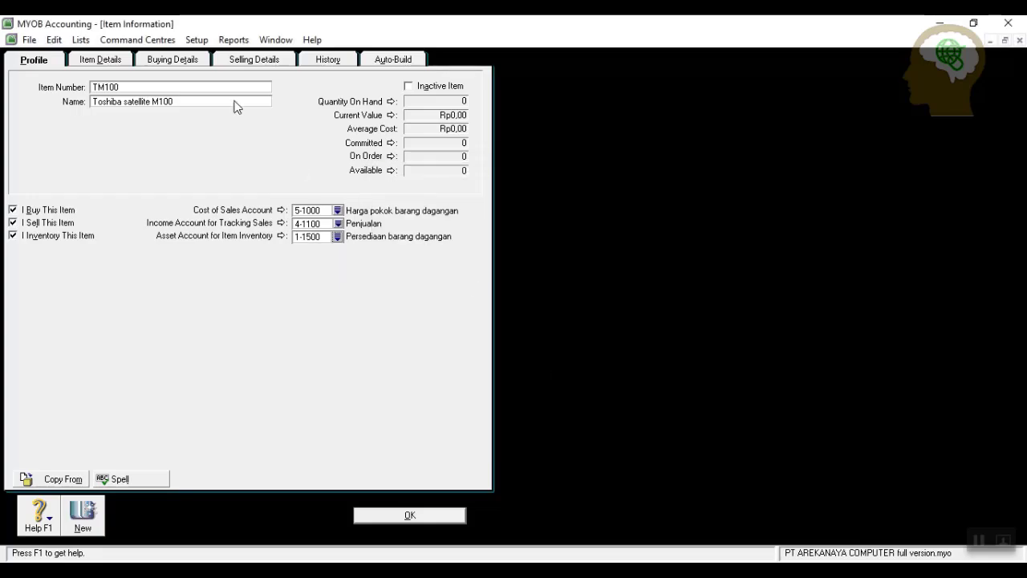
Set PPN as both the buying and selling tax code and save TM100.
left_click(173, 62)
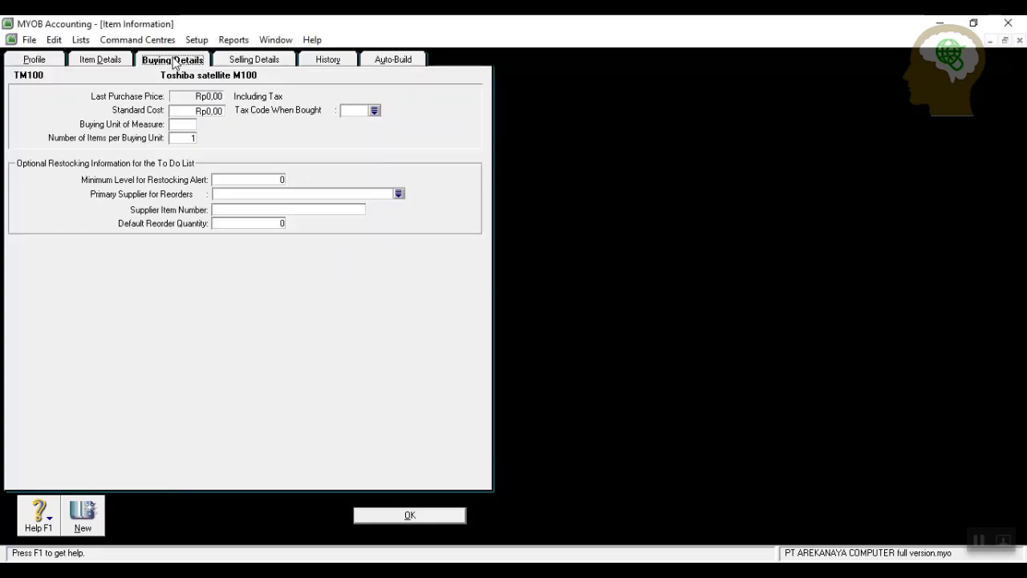
left_click(374, 110)
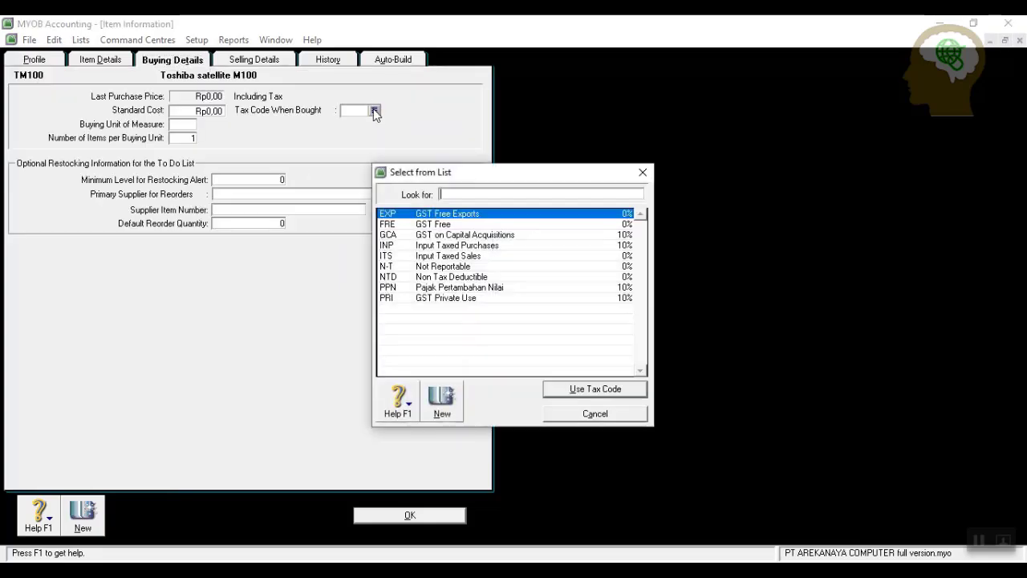
left_click(425, 287)
left_click(571, 390)
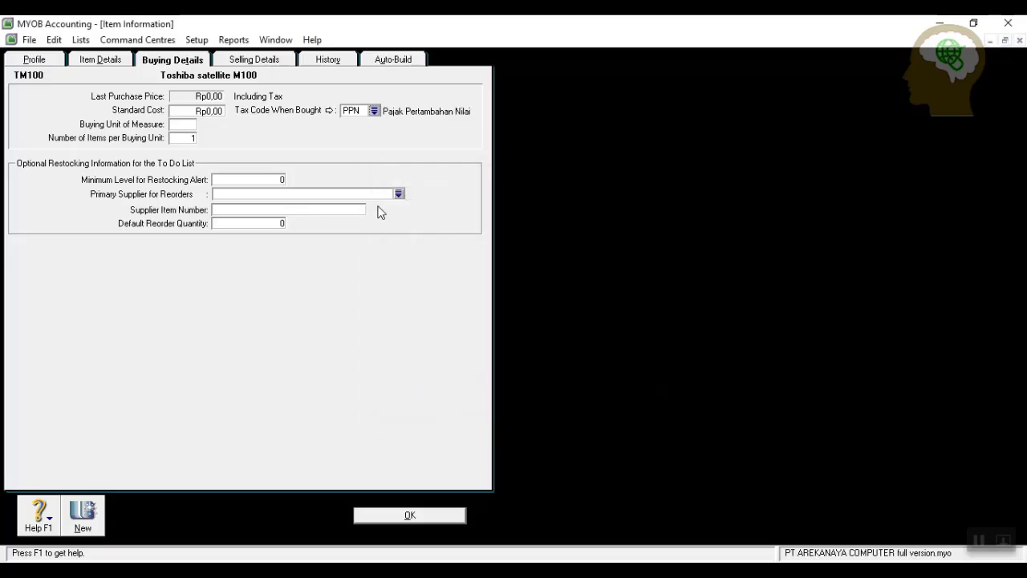
left_click(248, 61)
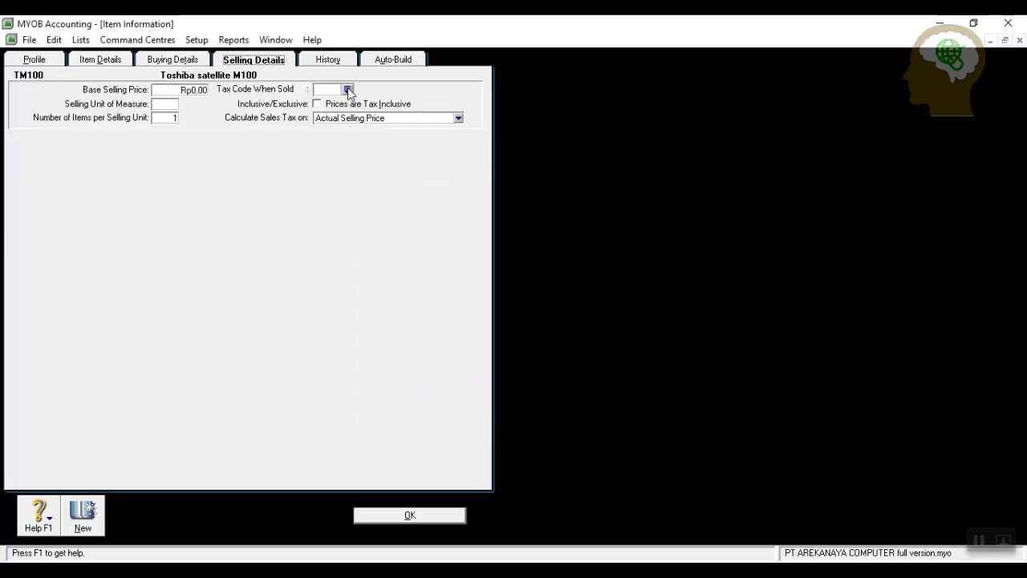
left_click(347, 90)
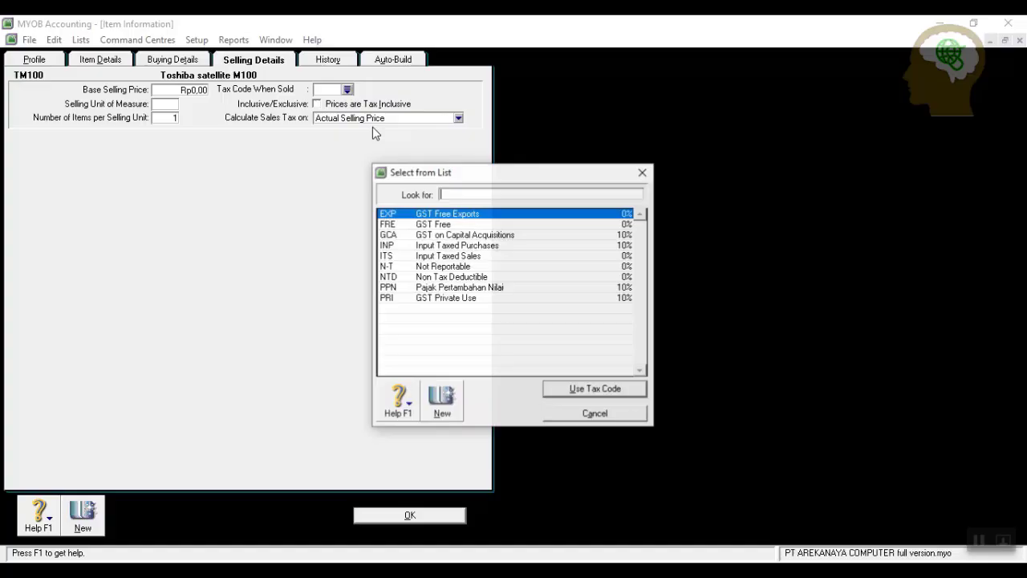
left_click(433, 289)
left_click(578, 389)
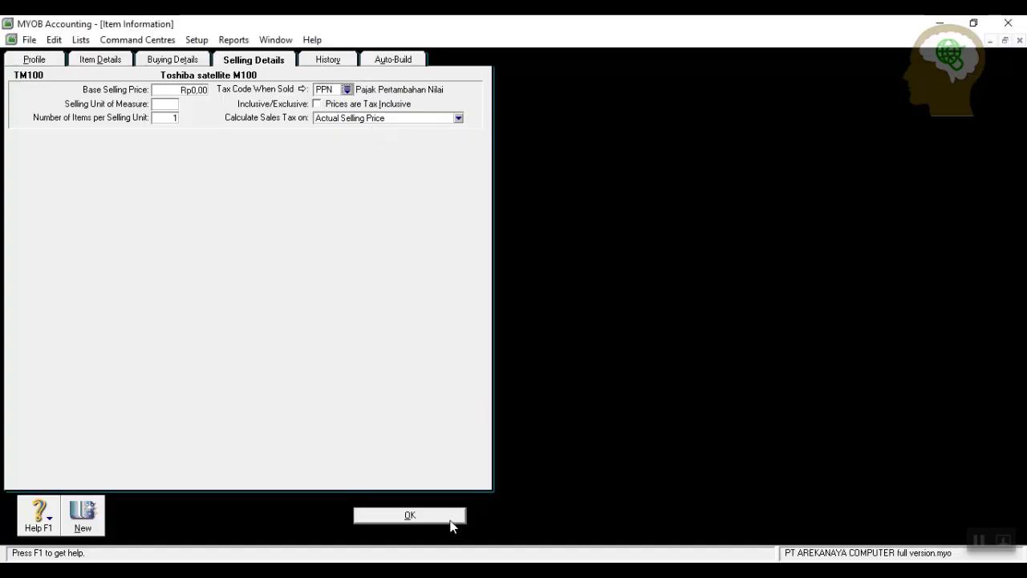
left_click(437, 517)
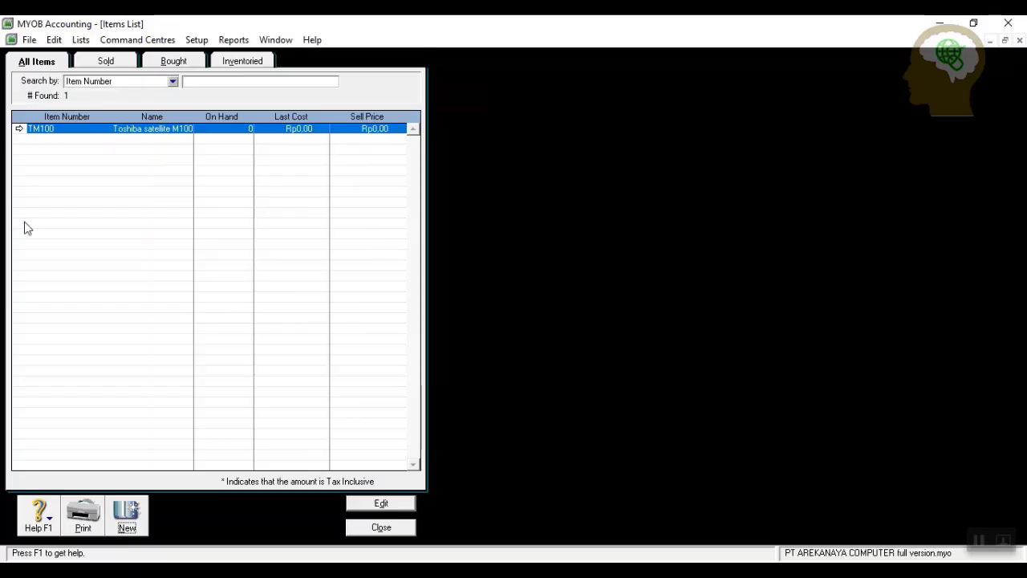
Create item TM150 'Toshiba satellite M150' marked as bought, sold and inventoried.
left_click(127, 518)
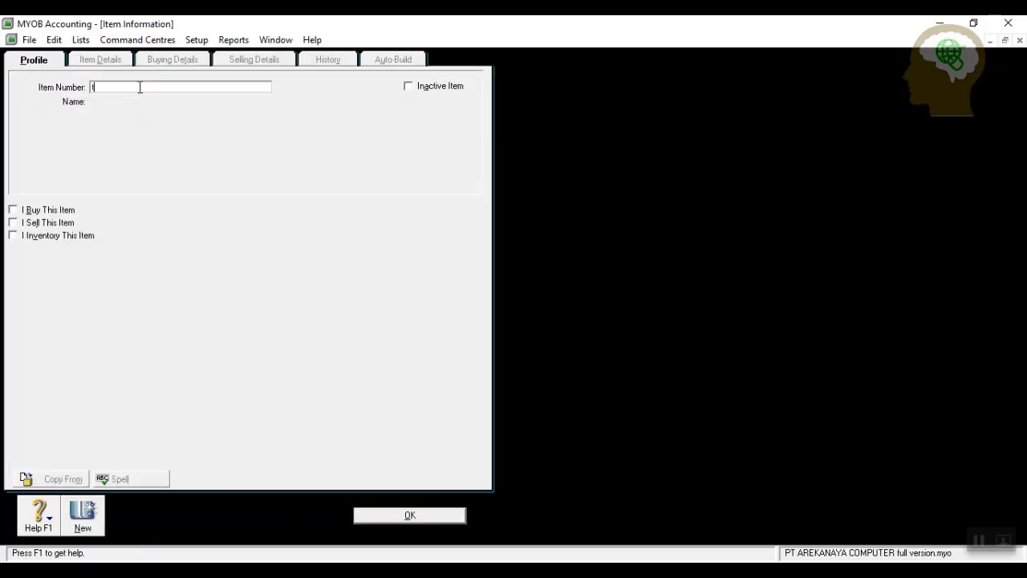
type("TM15")
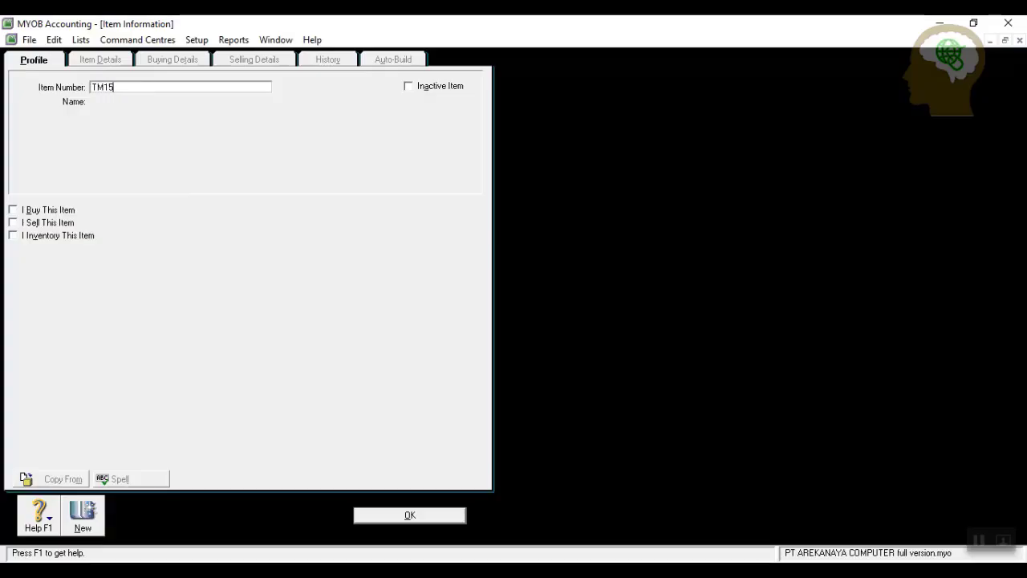
type("0")
key("Tab")
type("Tos")
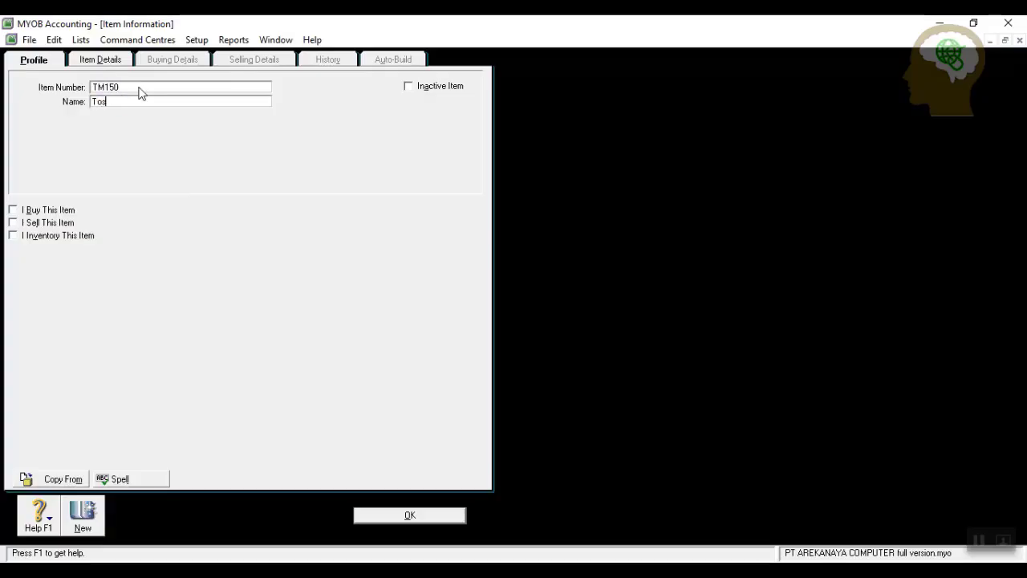
type("hiba satellite M150")
left_click(48, 209)
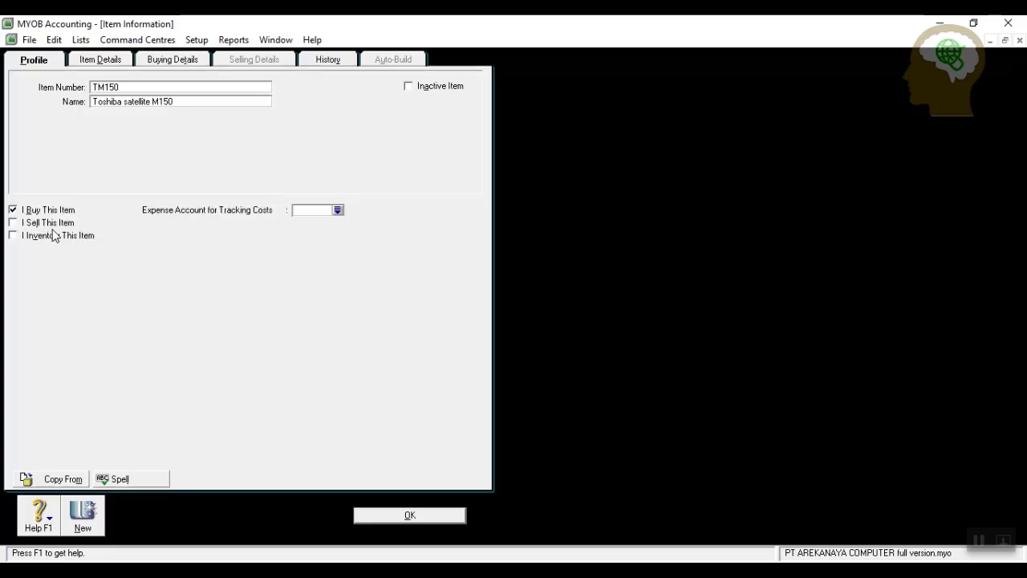
left_click(53, 222)
left_click(52, 236)
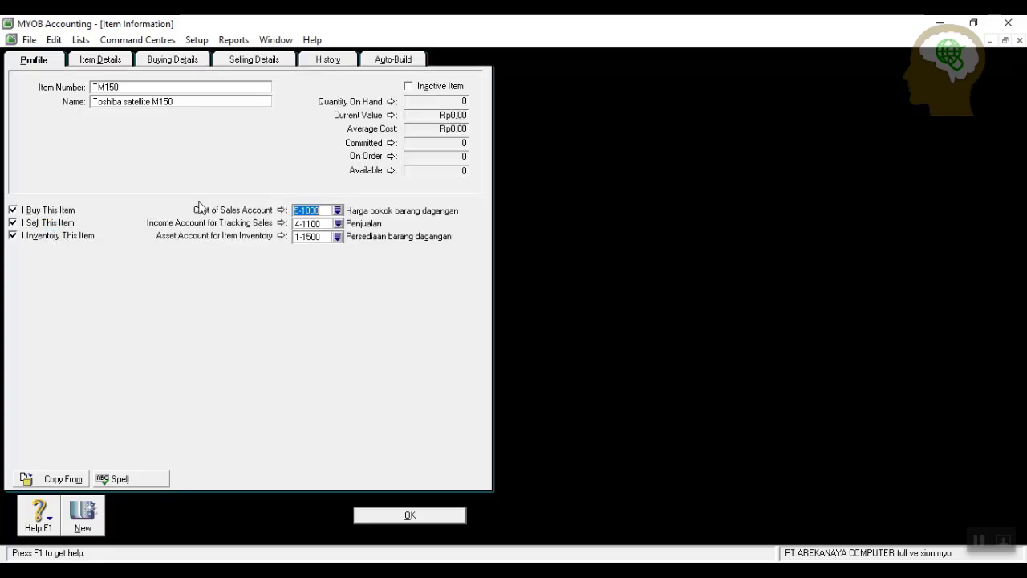
Review TM150's buying and selling details and return to the Items List.
left_click(163, 62)
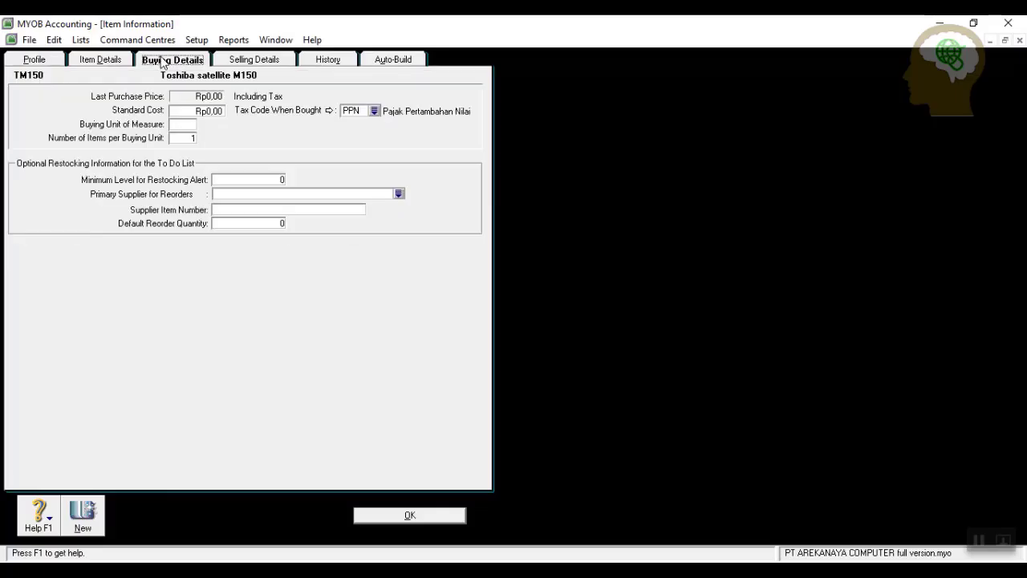
left_click(269, 64)
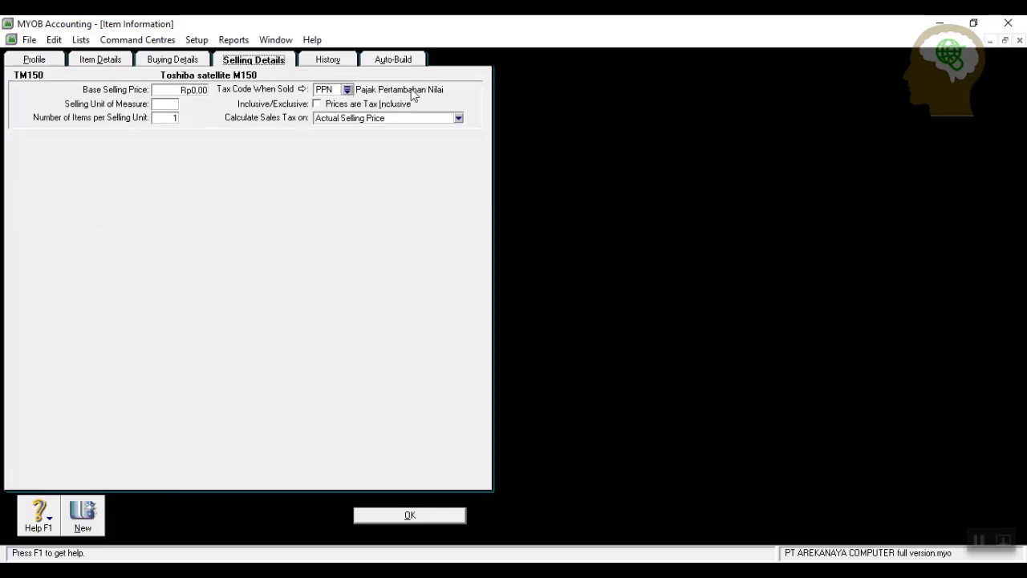
left_click(410, 517)
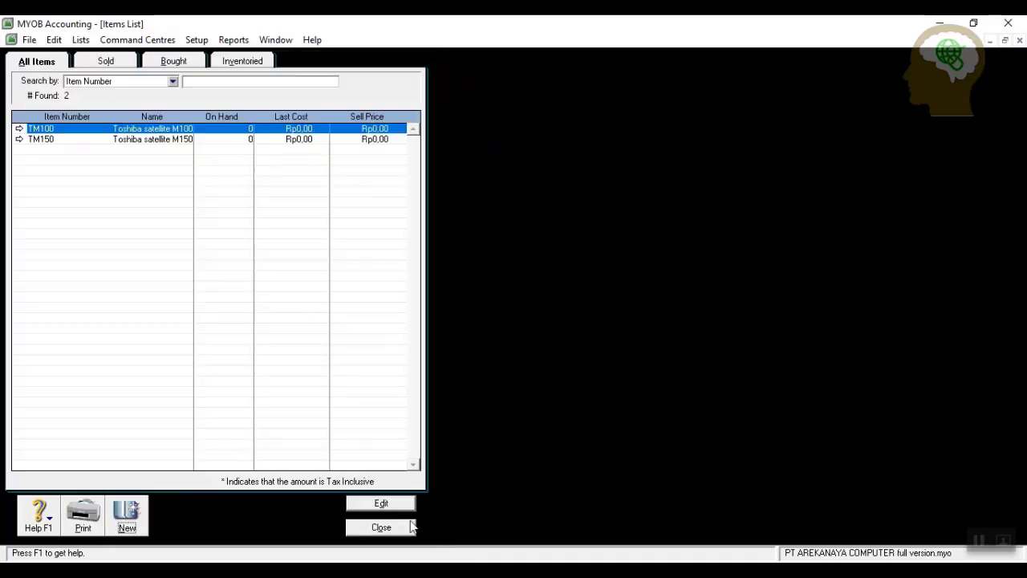
Start an inventory adjustment dated 1/12/2019 with memo 'Saldo awal persediaan'.
left_click(390, 529)
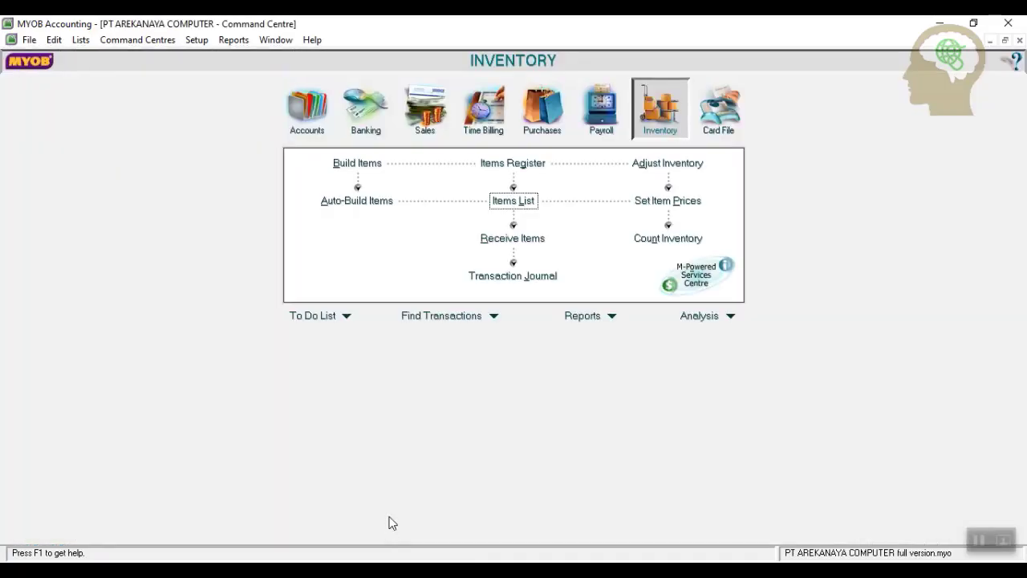
left_click(668, 165)
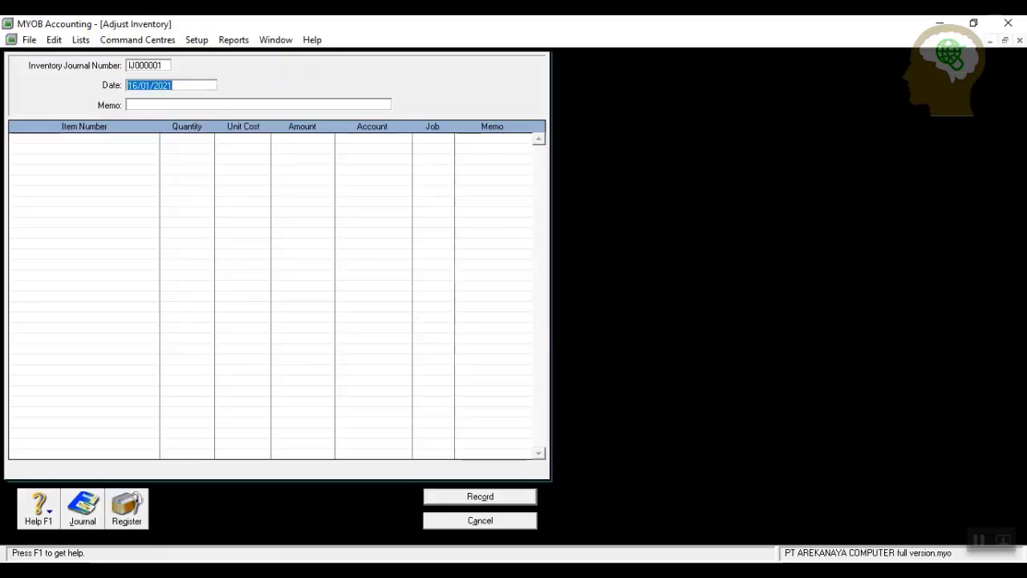
type("1/12/2019")
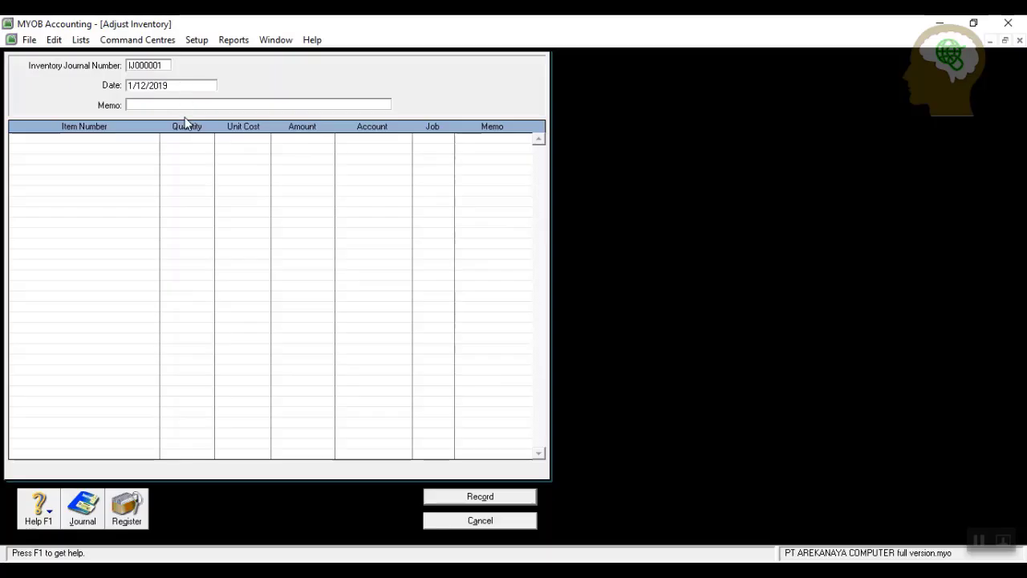
left_click(199, 104)
type("sALDO AWAL")
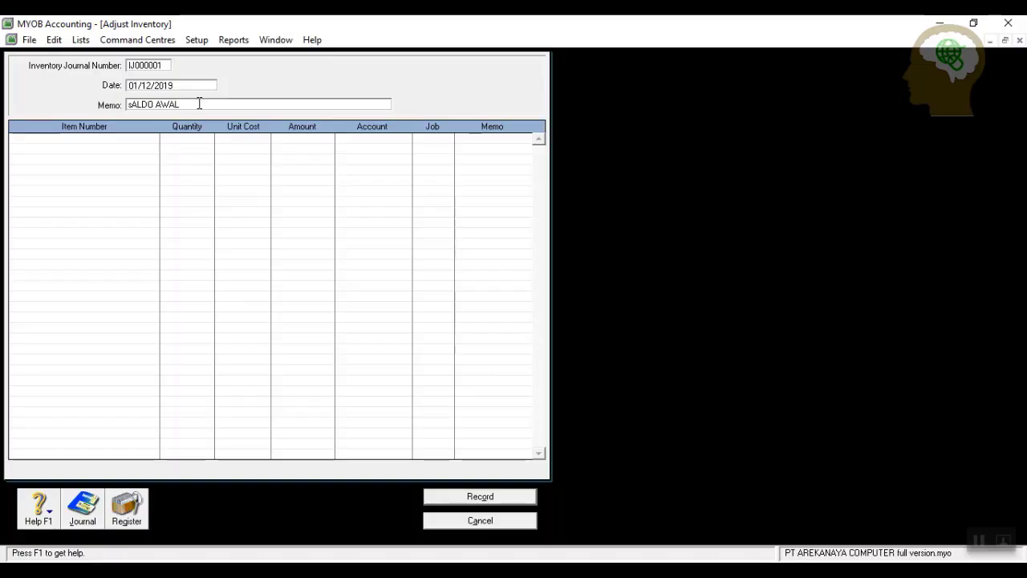
key("BackSpace")
key("BackSpace")
key("BackSpace")
key("BackSpace")
key("BackSpace")
key("BackSpace")
key("BackSpace")
key("BackSpace")
key("BackSpace")
type("Saldo awal persediaan")
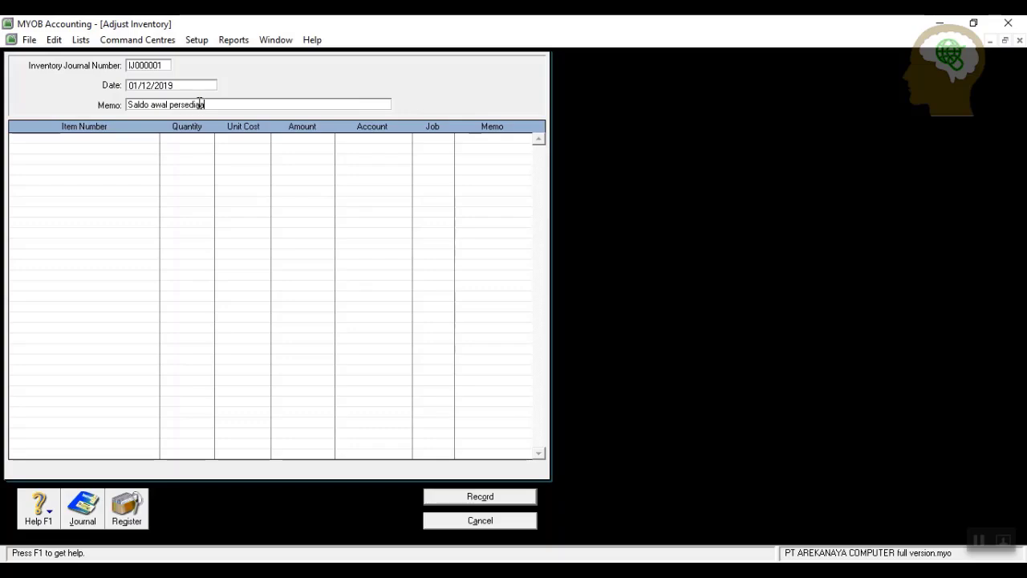
Add a TM100 line: quantity 50, unit cost 10000000, account 1-1500.
left_click(58, 138)
key("Return")
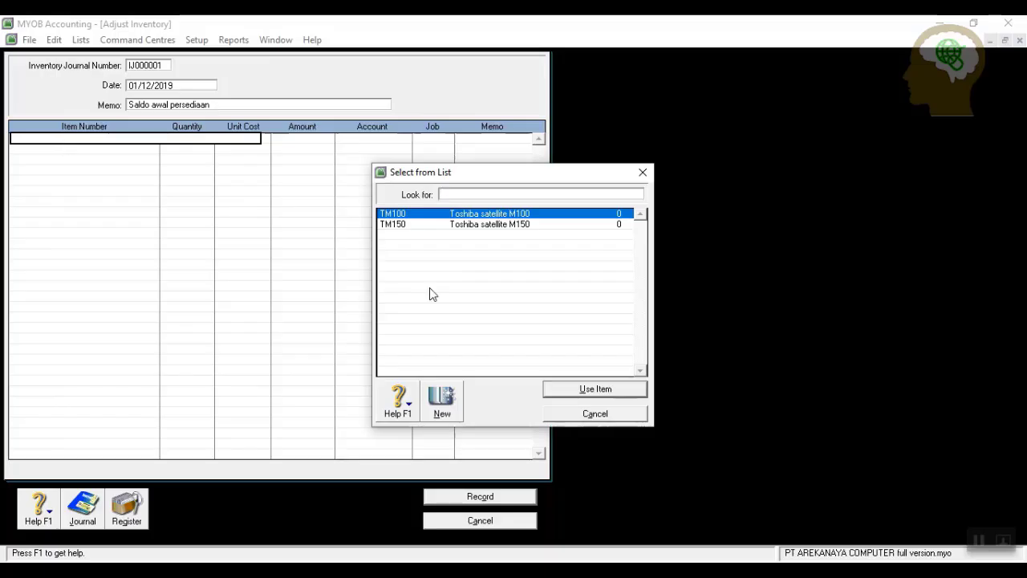
left_click(595, 389)
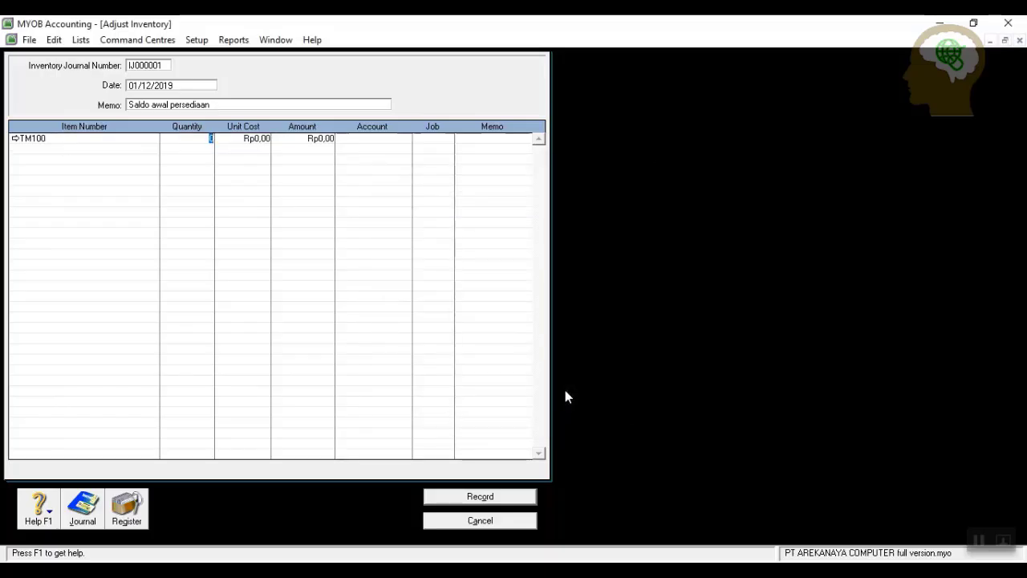
type("50")
key("Tab")
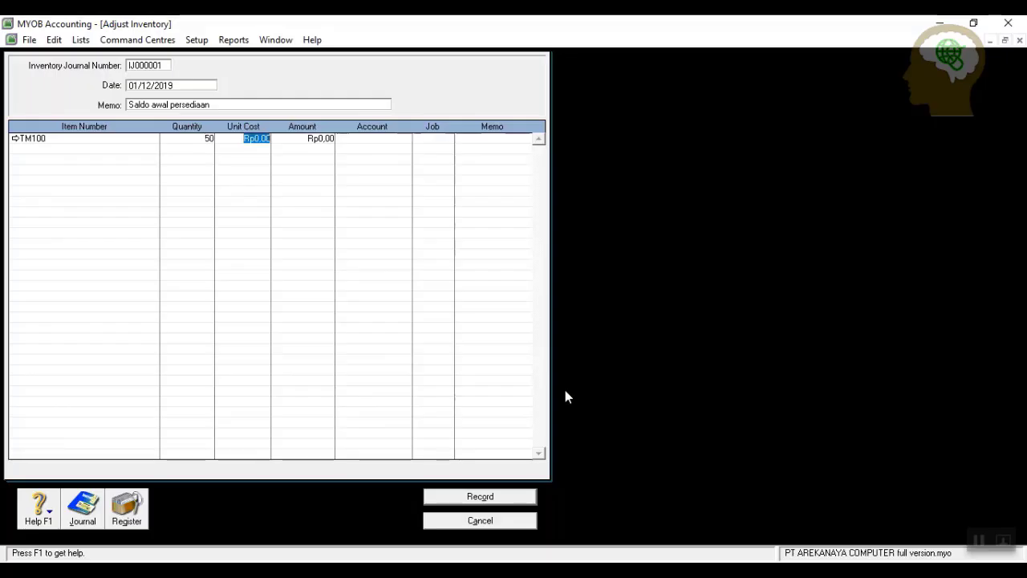
type("10000000")
key("Tab")
key("Tab")
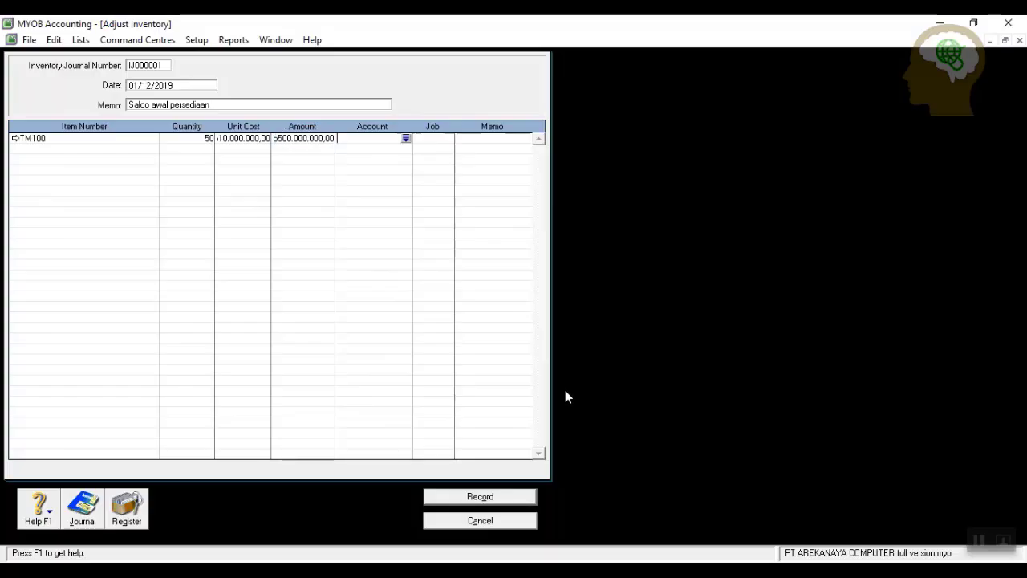
left_click(406, 138)
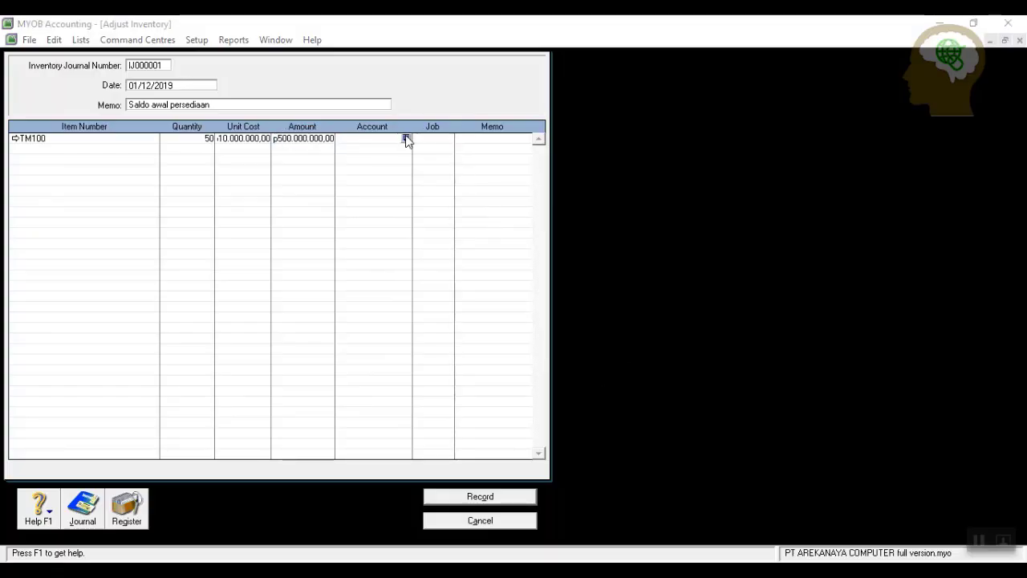
scroll(530, 269, "up", 10)
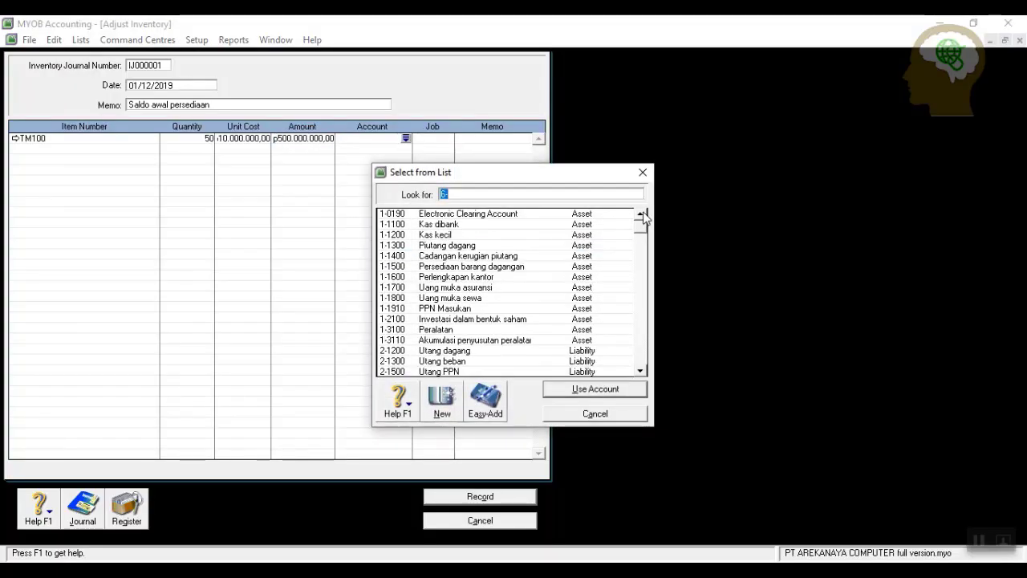
left_click(496, 259)
left_click(514, 266)
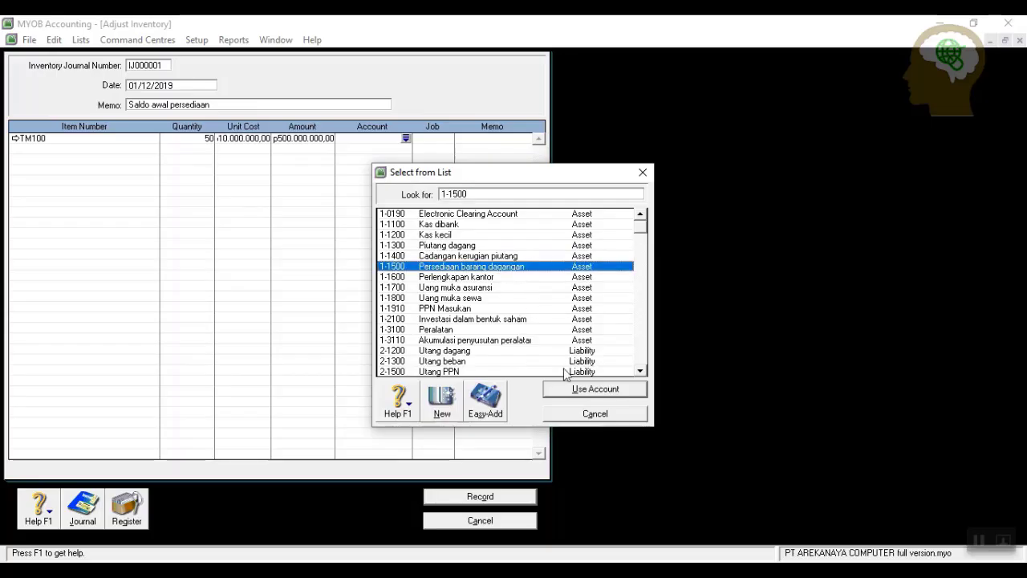
left_click(566, 391)
left_click(81, 149)
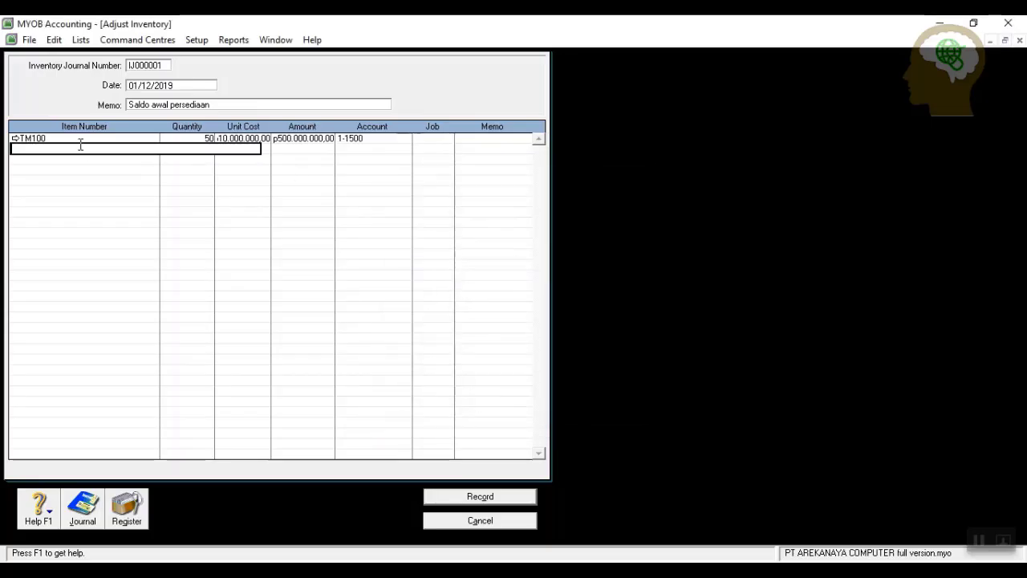
Add a TM150 line: quantity 35, unit cost 12000000, account 1-1500.
left_click(394, 225)
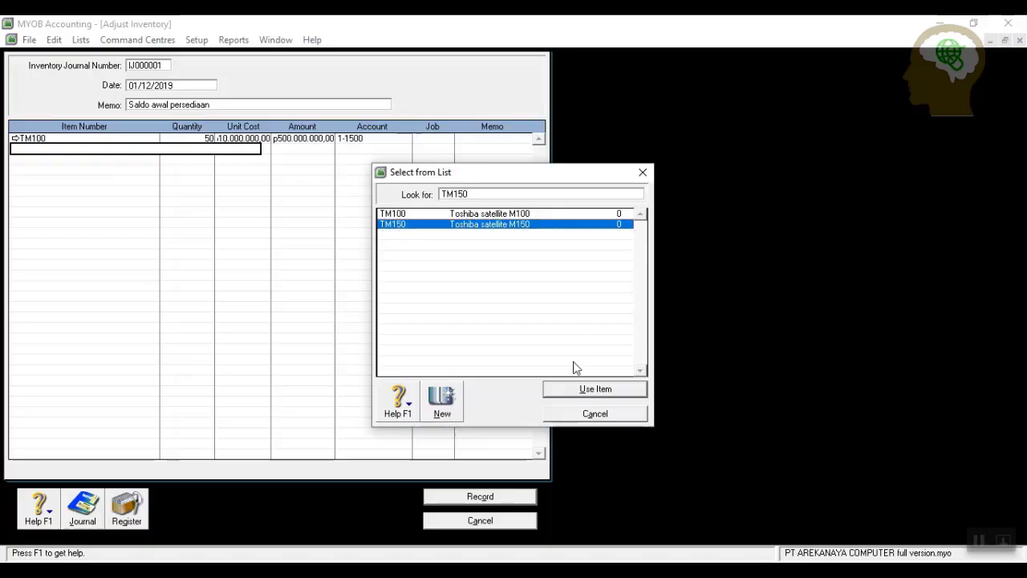
left_click(566, 391)
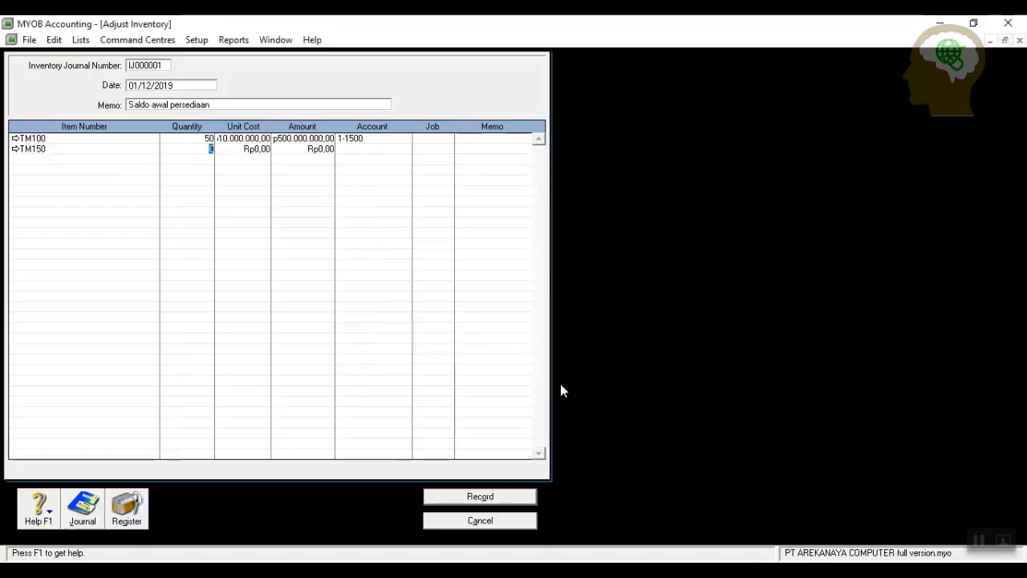
type("35")
key("Tab")
type("12000000")
key("Tab")
key("Tab")
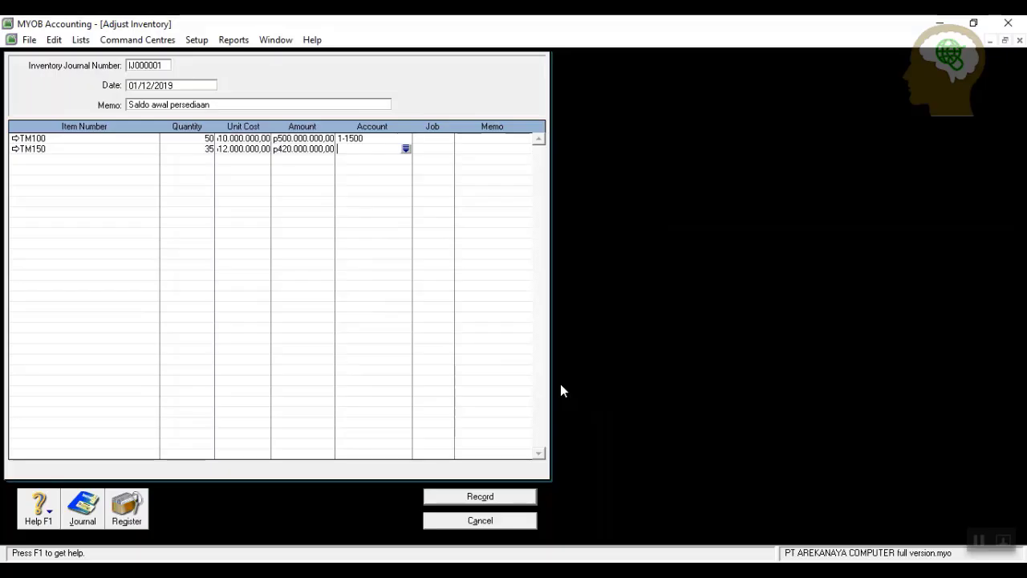
left_click(407, 149)
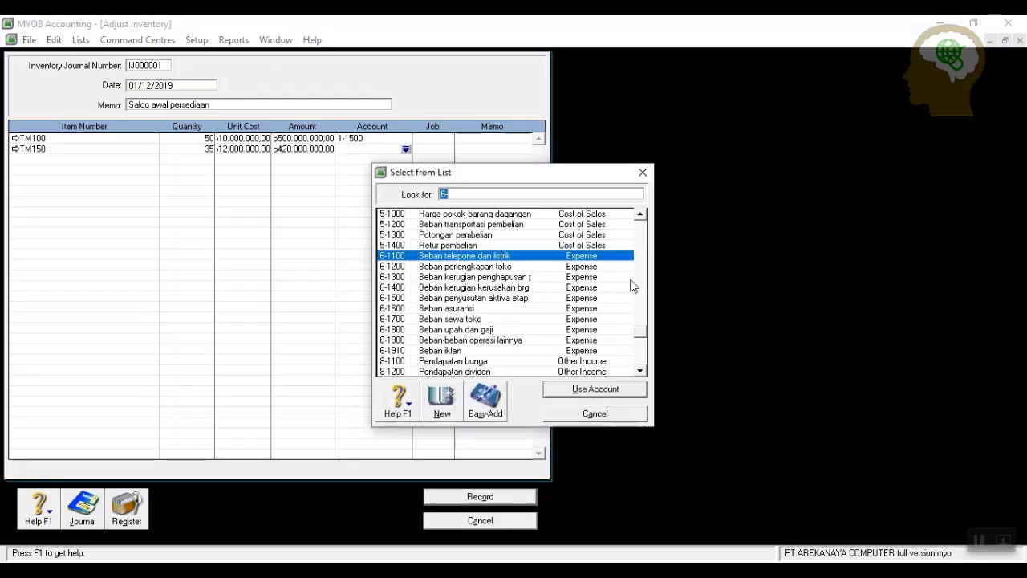
left_click_drag(639, 335, 641, 219)
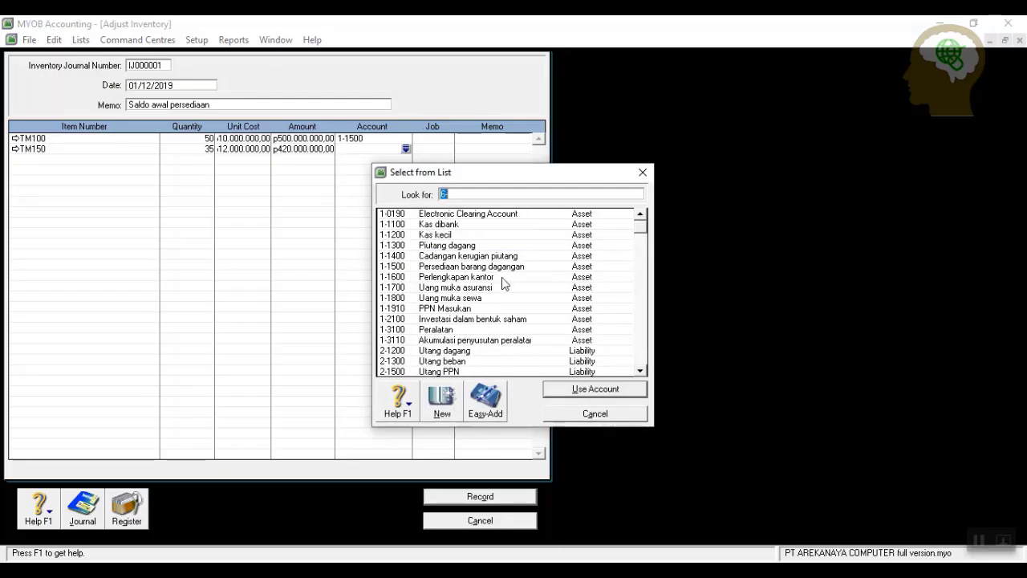
left_click(492, 268)
left_click(554, 390)
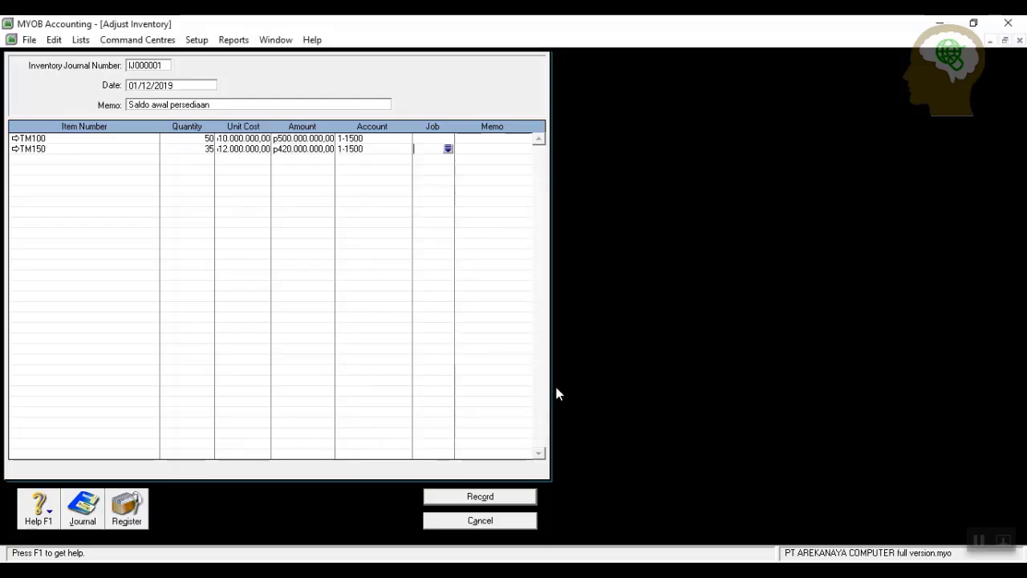
Check the journal recap, record the opening stock adjustment and close the window.
key("ctrl+r")
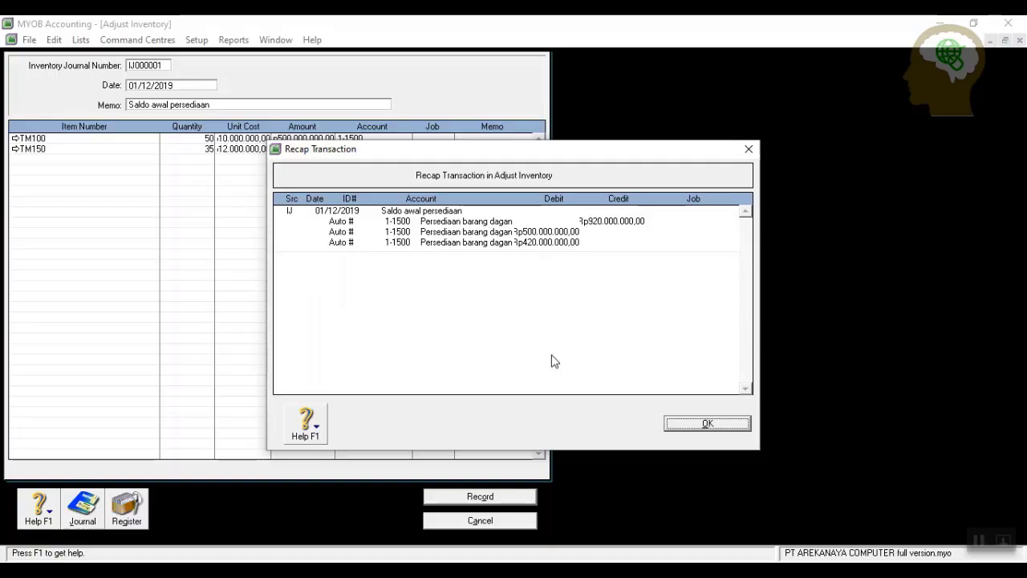
left_click(710, 422)
left_click(513, 497)
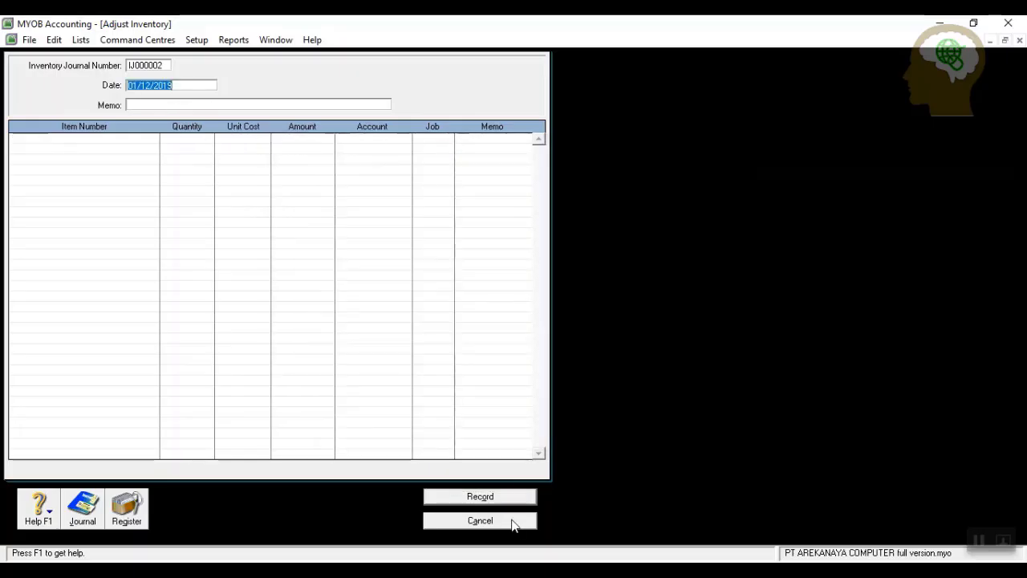
left_click(512, 522)
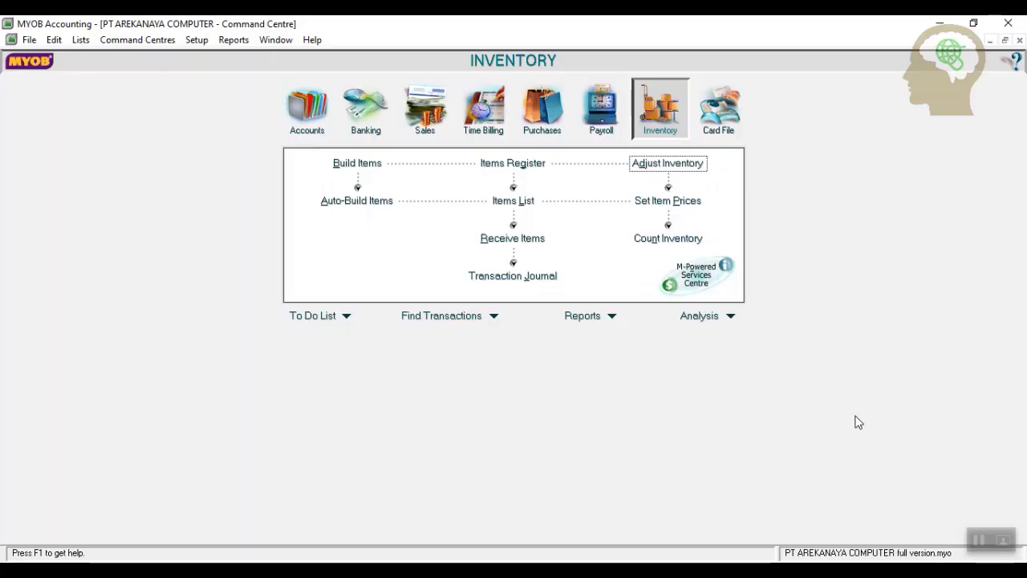
Start a Spend Money payment from 1-1100 Kas dibank with cheque number BKK12-1.
left_click(359, 112)
left_click(382, 175)
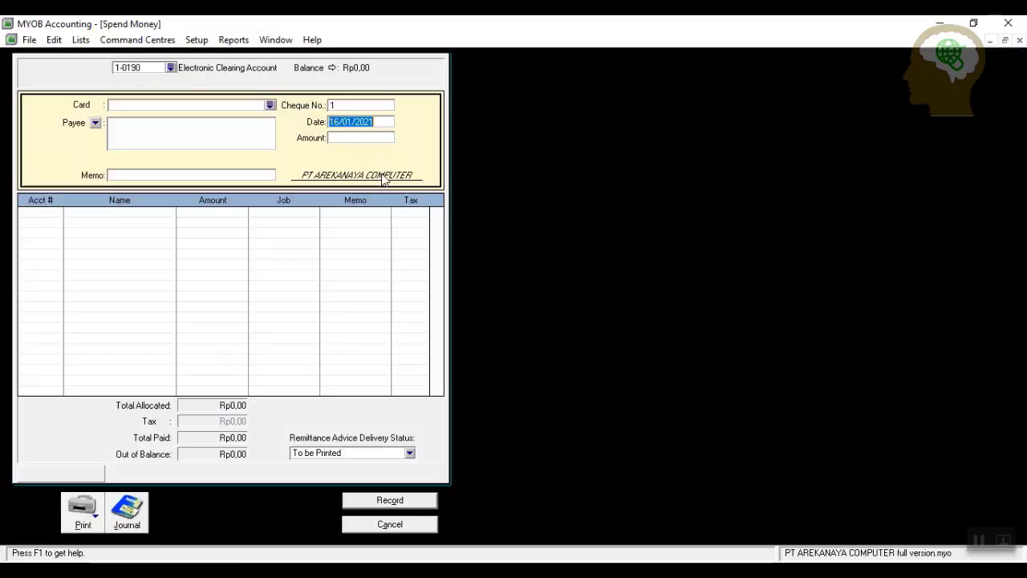
left_click(170, 68)
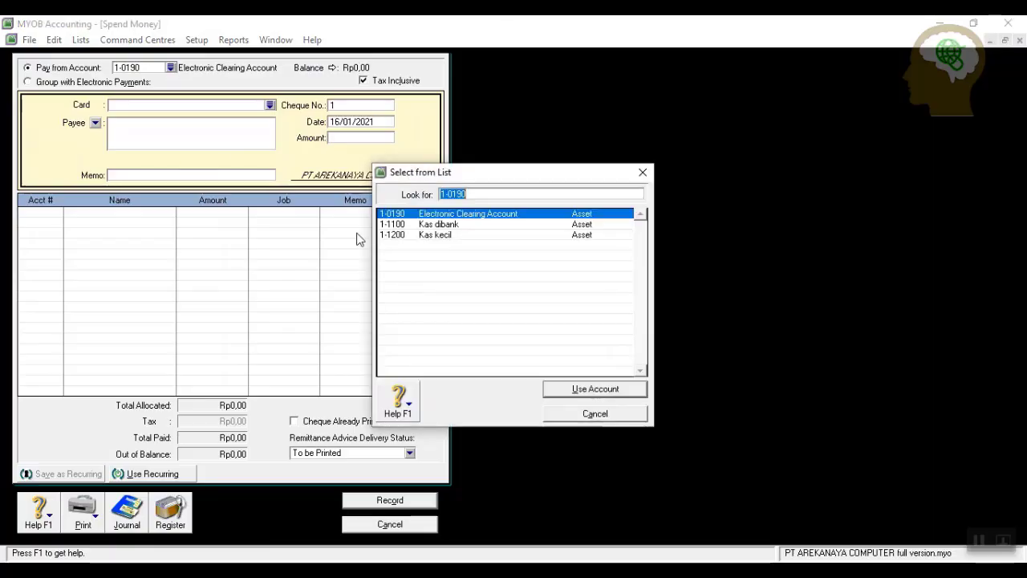
left_click(482, 228)
left_click(564, 388)
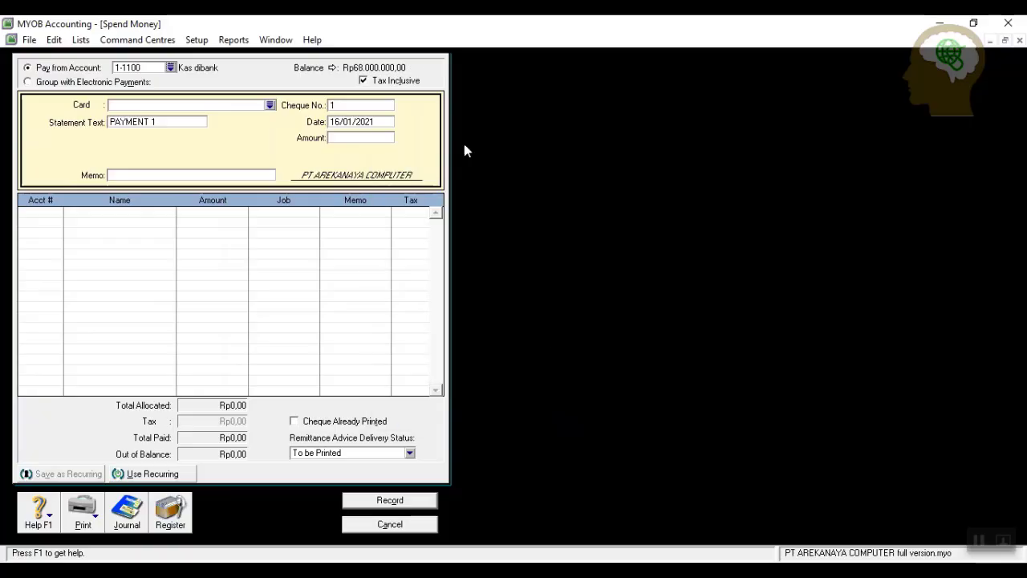
left_click(348, 107)
type("b")
key("BackSpace")
type("BKK12-1")
Date it 1/12/2019, amount 6000000, memo 'Pembayaran gaji karyawan Nov 2019'.
left_click(383, 121)
type("1/12/2019")
left_click(379, 139)
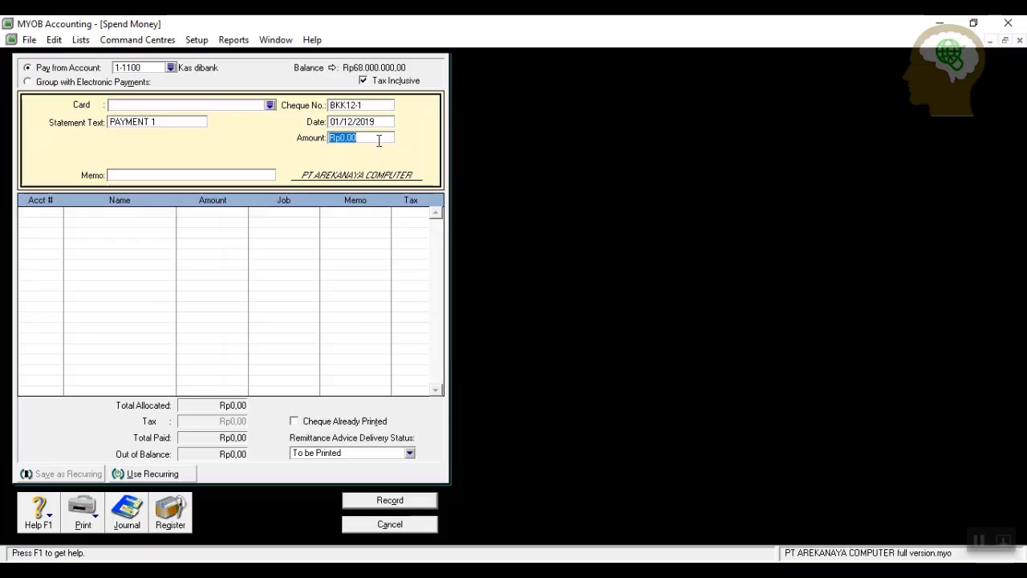
type("7")
key("BackSpace")
type("6000000")
left_click(179, 174)
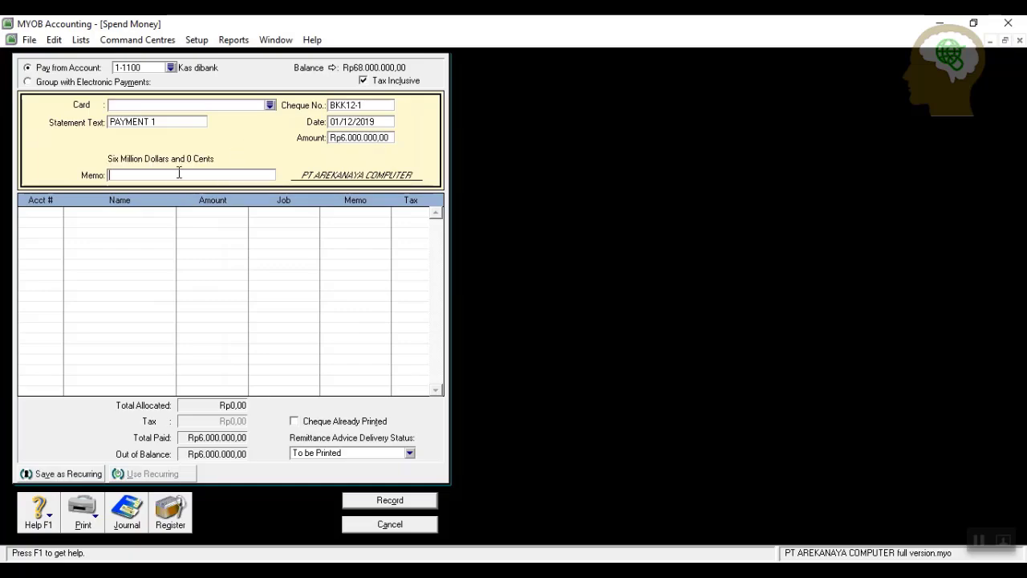
type("pEM")
key("BackSpace")
key("BackSpace")
type("Pembayaran gaji karyawan Nov 2019")
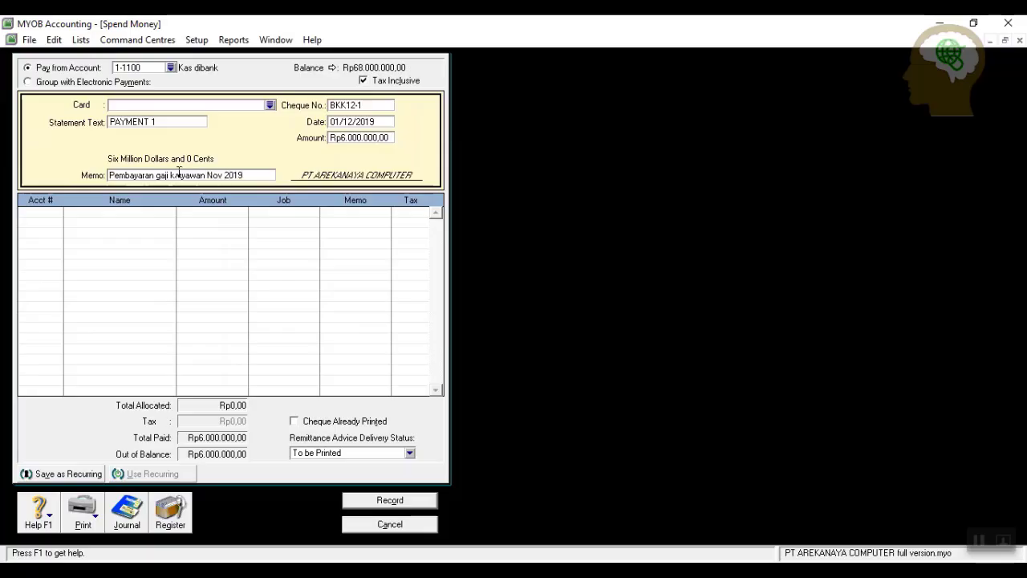
Allocate the payment to 2-1300 Utang beban and preview the transaction recap.
left_click(48, 210)
left_click(58, 213)
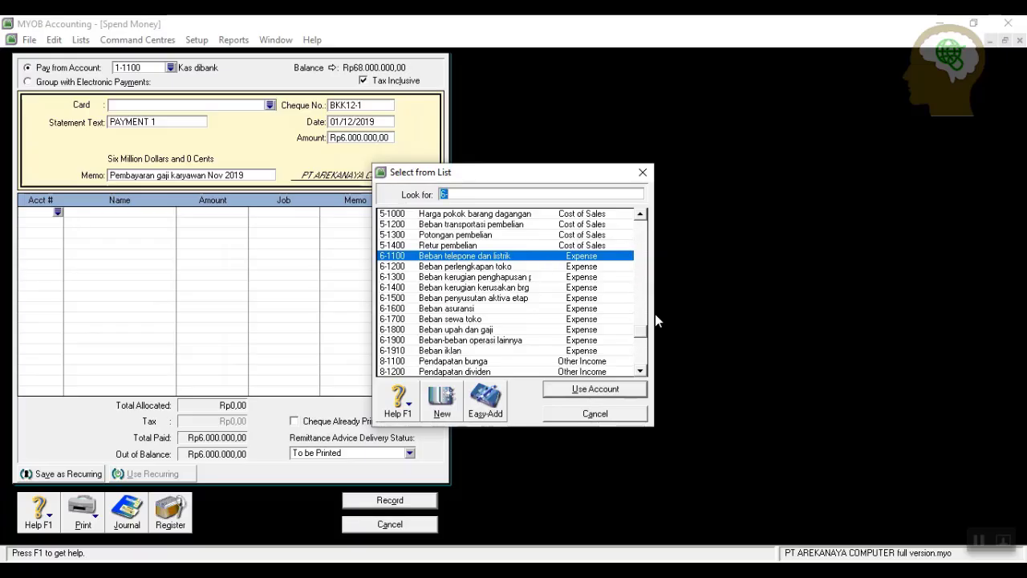
left_click_drag(643, 215, 643, 217)
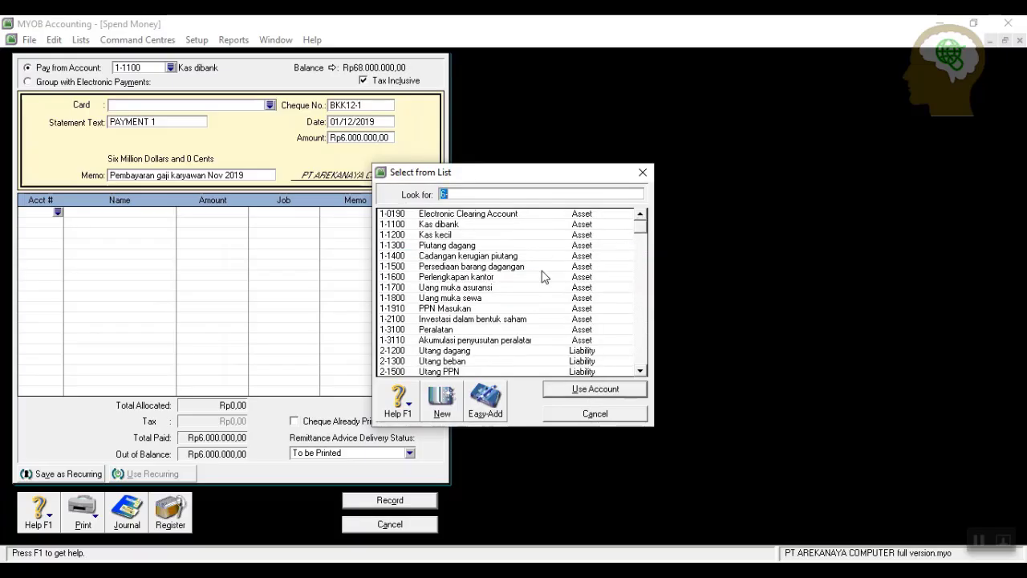
left_click(463, 360)
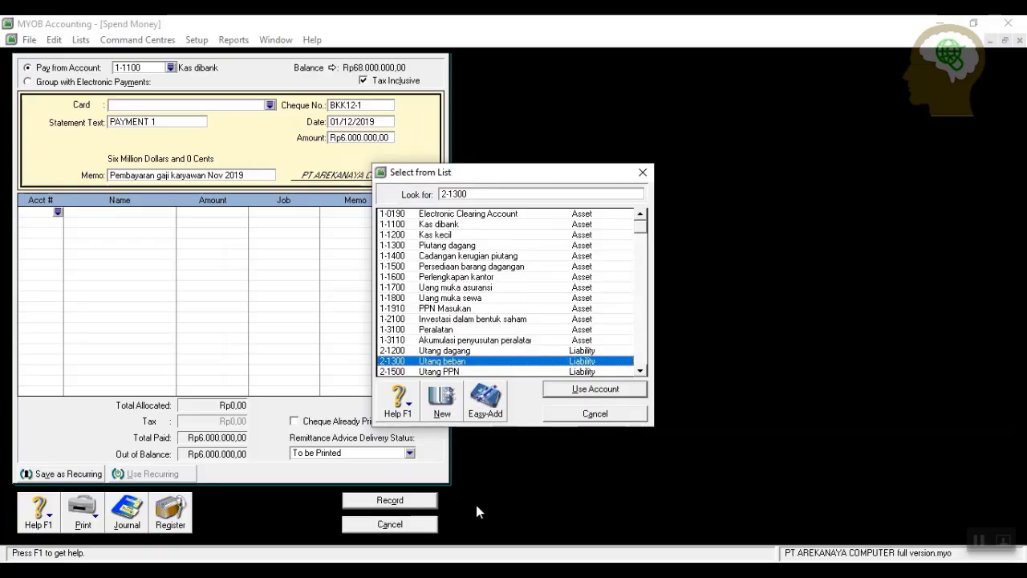
left_click(562, 391)
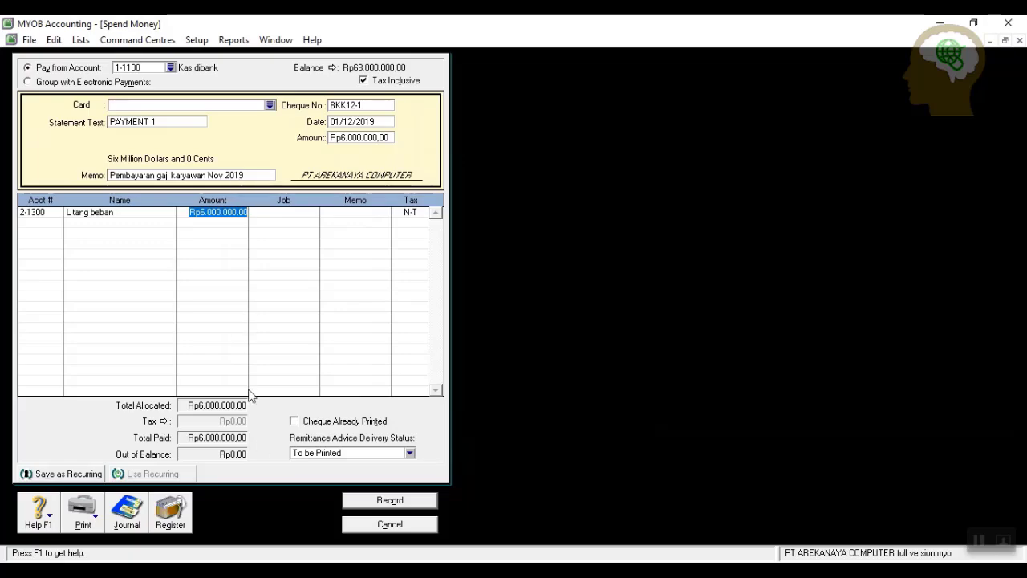
key("ctrl+r")
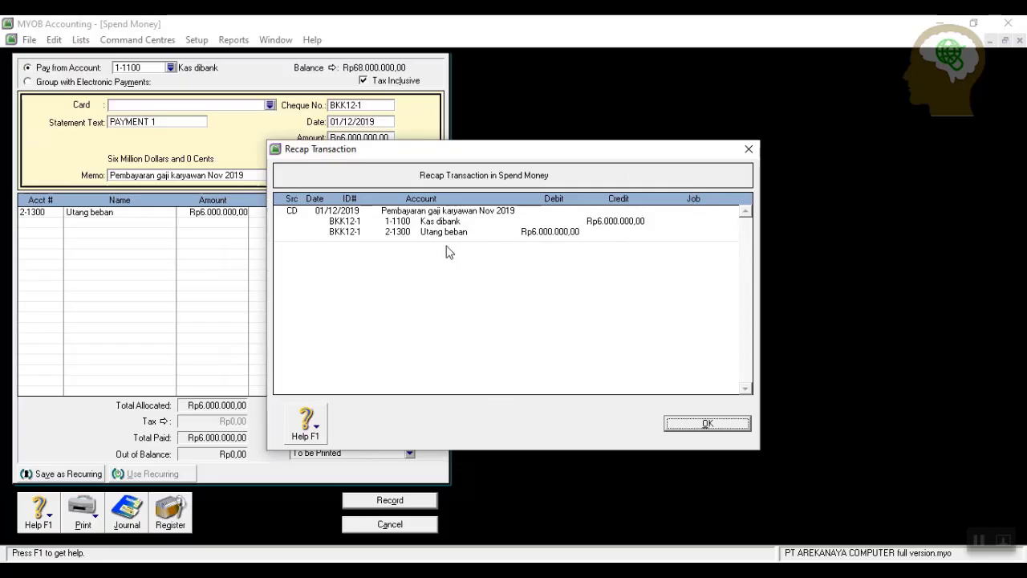
Try to record the salary payment and dismiss the missing-card warning.
left_click(698, 423)
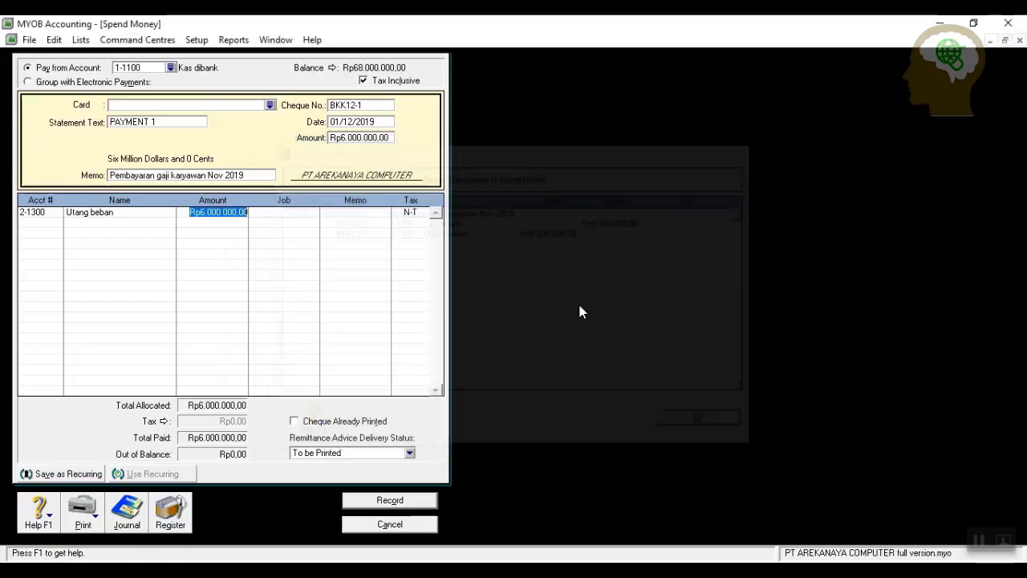
left_click(400, 501)
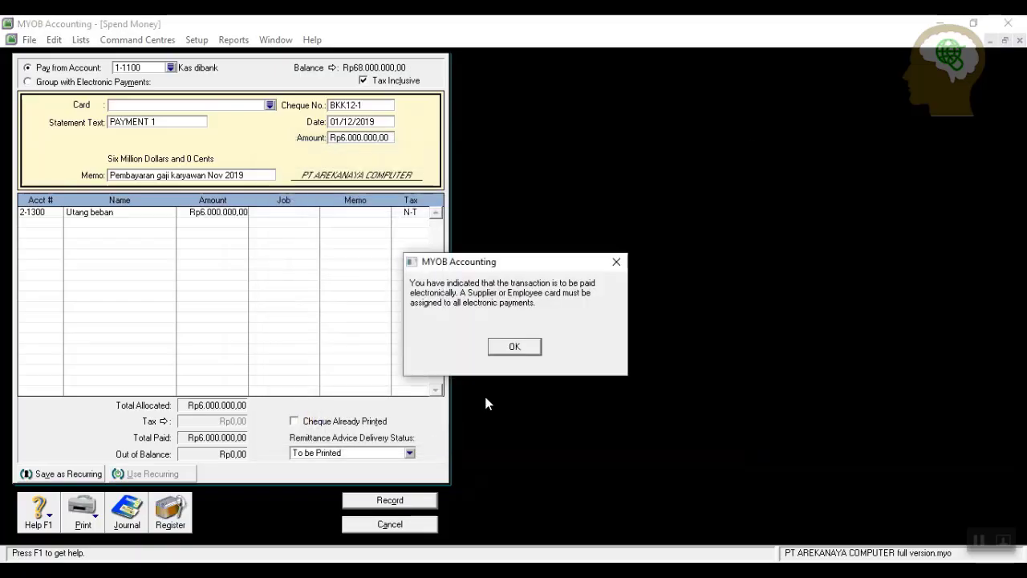
left_click(518, 347)
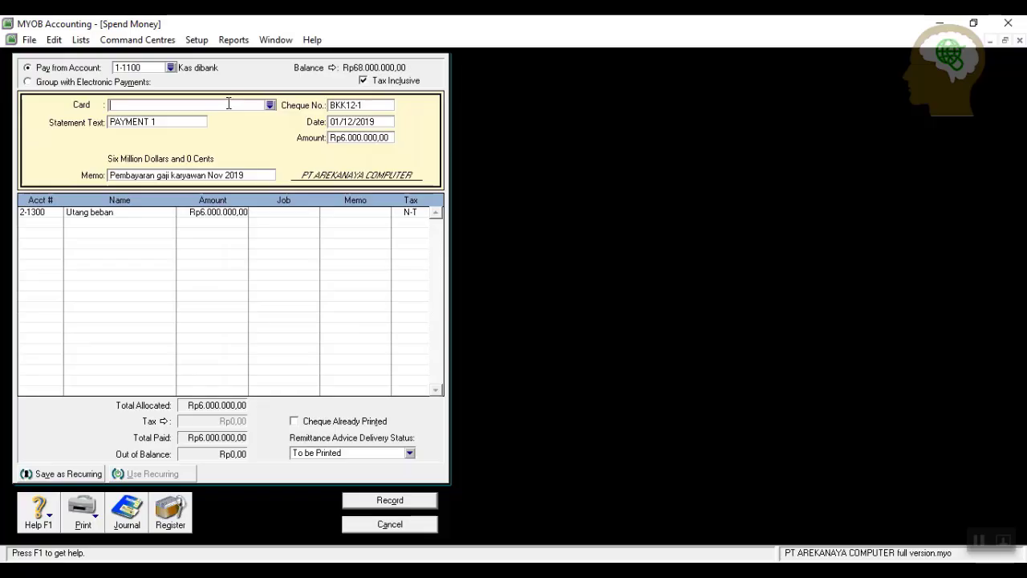
Create a new Employee card named Gaji Karyawan.
left_click(271, 105)
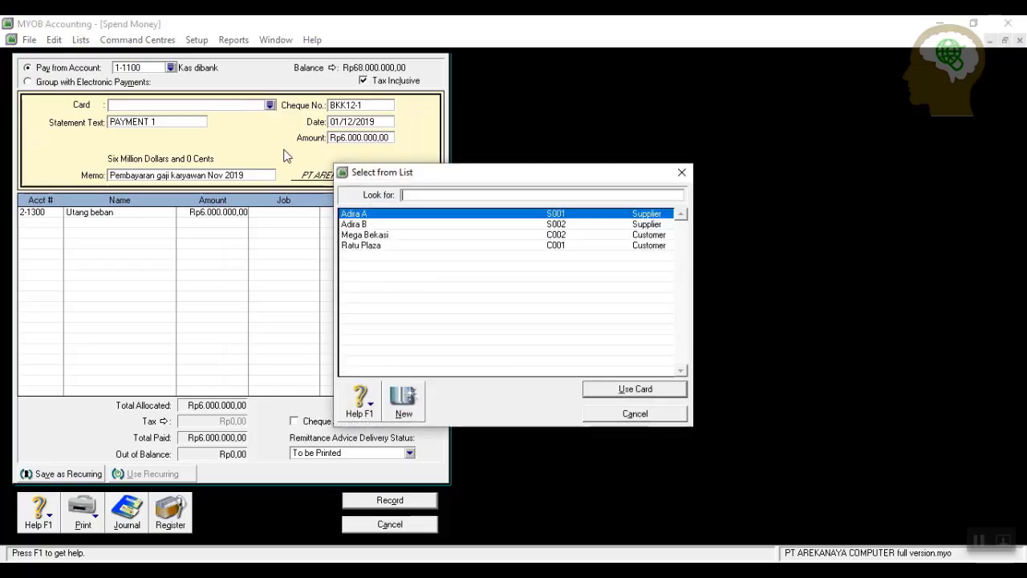
left_click(404, 400)
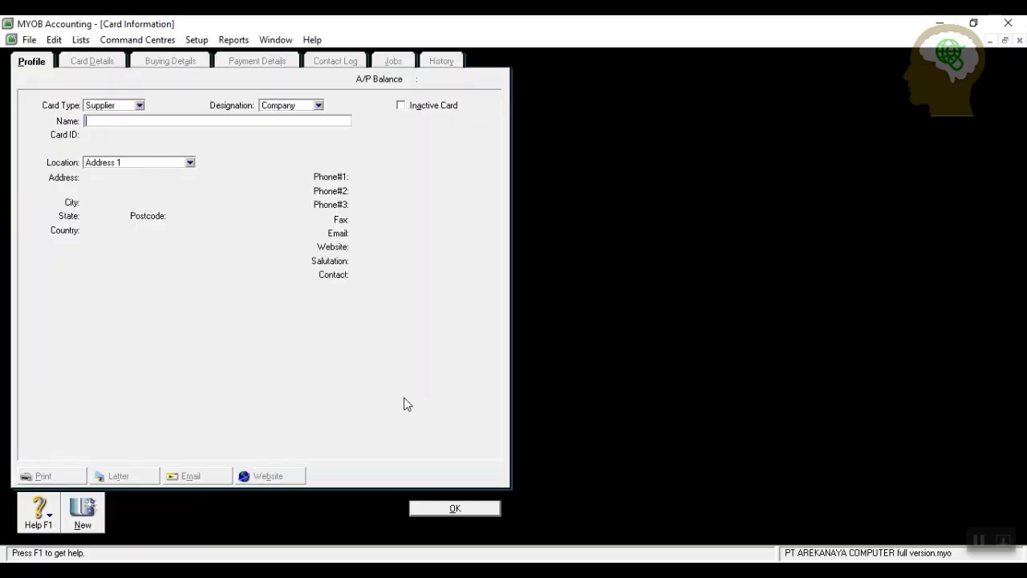
left_click(139, 106)
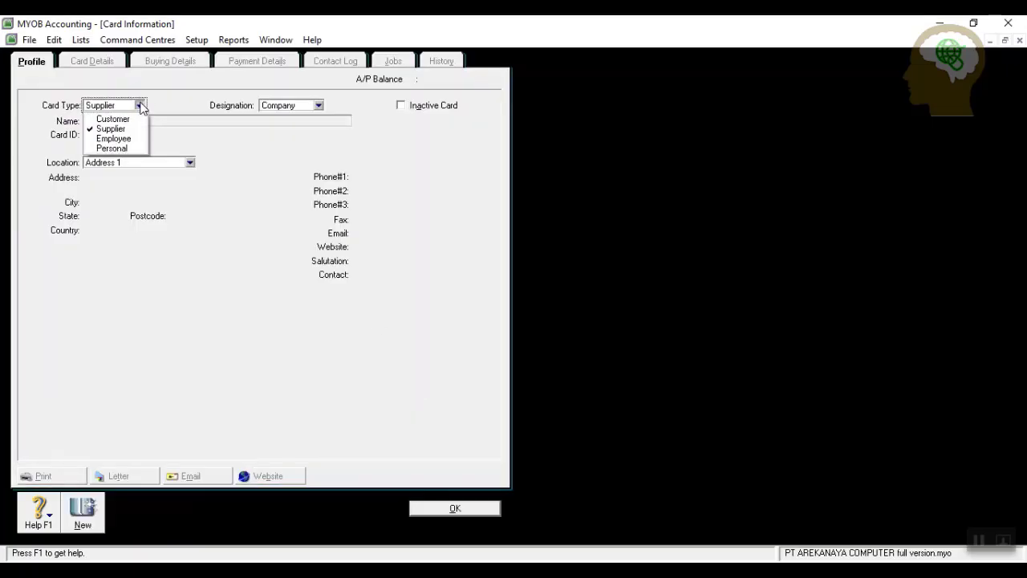
left_click(113, 135)
left_click(129, 120)
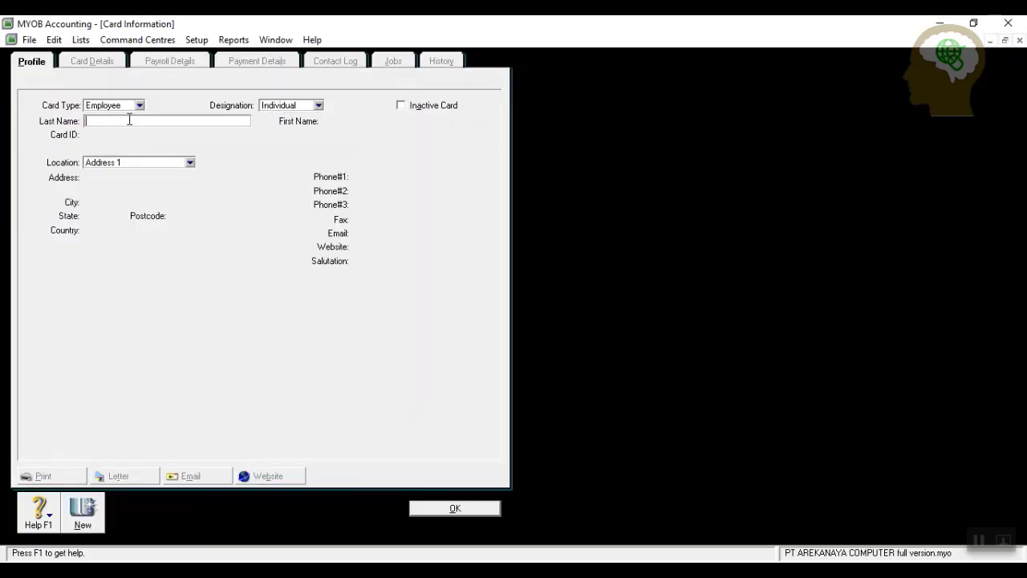
type("Ga")
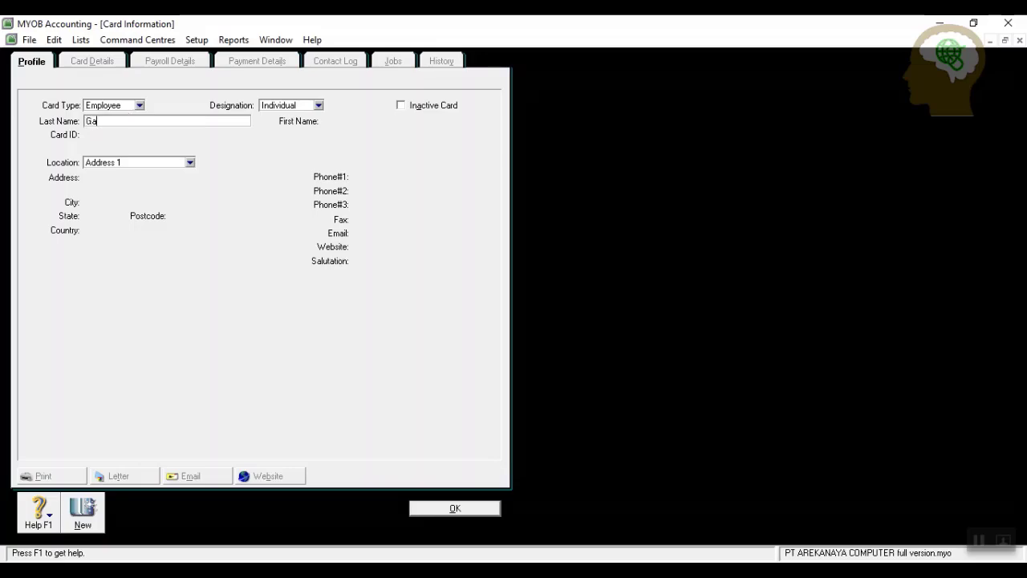
type("ji Karyawan")
key("Tab")
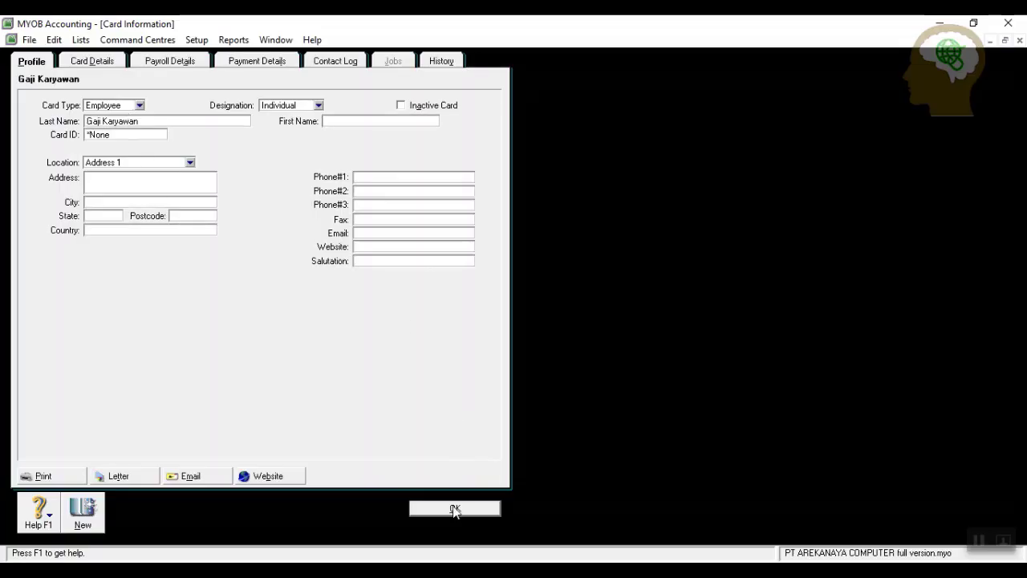
left_click(453, 508)
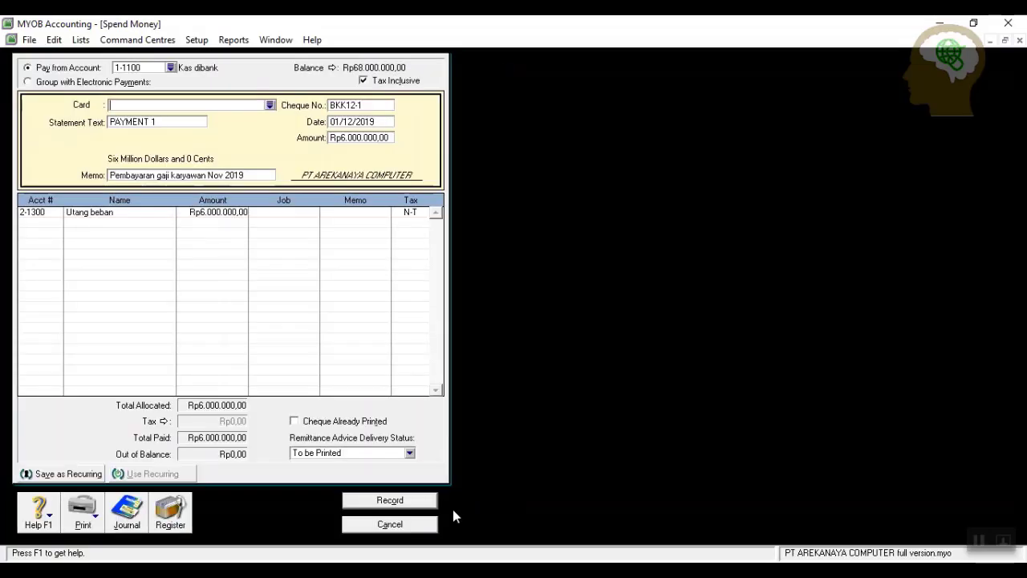
Assign Gaji Karyawan to the salary payment, record it, and close Spend Money.
left_click(270, 104)
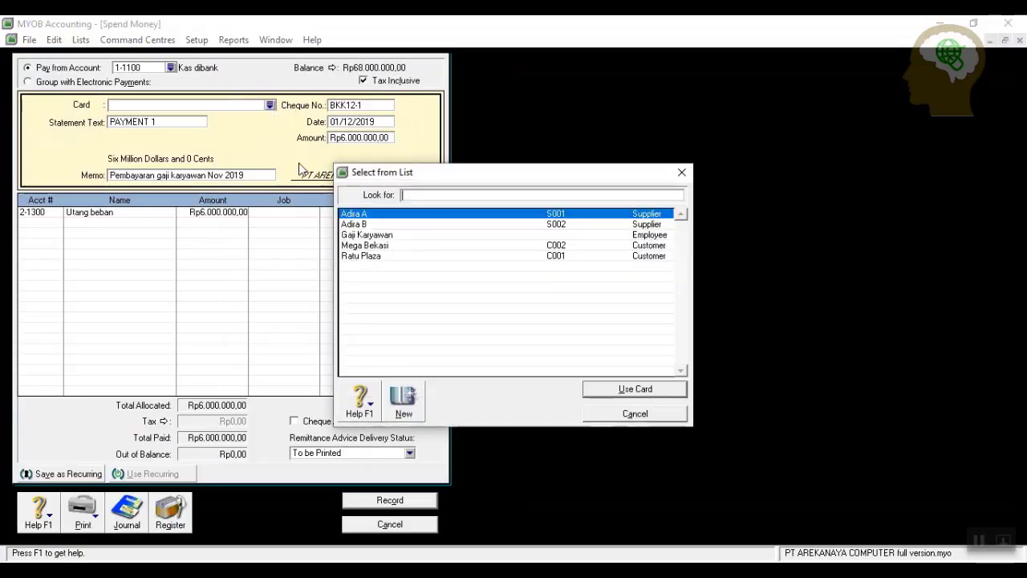
left_click(390, 235)
left_click(635, 389)
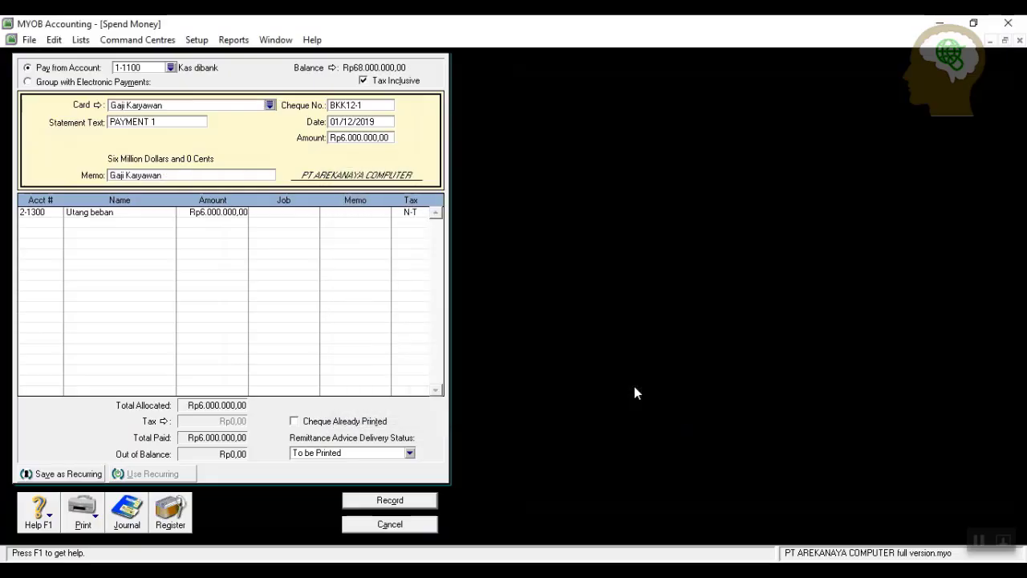
left_click(402, 502)
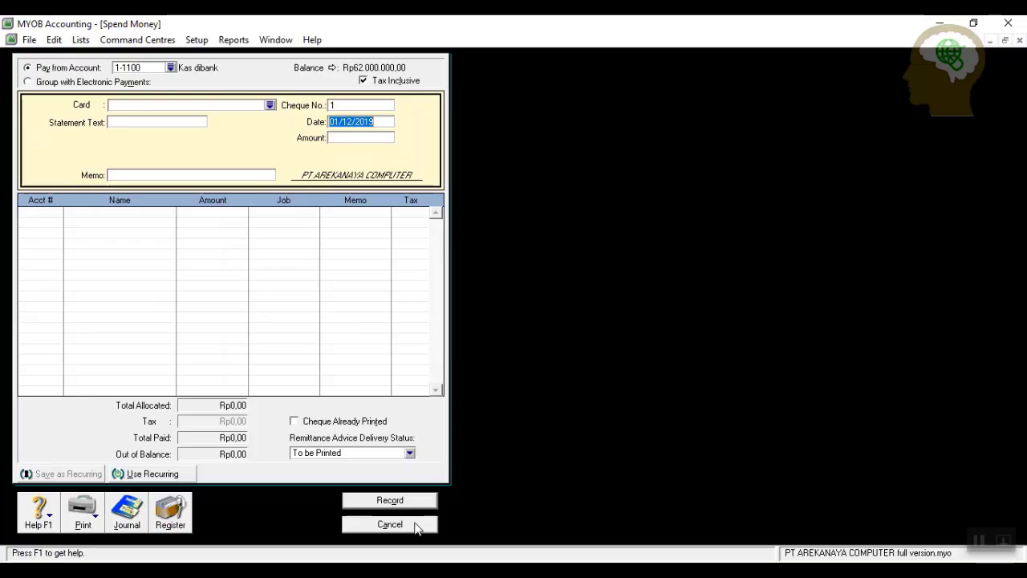
left_click(391, 524)
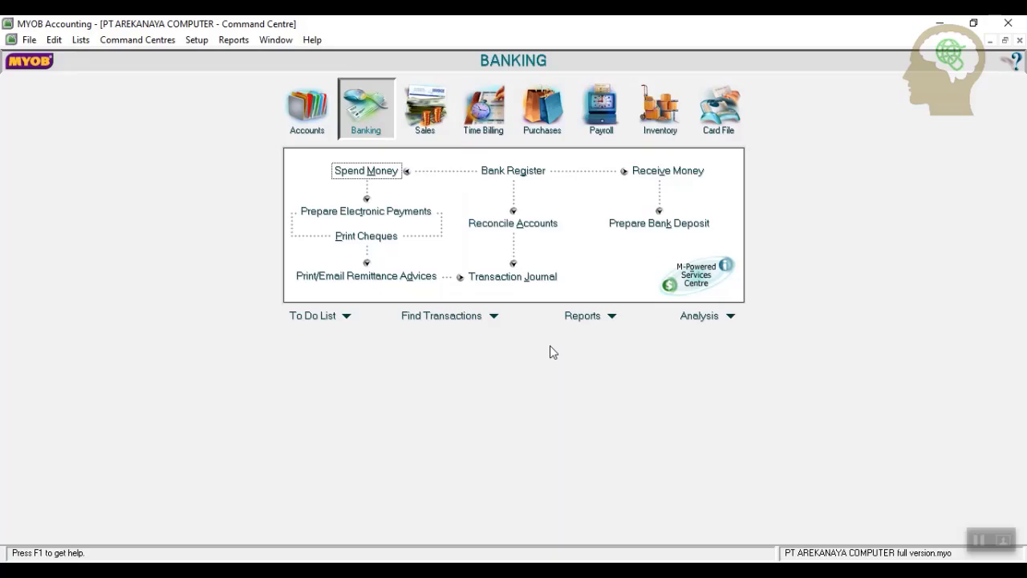
Start a Receive Payments entry for the customer Ratu Plaza.
left_click(426, 120)
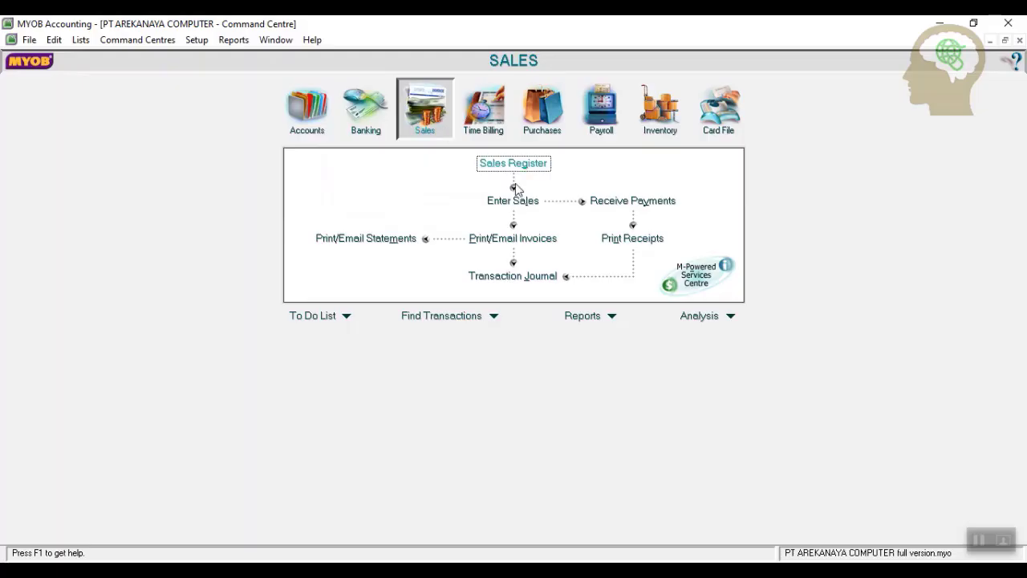
left_click(637, 204)
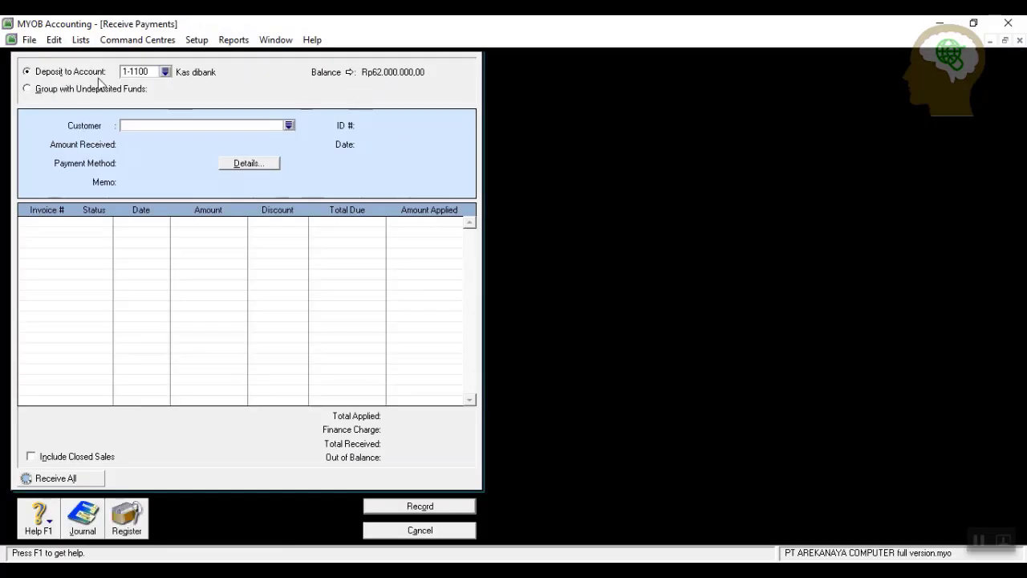
left_click(288, 126)
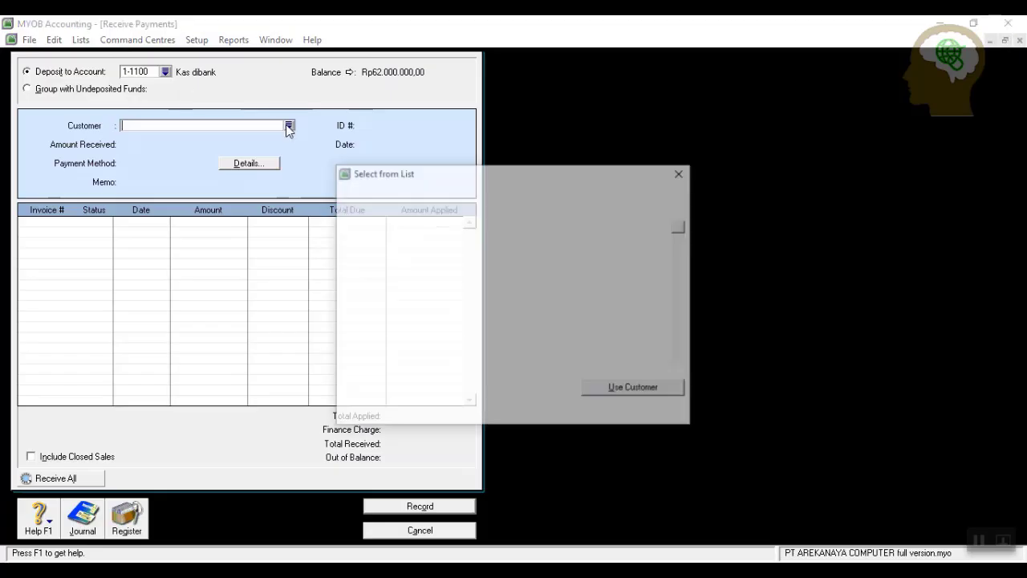
left_click(397, 225)
left_click(604, 388)
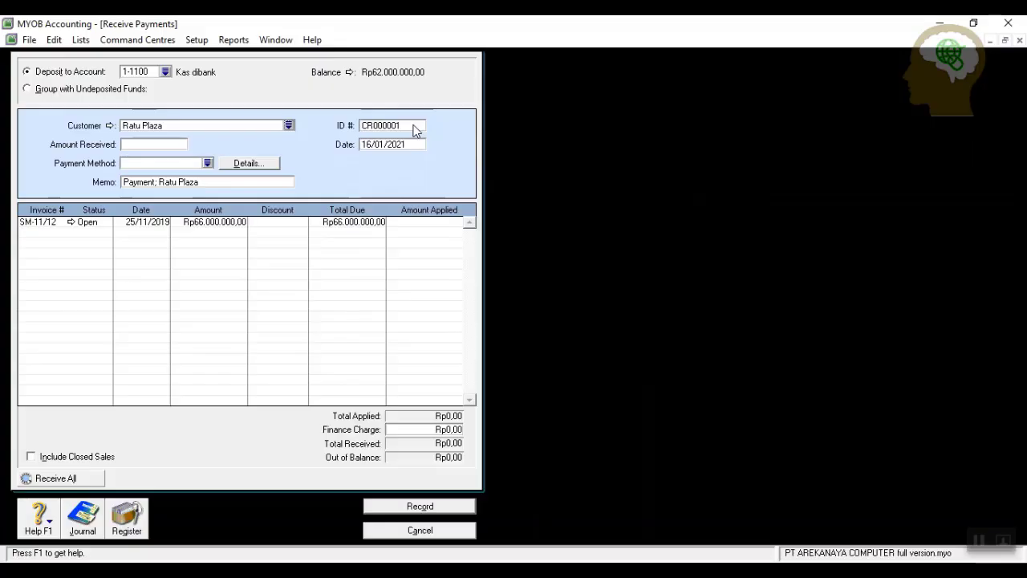
Enter ID BKM12-1, date 3/12/2019, amount 64680000, and apply it to invoice SM-11/12.
left_click(414, 125)
type("BKM12-1")
left_click(418, 148)
type("3/12/2019")
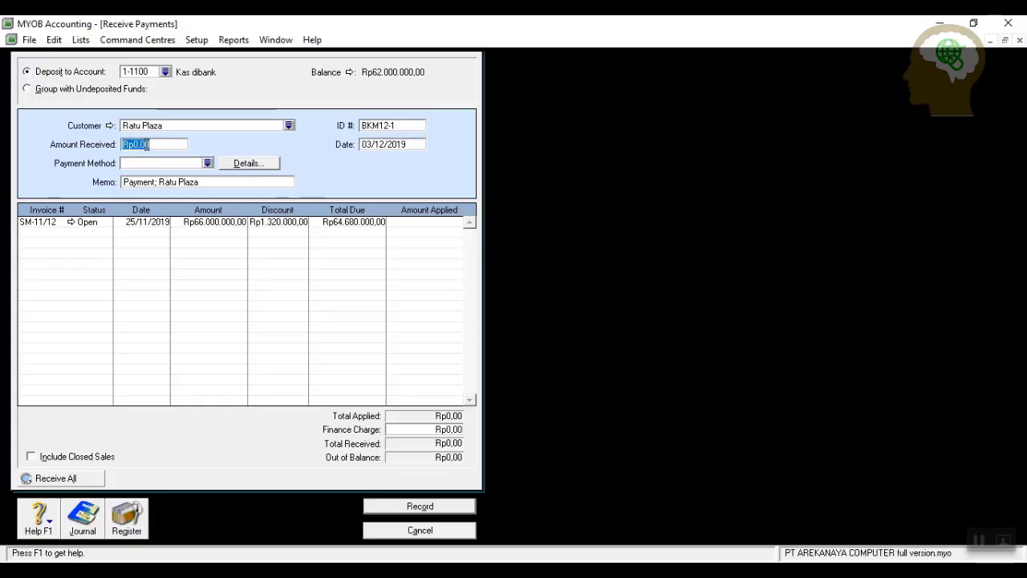
type("64680000")
left_click(423, 222)
key("Tab")
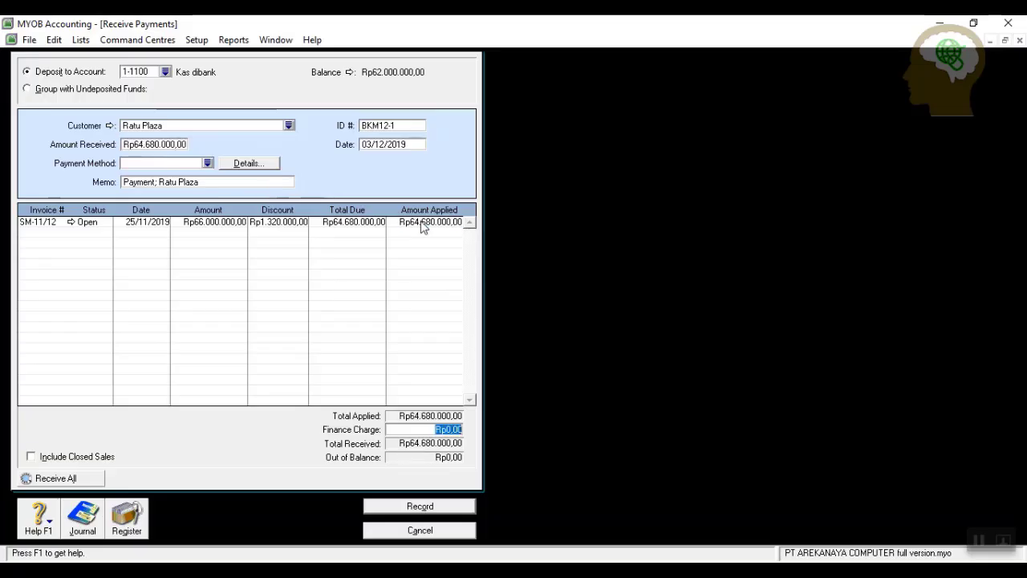
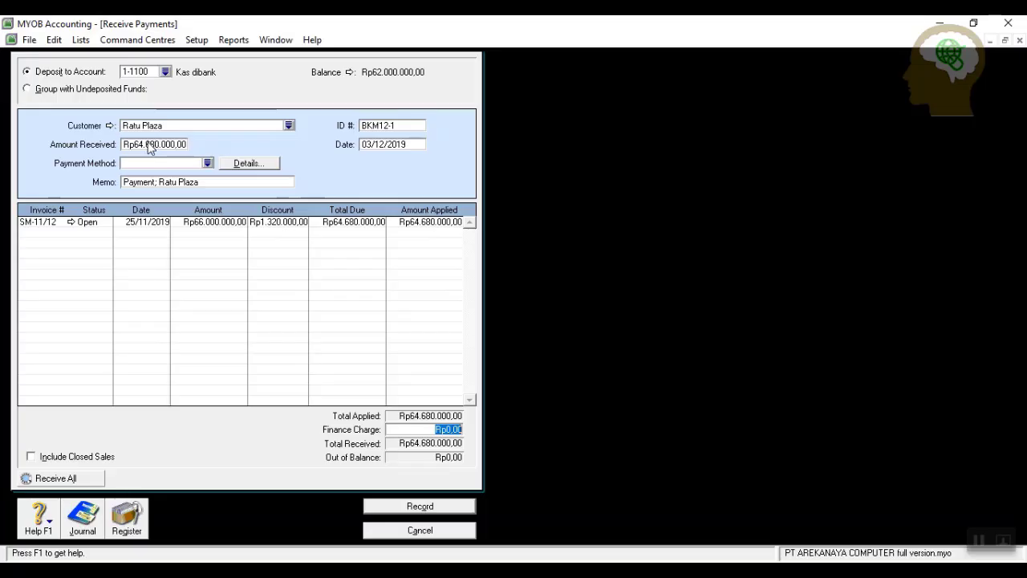
Record Ratu Plaza's Rp64.680.000 payment with the credit memo set to Print Later, then close Receive Payments.
left_click(432, 508)
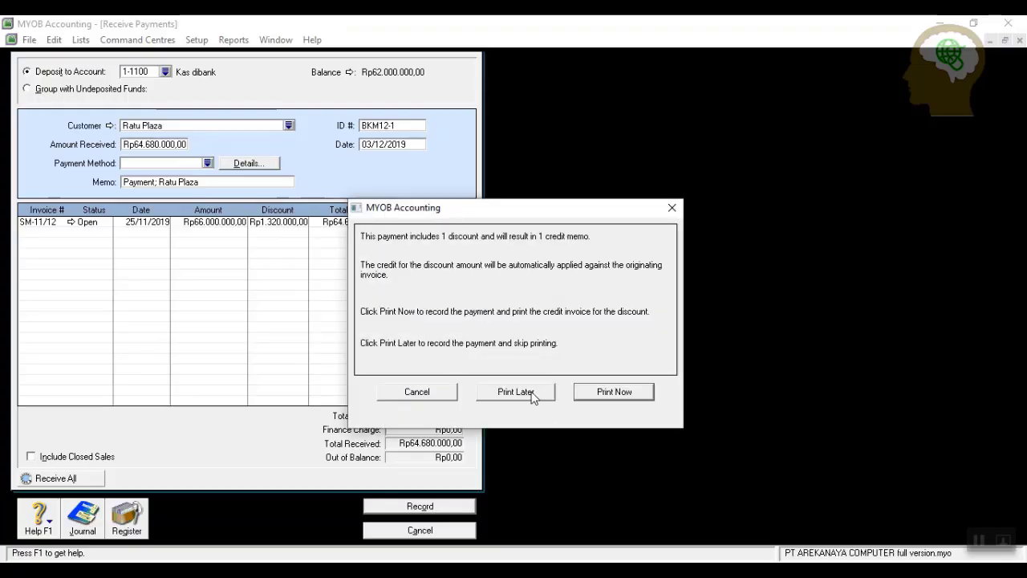
left_click(531, 395)
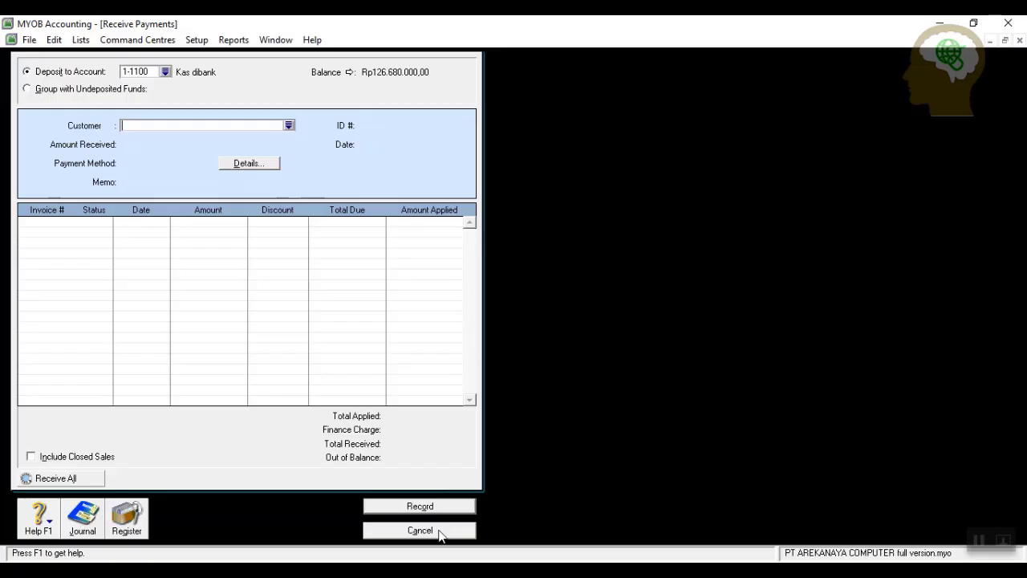
left_click(1020, 40)
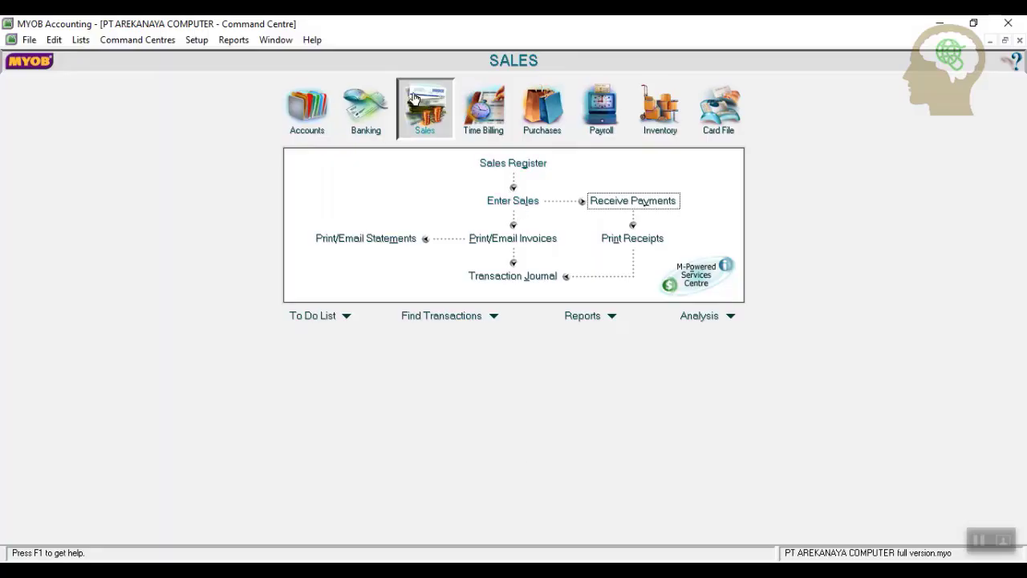
Create a tax-exclusive Mega Bekasi sales invoice numbered F12-1, dated 6/12/2019.
left_click(494, 203)
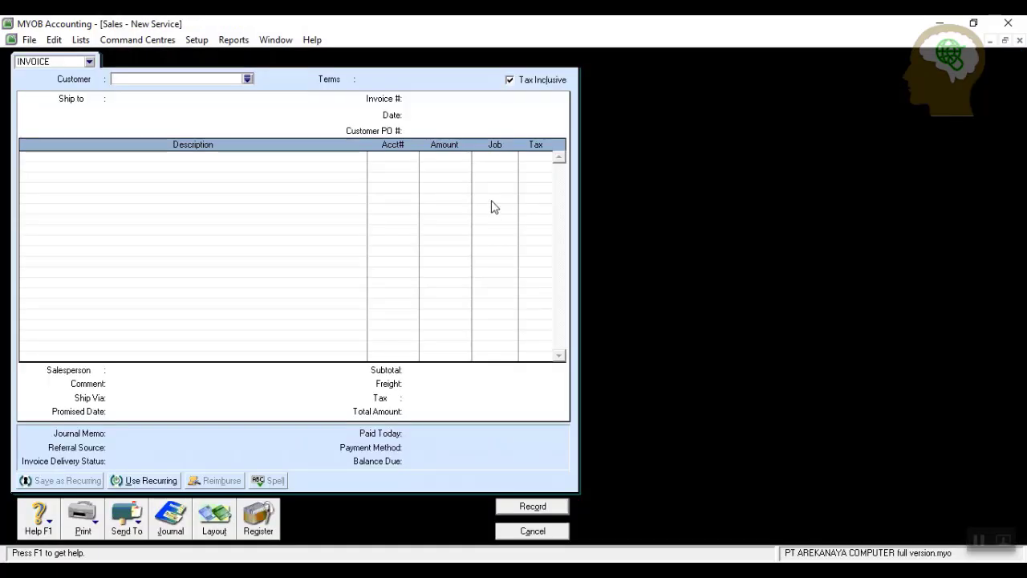
left_click(247, 79)
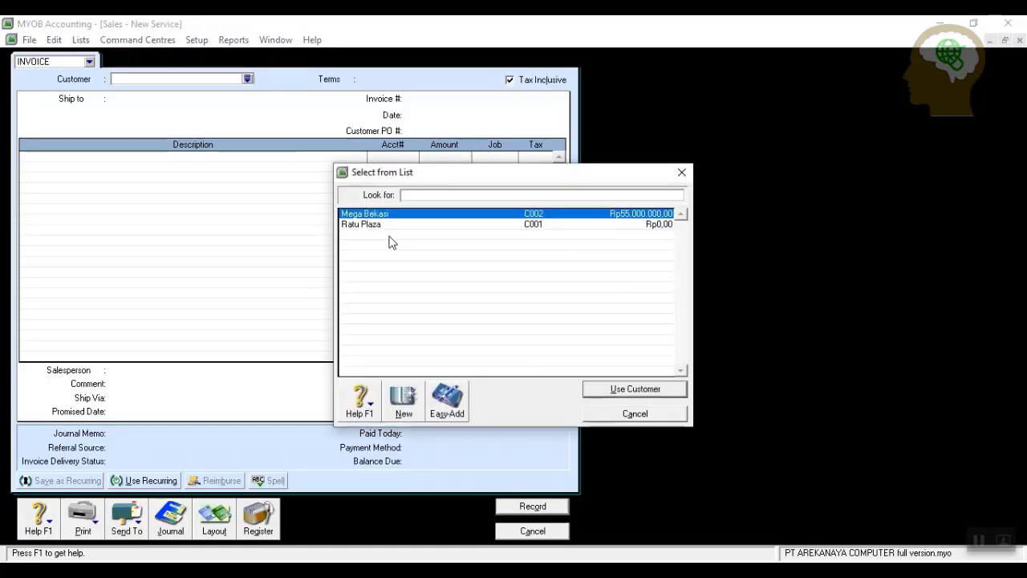
left_click(607, 389)
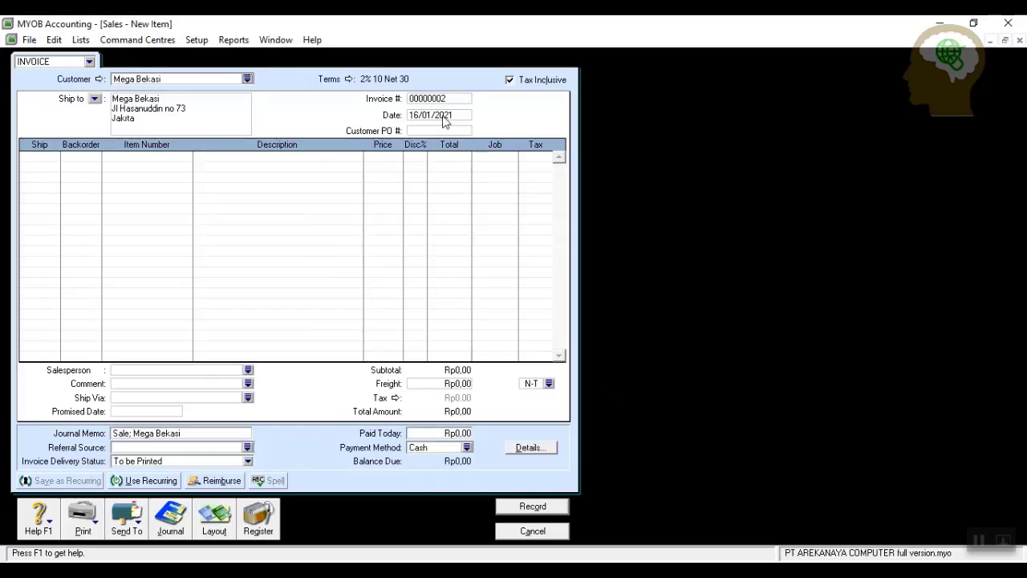
left_click(461, 100)
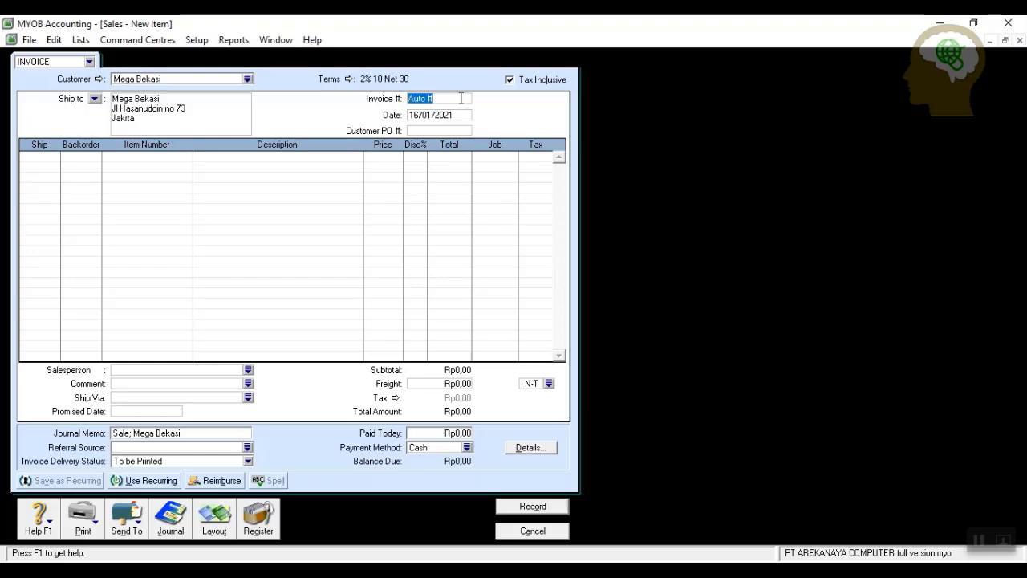
type("f12")
key("BackSpace")
key("BackSpace")
key("BackSpace")
type("F12-1")
left_click(457, 115)
type("6/12/2019")
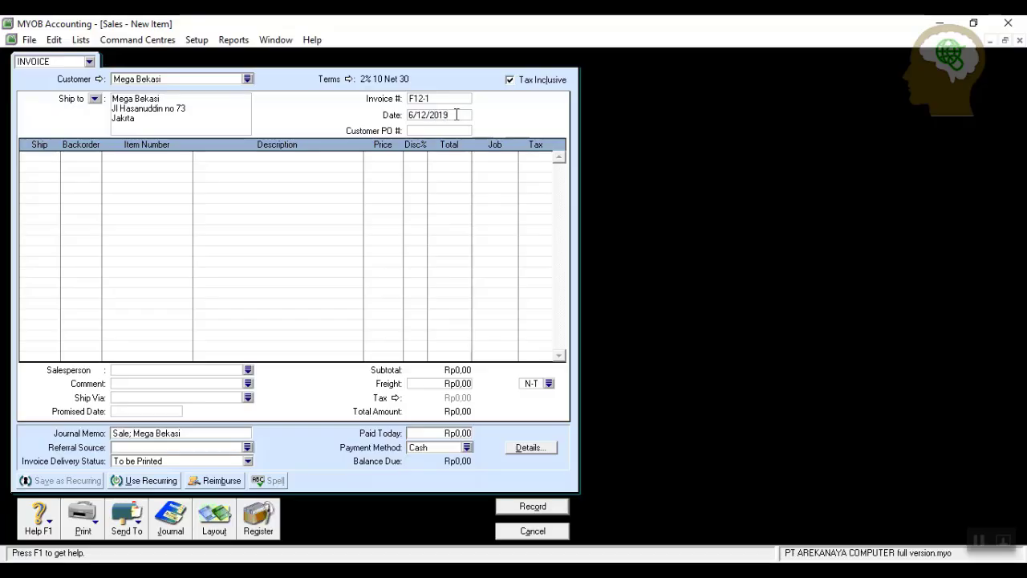
left_click(510, 80)
Add a first invoice line of 22 TM100 at 13500000.
left_click(44, 160)
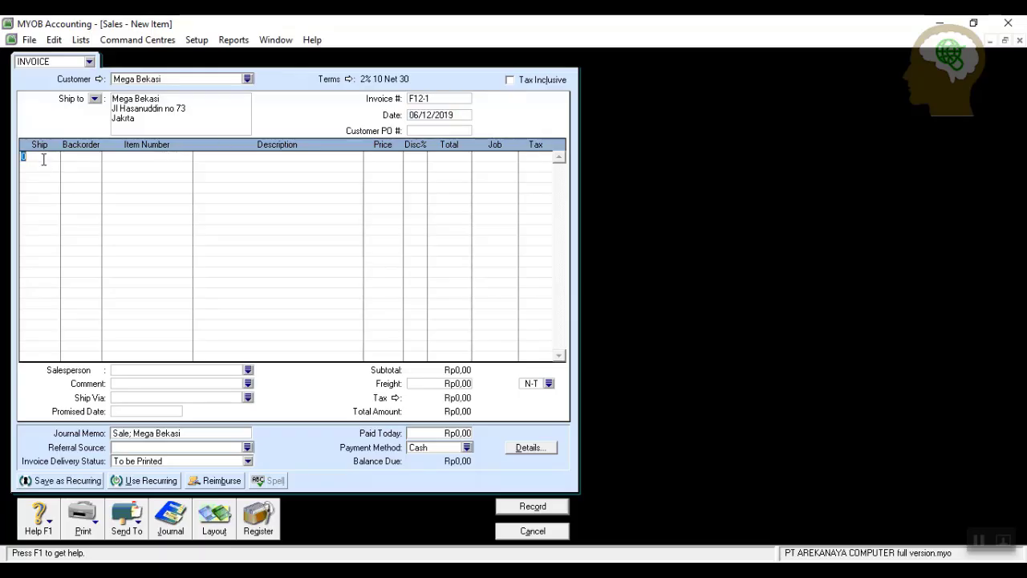
type("22")
key("Tab")
key("Tab")
key("Tab")
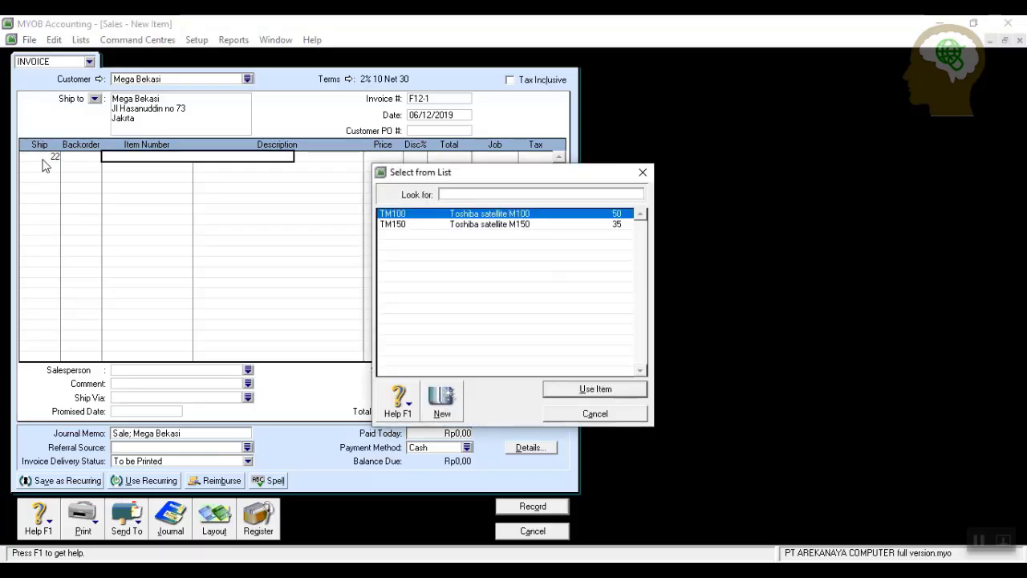
left_click(569, 391)
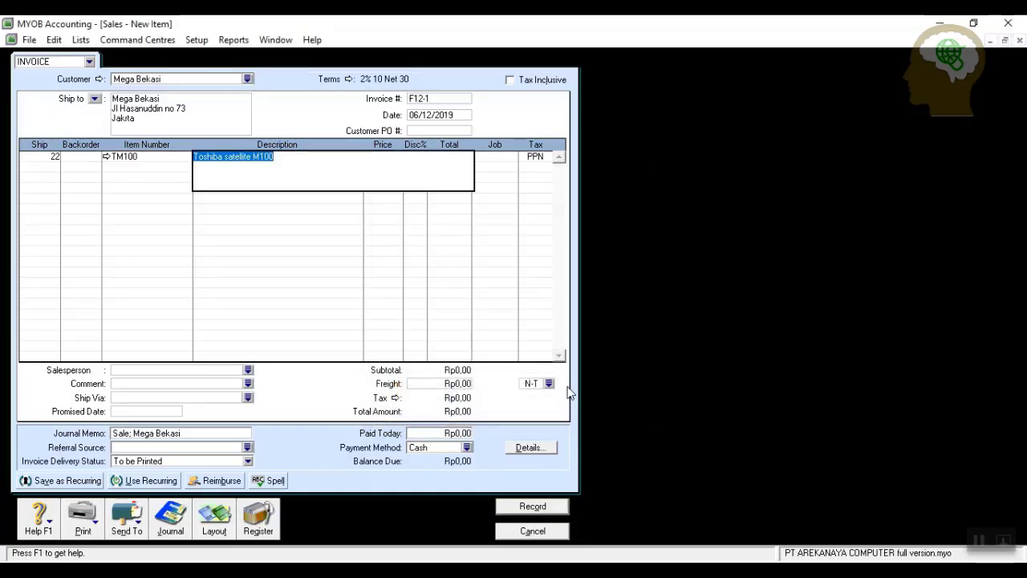
key("Tab")
type("13500000")
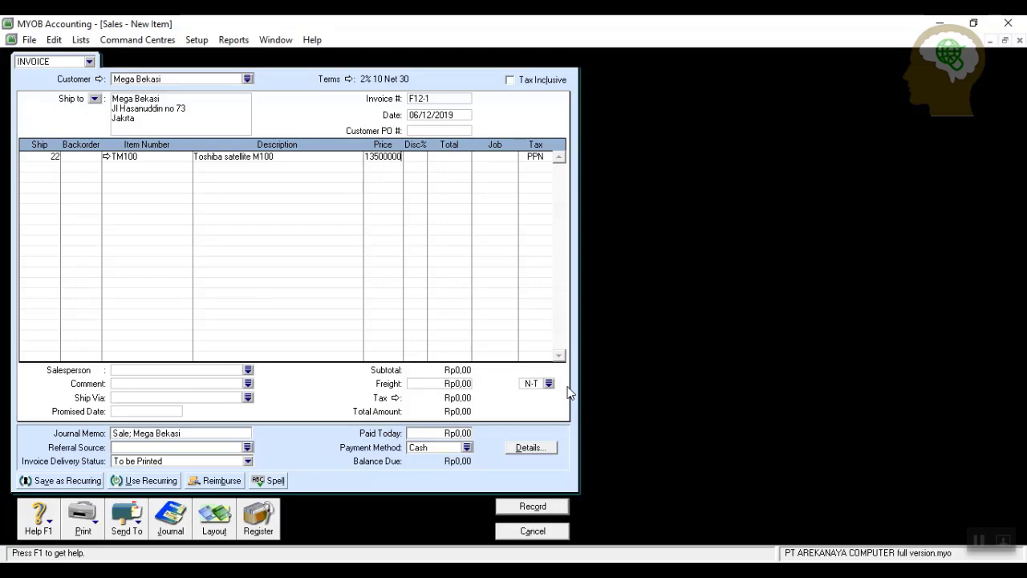
key("Tab")
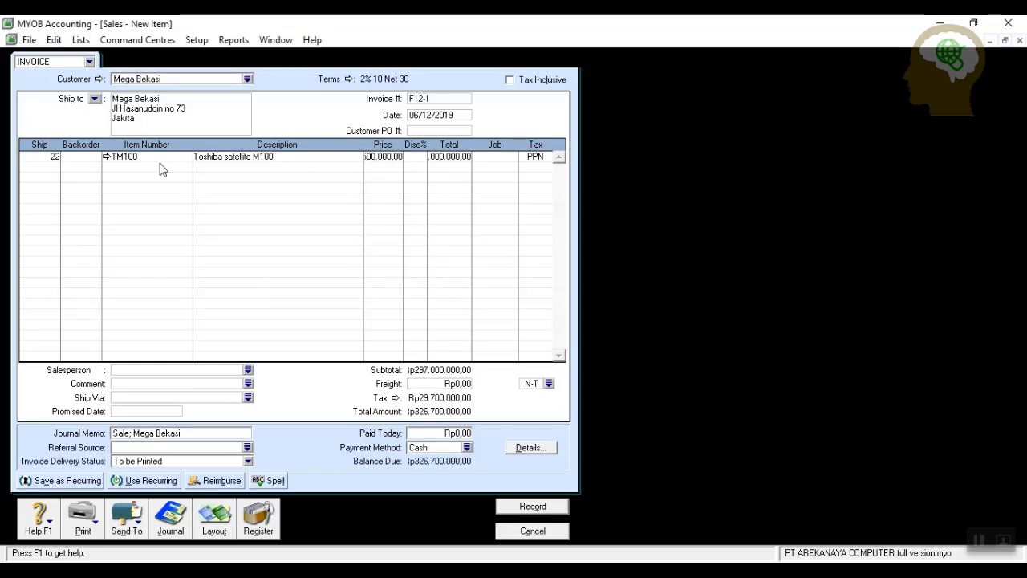
Add a second invoice line of 10 TM150 at 14900000.
left_click(49, 166)
type("10")
key("Tab")
key("Tab")
key("Tab")
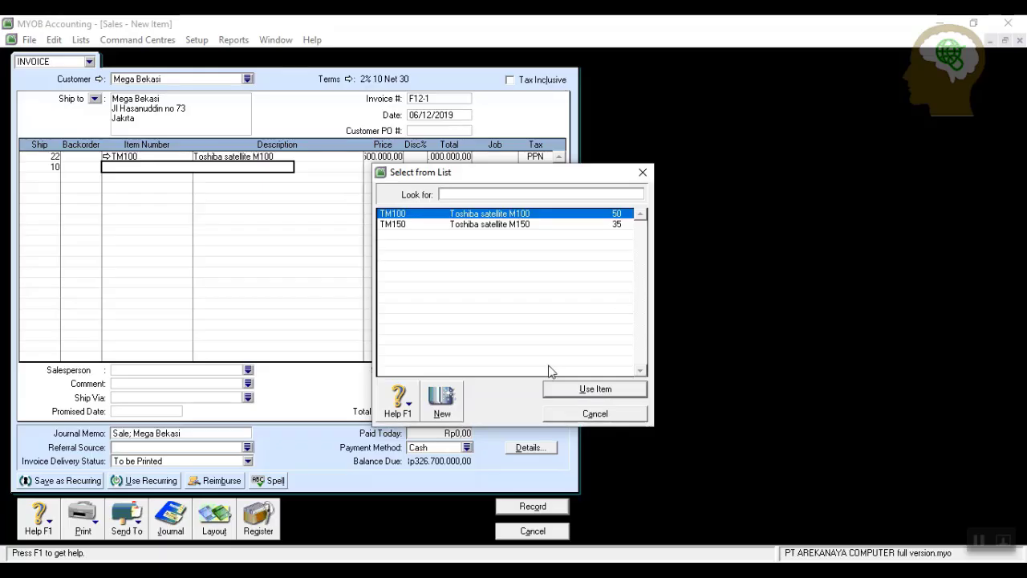
left_click(485, 225)
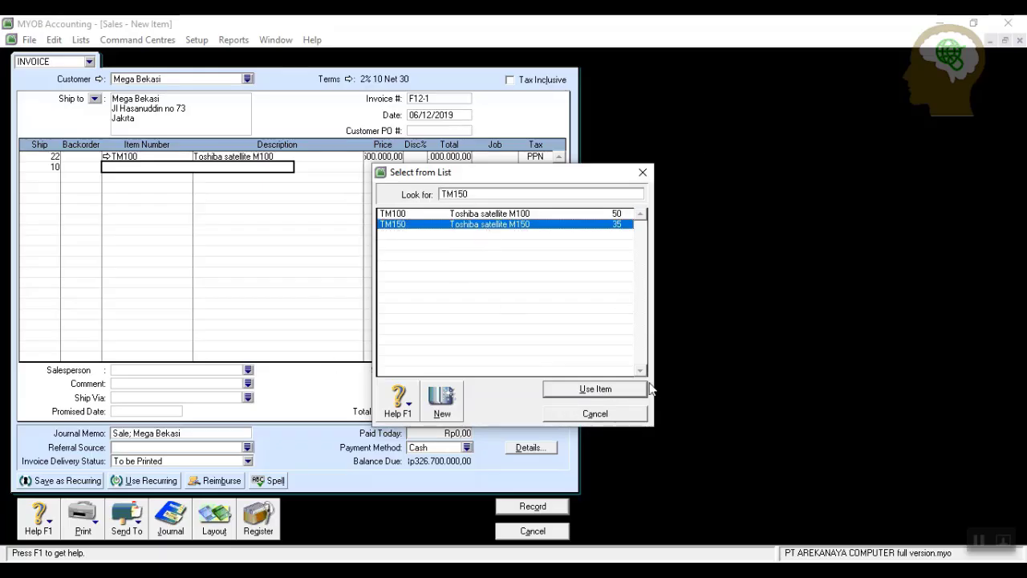
left_click(595, 388)
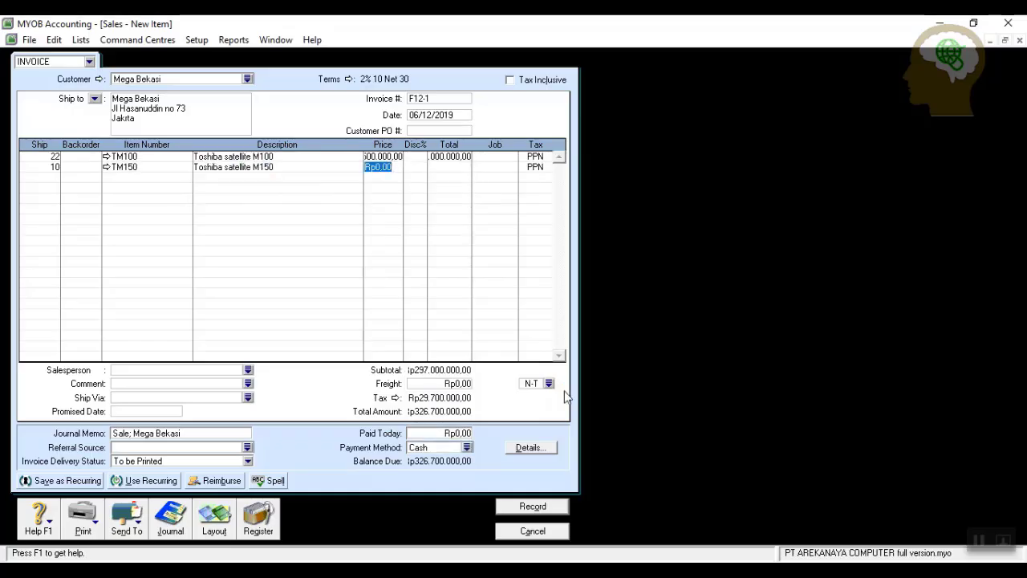
type("14900000")
key("Return")
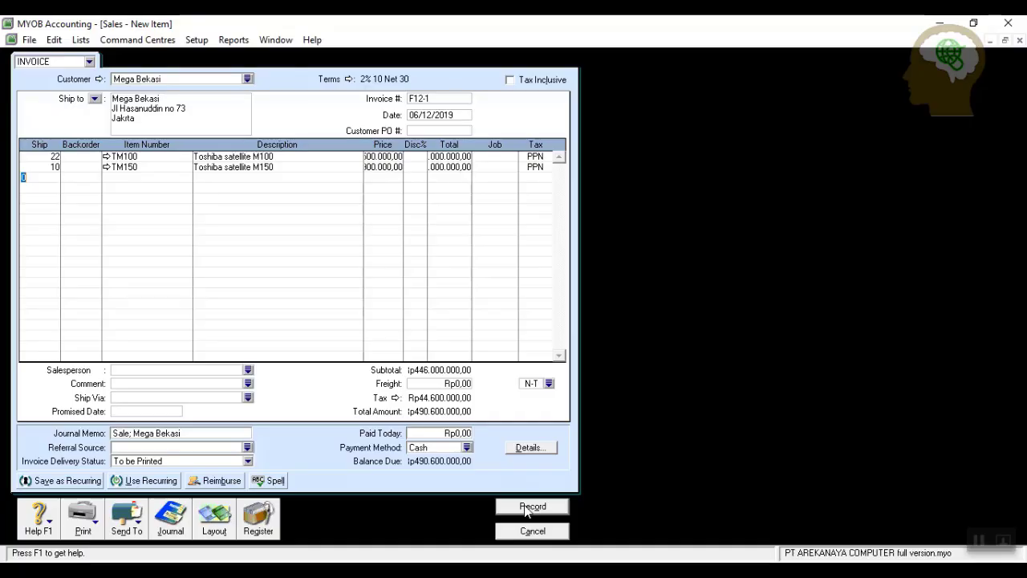
Review the transaction recap and record invoice F12-1.
key("ctrl+r")
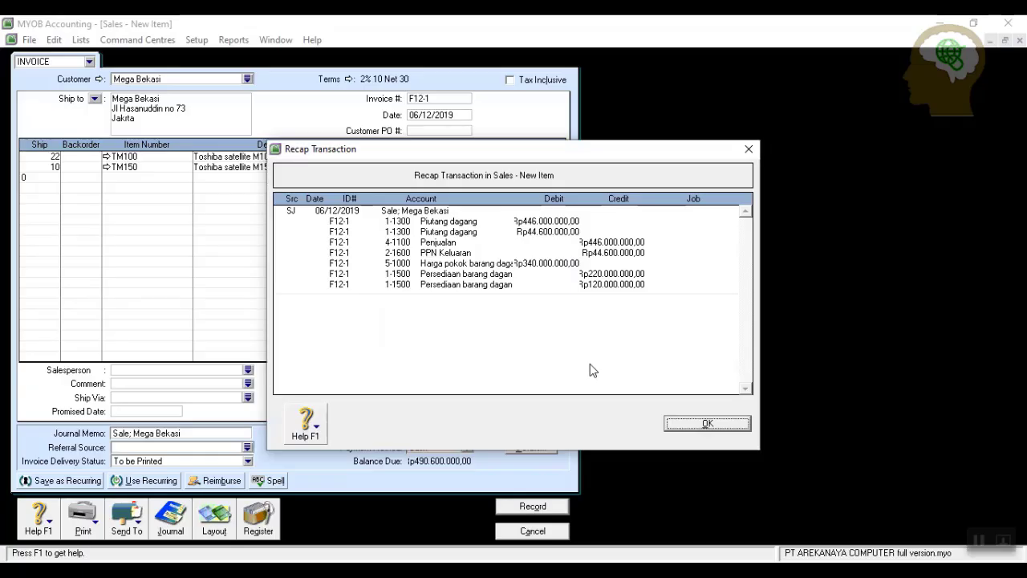
left_click(692, 426)
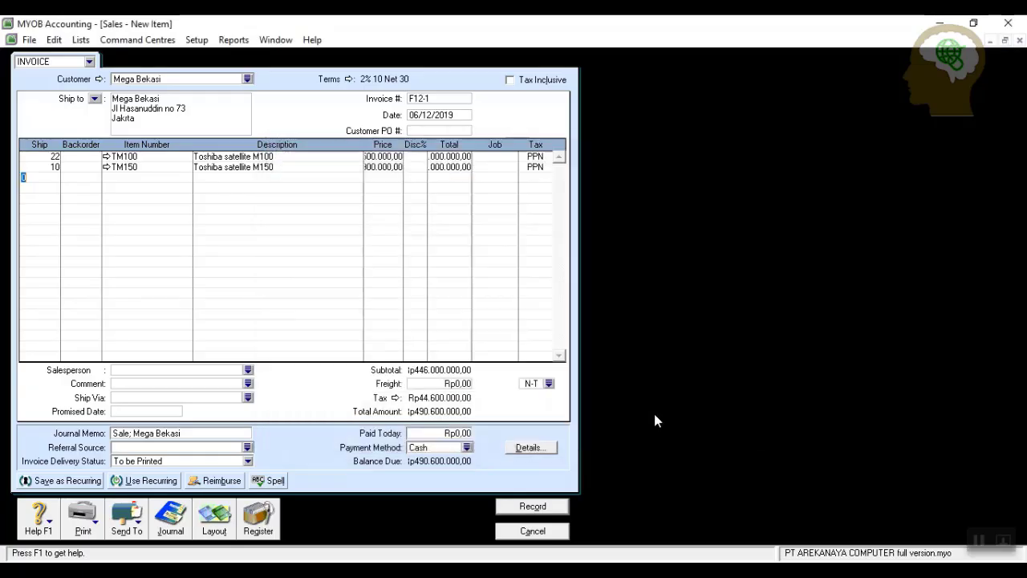
left_click(533, 506)
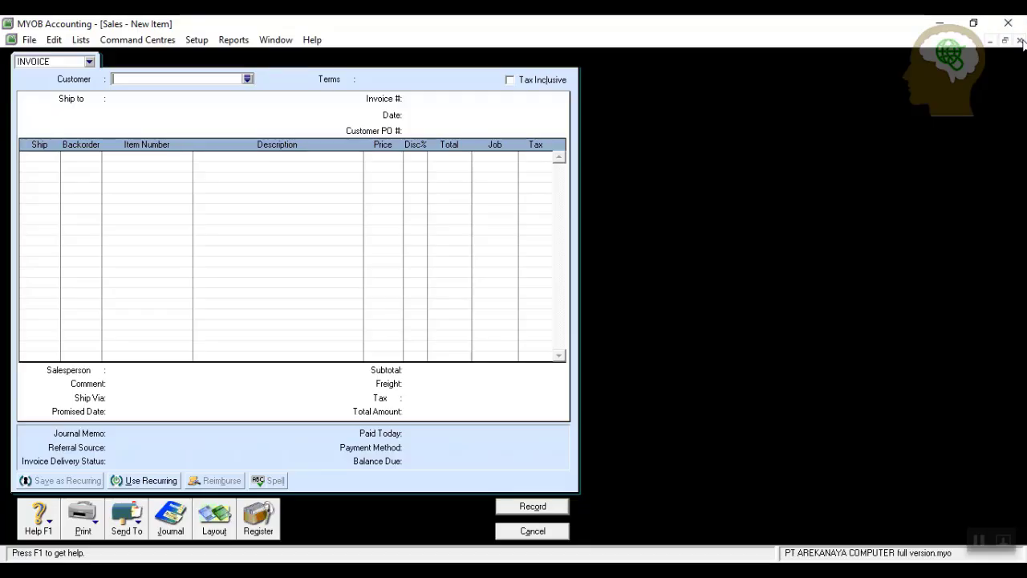
left_click(543, 533)
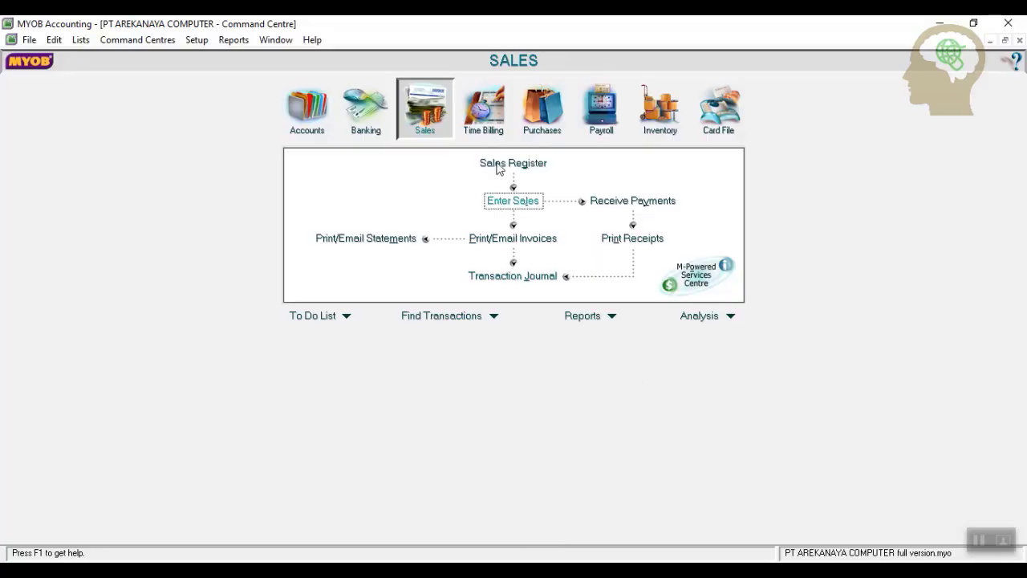
left_click(544, 106)
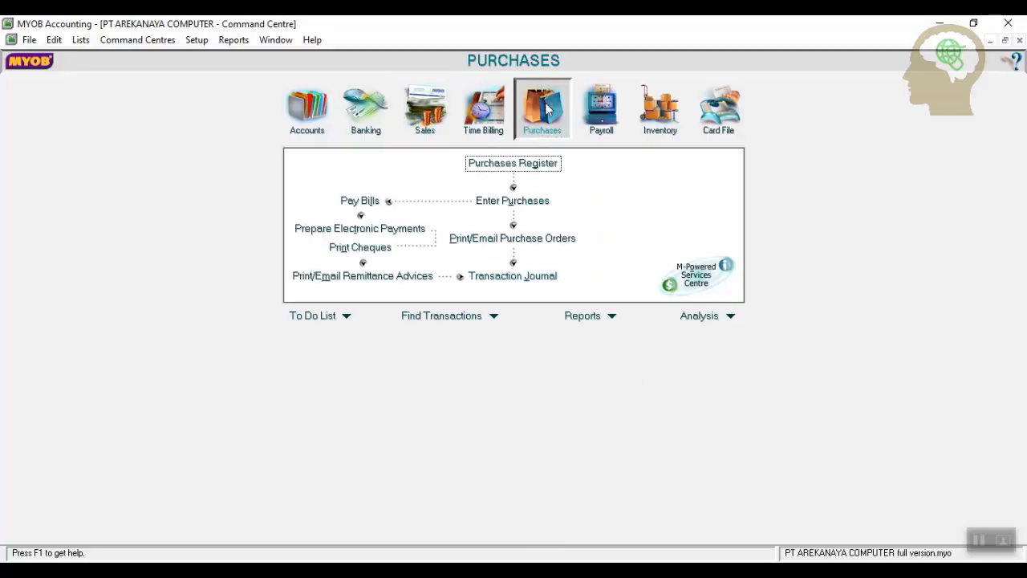
left_click(360, 201)
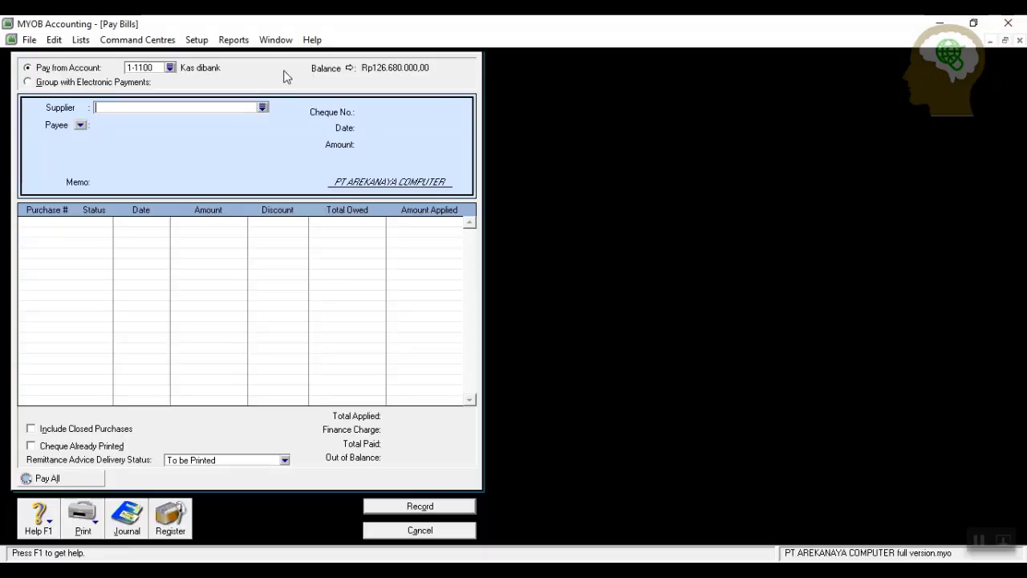
left_click(262, 107)
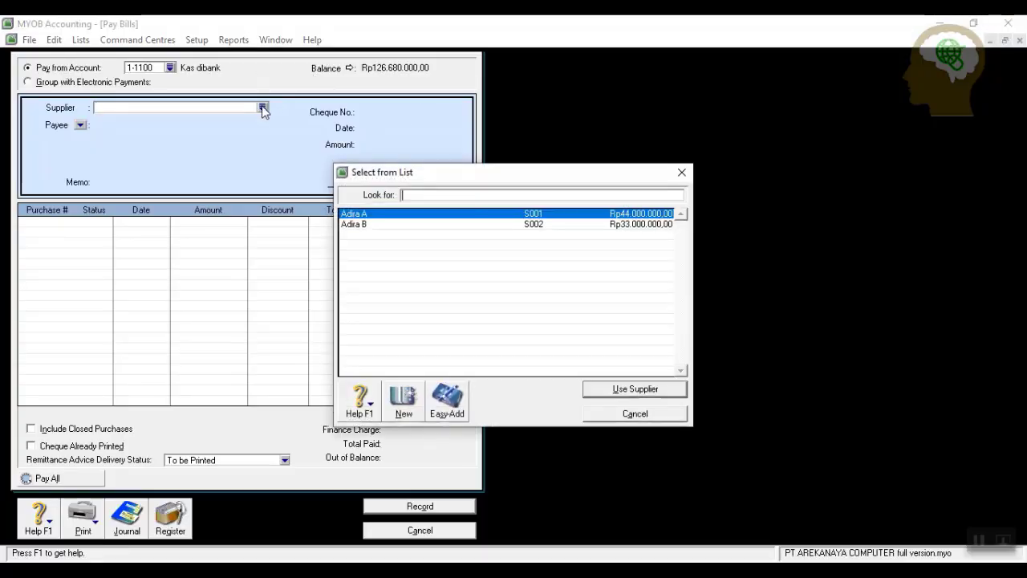
left_click(603, 387)
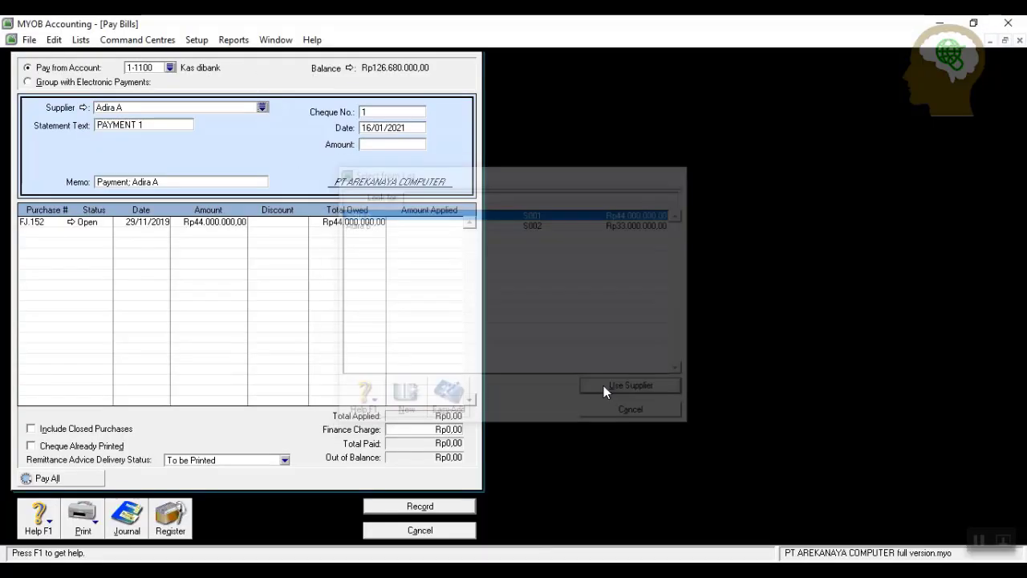
Enter payment BKK12-2 dated 6/12/2019 for 42680000, applied to the open bill.
left_click(398, 112)
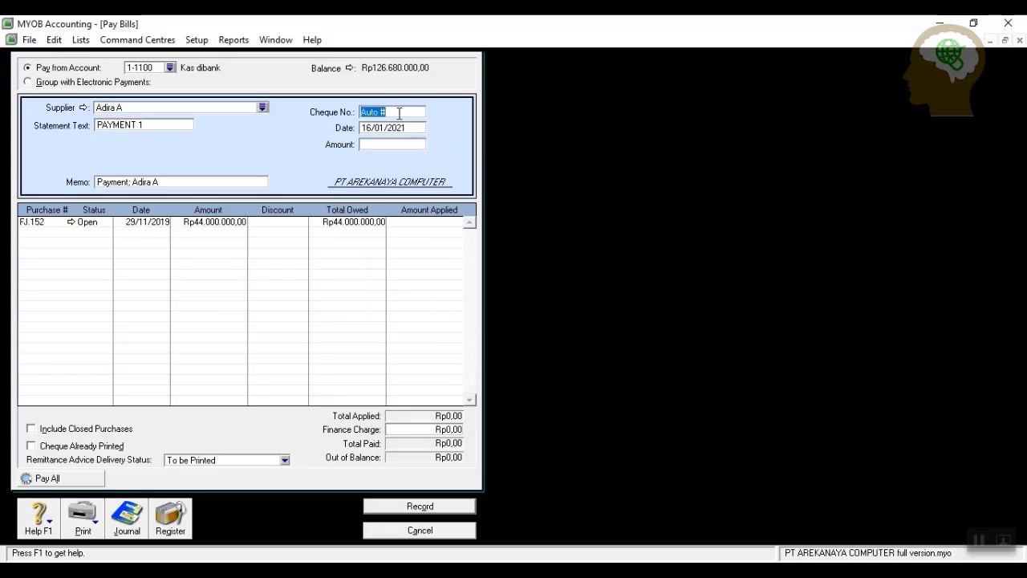
type("BKK12-2")
left_click(414, 129)
type("6/12/2019")
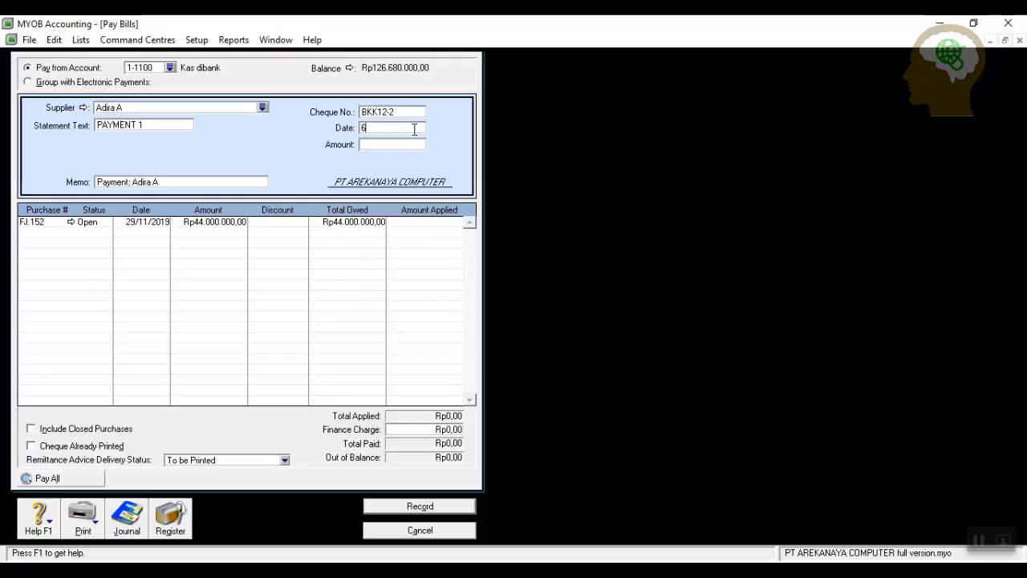
left_click(373, 146)
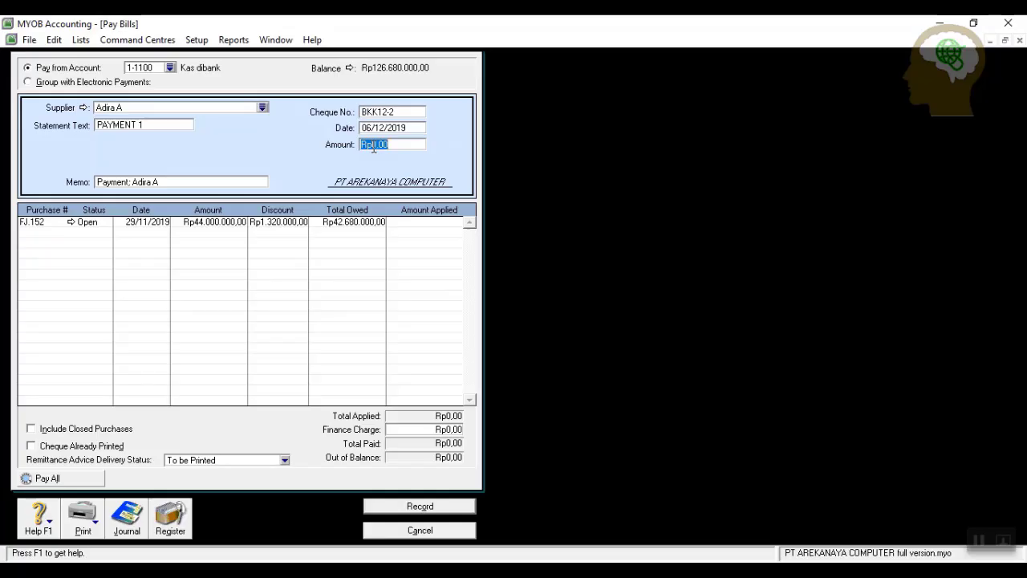
type("42680000")
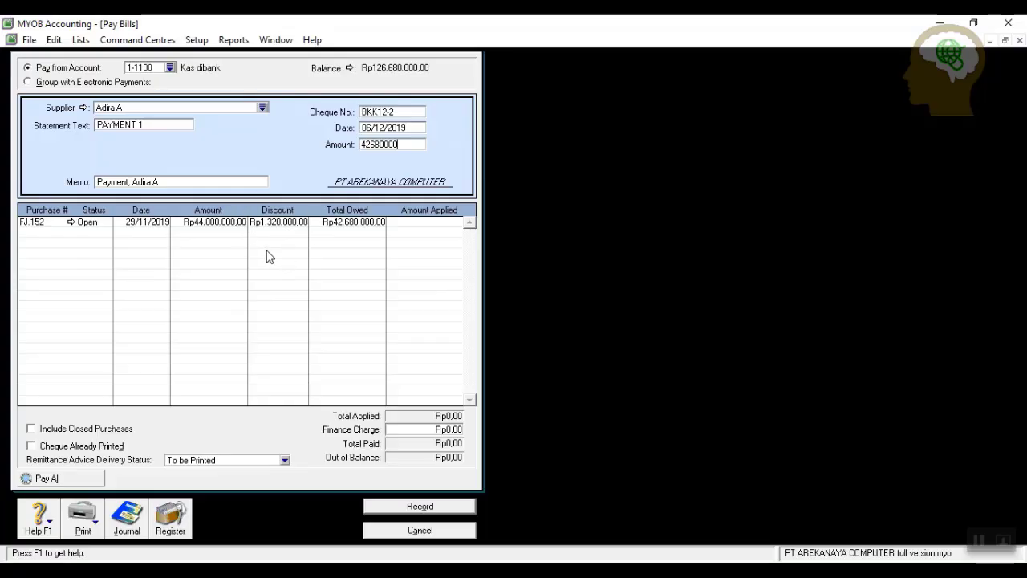
left_click(431, 222)
key("Tab")
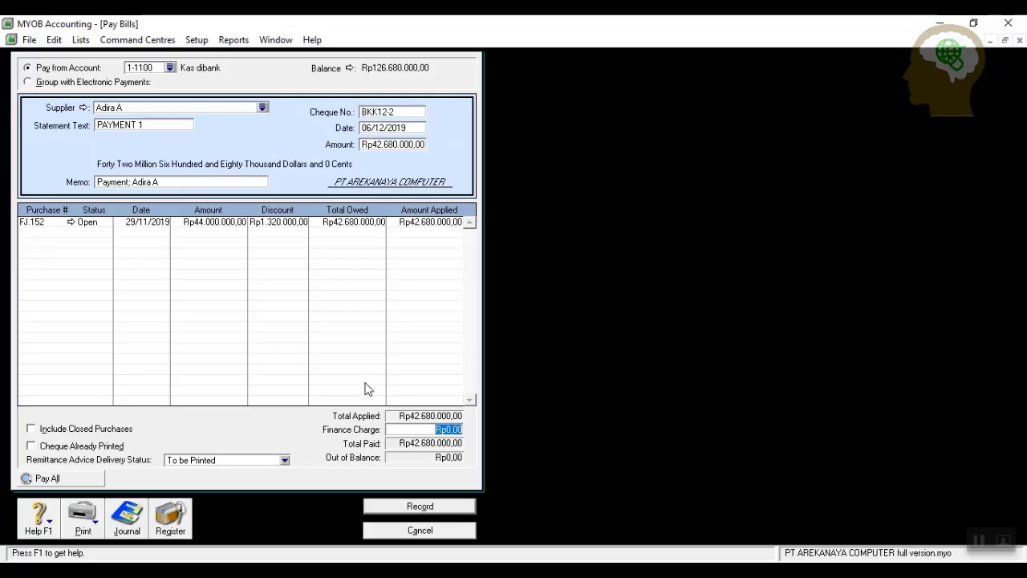
Record the discounted payment with the discount notice set to Print Later, then close Pay Bills.
left_click(412, 511)
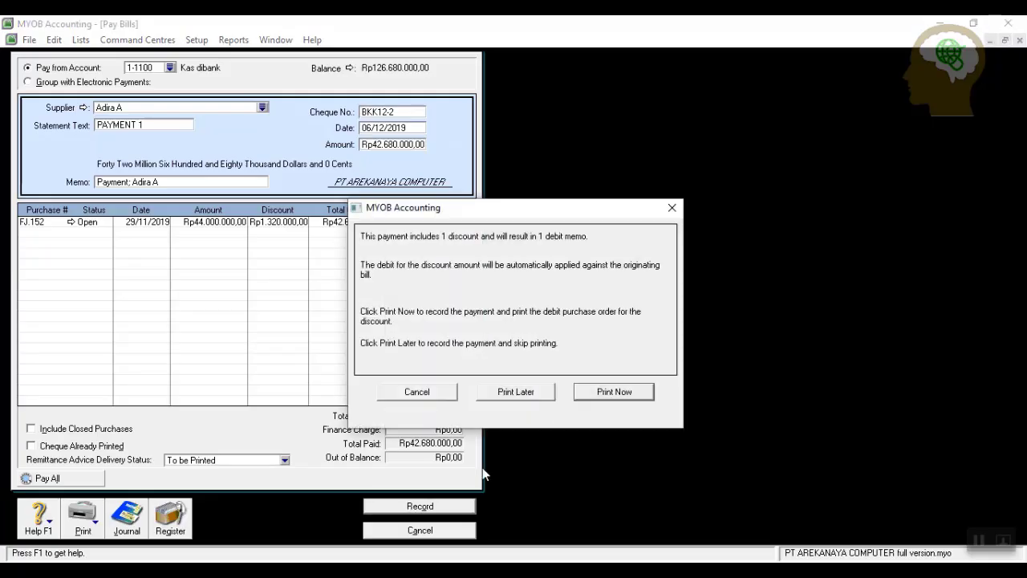
left_click(506, 393)
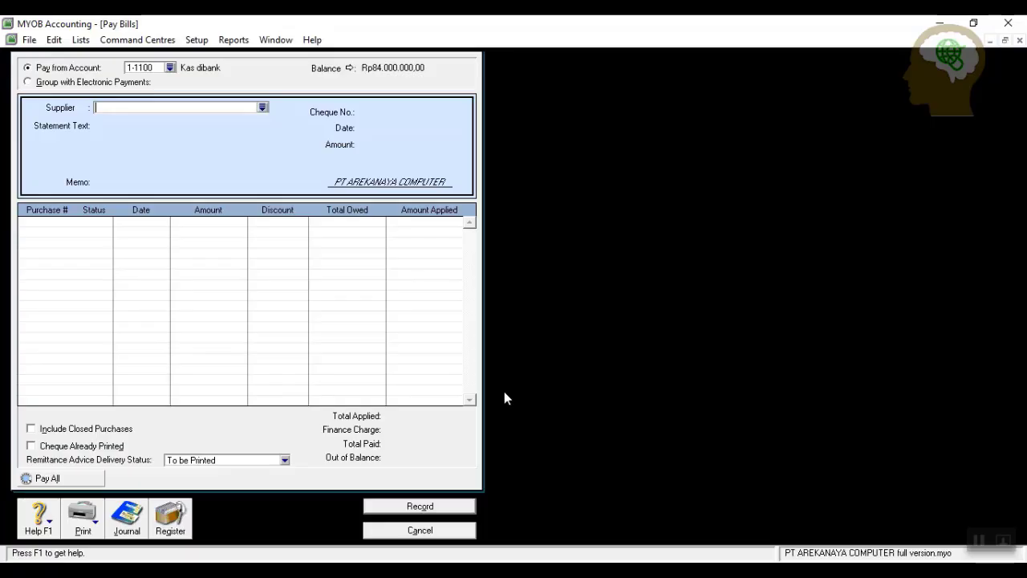
left_click(440, 531)
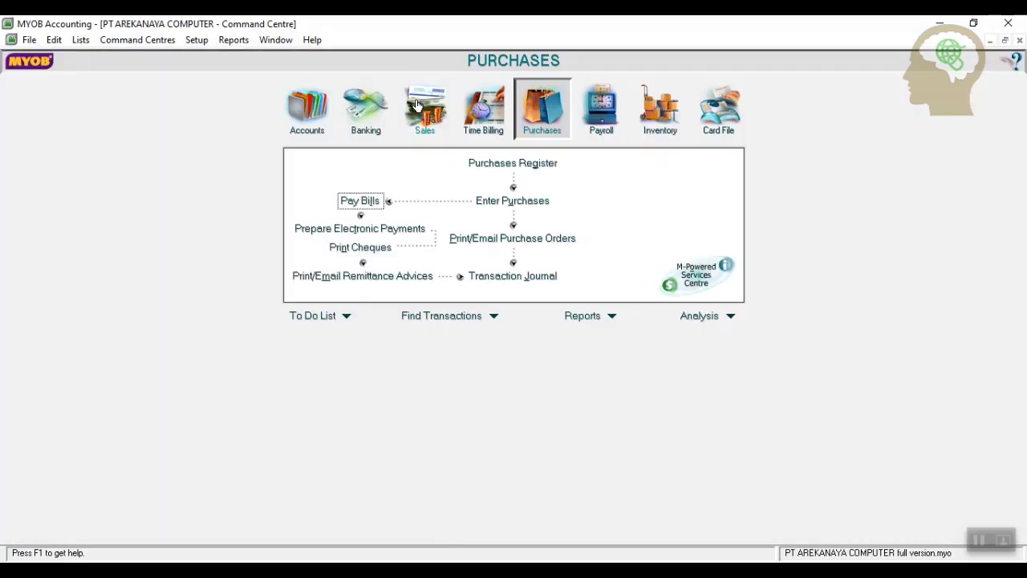
Start a Mega Bekasi sale numbered F12-1, dated 7/12/2019.
left_click(417, 105)
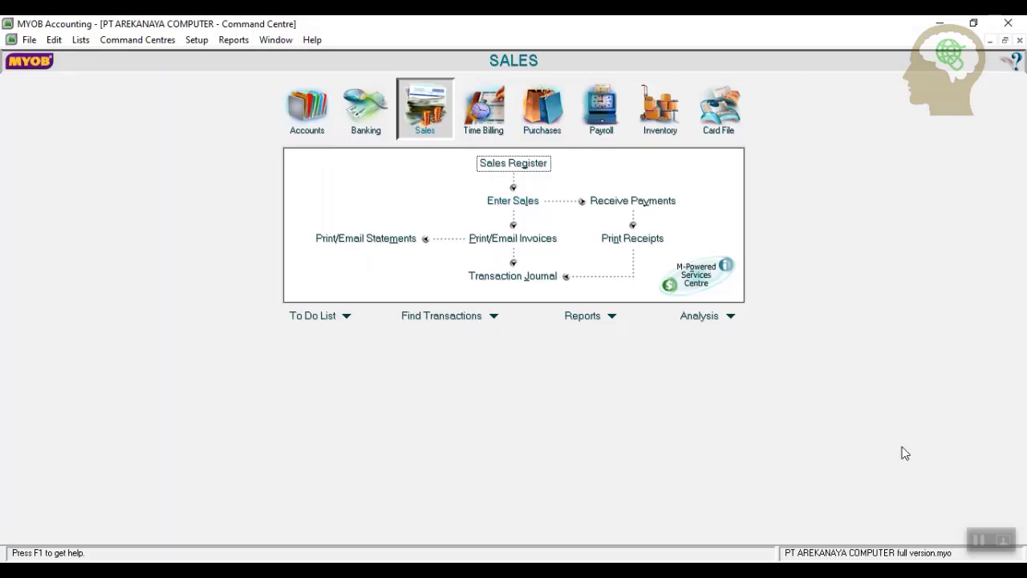
left_click(979, 541)
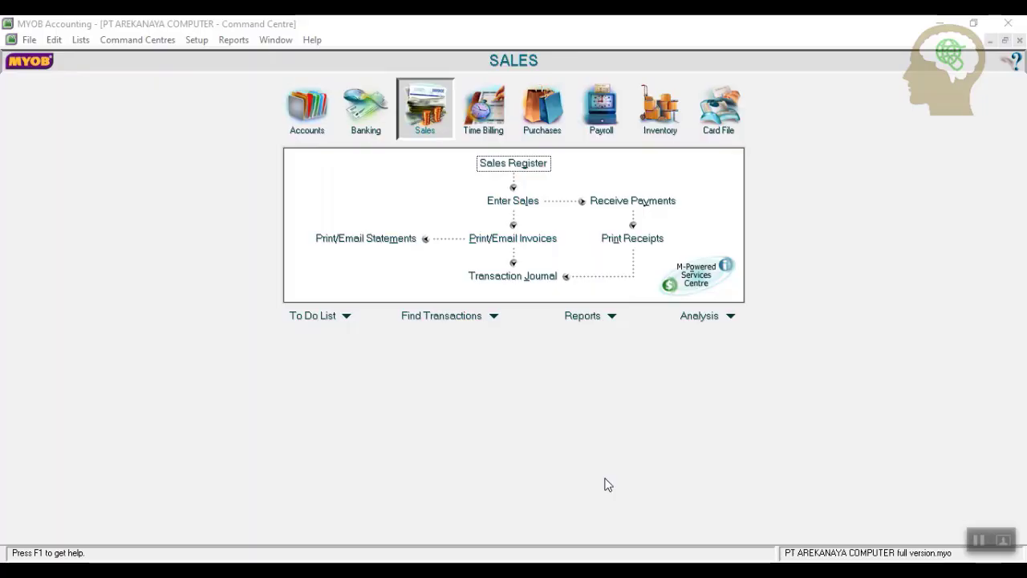
left_click(510, 202)
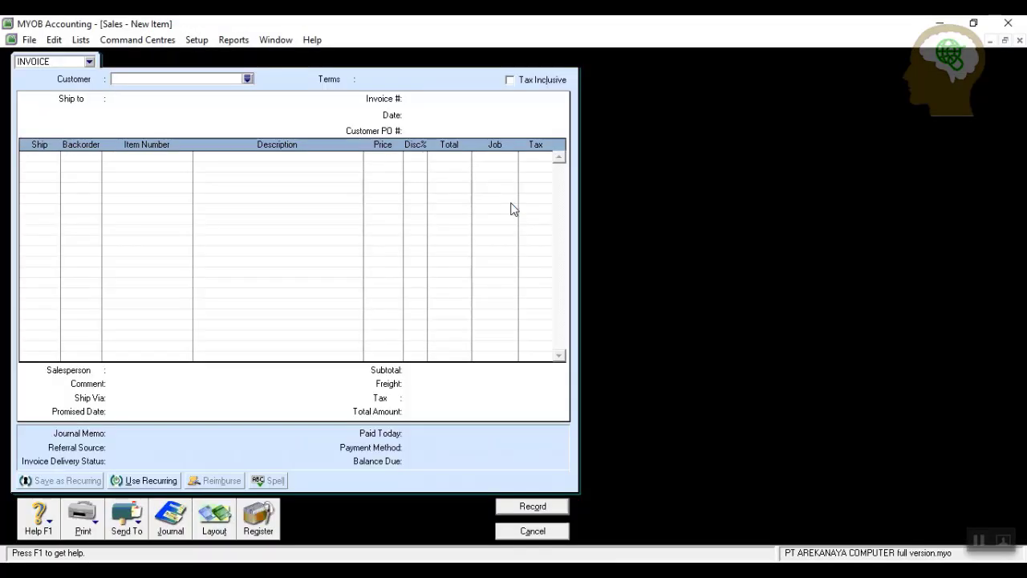
left_click(247, 78)
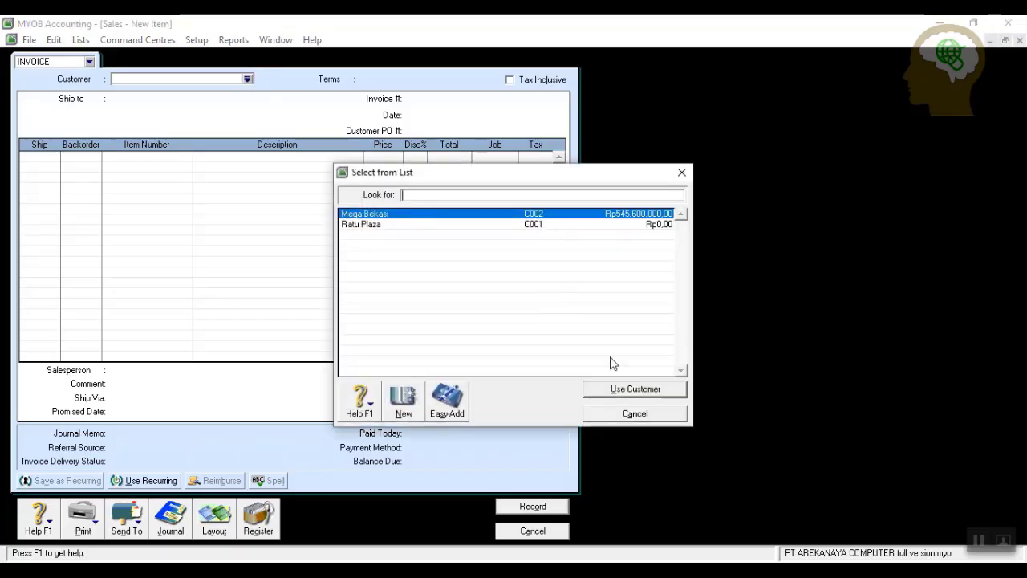
left_click(624, 388)
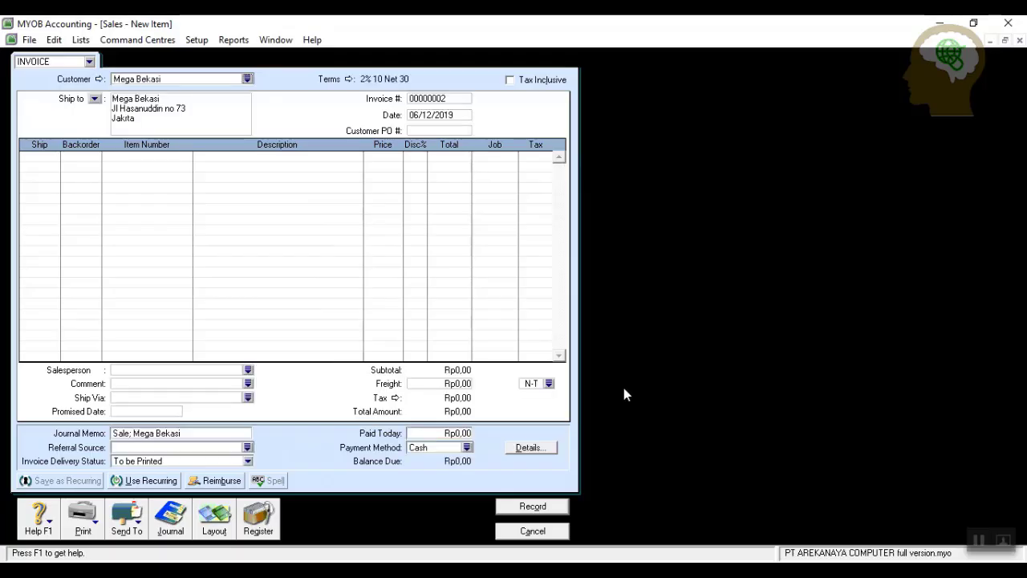
left_click(452, 97)
type("F12-1")
left_click(457, 115)
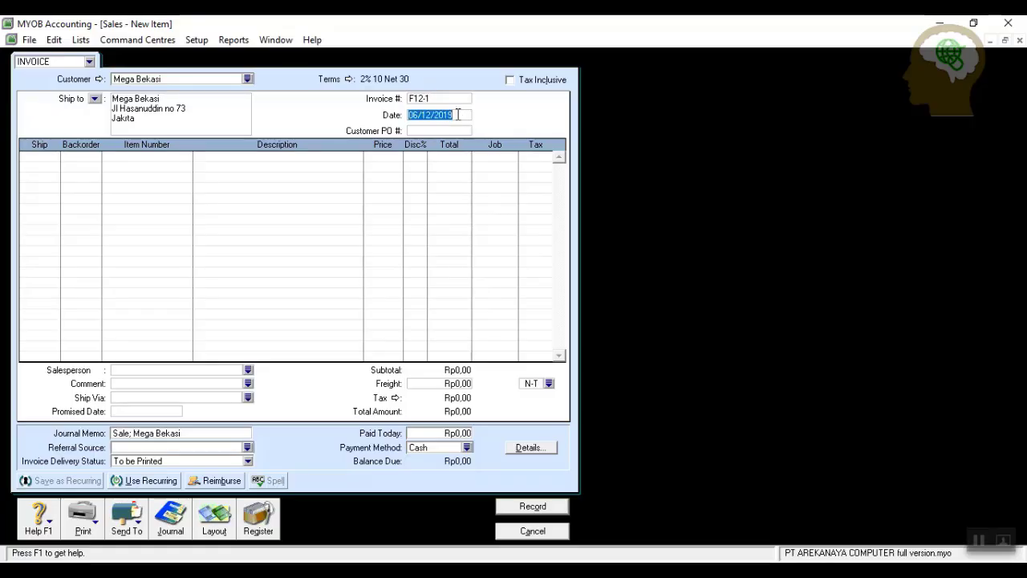
type("7/12/2019")
Enter the return line for 5 TM100 at 13500000.
left_click(49, 158)
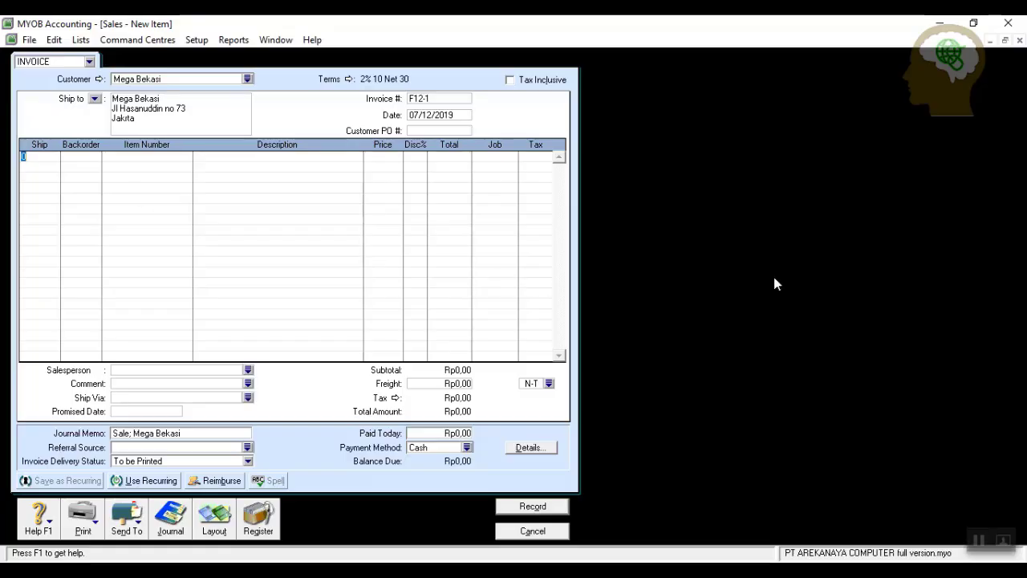
left_click(964, 521)
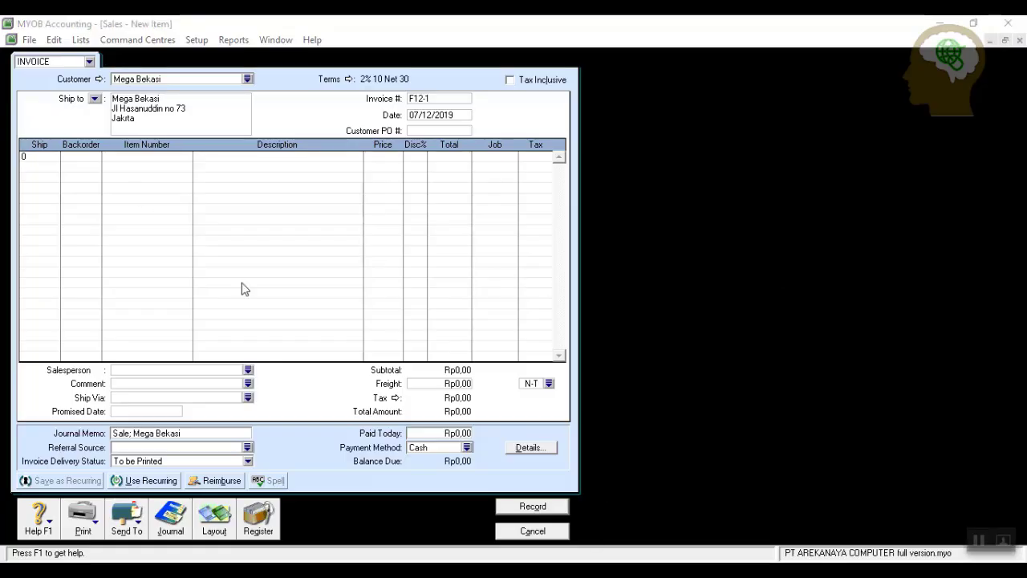
left_click(43, 158)
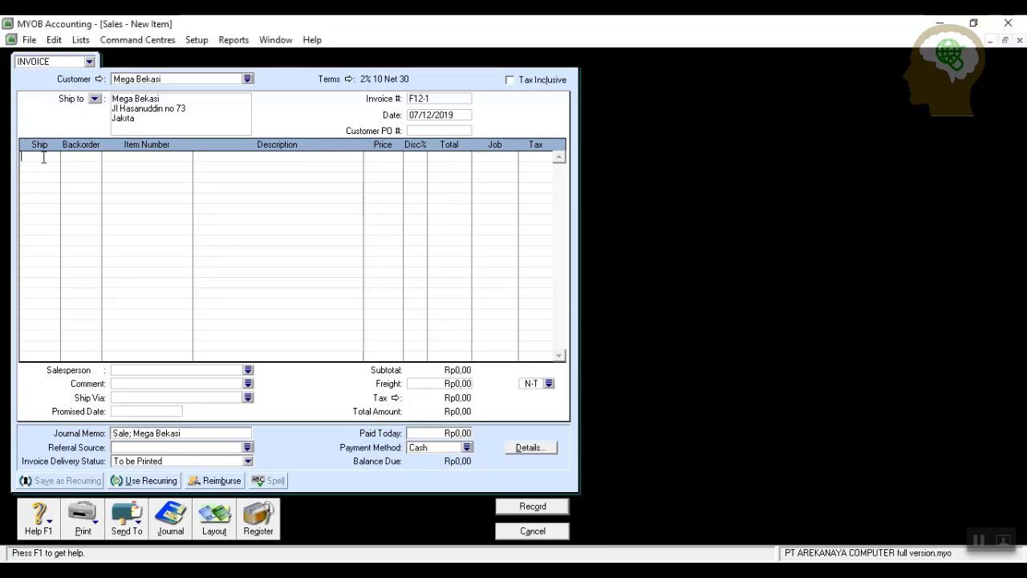
type("5")
key("Tab")
key("Tab")
key("Tab")
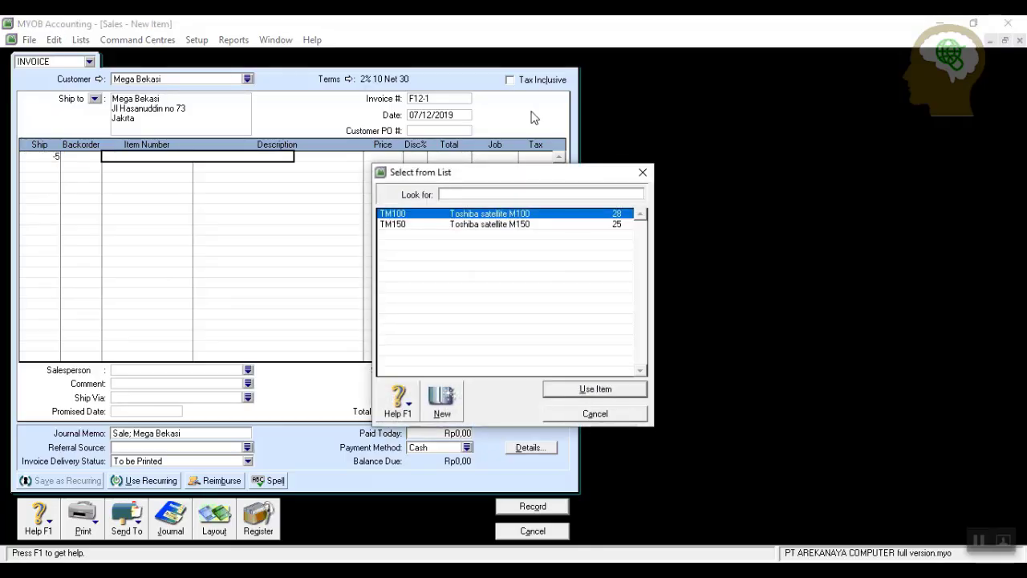
left_click(583, 390)
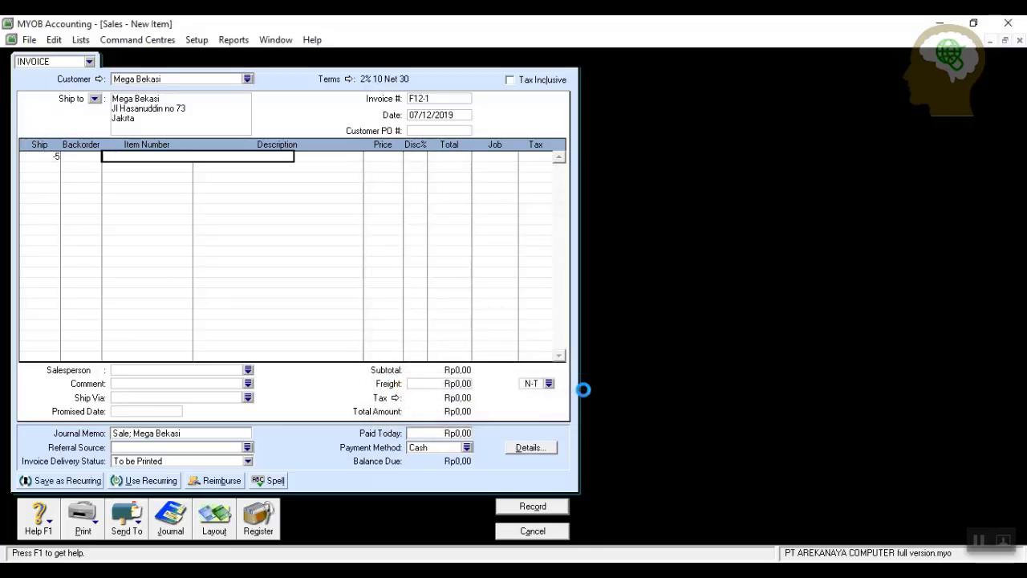
key("Tab")
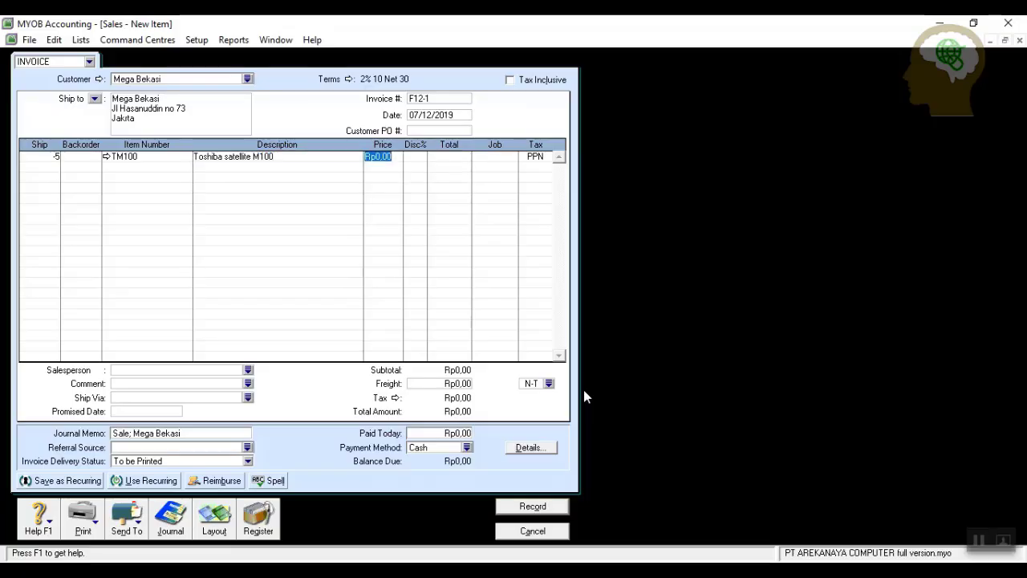
type("13500000")
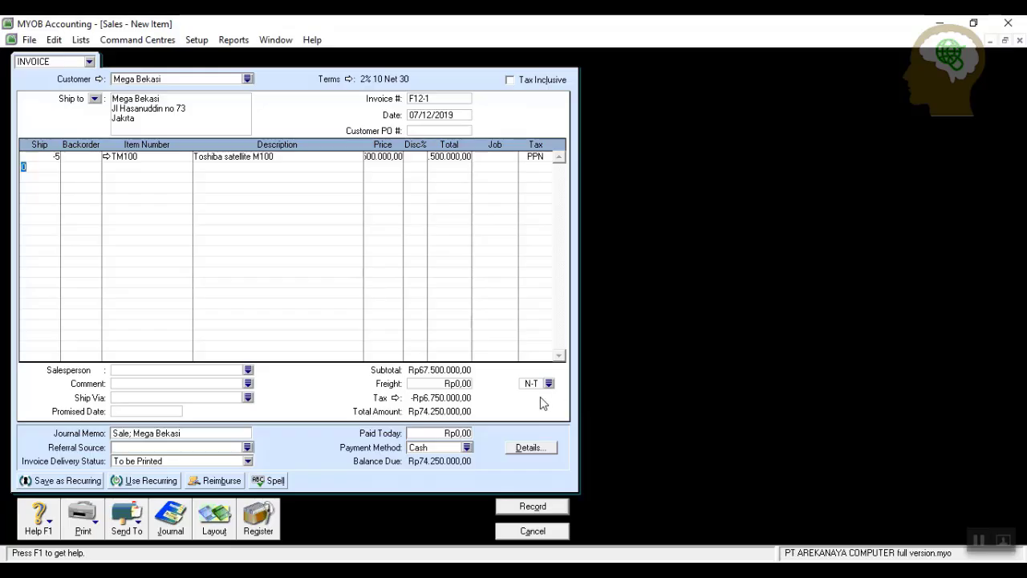
Add a -2 TM150 line at 14900000 and record the return.
type("-2")
key("Tab")
key("Tab")
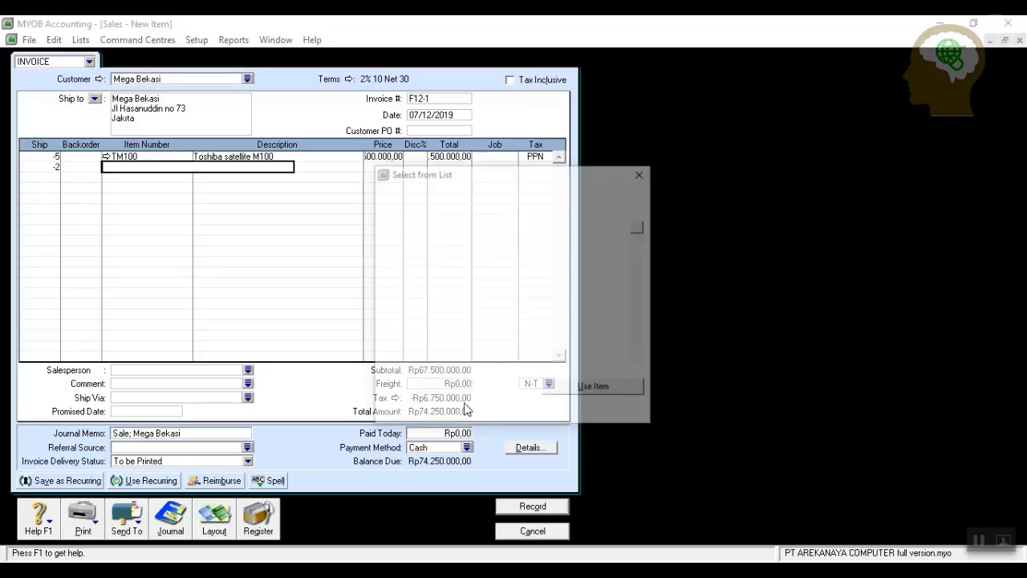
left_click(562, 226)
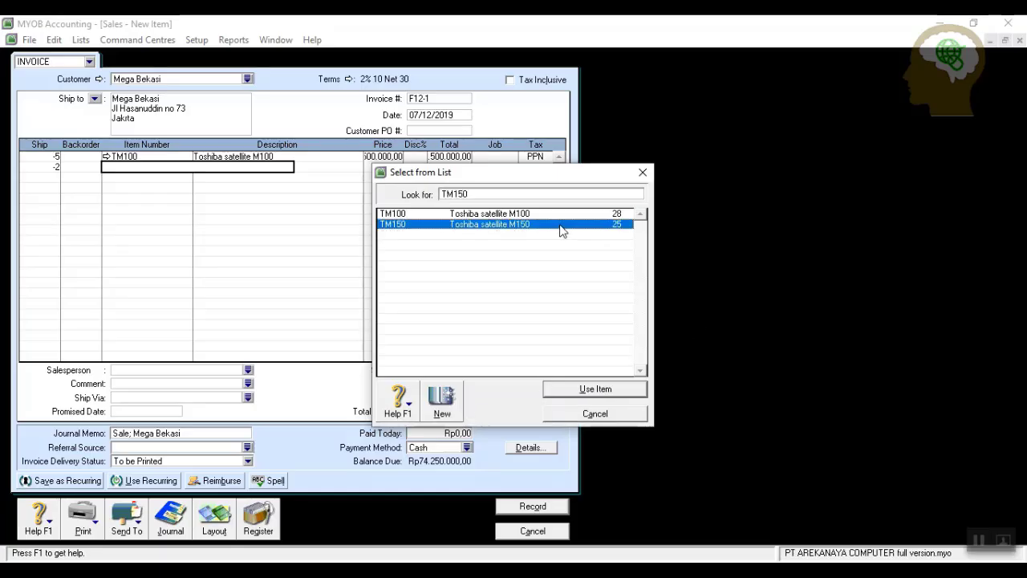
left_click(586, 388)
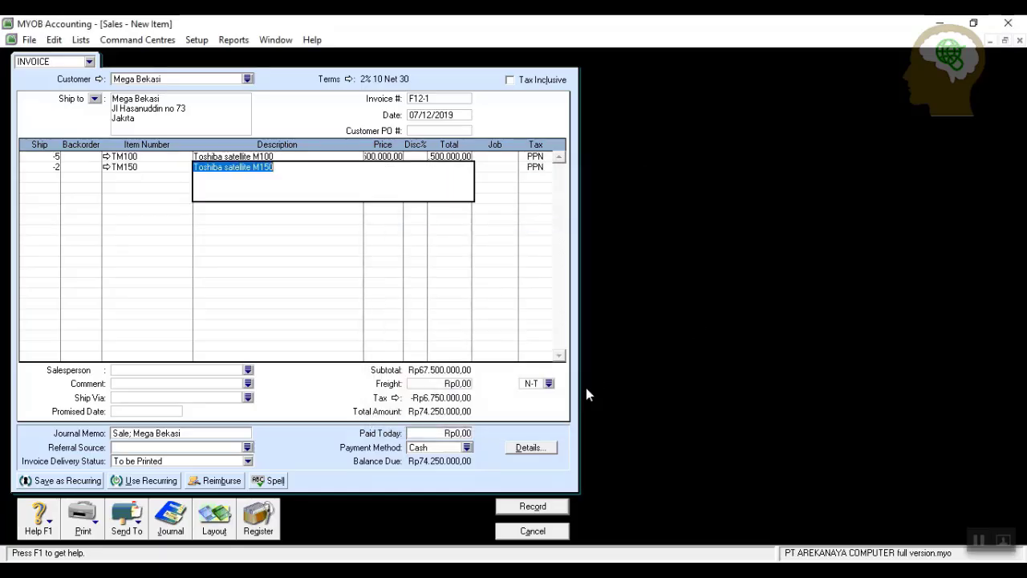
key("Tab")
type("1")
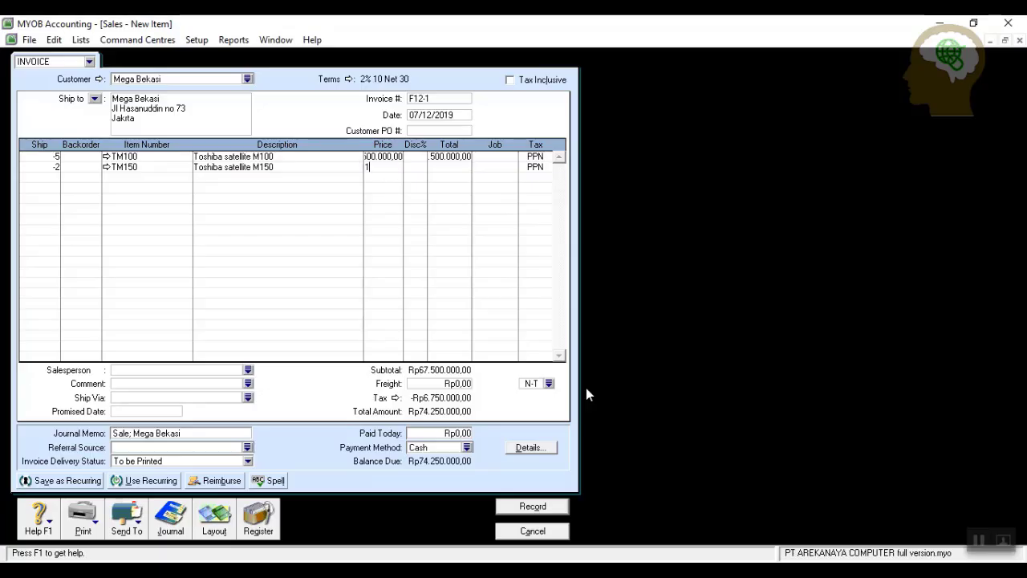
type("4900000")
key("Return")
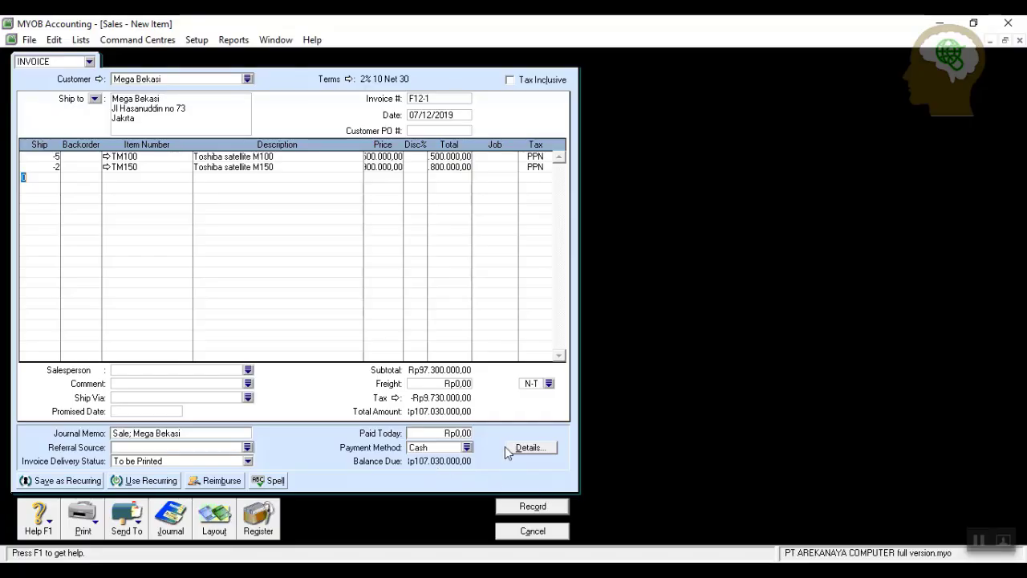
left_click(522, 507)
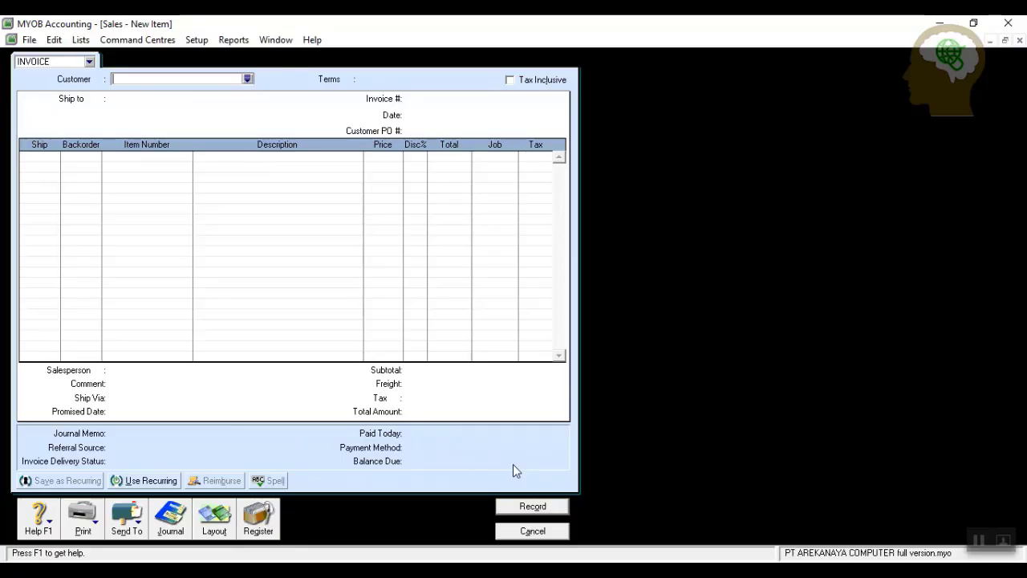
Settle Mega Bekasi's credit from the Returns & Credits list as NK12-1, dated 7/12/2019.
left_click(259, 518)
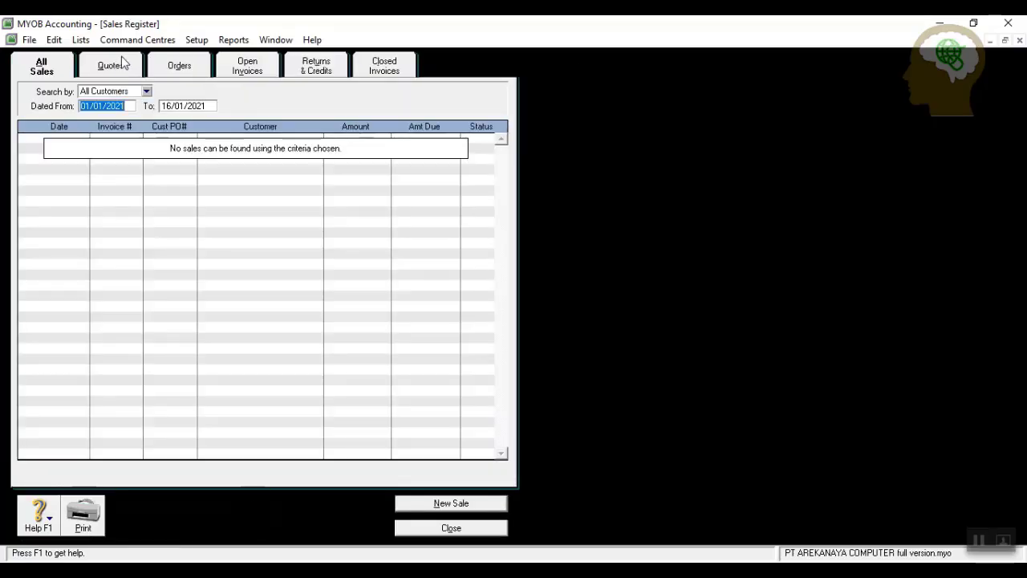
left_click(313, 69)
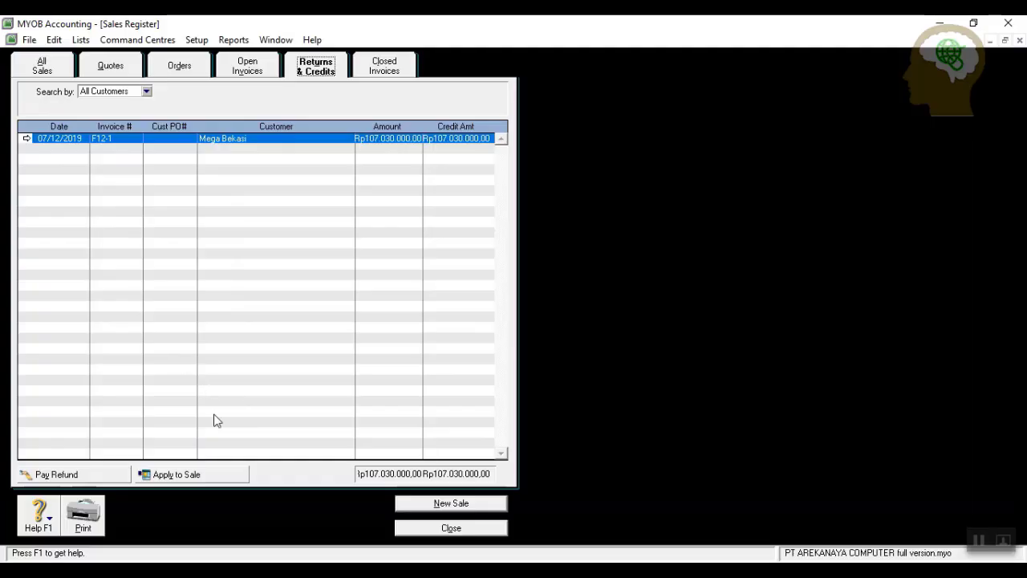
left_click(193, 476)
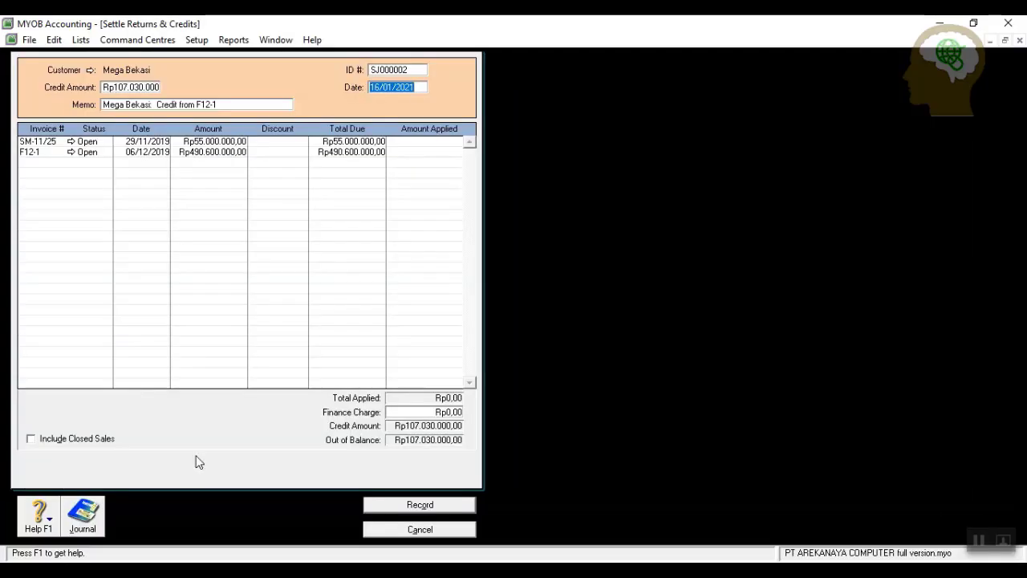
left_click(417, 71)
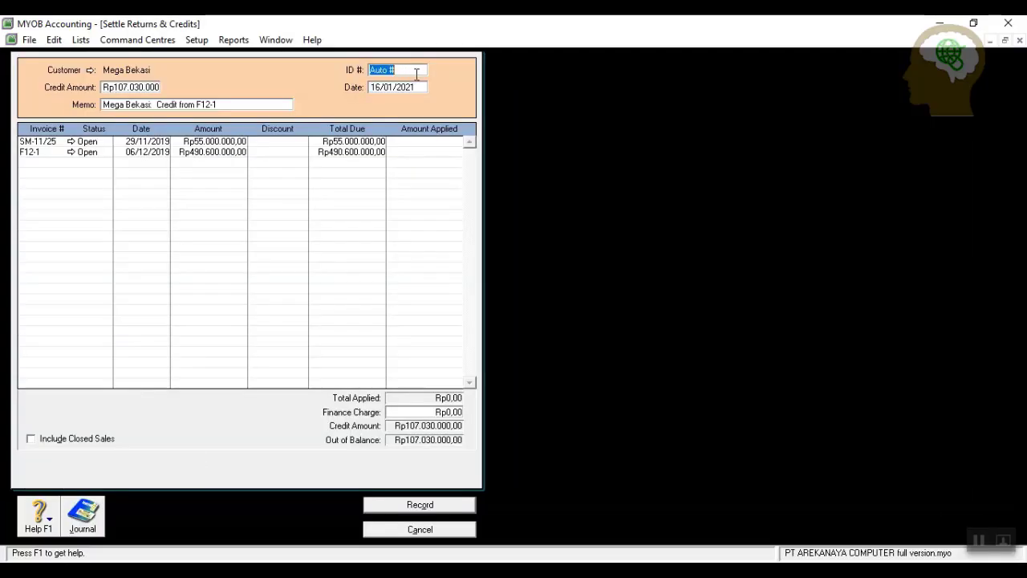
type("nk")
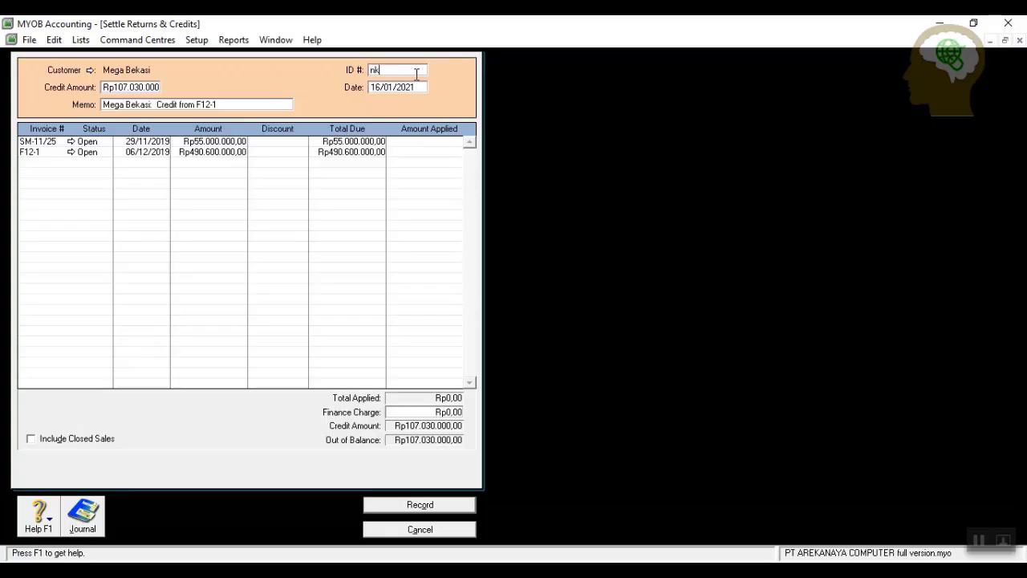
key("BackSpace")
key("BackSpace")
type("NK12-1")
left_click(418, 83)
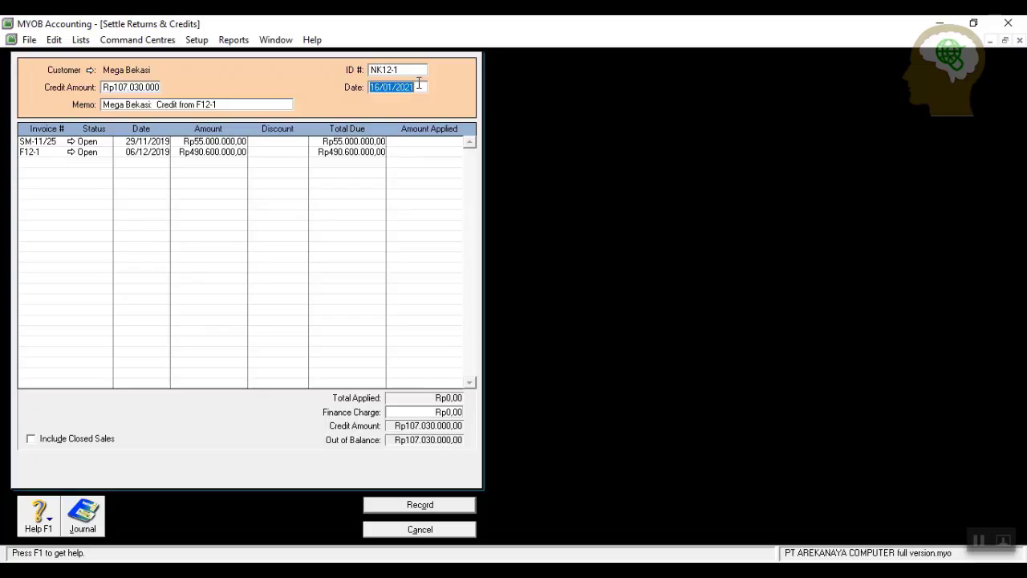
type("7/12/2019")
Apply the credit to F12-1, zero both invoice discounts, and record the settlement.
left_click(415, 153)
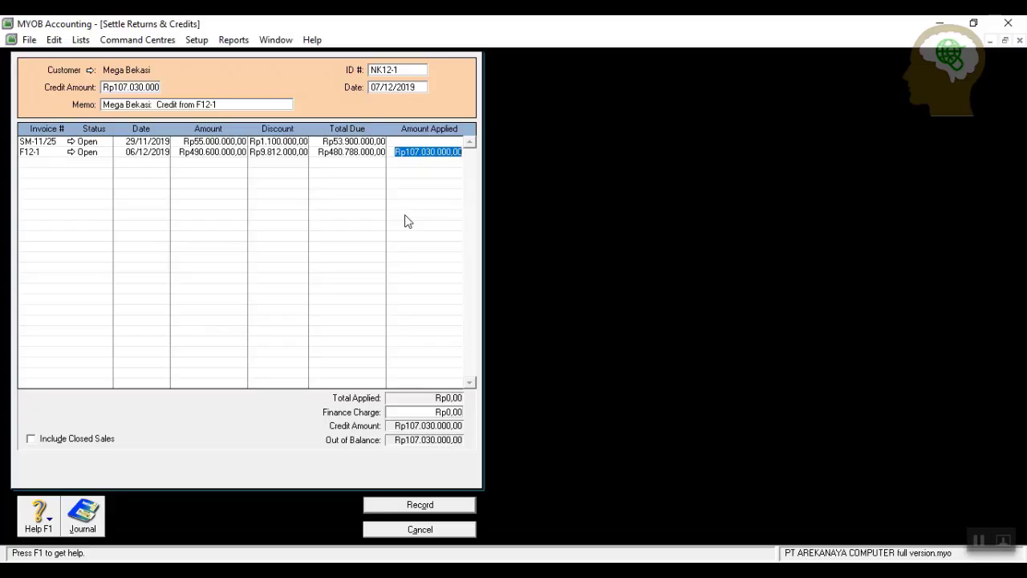
key("Tab")
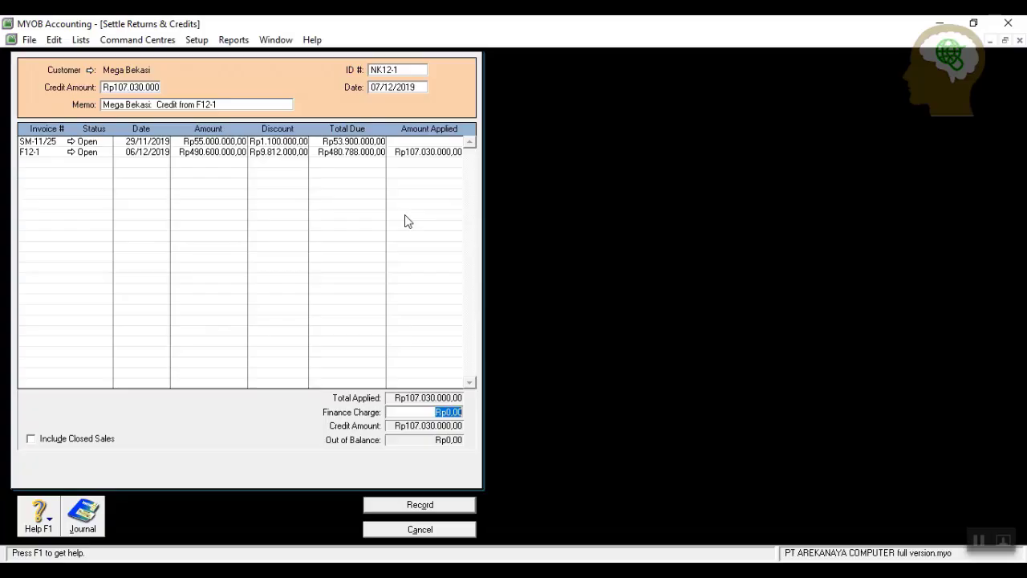
left_click(278, 151)
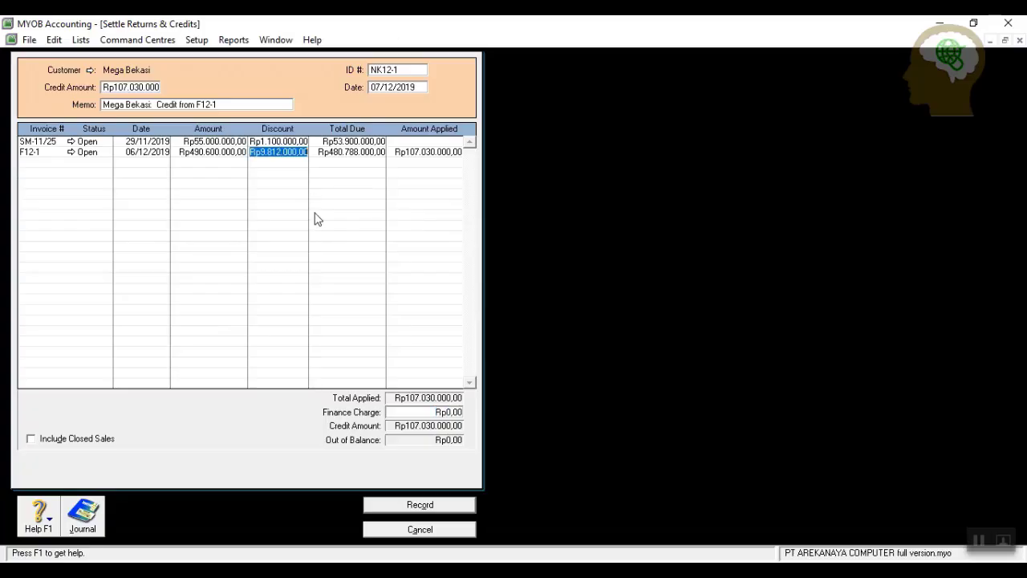
type("0")
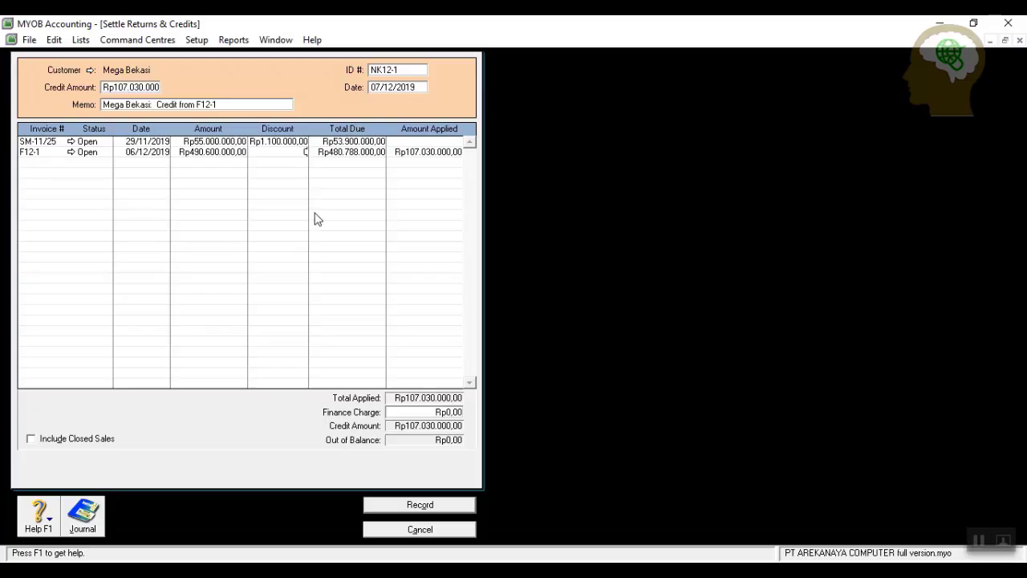
key("Up")
type("0")
key("Tab")
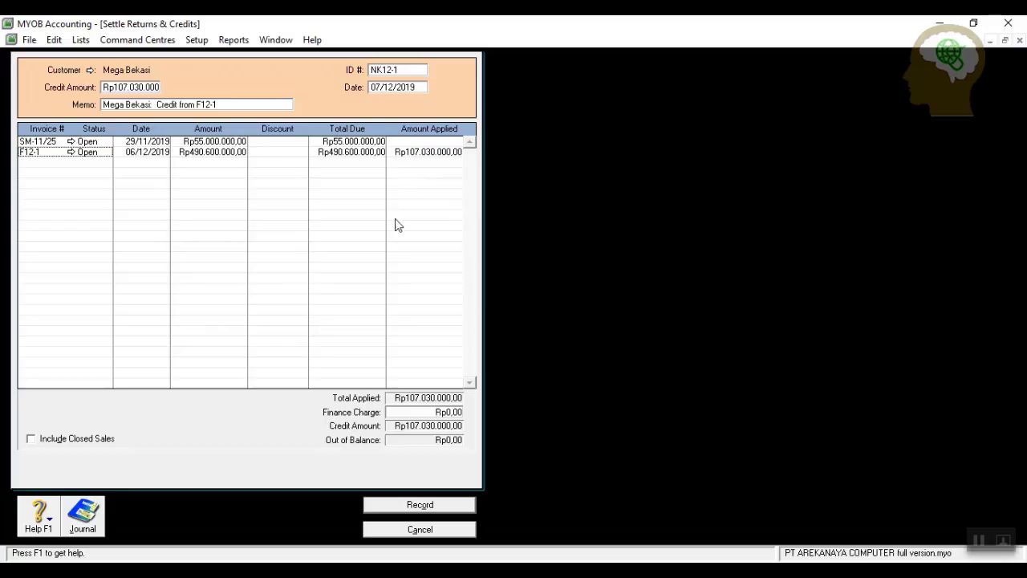
left_click(414, 505)
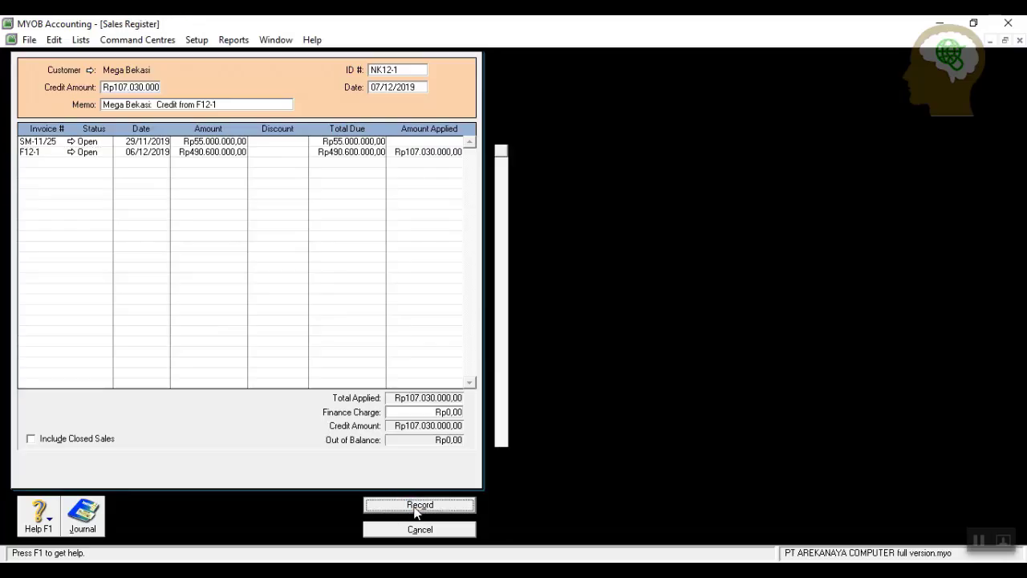
left_click(436, 527)
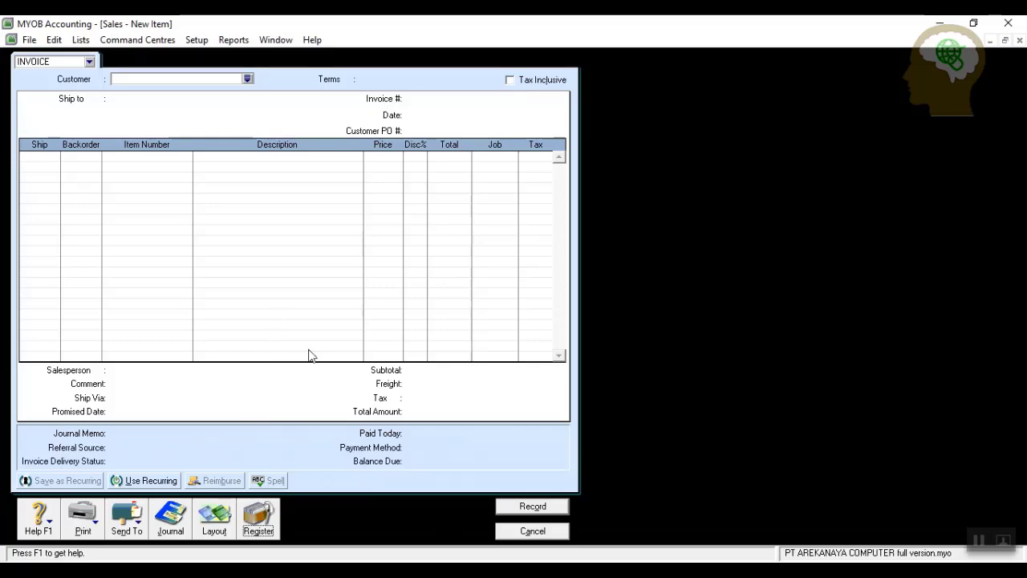
left_click(523, 530)
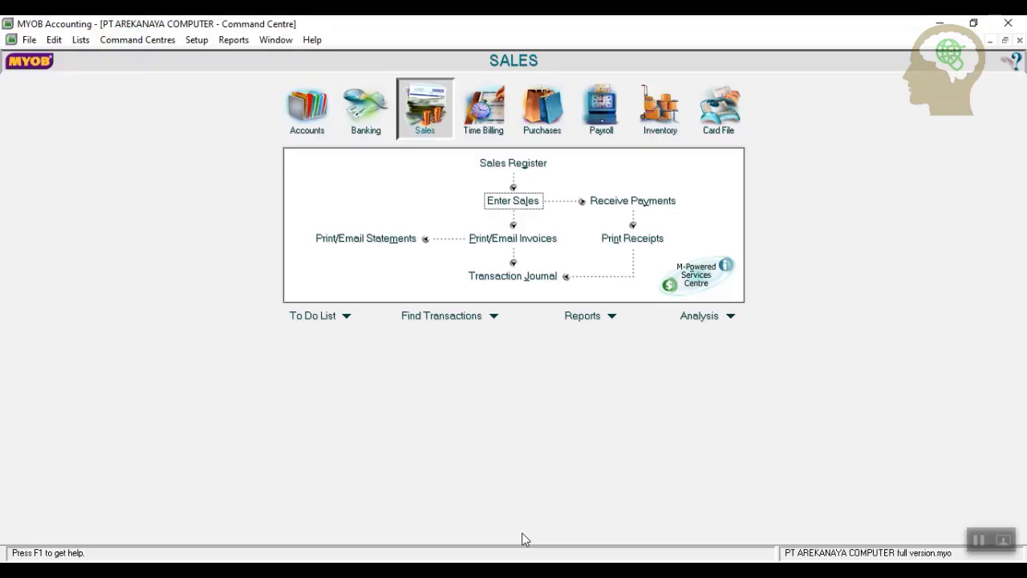
left_click(527, 100)
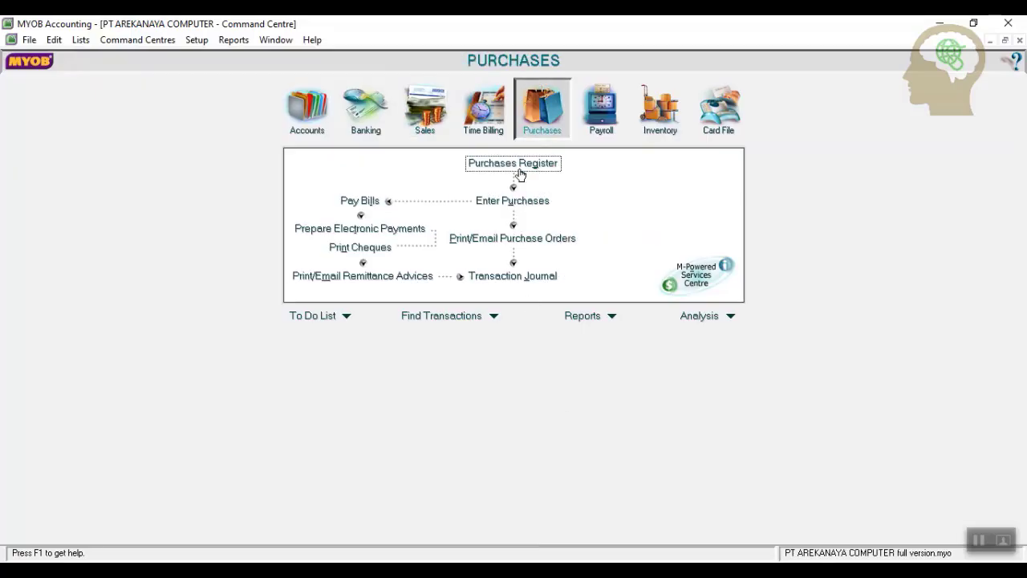
left_click(513, 208)
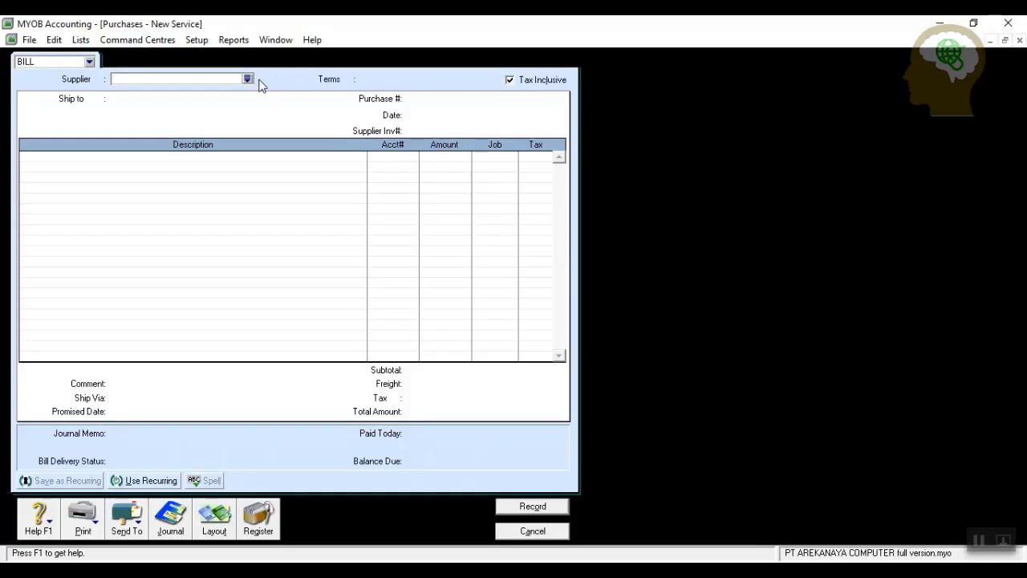
left_click(248, 78)
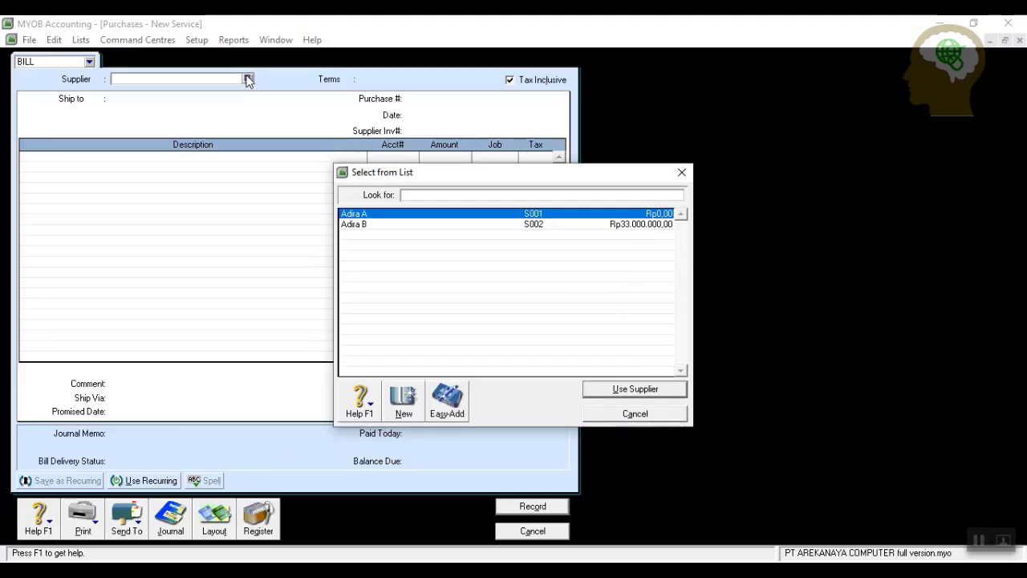
left_click(386, 225)
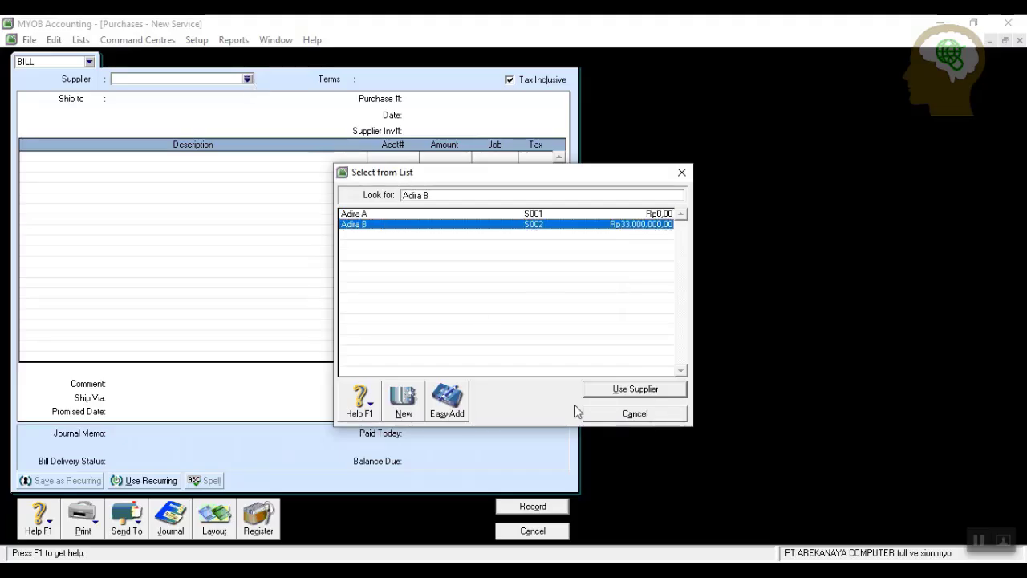
left_click(604, 392)
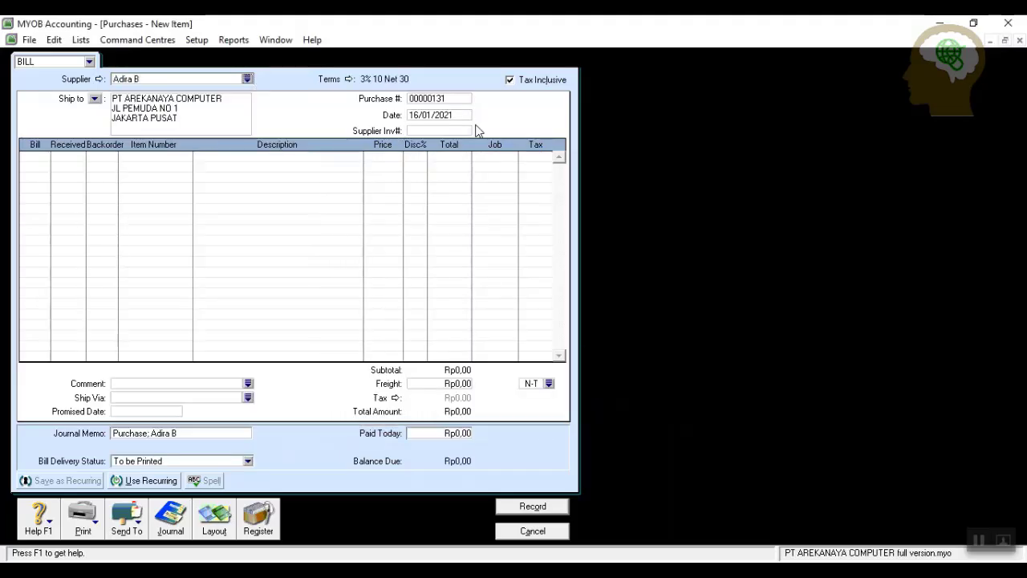
Make the bill tax-exclusive, numbered F05 and dated 10/12/2019.
left_click(510, 80)
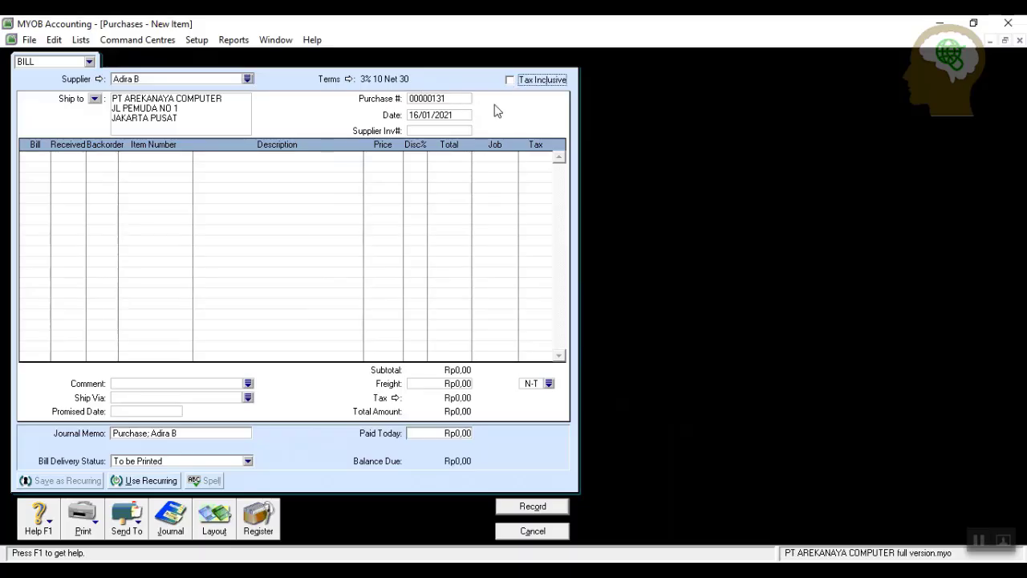
left_click(462, 100)
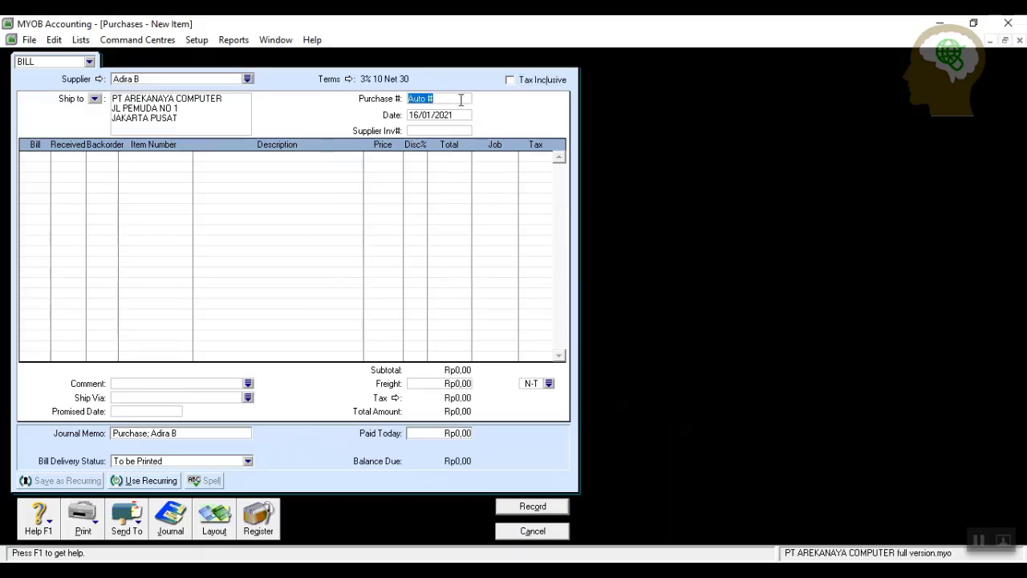
type("F05")
left_click(467, 113)
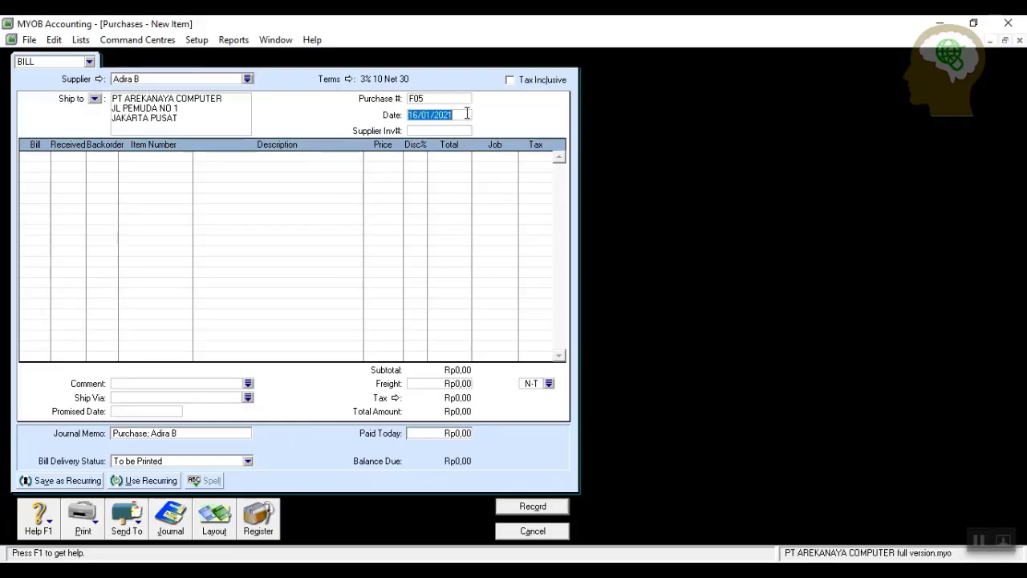
type("10/12/2019")
Add a first bill line of 28 TM100 at 10000000.
left_click(46, 157)
type("28")
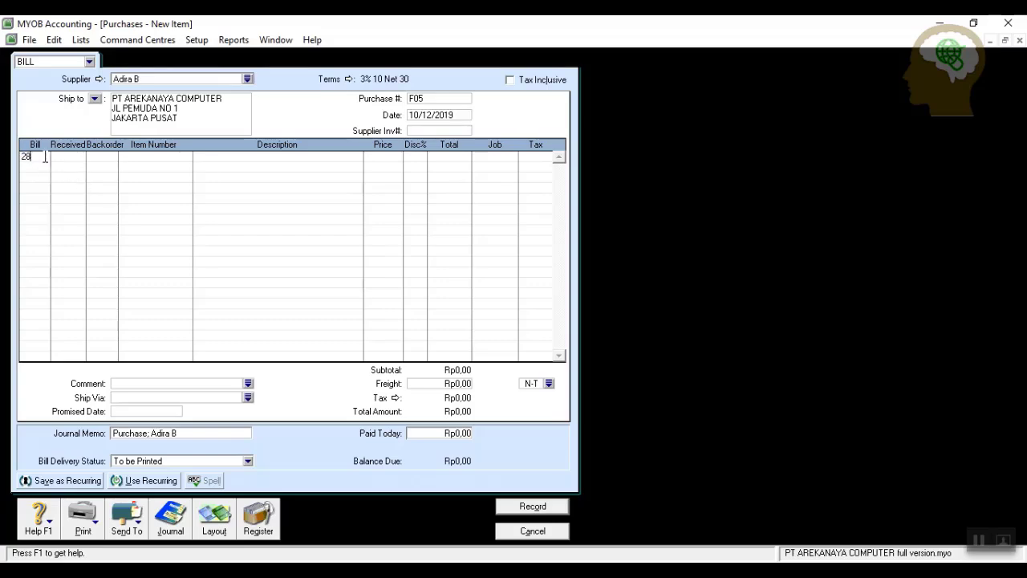
key("Tab")
key("Tab")
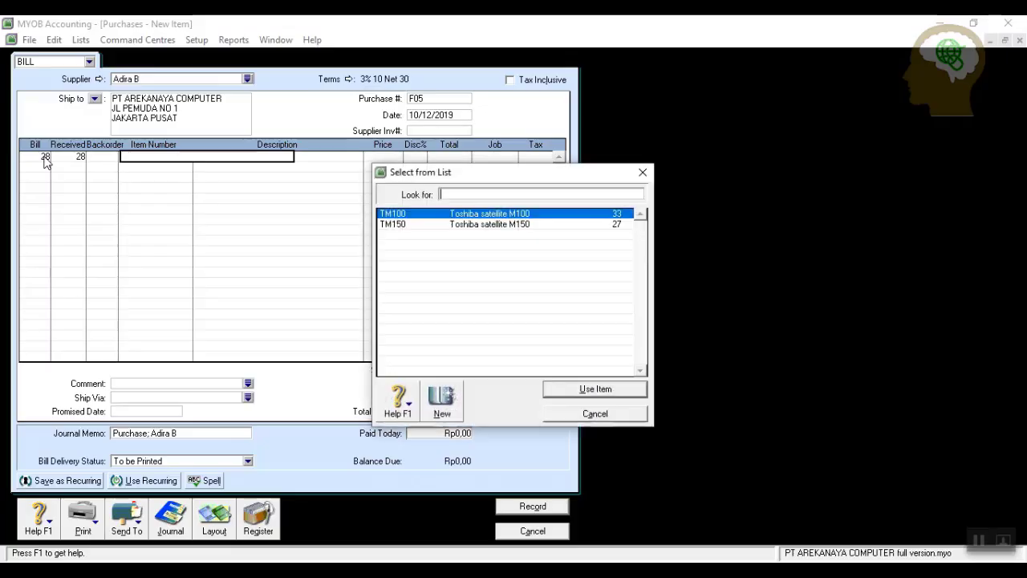
left_click(571, 388)
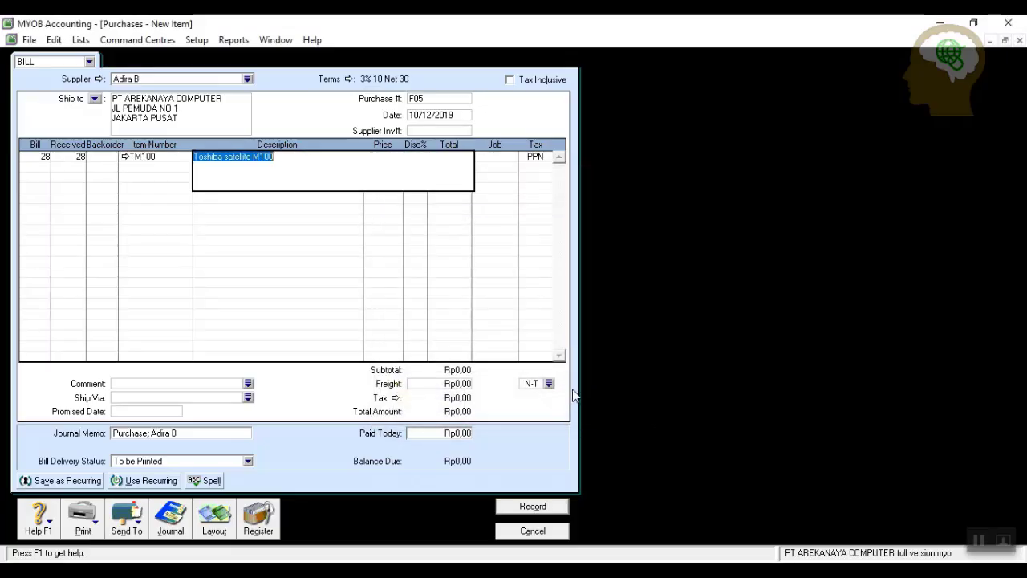
key("Tab")
type("10000000")
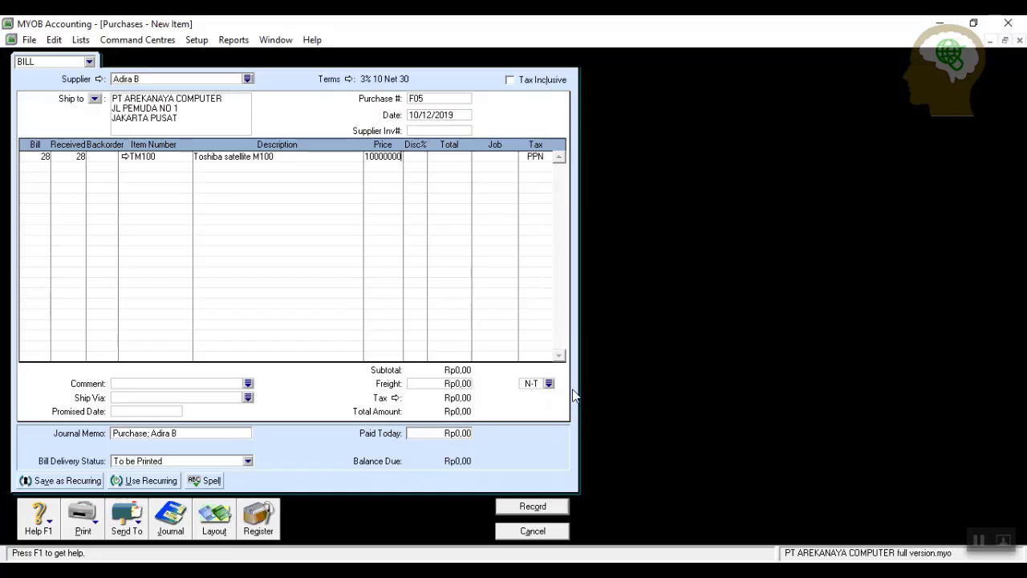
key("Return")
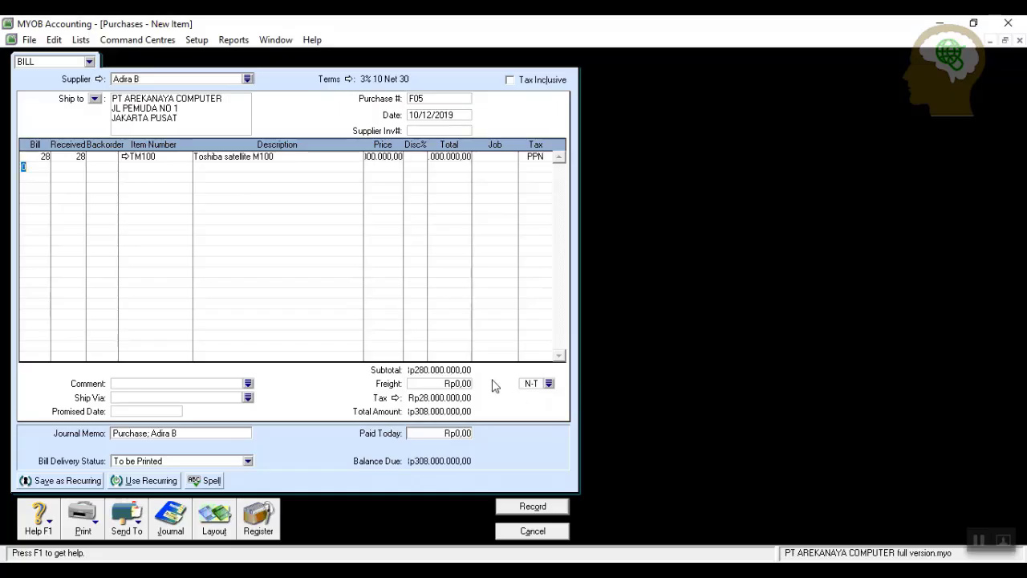
Start the second bill line with 15 units of TM150.
type("15")
key("Tab")
key("Tab")
key("Tab")
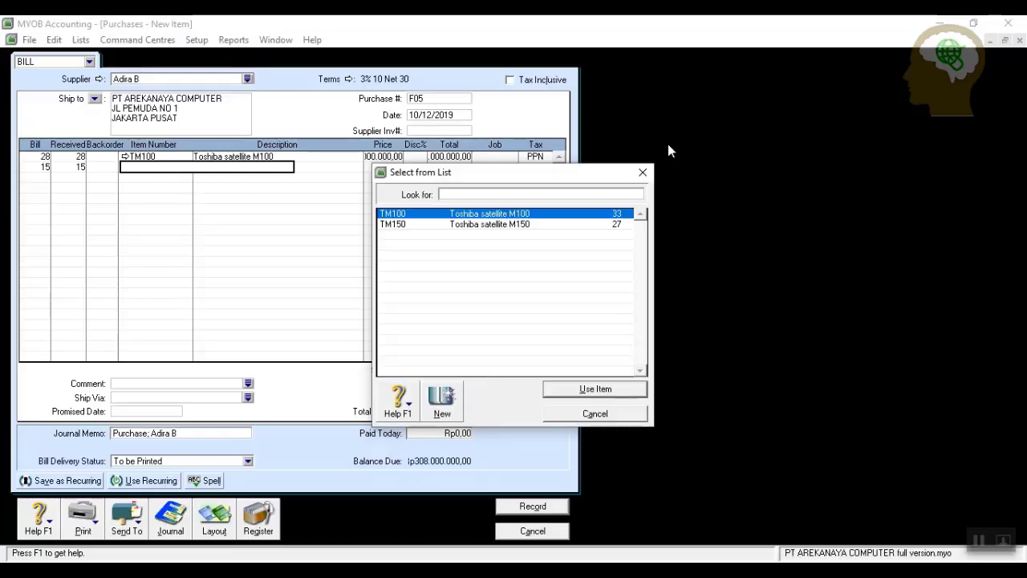
left_click(598, 225)
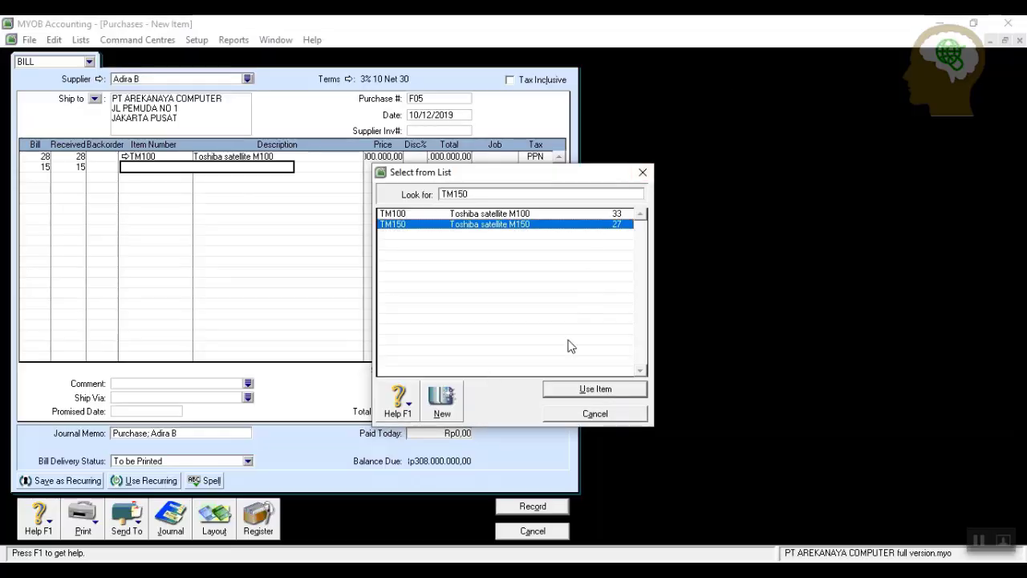
left_click(574, 388)
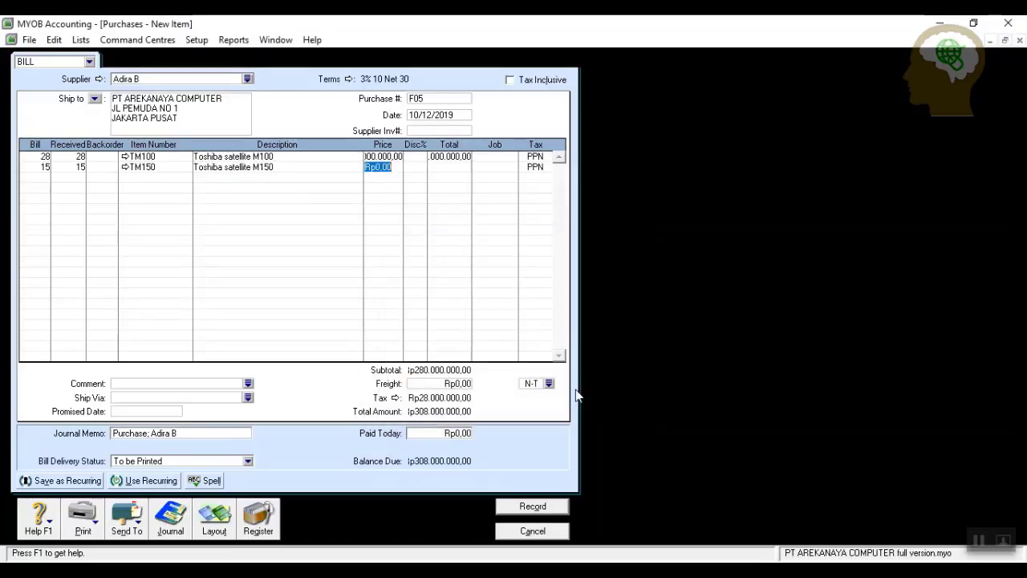
Price the TM150 line at 12000000 and review the journal recap.
type("12000000")
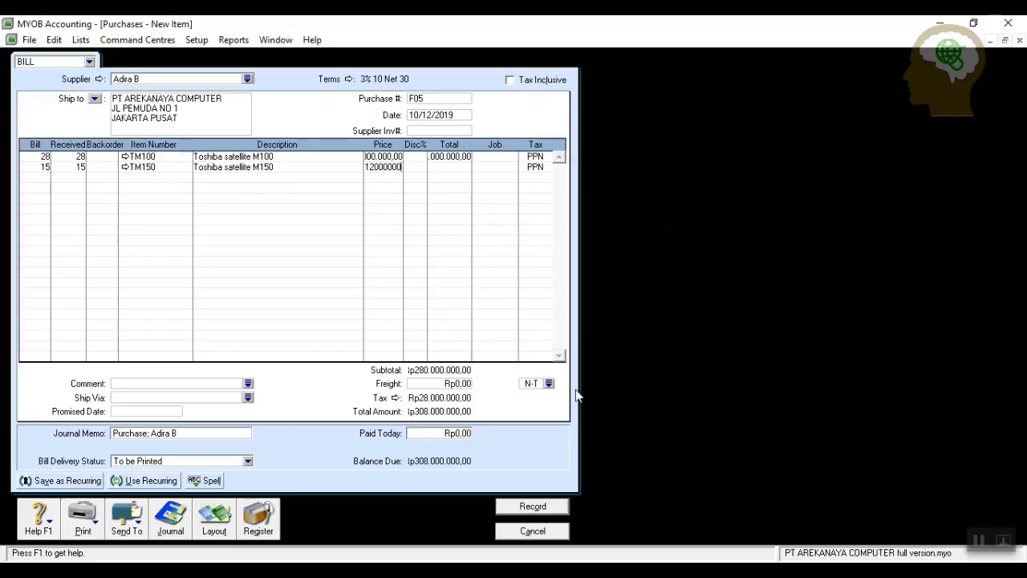
key("Return")
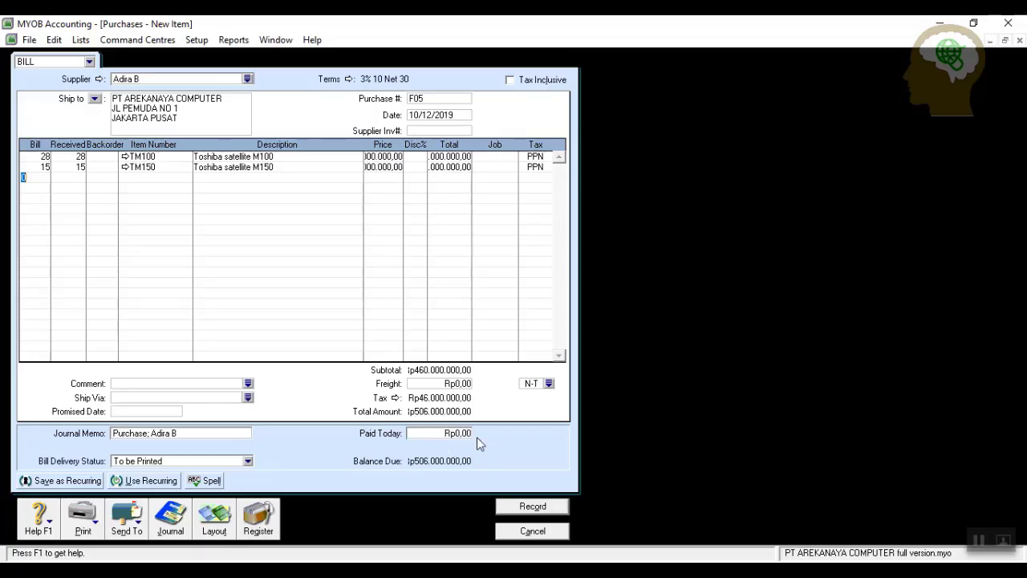
key("ctrl+r")
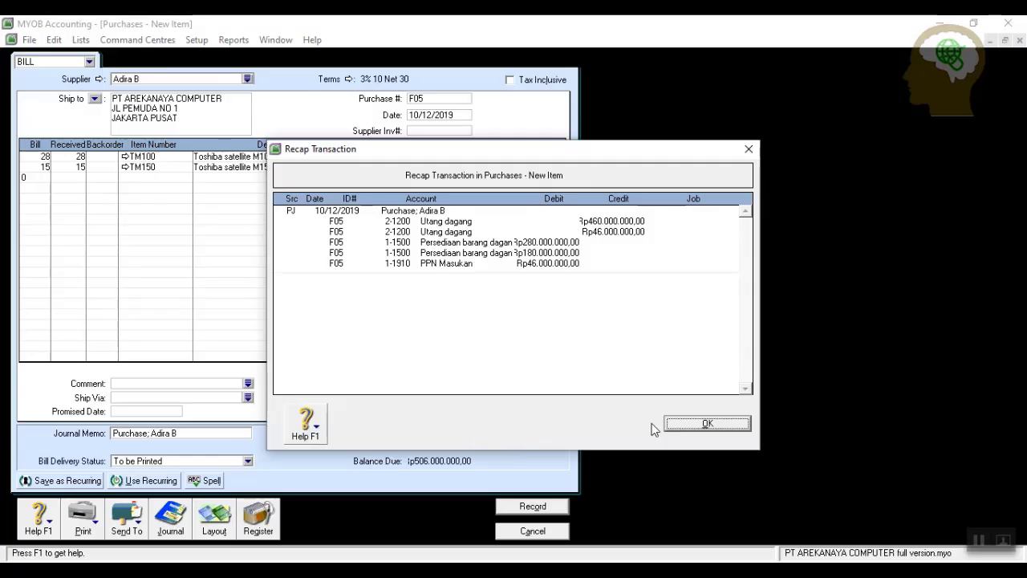
left_click(684, 426)
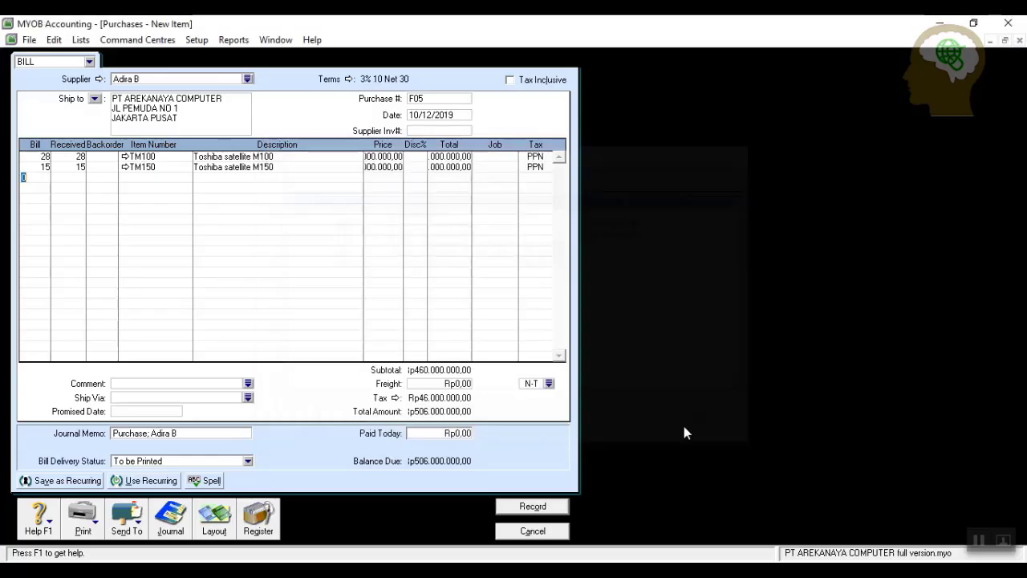
Record bill F05, declining the suggested tax-code change to keep PPN.
left_click(523, 509)
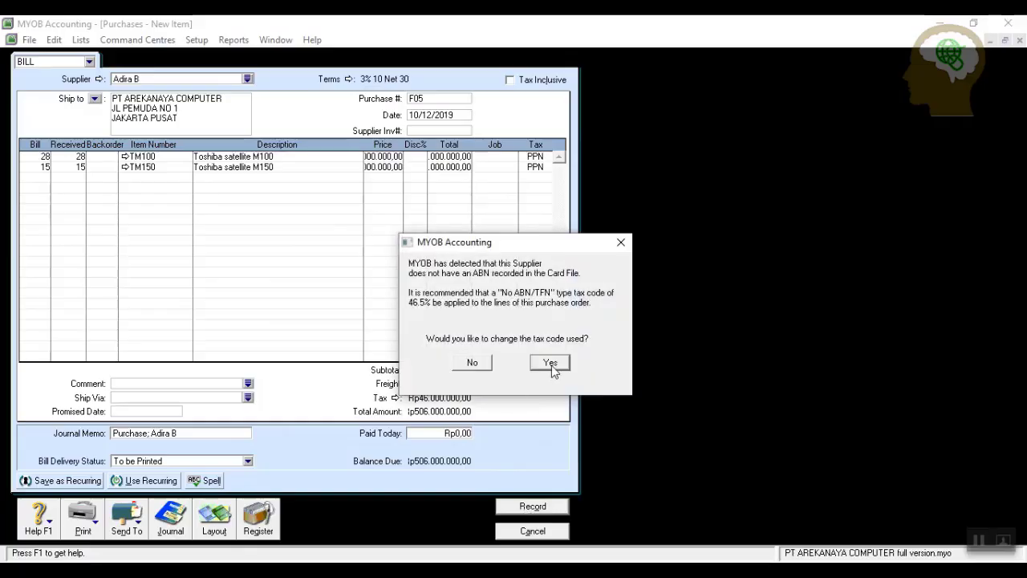
left_click(550, 362)
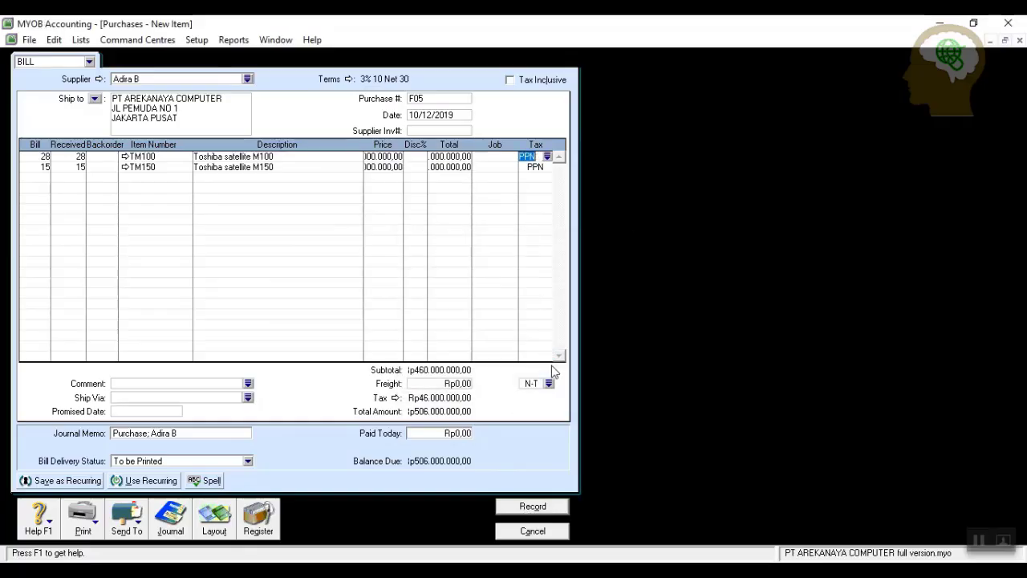
left_click(513, 506)
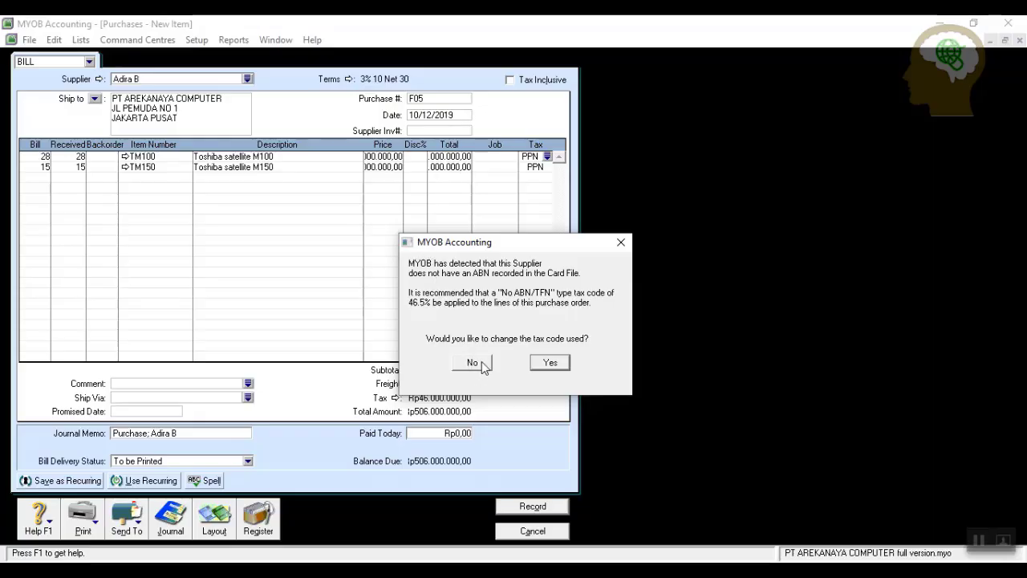
left_click(473, 363)
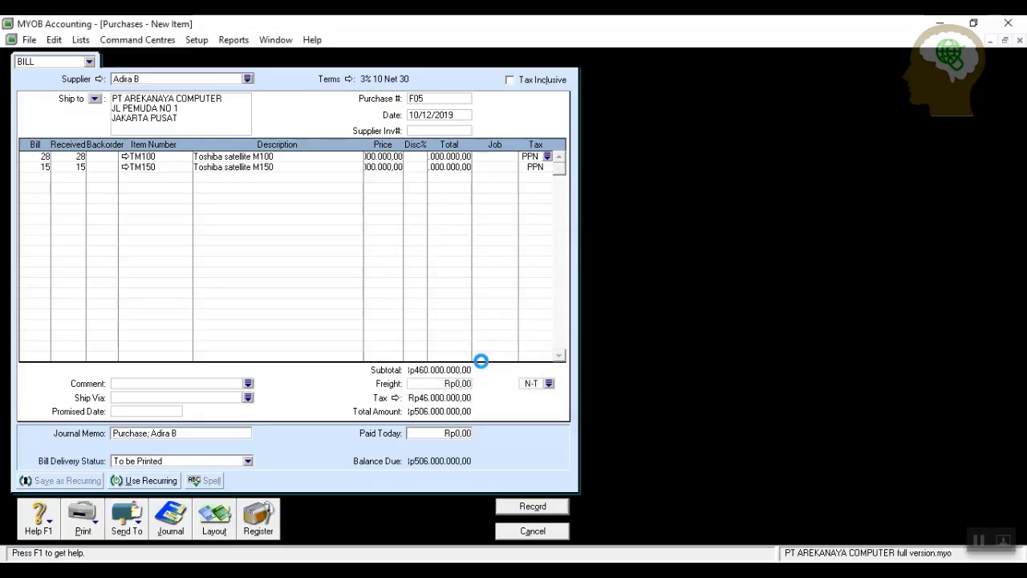
Close the purchase window and open Reconcile Accounts from Banking.
left_click(539, 530)
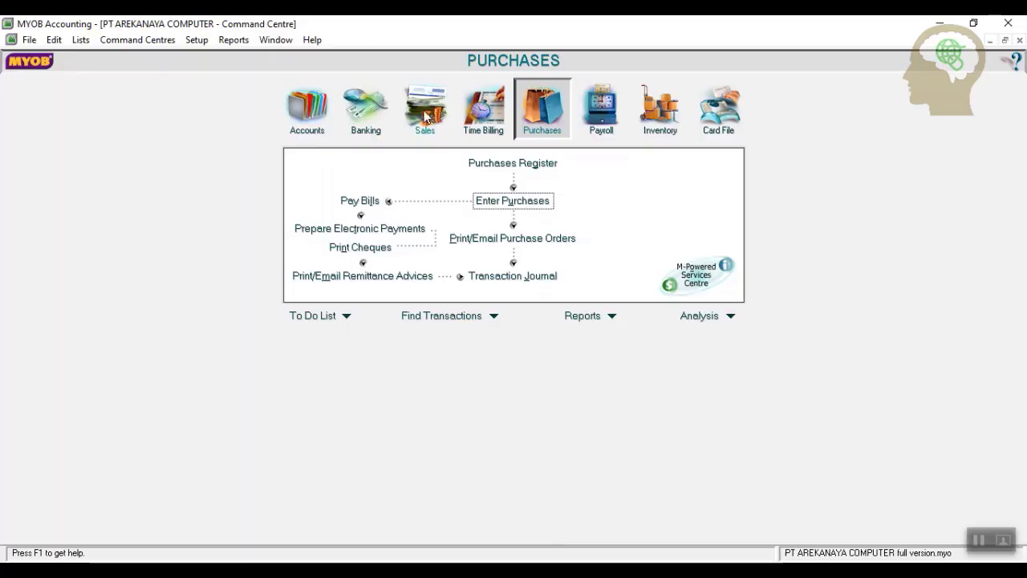
left_click(366, 108)
left_click(513, 223)
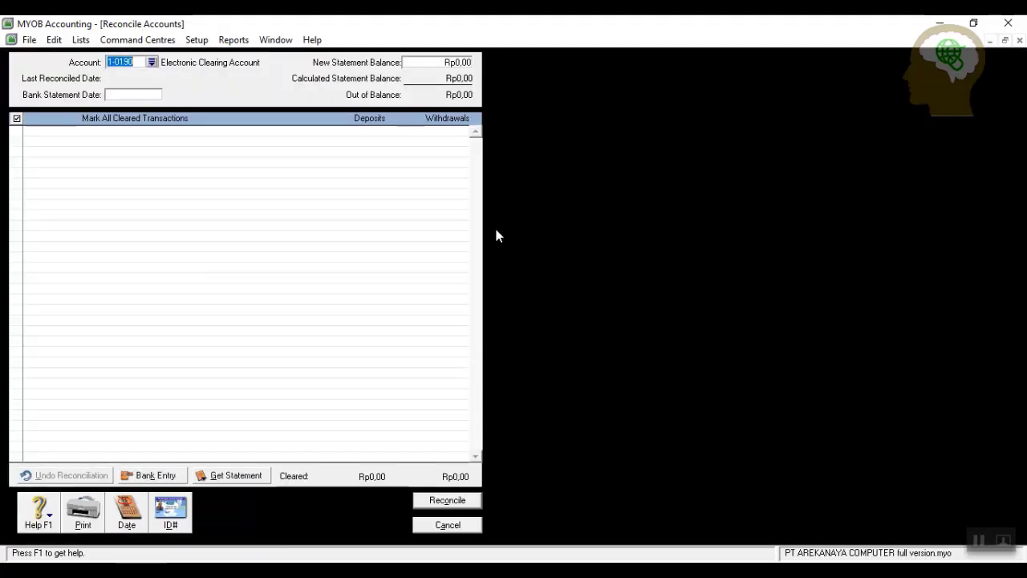
Reconcile account 1-1100 Kas dibank as of 31/12/2019 against a Rp84.000.000 statement balance.
left_click(121, 95)
type("31/12/2019")
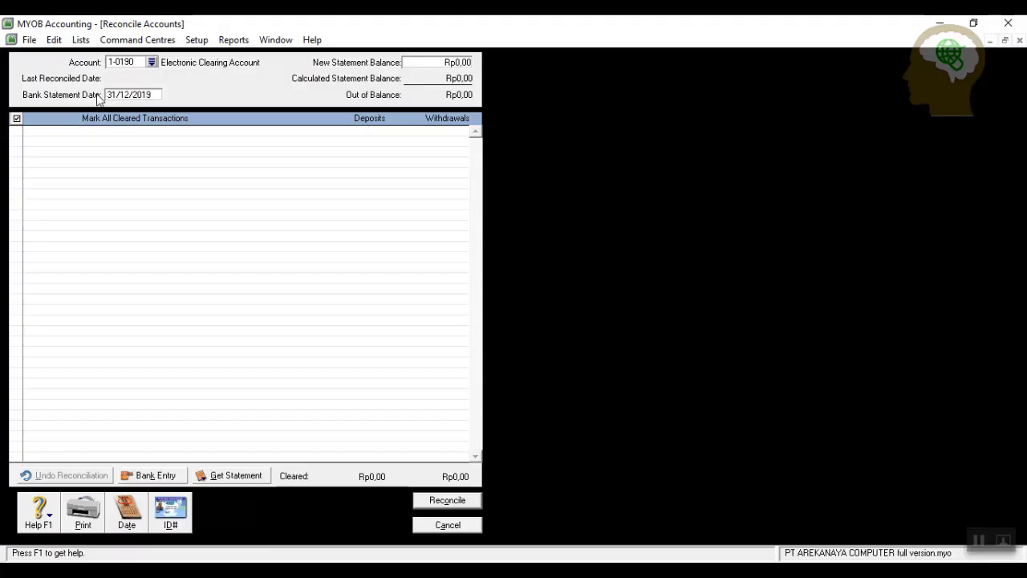
key("Tab")
left_click(440, 64)
left_click(152, 62)
left_click(475, 226)
left_click(562, 389)
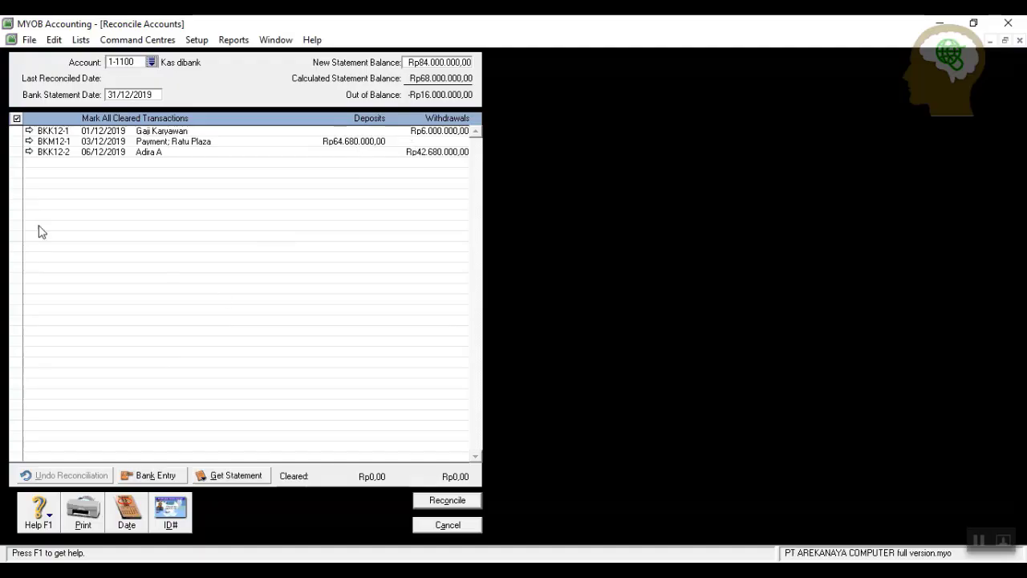
Enter a Rp5.000.000 bank service charge to 9-1200 Beban administrasi bank.
left_click(153, 475)
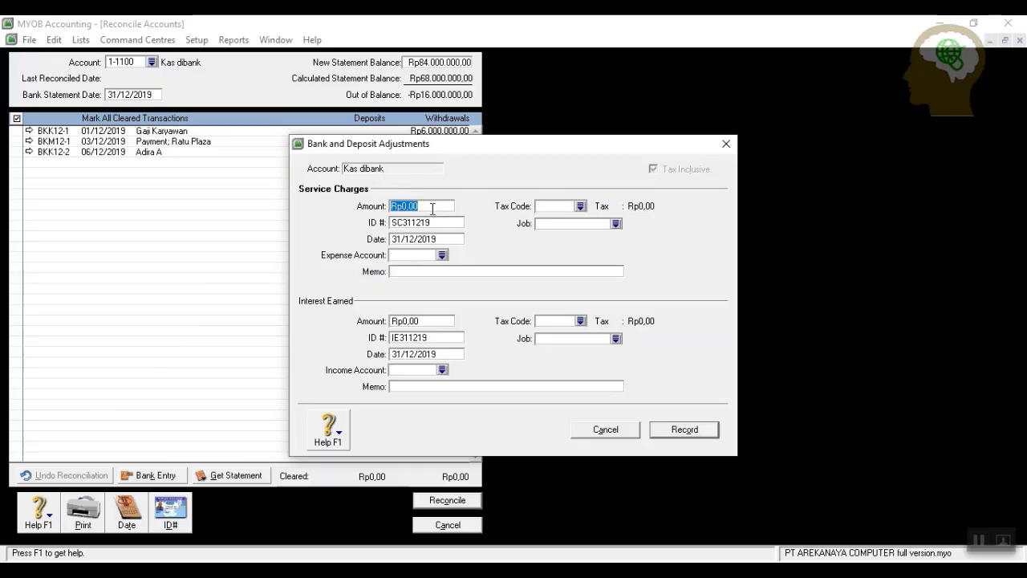
type("5000000")
left_click(442, 255)
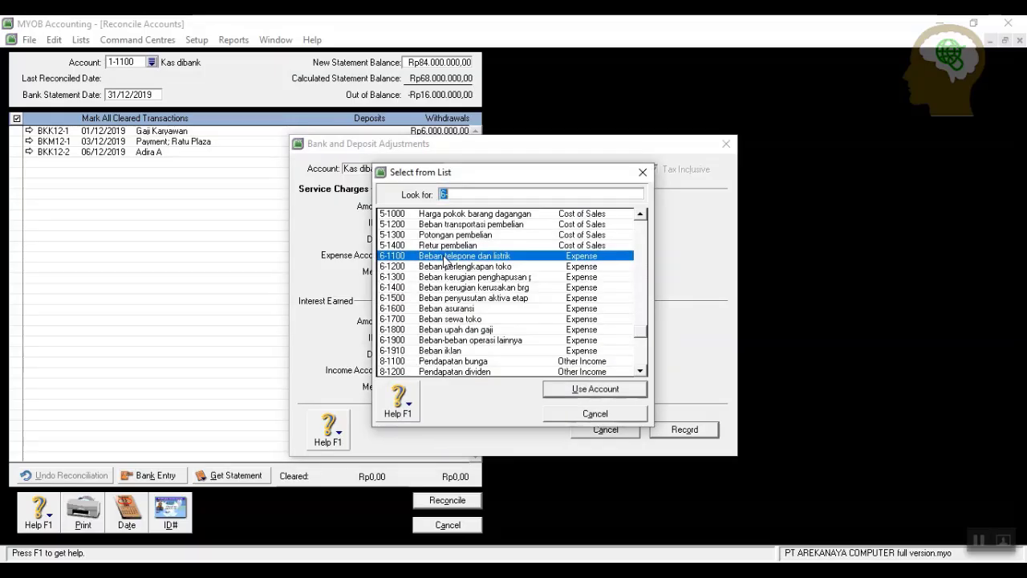
scroll(568, 339, "down", 3)
type("9-1200")
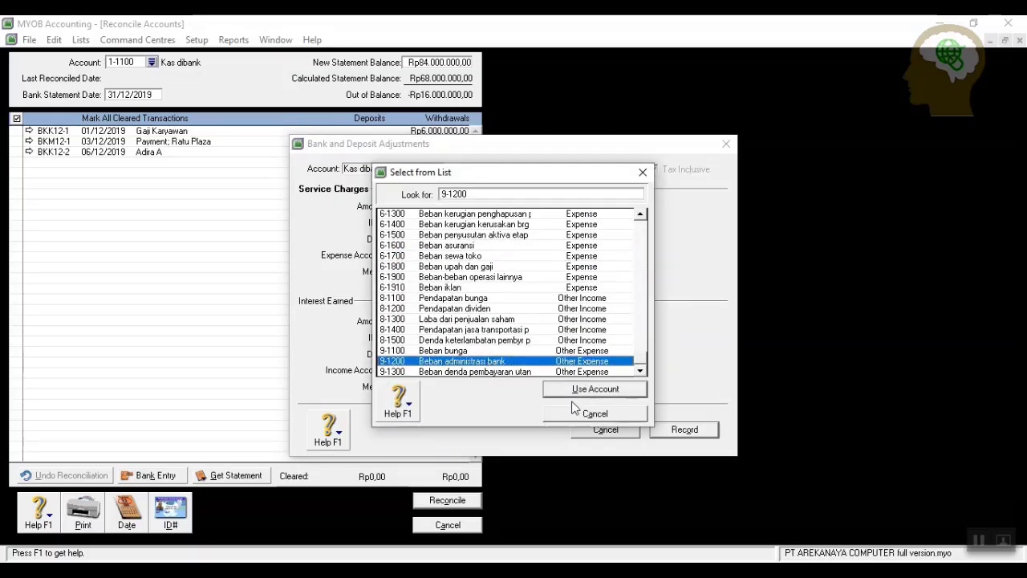
left_click(573, 390)
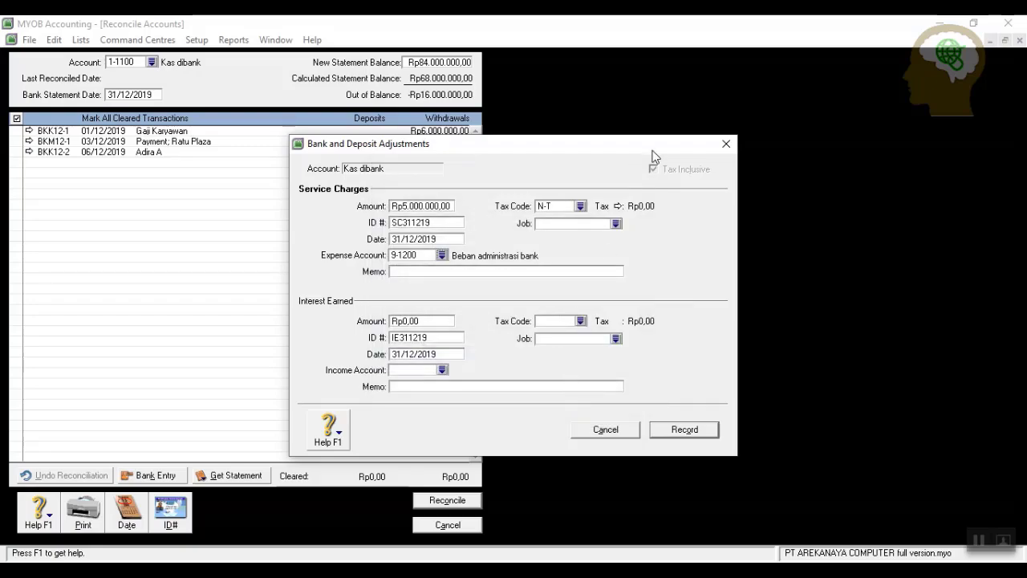
Add Rp6.500.000 interest earned to 8-1100 Pendapatan bunga and record both adjustments.
left_click(429, 321)
type("6500000")
left_click(442, 370)
scroll(514, 309, "down", 7)
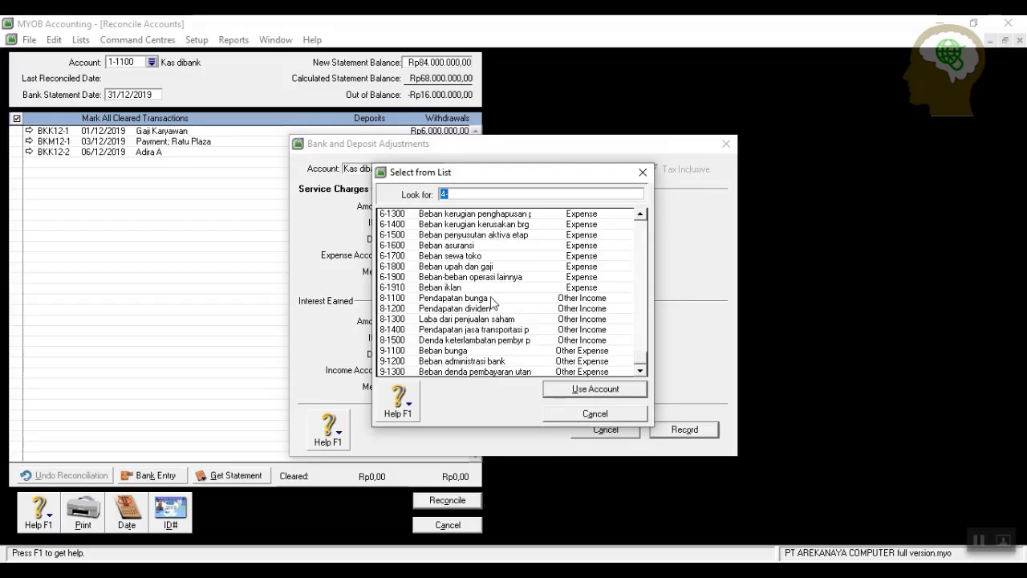
left_click(494, 298)
left_click(582, 397)
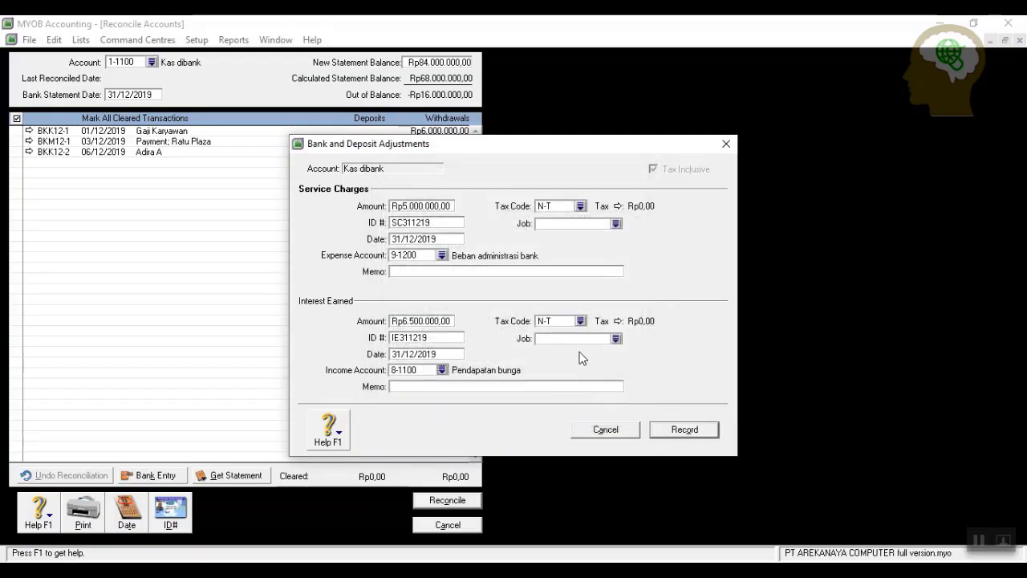
left_click(680, 431)
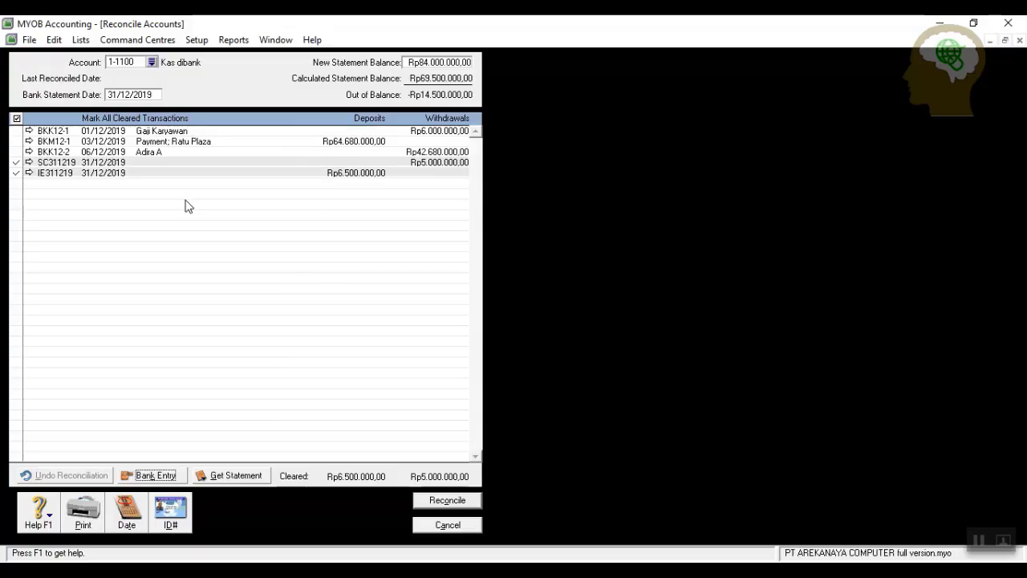
Clear all Kas dibank transactions, reconcile at a Rp85.500.000 statement balance, and close the window.
left_click(16, 118)
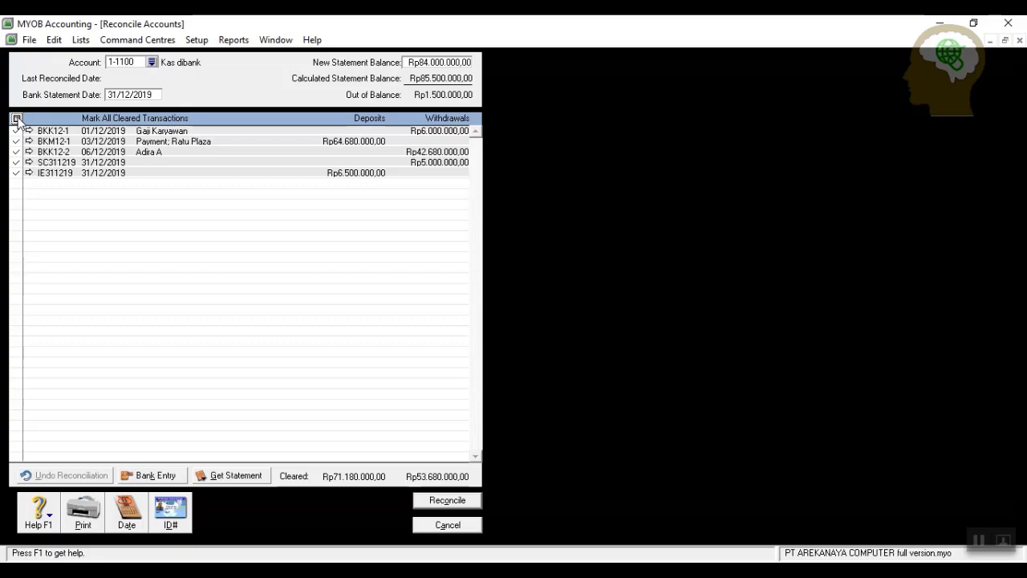
left_click(442, 59)
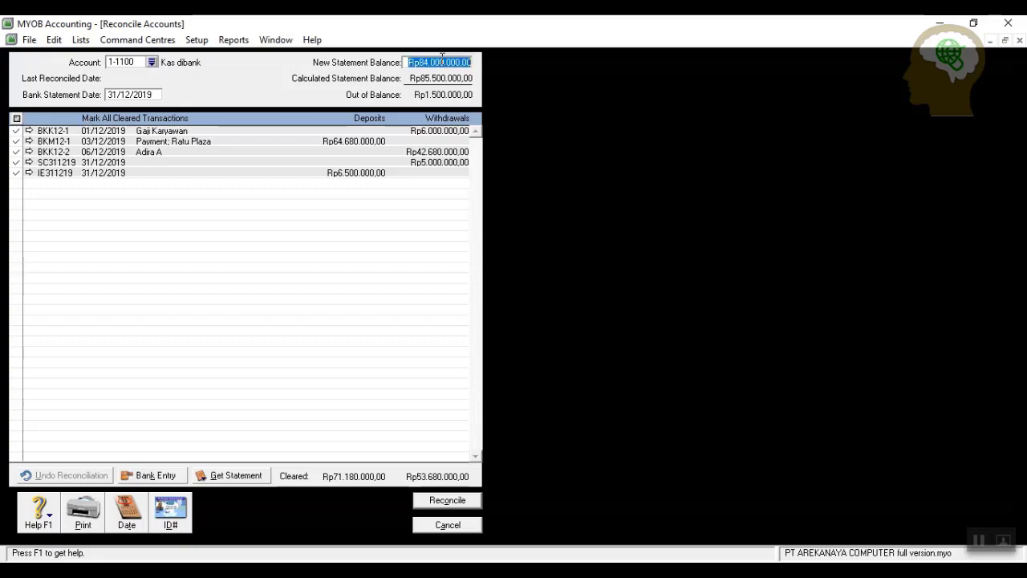
type("85500000")
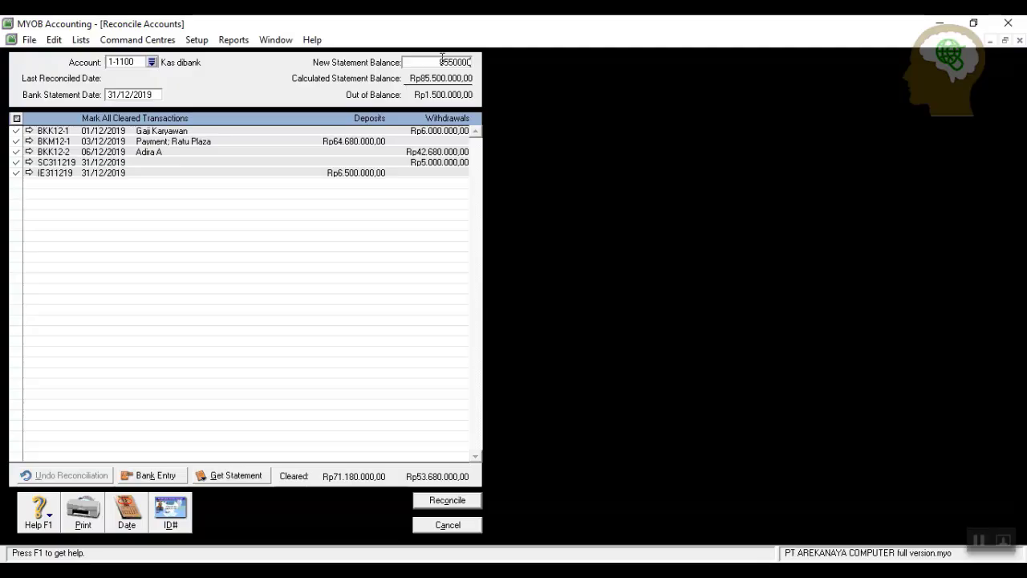
key("Tab")
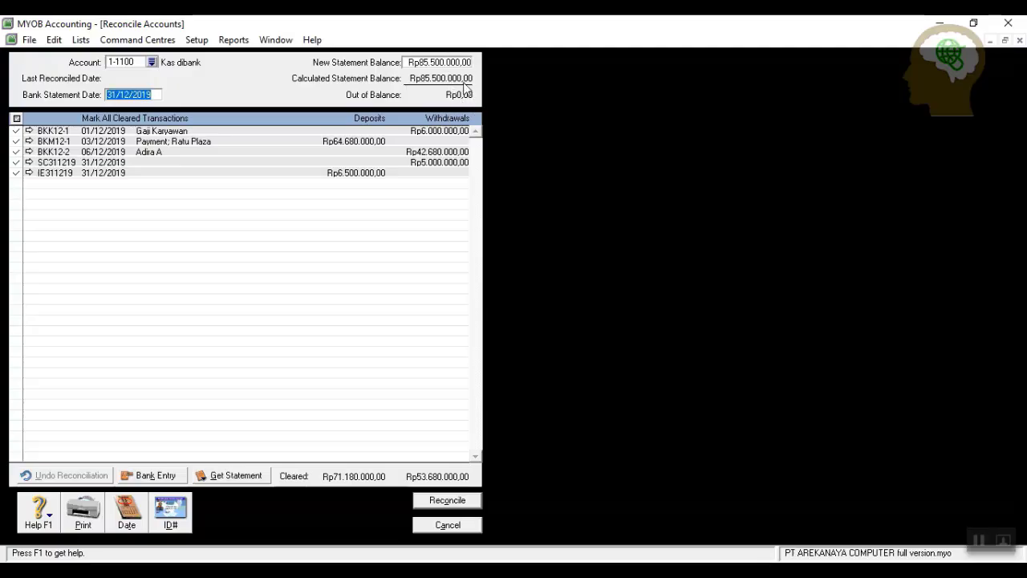
left_click(452, 504)
left_click(607, 382)
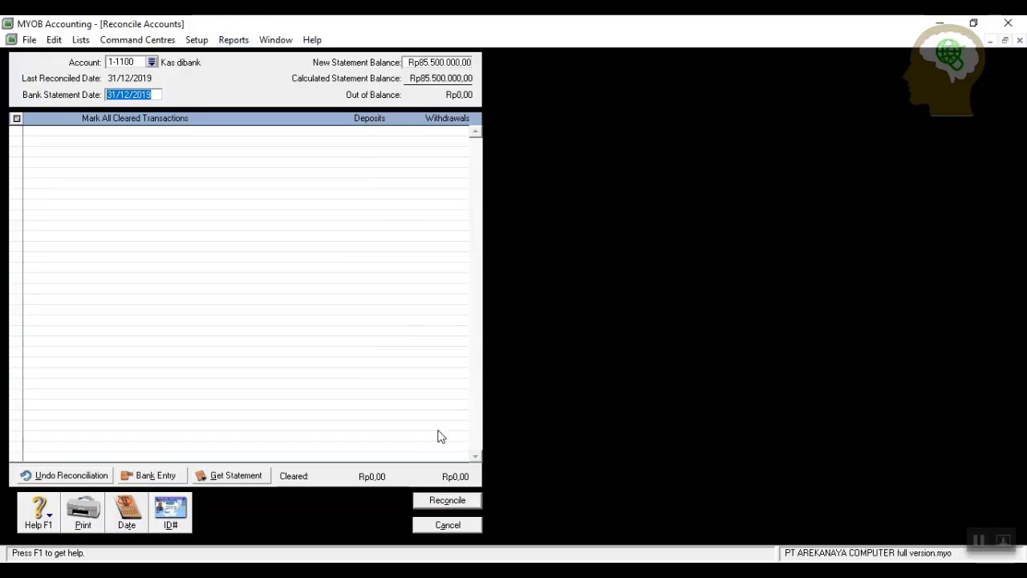
left_click(446, 526)
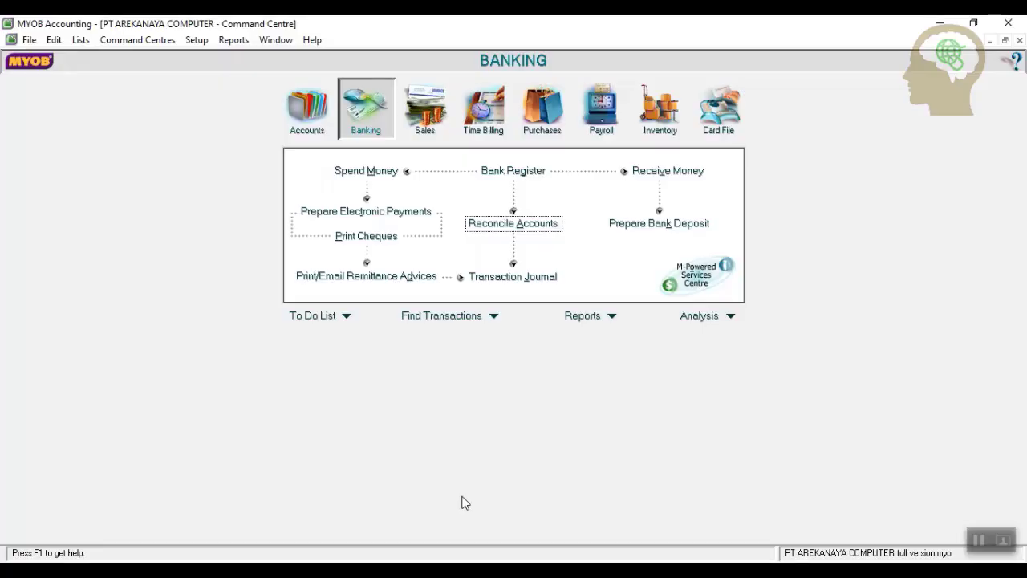
Start a journal entry dated 31/12/2019 with memo 'Penyesuaian Desember 2019'.
left_click(312, 117)
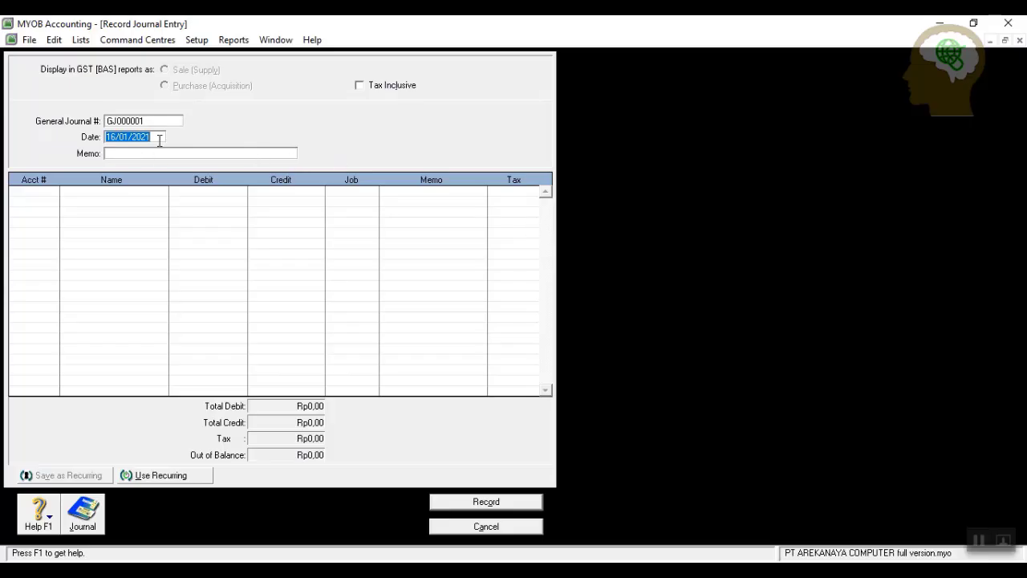
type("31")
left_click(160, 154)
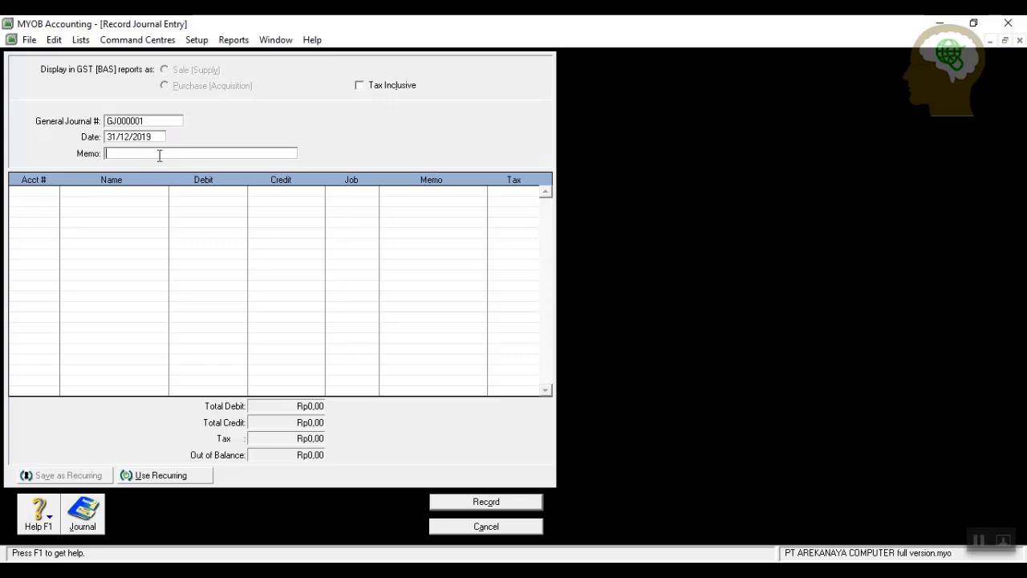
type("pENYESUA")
key("BackSpace")
key("BackSpace")
key("BackSpace")
key("BackSpace")
key("BackSpace")
key("BackSpace")
key("BackSpace")
key("BackSpace")
key("BackSpace")
key("BackSpace")
type("Penyesuaian Desember")
Choose 6-1500 Beban penyusutan aktiva etap as the first line's account.
left_click(52, 196)
left_click(53, 192)
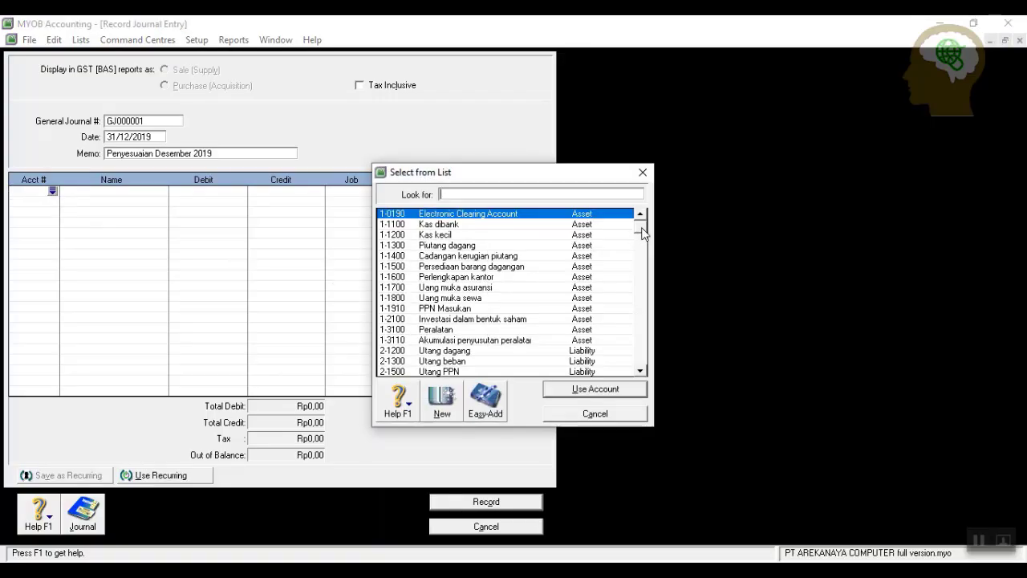
left_click_drag(642, 232, 642, 367)
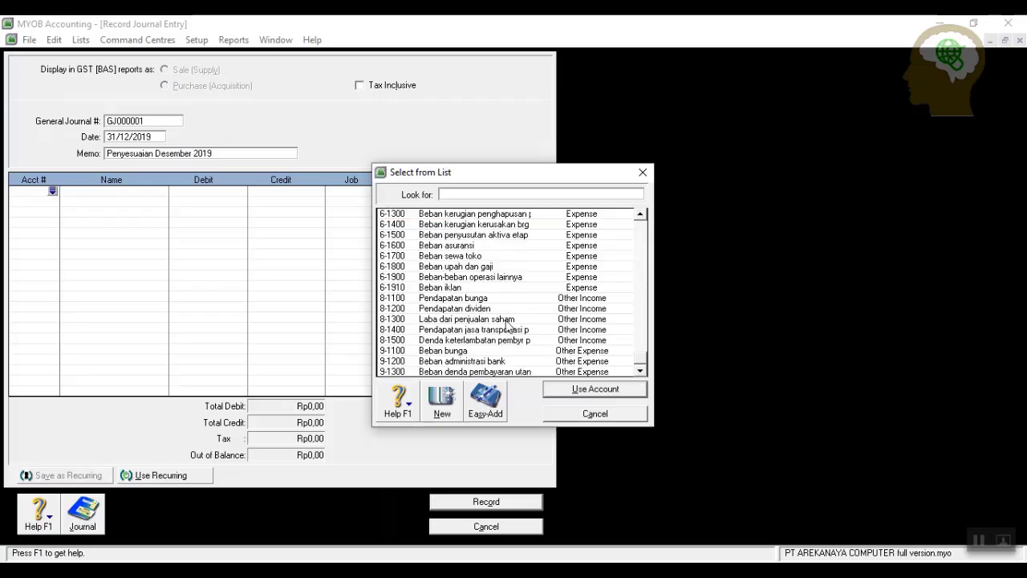
left_click(520, 235)
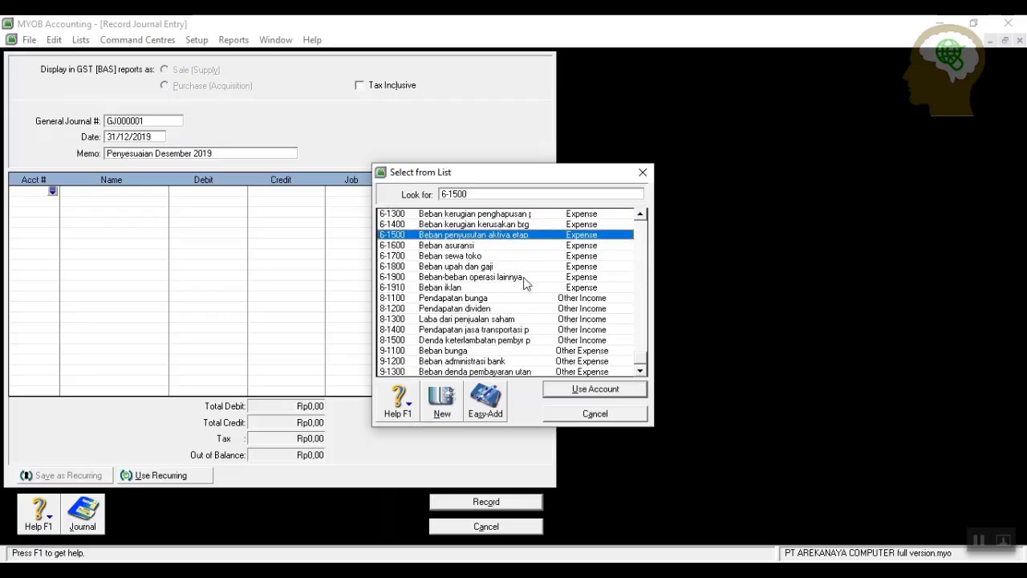
Debit Rp2.400.000 depreciation to 6-1500 and credit it to 1-3110 accumulated depreciation.
left_click(594, 389)
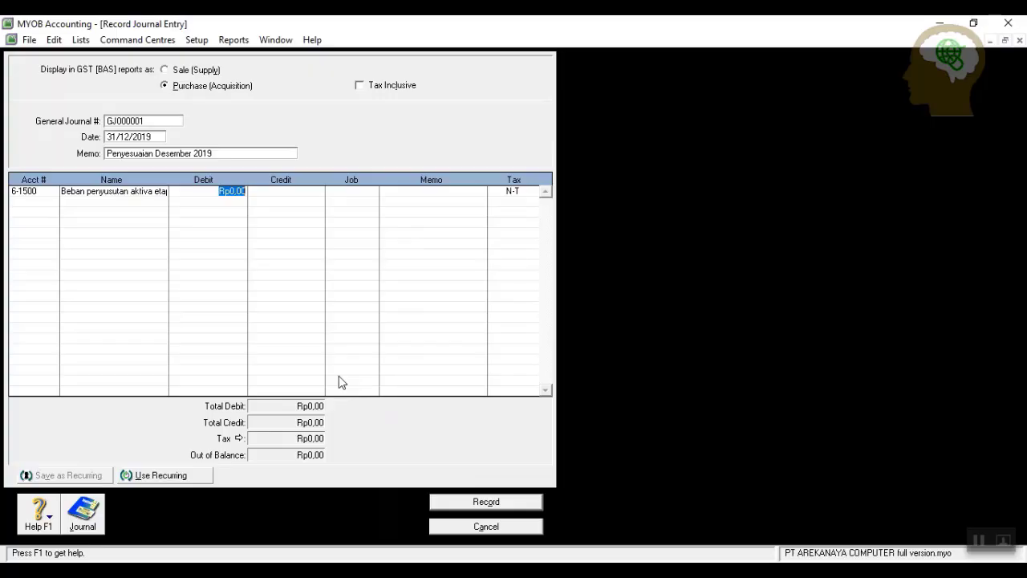
type("2.400.00")
key("Return")
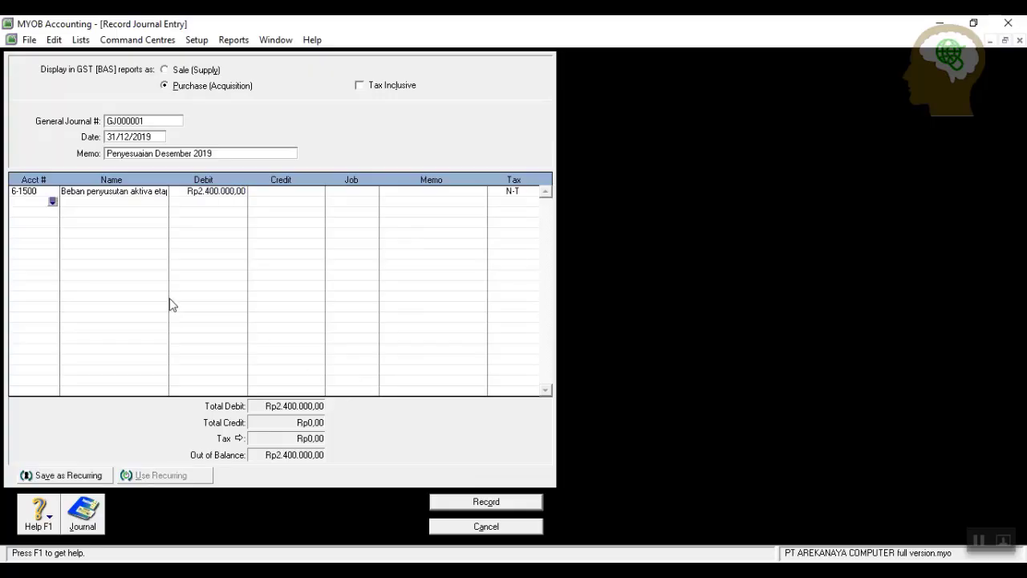
left_click(53, 203)
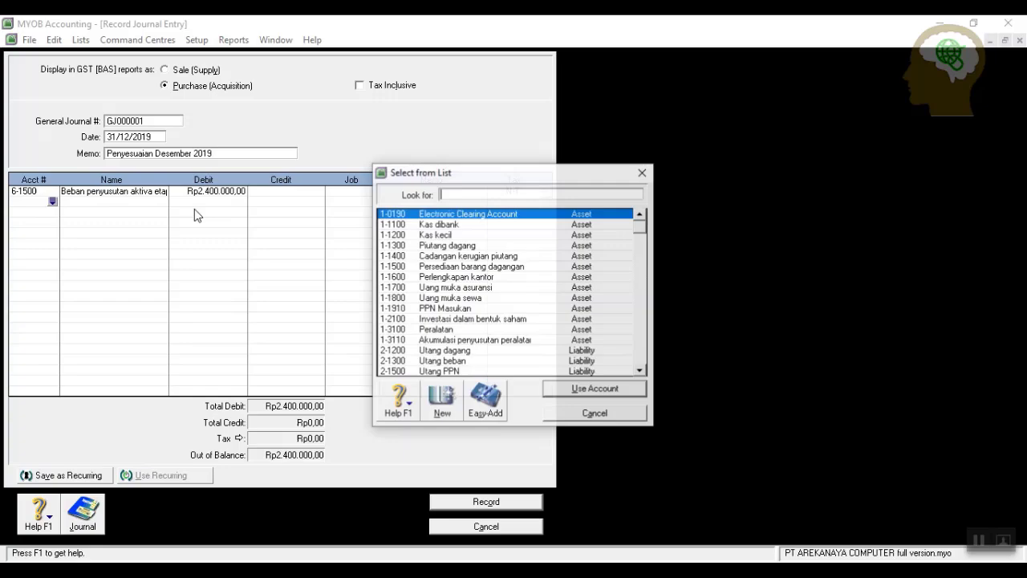
left_click(465, 340)
left_click(590, 390)
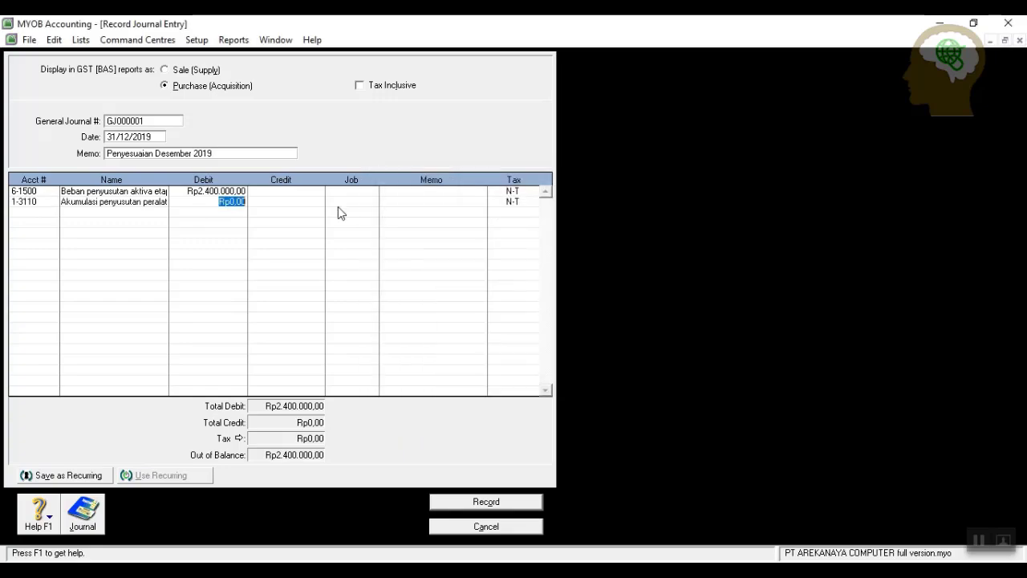
left_click(289, 203)
left_click(44, 210)
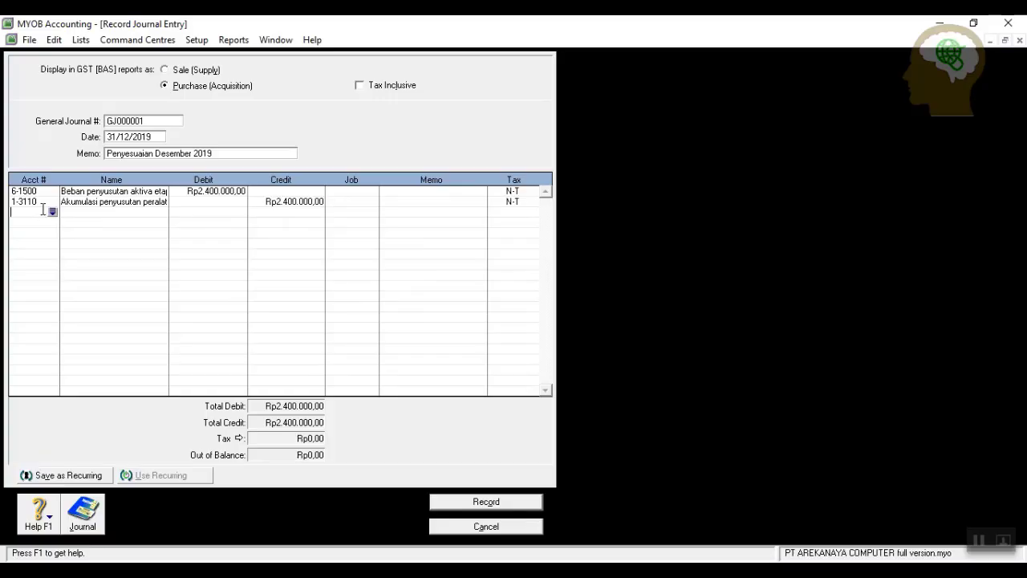
Debit Rp6.000.000 wages to 6-1800 Beban upah dan gaji, crediting 2-1300 Utang beban.
left_click(53, 212)
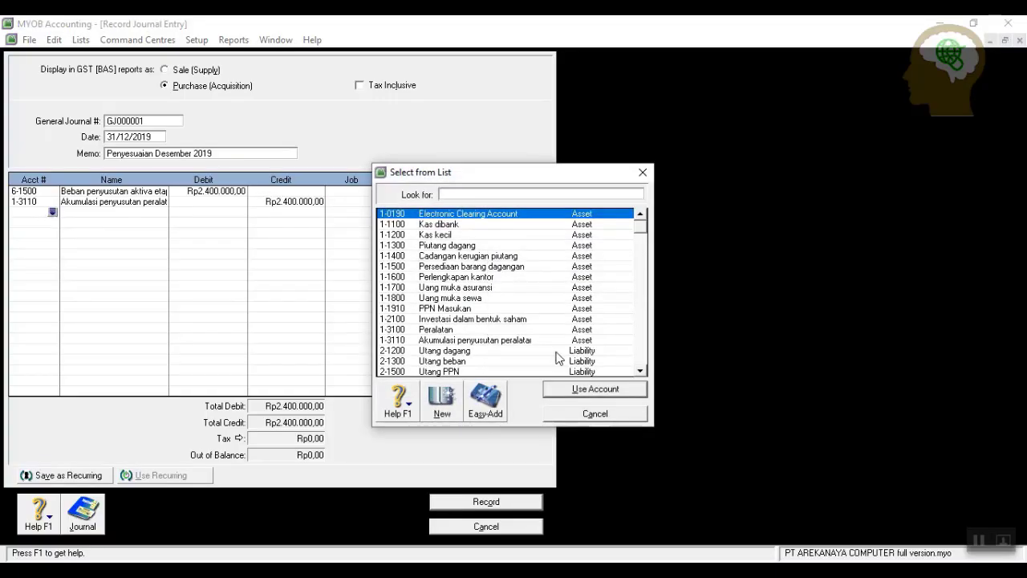
left_click_drag(642, 227, 655, 370)
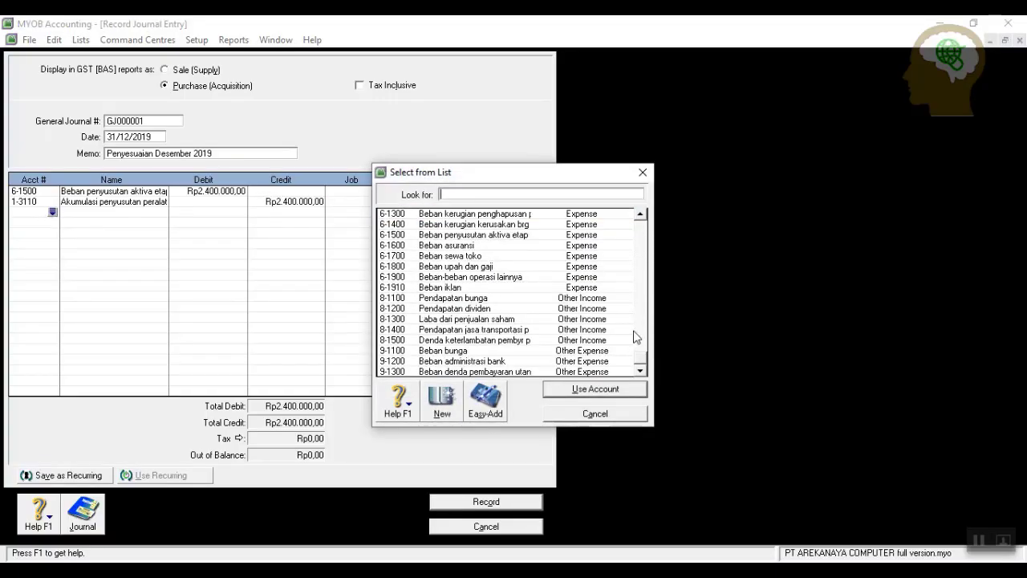
type("6-1800")
left_click(564, 391)
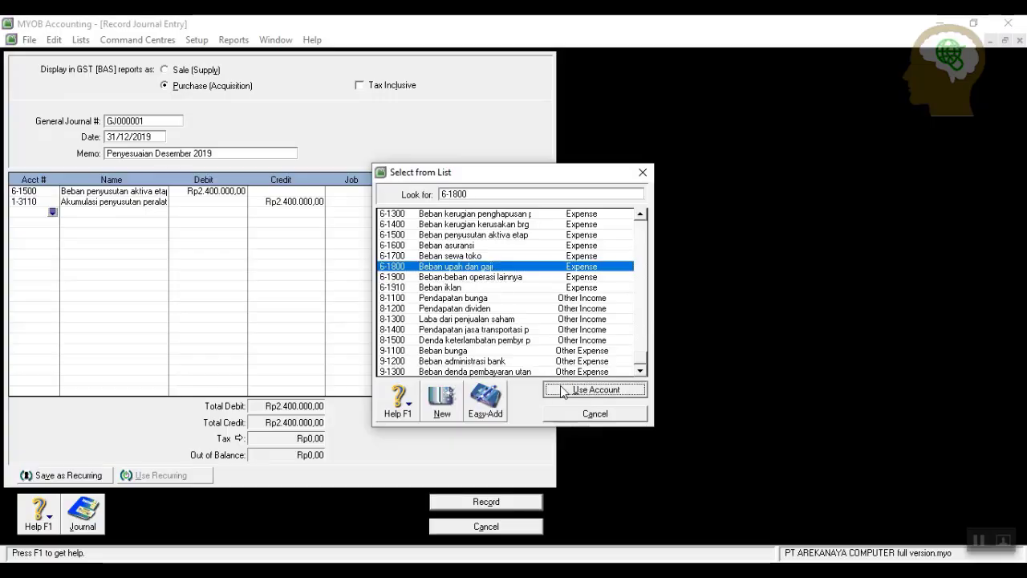
type("6")
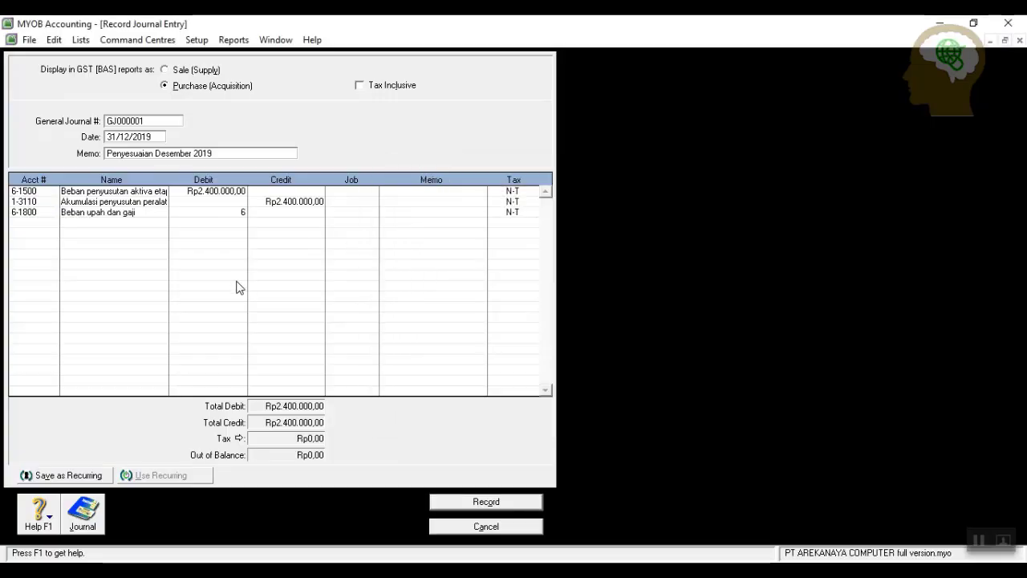
type(".000.000")
key("Return")
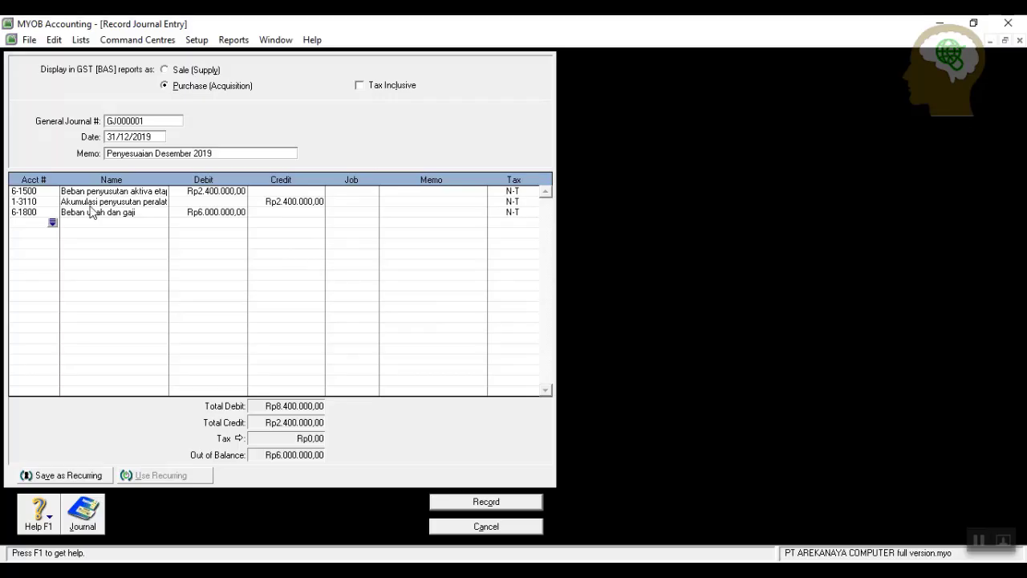
left_click(52, 224)
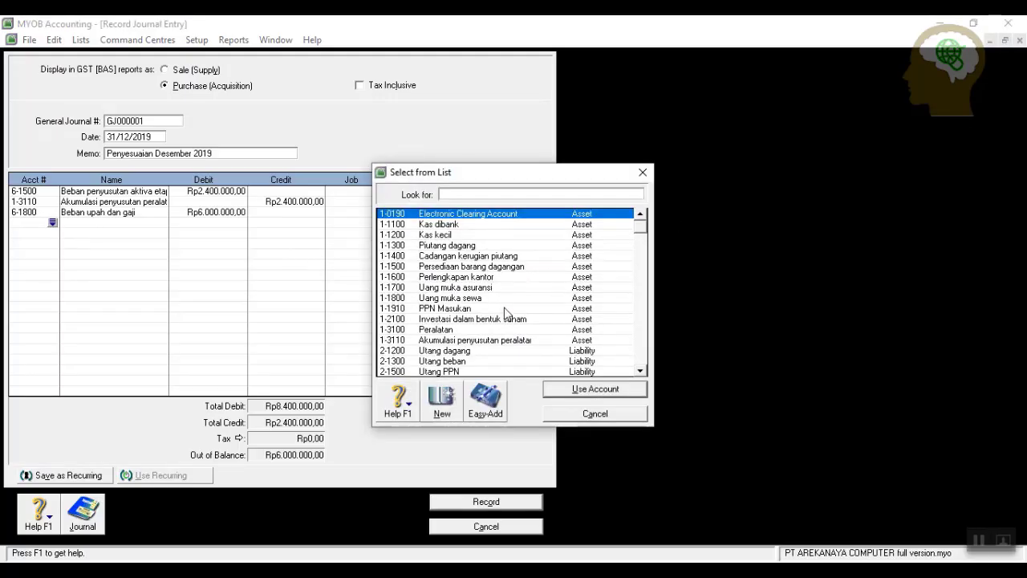
scroll(516, 293, "down", 8)
scroll(516, 289, "up", 3)
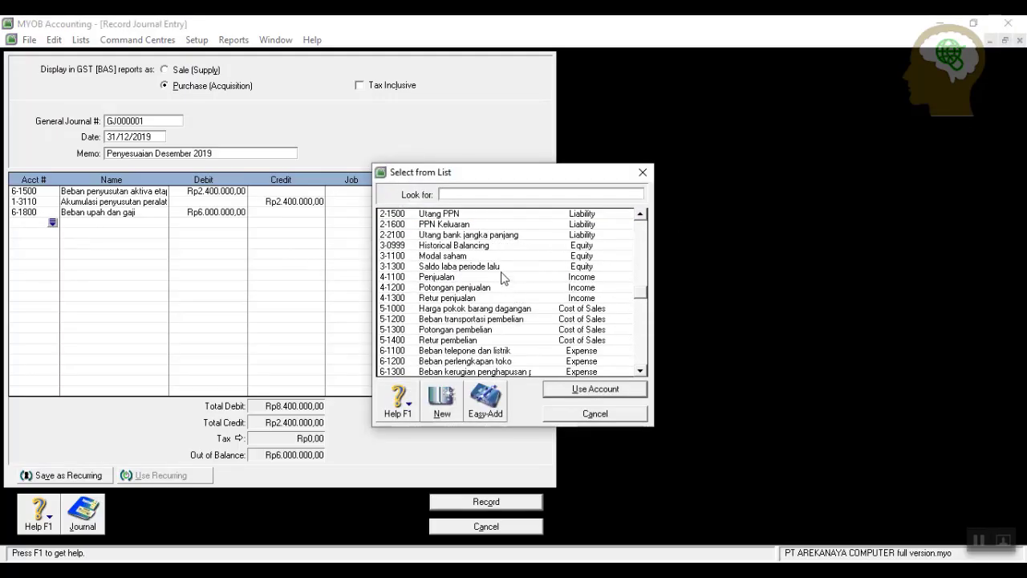
scroll(481, 241, "up", 2)
left_click(475, 266)
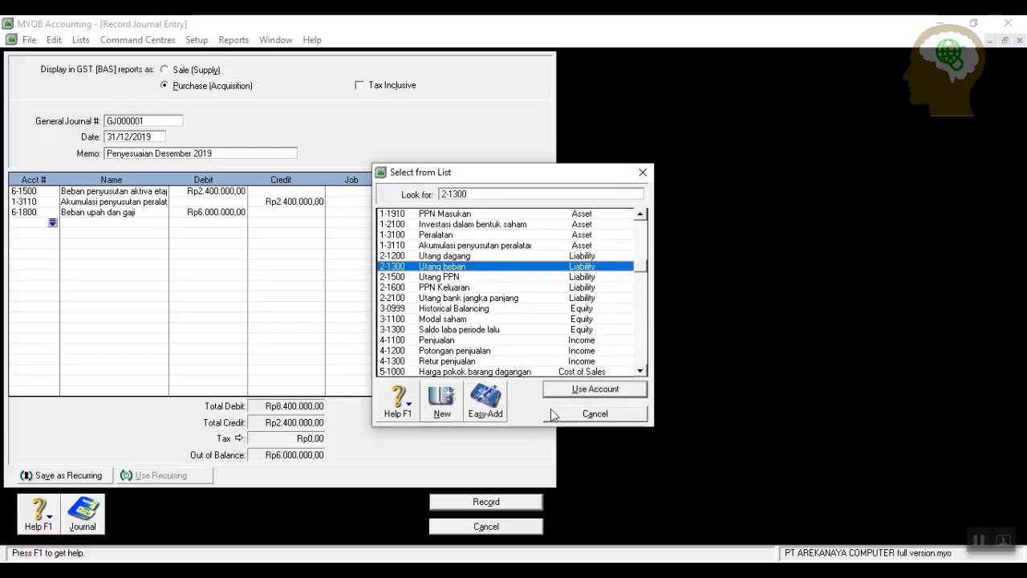
left_click(578, 389)
left_click(282, 222)
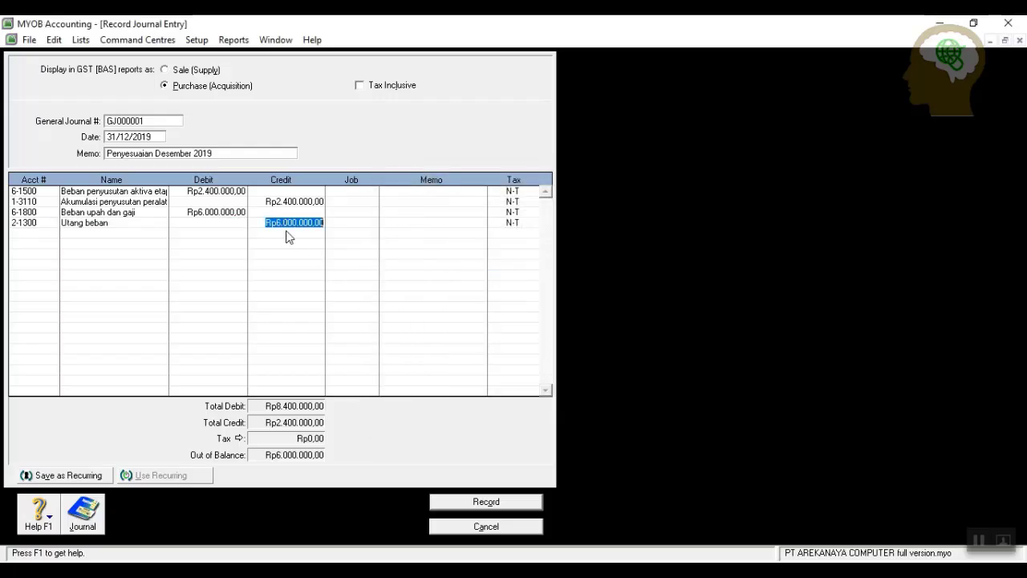
left_click(45, 232)
Debit Rp1.300.000 to 6-1100 Beban telepone dan listrik, credit 2-1300, and record the journal.
left_click(52, 233)
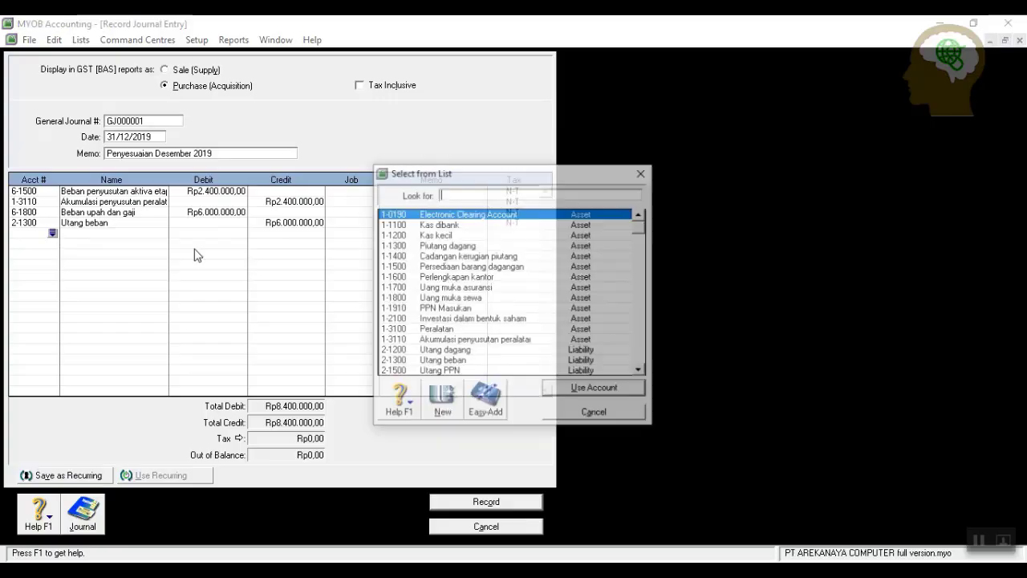
left_click_drag(639, 228, 651, 379)
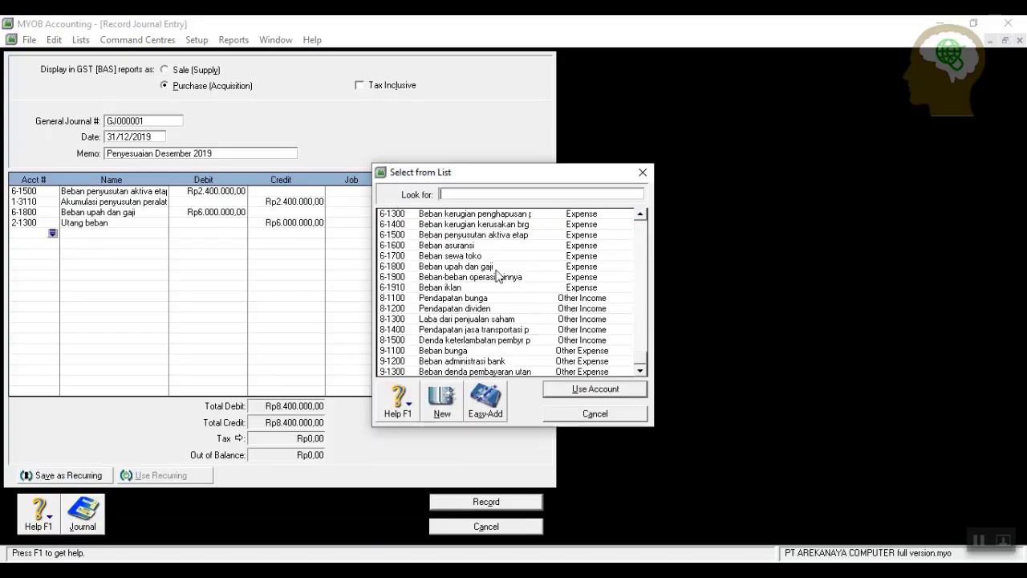
type("6-1100")
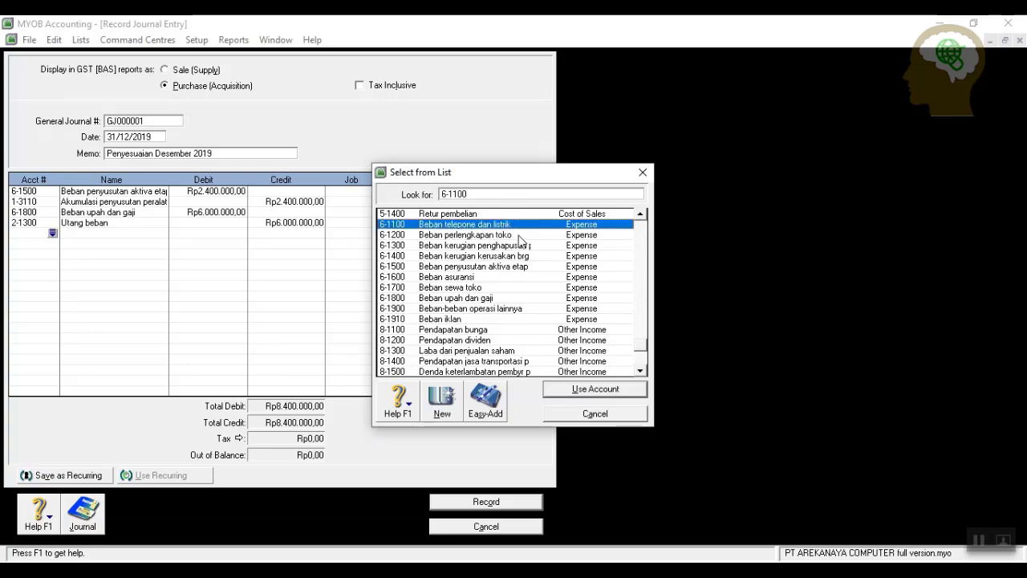
left_click(583, 390)
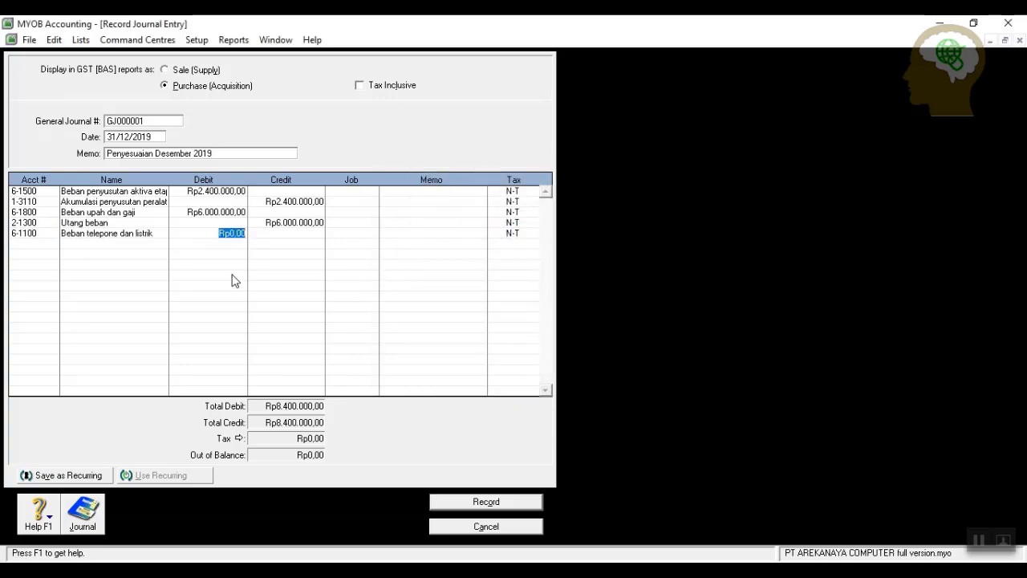
type("1300000")
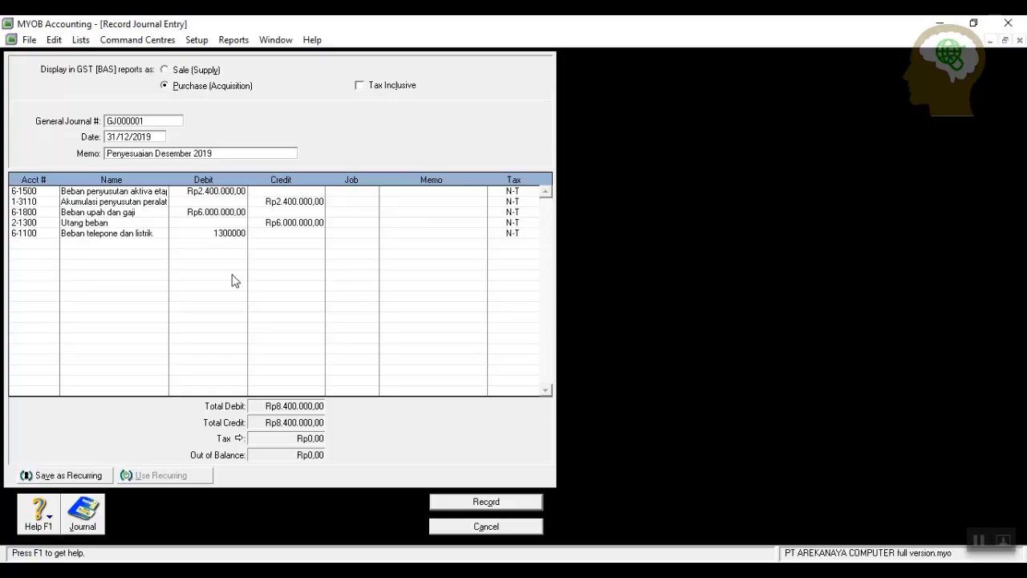
left_click(232, 276)
left_click(51, 245)
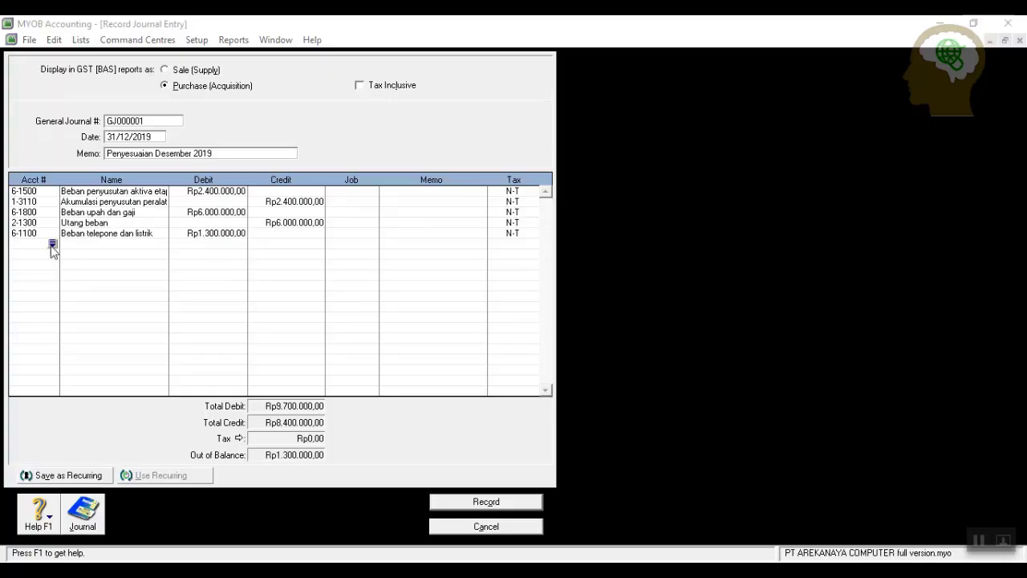
left_click(484, 361)
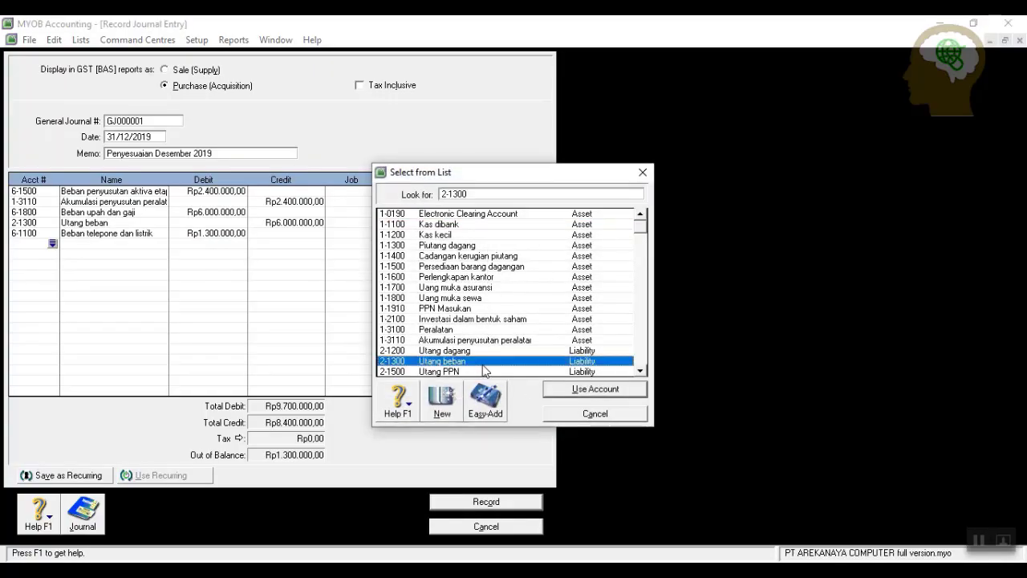
left_click(587, 391)
left_click(291, 245)
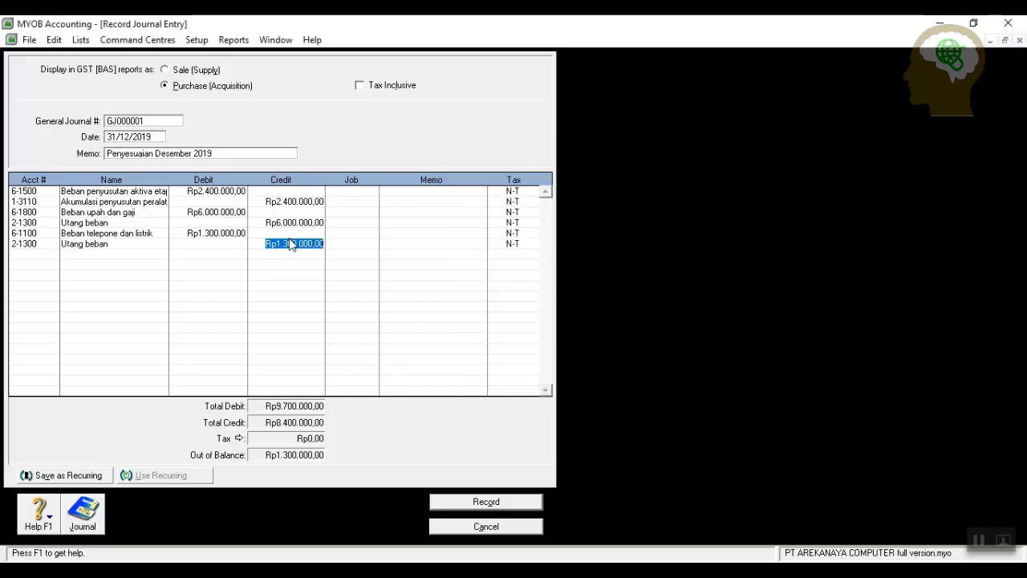
key("Up")
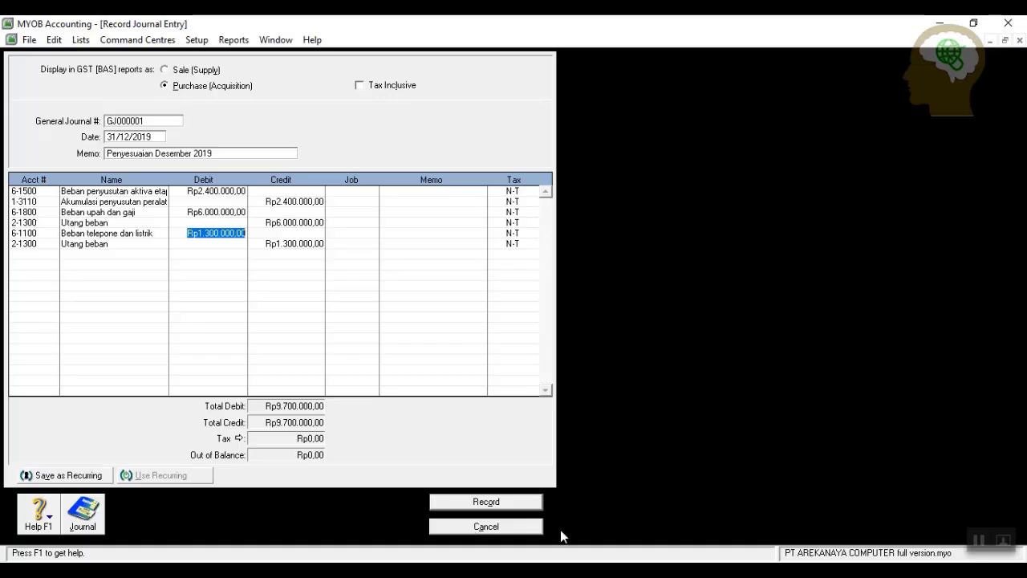
left_click(485, 503)
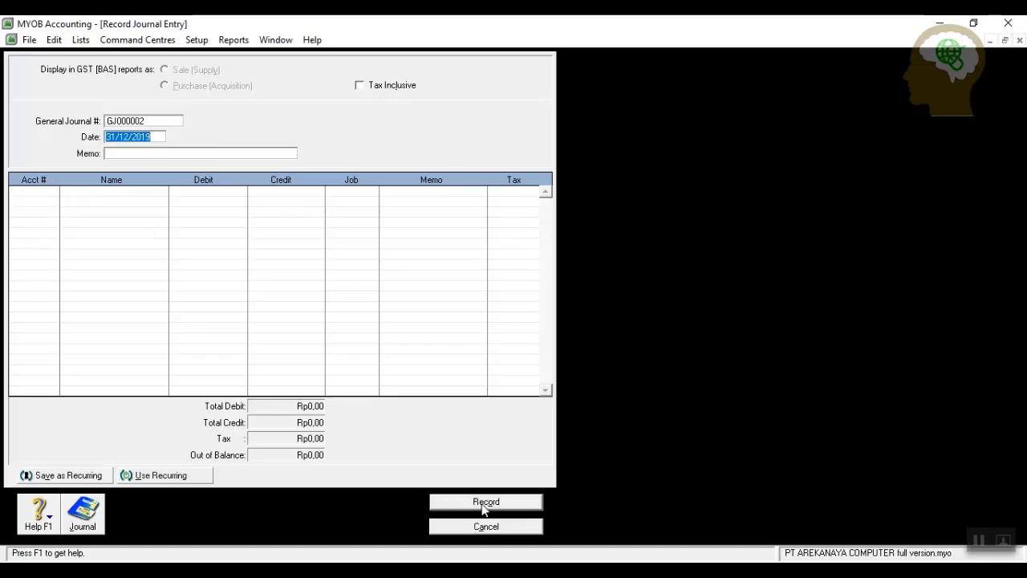
Close the empty Record Journal Entry window.
left_click(487, 529)
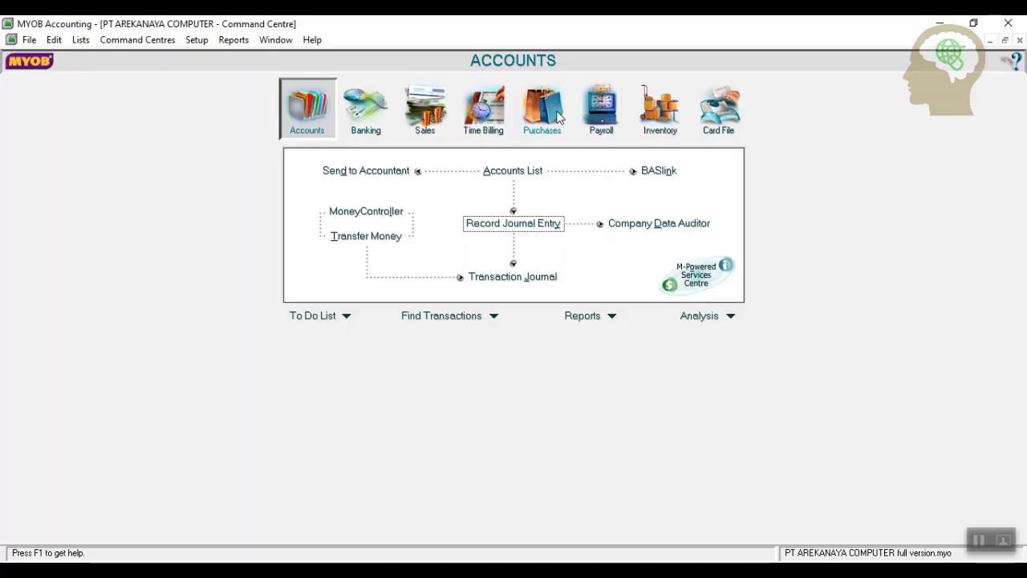
Display the Standard Balance Sheet as of December 2019 from the Index to Reports.
left_click(233, 41)
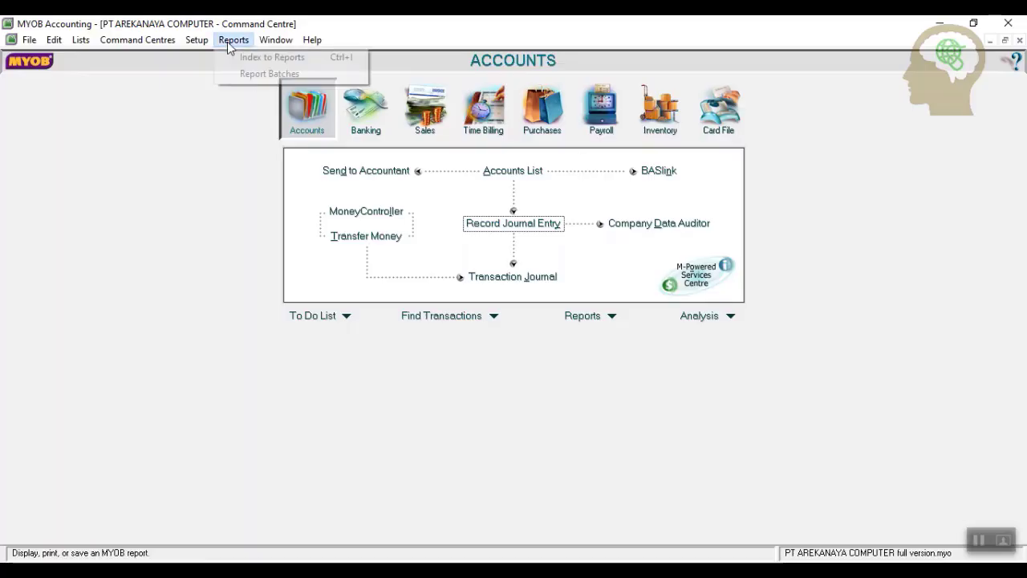
left_click(265, 58)
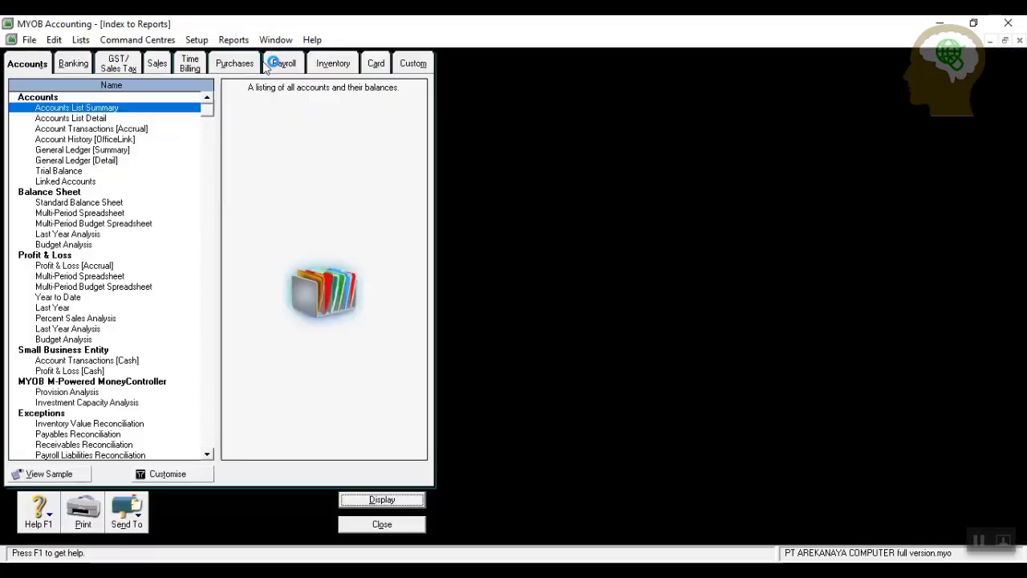
left_click(382, 526)
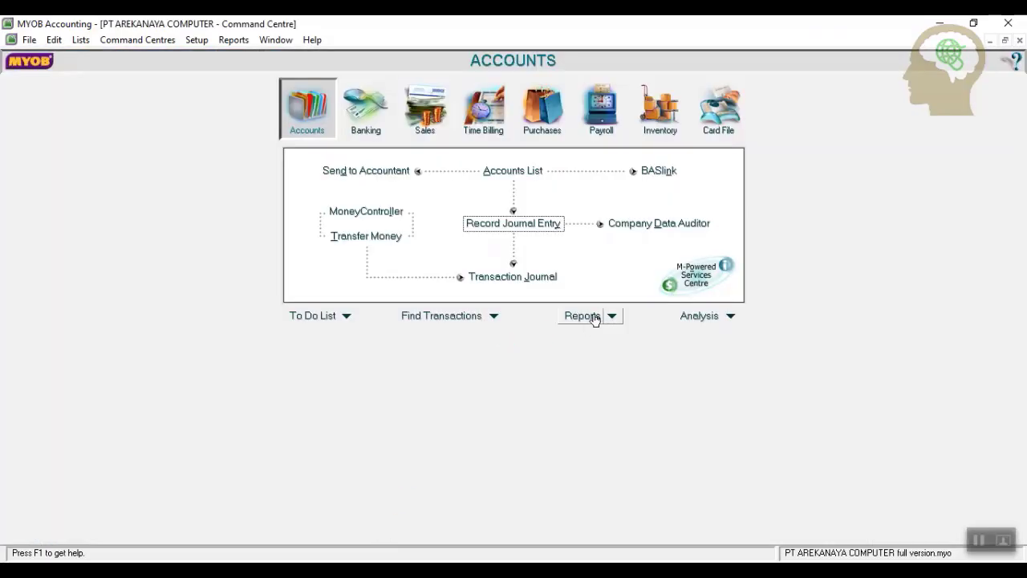
left_click(595, 318)
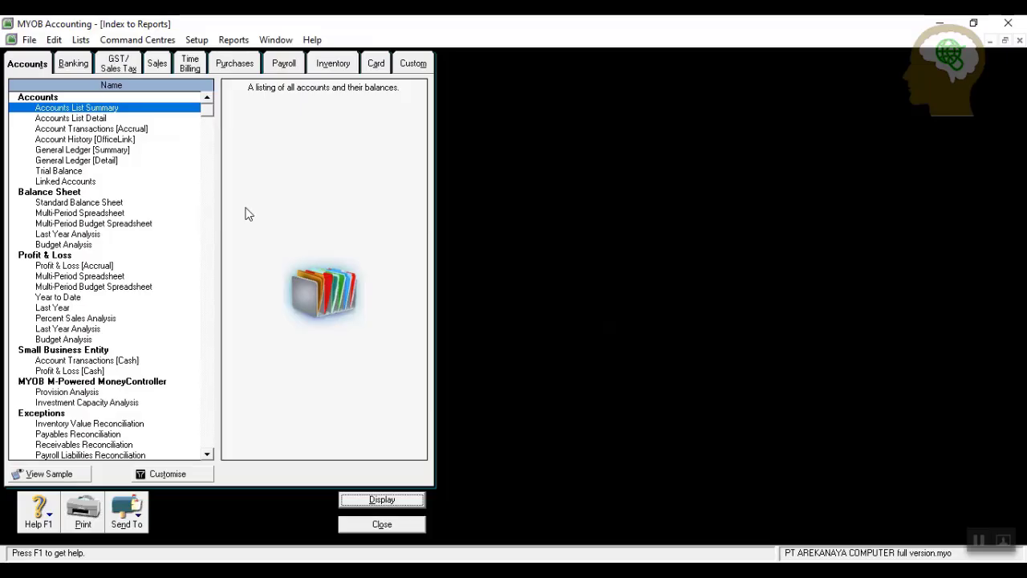
left_click(77, 203)
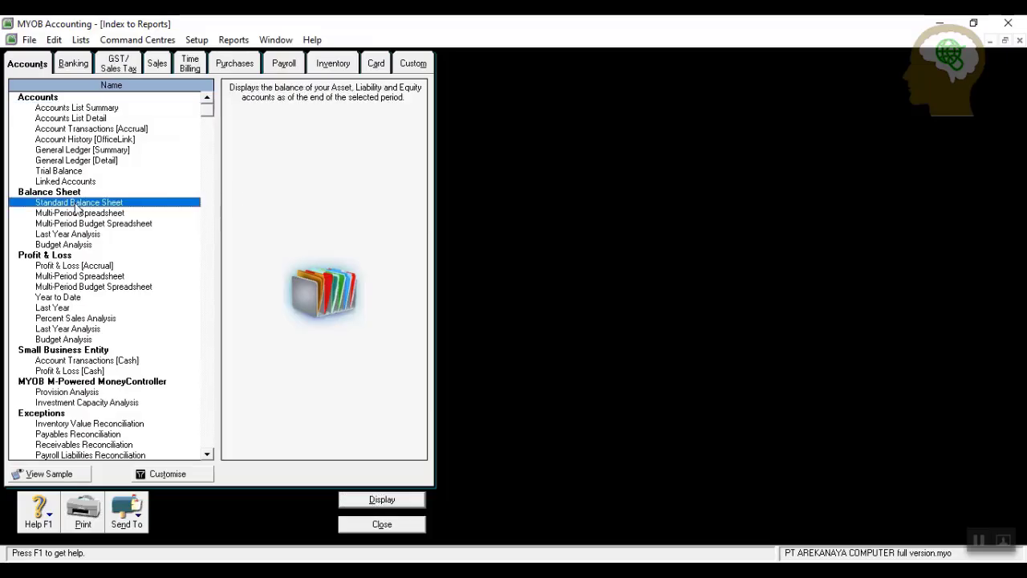
left_click(185, 474)
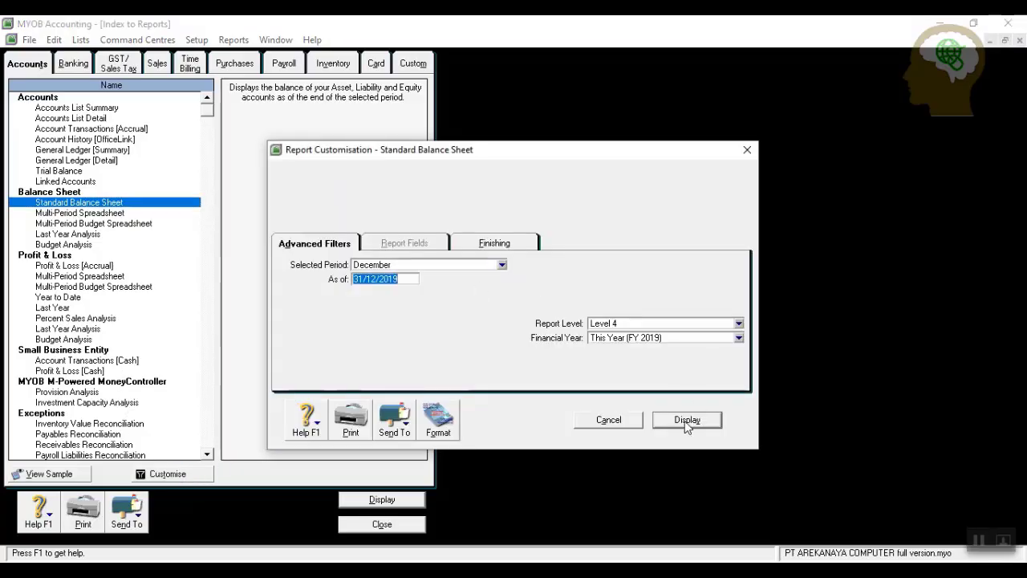
left_click(687, 422)
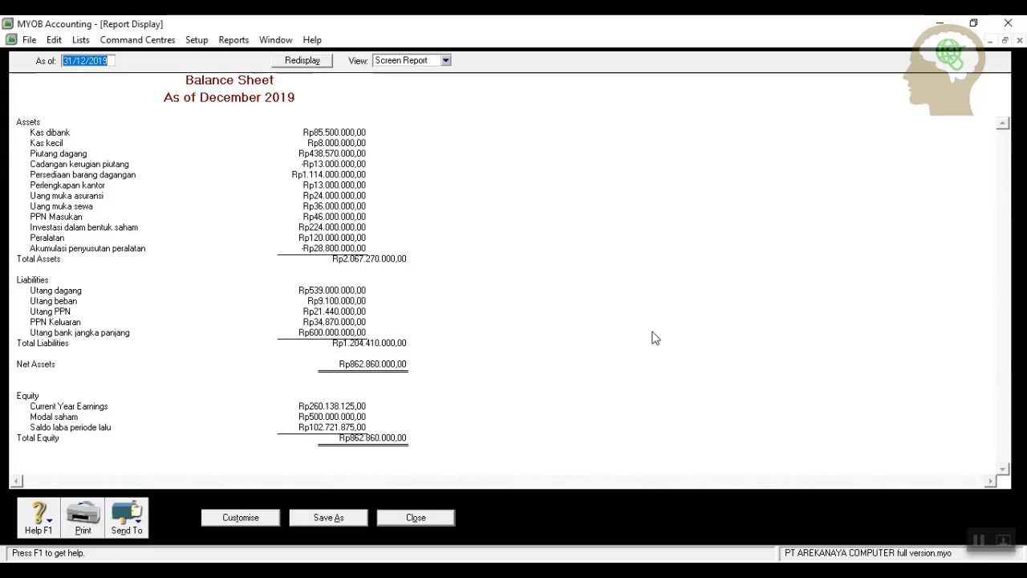
Display the Profit & Loss [Accrual] report for January to December 2019, then close it.
left_click(415, 517)
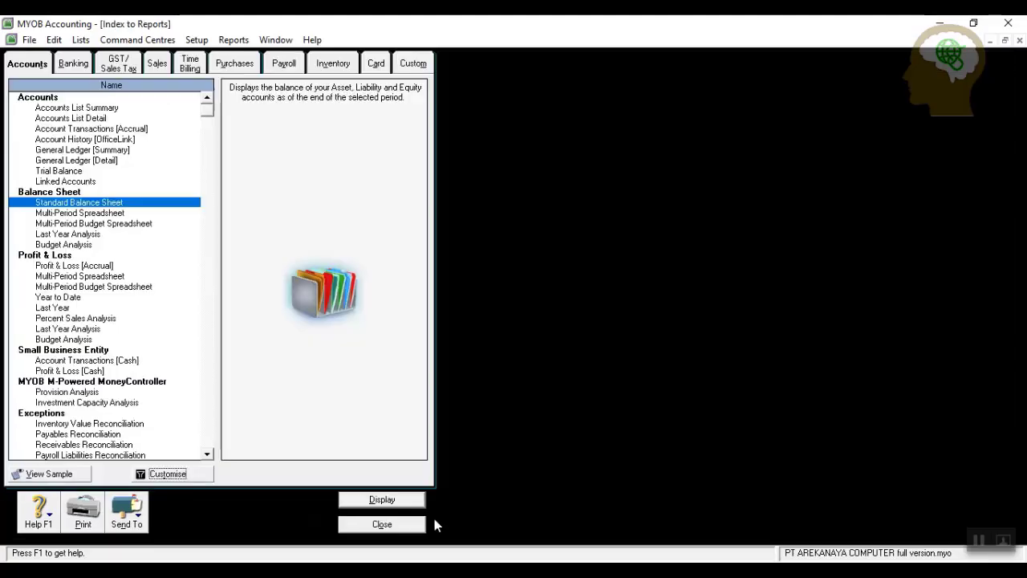
left_click(70, 266)
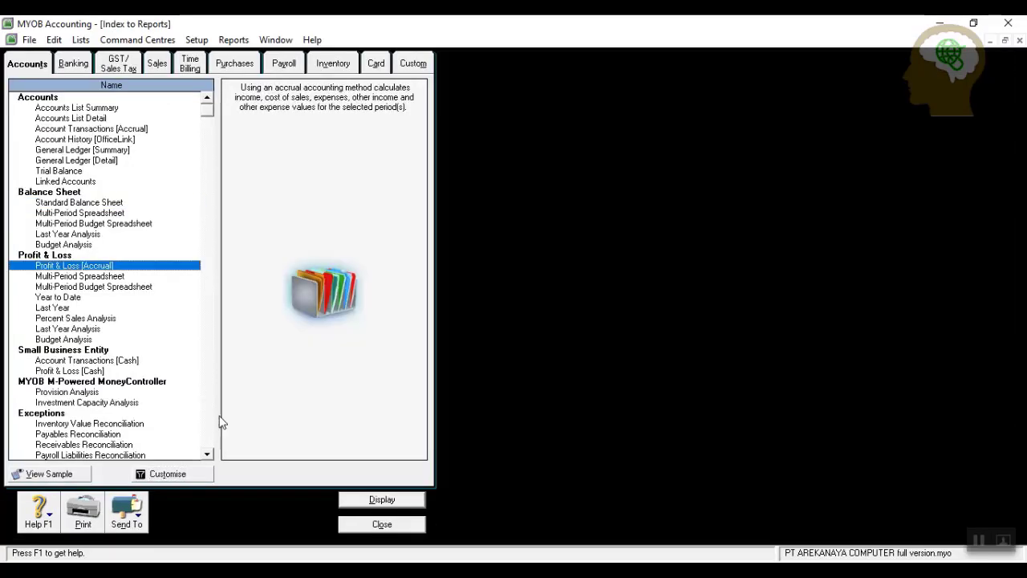
left_click(178, 474)
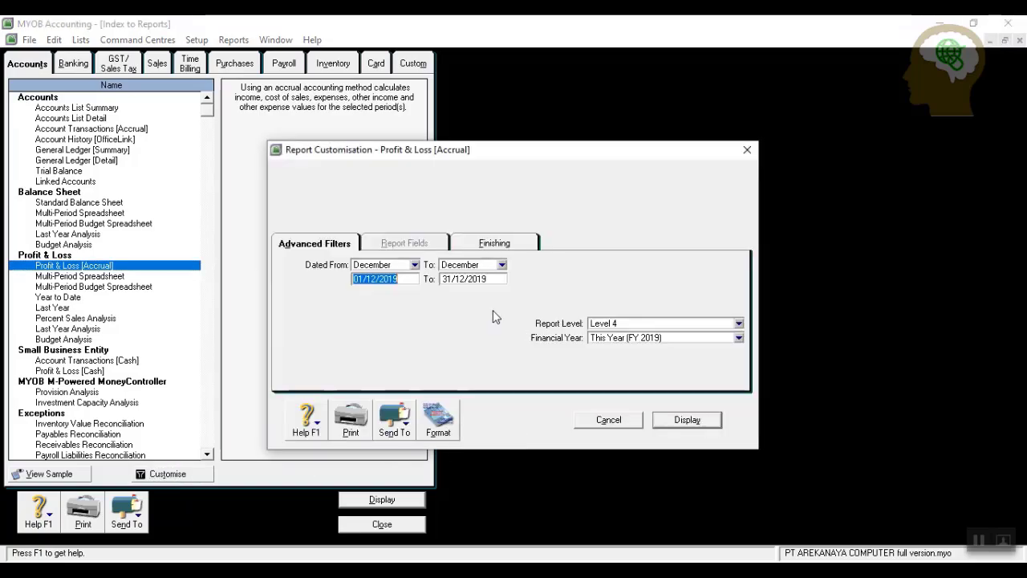
left_click(414, 264)
left_click(390, 278)
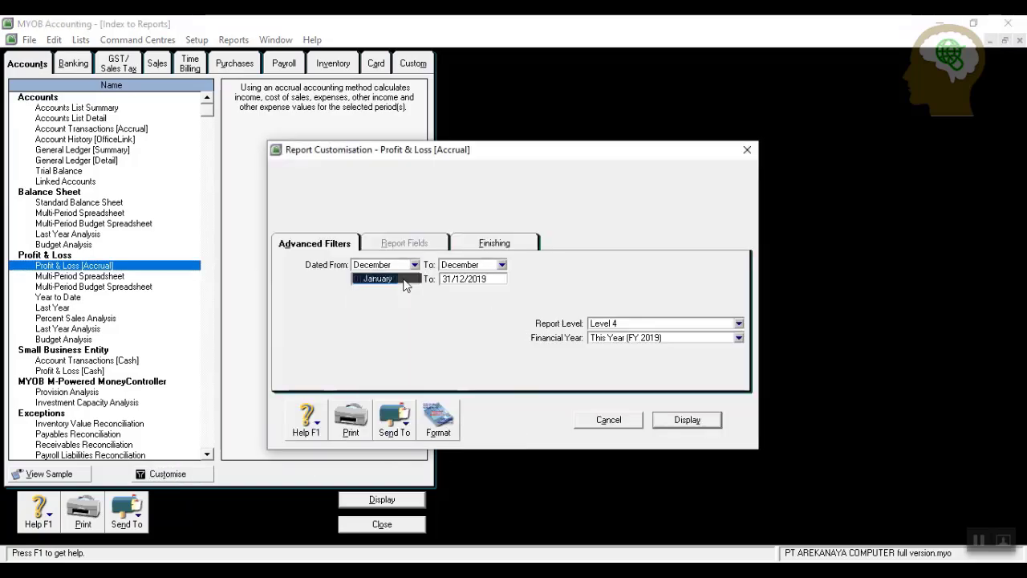
left_click(682, 421)
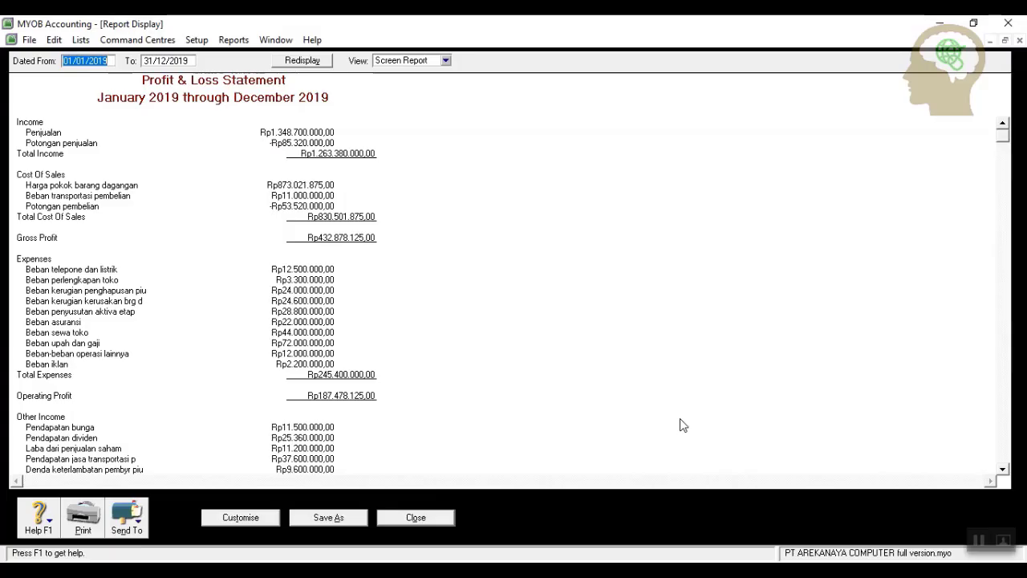
left_click(425, 520)
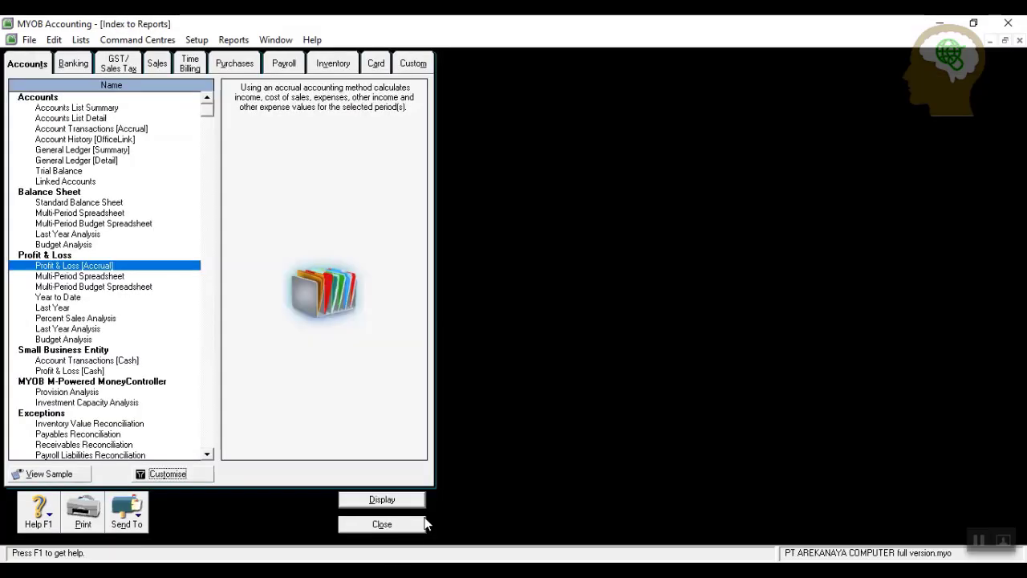
Browse the Banking, GST, Sales and Purchases report lists, then close the Index to Reports.
left_click(979, 539)
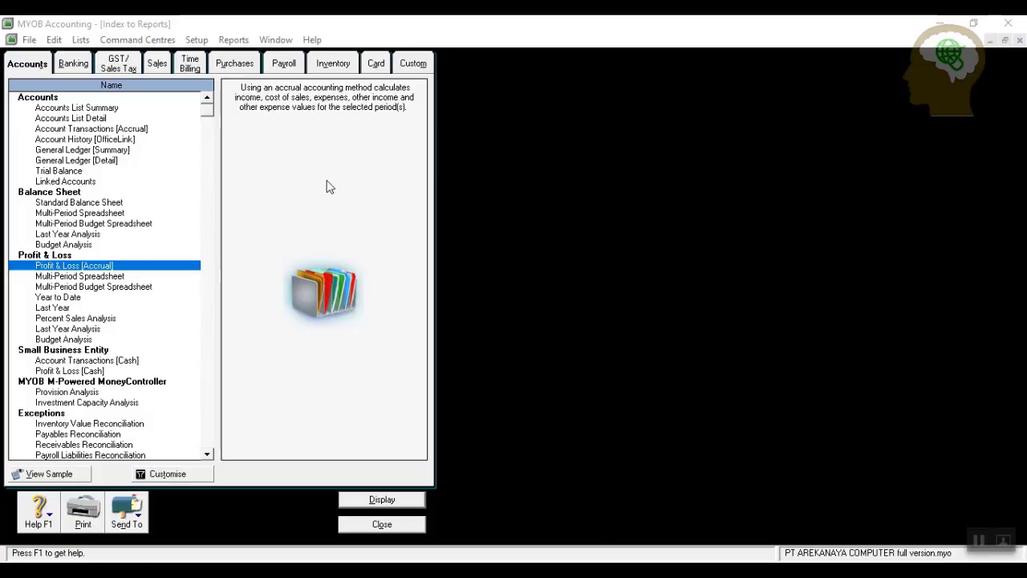
left_click(73, 64)
left_click(119, 66)
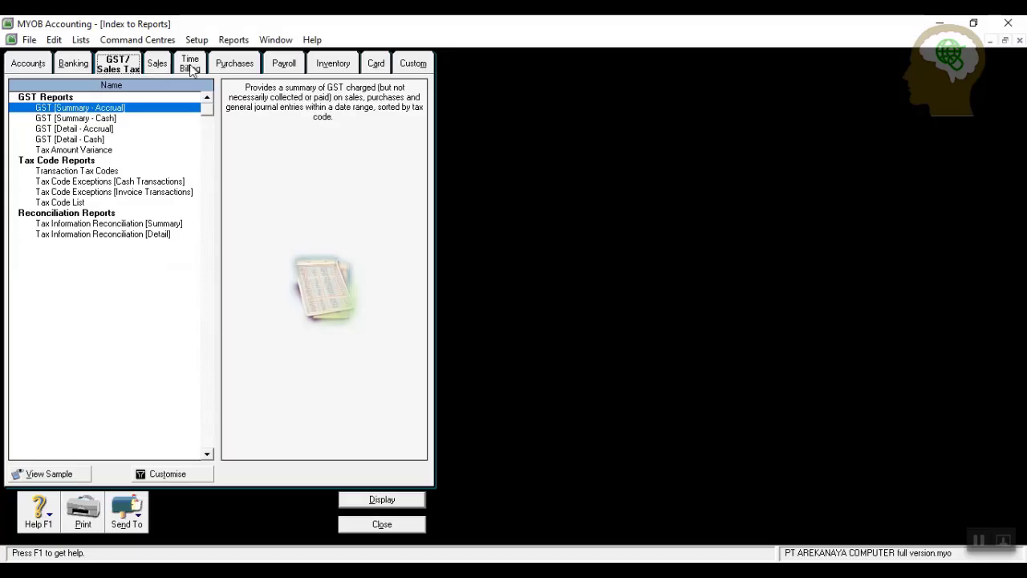
left_click(234, 68)
left_click(158, 68)
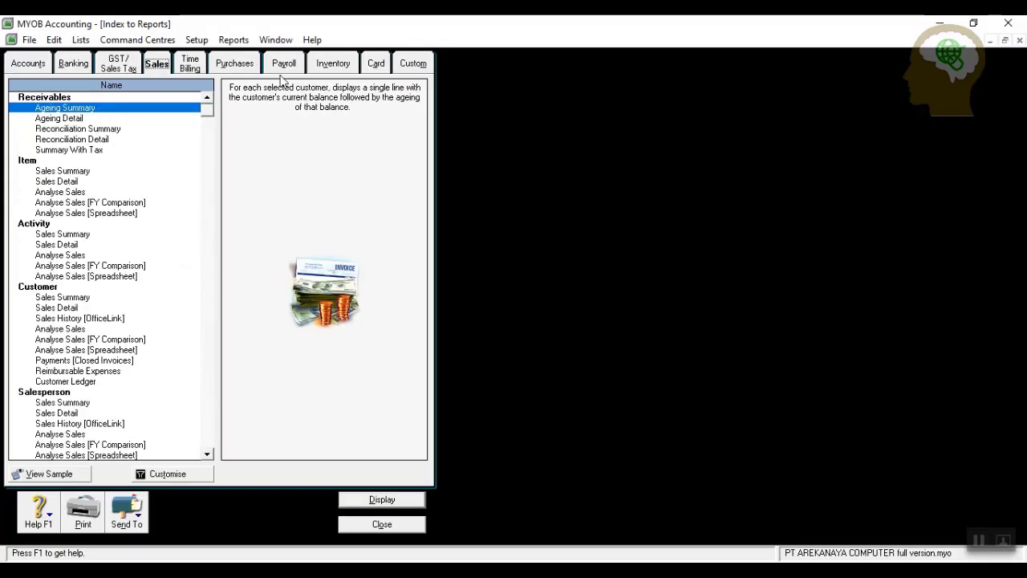
left_click(246, 70)
left_click(79, 69)
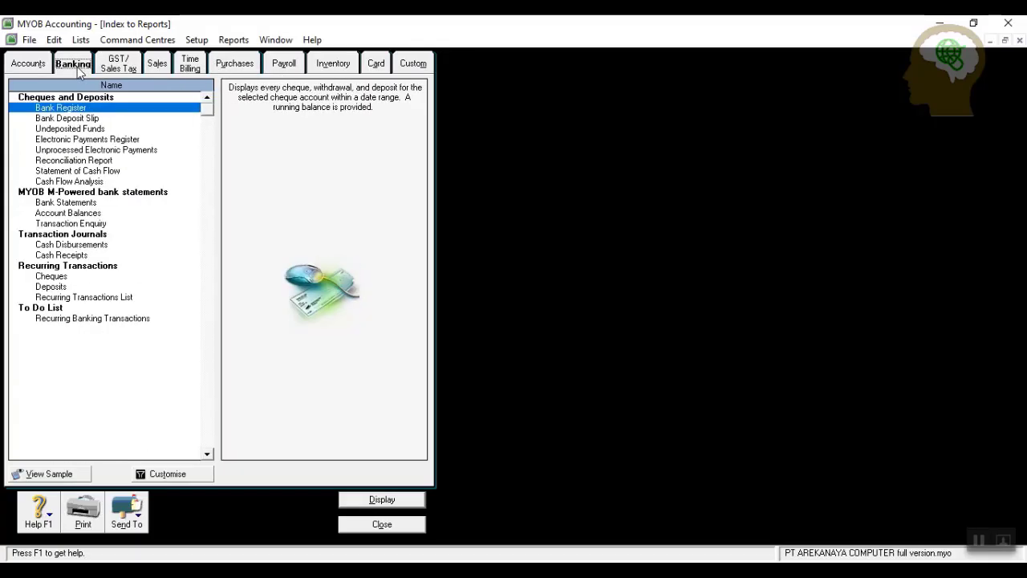
left_click(24, 67)
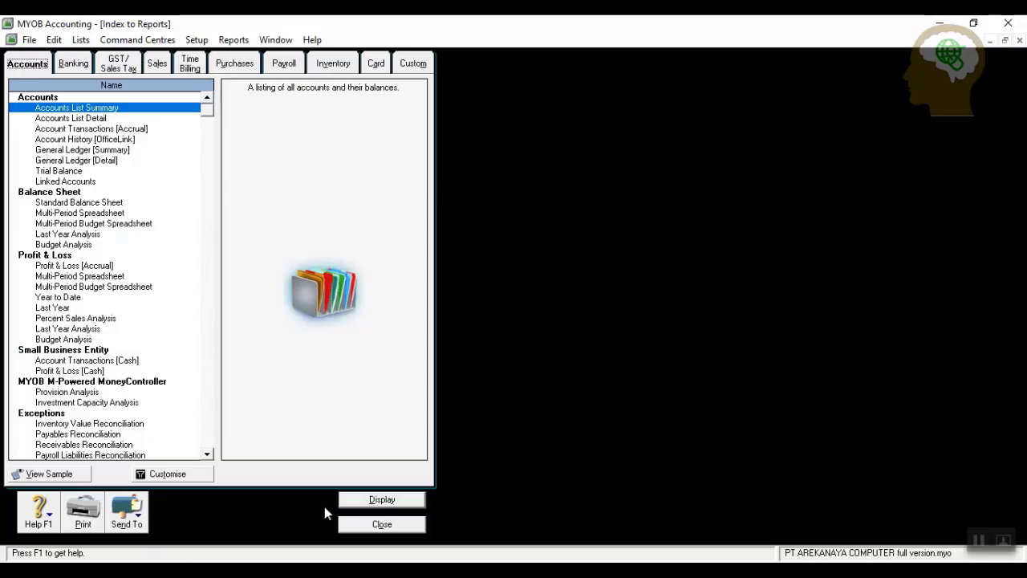
left_click(377, 524)
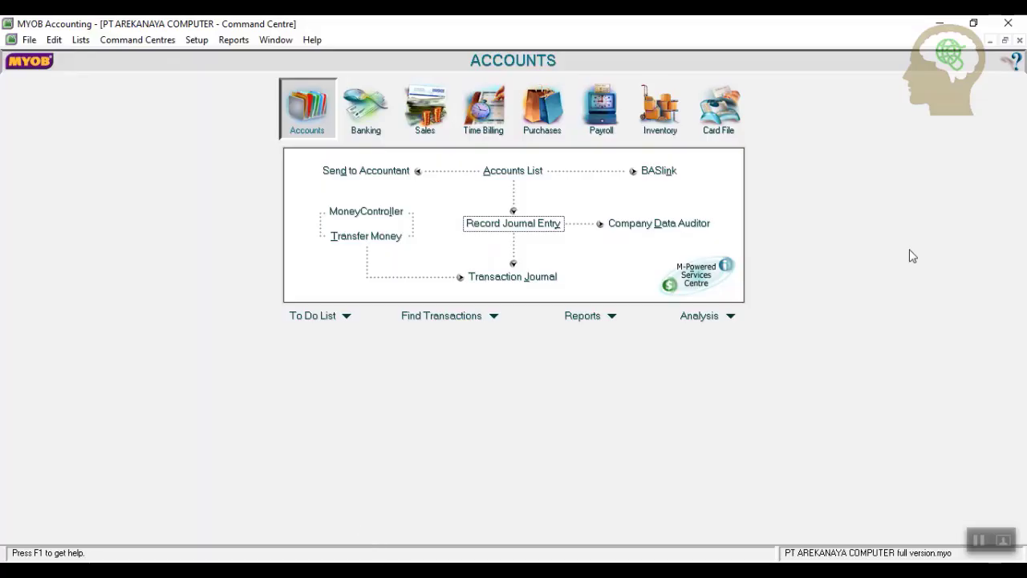
Back up all data after an error check, saving the file as 'Backup Latihan'.
left_click(28, 40)
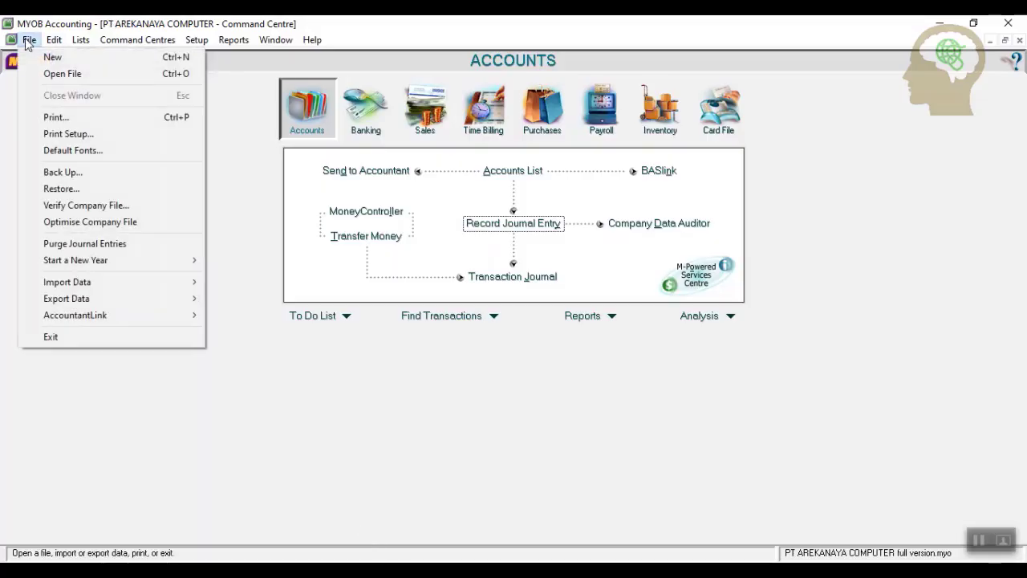
left_click(61, 172)
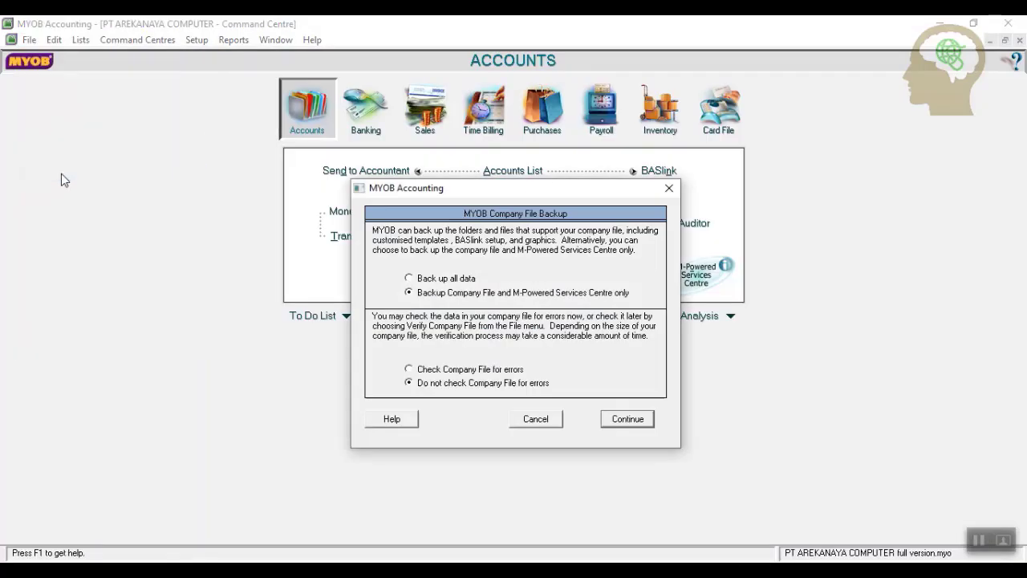
left_click(421, 278)
left_click(425, 370)
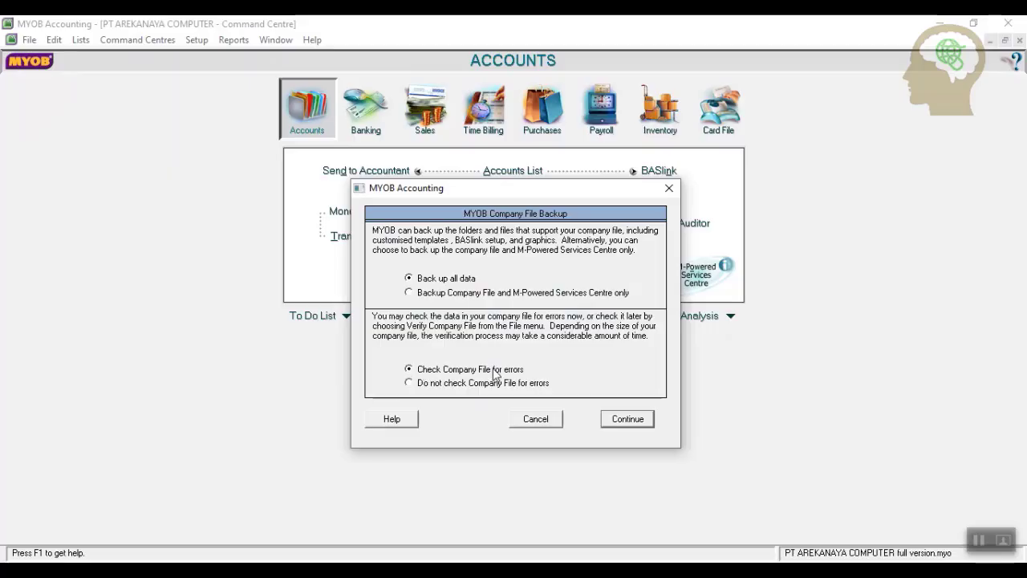
left_click(628, 419)
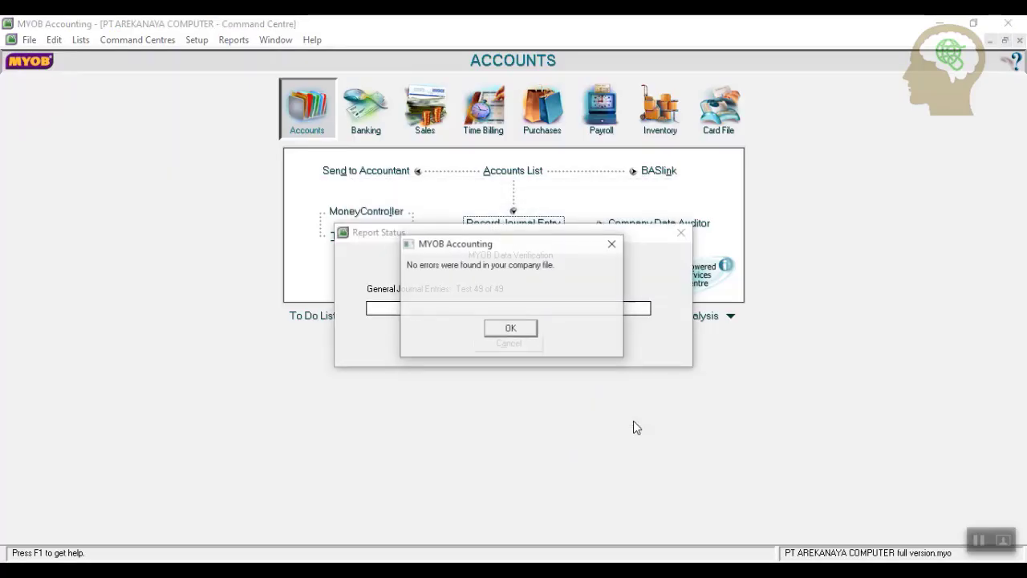
left_click(521, 329)
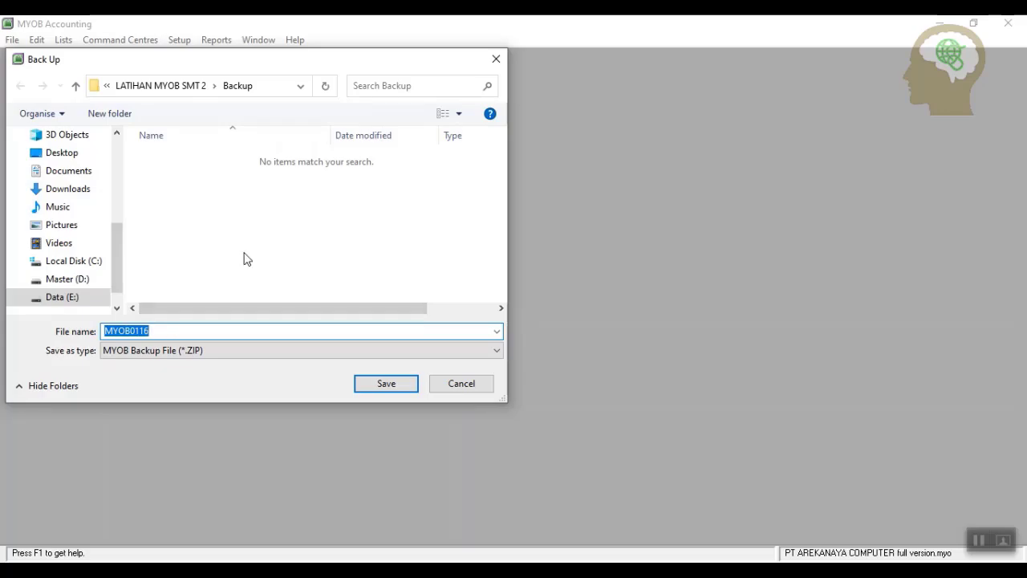
type("Backup Latihan")
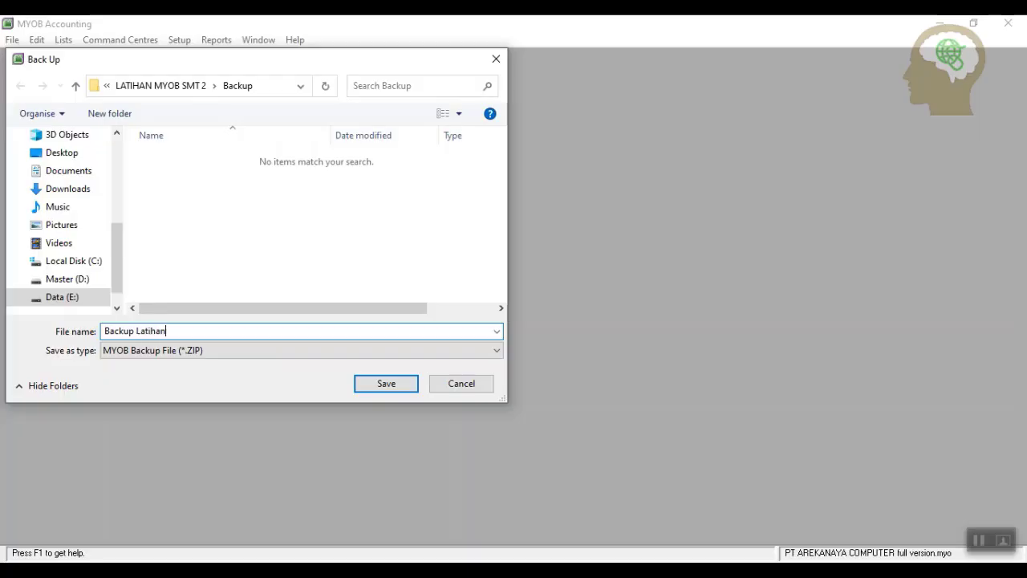
left_click(399, 388)
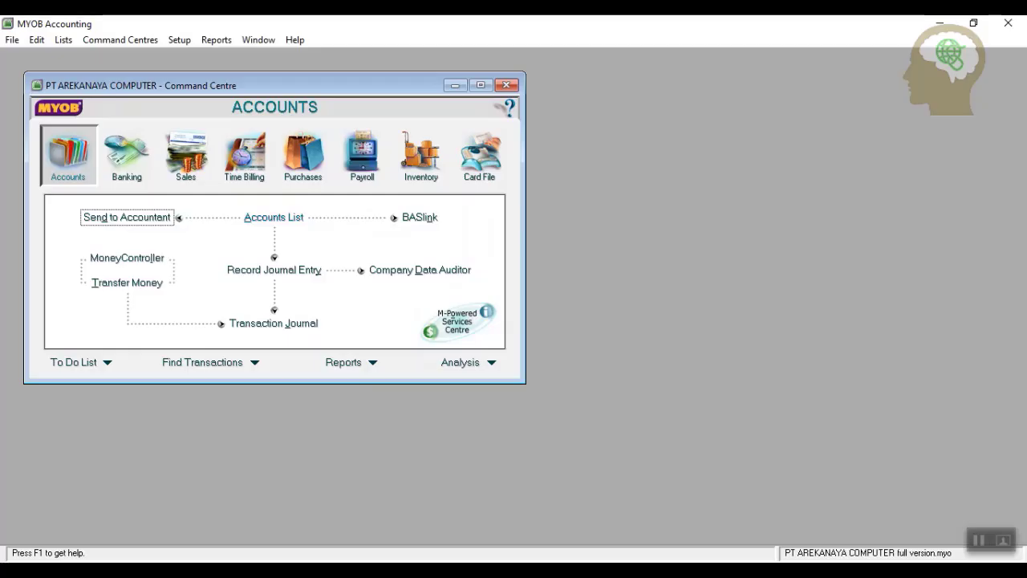
Exit MYOB with no session report and no additional backup.
left_click(12, 40)
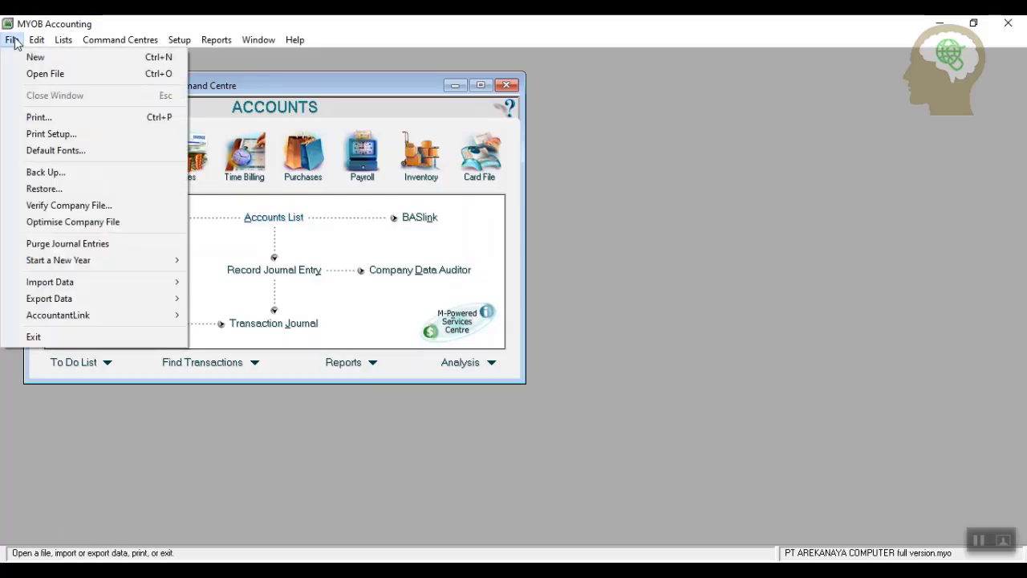
left_click(84, 338)
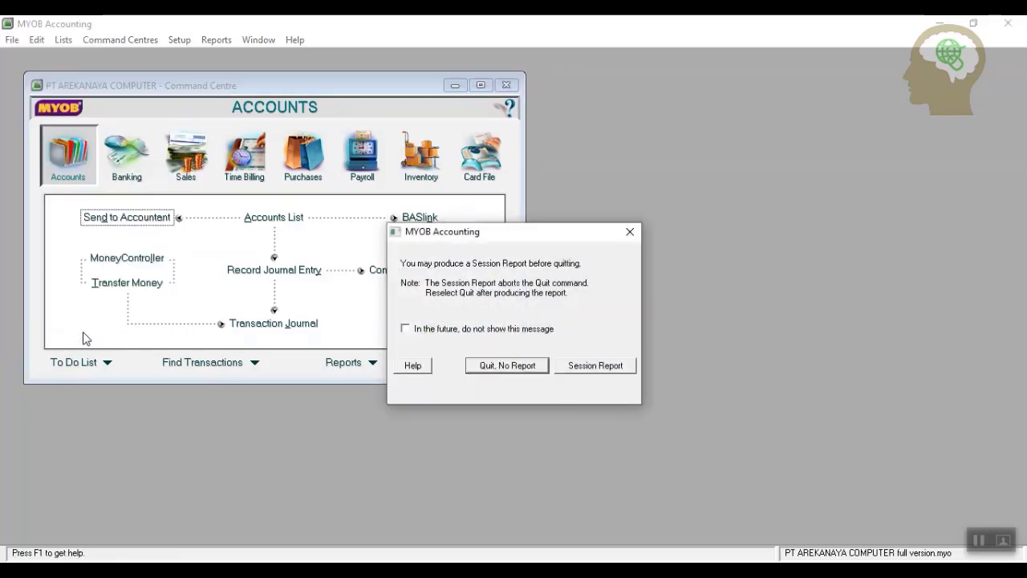
left_click(526, 366)
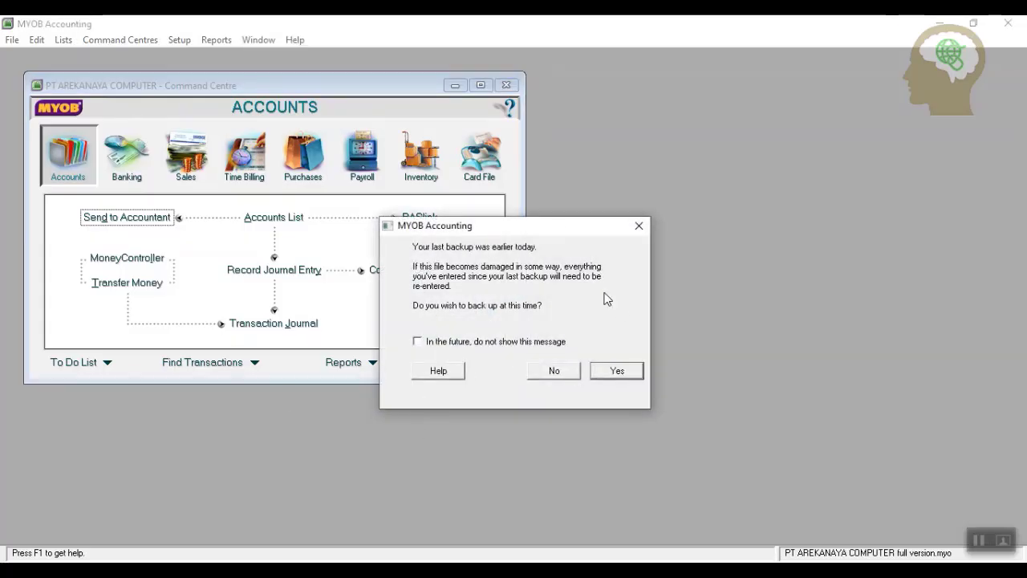
left_click(552, 371)
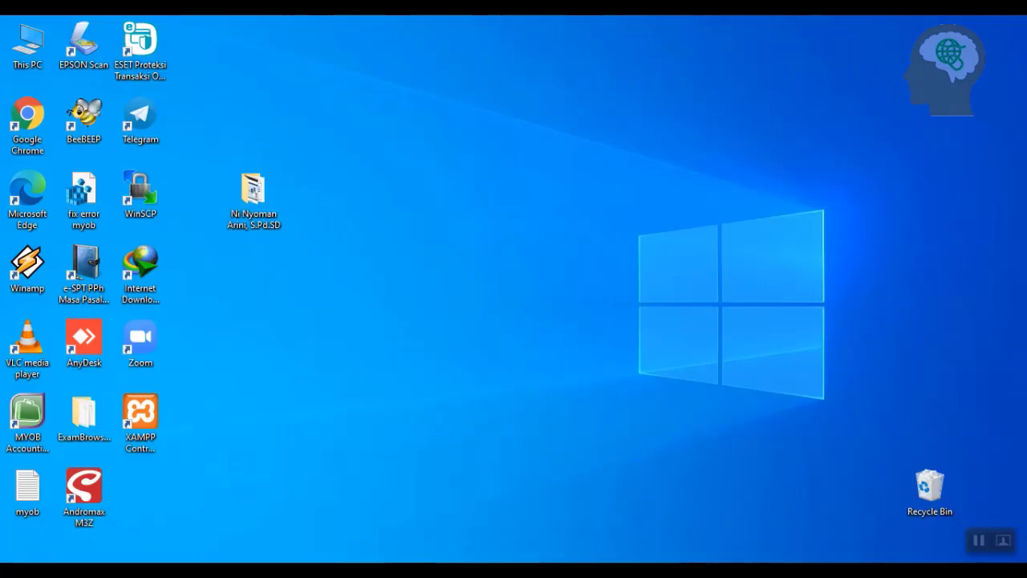
Launch MYOB and open PT AREKANAYA COMPUTER full version.myo from LATIHAN MYOB SMT 2, signing on.
double_click(27, 419)
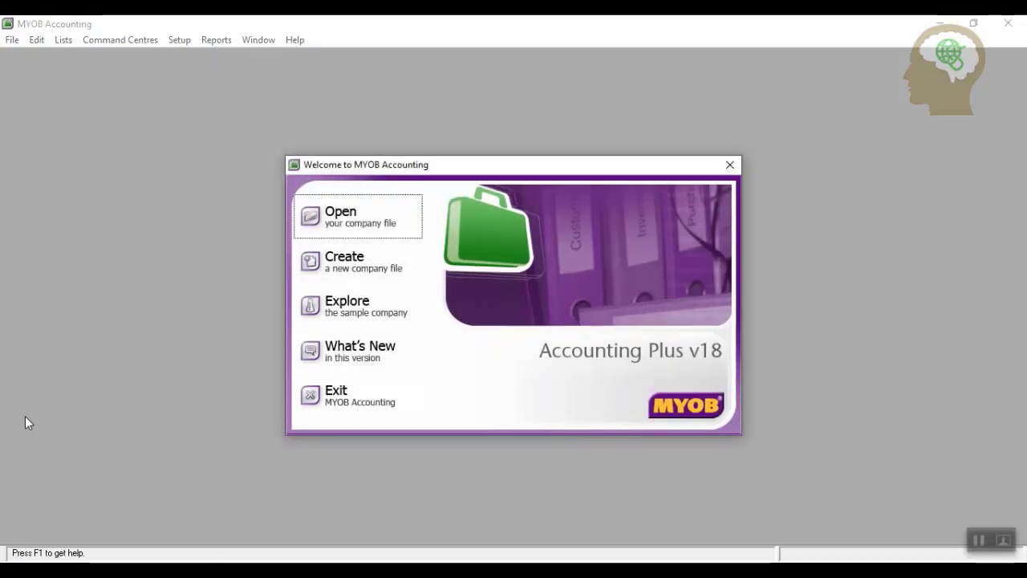
left_click(334, 218)
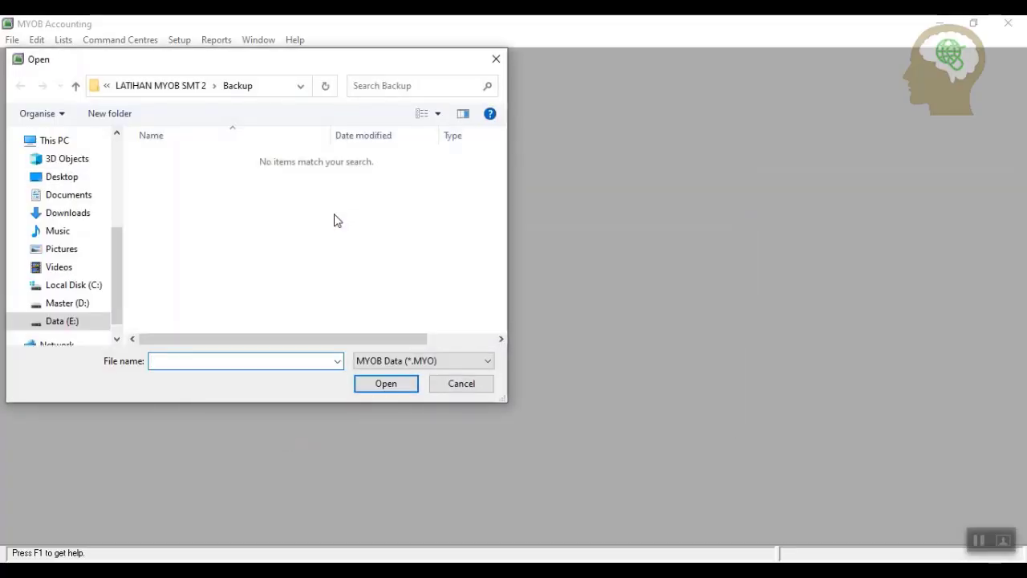
left_click(76, 87)
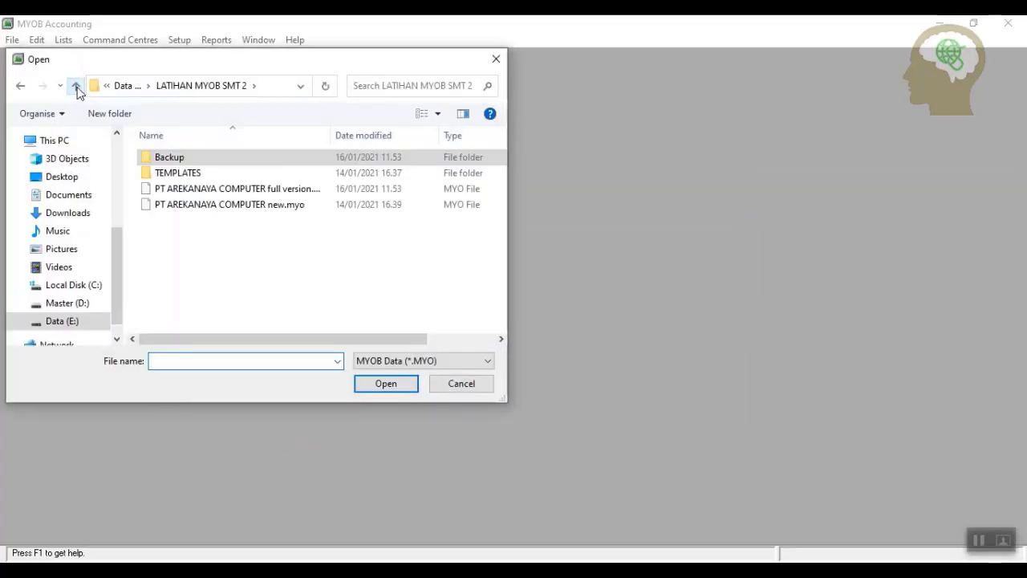
left_click(289, 190)
left_click(385, 384)
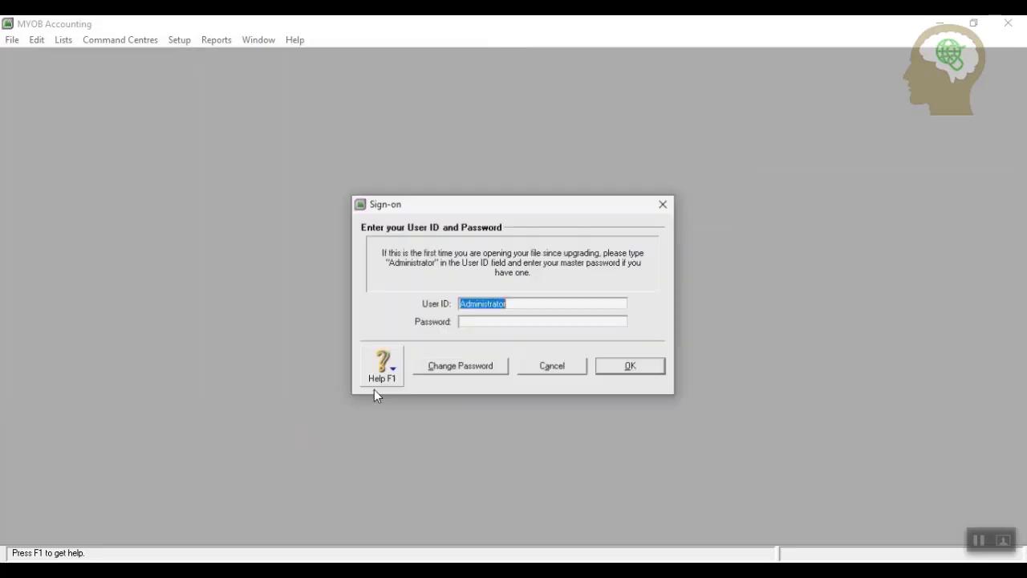
left_click(647, 364)
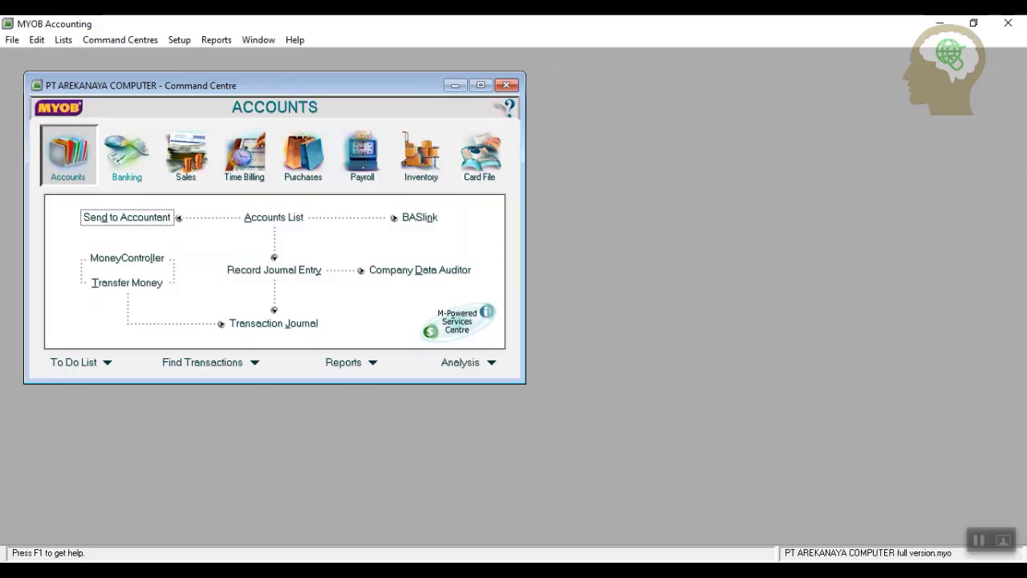
Restore the Backup Latihan file from the Backup folder as PT AREKANAYA COMPUTER full version.myo.
left_click(10, 38)
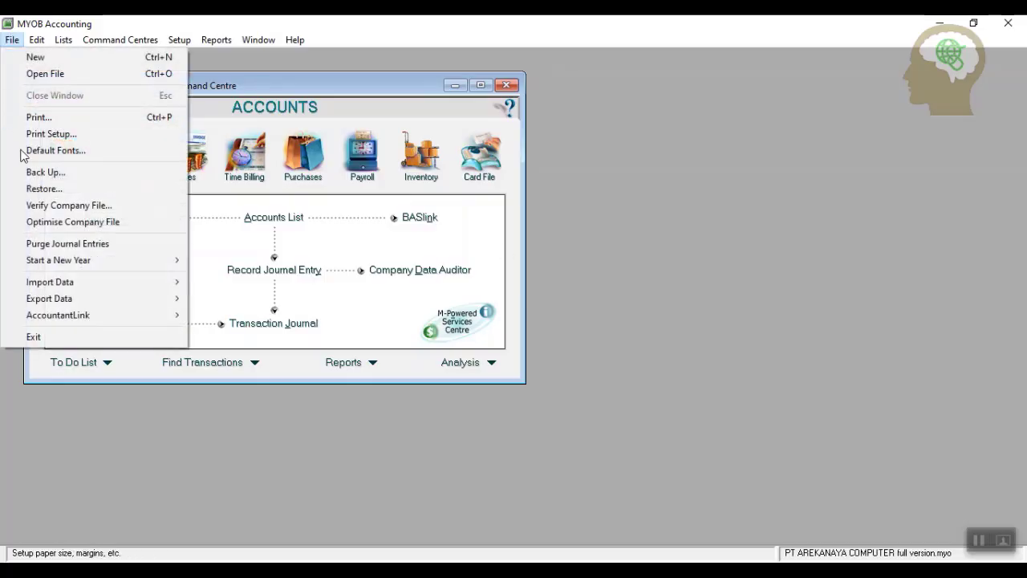
left_click(40, 188)
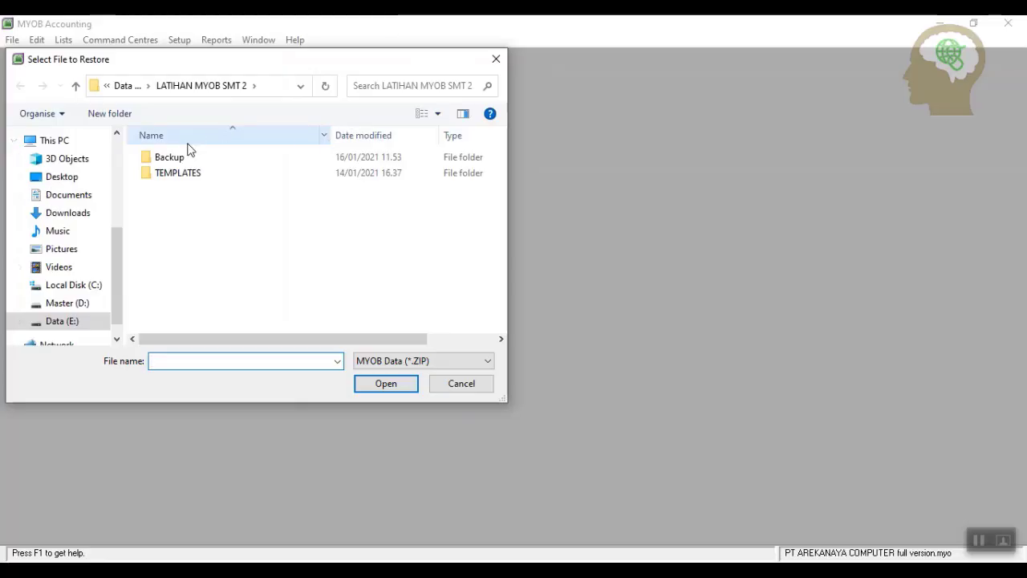
double_click(175, 161)
left_click(230, 159)
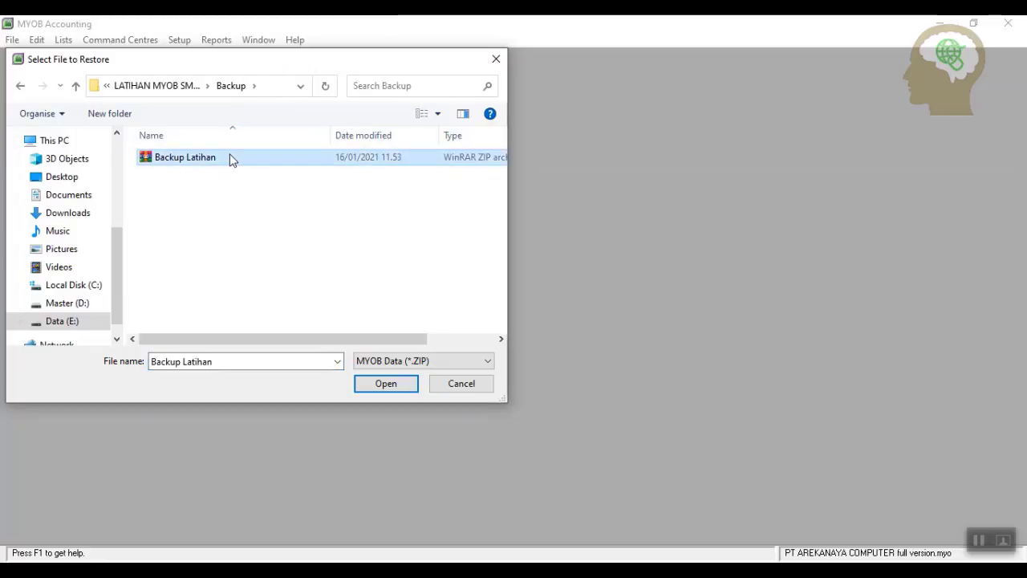
left_click(376, 388)
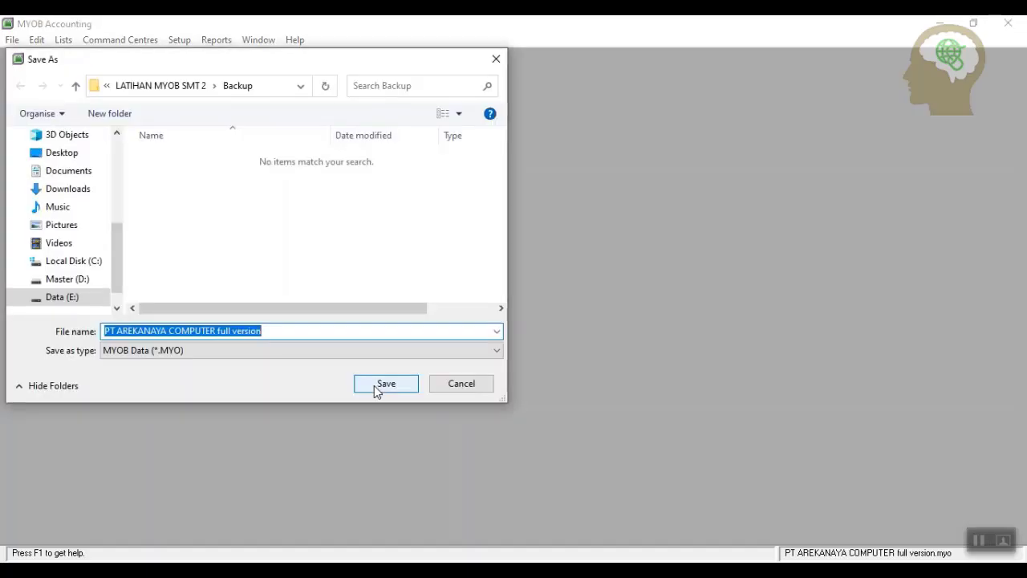
left_click(273, 337)
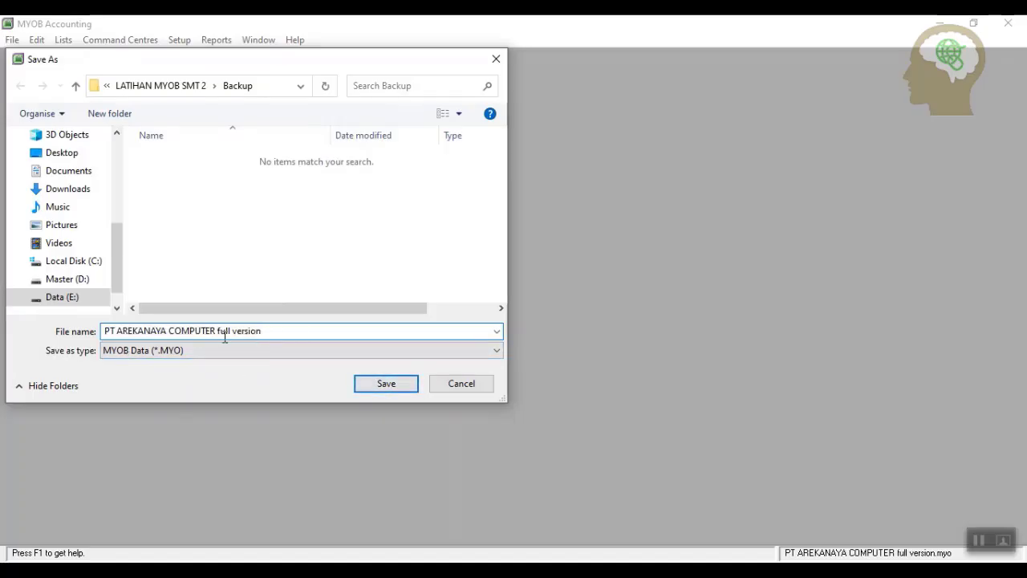
left_click(386, 383)
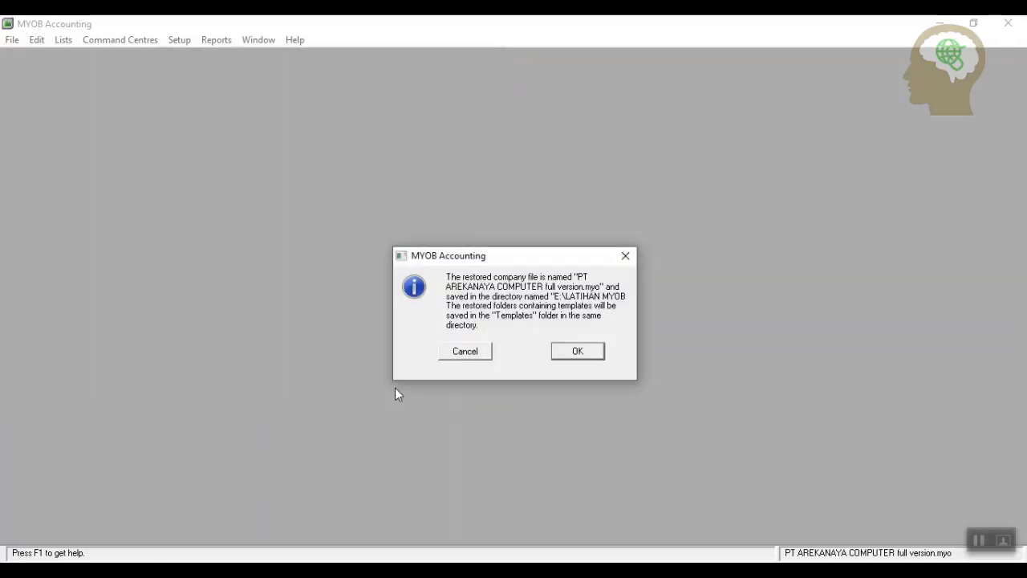
left_click(582, 353)
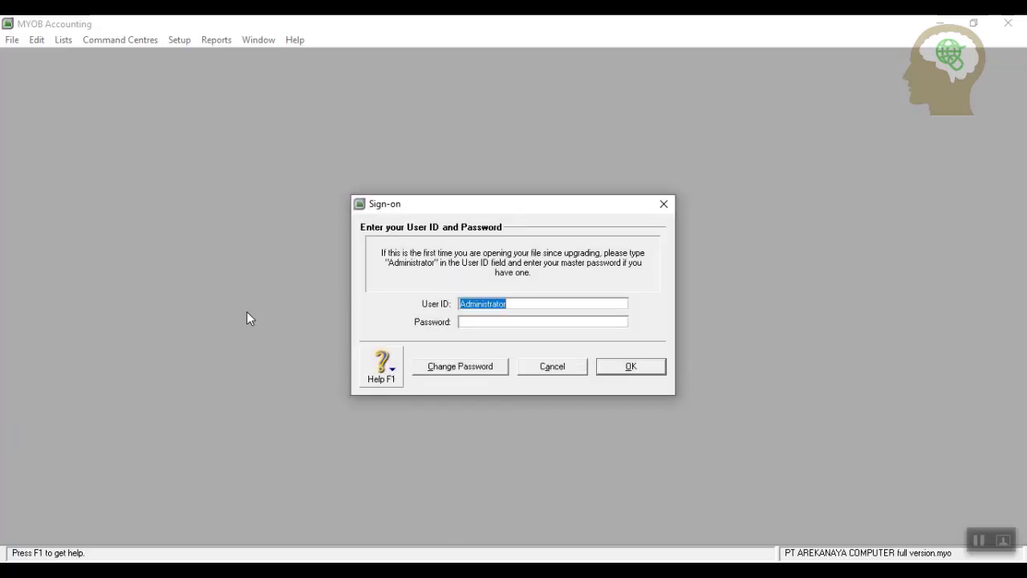
Sign on to the restored PT AREKANAYA COMPUTER full version file, then dismiss the File menu unused.
left_click(620, 368)
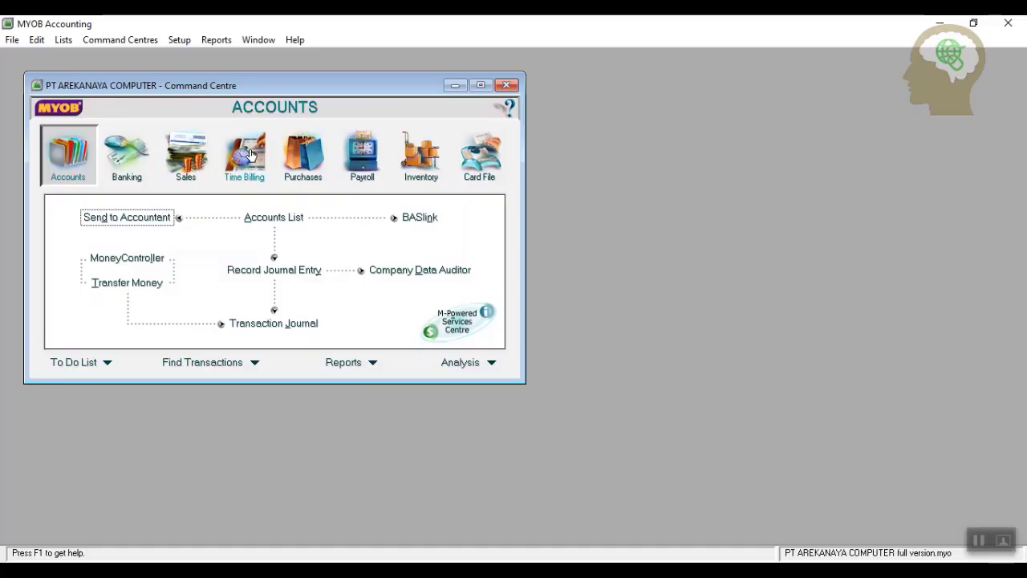
left_click(12, 40)
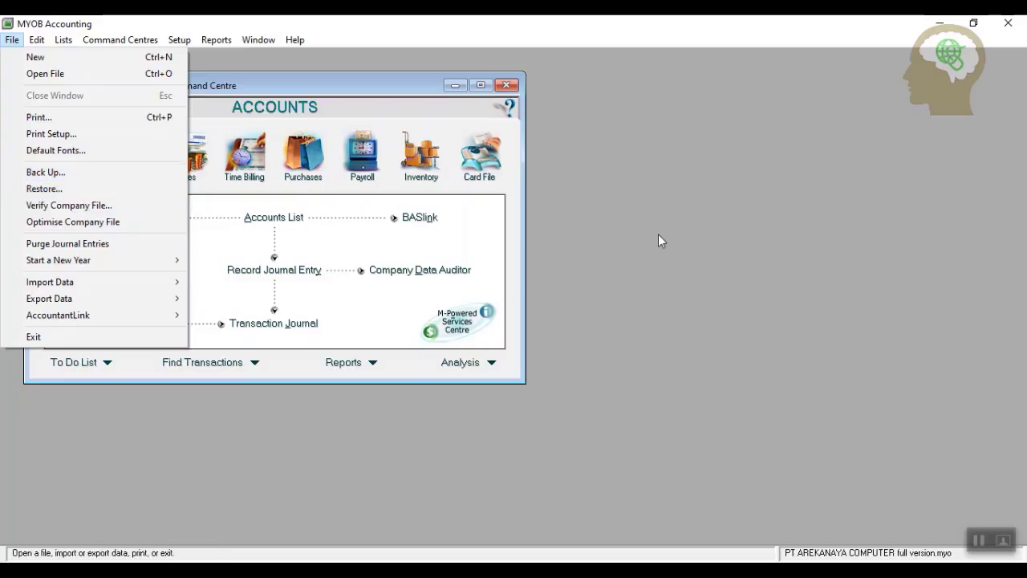
left_click(607, 262)
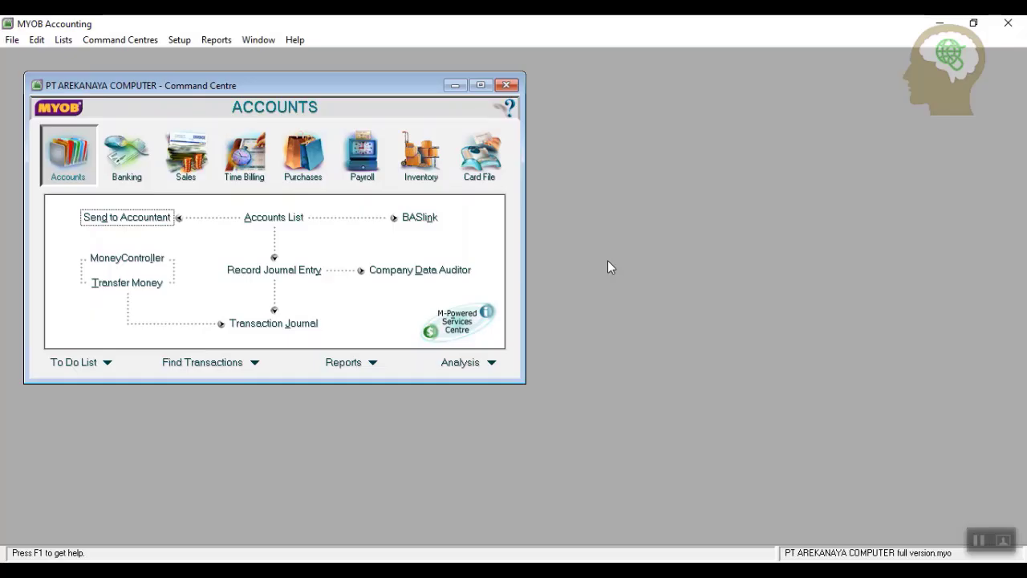